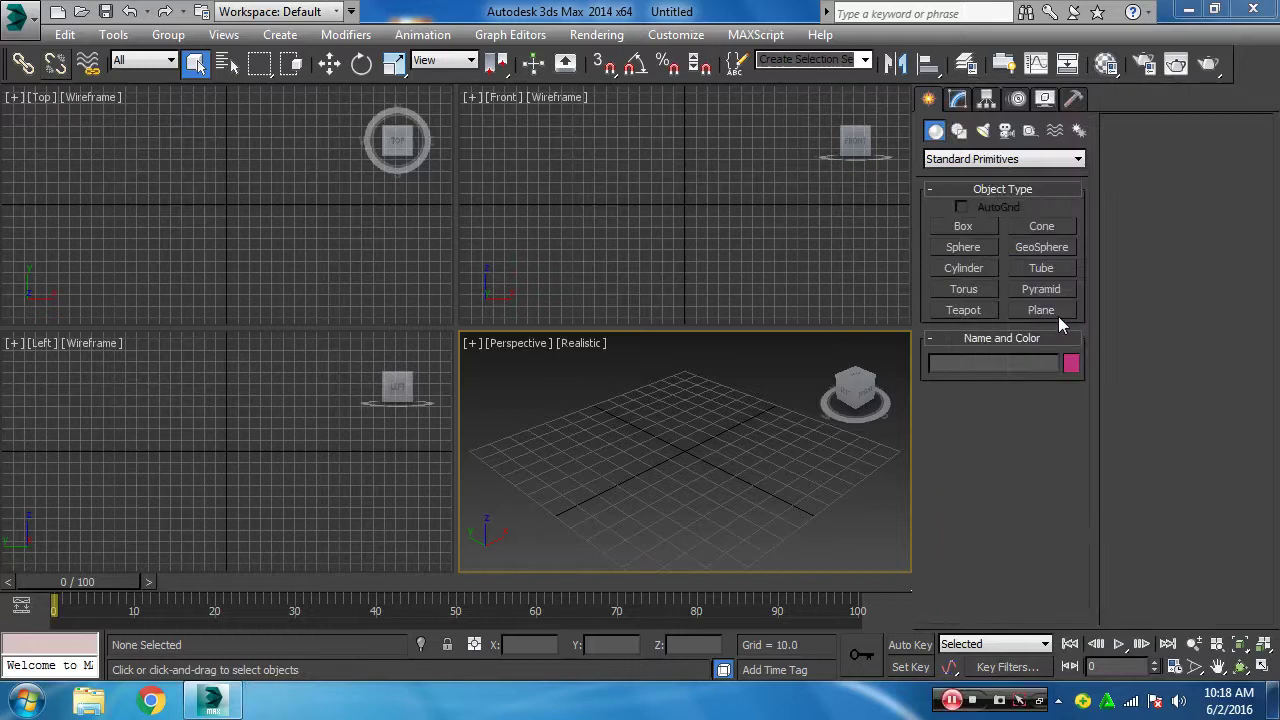
- Dock the command panel at the far right so the four viewports fill more of the window
left_click_drag(919, 314, 1127, 310)
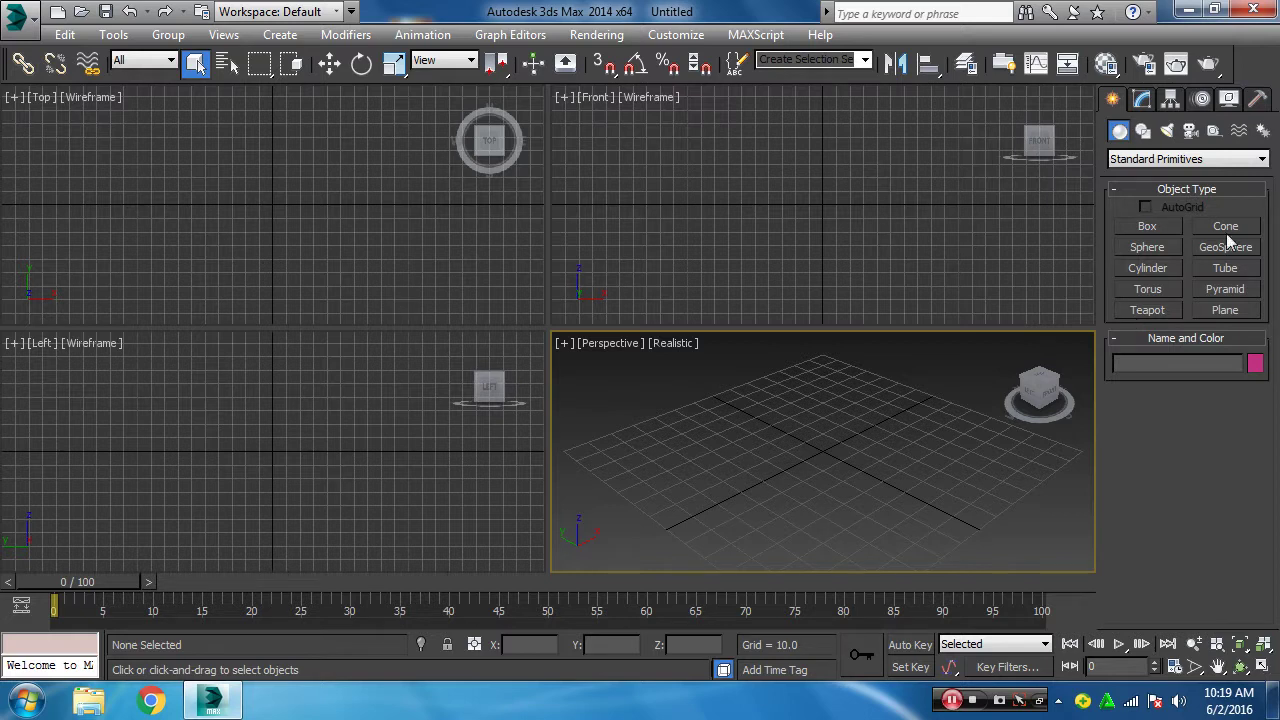
- Draw a thin upright box as a wall and convert it to an Editable Poly
left_click(1147, 226)
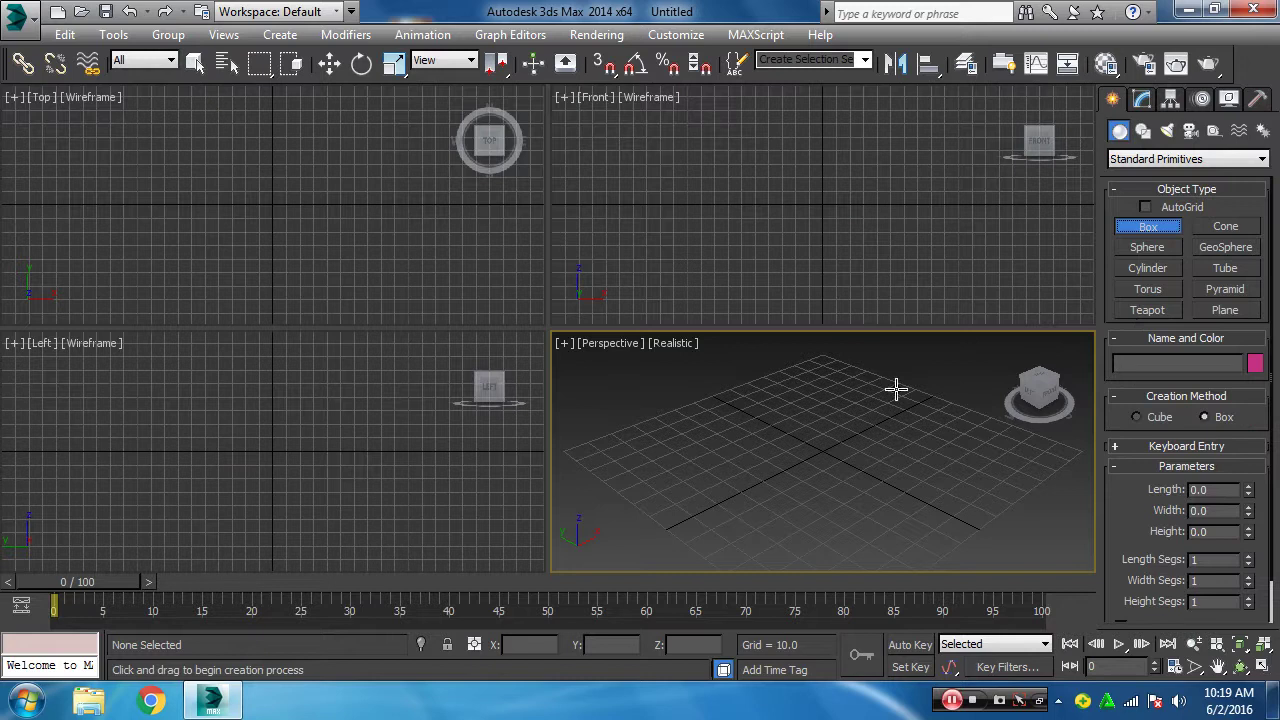
mouse_move(895, 389)
left_mouse_down()
mouse_move(735, 549)
mouse_move(697, 488)
left_mouse_up()
scroll(757, 509, "up", 1)
scroll(756, 518, "up", 1)
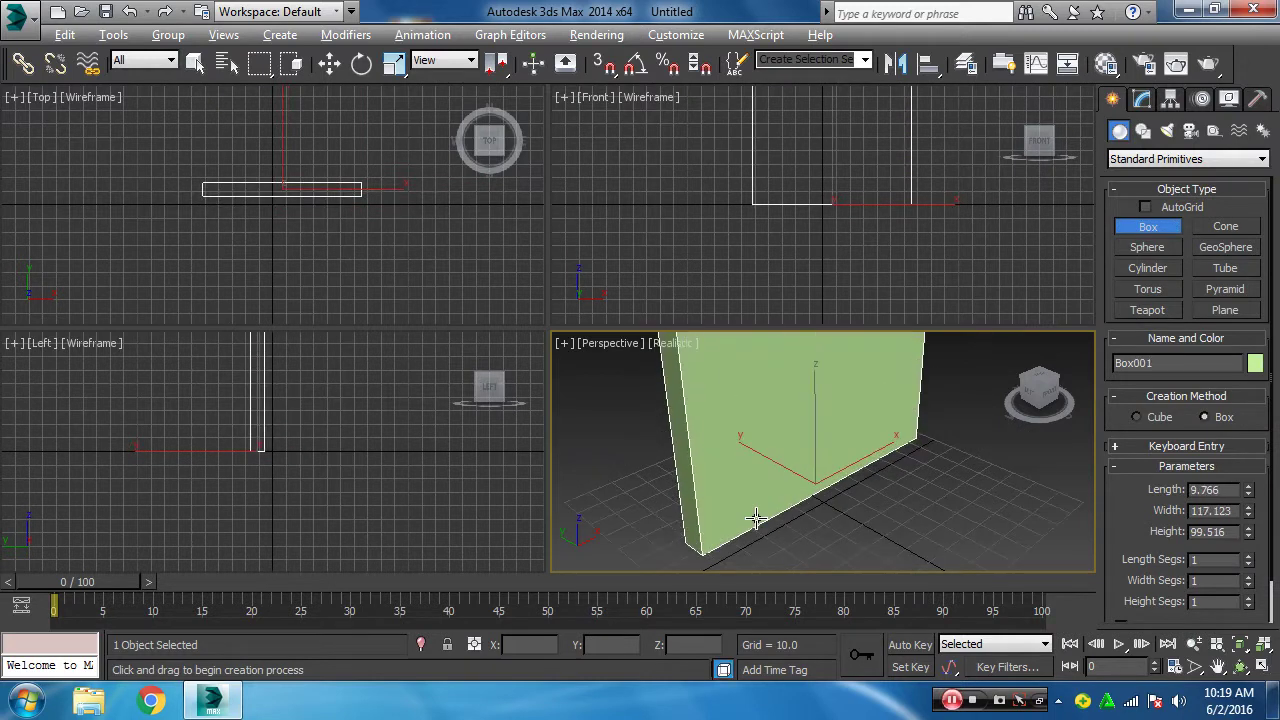
key("alt+w")
middle_click_drag(714, 457, 540, 443, "alt")
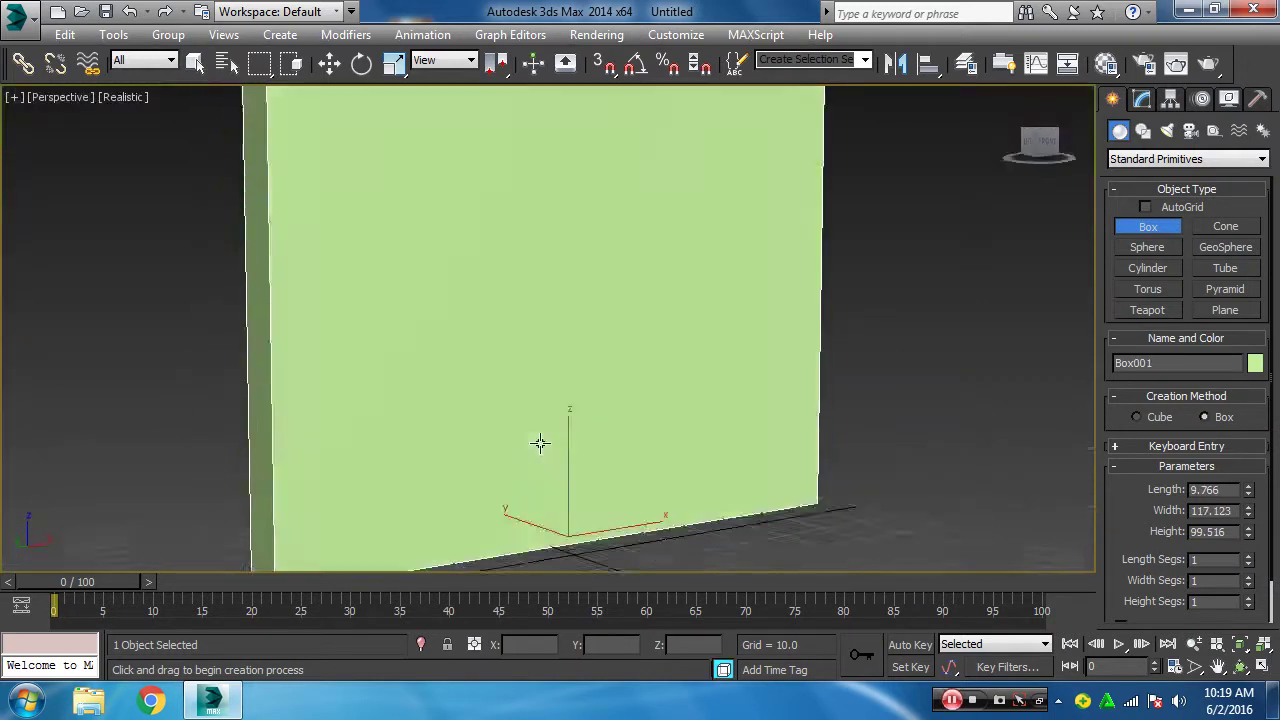
right_click(508, 328)
right_click(509, 322)
mouse_move(545, 500)
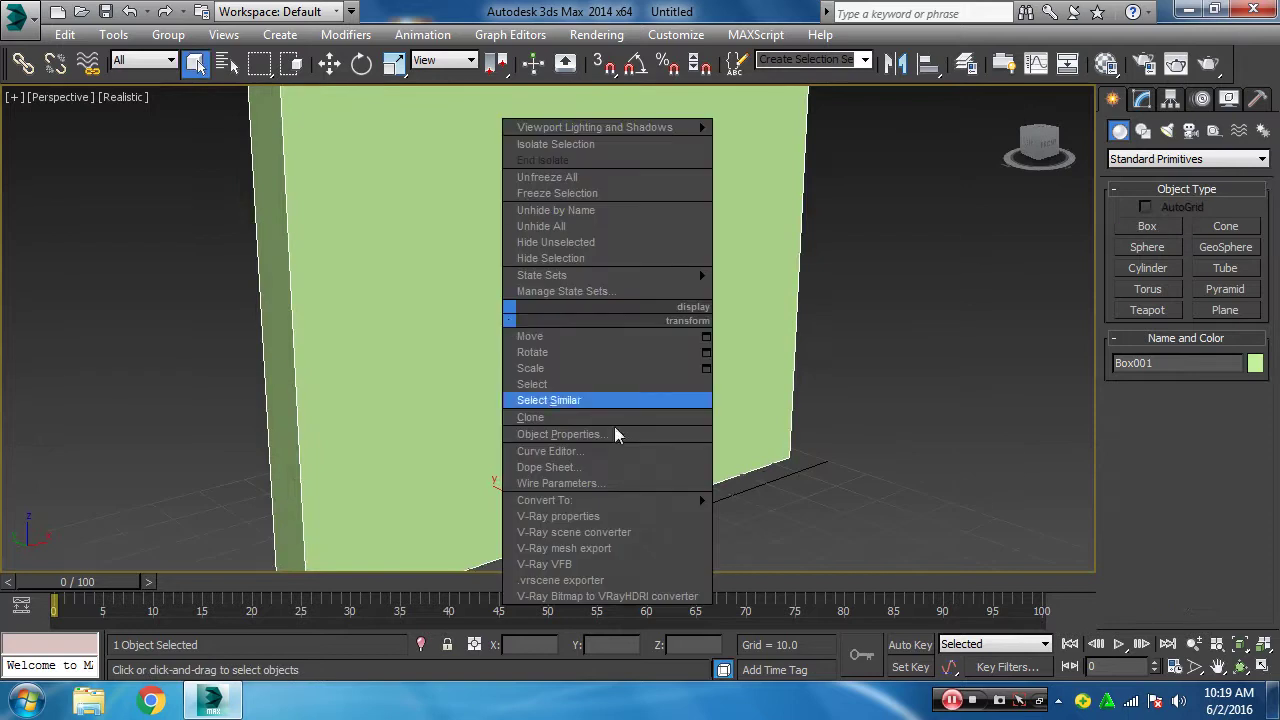
left_click(795, 518)
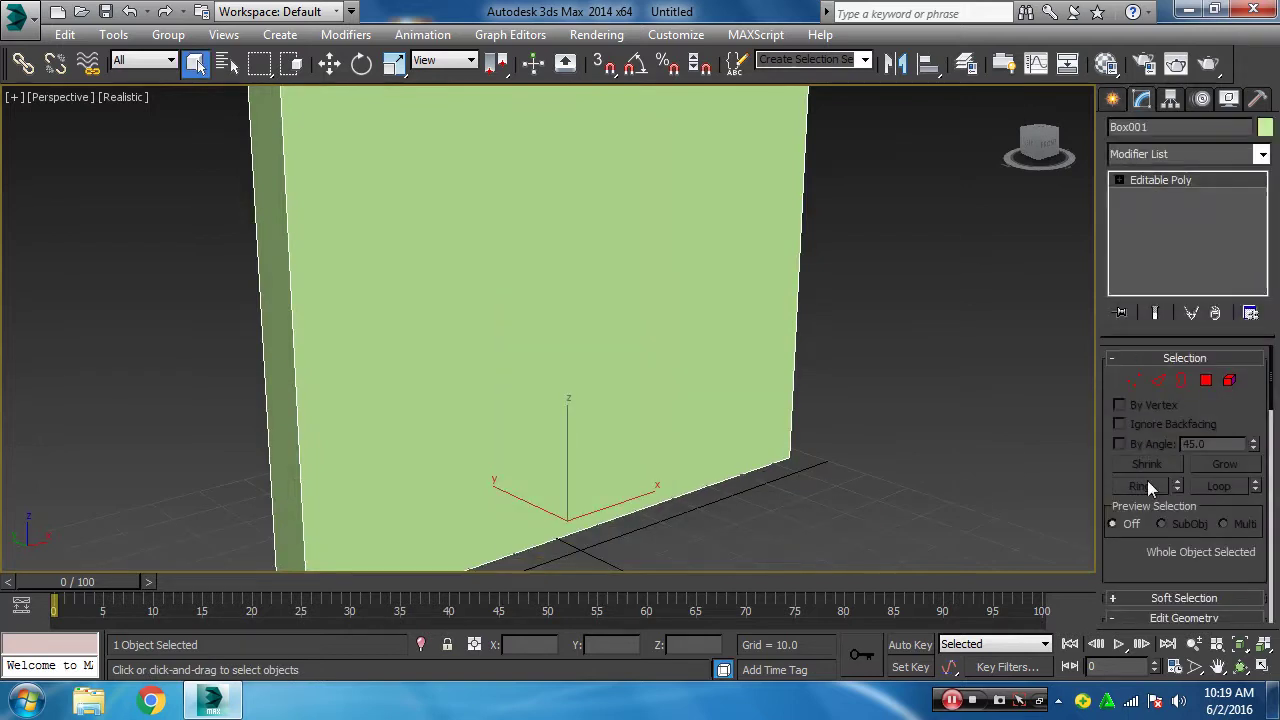
- Bevel the wall's front polygon with outline -3.124, then a second bevel with height -3.793
left_click(1206, 380)
left_click(611, 350)
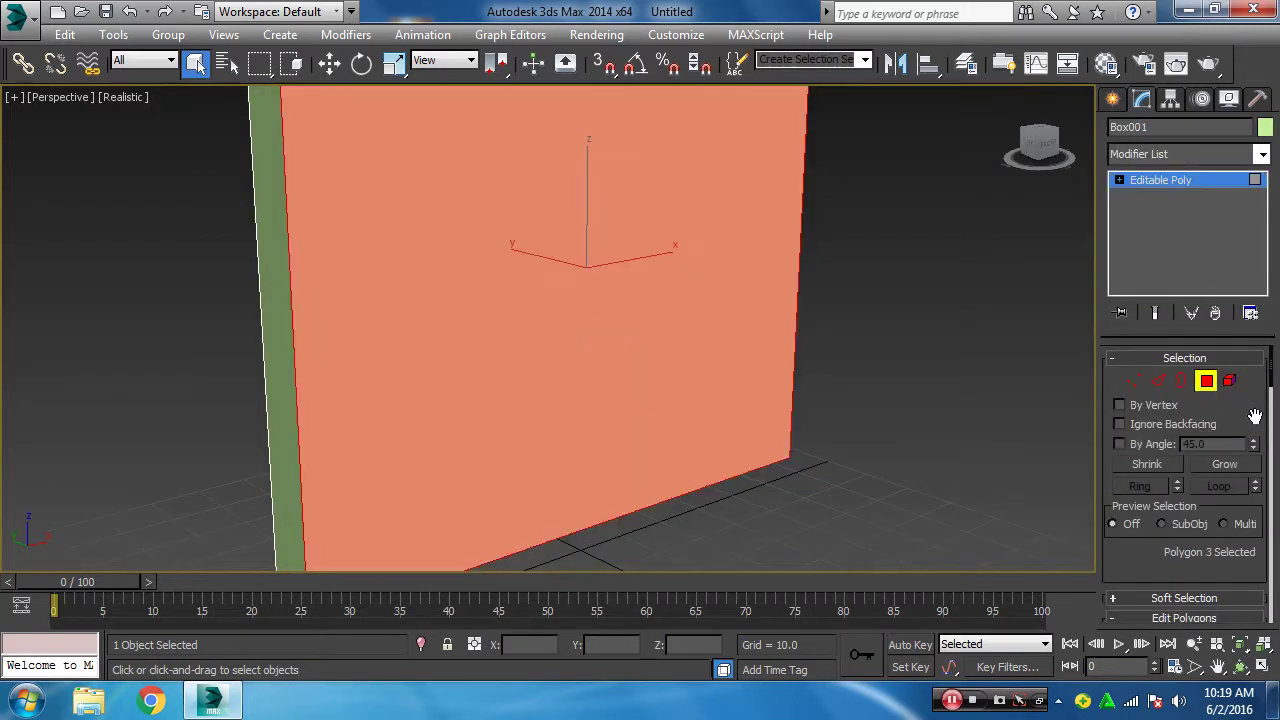
scroll(1240, 418, "down", 1)
scroll(1212, 522, "down", 2)
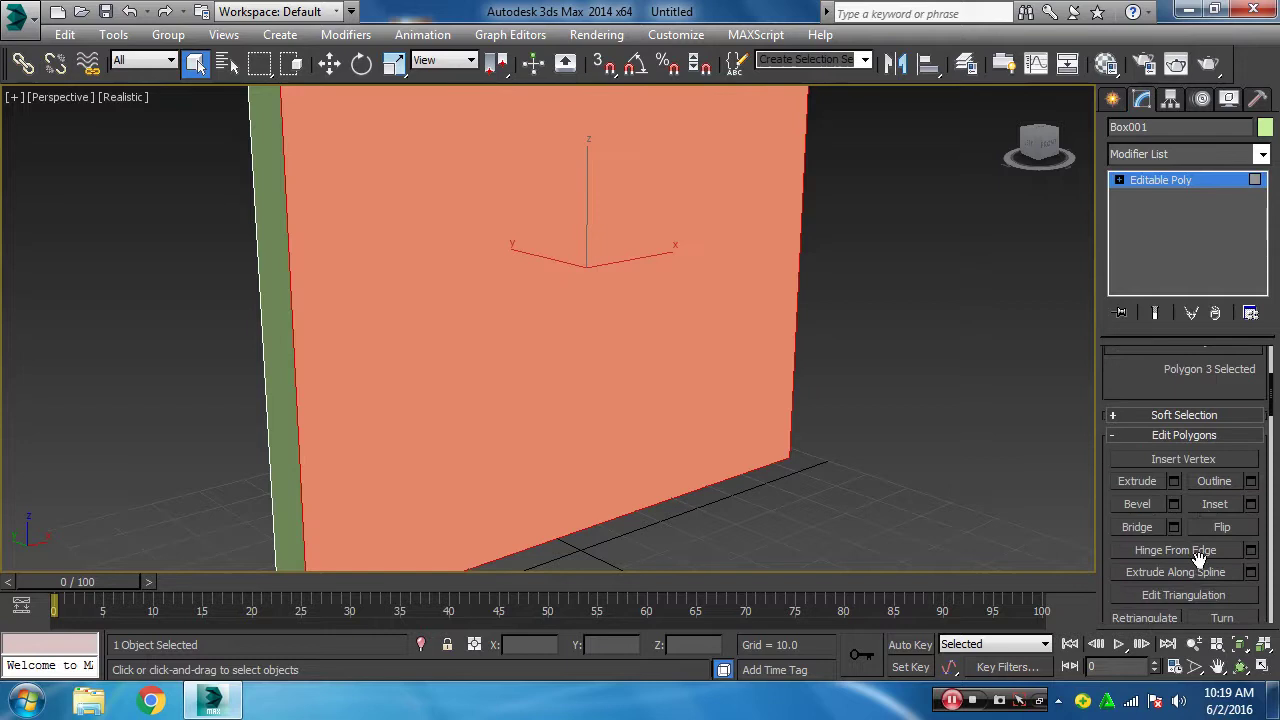
left_click(1174, 503)
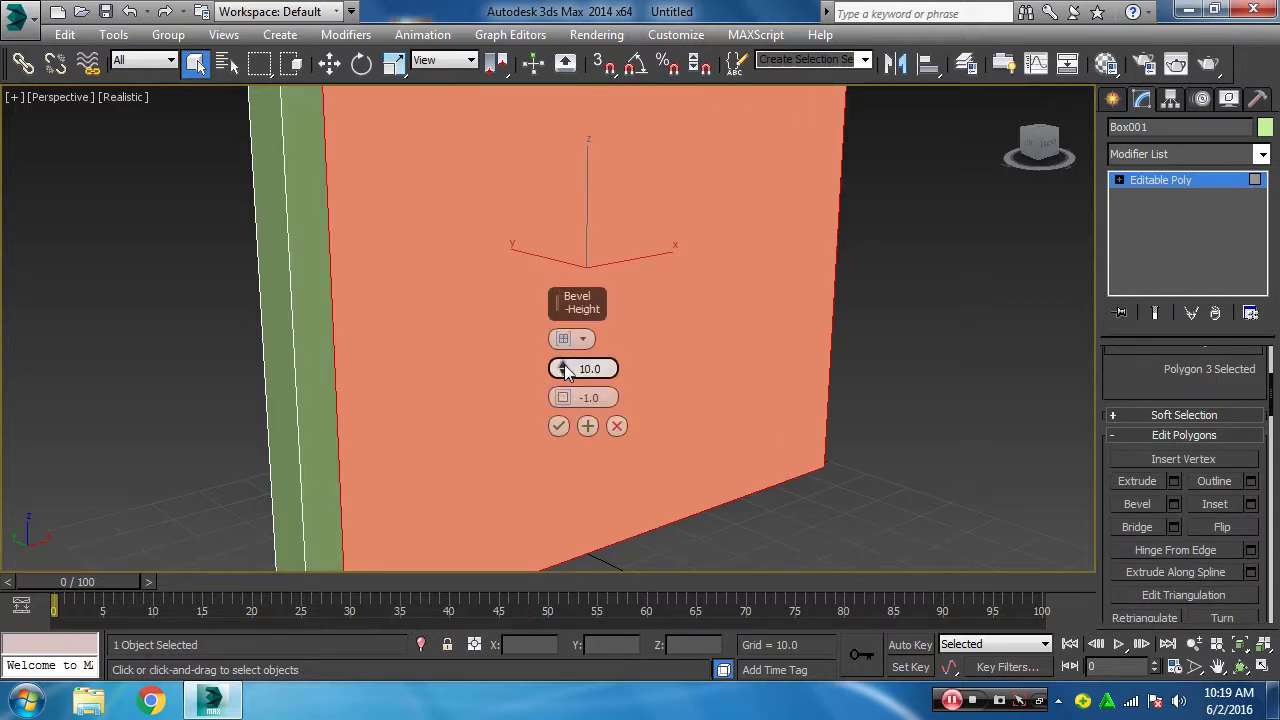
right_click(565, 370)
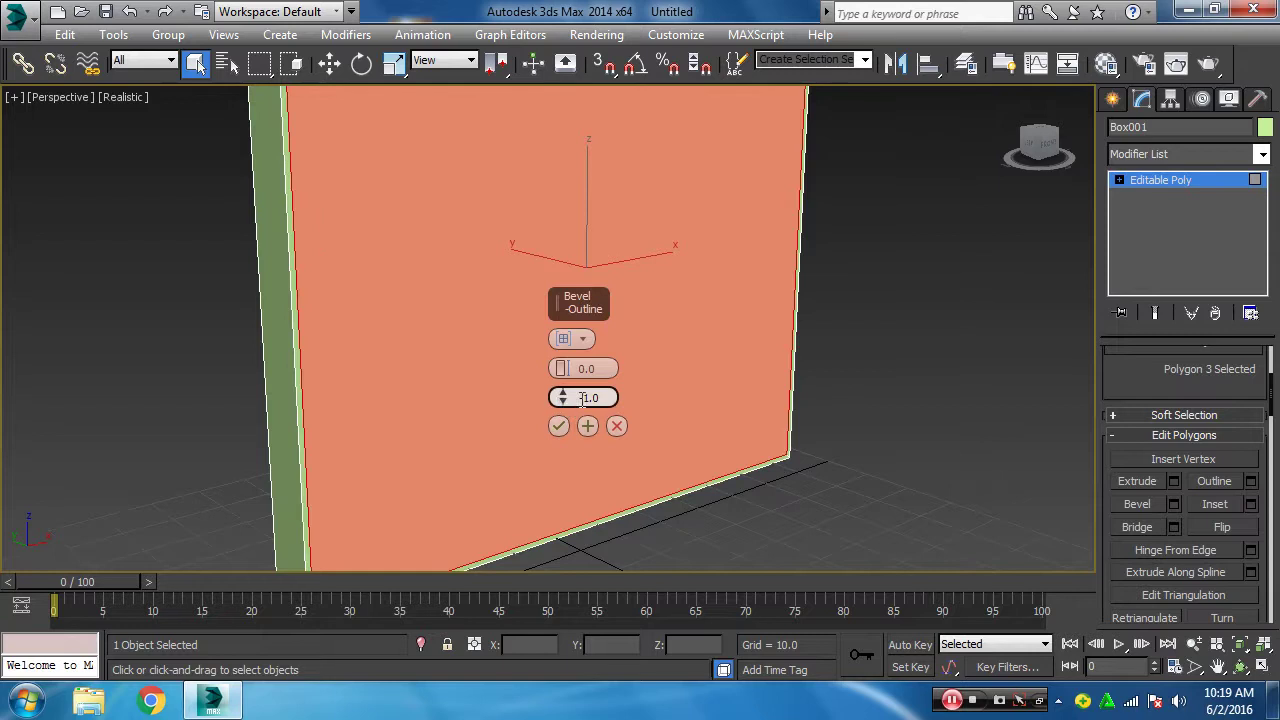
left_click_drag(562, 397, 562, 440)
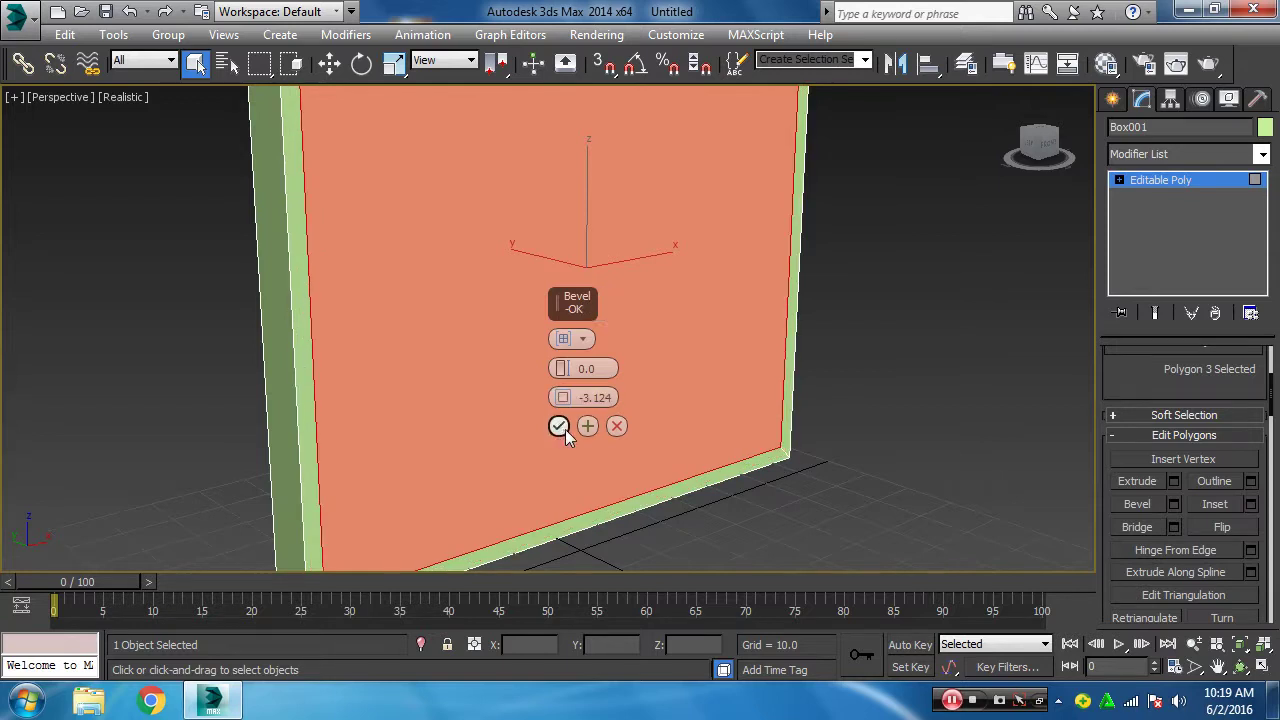
left_click(587, 426)
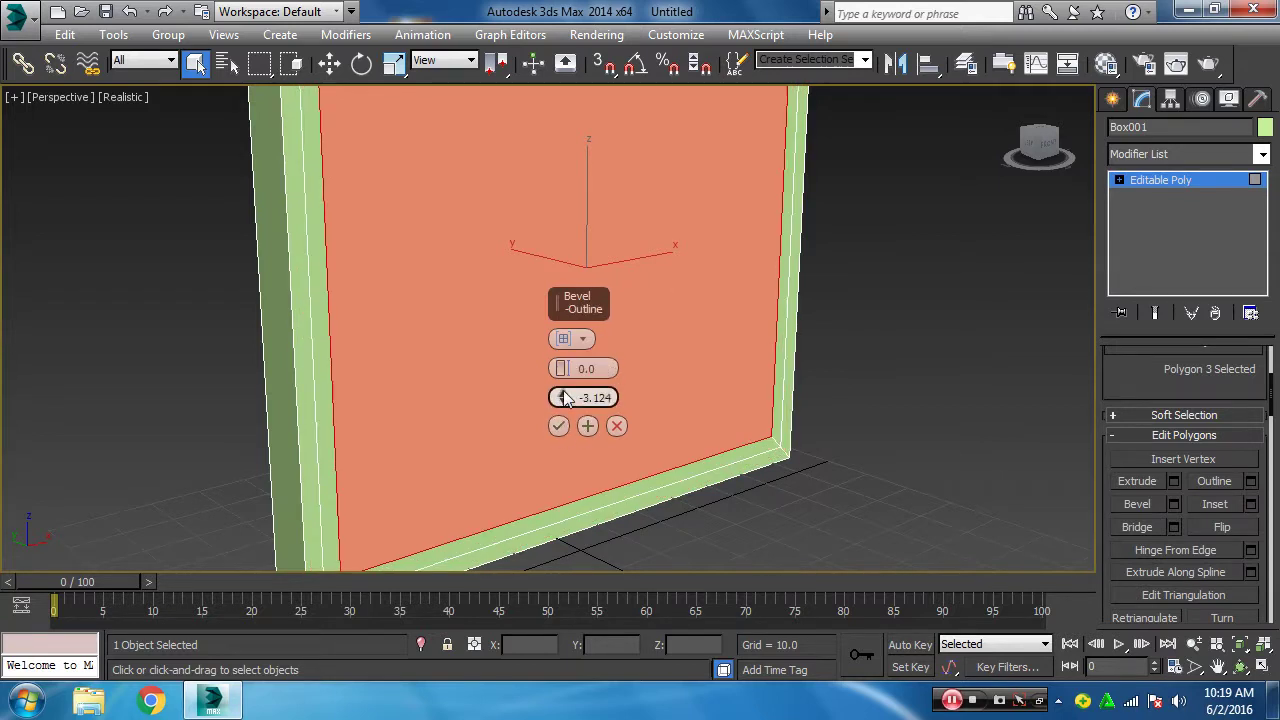
right_click(565, 398)
left_click_drag(561, 371, 562, 397)
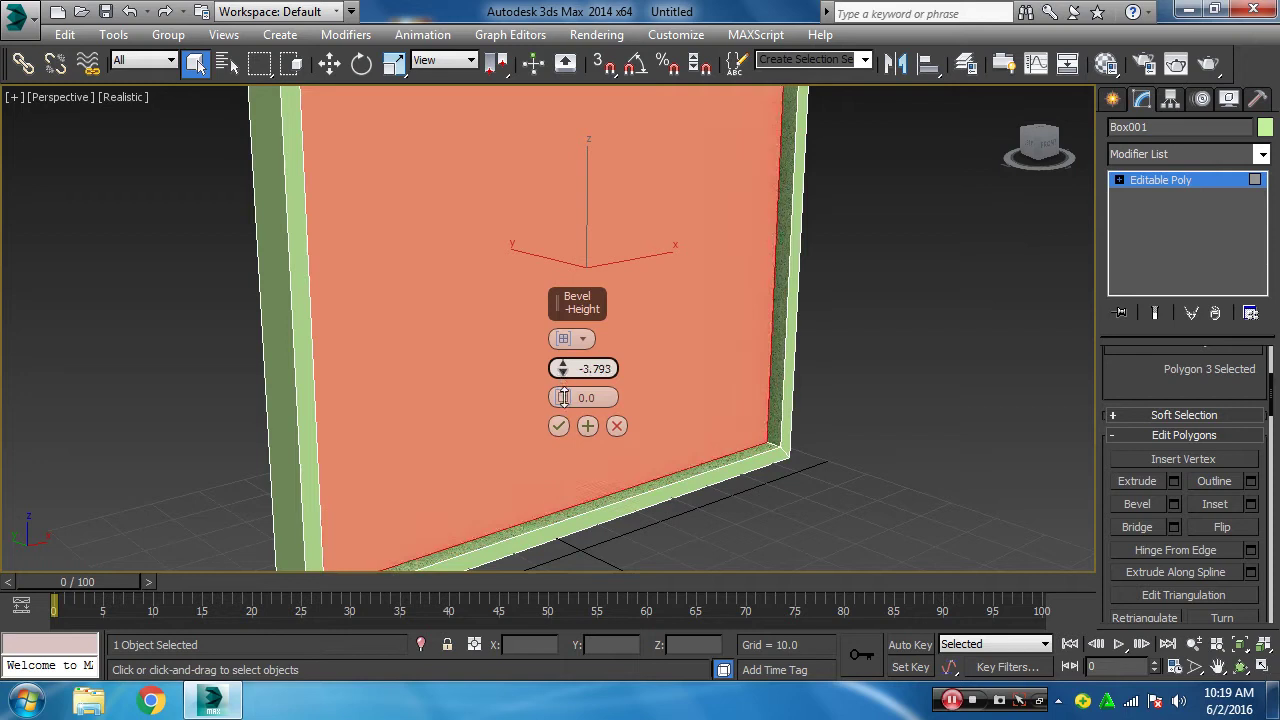
left_click(558, 426)
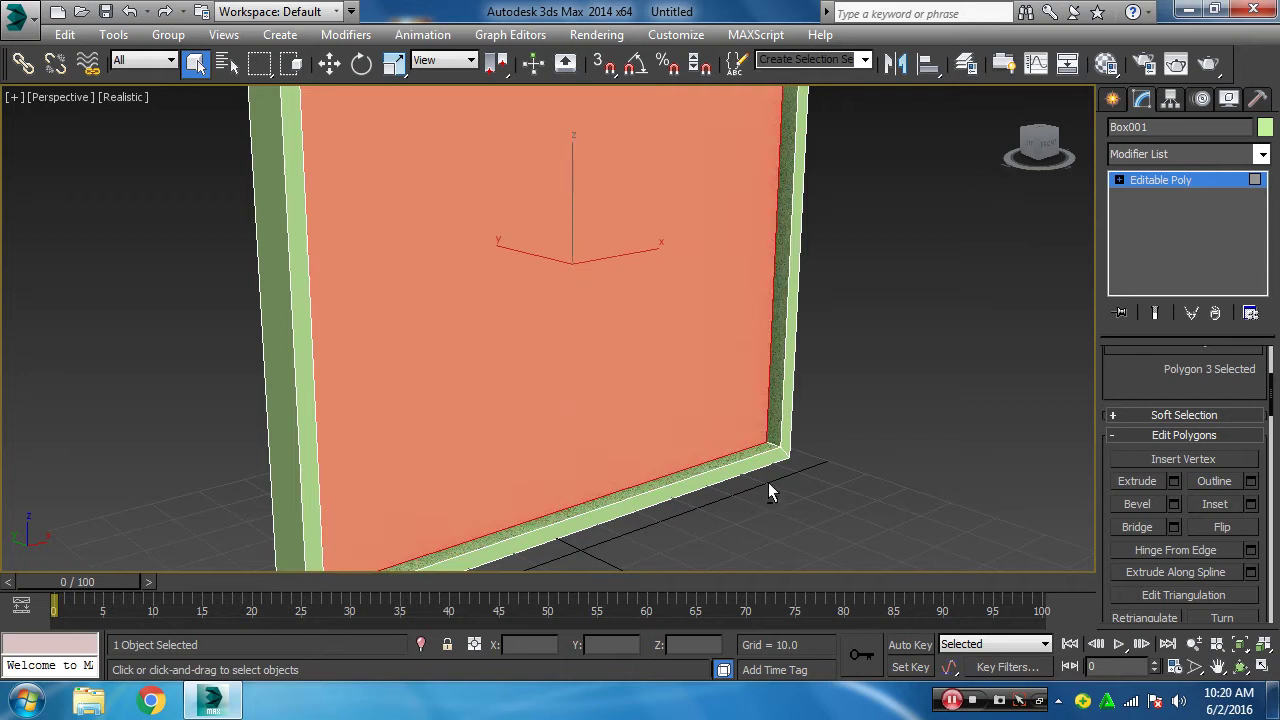
middle_click_drag(768, 482, 770, 470, "alt")
left_click(122, 100)
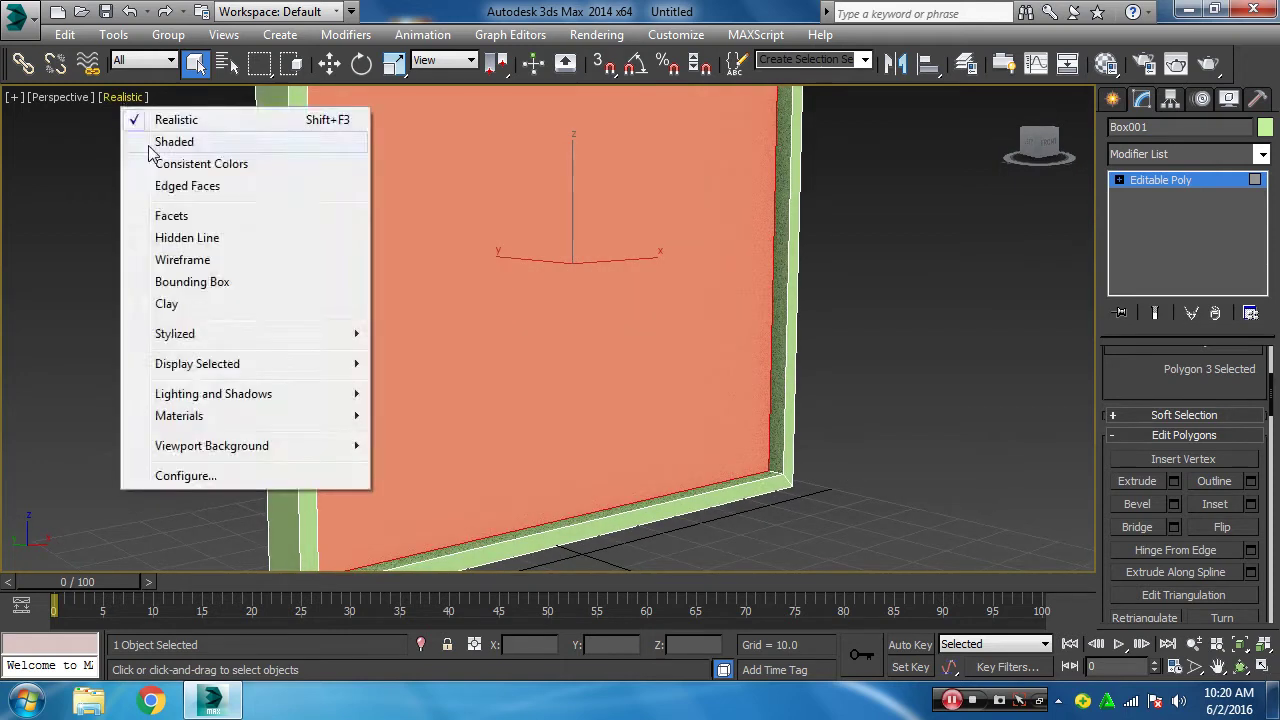
- Set the viewport to Shaded display and leave Polygon sub-object mode
left_click(174, 141)
scroll(491, 337, "up", 3)
middle_click_drag(800, 449, 769, 470)
left_click(1160, 180)
- Place a small sphere on the wall's lower ledge using AutoGrid, then render a test view
left_click(1113, 99)
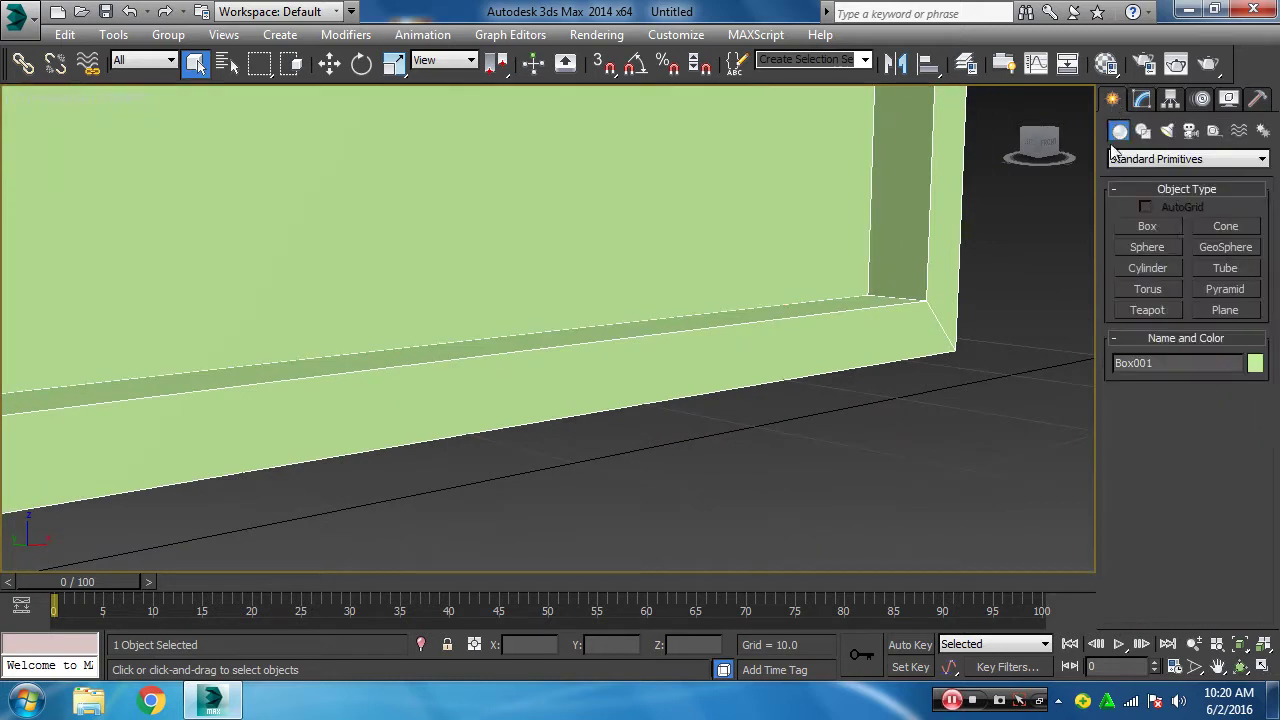
left_click(1155, 250)
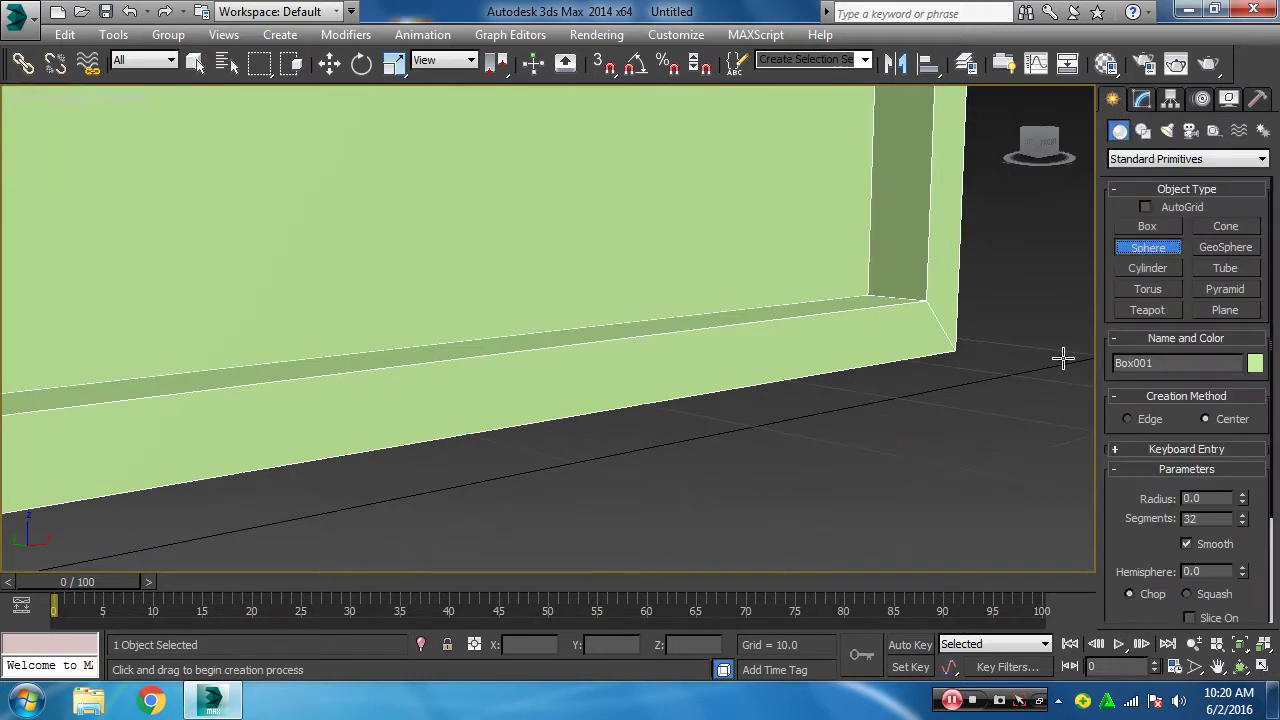
left_click(1143, 207)
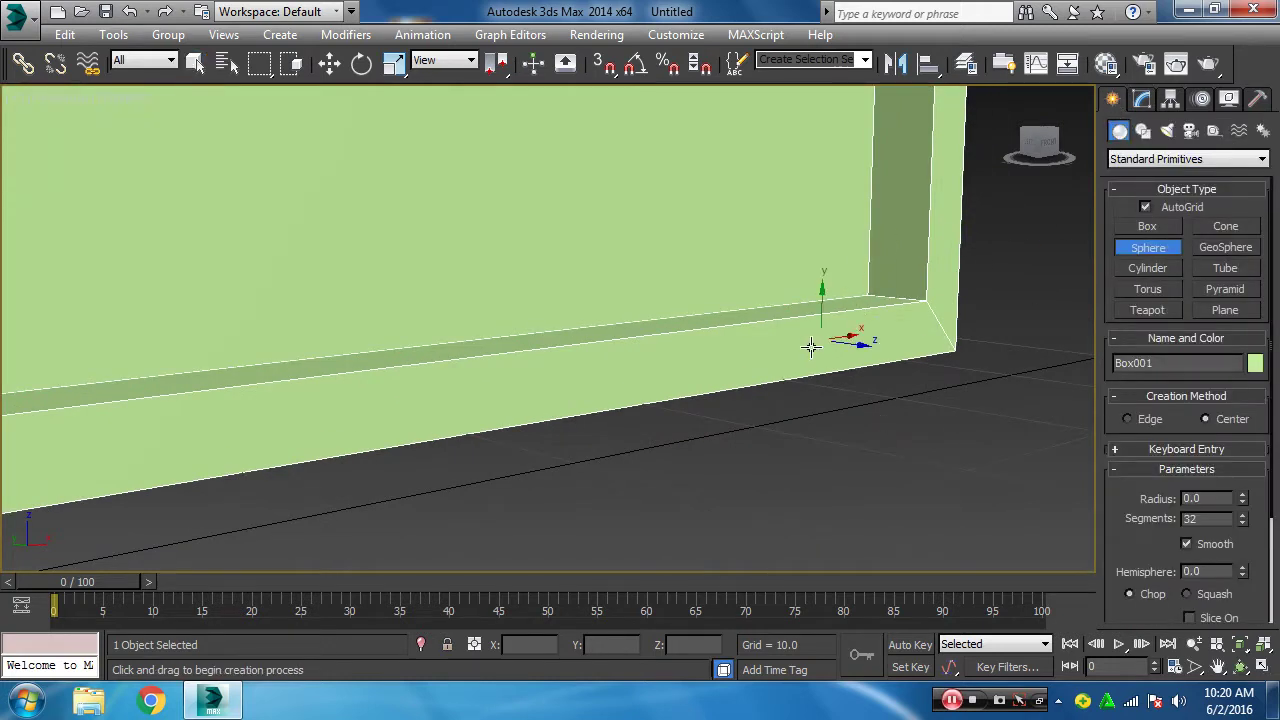
left_click_drag(778, 355, 782, 357)
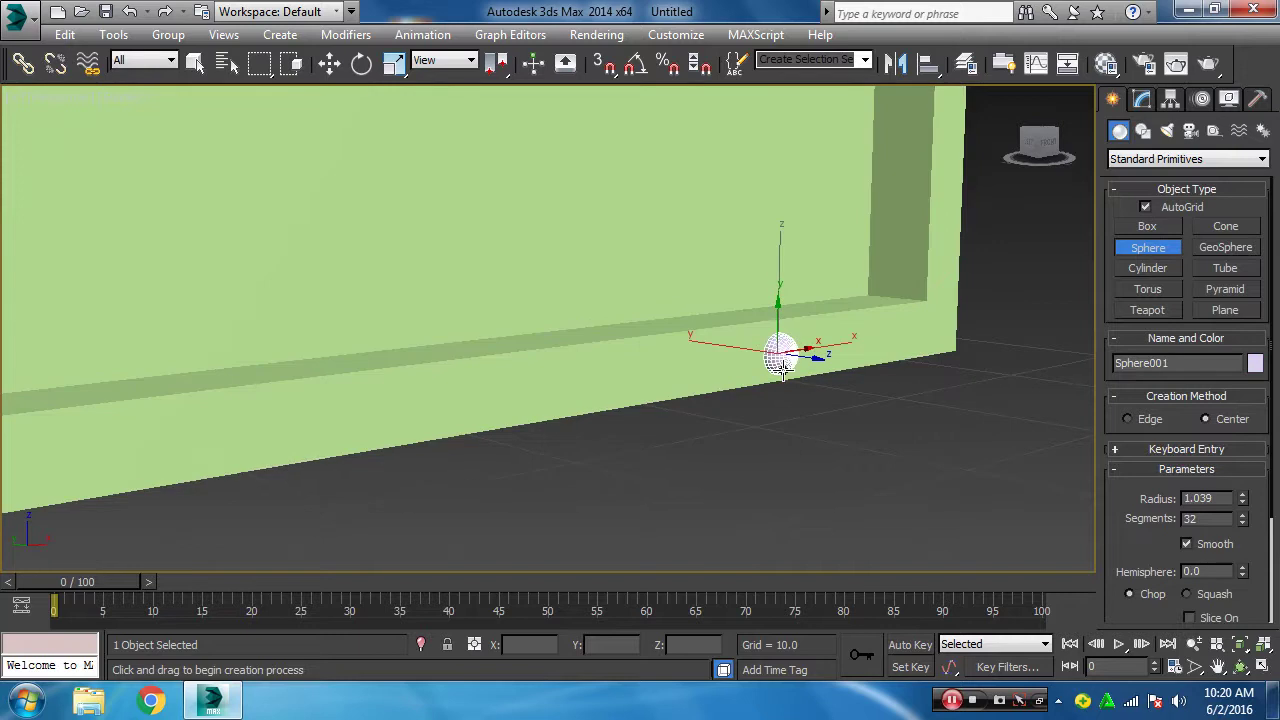
left_click(329, 63)
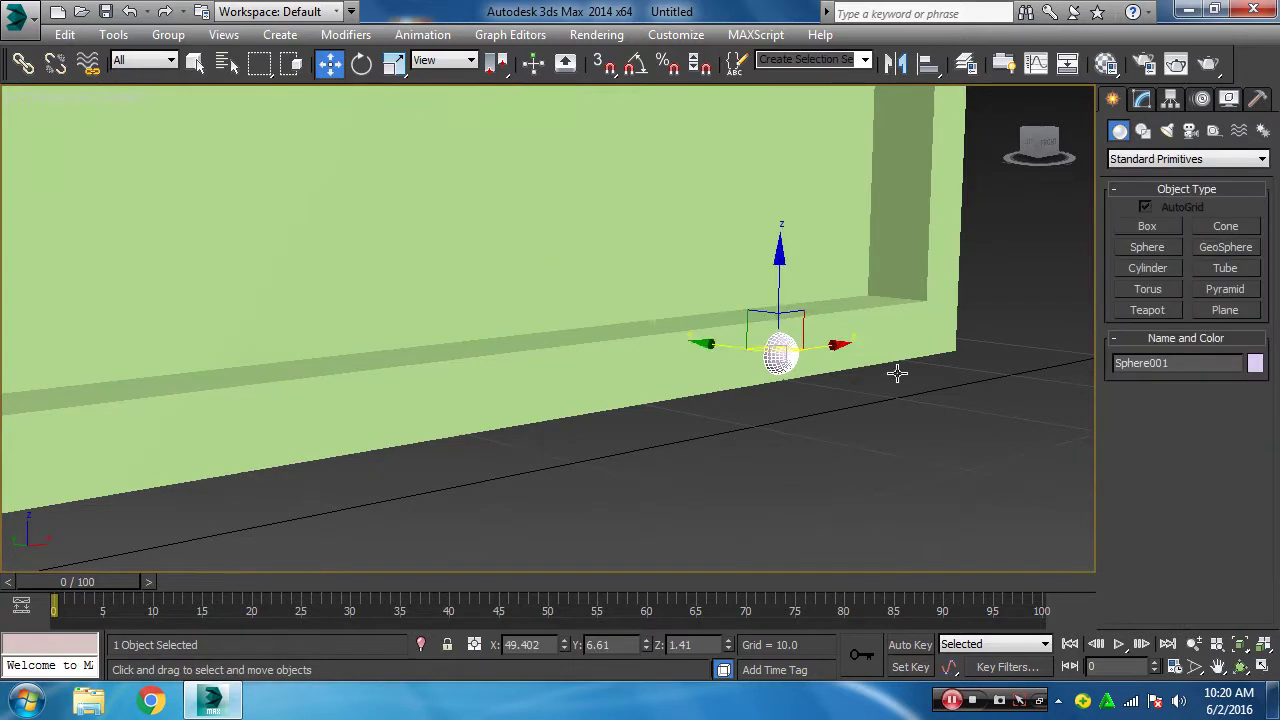
middle_click_drag(894, 371, 836, 420, "alt")
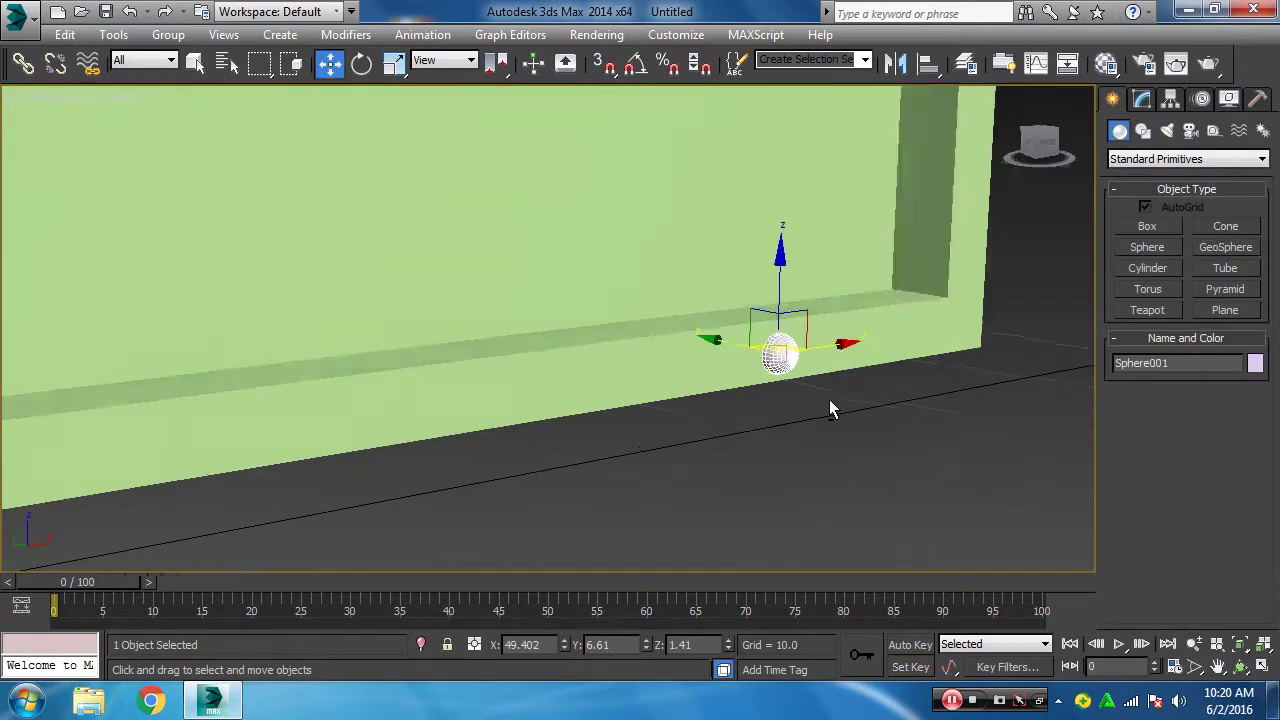
left_click(1208, 63)
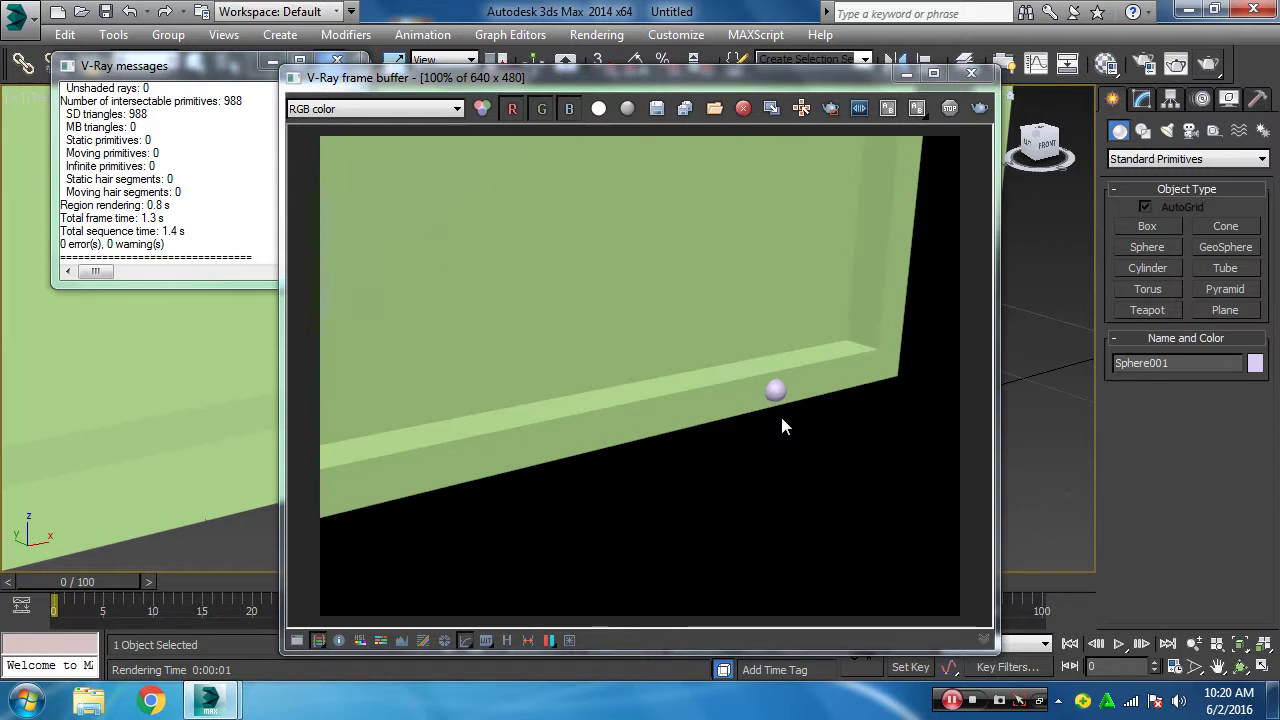
- Close the rendered frame buffer and render messages windows while orbiting around the sphere
left_click(905, 73)
middle_click_drag(826, 320, 760, 330, "alt")
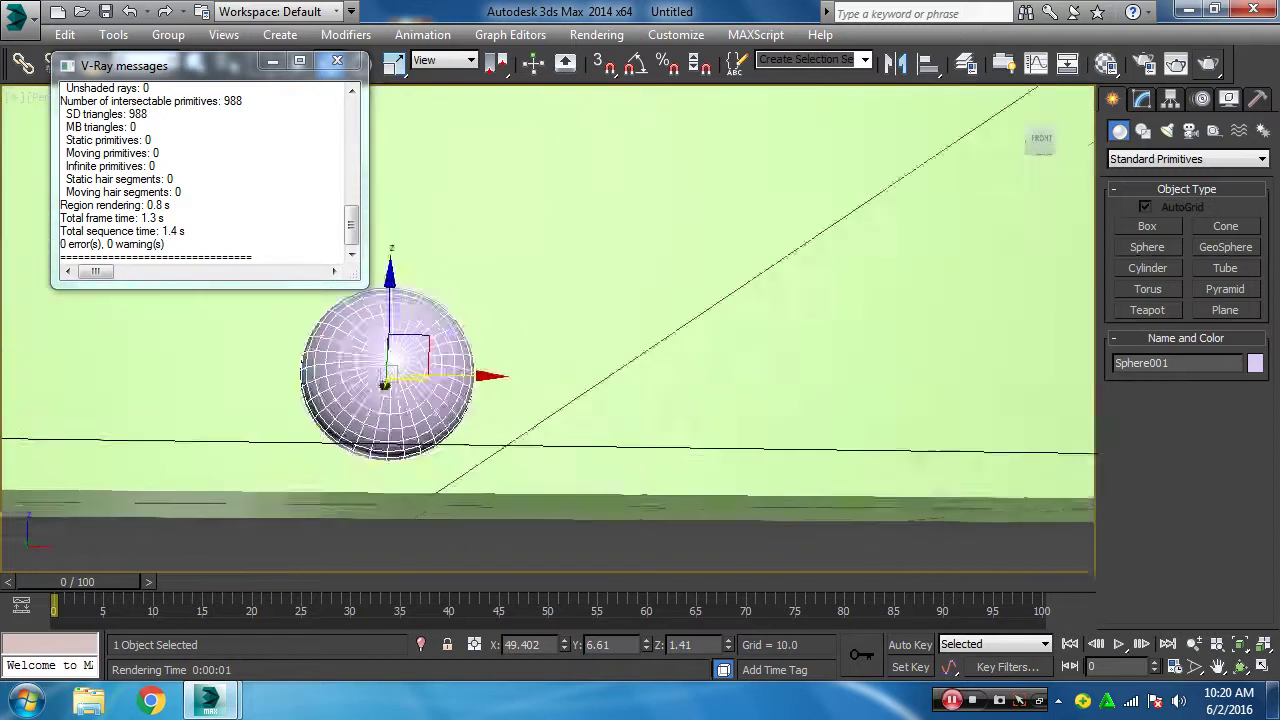
mouse_move(824, 376)
middle_mouse_down("alt")
mouse_move(890, 354)
mouse_move(856, 374)
middle_mouse_up("alt")
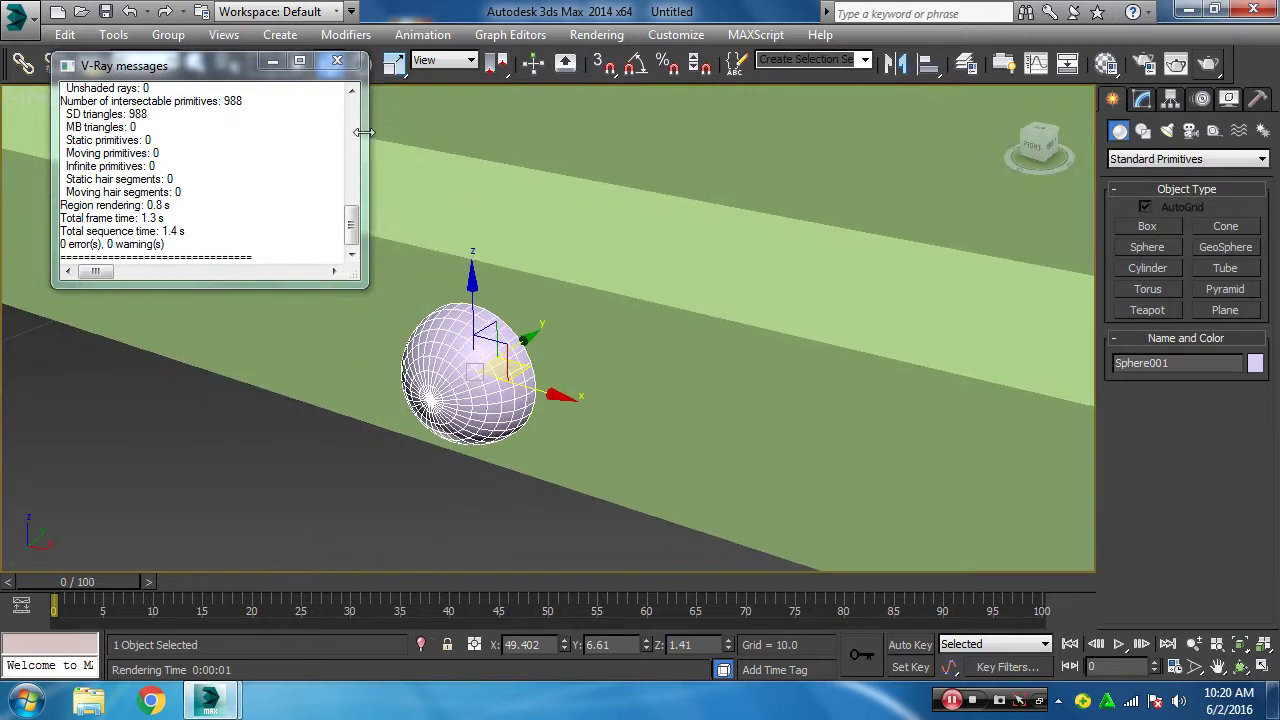
left_click(272, 61)
- Select both the wall and the sphere with Ctrl+A and delete them
mouse_move(520, 408)
middle_mouse_down()
mouse_move(565, 418)
mouse_move(520, 390)
mouse_move(451, 380)
mouse_move(558, 415)
mouse_move(588, 331)
middle_mouse_up()
scroll(565, 418, "down", 3)
scroll(474, 471, "up", 2)
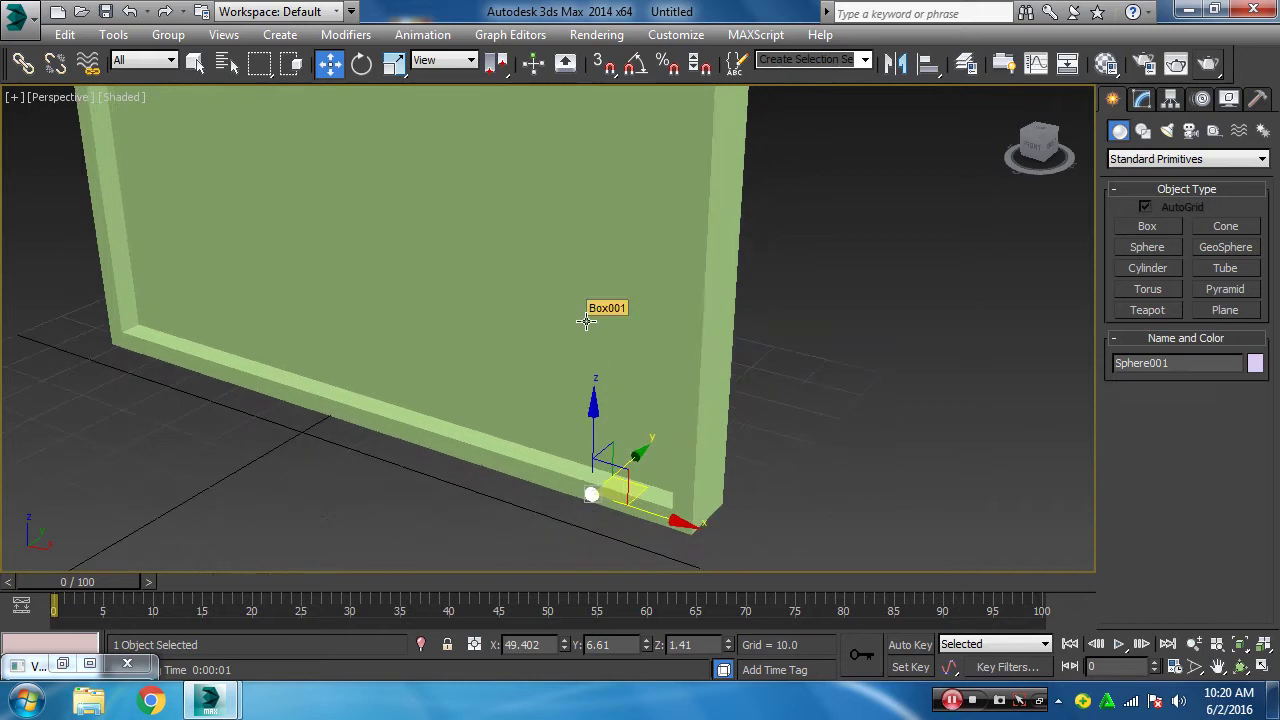
key("ctrl+a")
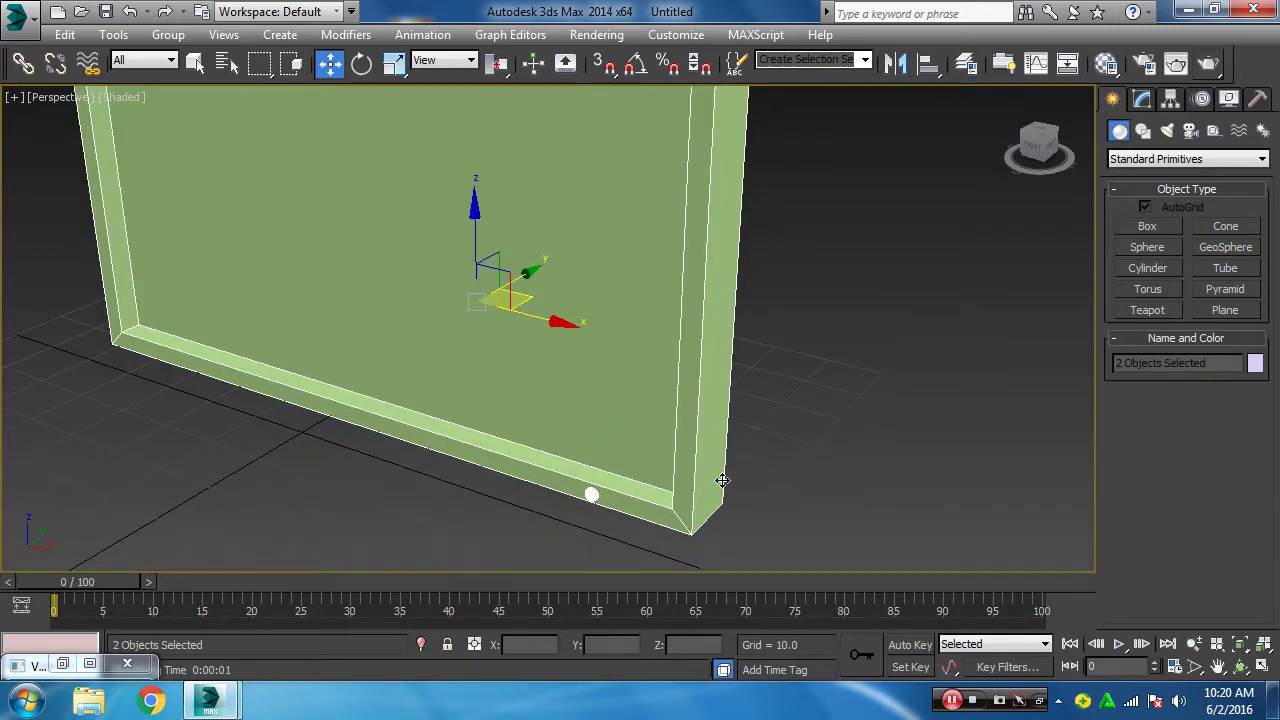
key("Delete")
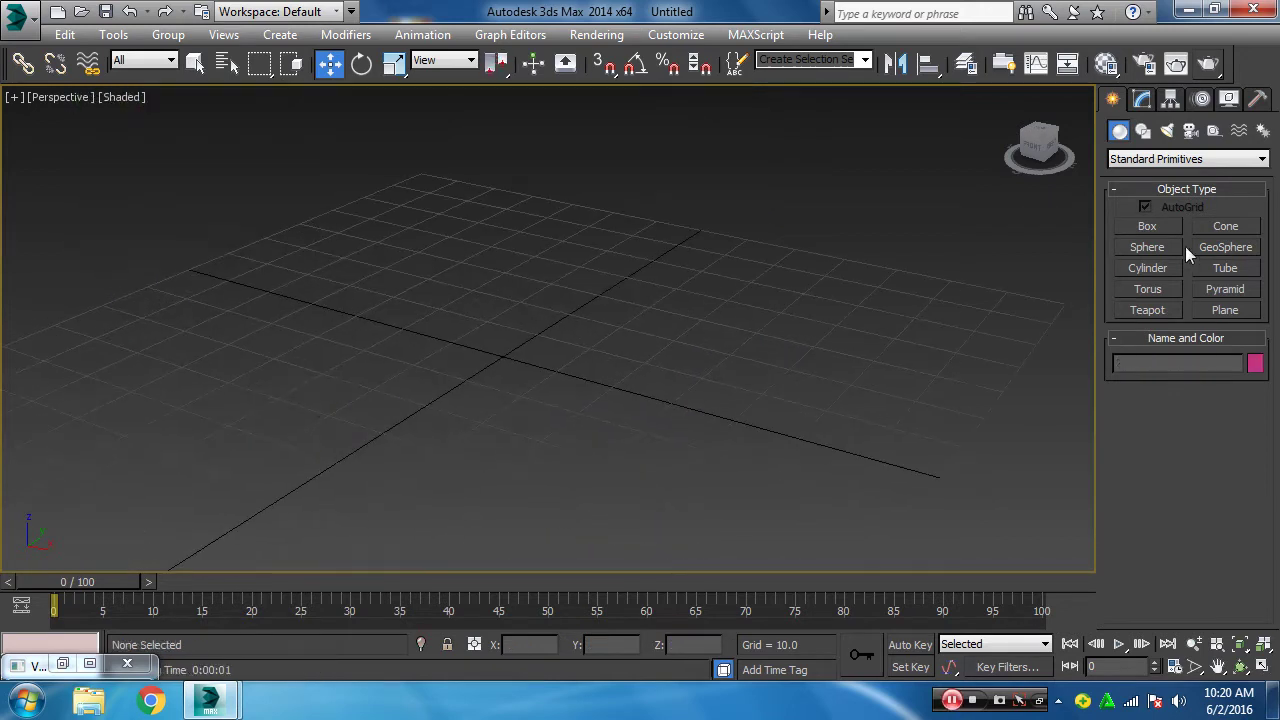
- Draw a large cyan plane on the grid and raise it to Z 15.889
left_click(1216, 310)
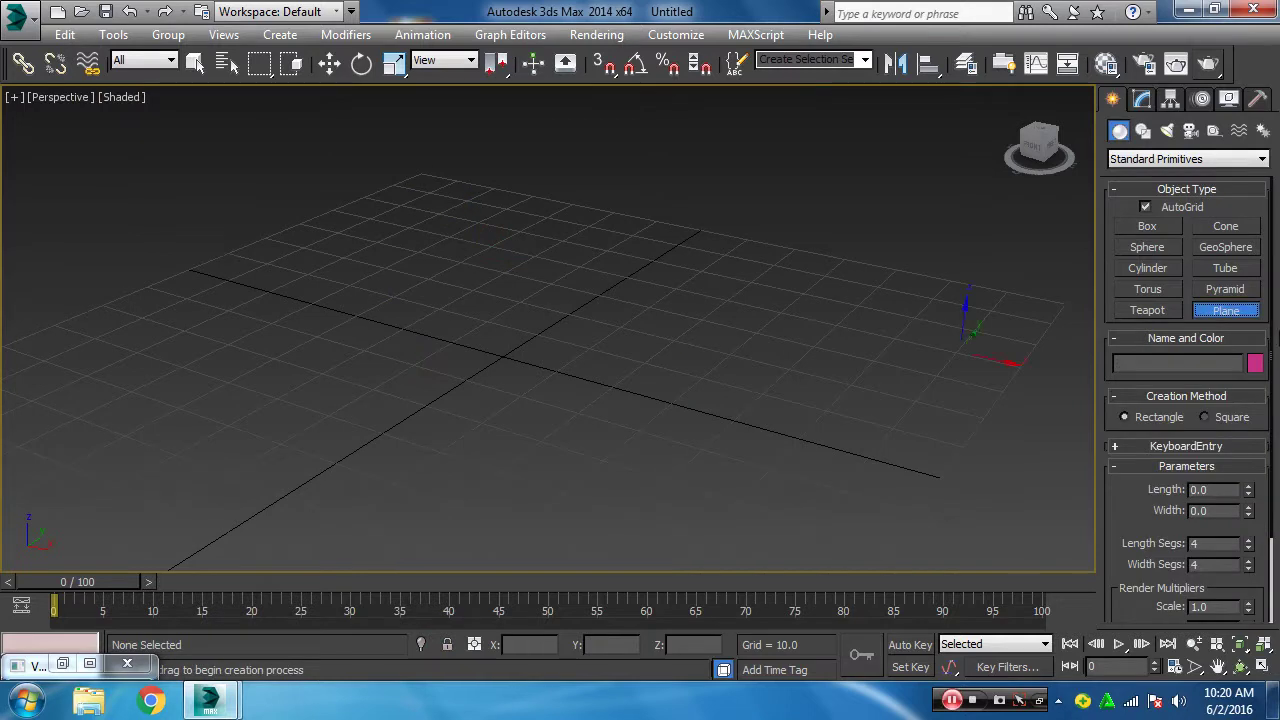
left_click(1145, 206)
mouse_move(482, 218)
left_mouse_down()
mouse_move(590, 568)
mouse_move(565, 660)
left_mouse_up()
left_click(330, 63)
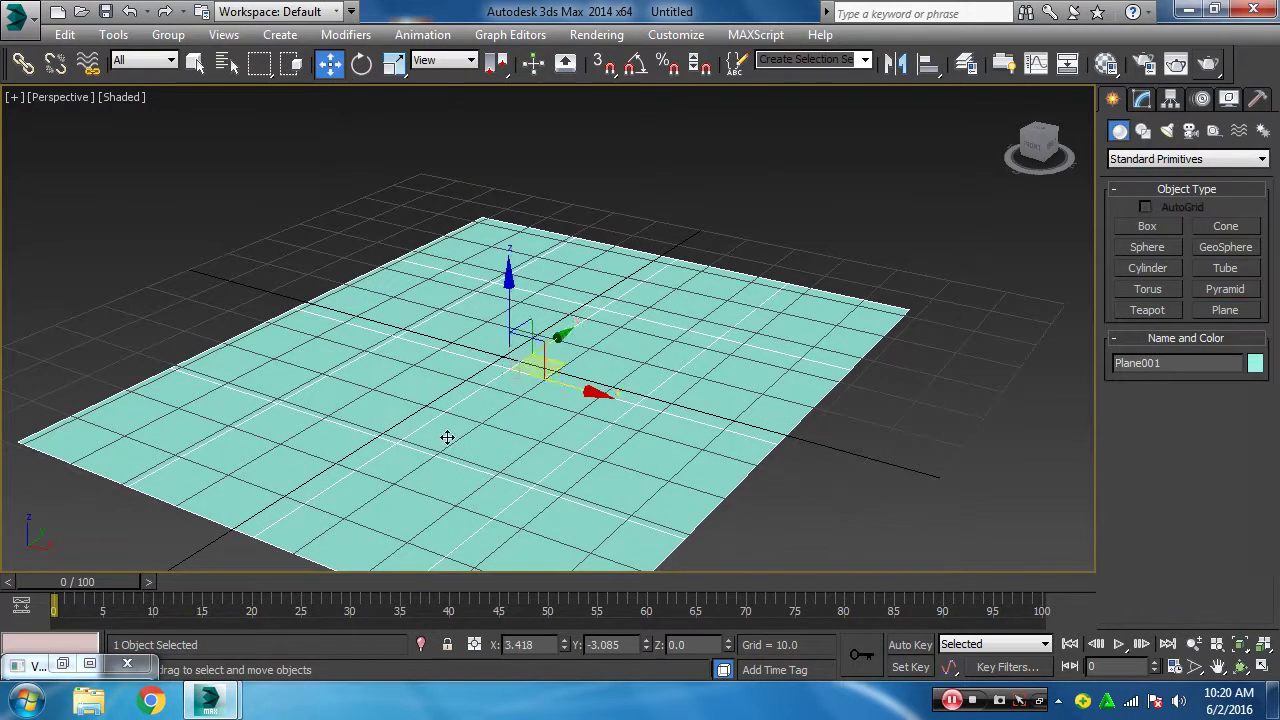
left_click_drag(508, 292, 505, 200)
- Set the plane to 2 length and 2 width segments and convert it to Editable Poly
right_click(407, 253)
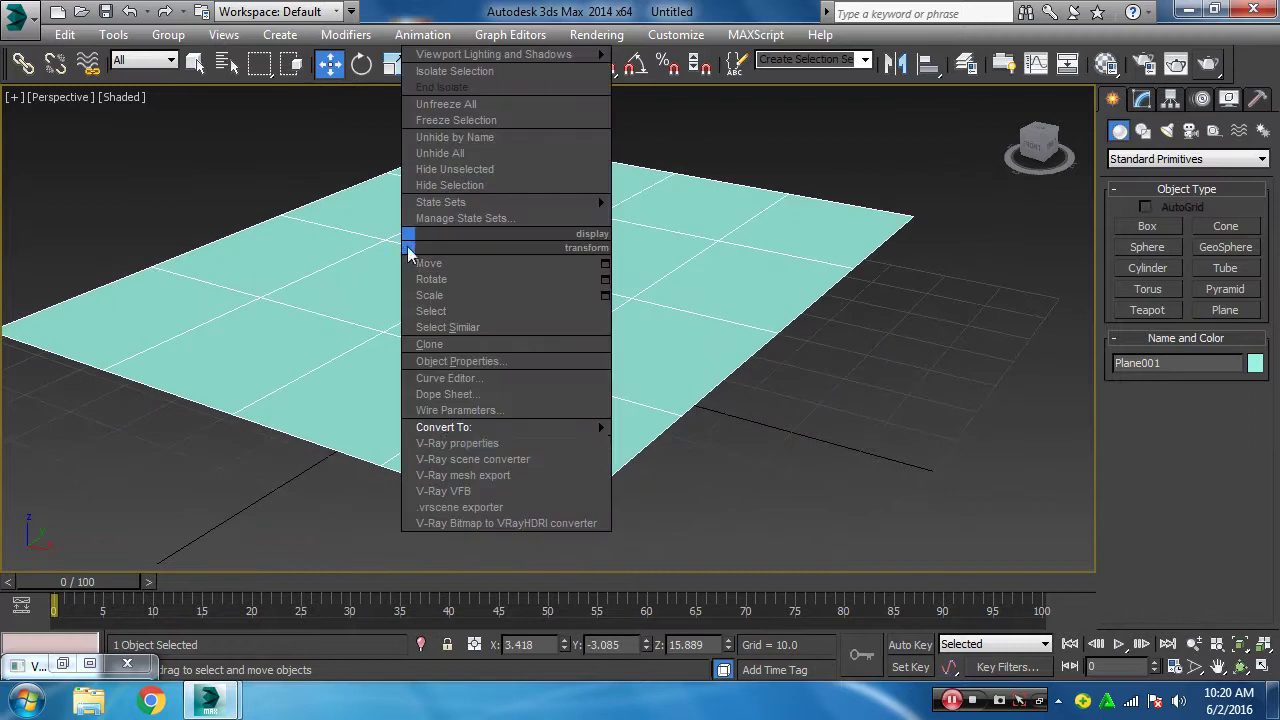
mouse_move(443, 427)
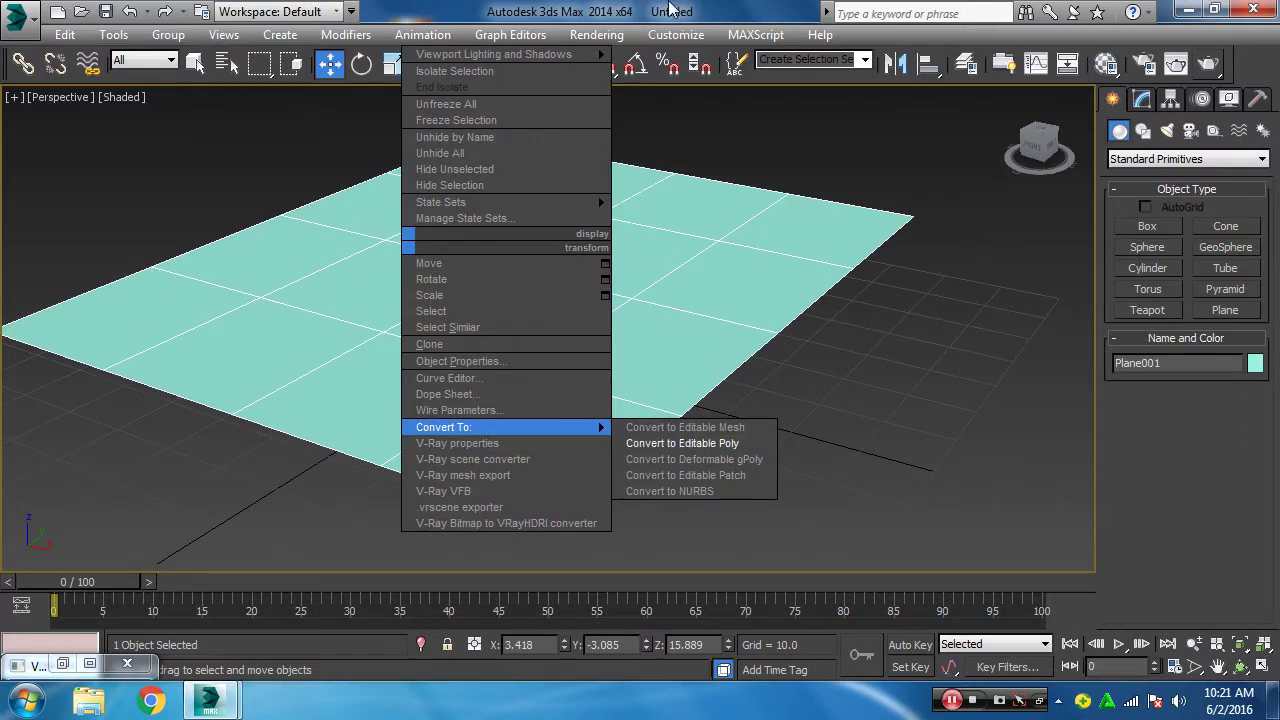
left_click(670, 8)
left_click(1141, 98)
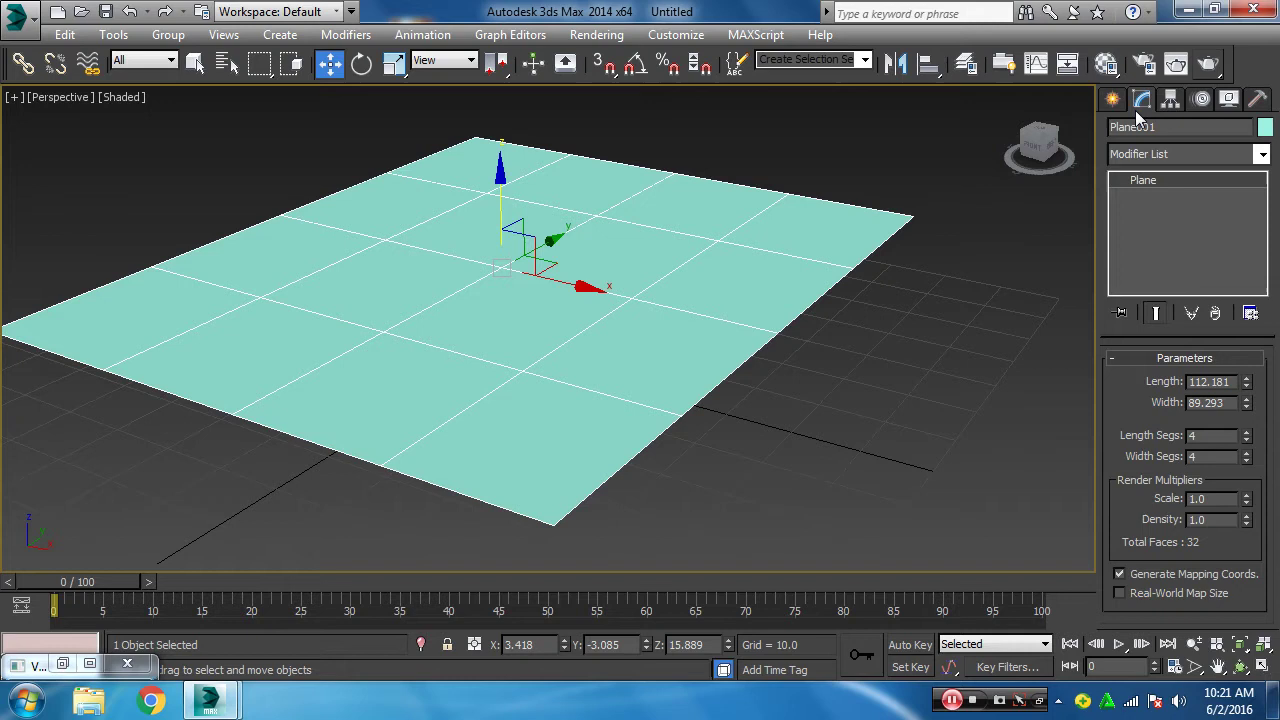
right_click(1246, 438)
right_click(1246, 460)
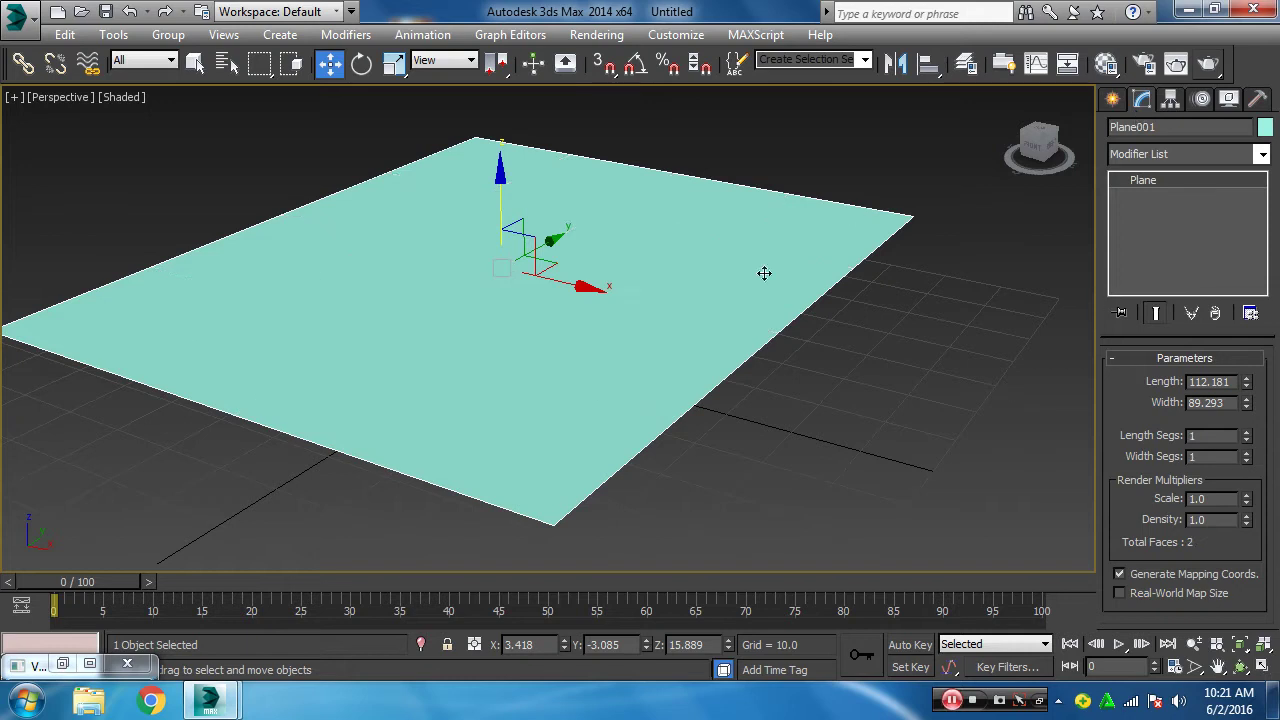
left_click(1246, 432)
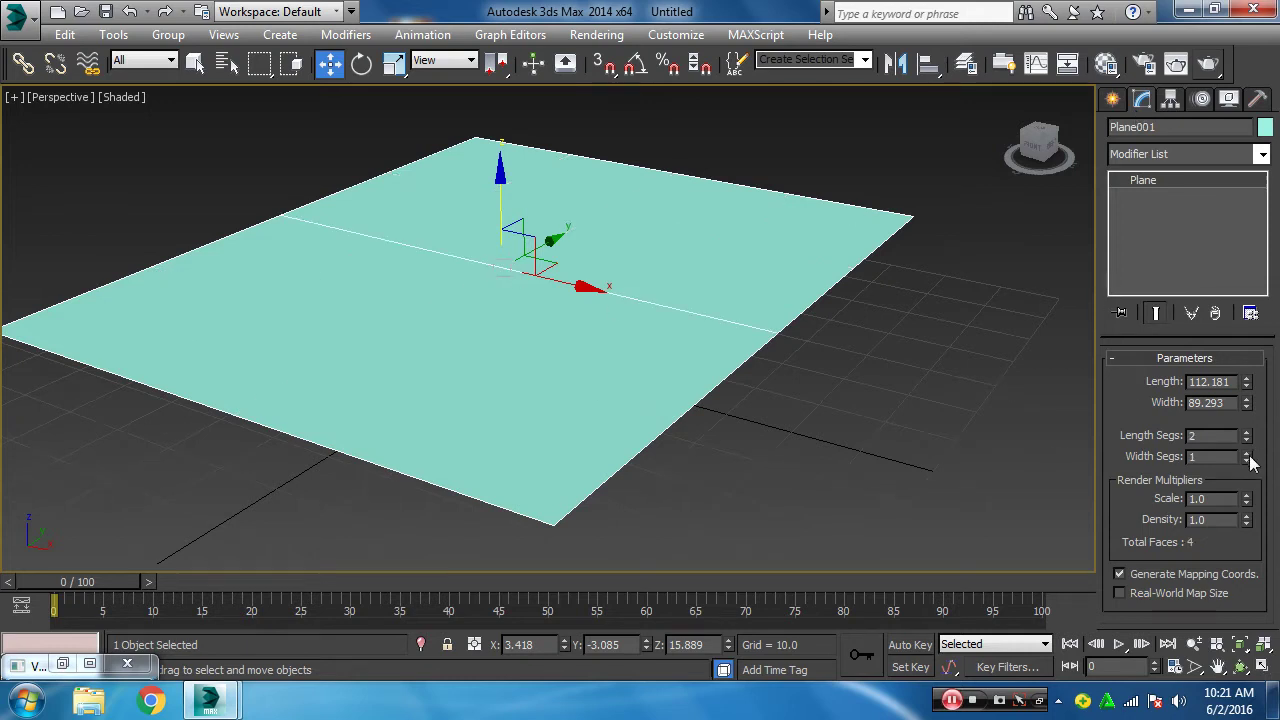
left_click(1246, 453)
right_click(503, 294)
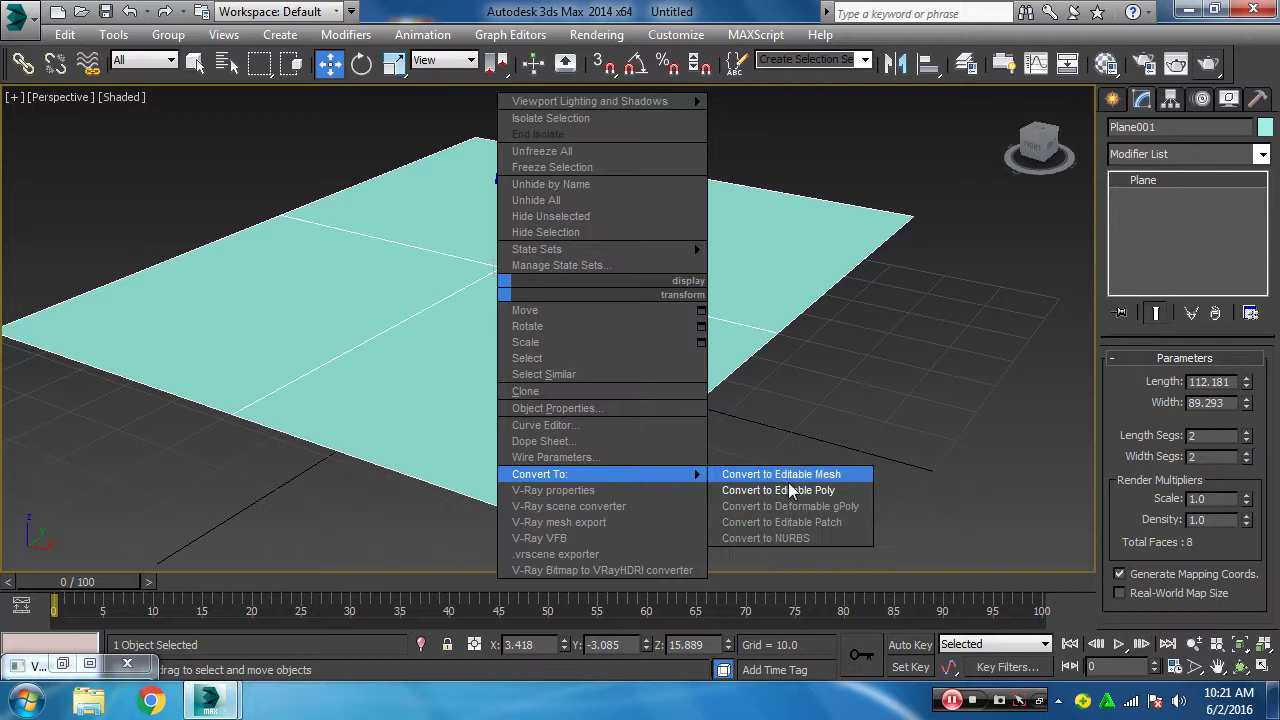
left_click(790, 490)
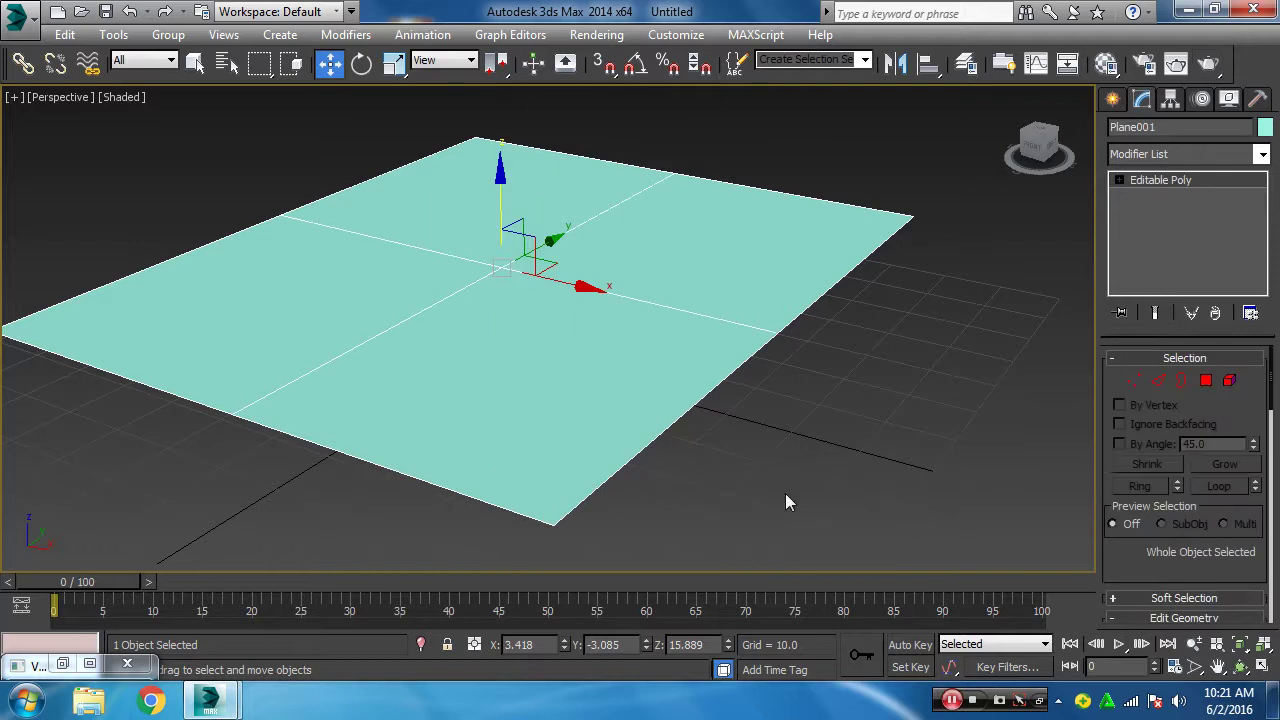
- Add TurboSmooth above Plane001's Editable Poly, enter Vertex level, and enable Show End Result
left_click(1172, 155)
key("t")
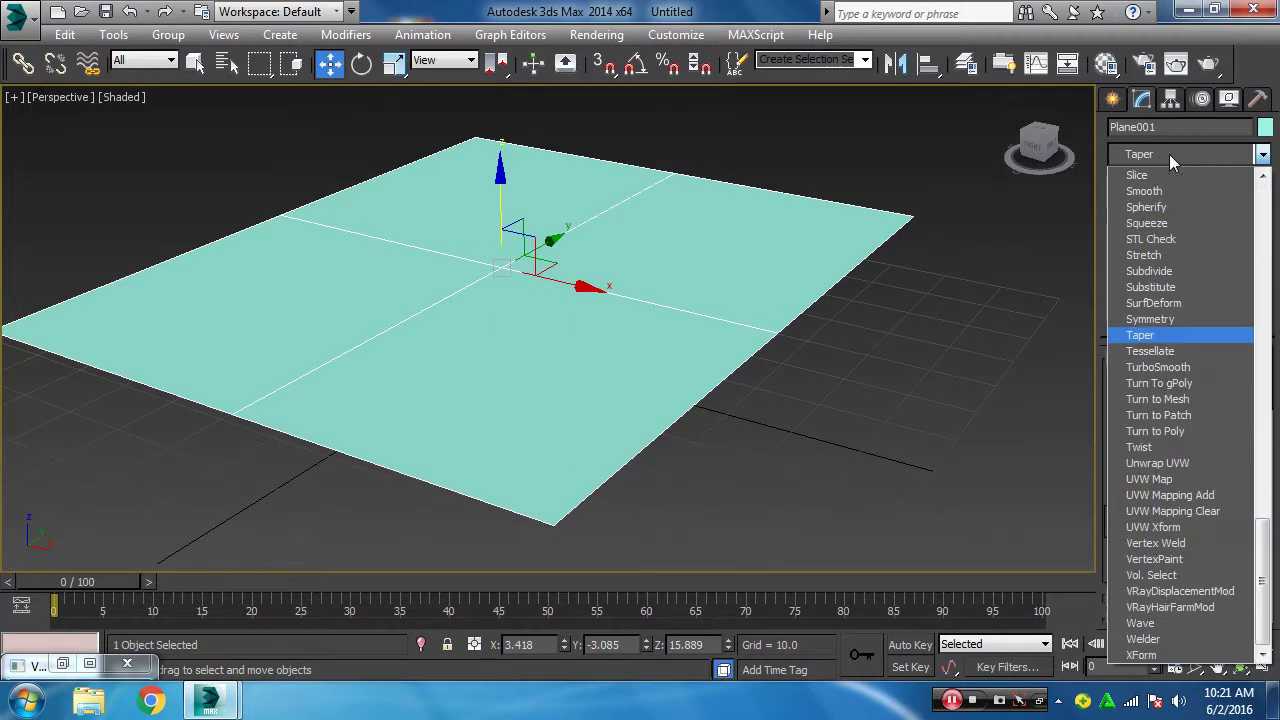
left_click(1186, 368)
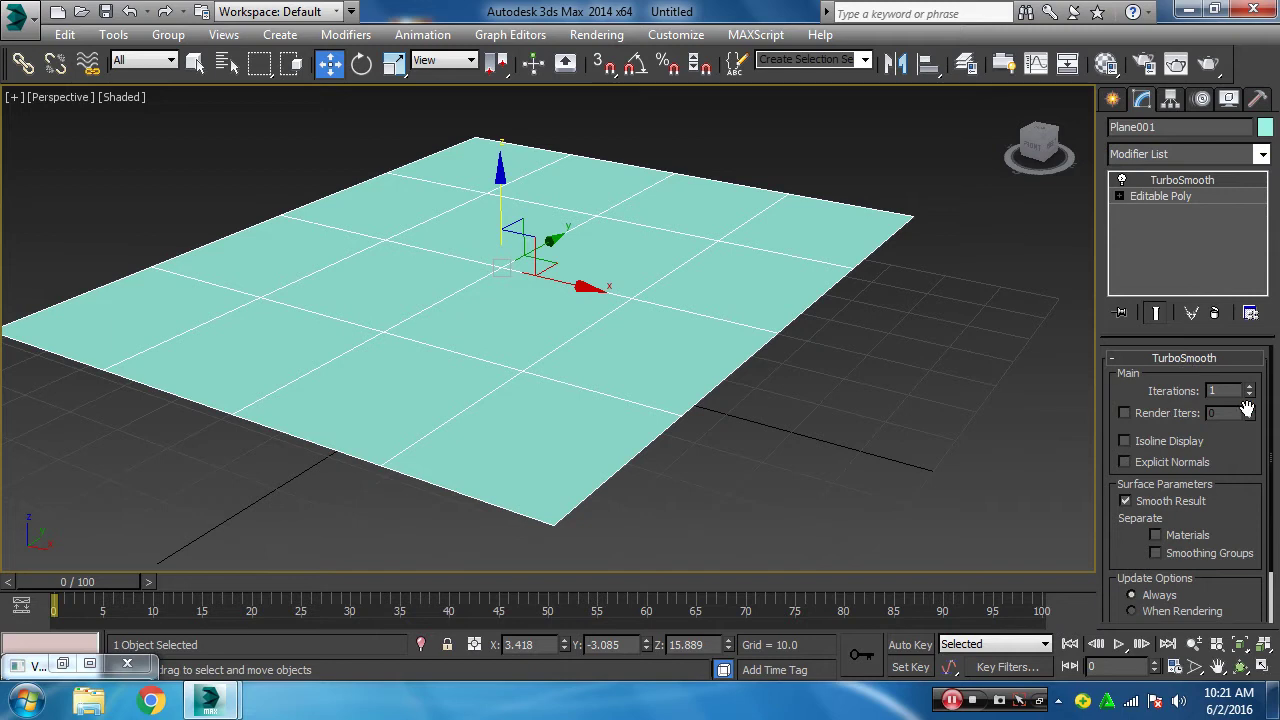
left_click(1119, 196)
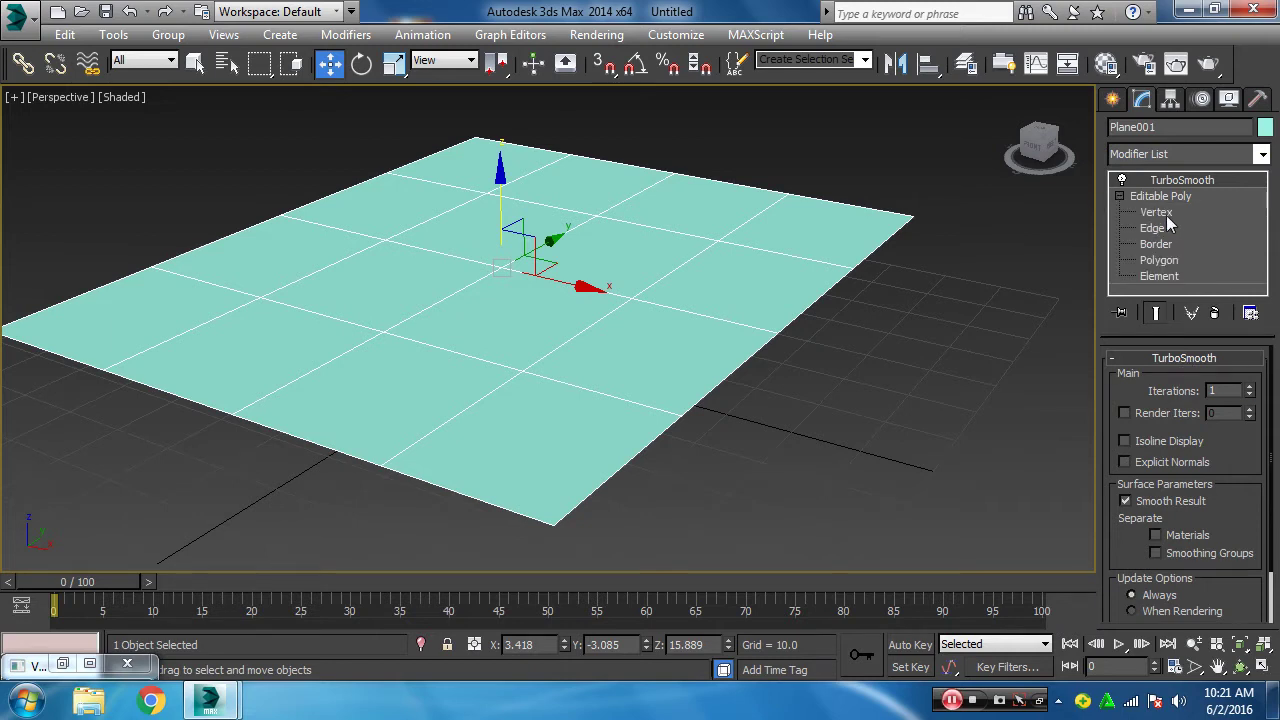
left_click(1168, 214)
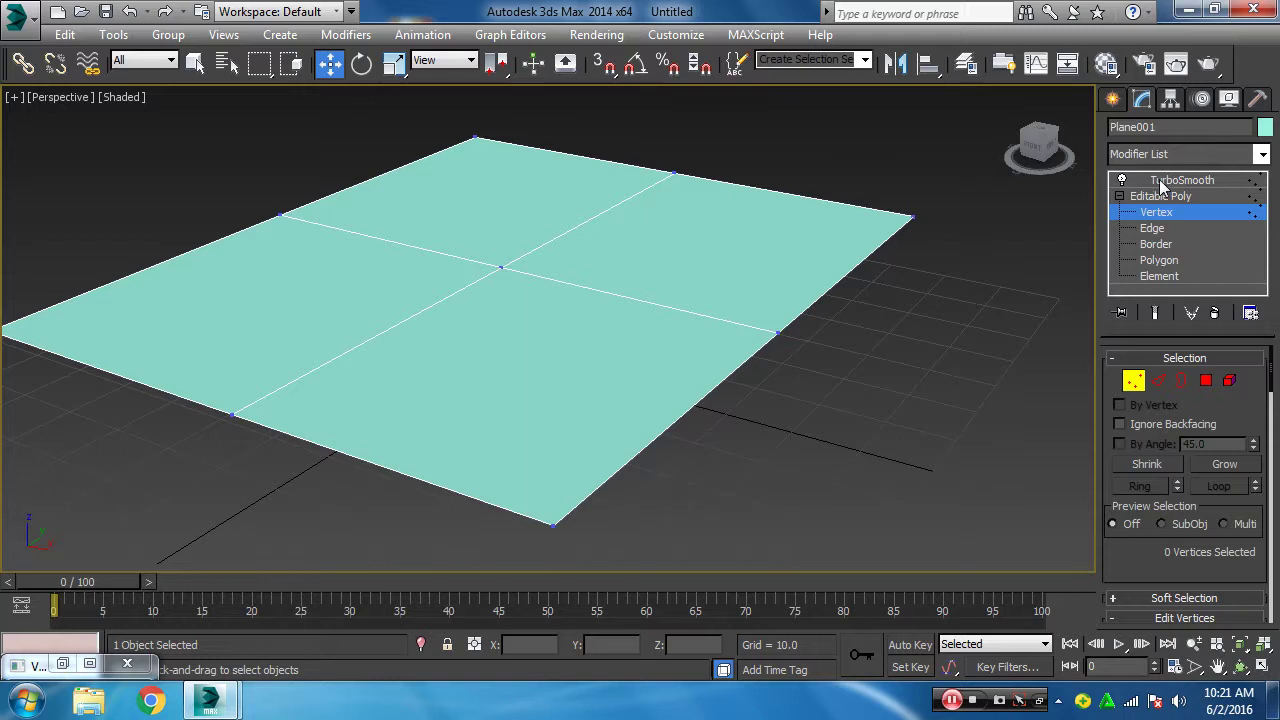
left_click(1156, 313)
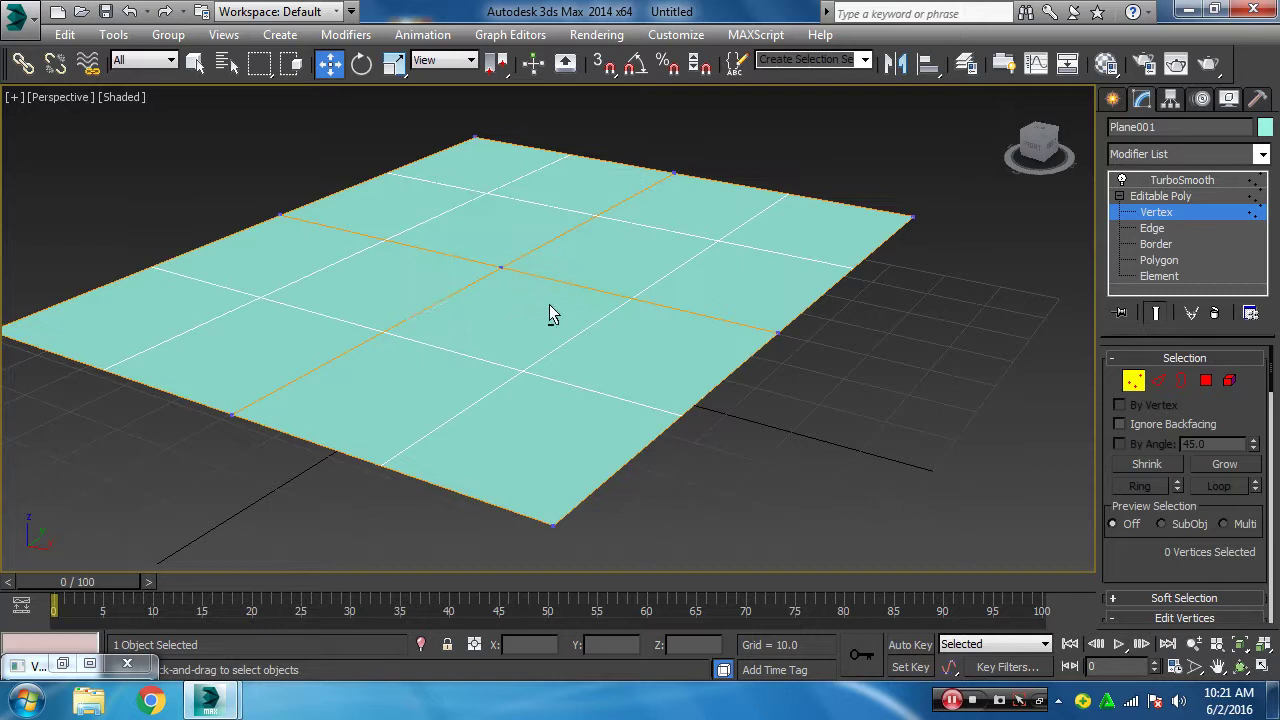
middle_click_drag(549, 314, 531, 349, "alt")
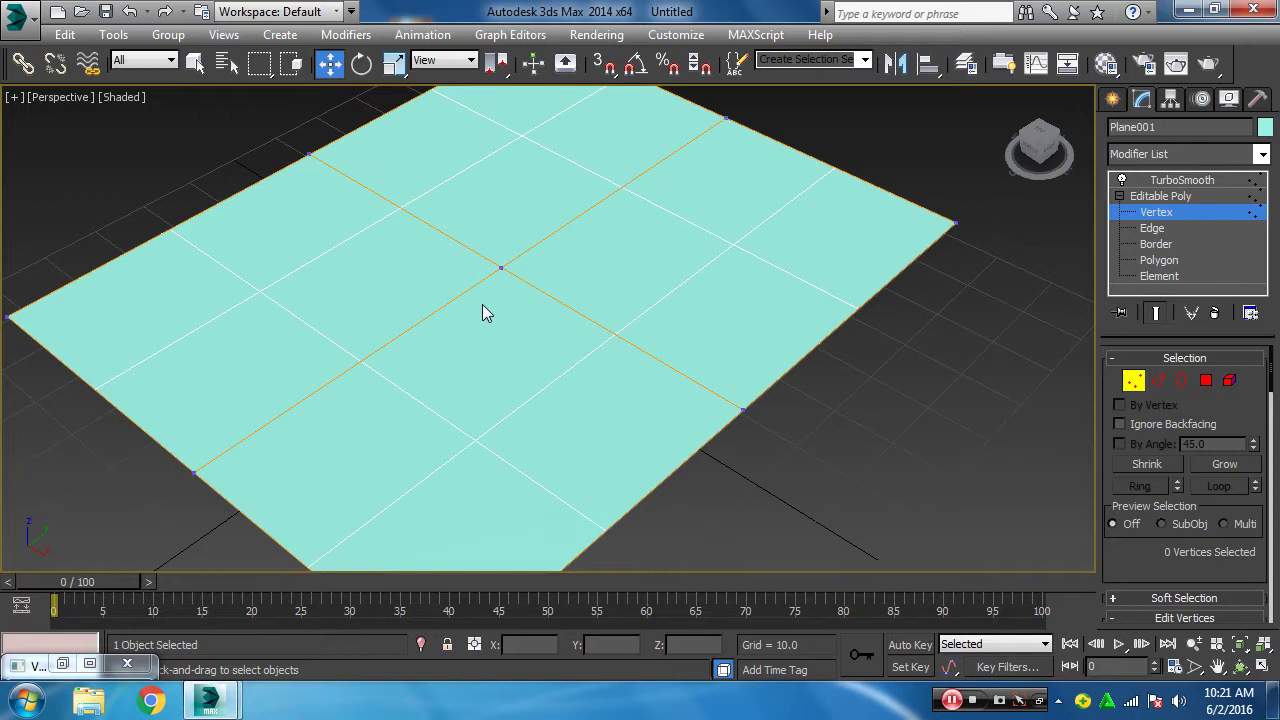
scroll(529, 348, "up", 1)
- Select the centre vertex, preview a chamfer with TurboSmooth off, then cancel it
scroll(520, 330, "up", 2)
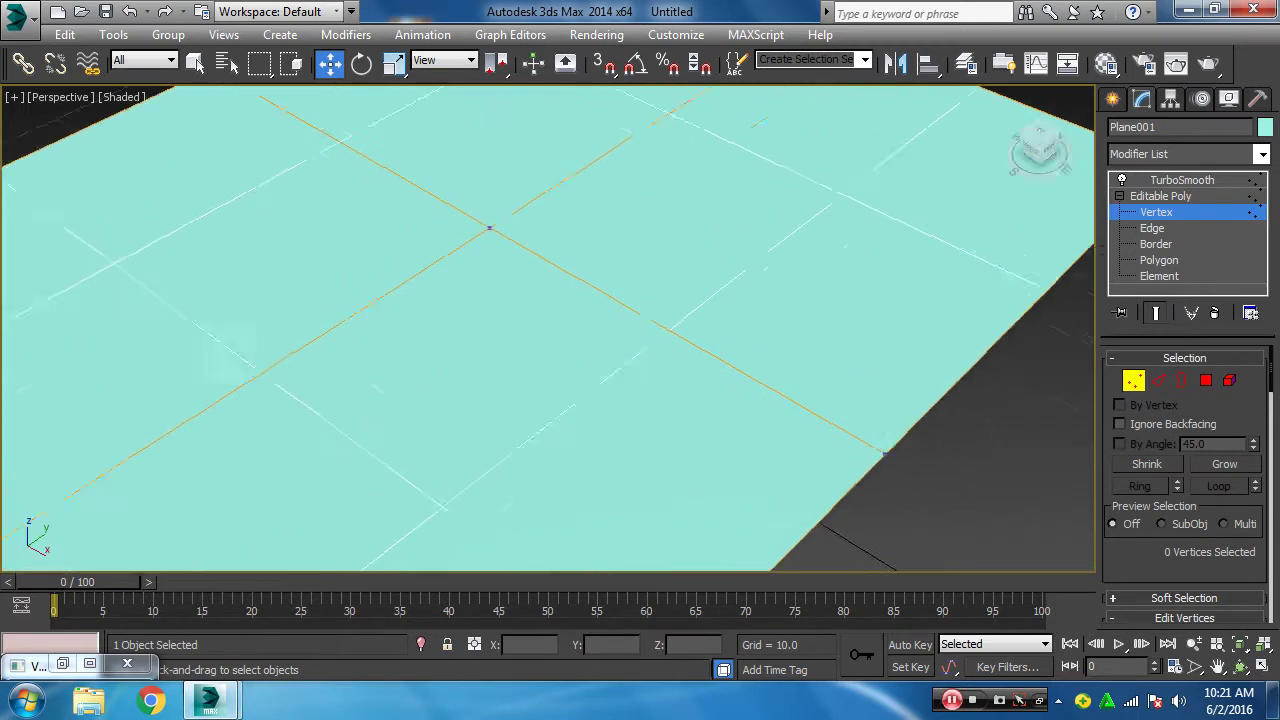
scroll(508, 303, "up", 2)
left_click_drag(489, 257, 552, 338)
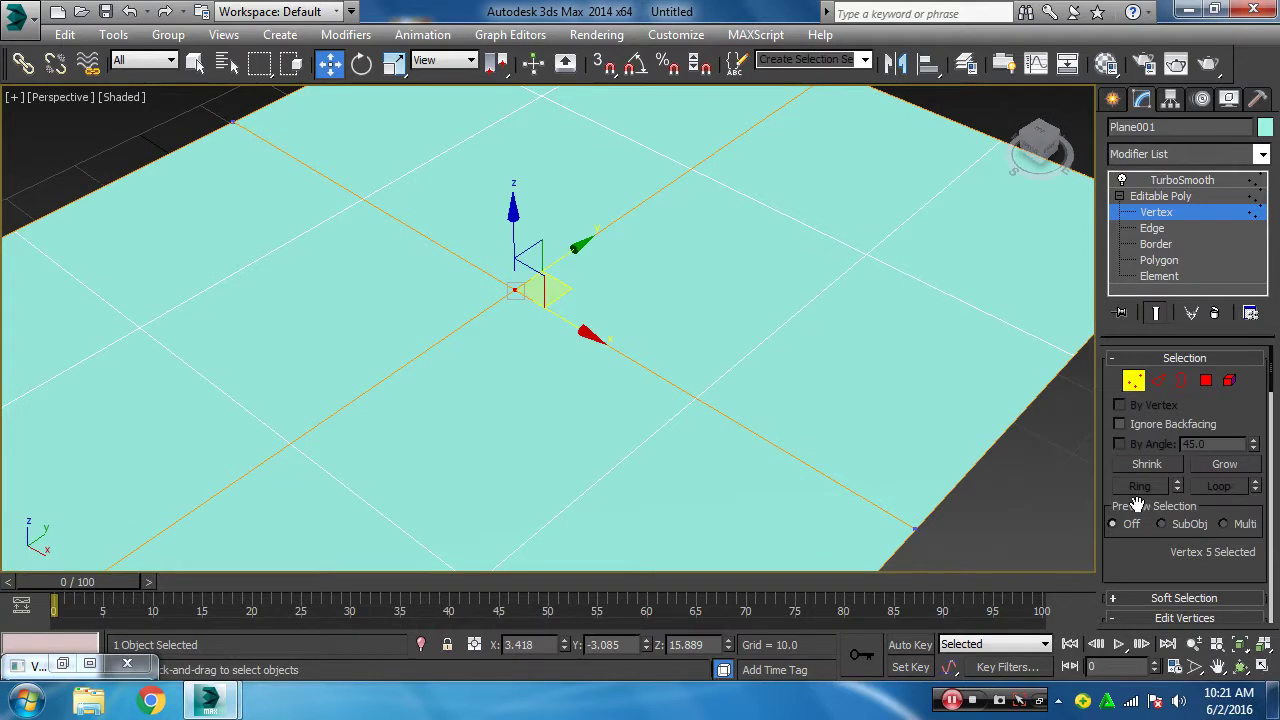
scroll(1141, 545, "down", 4)
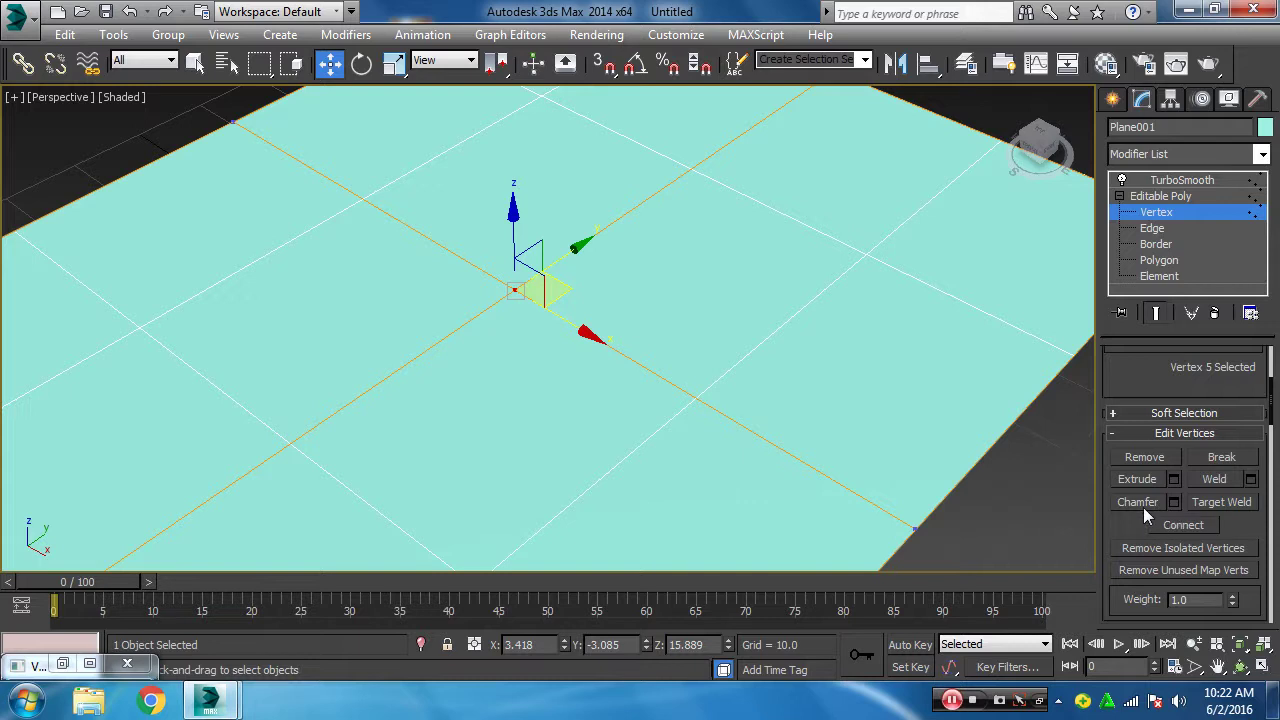
left_click(1174, 502)
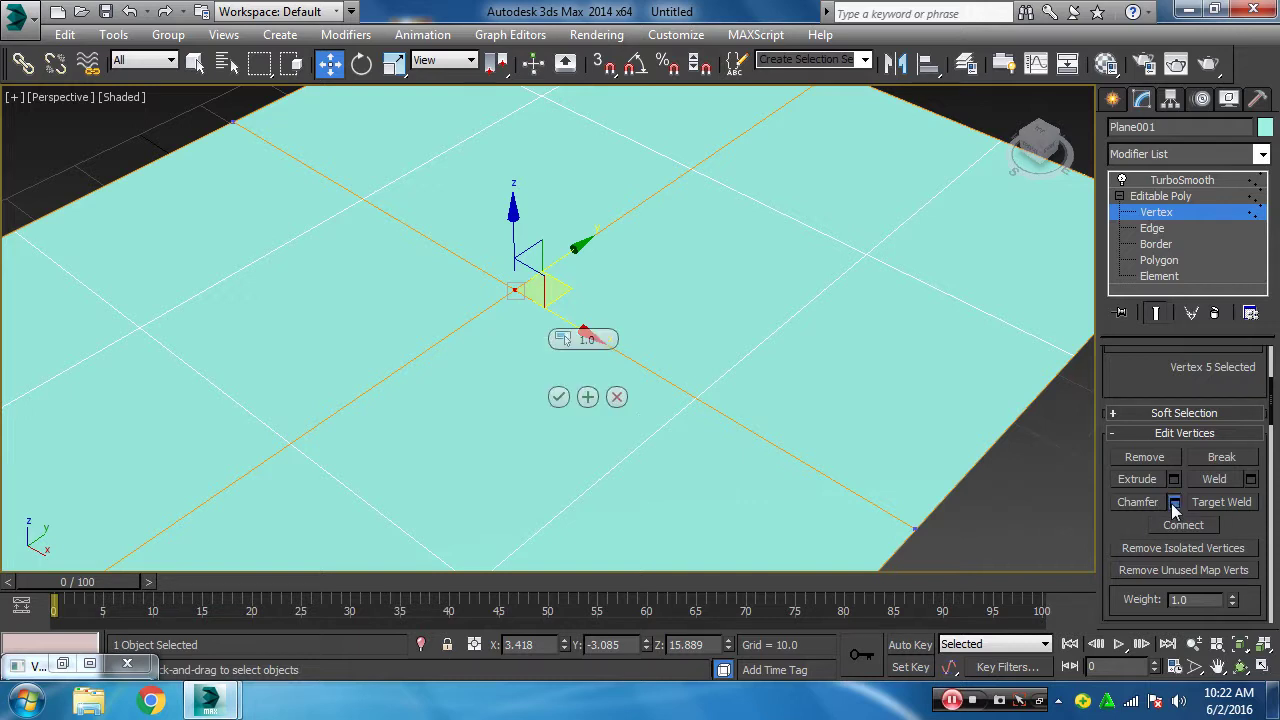
left_click(1121, 180)
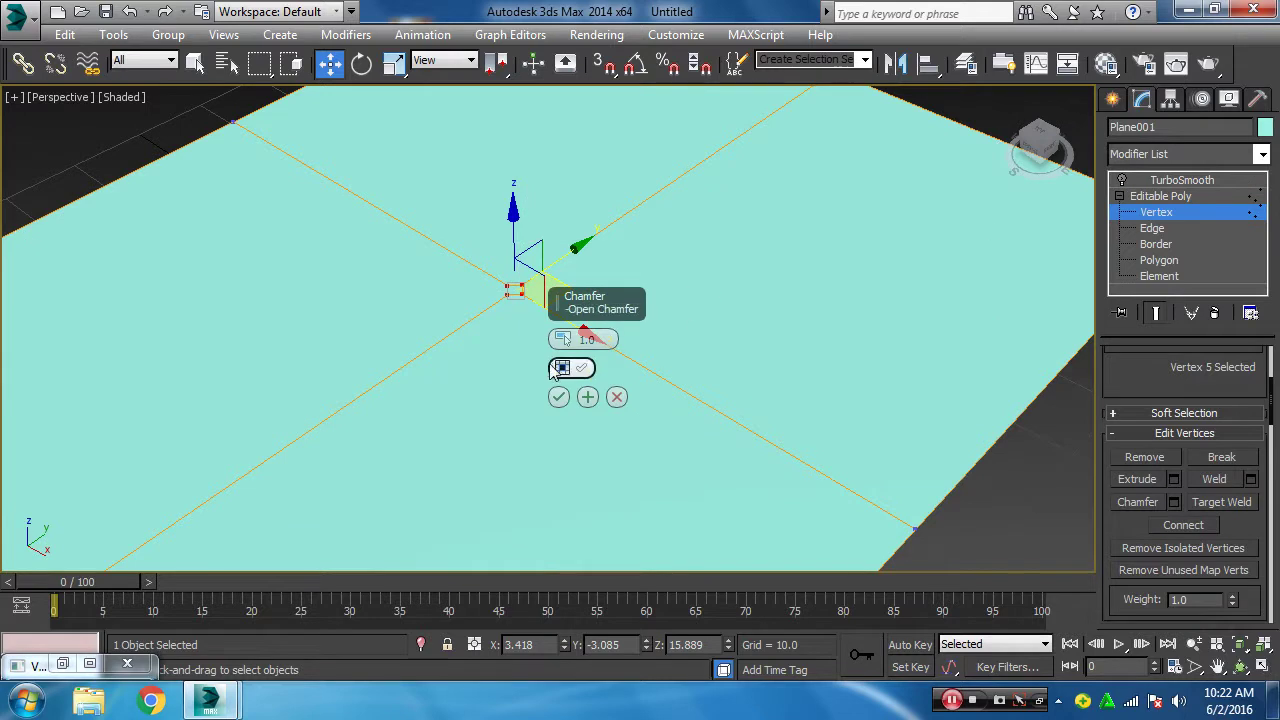
left_click_drag(563, 339, 574, 318)
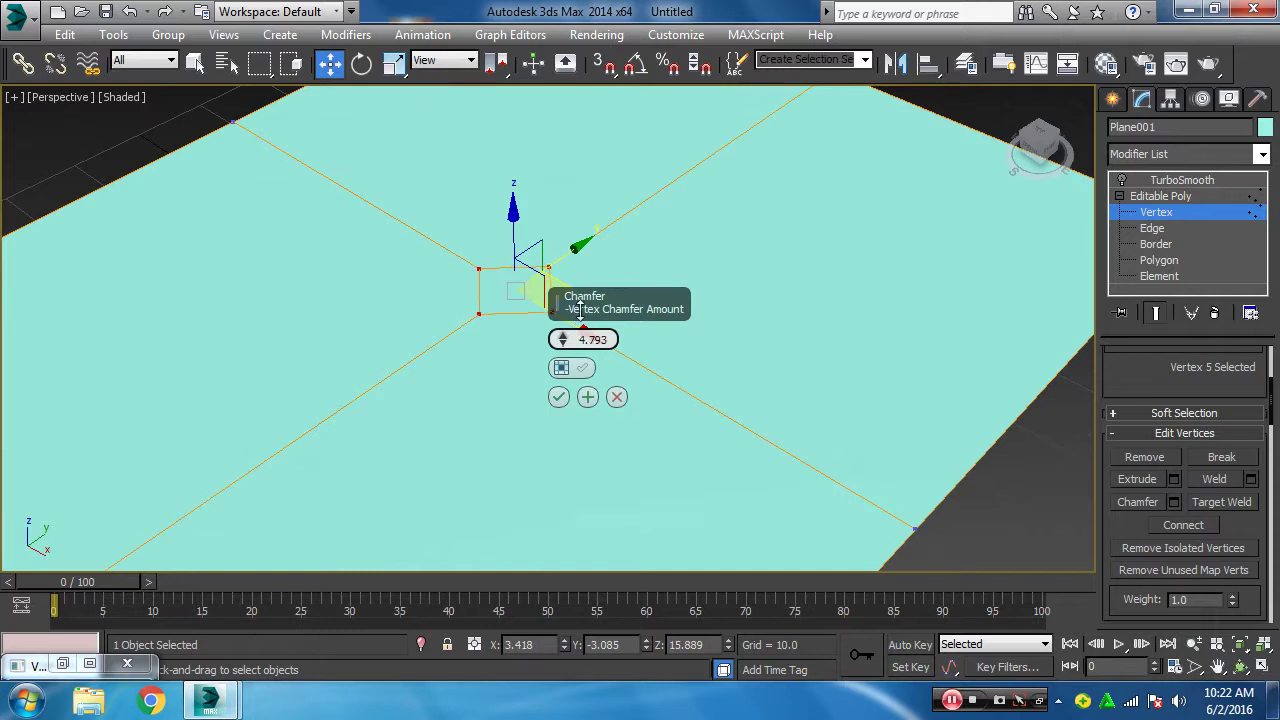
left_click(616, 397)
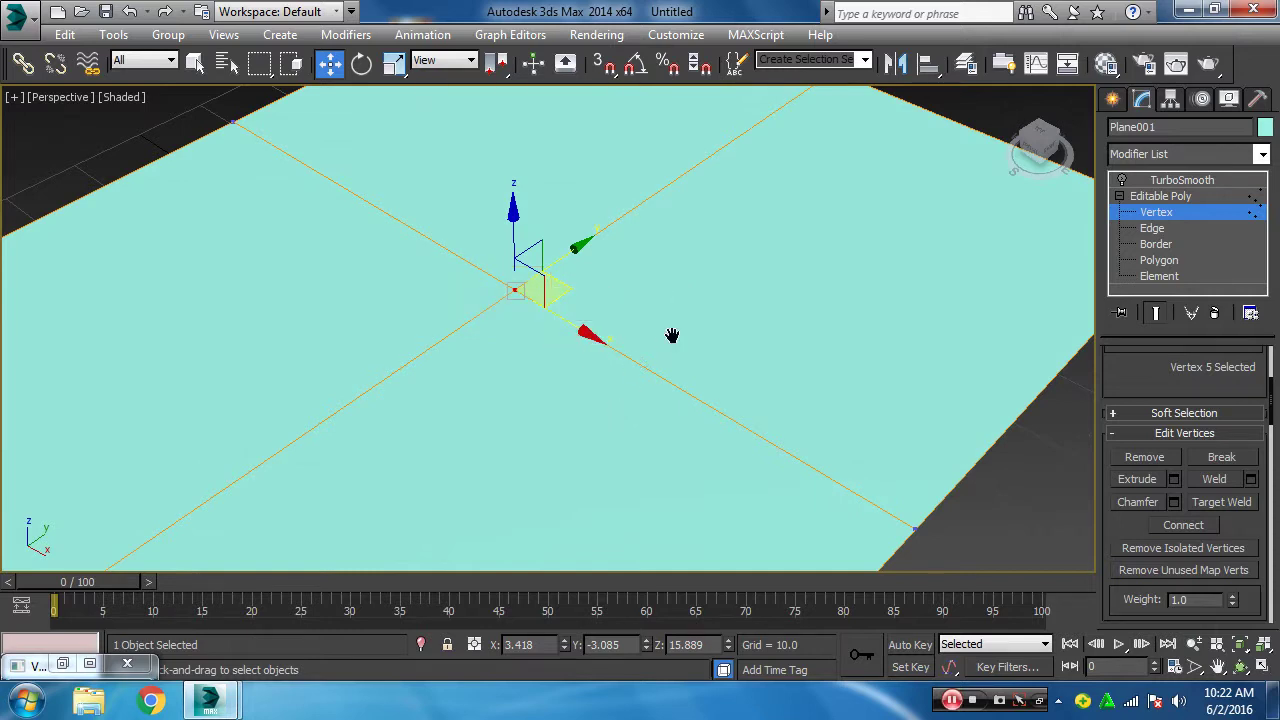
middle_click_drag(674, 337, 649, 472)
- Draw a new orange plane on the left with 1 length and 1 width segment
left_click(1152, 214)
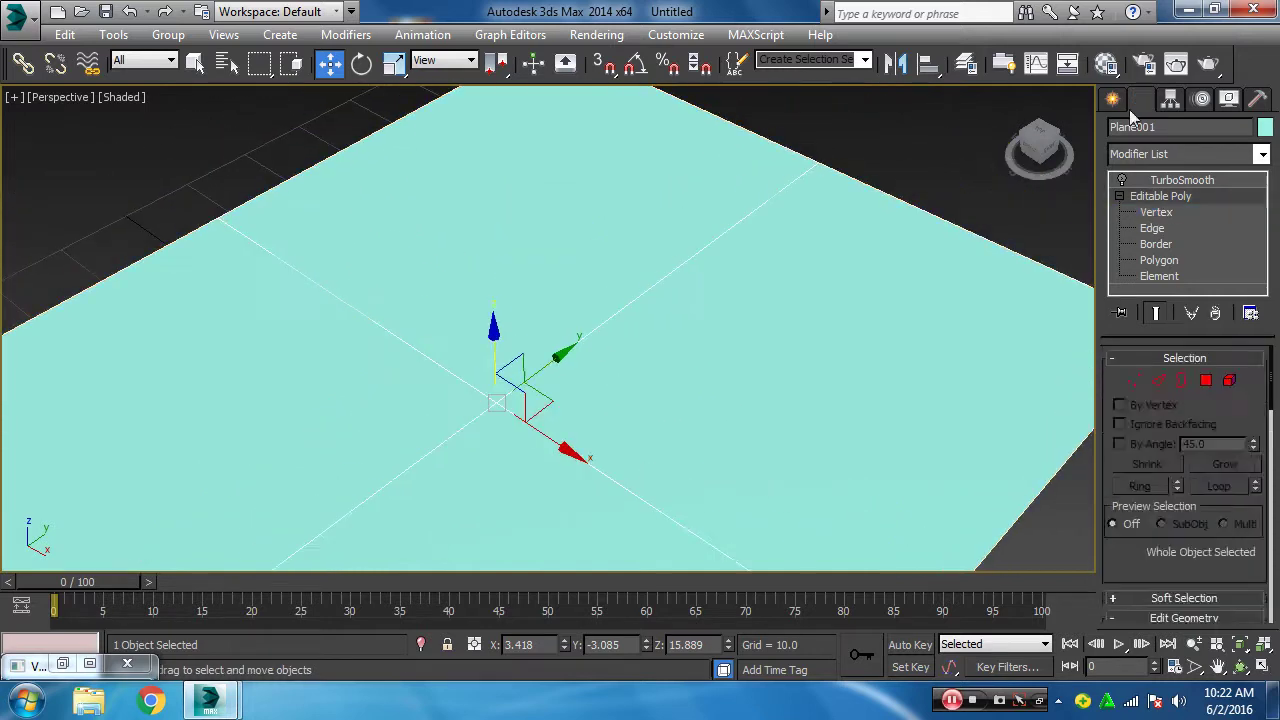
left_click(1114, 99)
left_click(1225, 310)
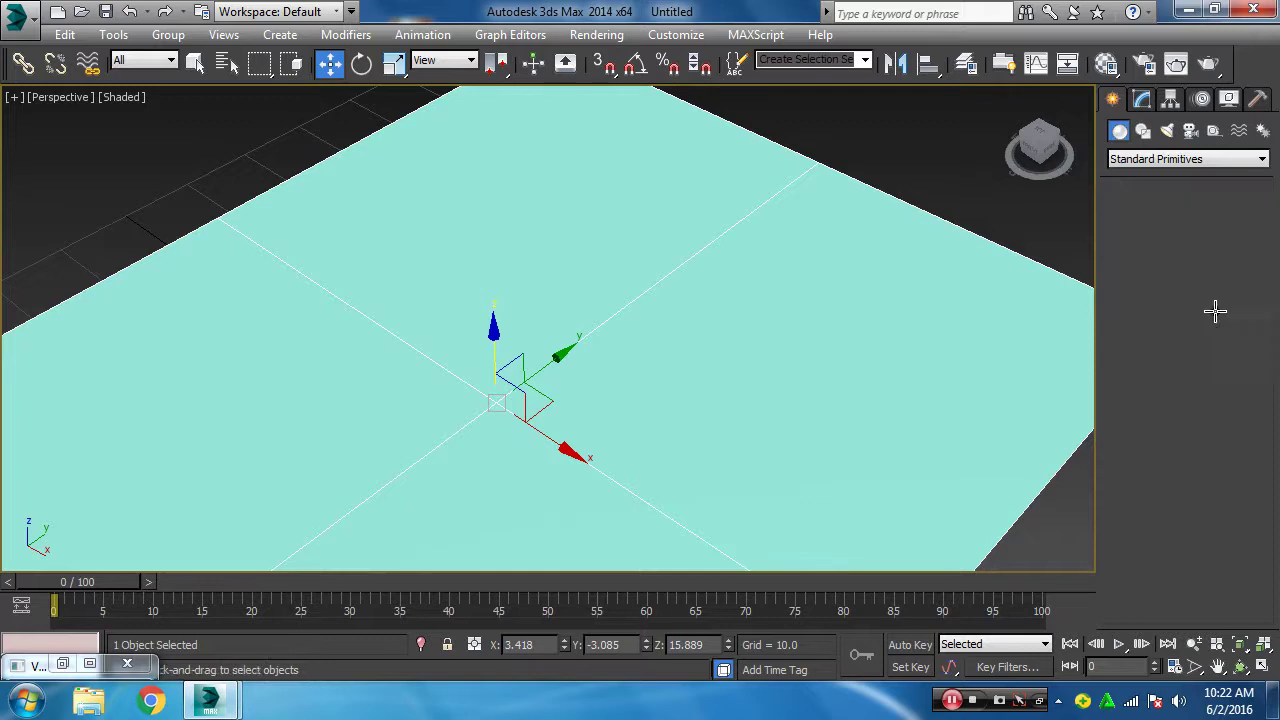
middle_click_drag(460, 345, 887, 362)
left_click_drag(411, 215, 360, 528)
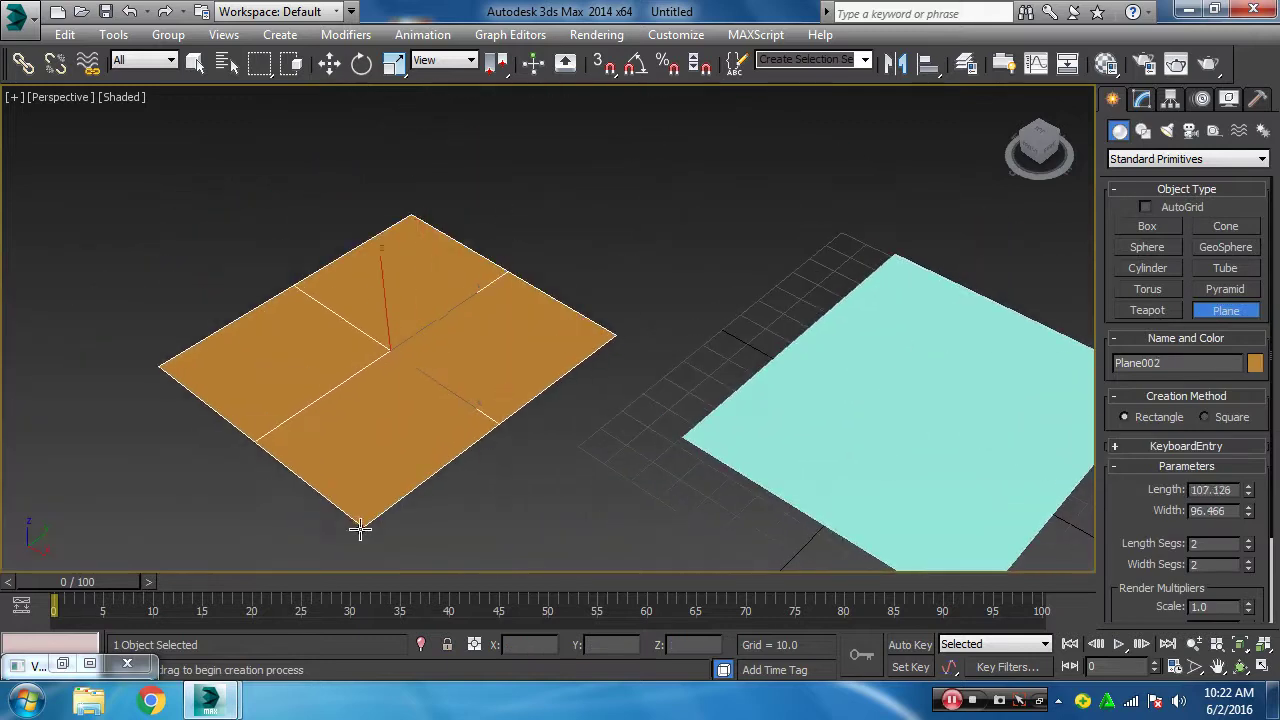
left_click(1142, 104)
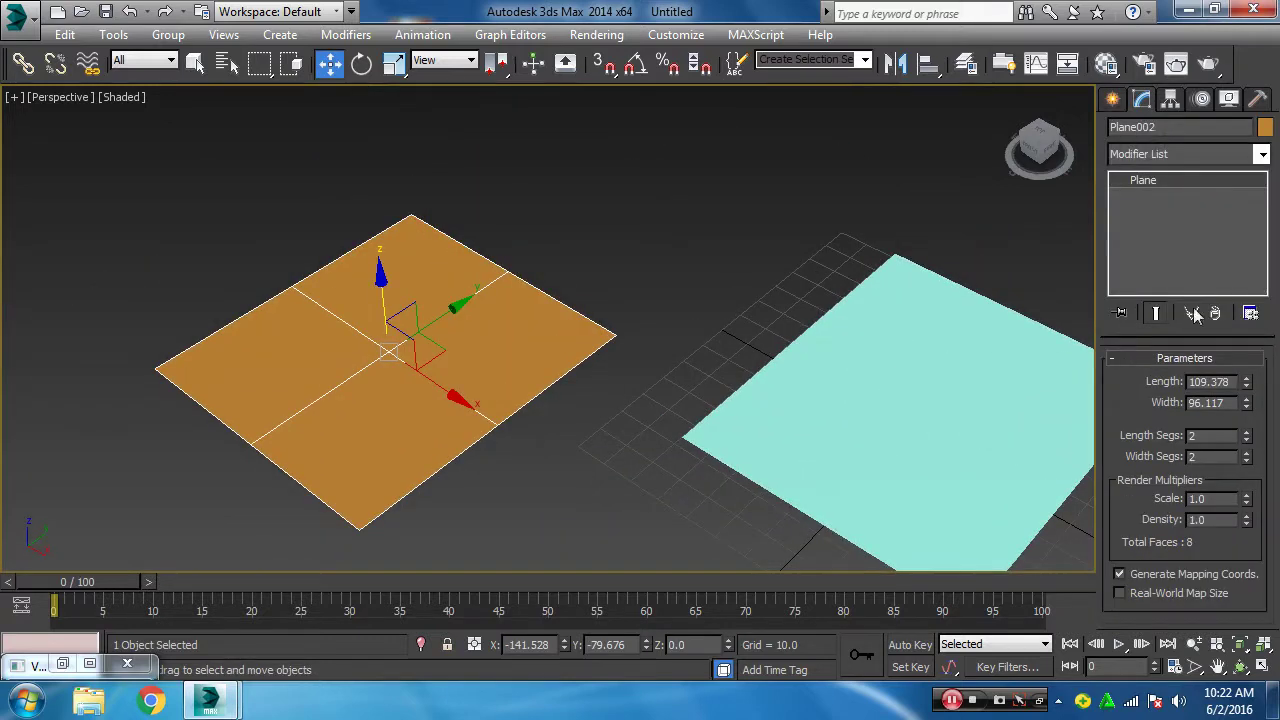
left_click(1246, 439)
left_click(1246, 460)
- Convert the orange plane to Editable Poly and select each of its four corner vertices
right_click(340, 352)
mouse_move(376, 527)
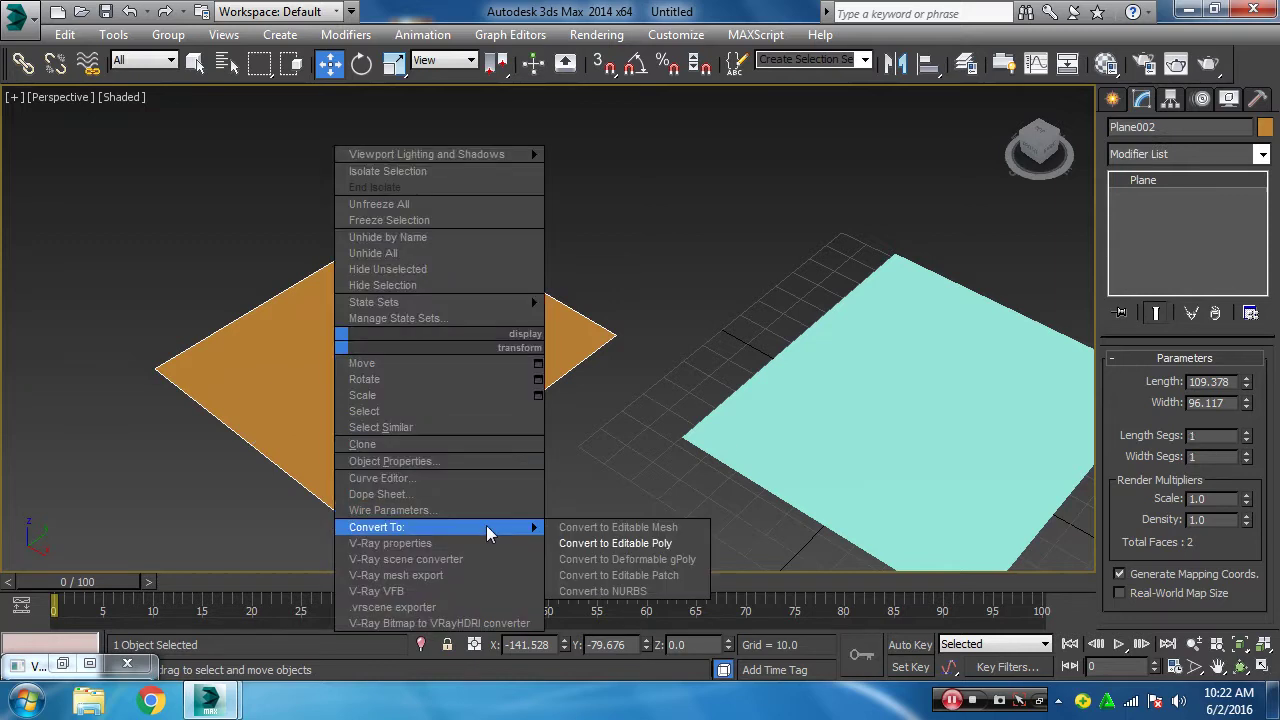
left_click(615, 543)
left_click(1133, 380)
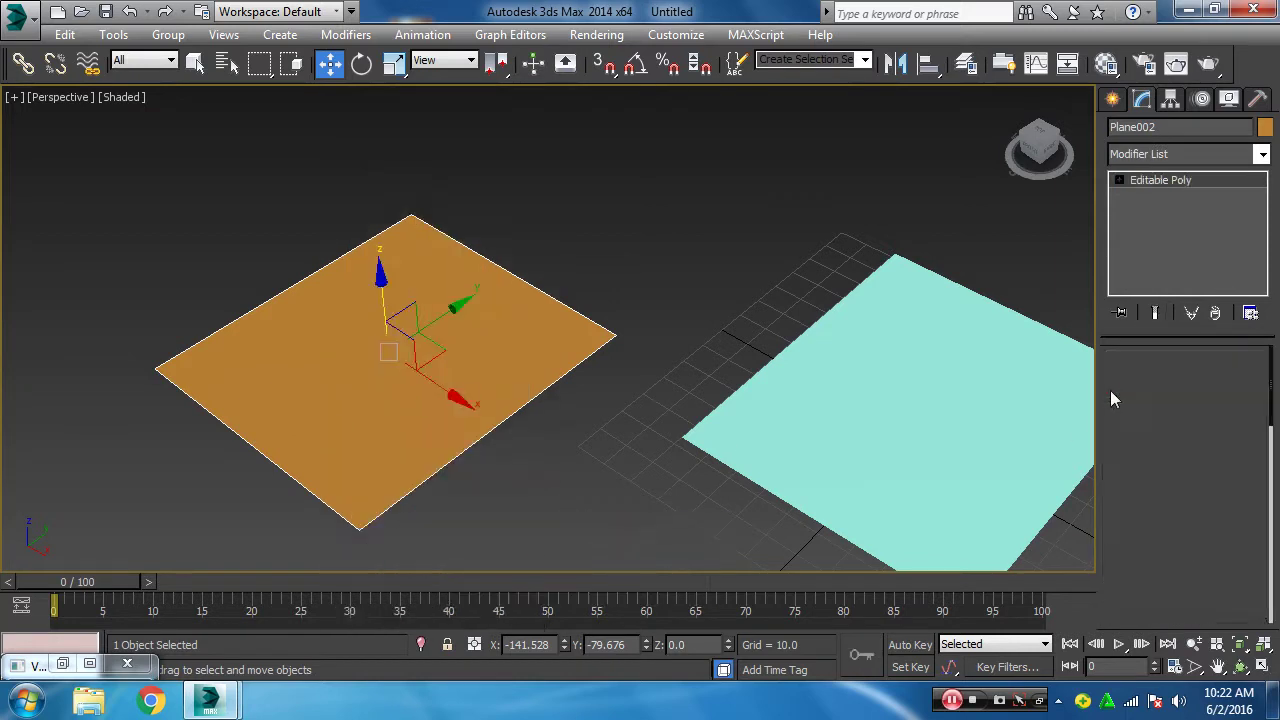
left_click(155, 369)
left_click_drag(338, 190, 445, 242)
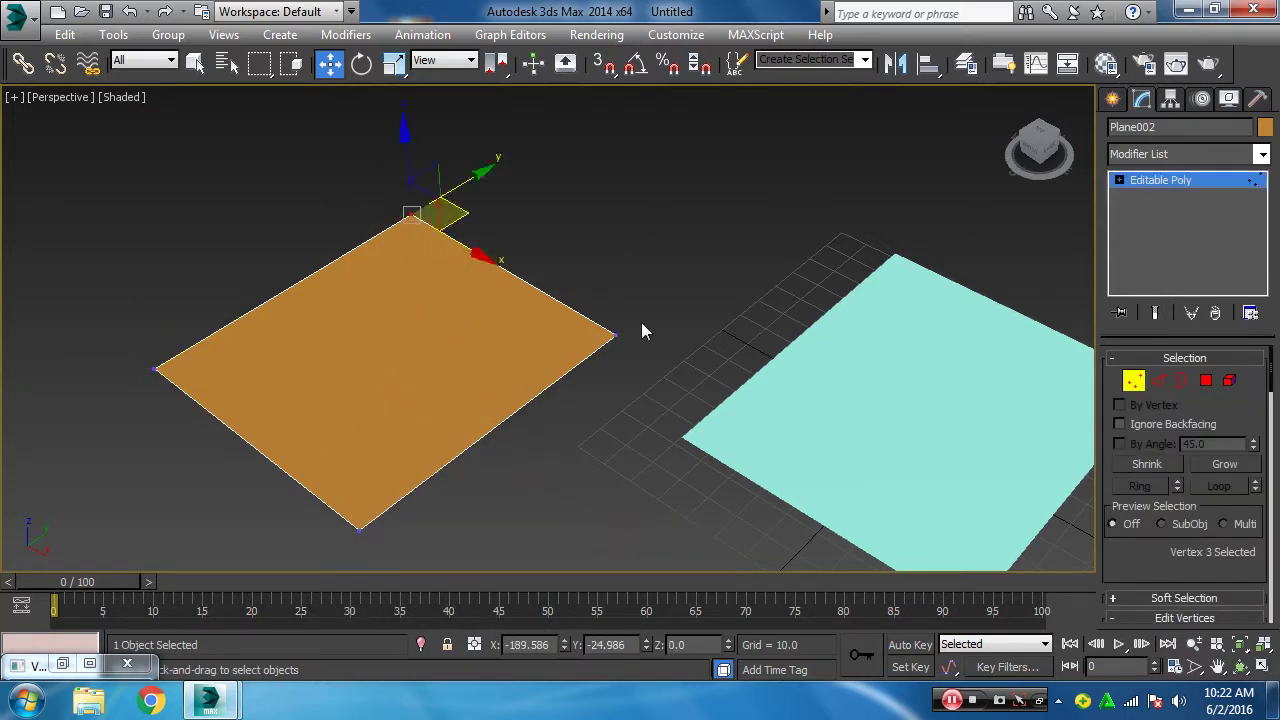
left_click(615, 335)
left_click(359, 528)
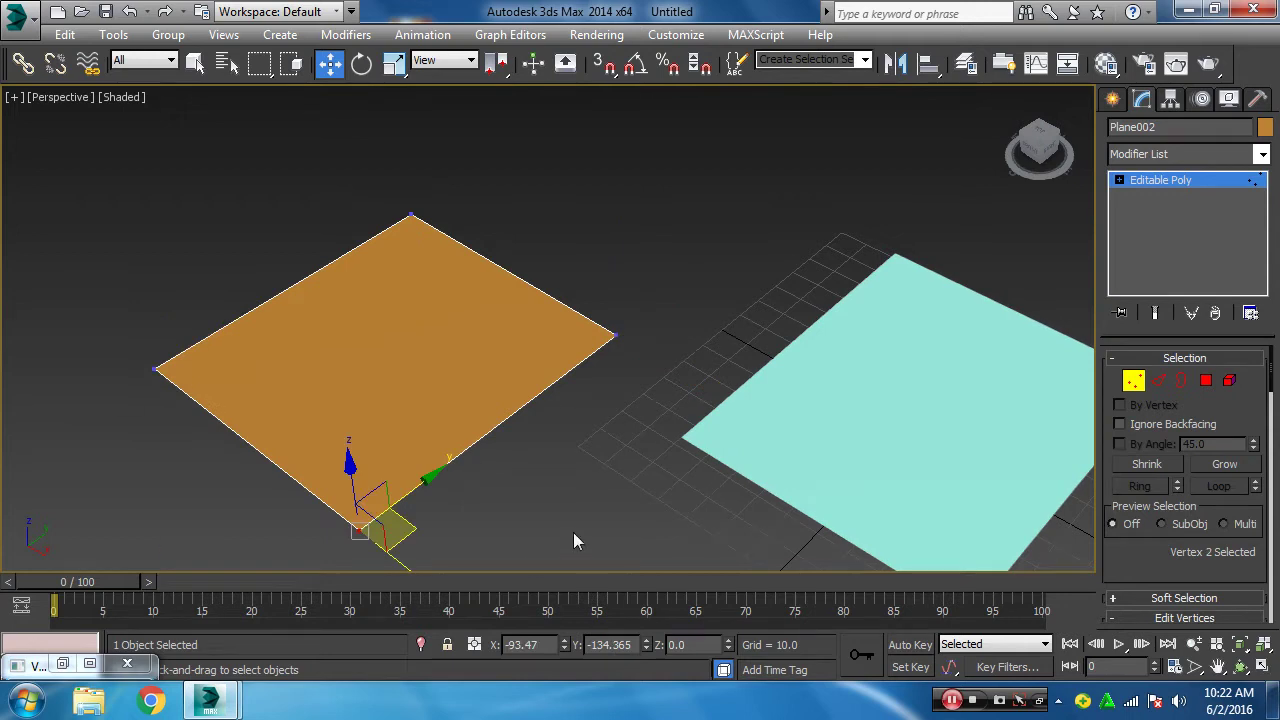
- Select the orange plane's edges, then its single polygon
left_click(1157, 380)
left_click(300, 281)
left_click(565, 305)
left_click(470, 445)
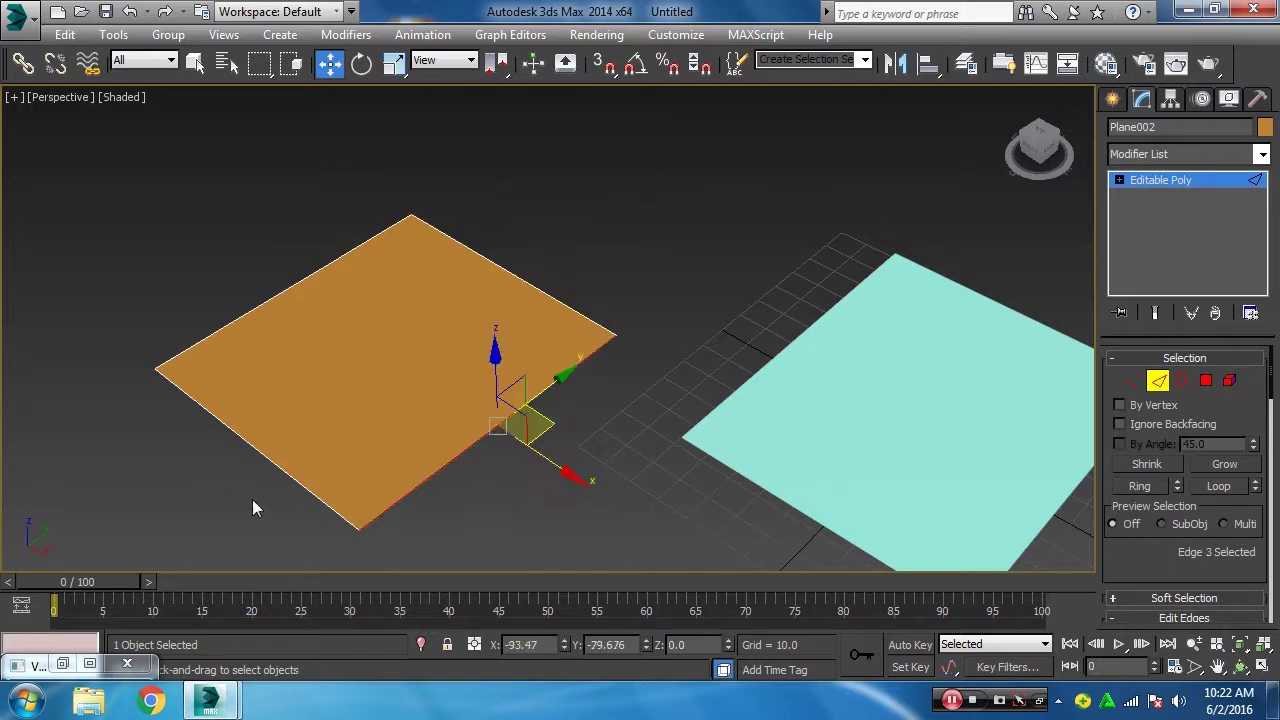
left_click(255, 448, "ctrl")
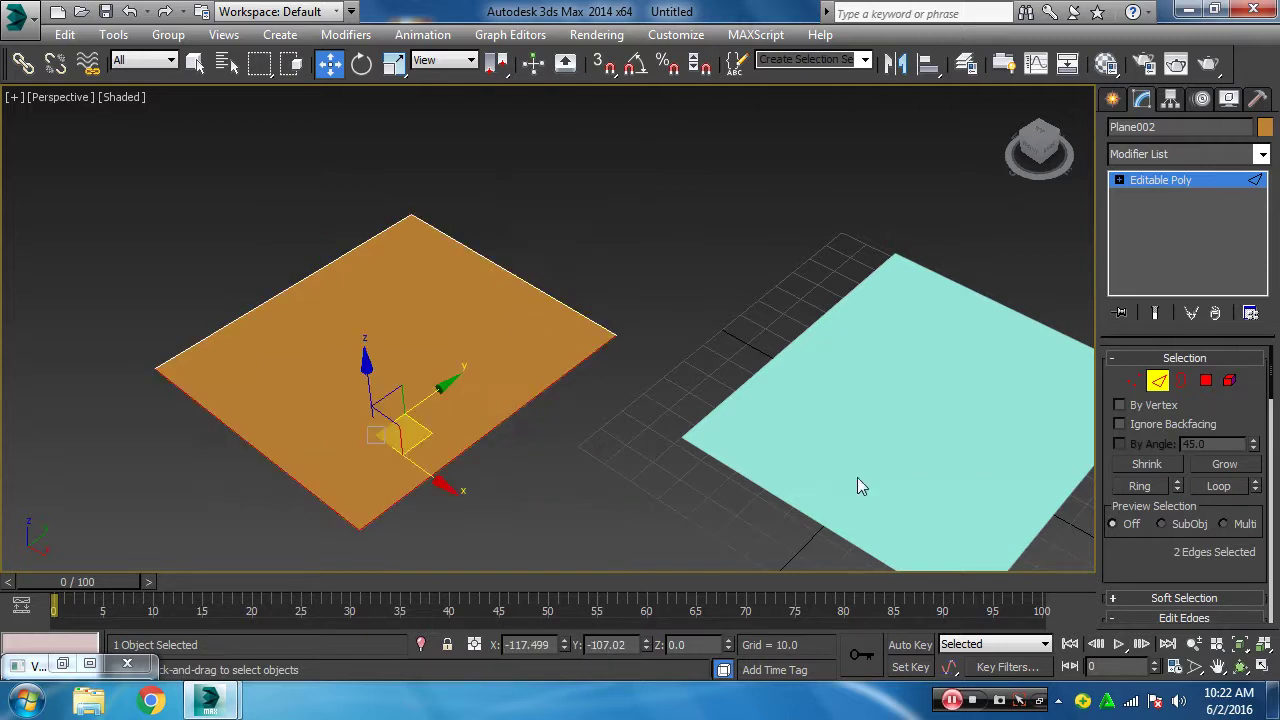
left_click(1206, 384)
left_click(491, 331)
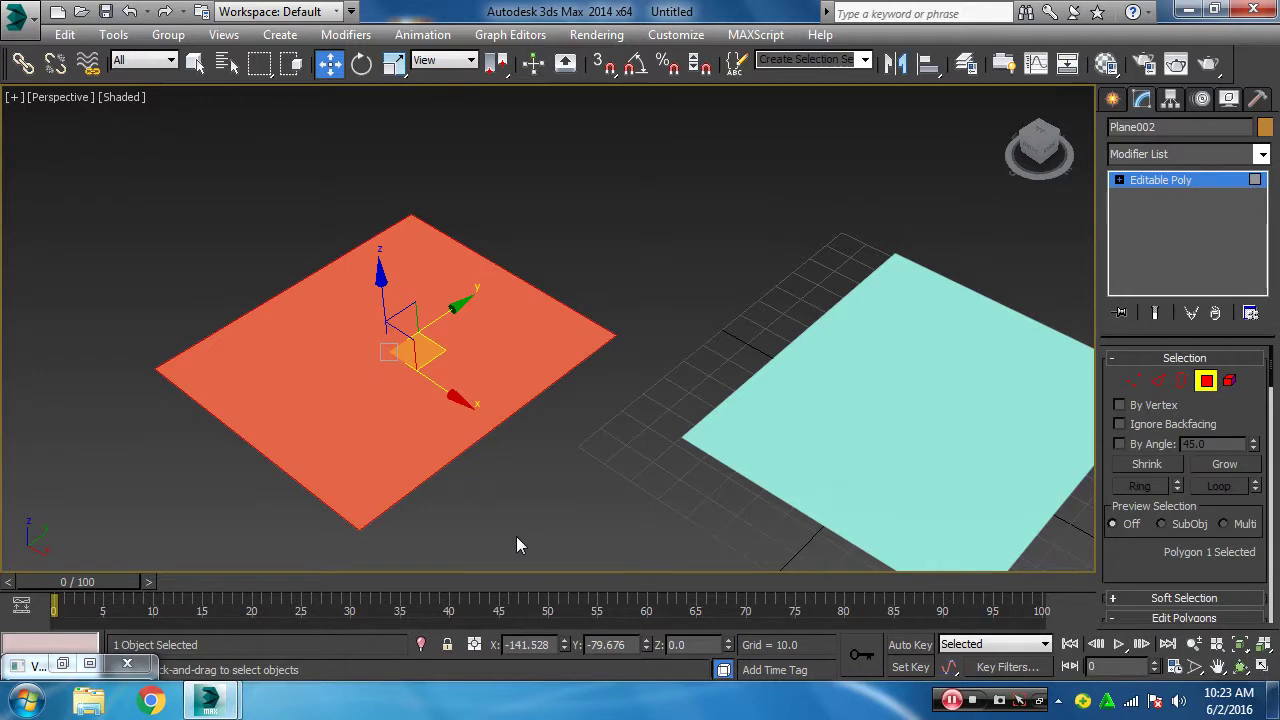
- Delete the orange plane and frame the cyan plane in the view
left_click(1206, 381)
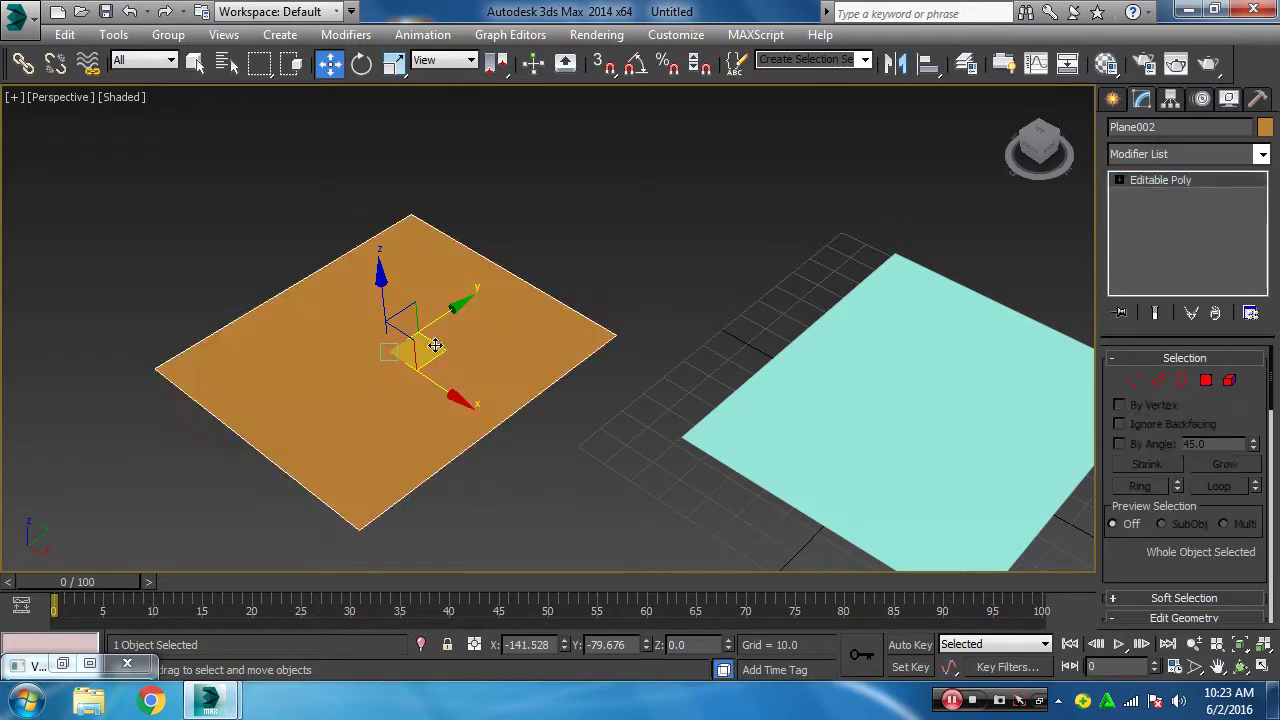
key("Delete")
left_click(808, 466)
key("z")
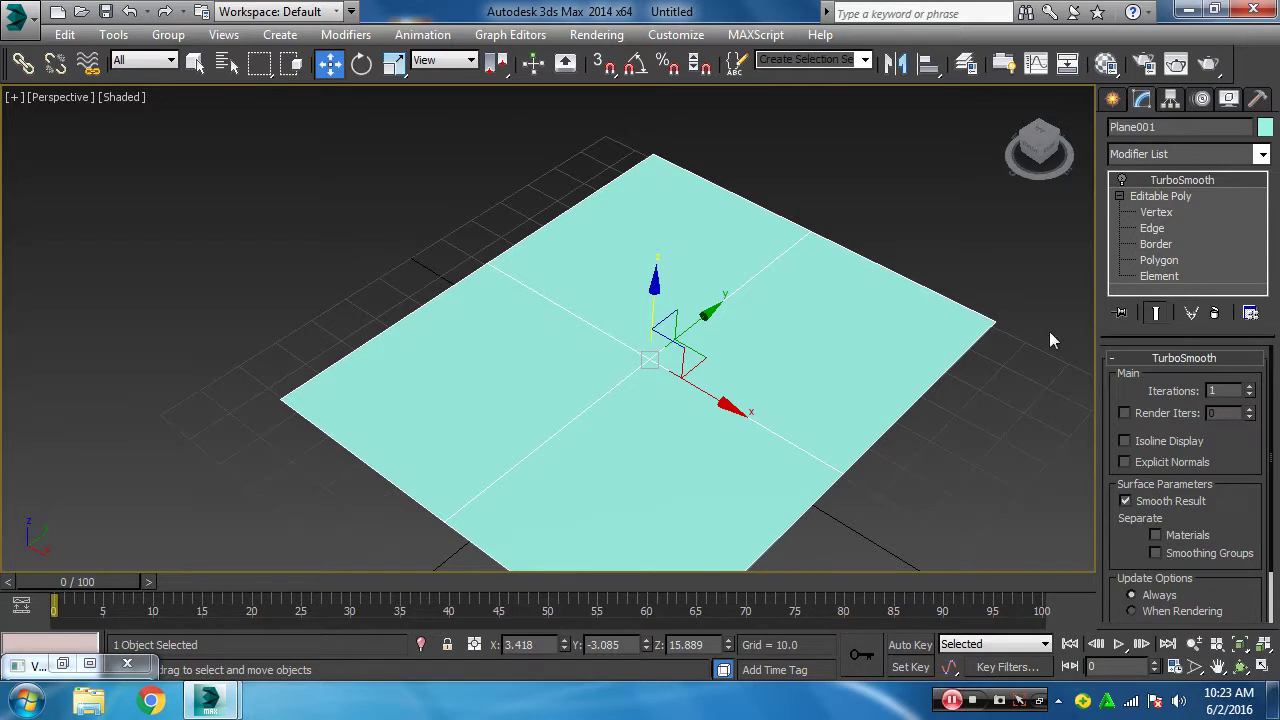
- Select the plane's right, left and bottom quadrants, then switch to vertices constrained to XY
left_click(1159, 260)
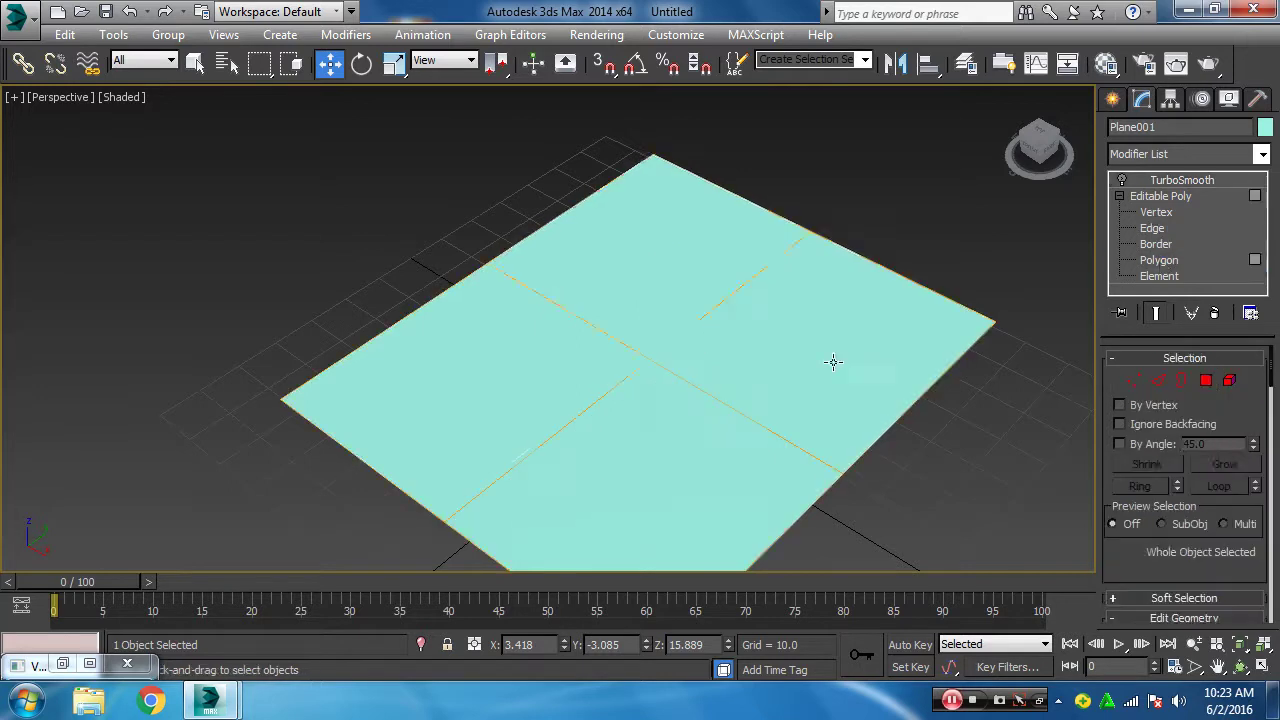
left_click(820, 355)
left_click(481, 364)
left_click(757, 443)
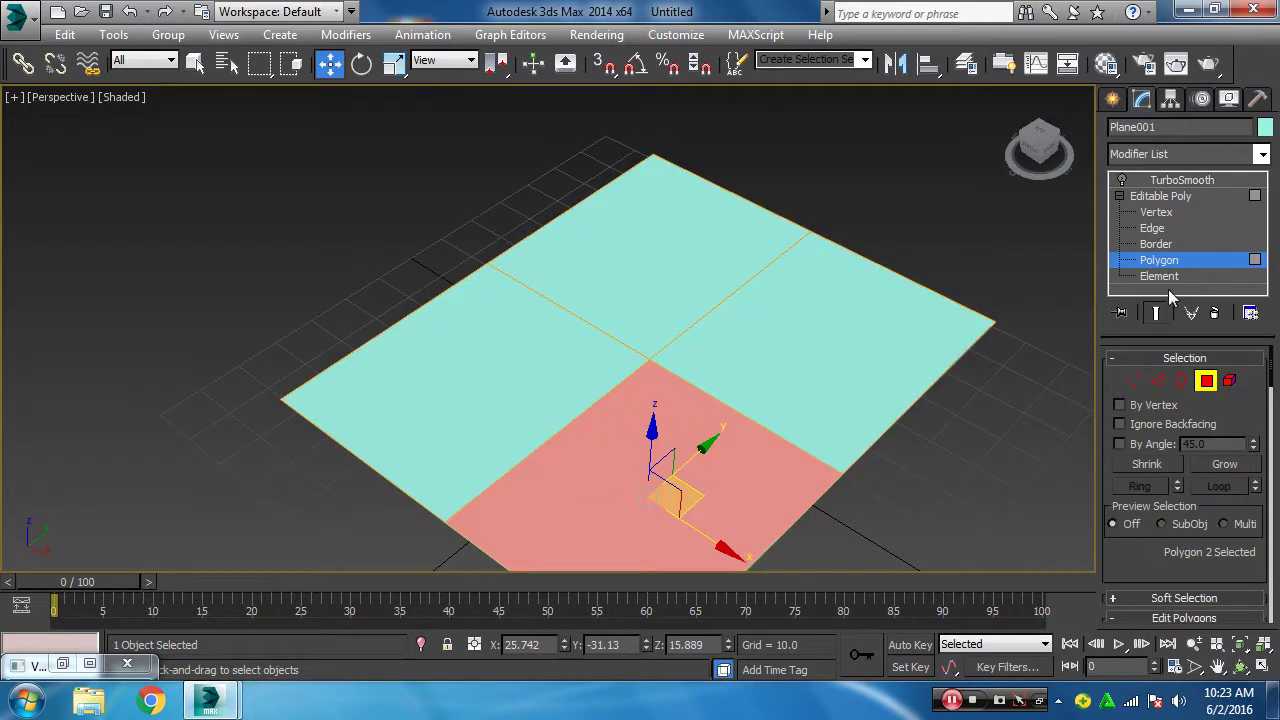
left_click(1136, 384)
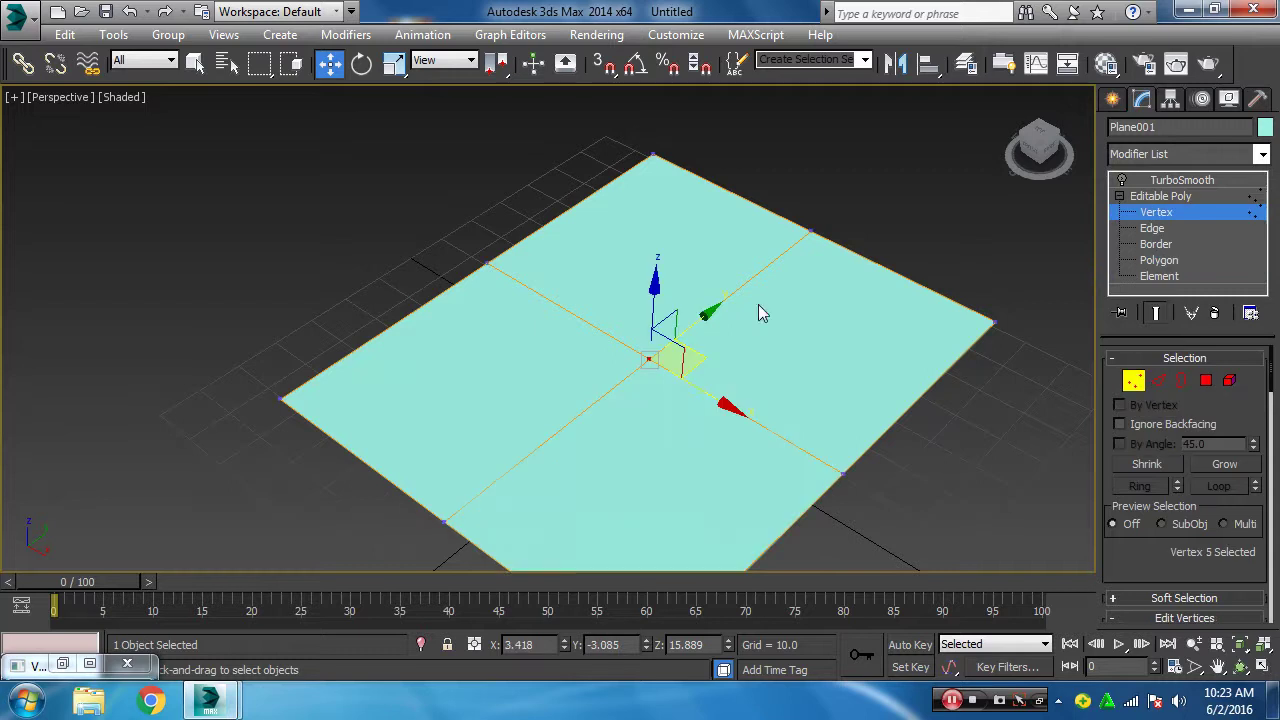
middle_click_drag(660, 436, 777, 223, "alt")
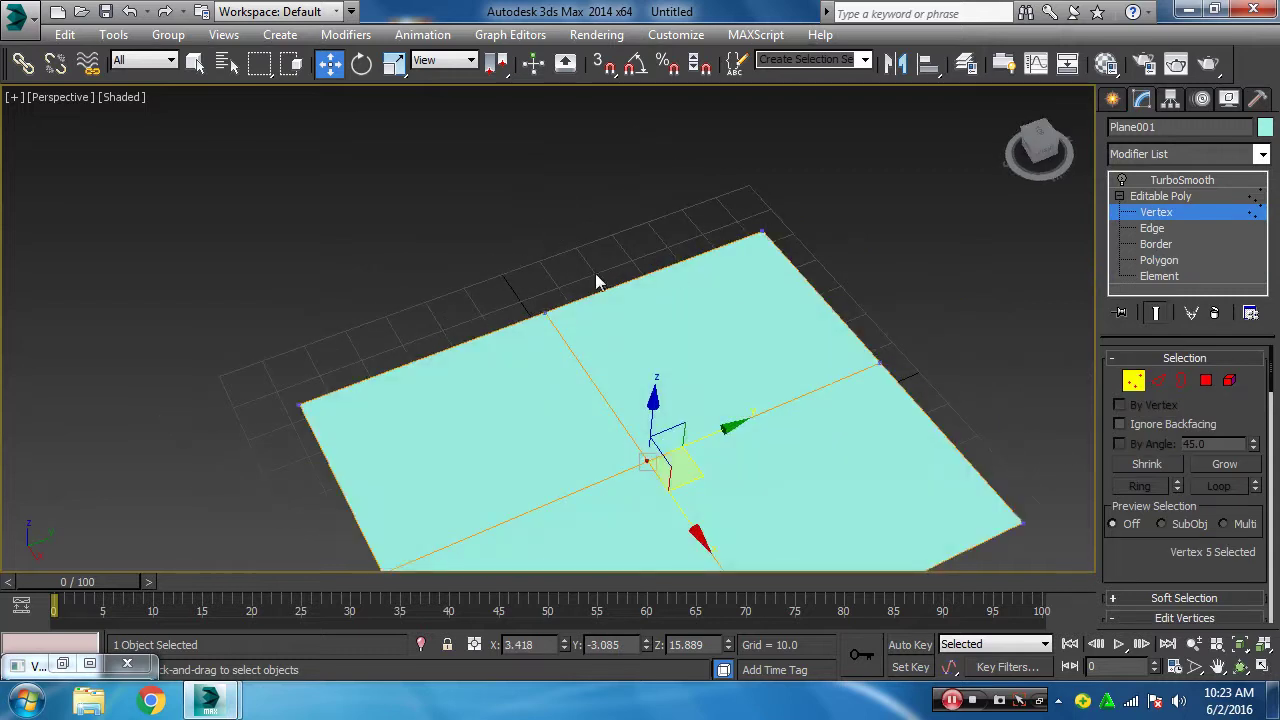
middle_click_drag(570, 487, 583, 374)
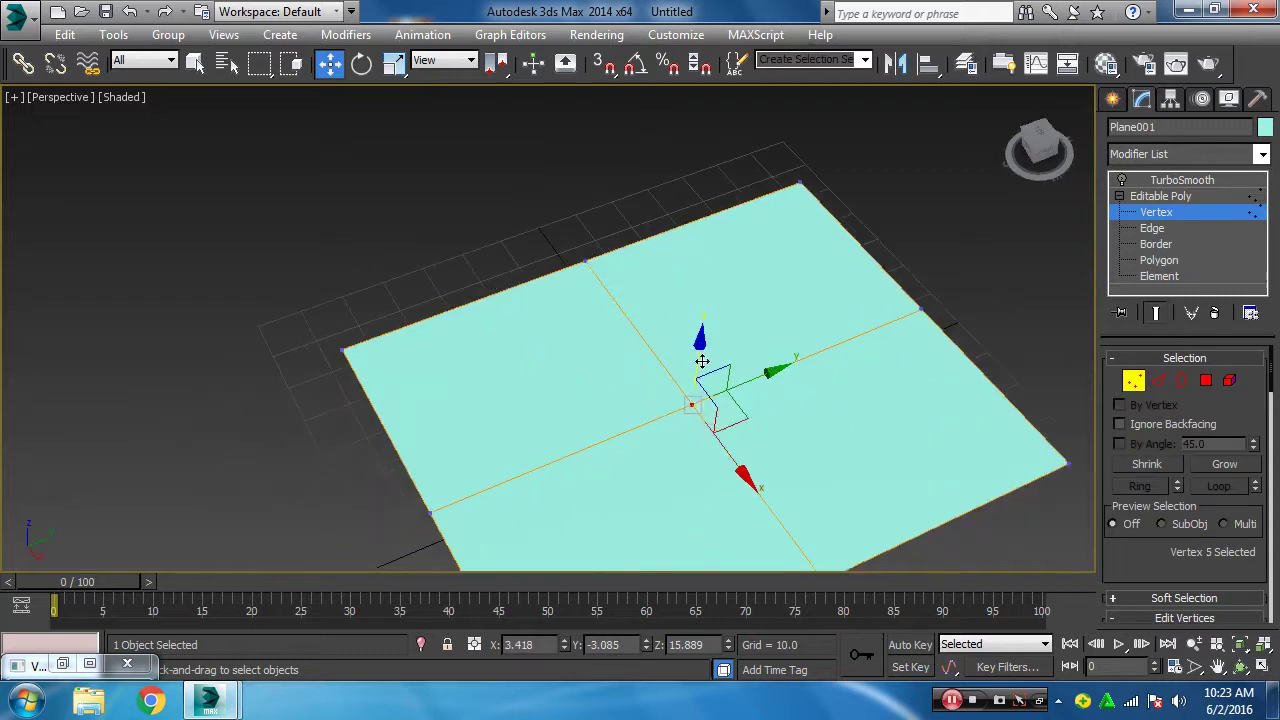
left_click(689, 406)
- Chamfer the plane's centre vertex by 14.049
middle_click_drag(694, 411, 700, 300)
scroll(1147, 562, "down", 3)
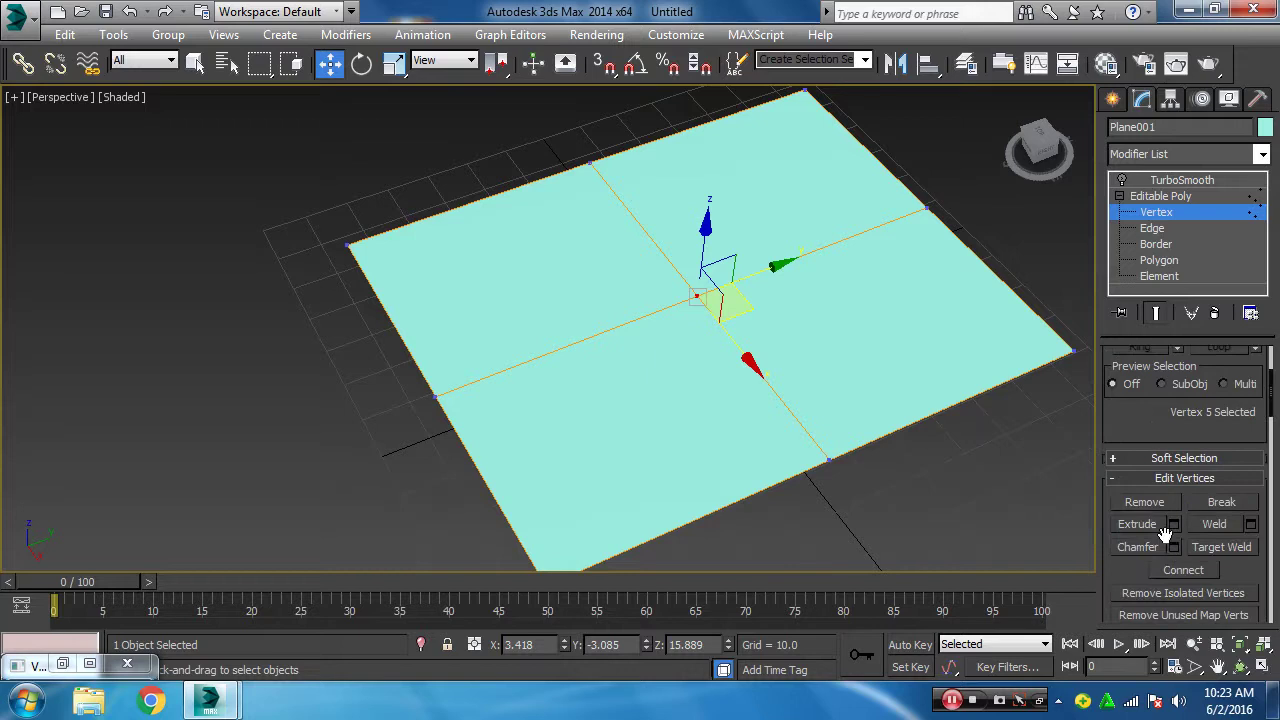
left_click(1173, 546)
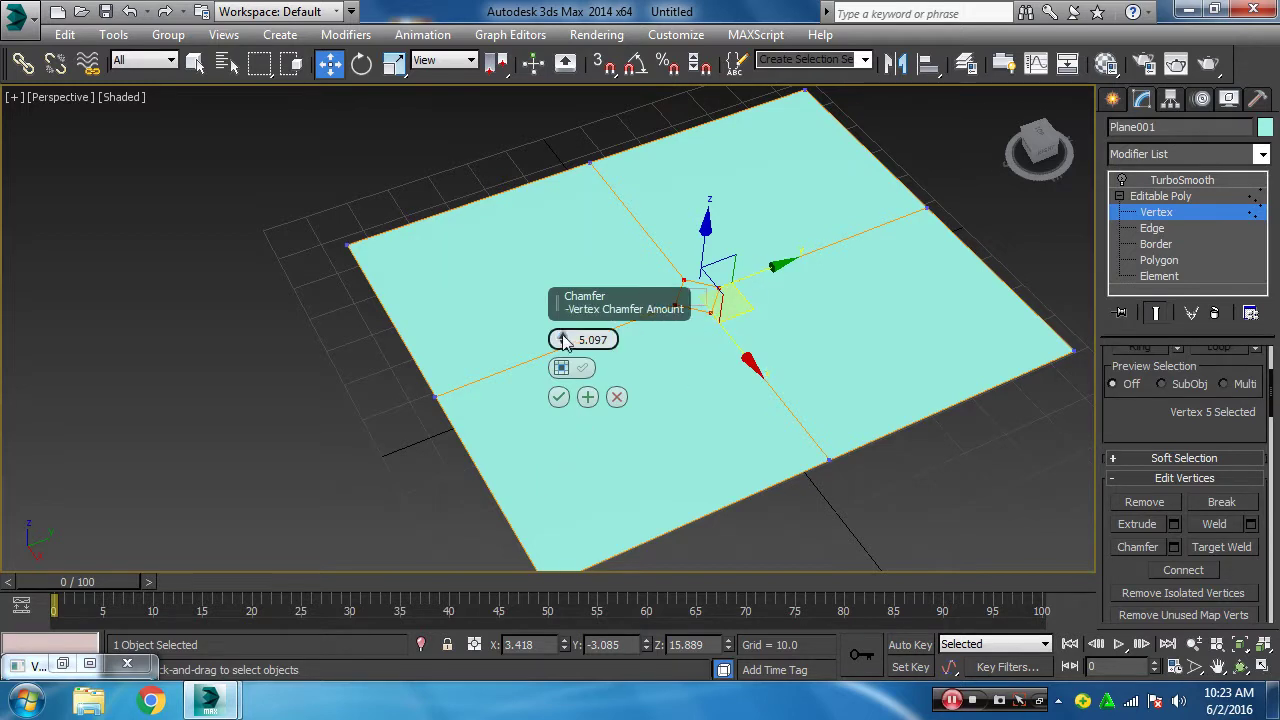
mouse_move(563, 340)
left_mouse_down()
mouse_move(561, 263)
mouse_move(561, 282)
left_mouse_up()
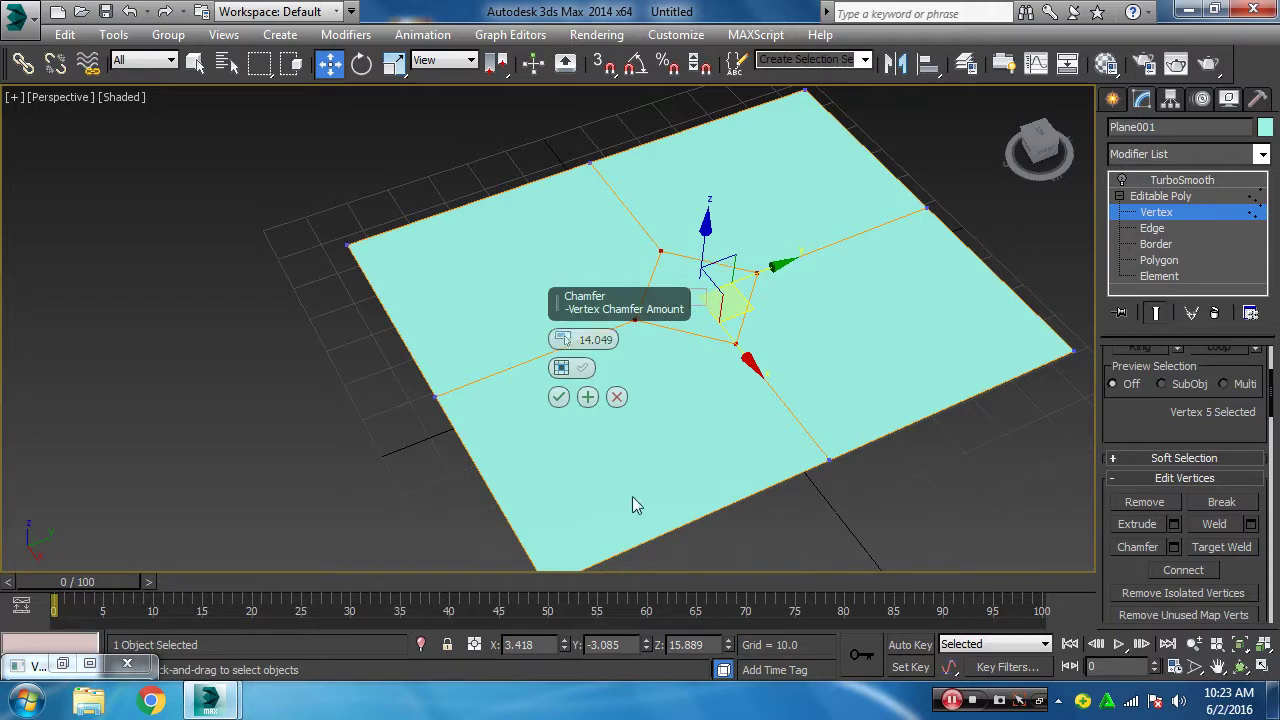
left_click(559, 398)
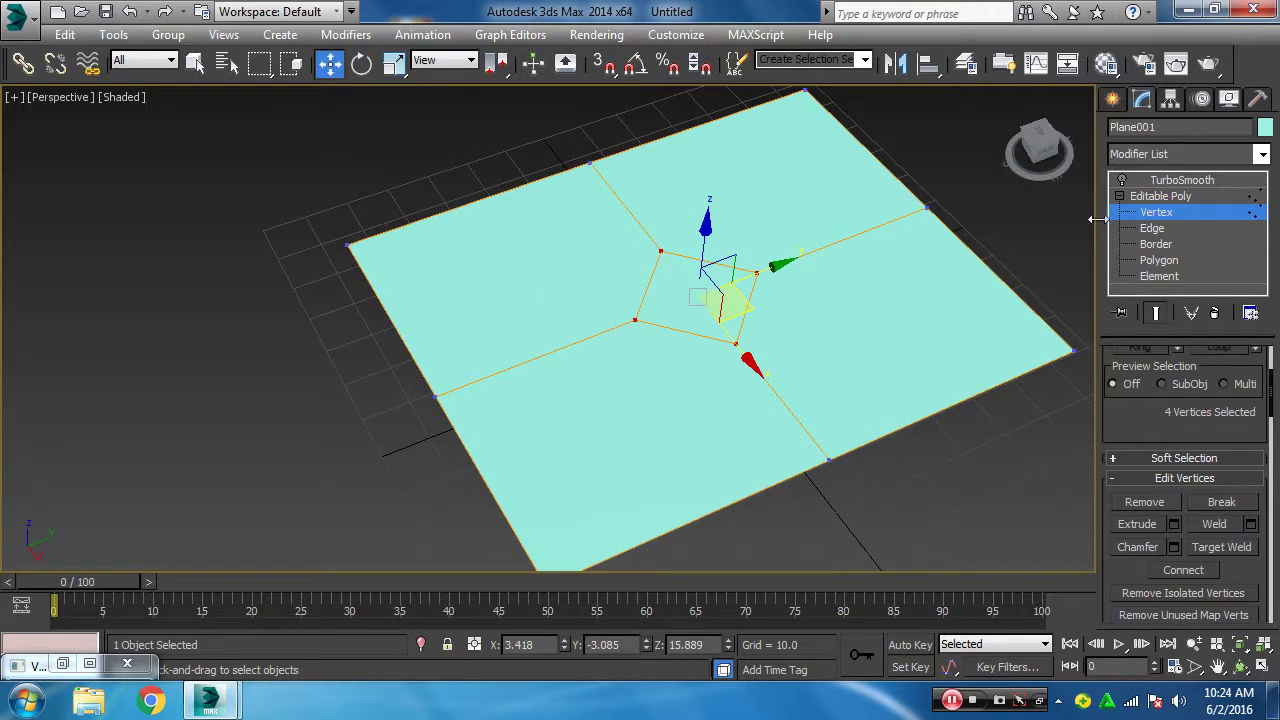
- Select only the new centre polygon of the plane and zoom in on it
left_click(1160, 262)
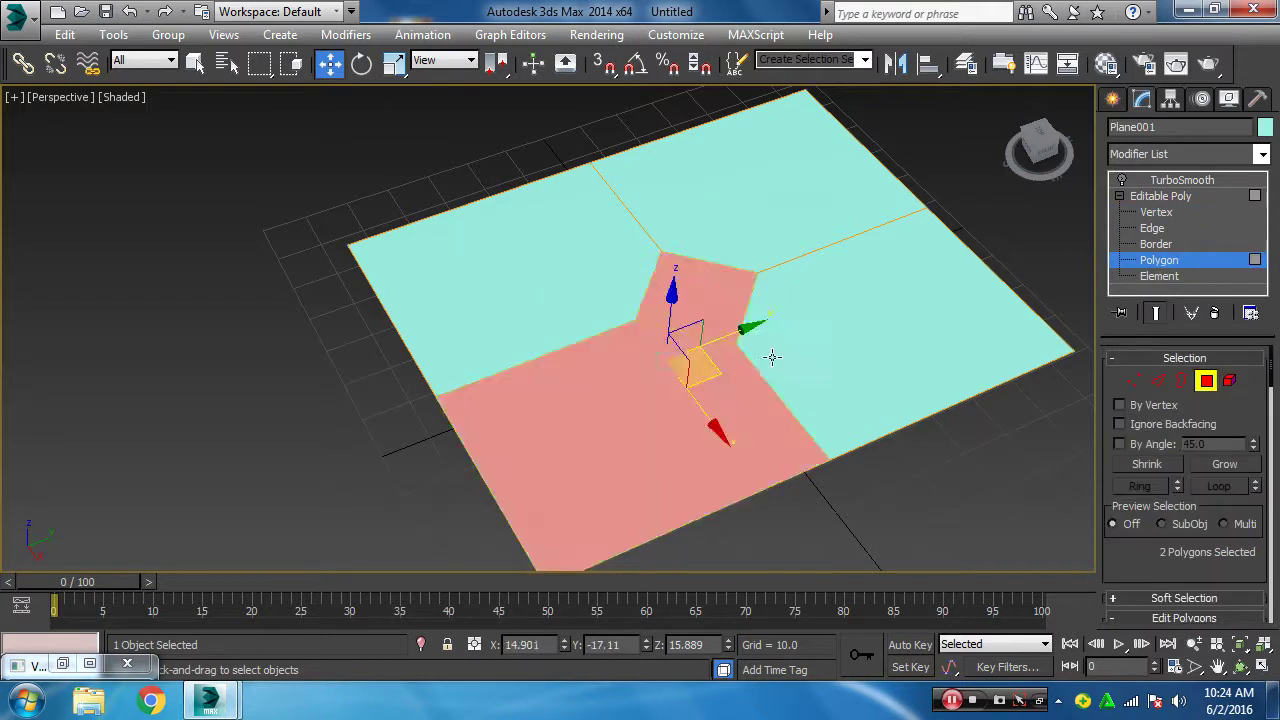
left_click(923, 523)
left_click(689, 291)
middle_click_drag(620, 380, 600, 330, "alt")
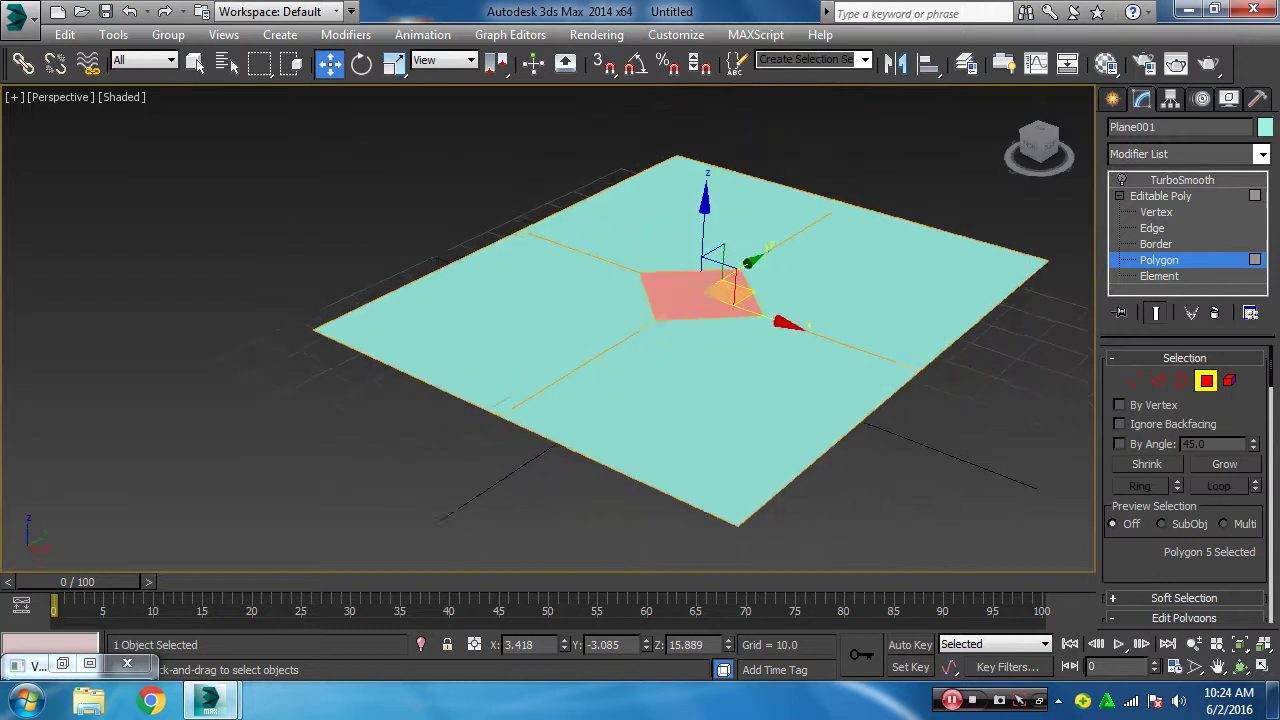
scroll(494, 256, "up", 4)
middle_click_drag(494, 256, 403, 308)
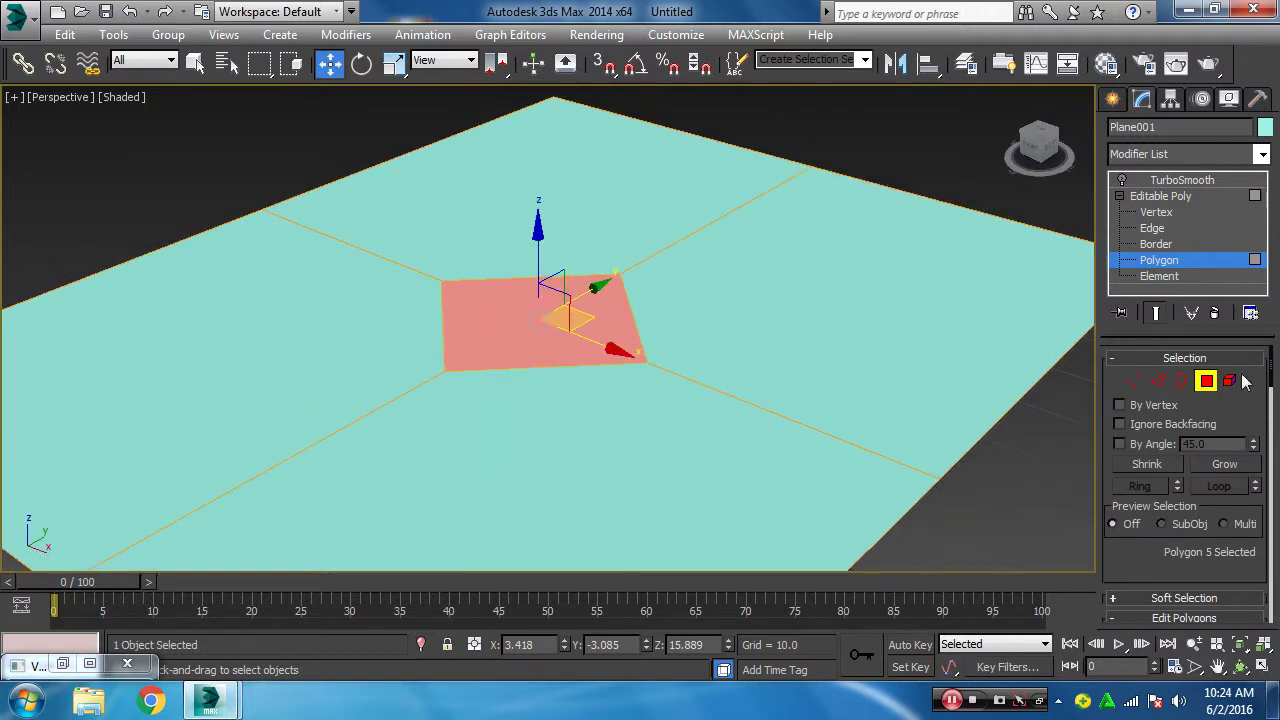
- Shift-drag an independent Copy of the plane to the upper right as Plane002
left_click(1207, 381)
scroll(634, 347, "down", 5)
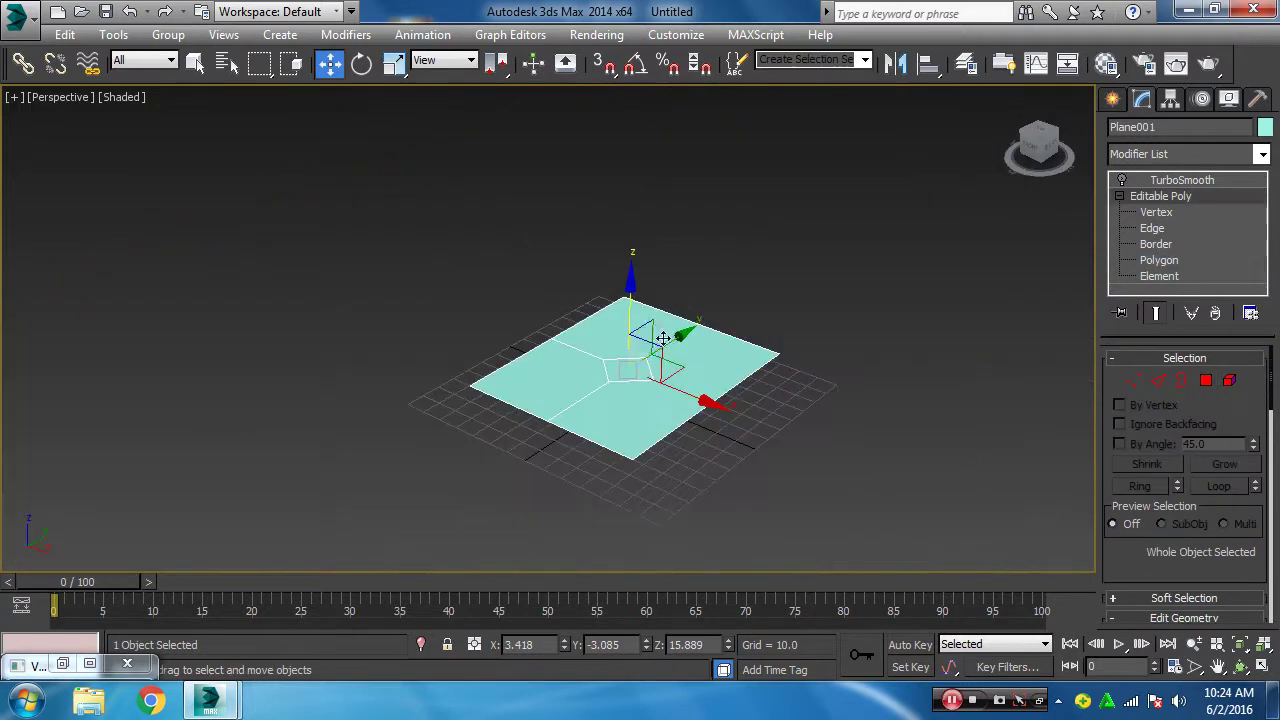
mouse_move(663, 338)
left_mouse_down("shift")
mouse_move(867, 259)
mouse_move(817, 329)
left_mouse_up("shift")
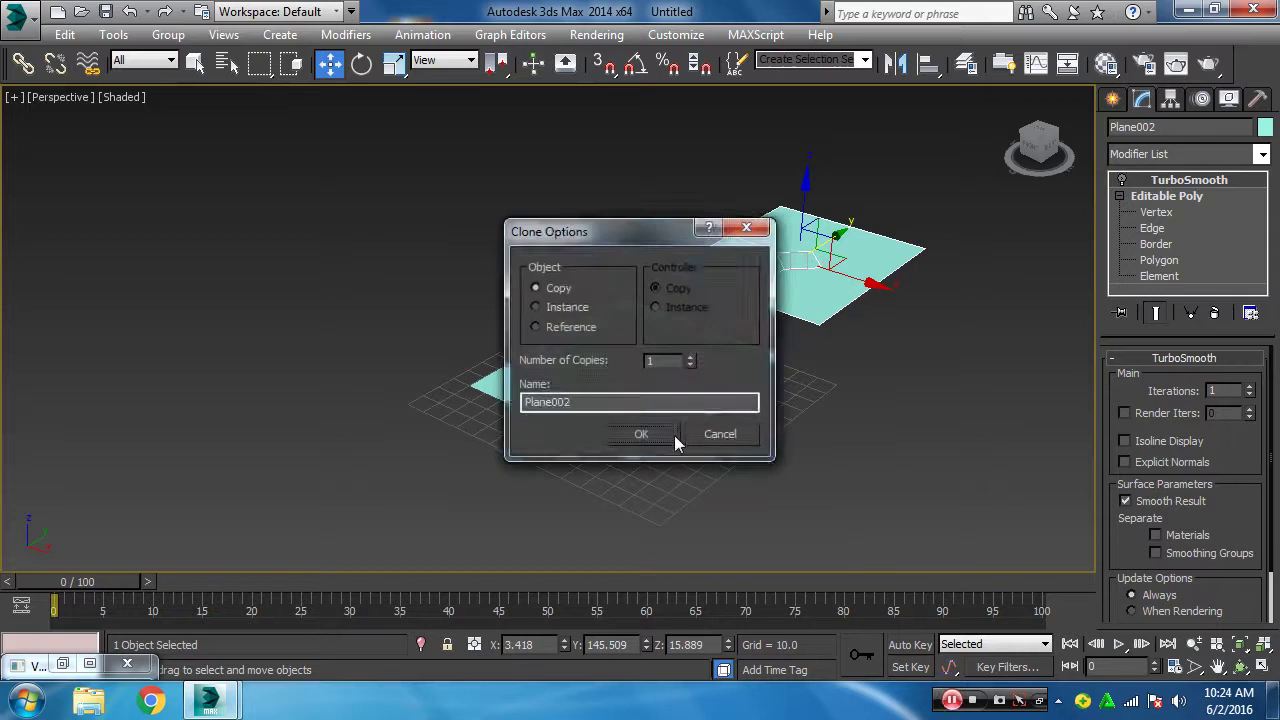
left_click(640, 432)
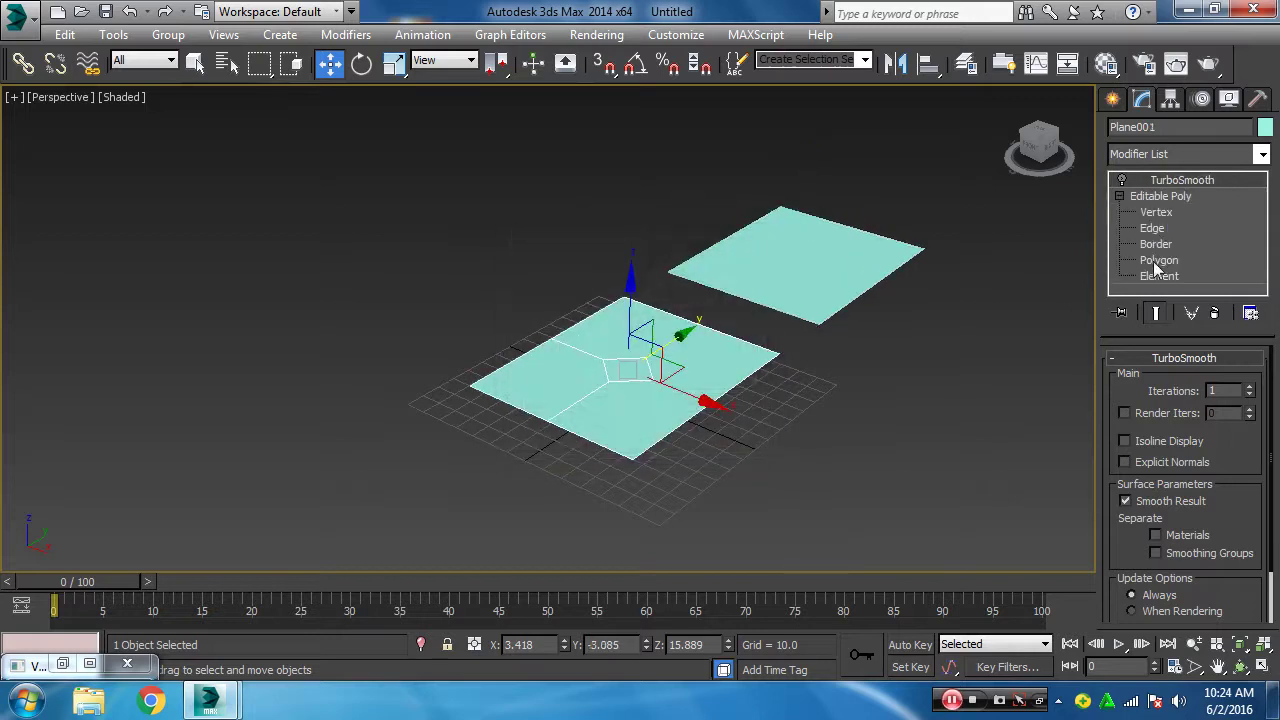
left_click(1160, 260)
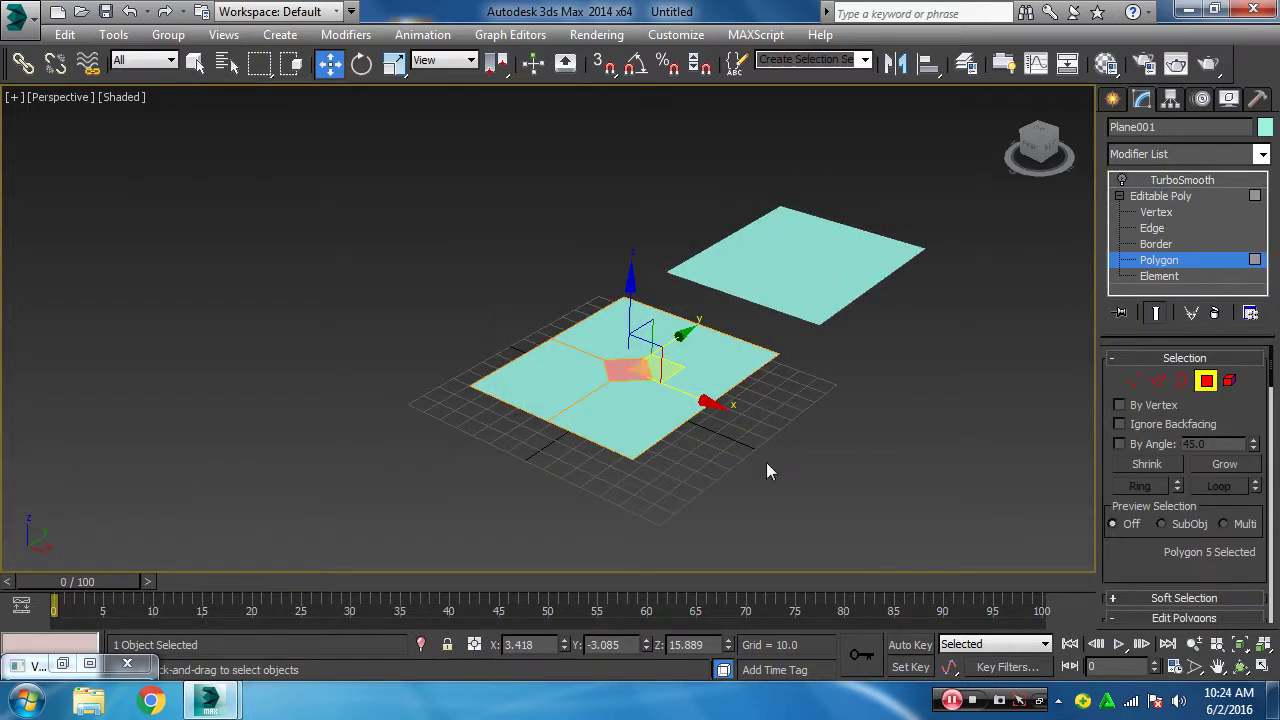
- Try sinking the centre polygon by moving it down, then undo the move
scroll(766, 462, "up", 4)
mouse_move(834, 526)
middle_mouse_down("alt")
mouse_move(694, 442)
mouse_move(631, 417)
mouse_move(633, 430)
middle_mouse_up("alt")
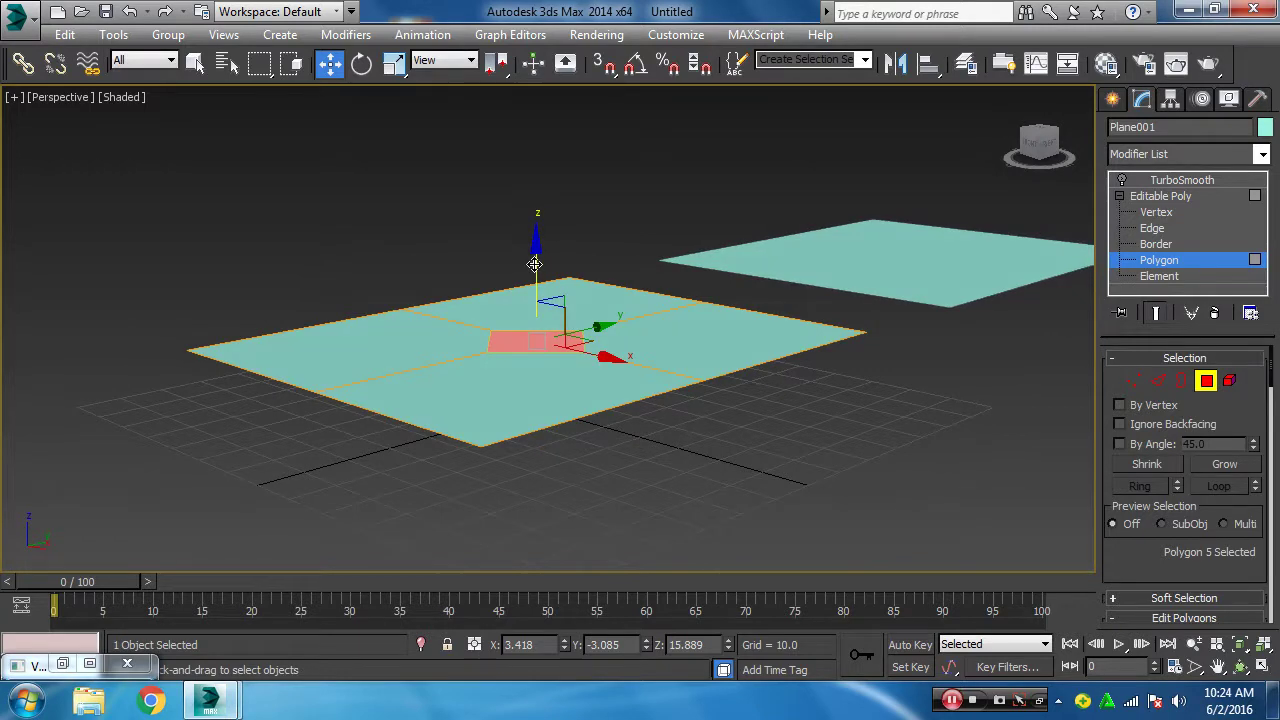
mouse_move(535, 263)
left_mouse_down()
mouse_move(531, 346)
mouse_move(630, 455)
left_mouse_up()
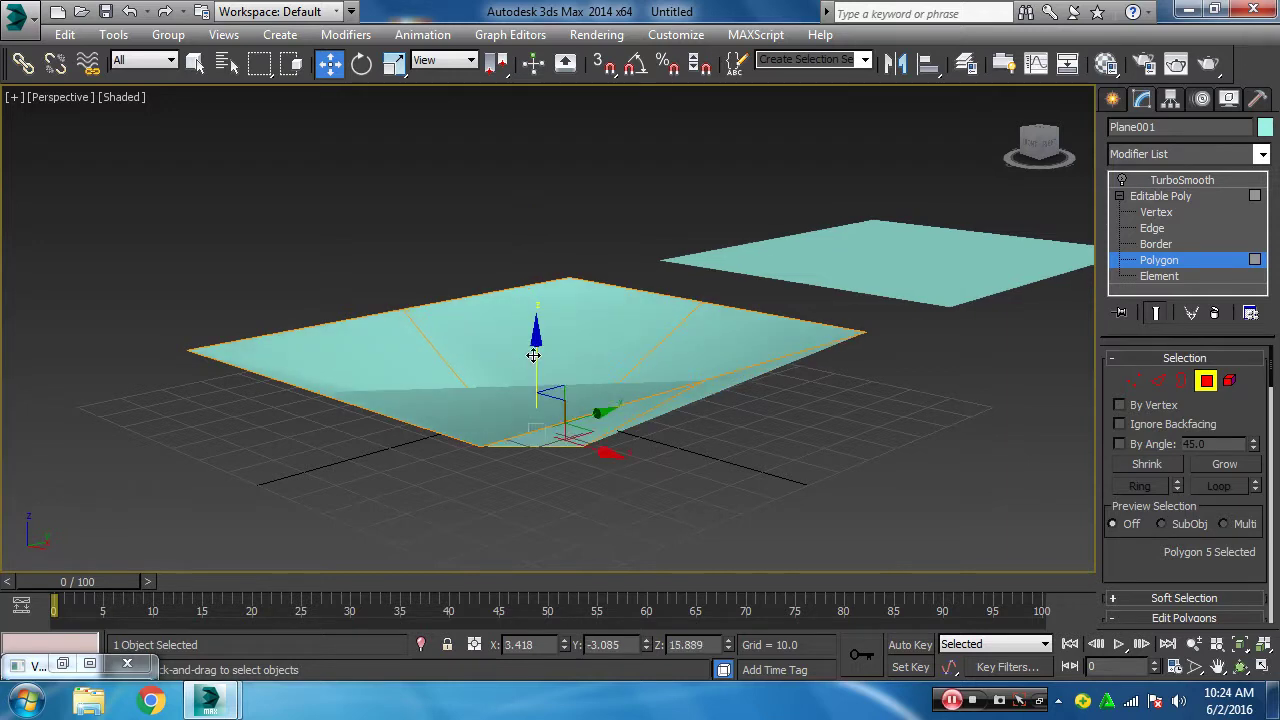
mouse_move(694, 457)
middle_mouse_down("alt")
mouse_move(668, 398)
mouse_move(494, 470)
mouse_move(535, 470)
middle_mouse_up("alt")
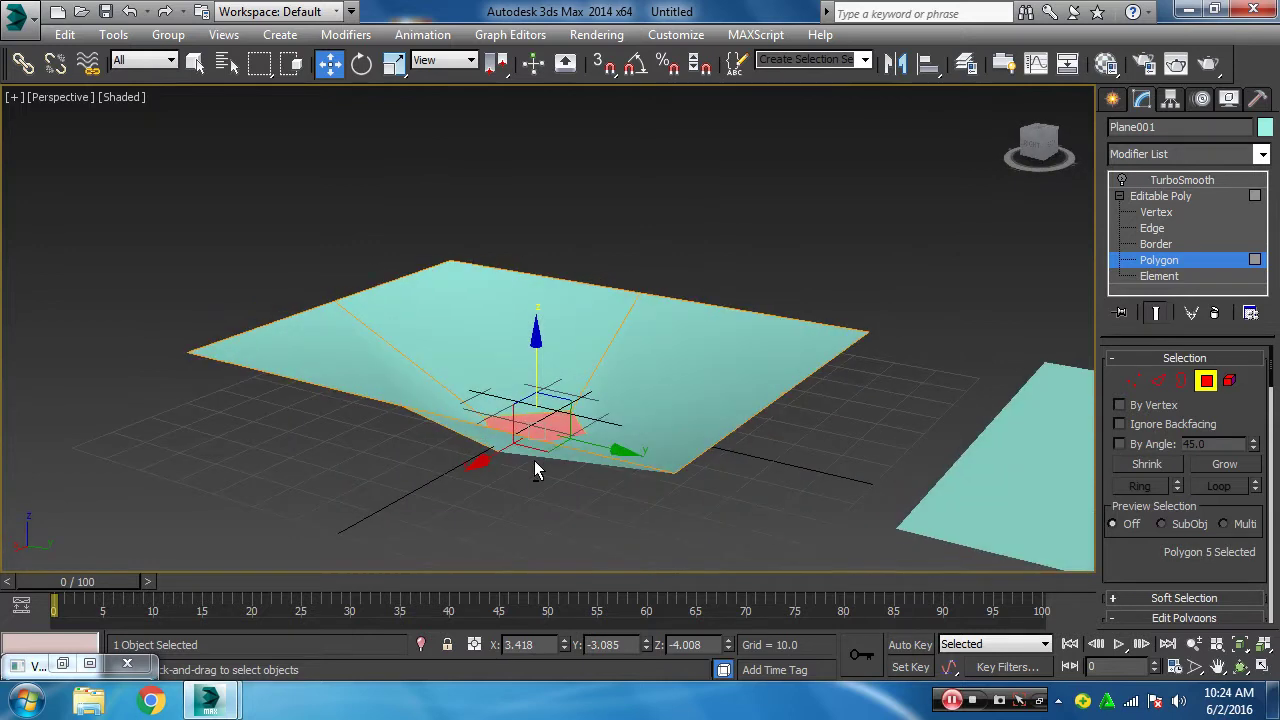
key("ctrl+z")
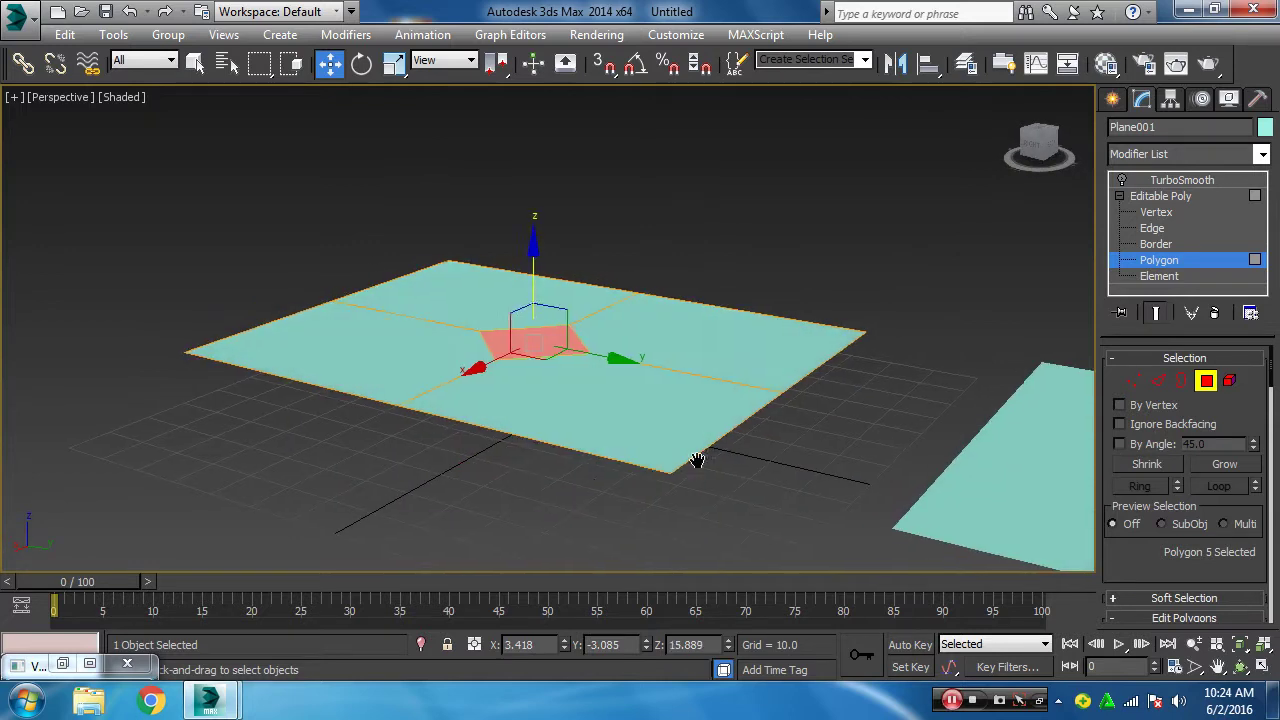
key("shift+z")
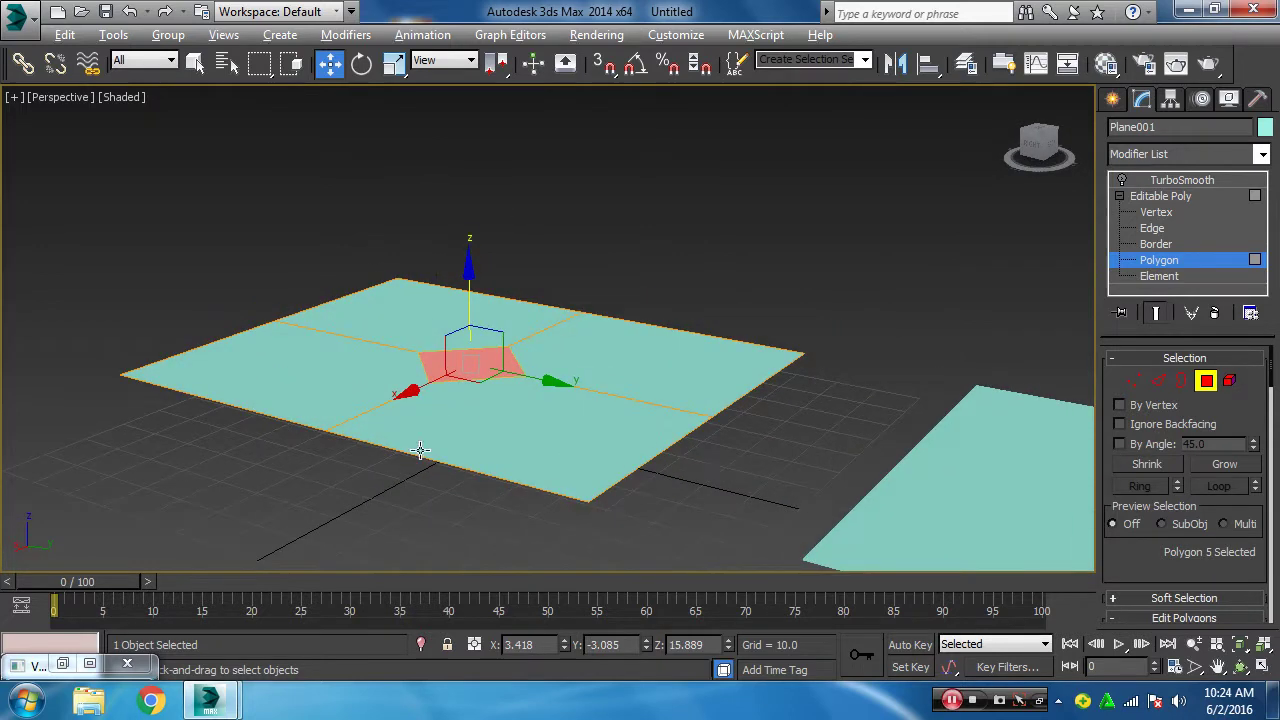
- Extrude Plane001's centre polygon downward into a shallow square recess
scroll(420, 448, "up", 2)
scroll(420, 448, "up", 2)
scroll(420, 448, "up", 2)
scroll(478, 350, "up", 1)
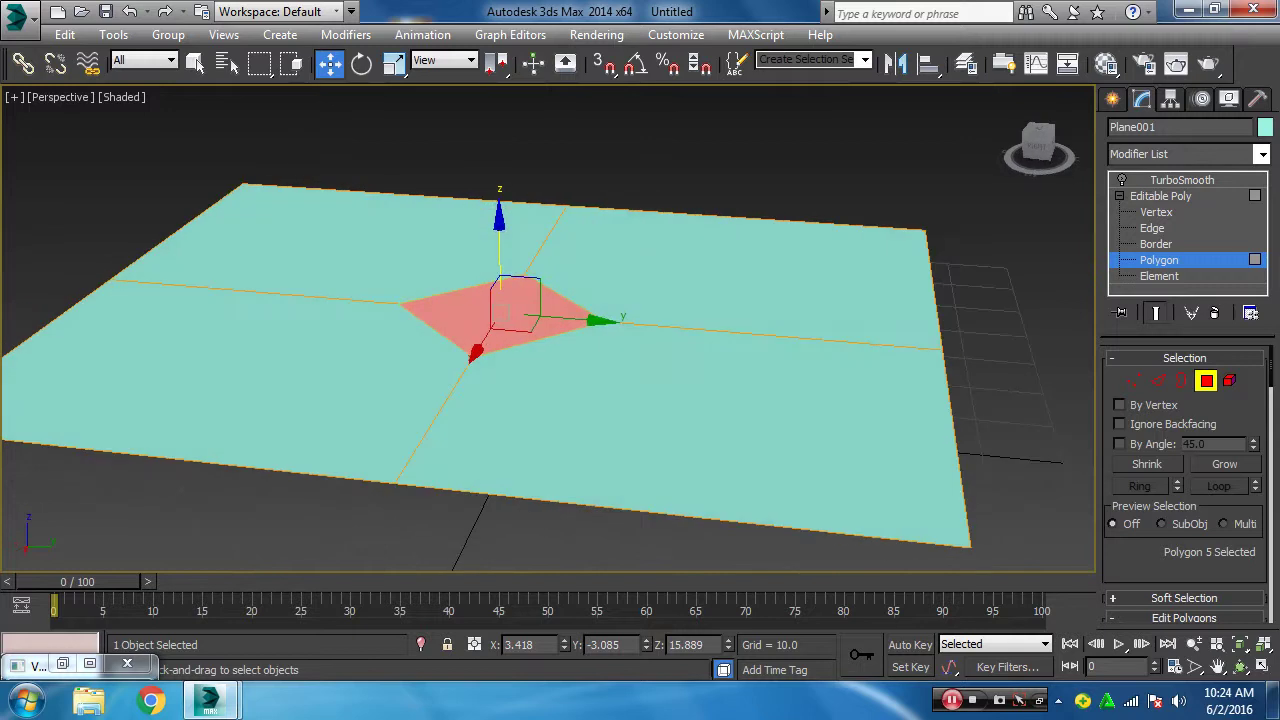
scroll(478, 350, "up", 2)
scroll(478, 350, "up", 2)
scroll(583, 363, "up", 2)
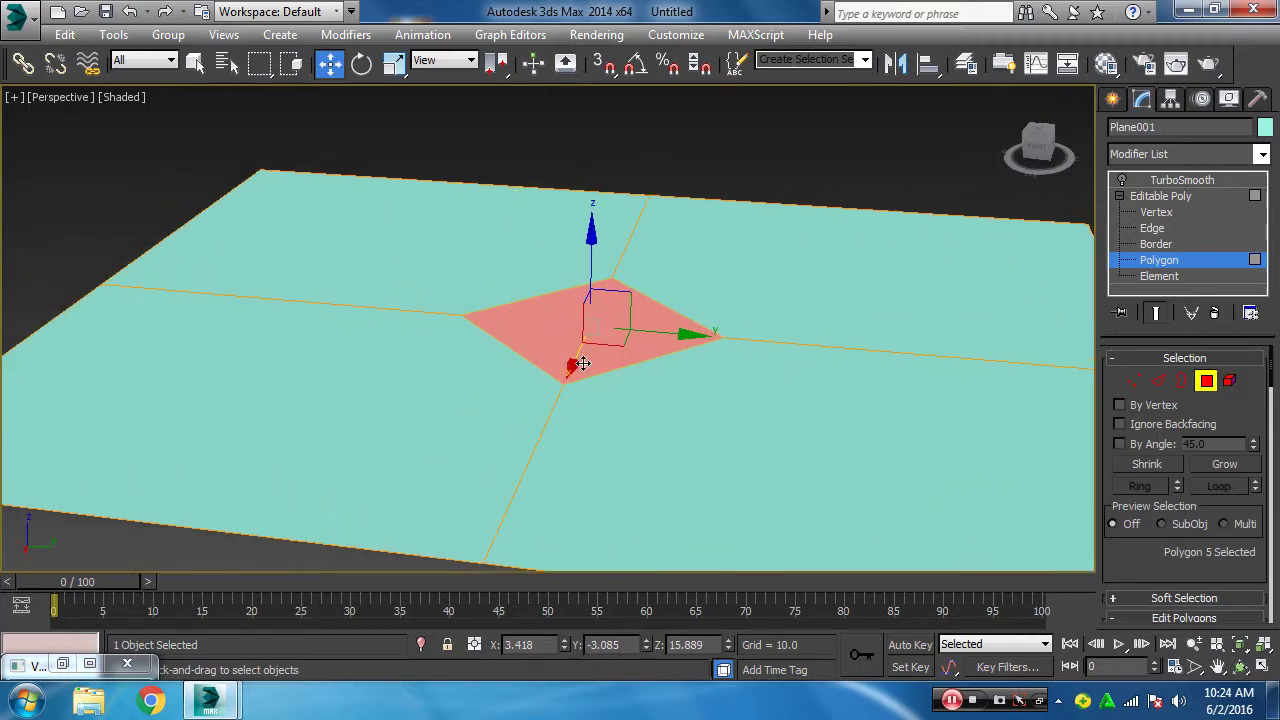
scroll(1184, 520, "down", 2)
left_click(1137, 563)
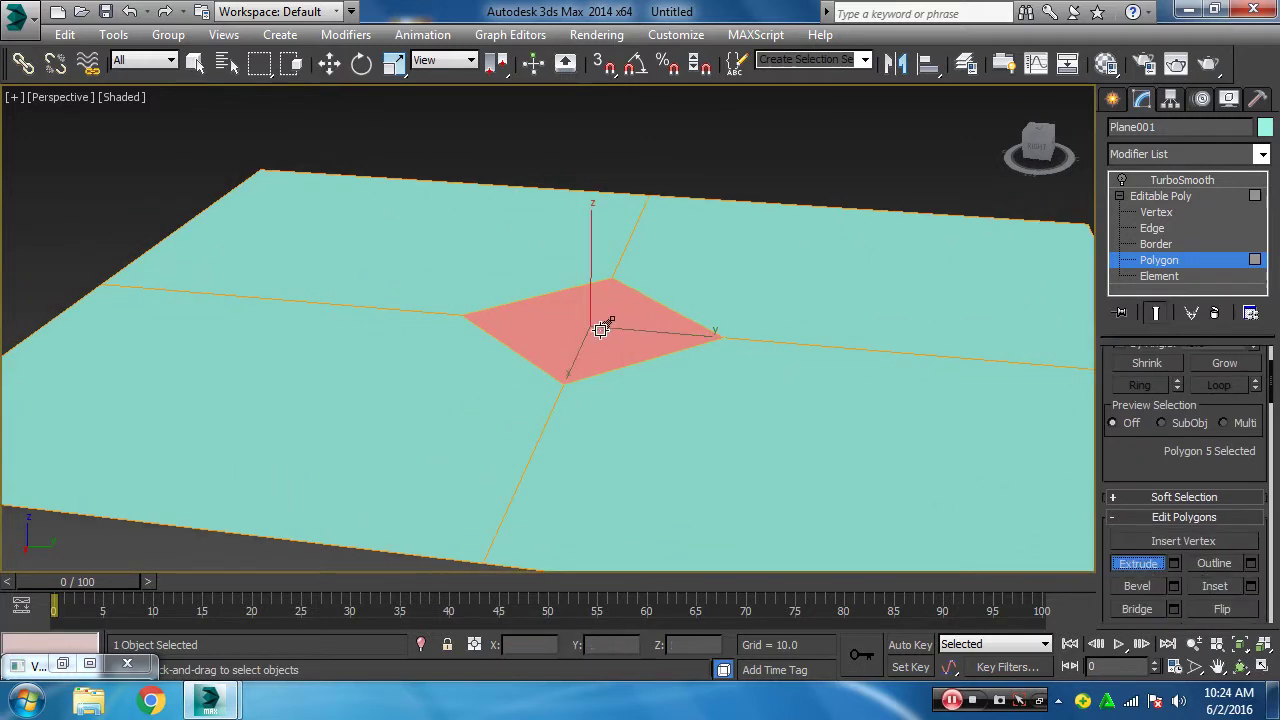
mouse_move(600, 323)
left_mouse_down()
mouse_move(597, 208)
mouse_move(609, 409)
left_mouse_up()
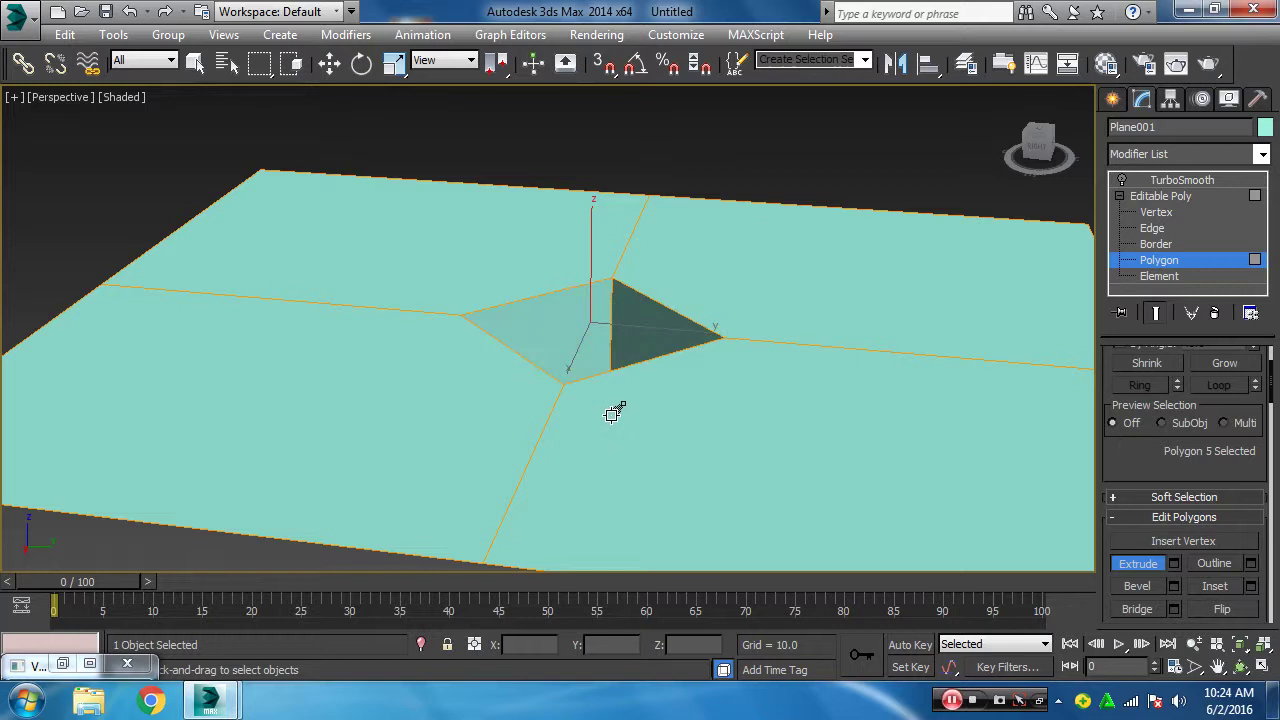
key("w")
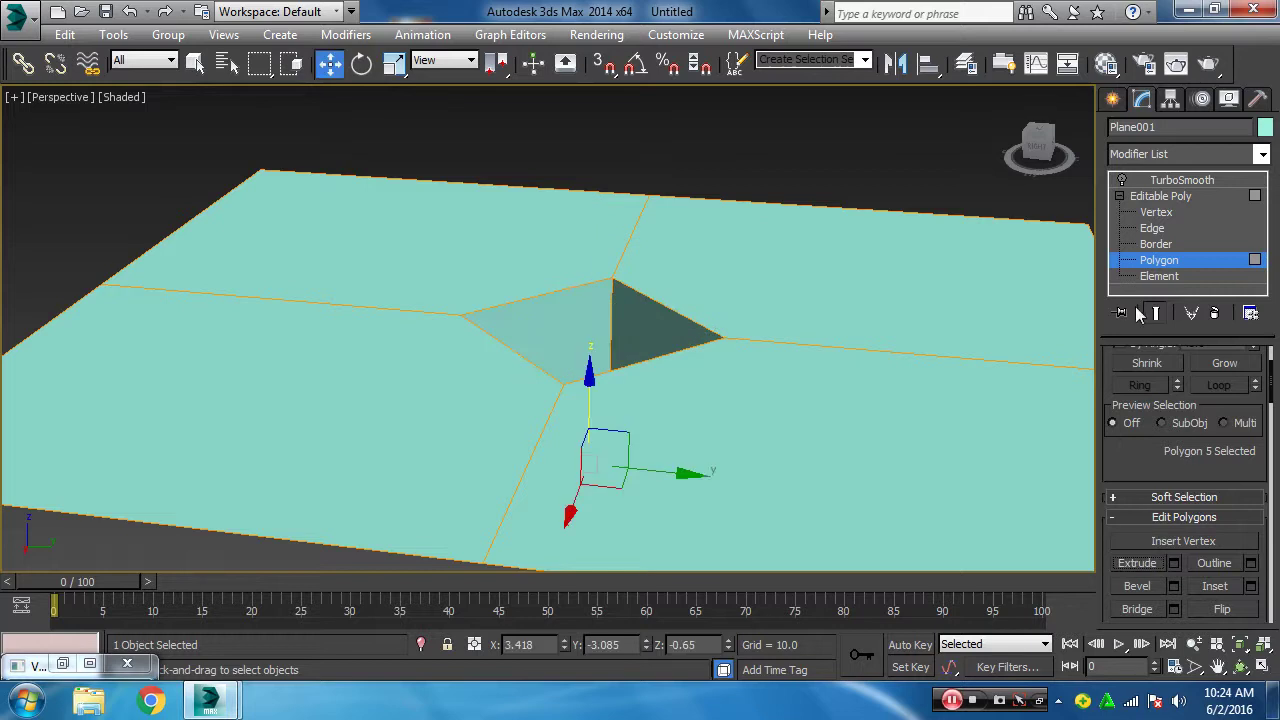
left_click(1157, 262)
middle_click_drag(668, 400, 703, 471, "alt")
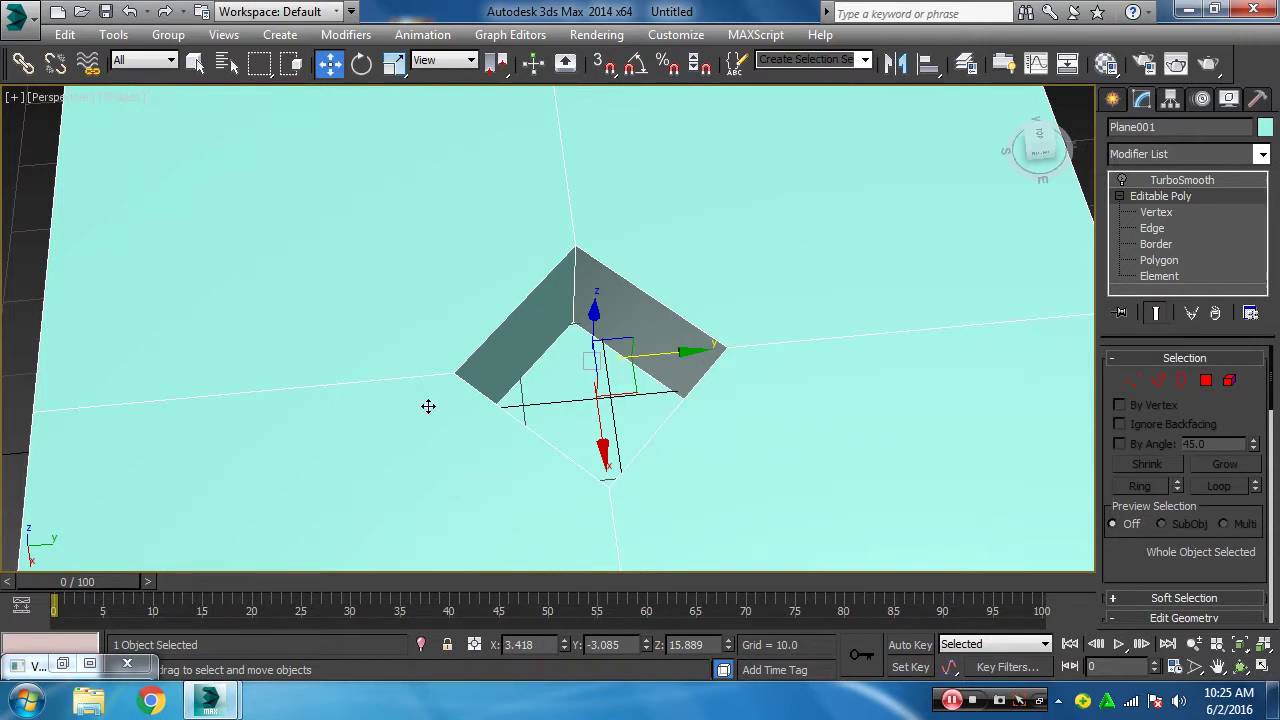
middle_click_drag(326, 389, 347, 496, "alt")
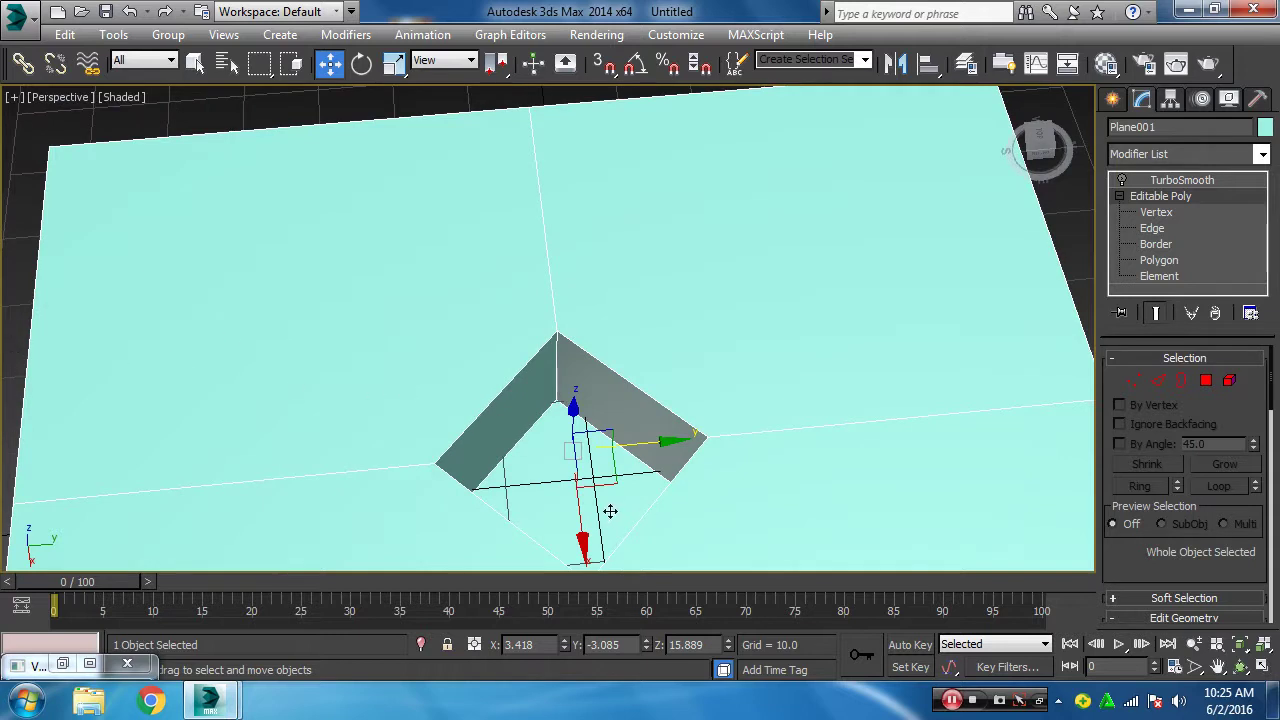
mouse_move(565, 426)
middle_mouse_down("alt")
mouse_move(491, 443)
mouse_move(620, 371)
middle_mouse_up("alt")
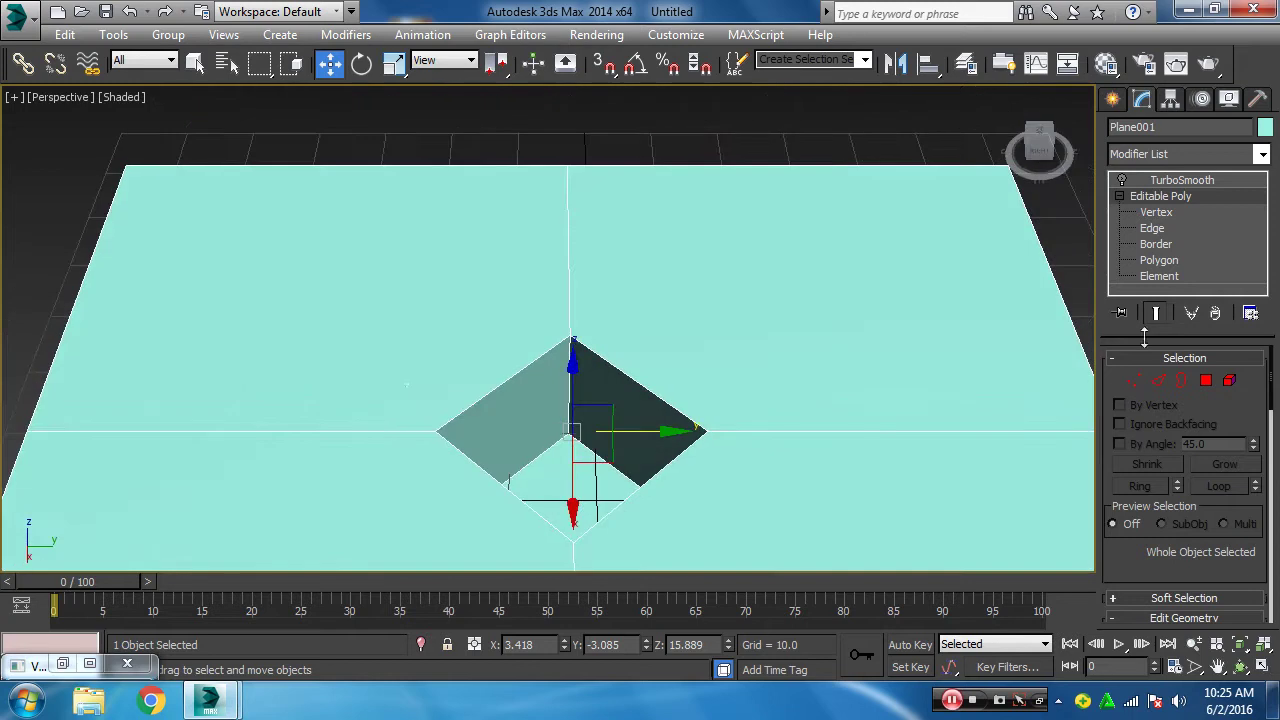
left_click(1165, 183)
left_click(1122, 181)
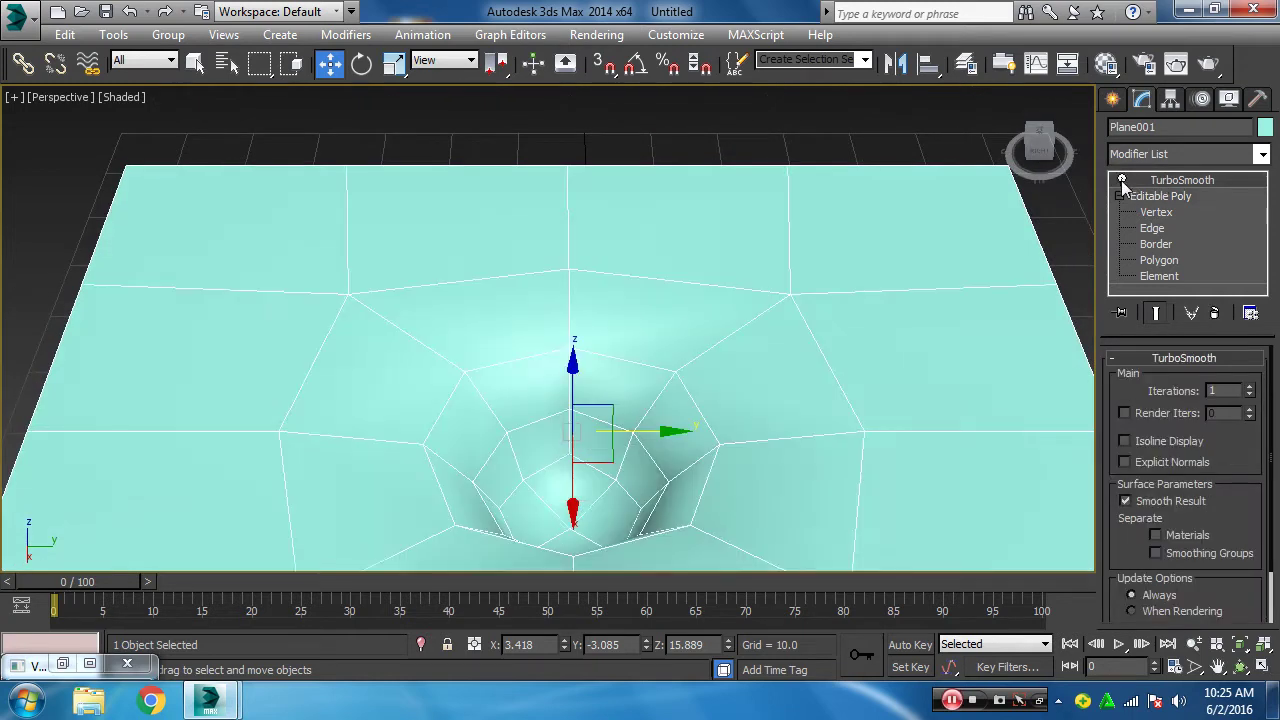
left_click(1250, 387)
left_click(1250, 387)
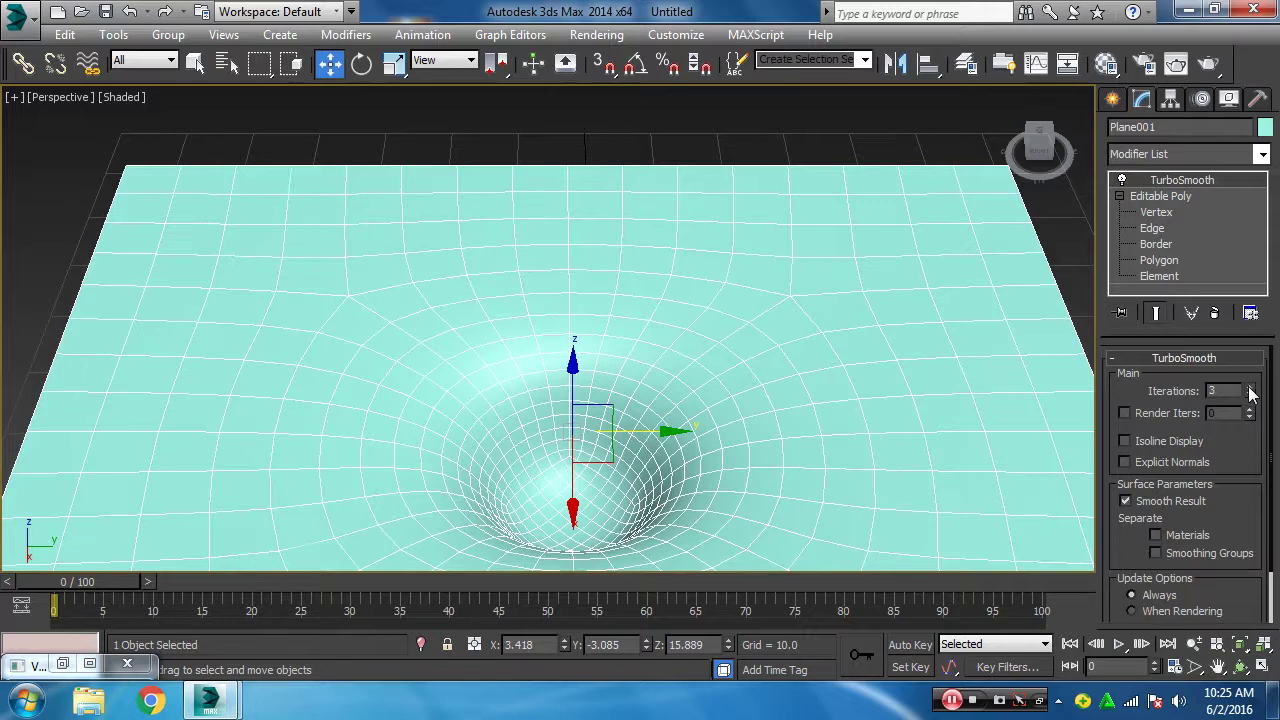
left_click(277, 154)
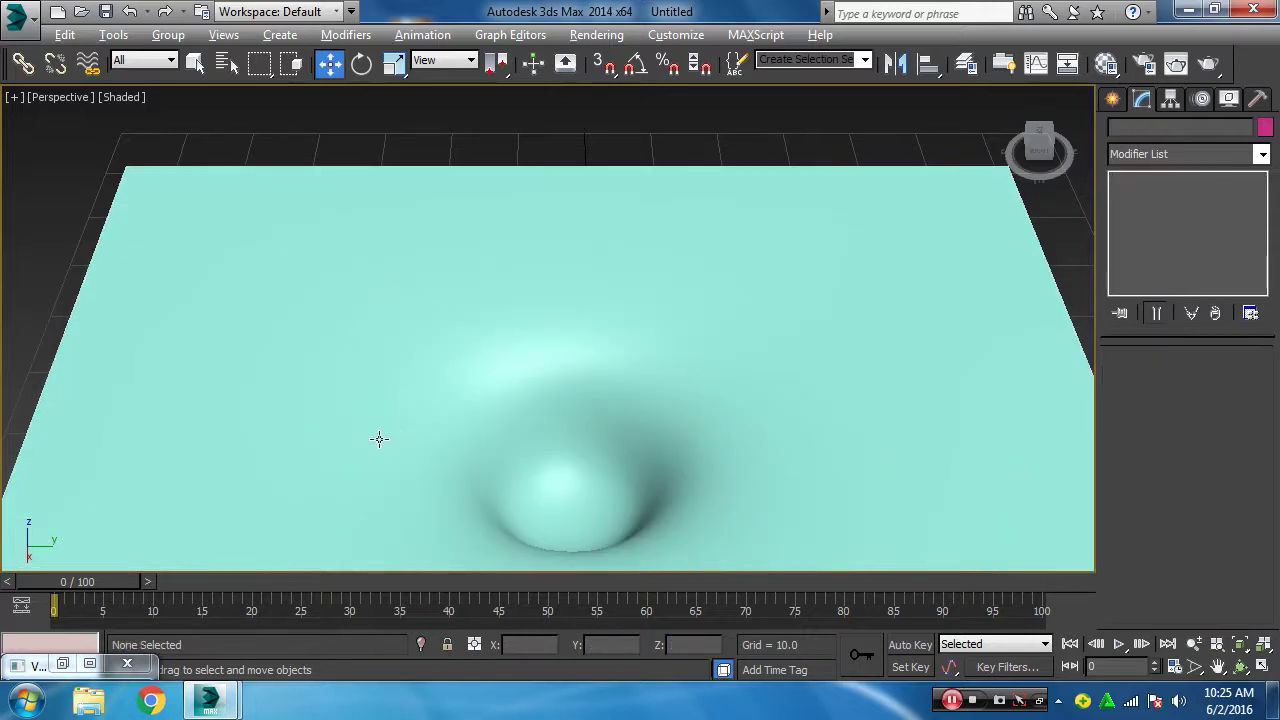
middle_click_drag(379, 439, 409, 403, "alt")
mouse_move(523, 486)
middle_mouse_down("alt")
mouse_move(477, 271)
mouse_move(497, 357)
middle_mouse_up("alt")
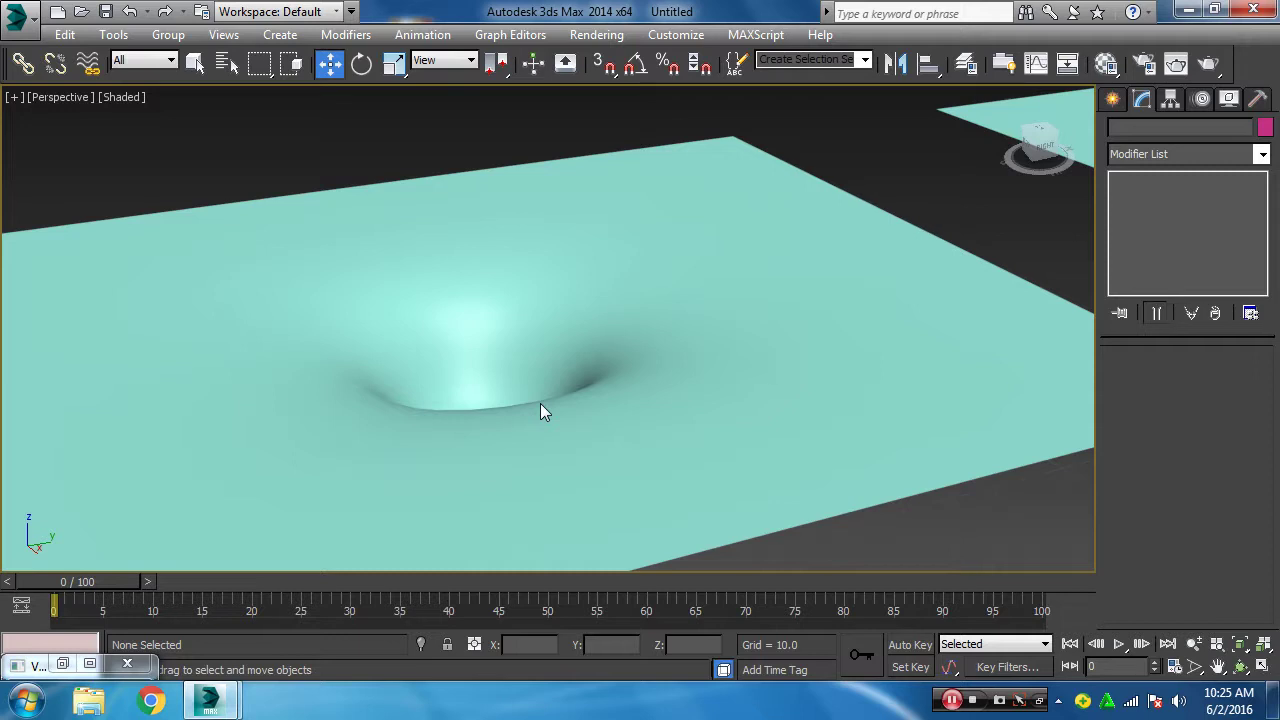
mouse_move(831, 382)
middle_mouse_down()
mouse_move(384, 407)
mouse_move(874, 434)
middle_mouse_up()
- Select Plane002 and pick its centre square at Editable Poly Polygon level
left_click(943, 303)
middle_click_drag(943, 303, 593, 539)
left_click(1119, 197)
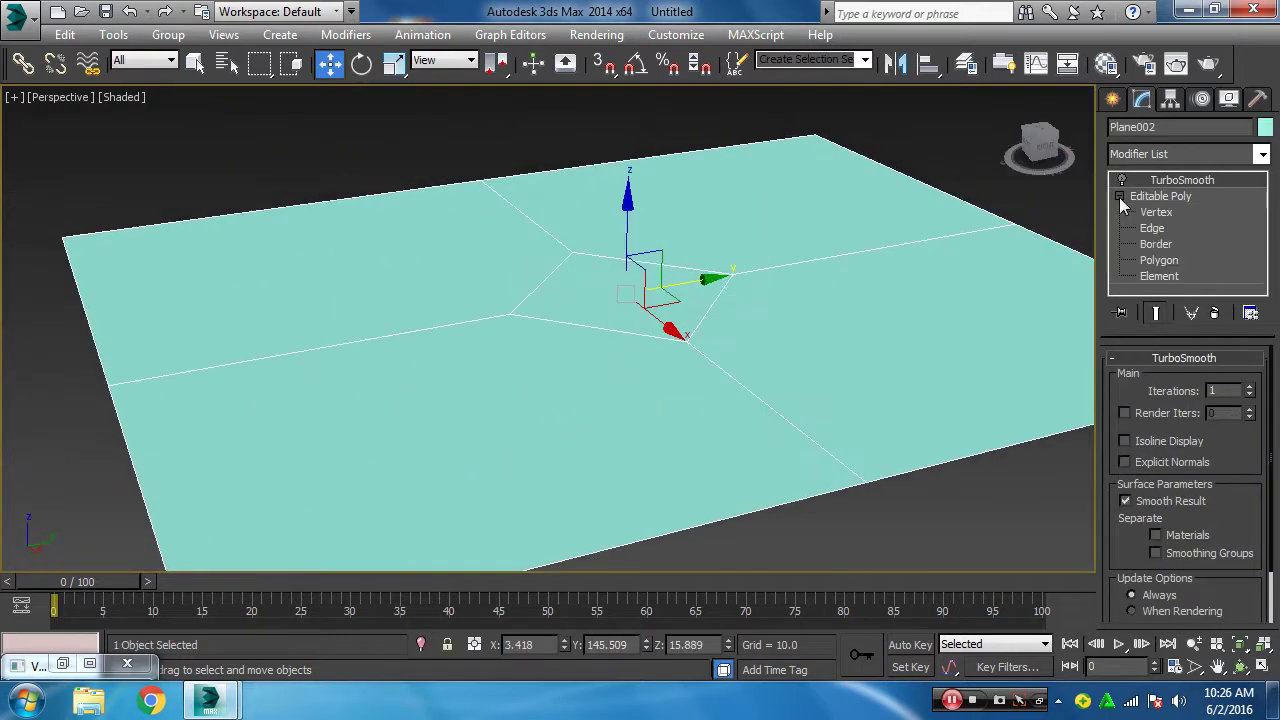
left_click(1160, 260)
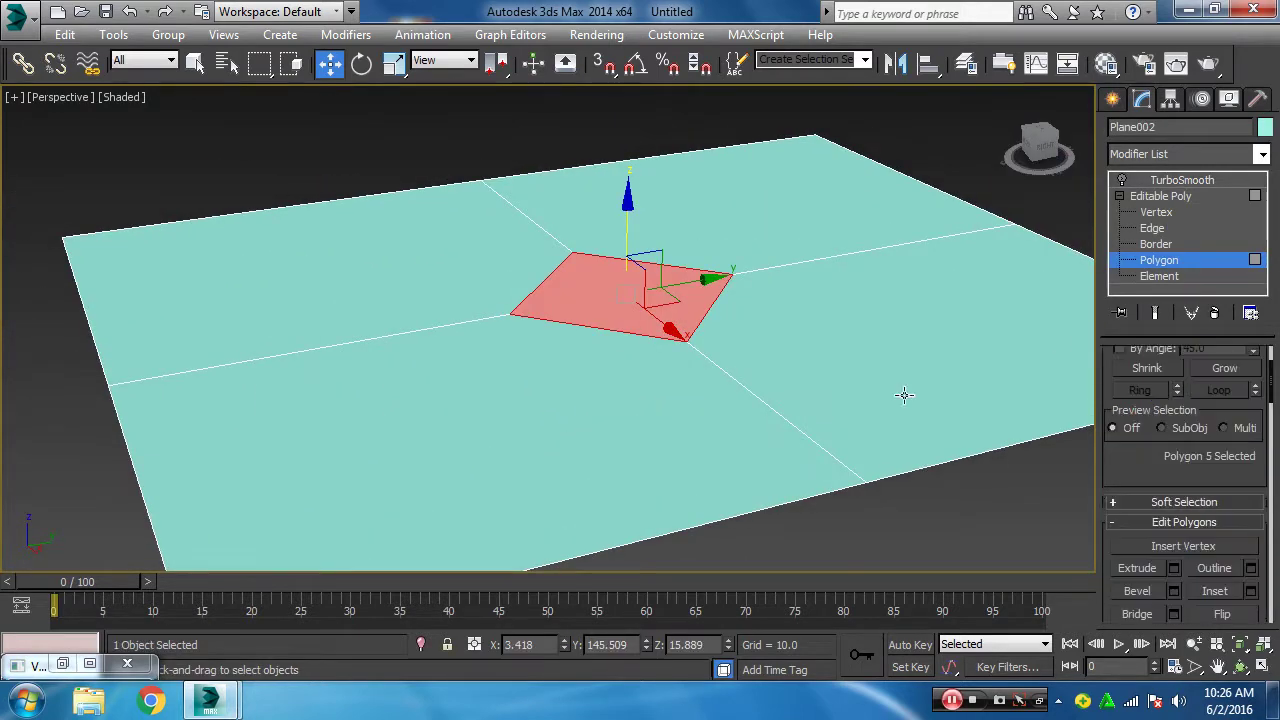
middle_click_drag(903, 395, 593, 460, "alt")
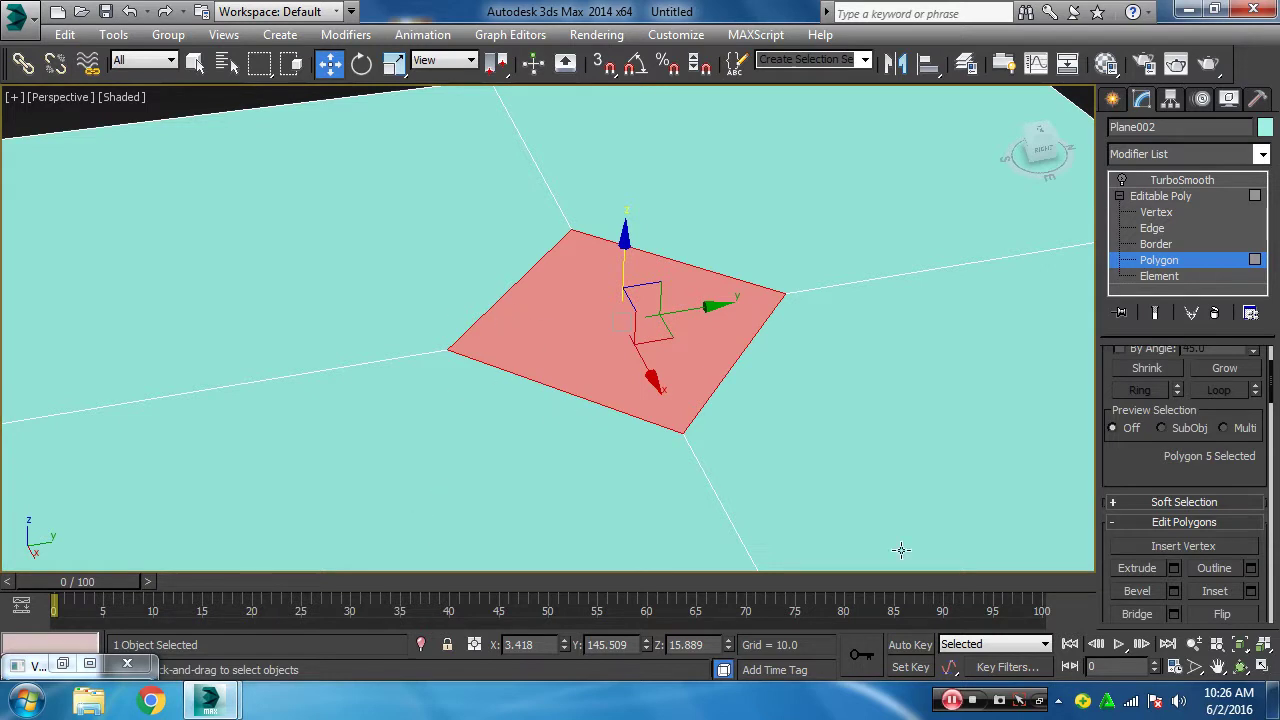
scroll(1190, 534, "down", 3)
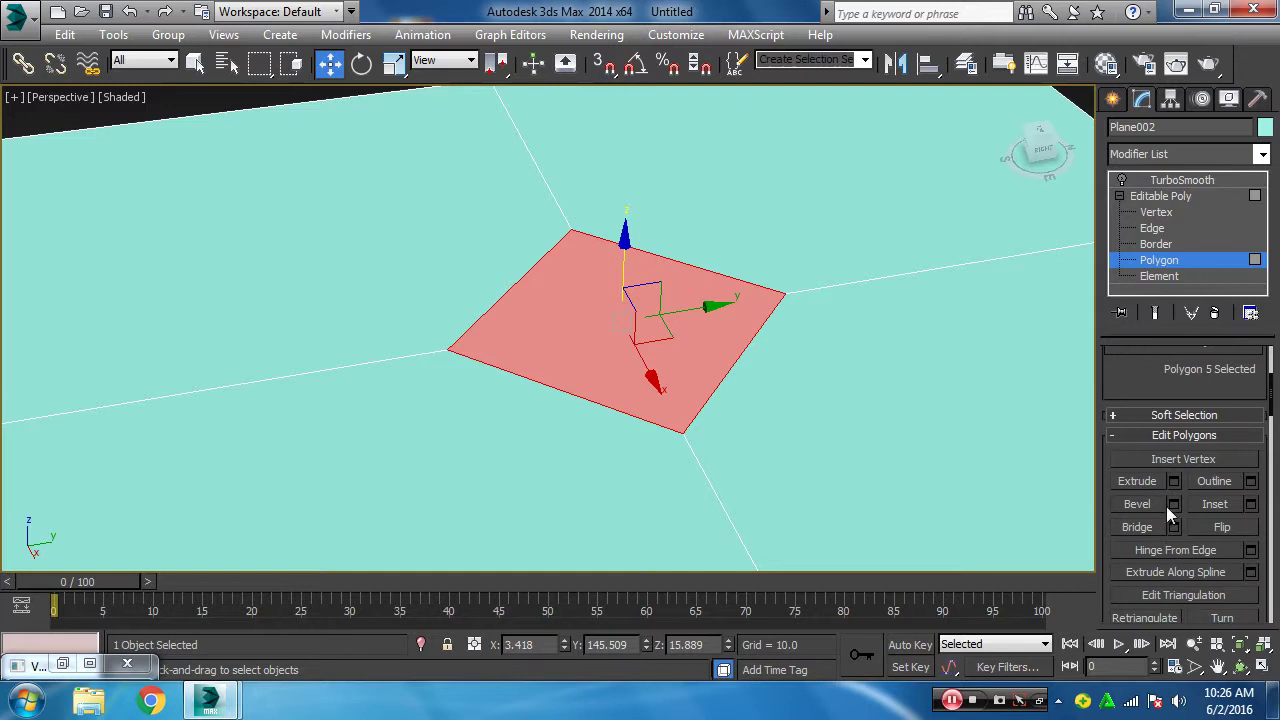
- Bevel the centre polygon with a -1.0 outline, apply it, then sink it to height -1.669
left_click(1173, 503)
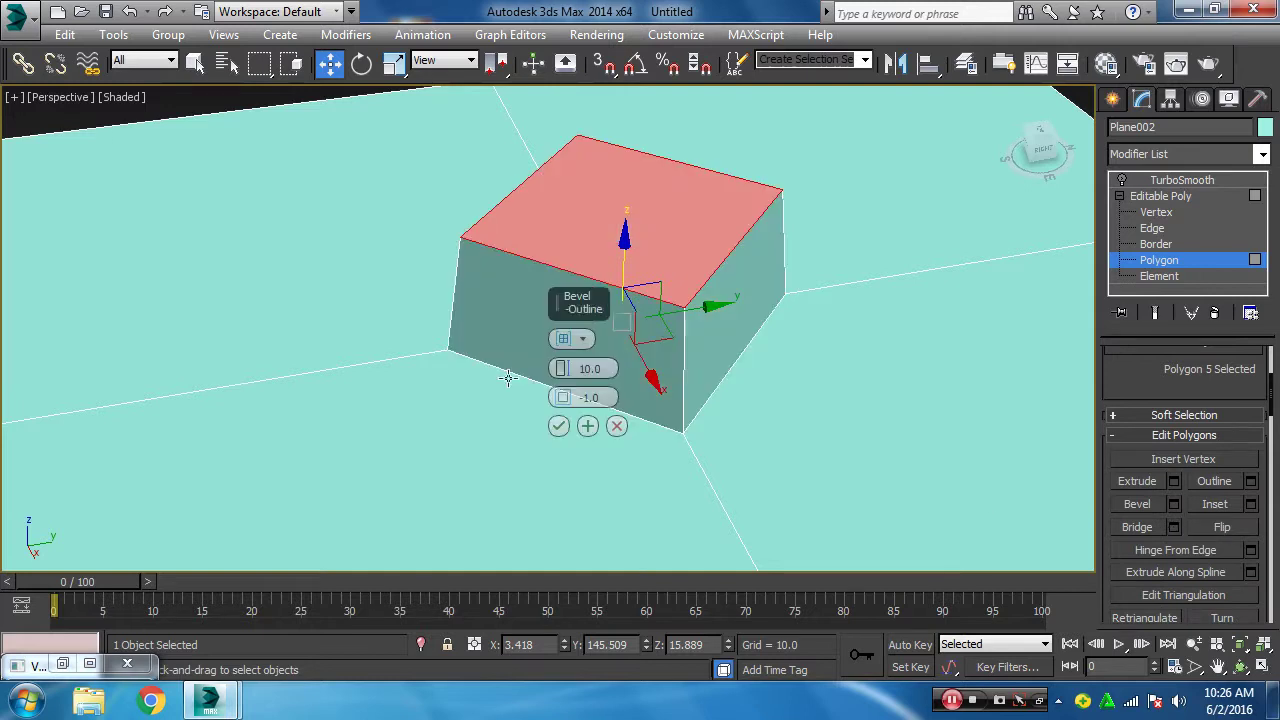
right_click(561, 368)
right_click(562, 397)
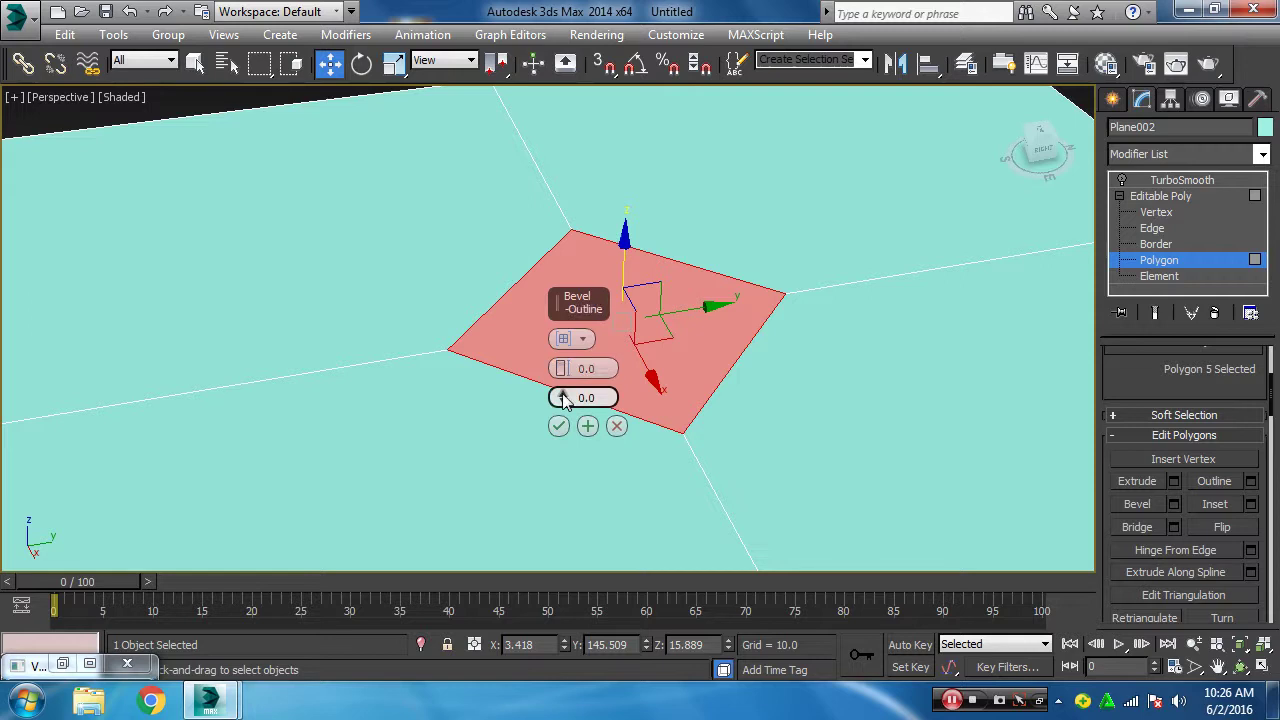
left_click_drag(562, 398, 561, 405)
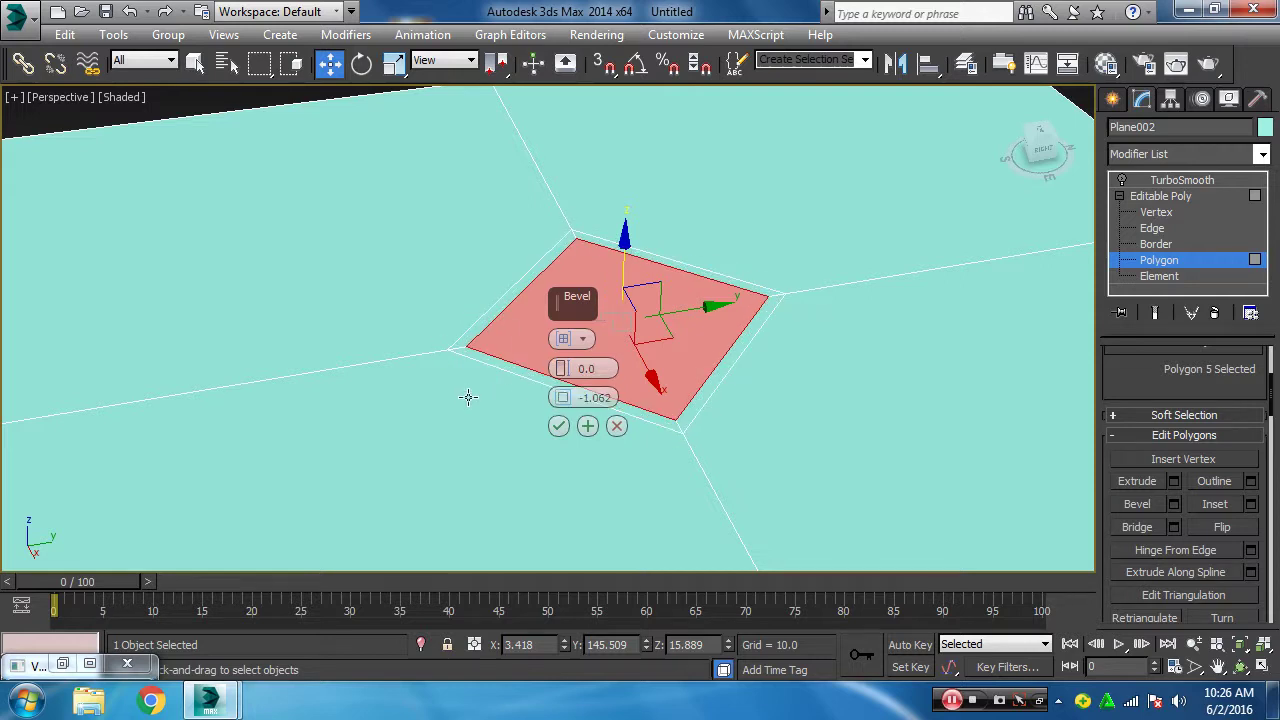
mouse_move(470, 382)
middle_mouse_down("alt")
mouse_move(500, 385)
mouse_move(580, 452)
middle_mouse_up("alt")
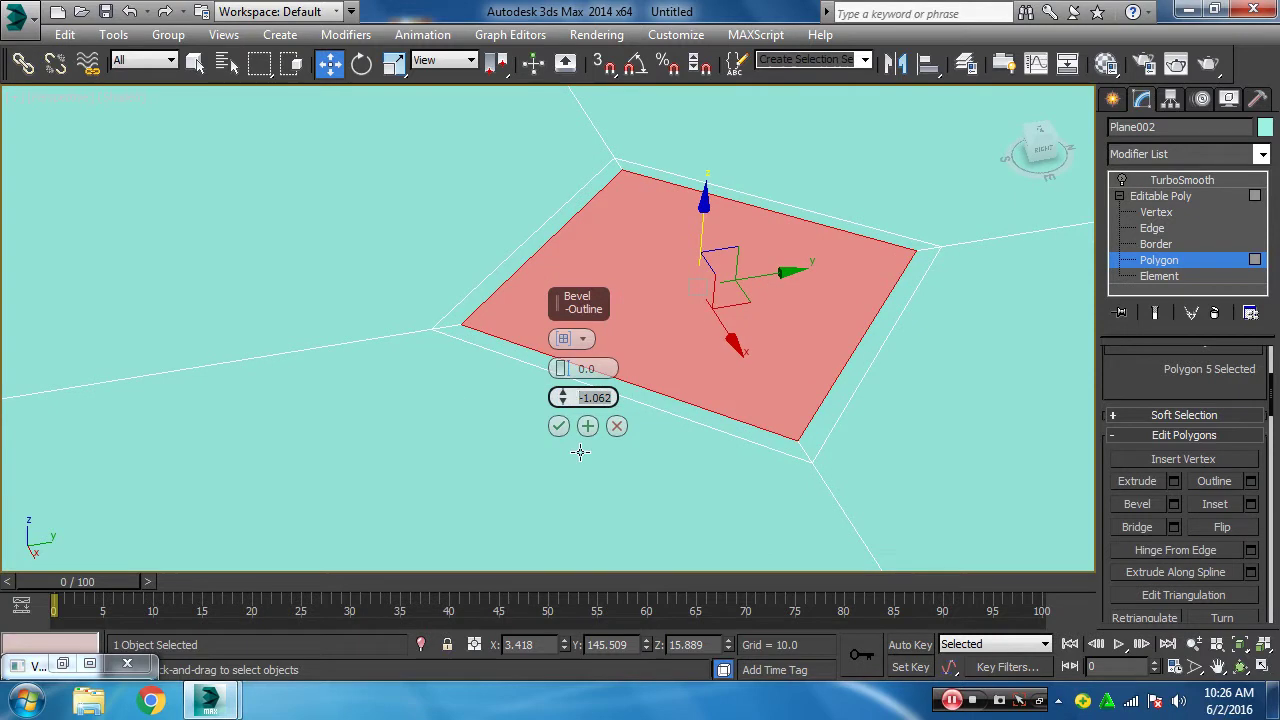
type("-21")
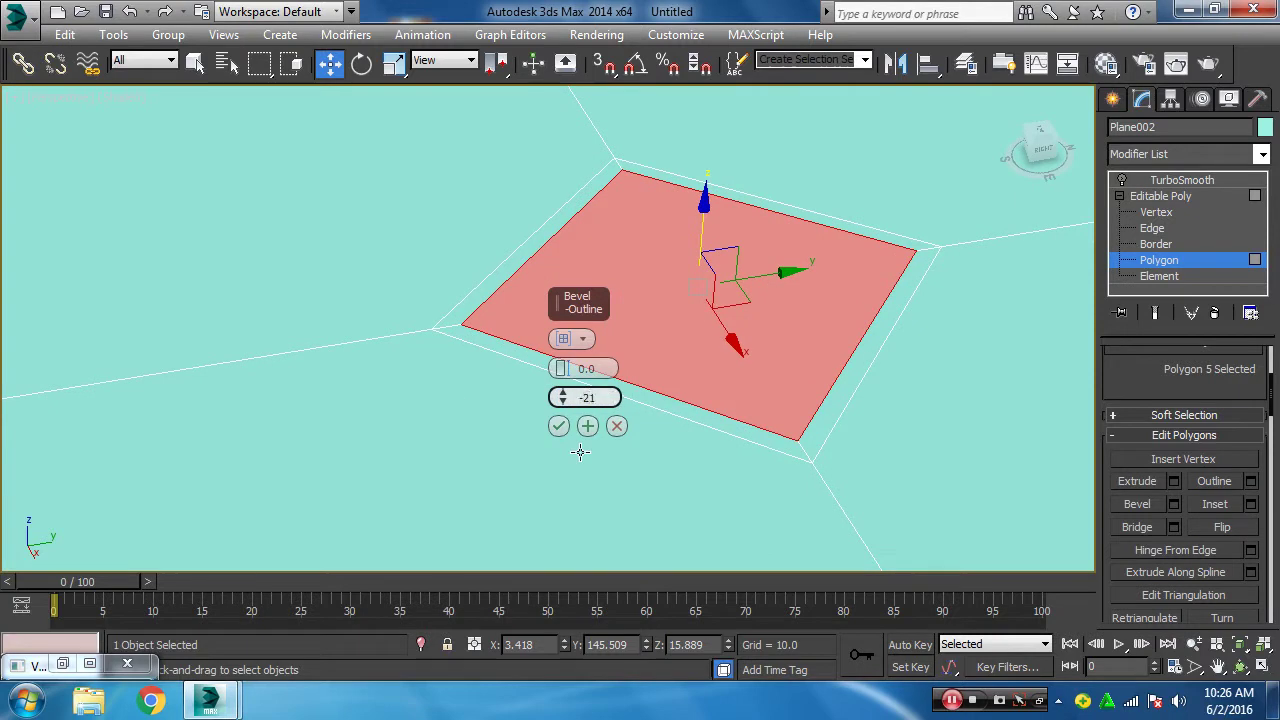
key("BackSpace")
left_click(590, 426)
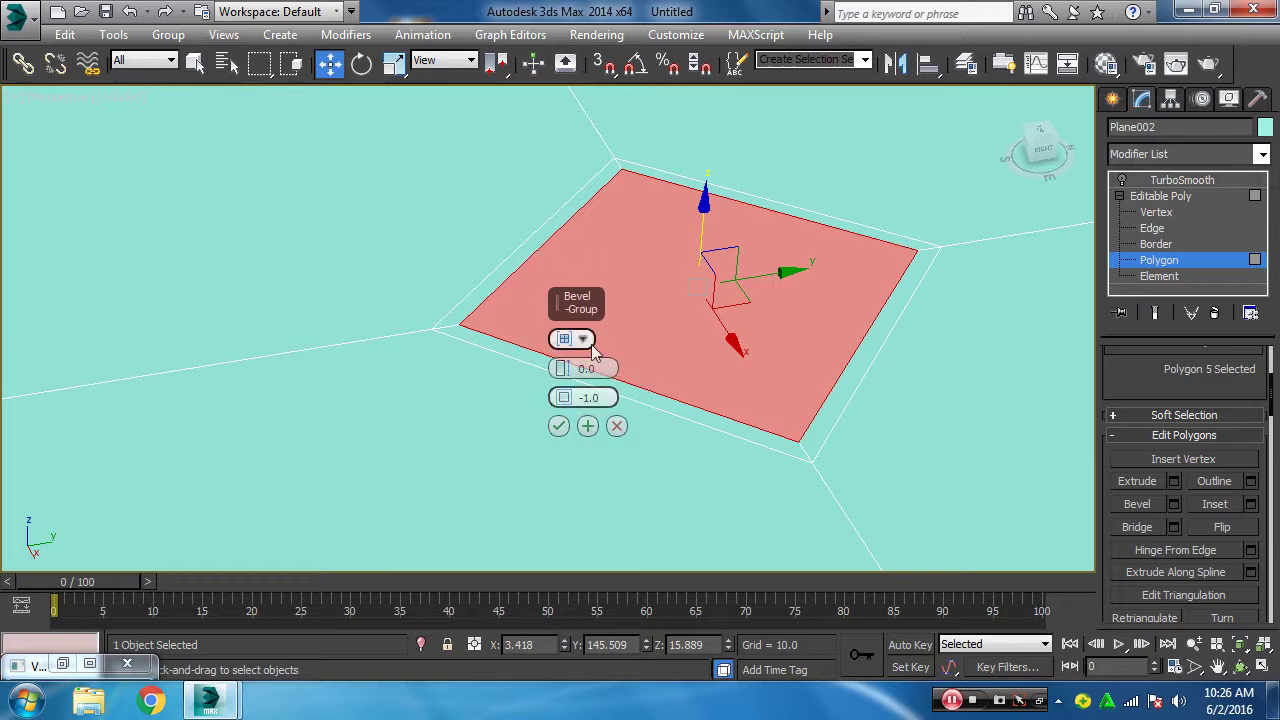
left_click(588, 426)
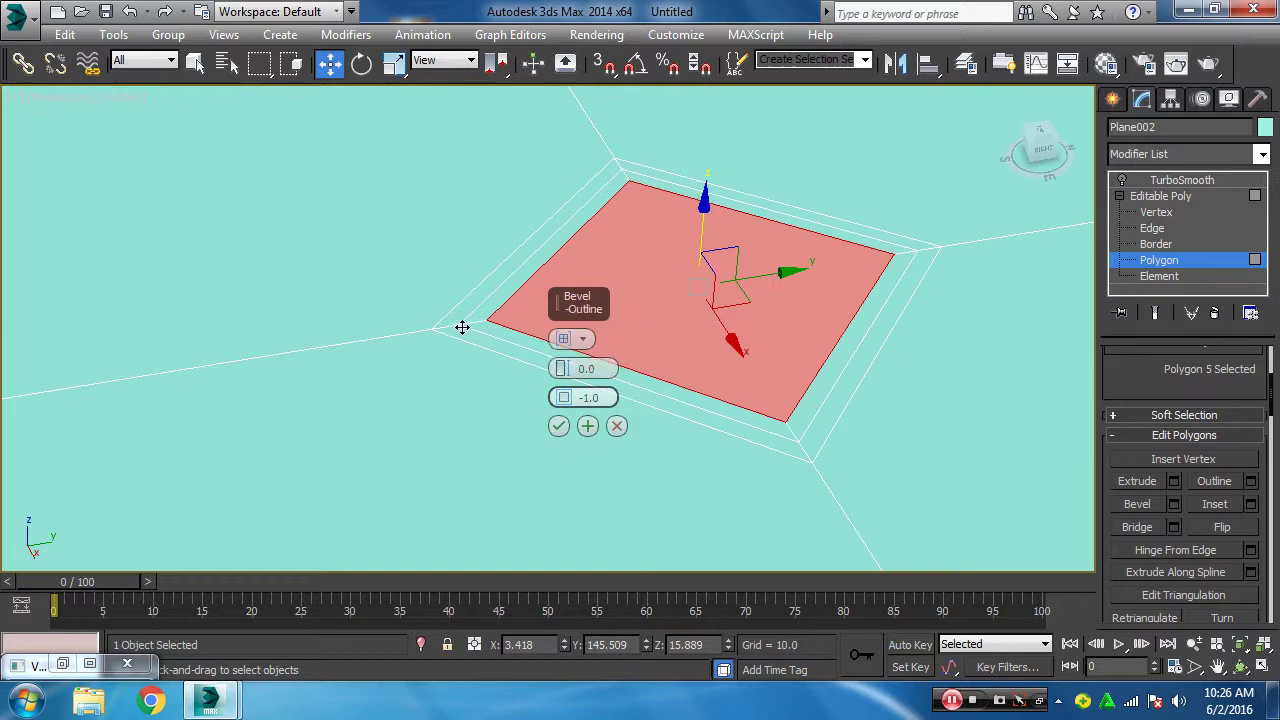
right_click(563, 397)
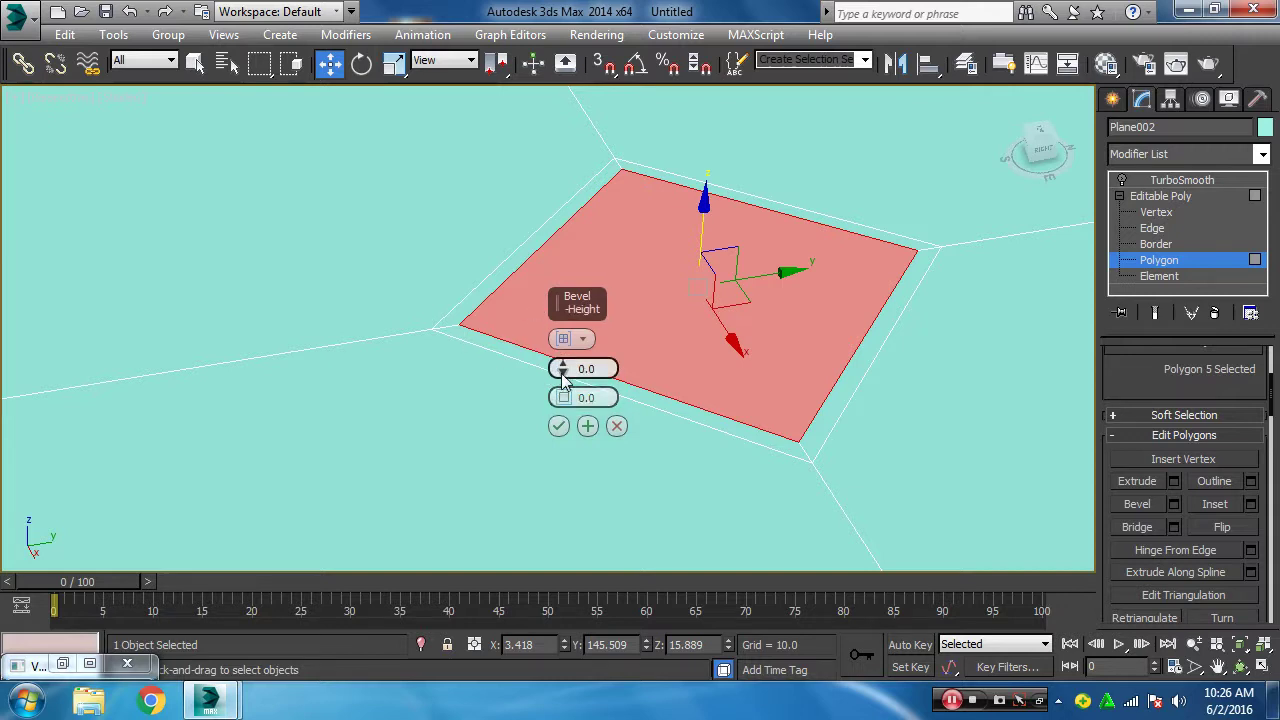
left_click_drag(562, 376, 561, 374)
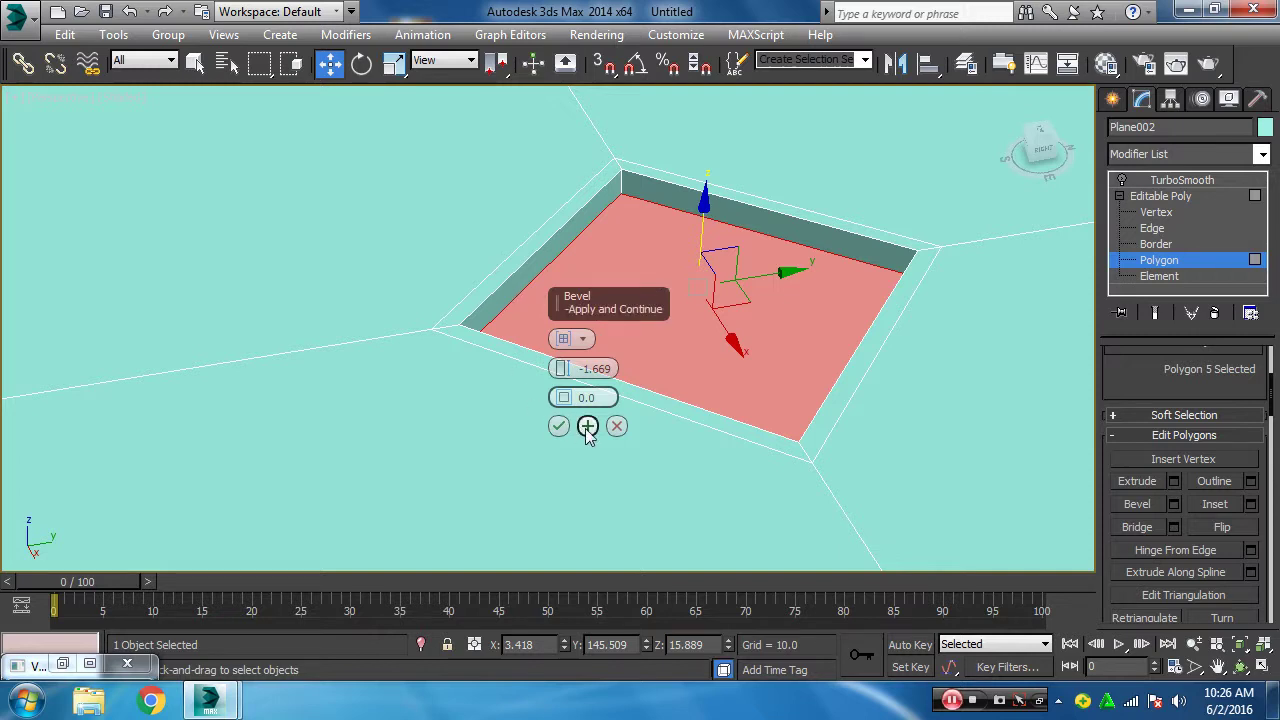
- Apply the sunken bevel and deepen the pocket to about -7.7 height
left_click(587, 427)
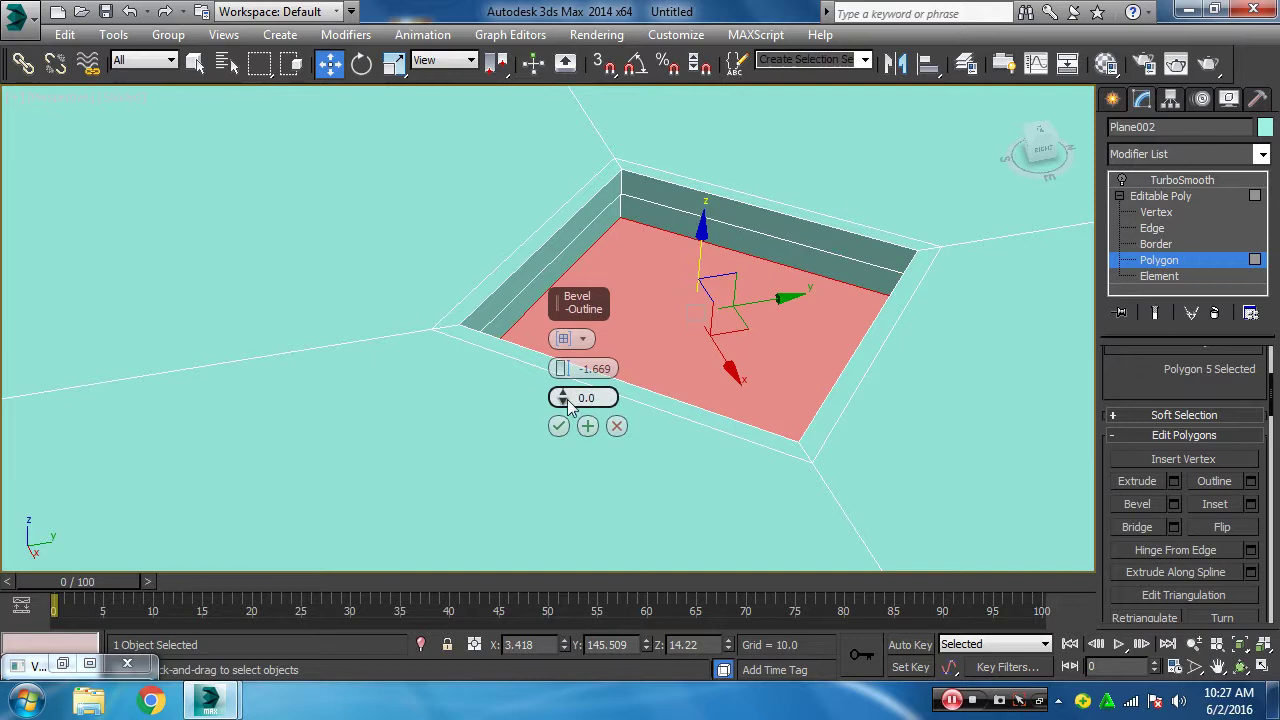
left_click_drag(562, 368, 562, 406)
mouse_move(720, 371)
middle_mouse_down("alt")
mouse_move(714, 397)
mouse_move(700, 330)
middle_mouse_up("alt")
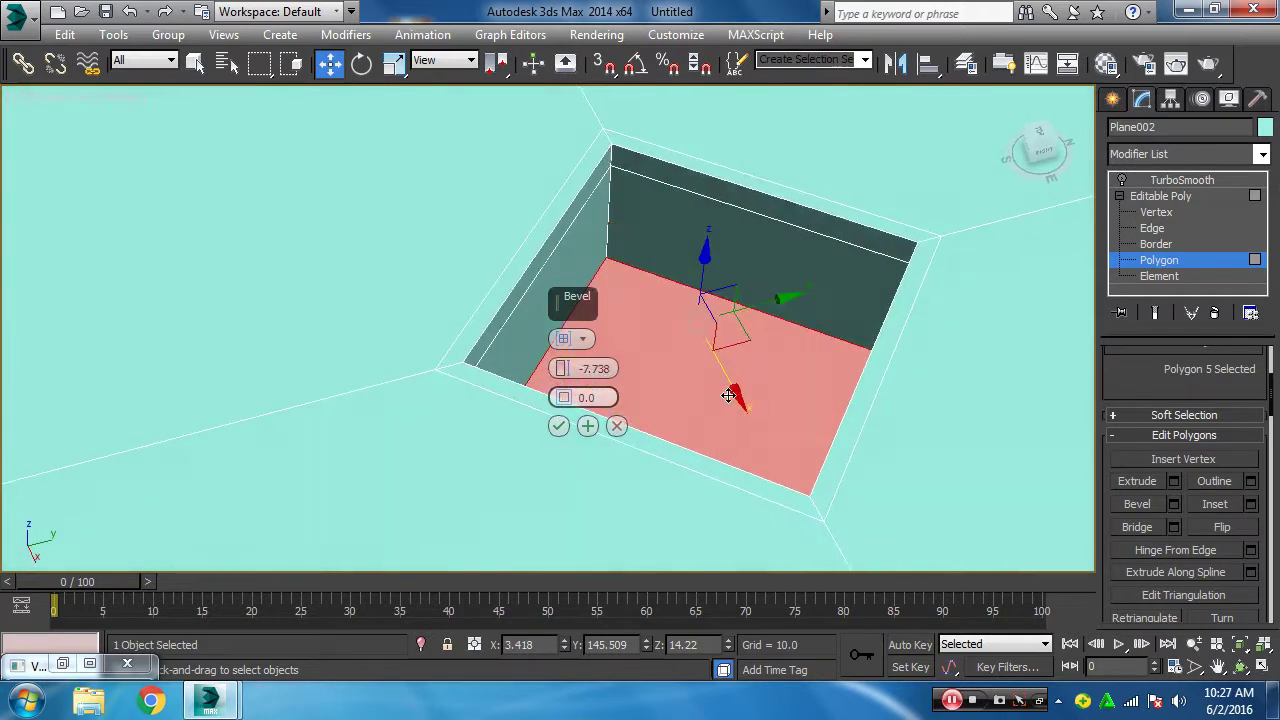
left_click(588, 427)
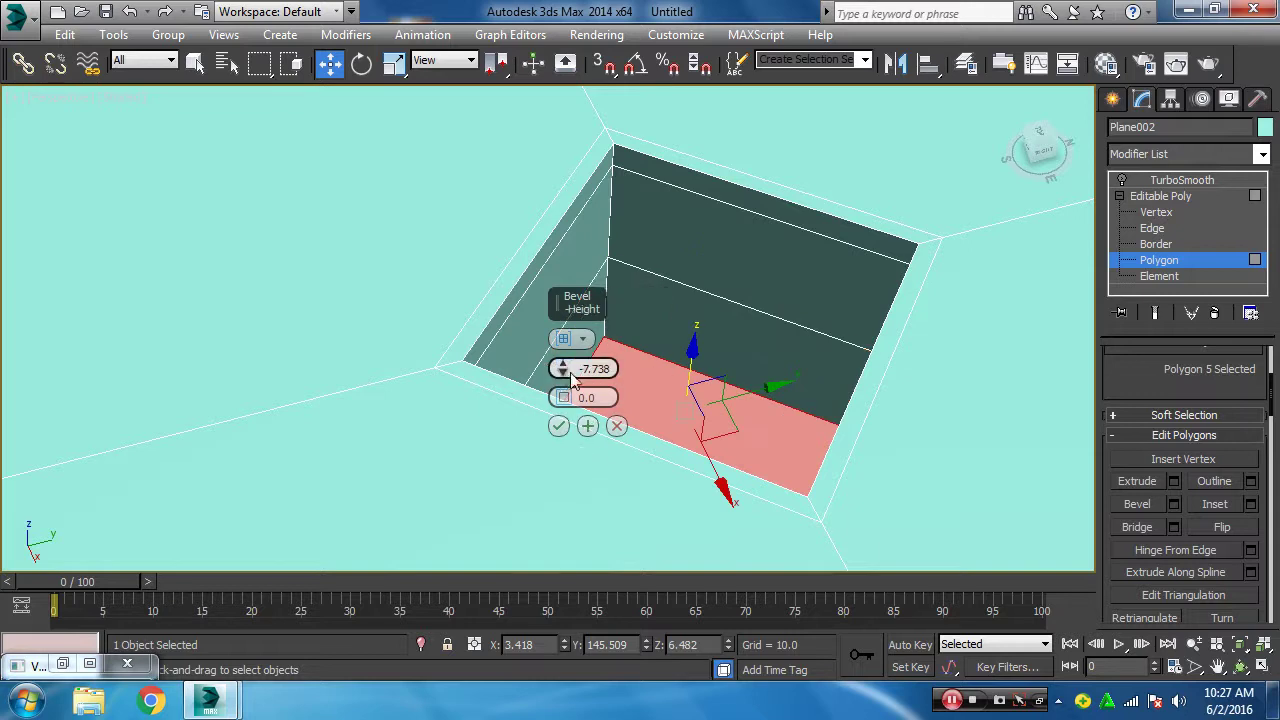
- Add a -0.759 height step and a -0.455 outline ledge, then confirm the bevel
right_click(563, 369)
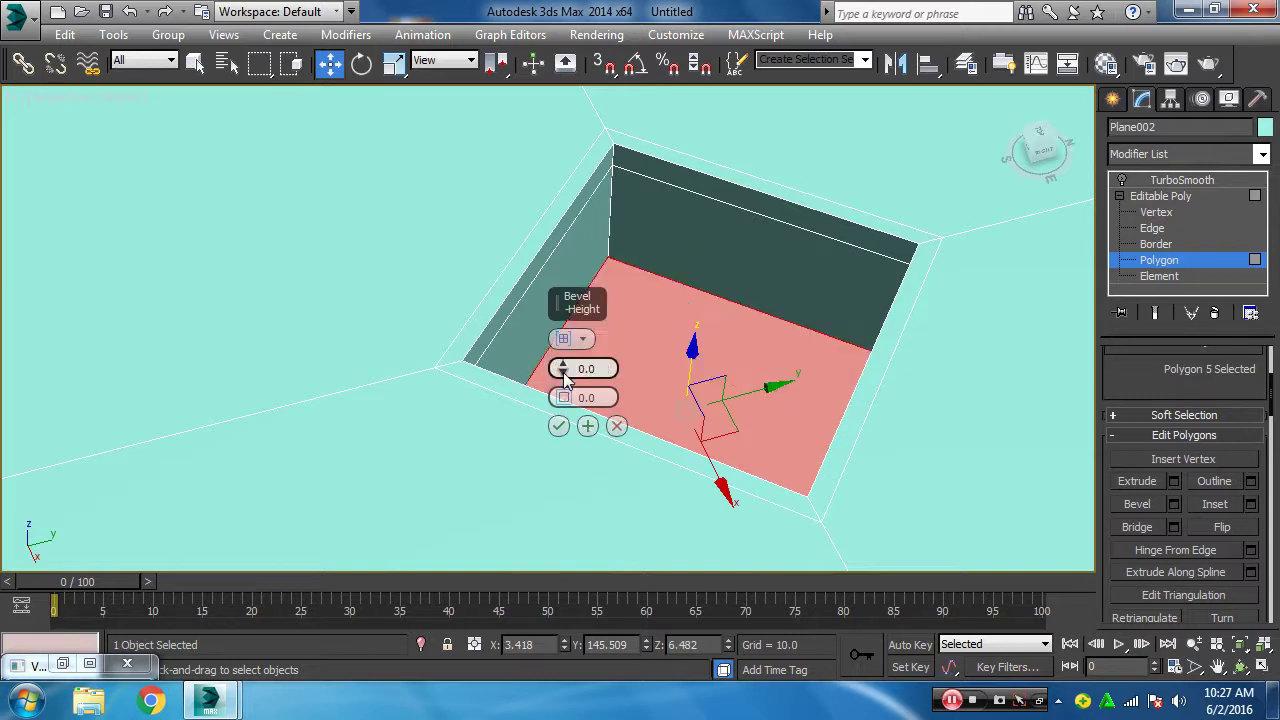
left_click_drag(563, 369, 562, 369)
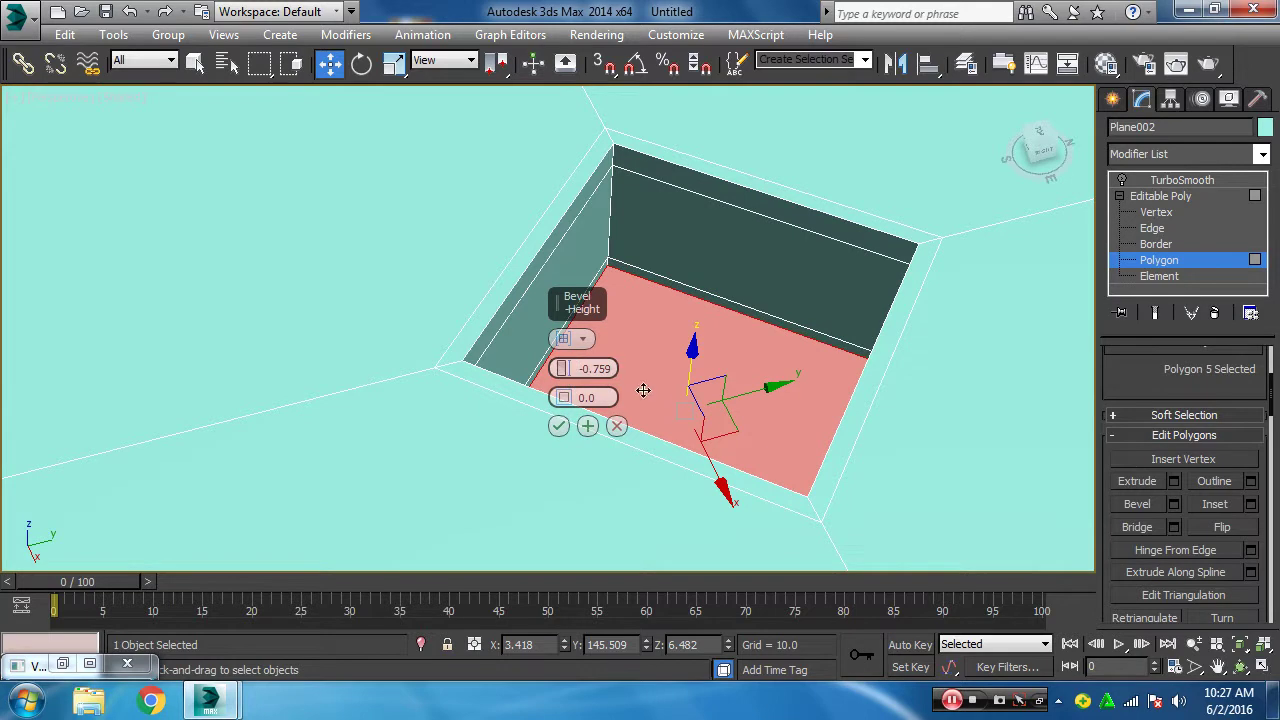
scroll(711, 403, "up", 2)
scroll(675, 245, "up", 1)
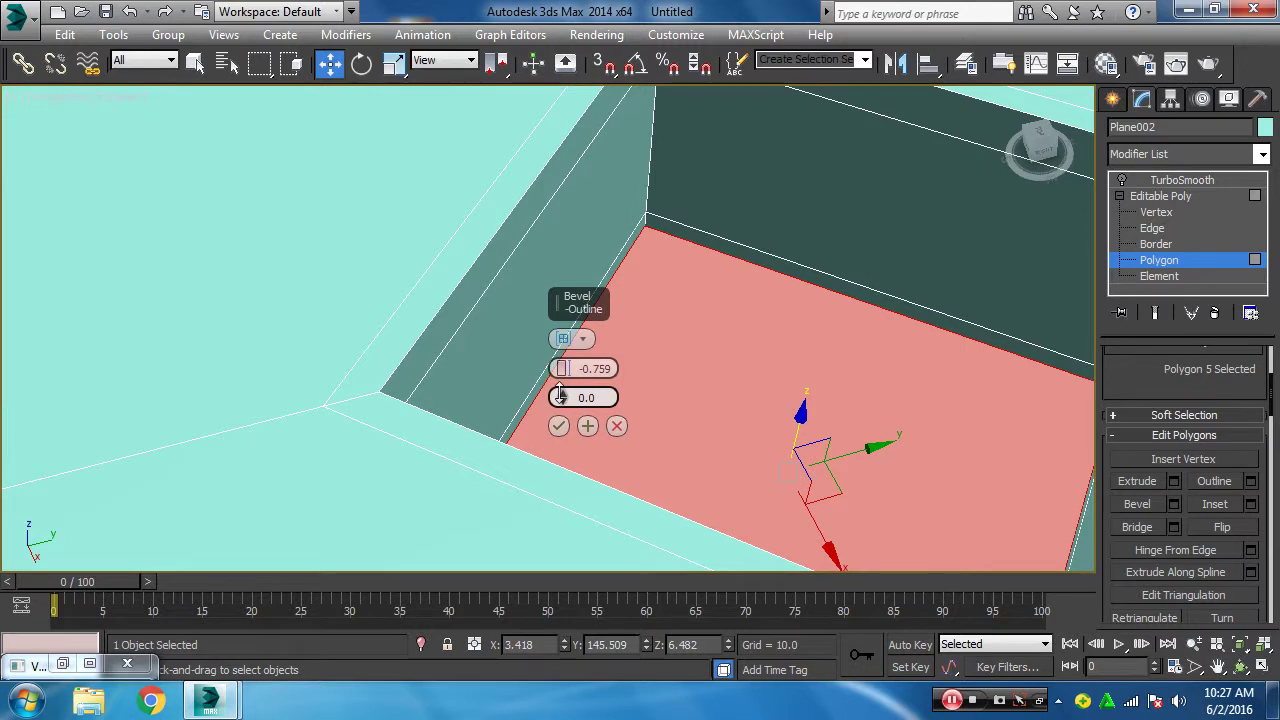
left_click_drag(559, 396, 559, 399)
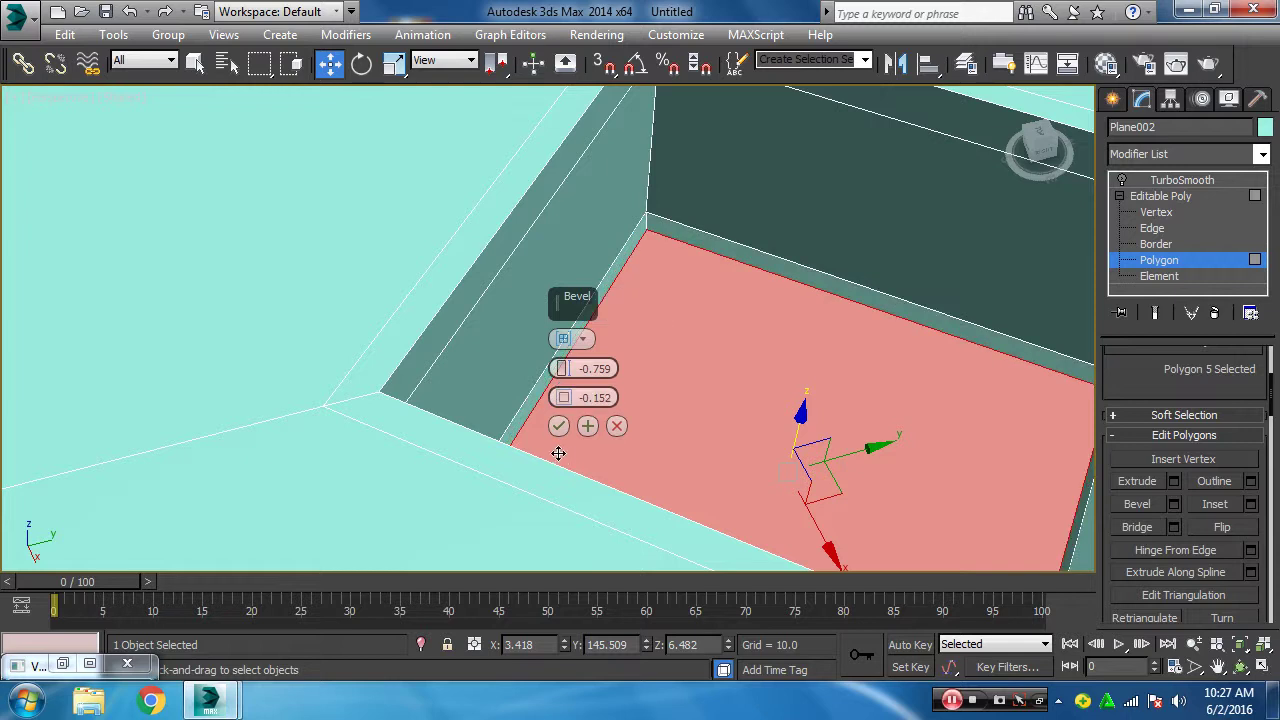
left_click(588, 427)
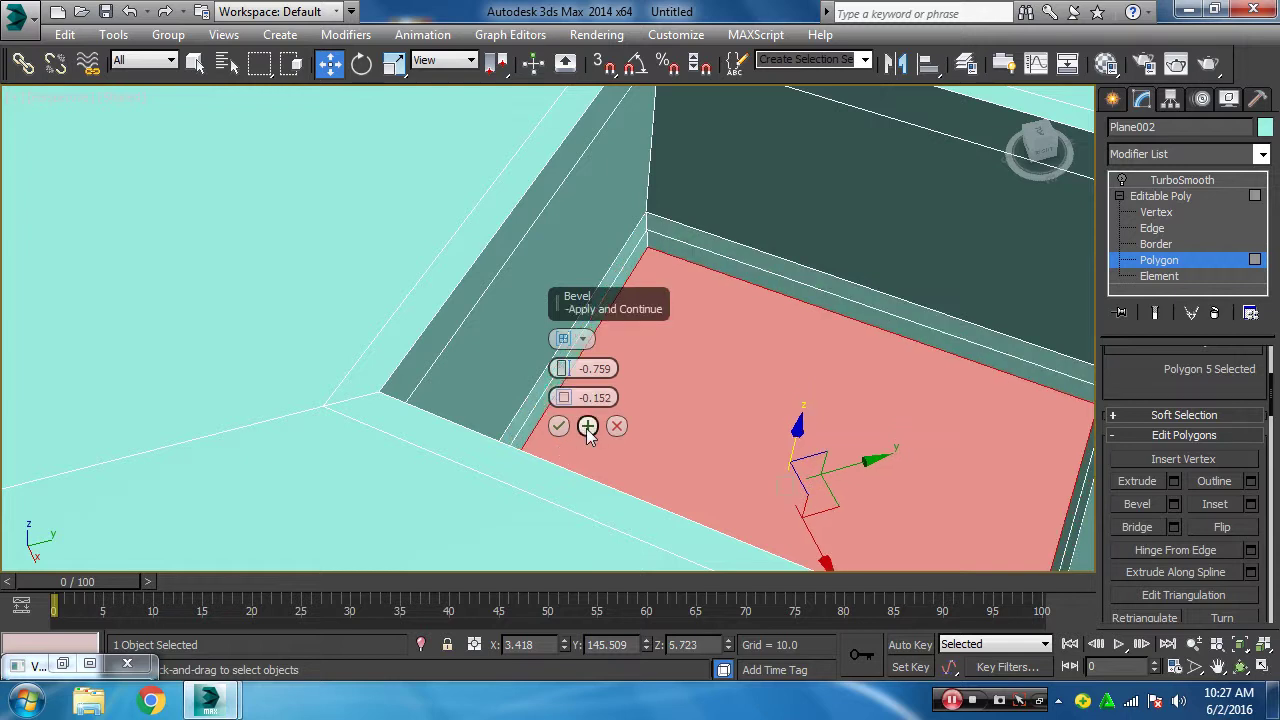
right_click(562, 374)
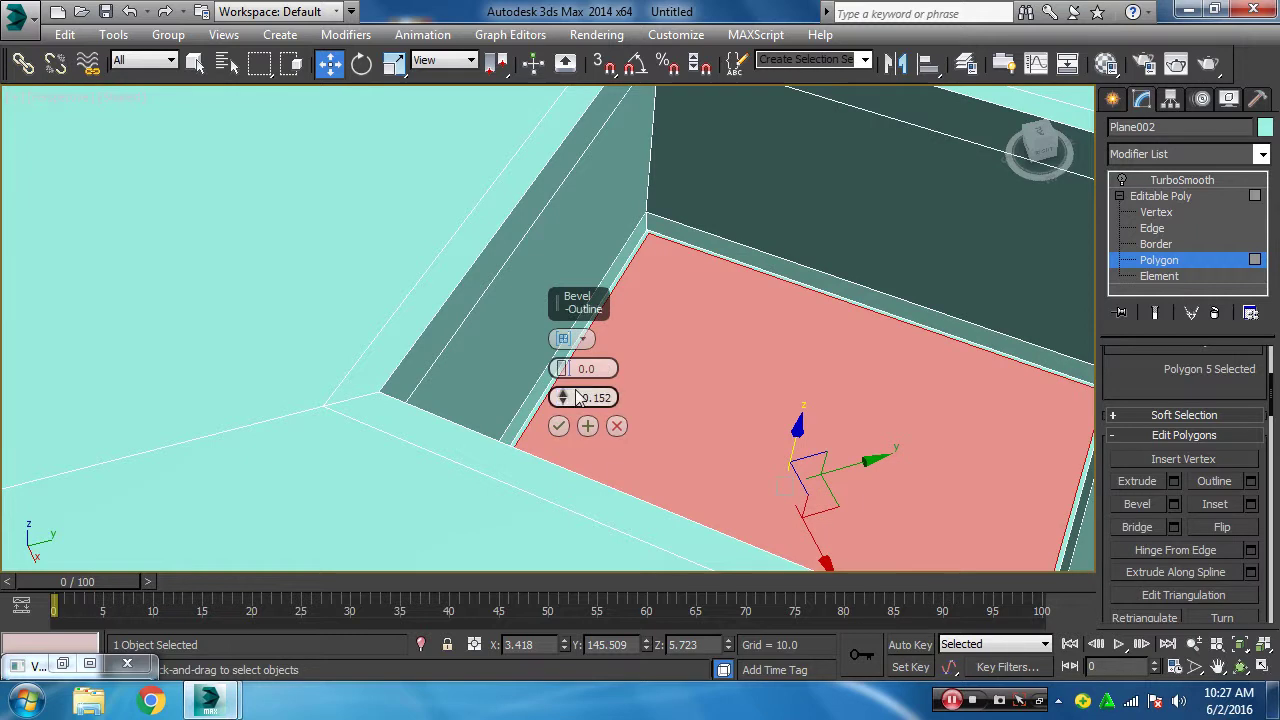
left_click_drag(563, 398, 563, 400)
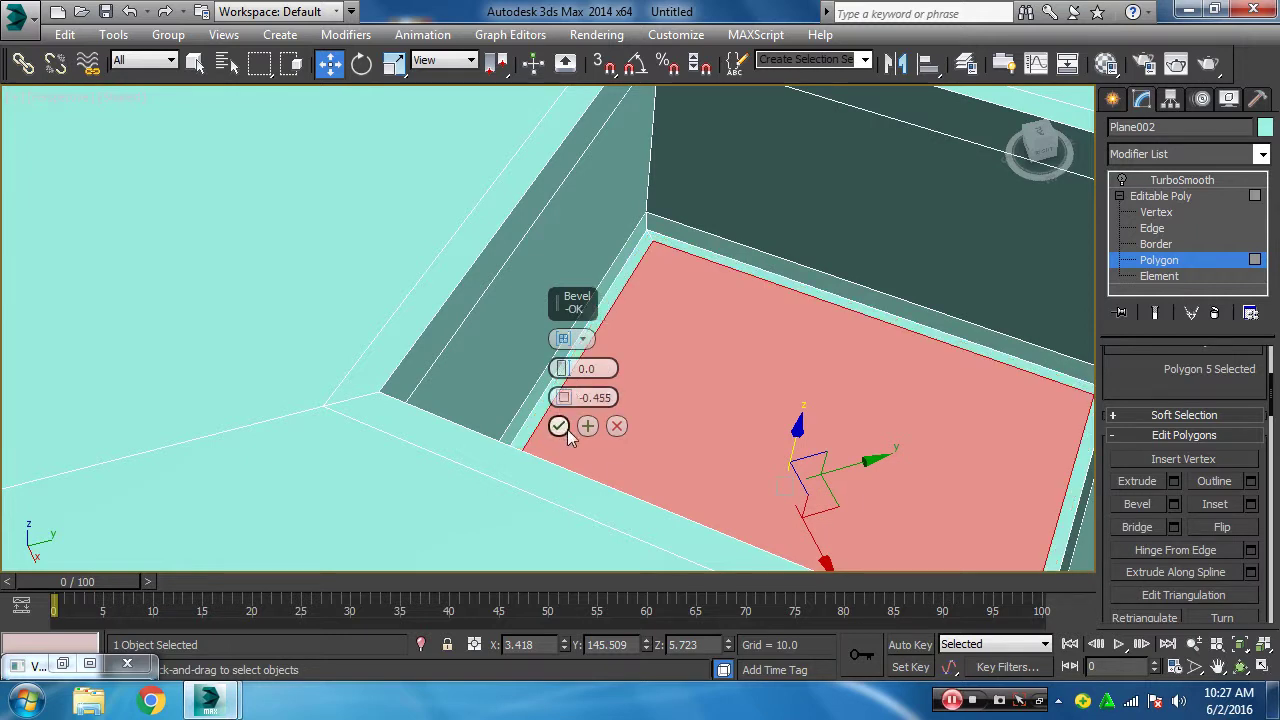
left_click(558, 426)
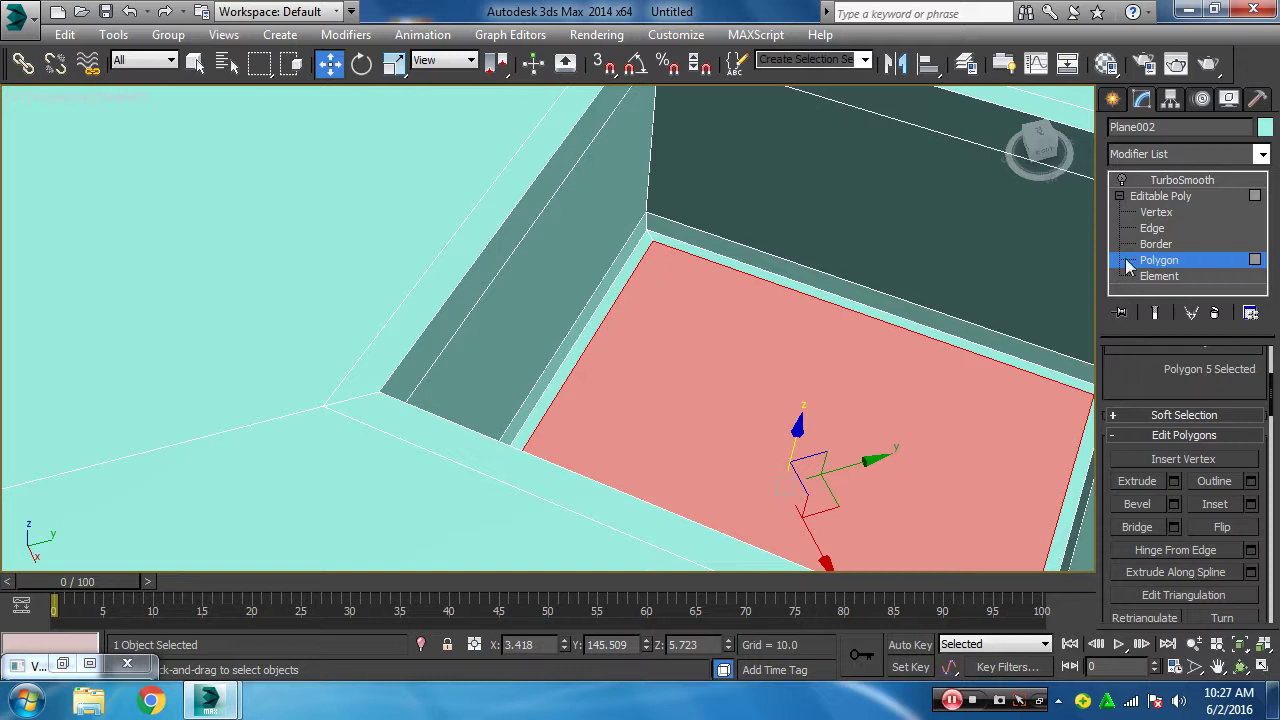
- In Edge mode, select the four rim edges of the pocket as a loop
left_click(1150, 228)
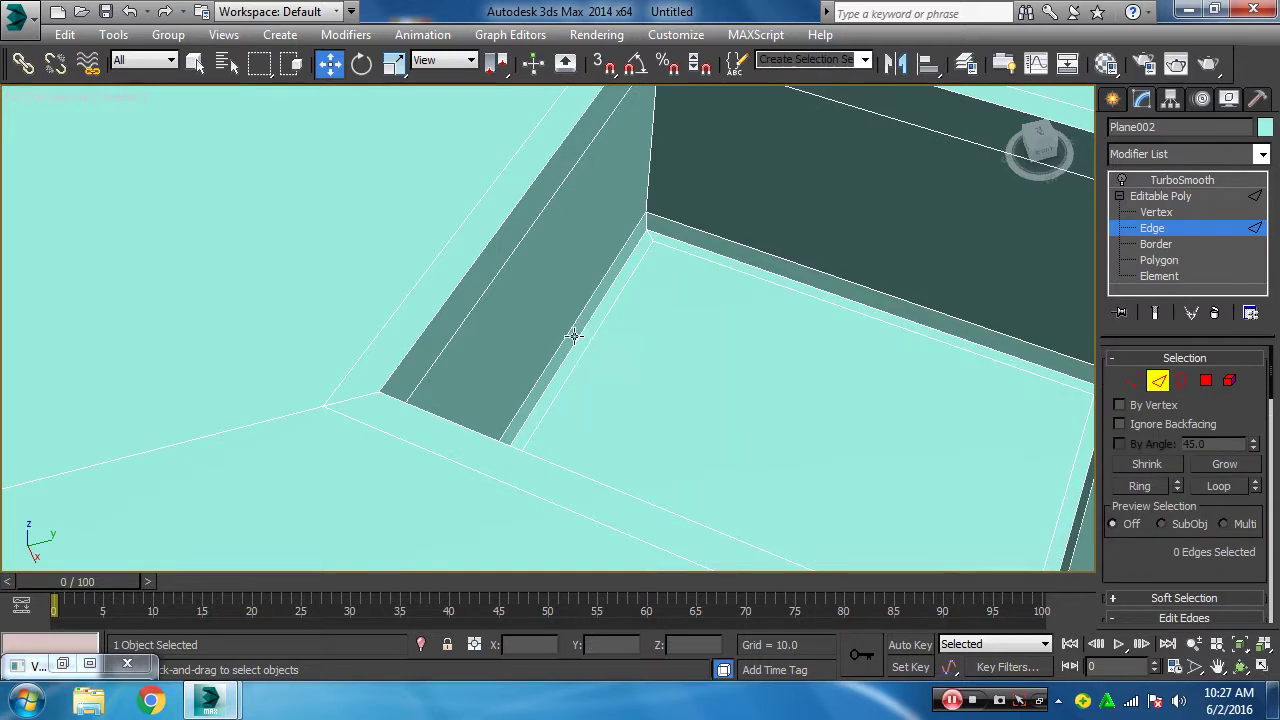
mouse_move(598, 370)
middle_mouse_down("alt")
mouse_move(560, 358)
mouse_move(554, 309)
middle_mouse_up("alt")
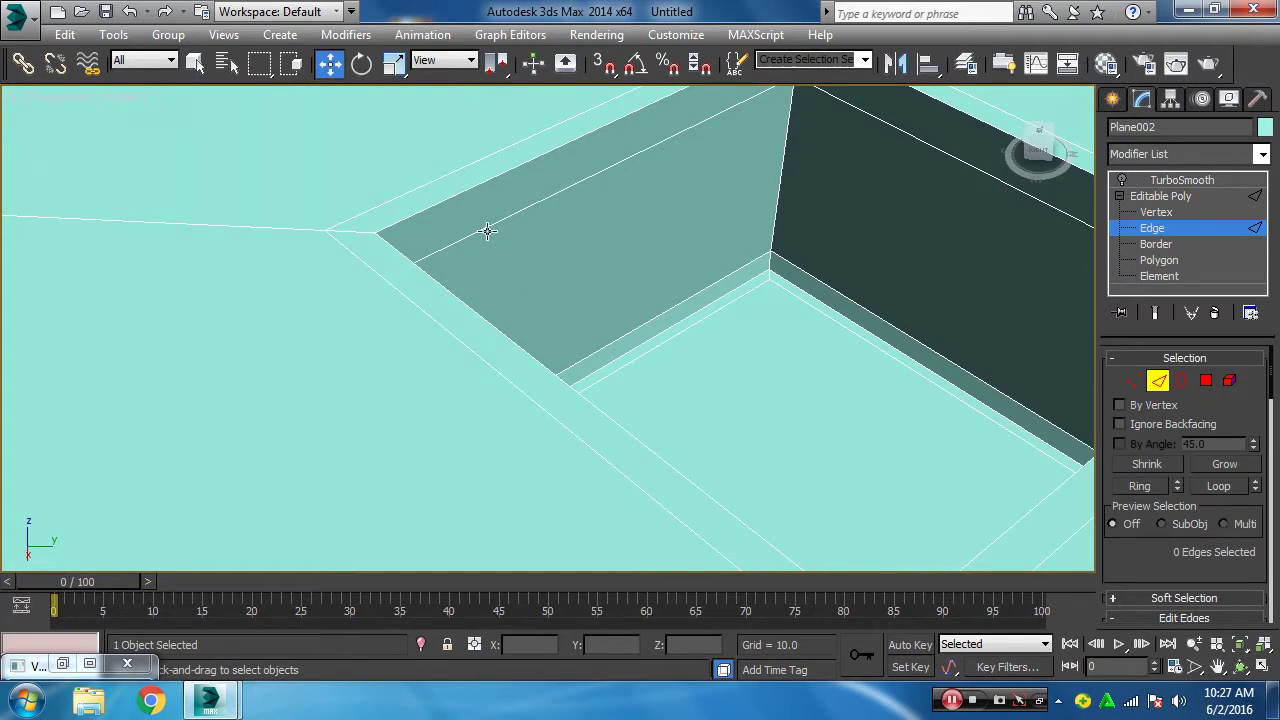
mouse_move(487, 231)
middle_mouse_down("alt")
mouse_move(600, 334)
mouse_move(566, 316)
middle_mouse_up("alt")
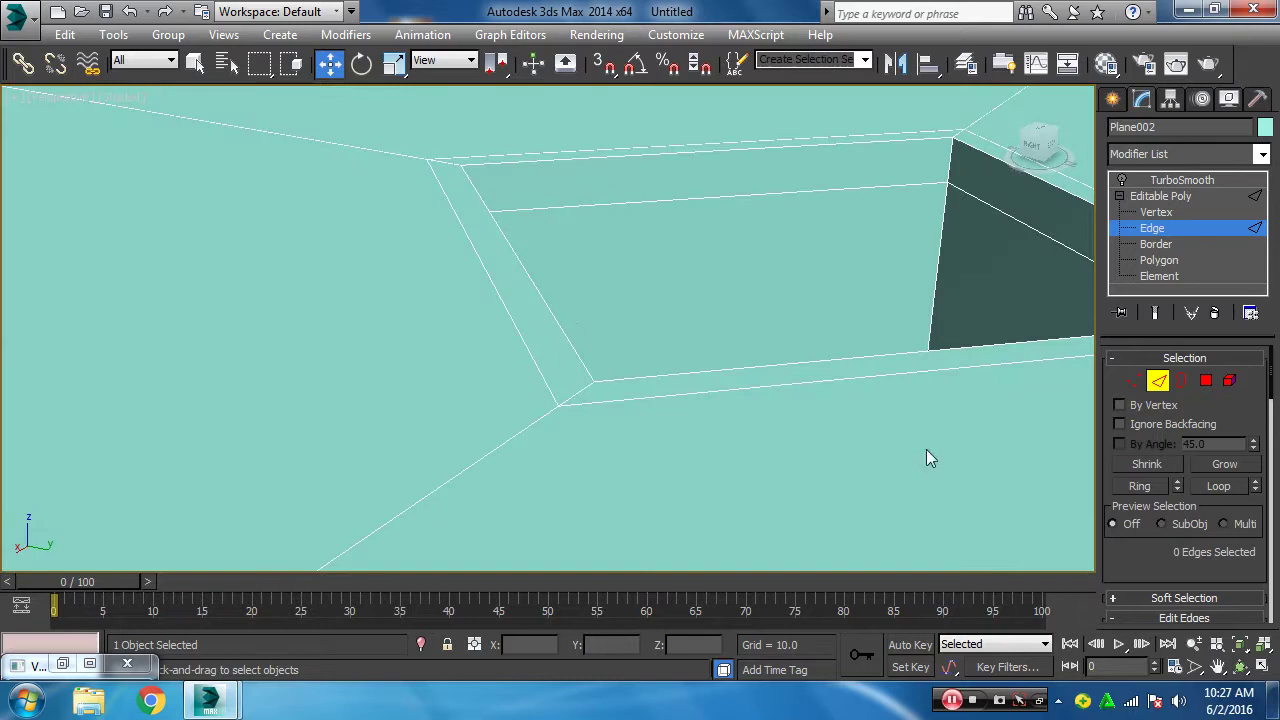
left_click(707, 198)
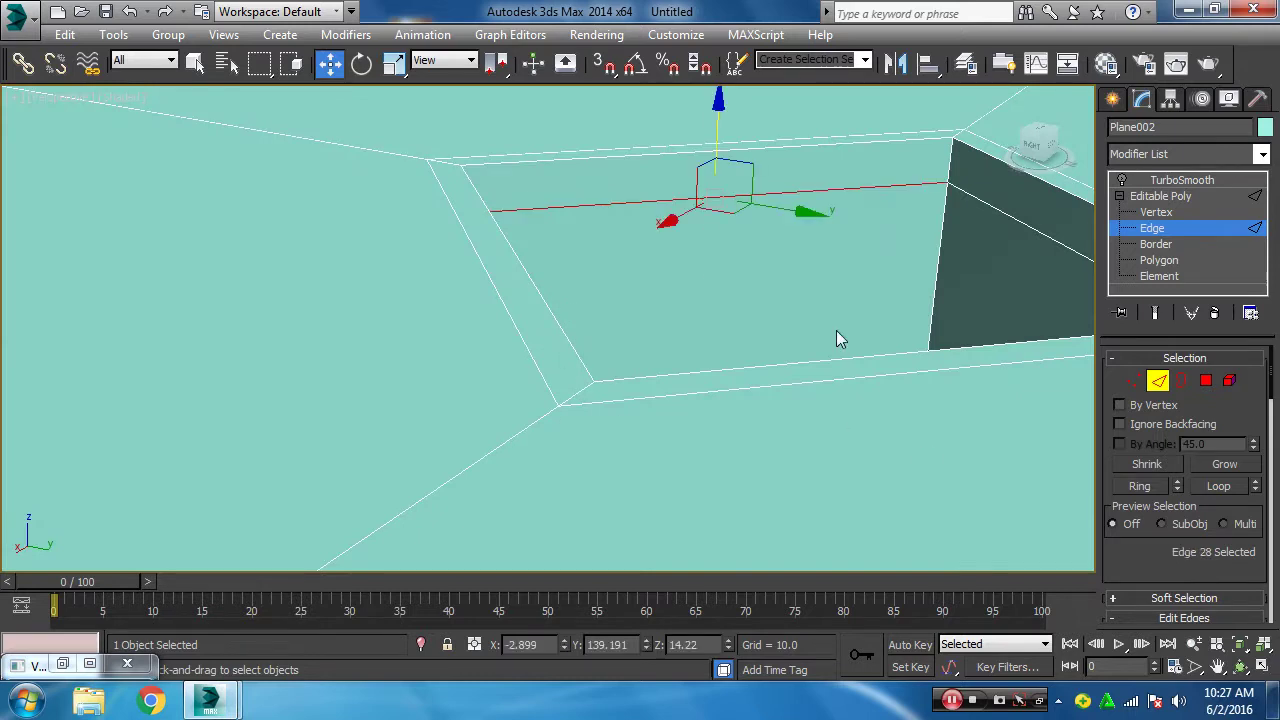
left_click(1218, 486)
- Raise the selected rim edges along Z to about 14.881 and leave Edge level
mouse_move(674, 290)
middle_mouse_down("alt")
mouse_move(603, 315)
mouse_move(389, 323)
mouse_move(486, 366)
mouse_move(500, 275)
mouse_move(510, 330)
middle_mouse_up("alt")
scroll(492, 334, "down", 1)
scroll(492, 334, "down", 3)
scroll(492, 334, "down", 3)
scroll(492, 334, "down", 2)
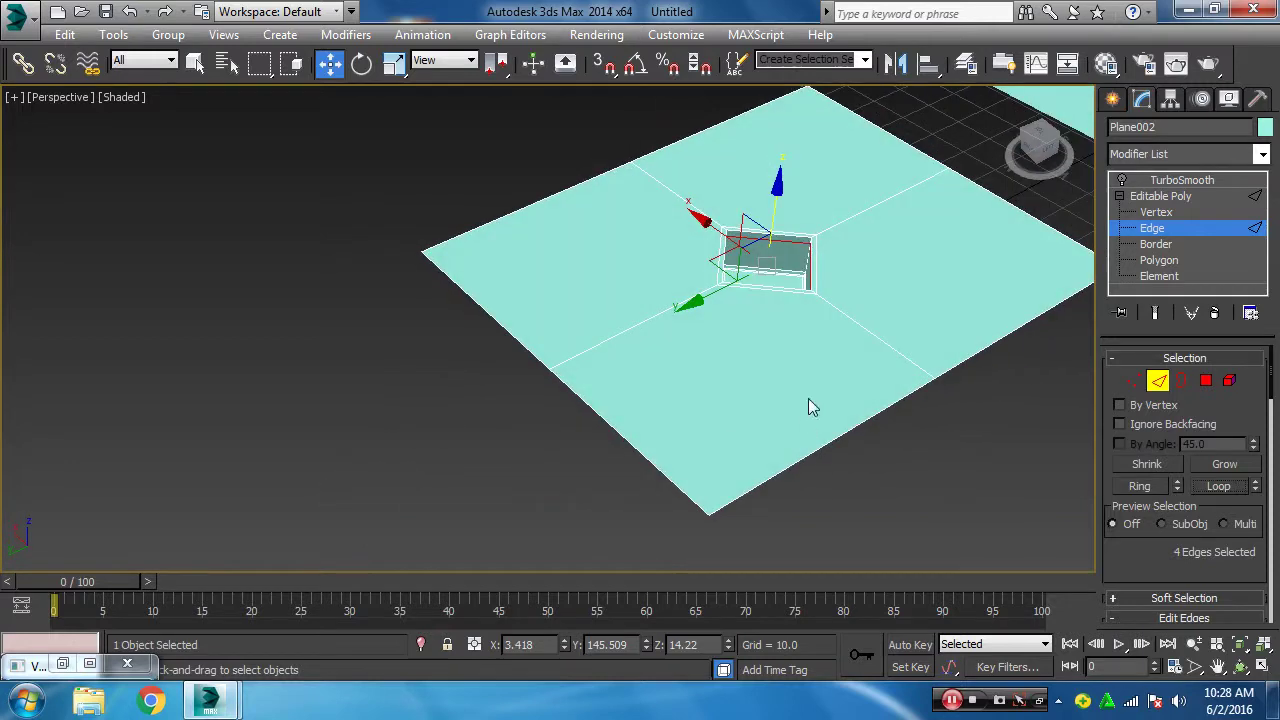
scroll(805, 375, "up", 1)
scroll(780, 250, "up", 4)
scroll(755, 118, "up", 1)
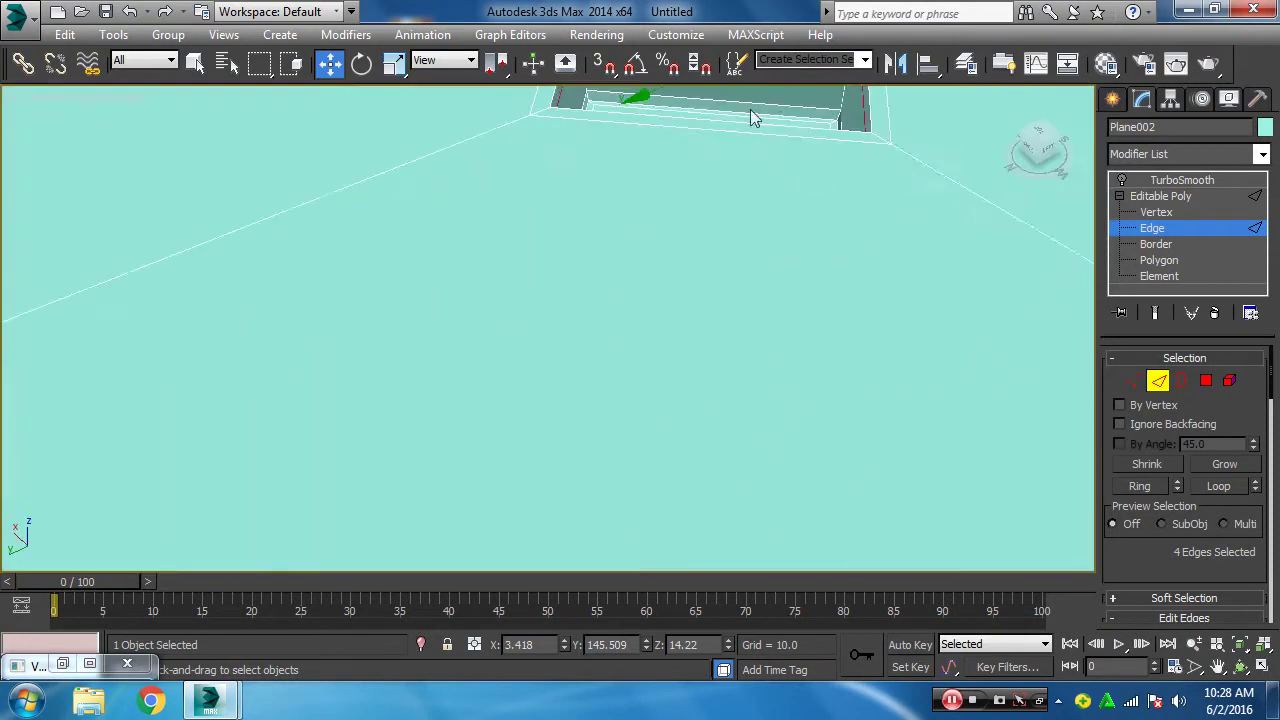
mouse_move(755, 118)
middle_mouse_down("alt")
mouse_move(700, 229)
mouse_move(671, 557)
mouse_move(690, 600)
middle_mouse_up("alt")
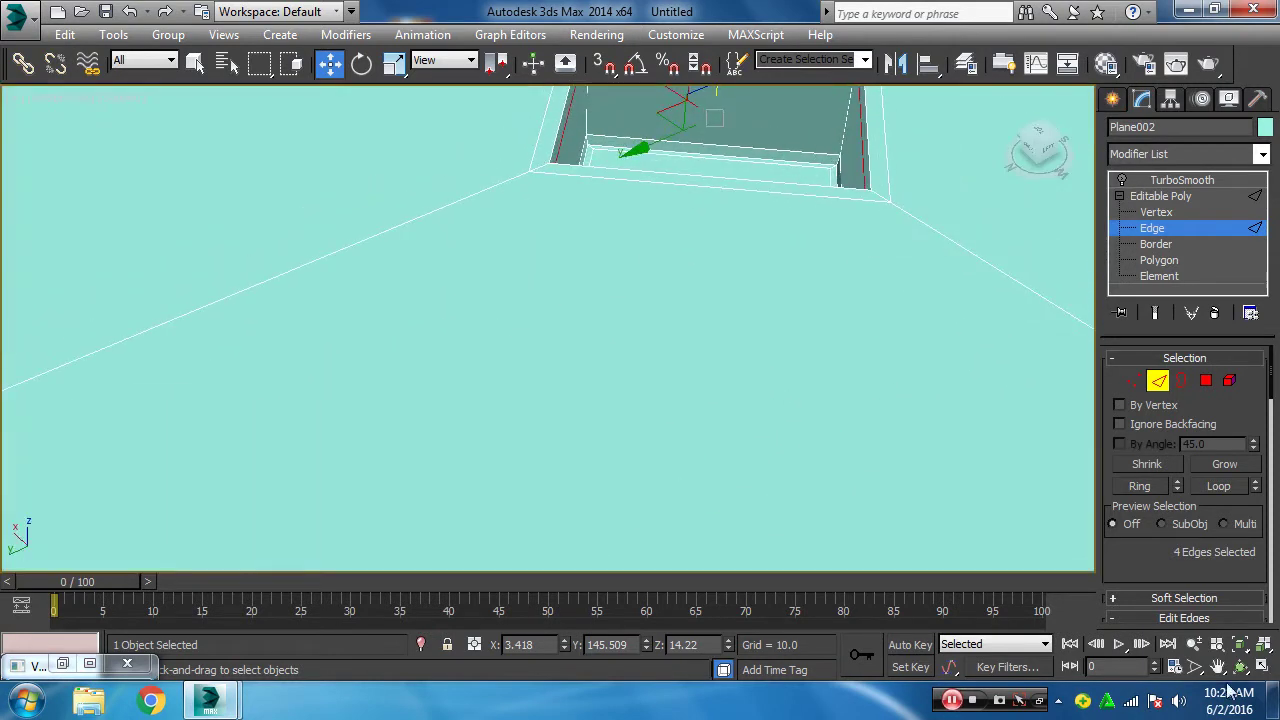
key("z")
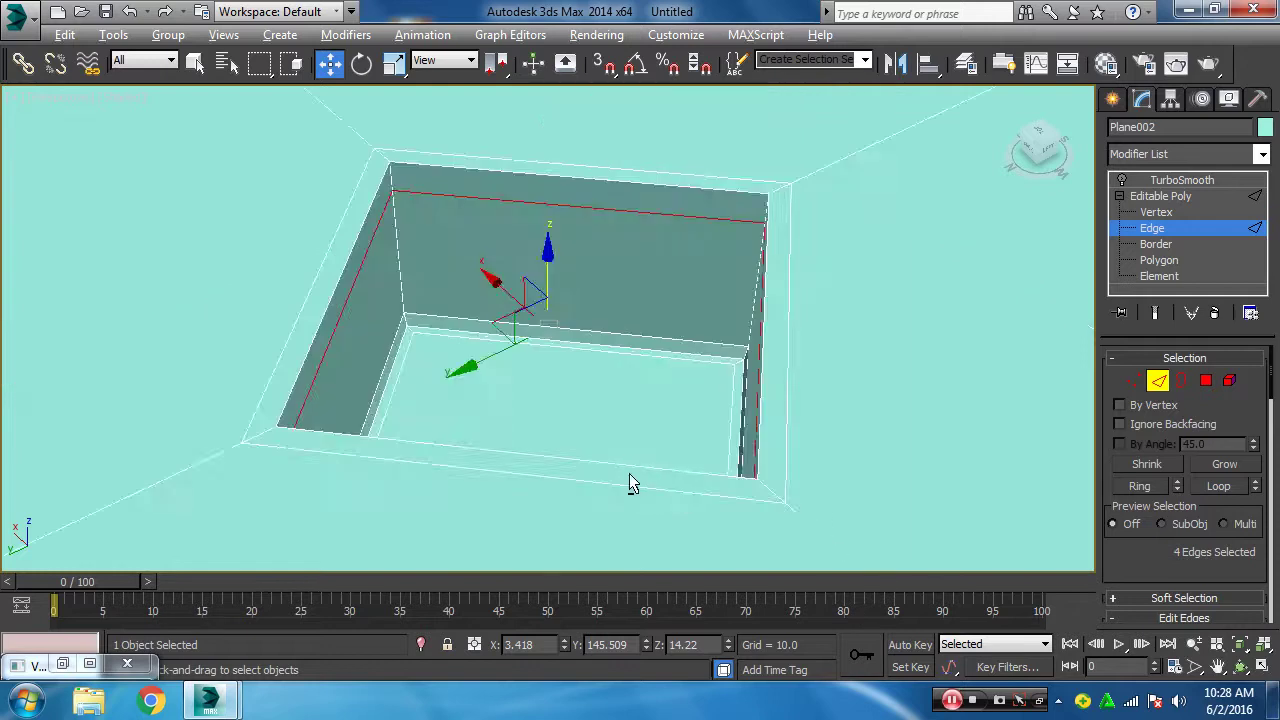
middle_click_drag(629, 473, 650, 400, "alt")
scroll(605, 413, "up", 1)
scroll(605, 413, "up", 1)
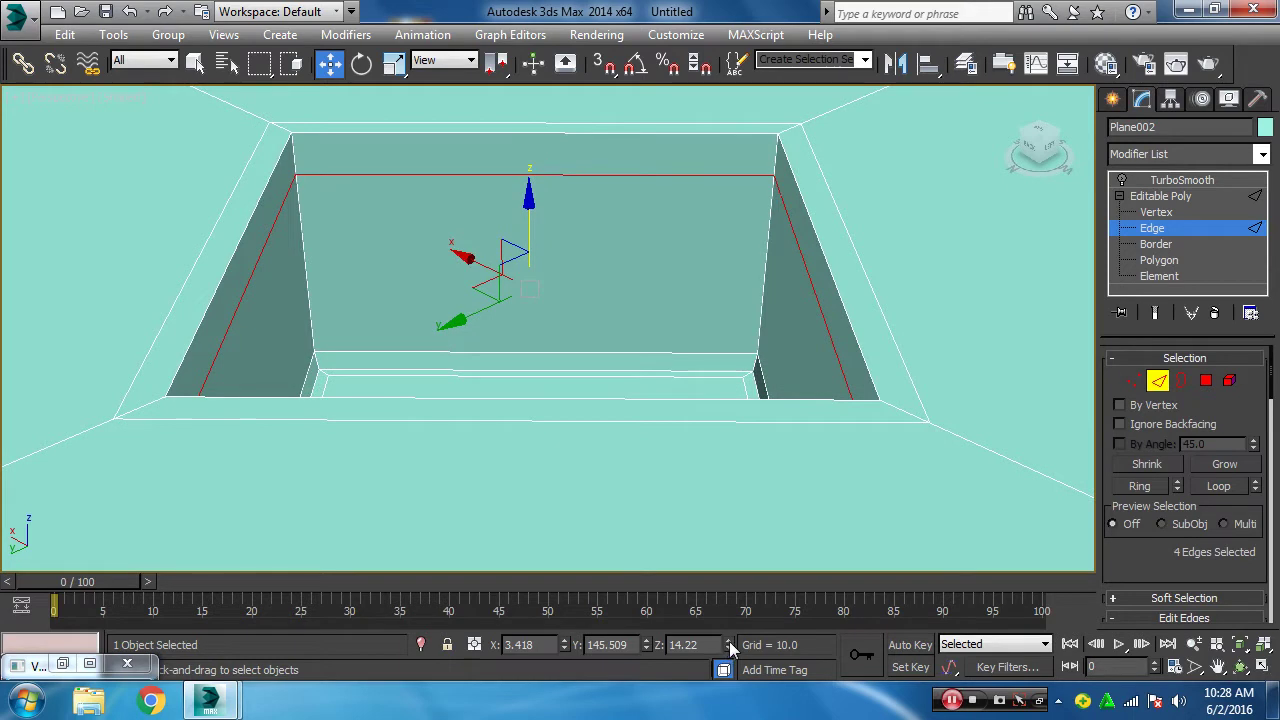
left_click_drag(728, 638, 725, 622)
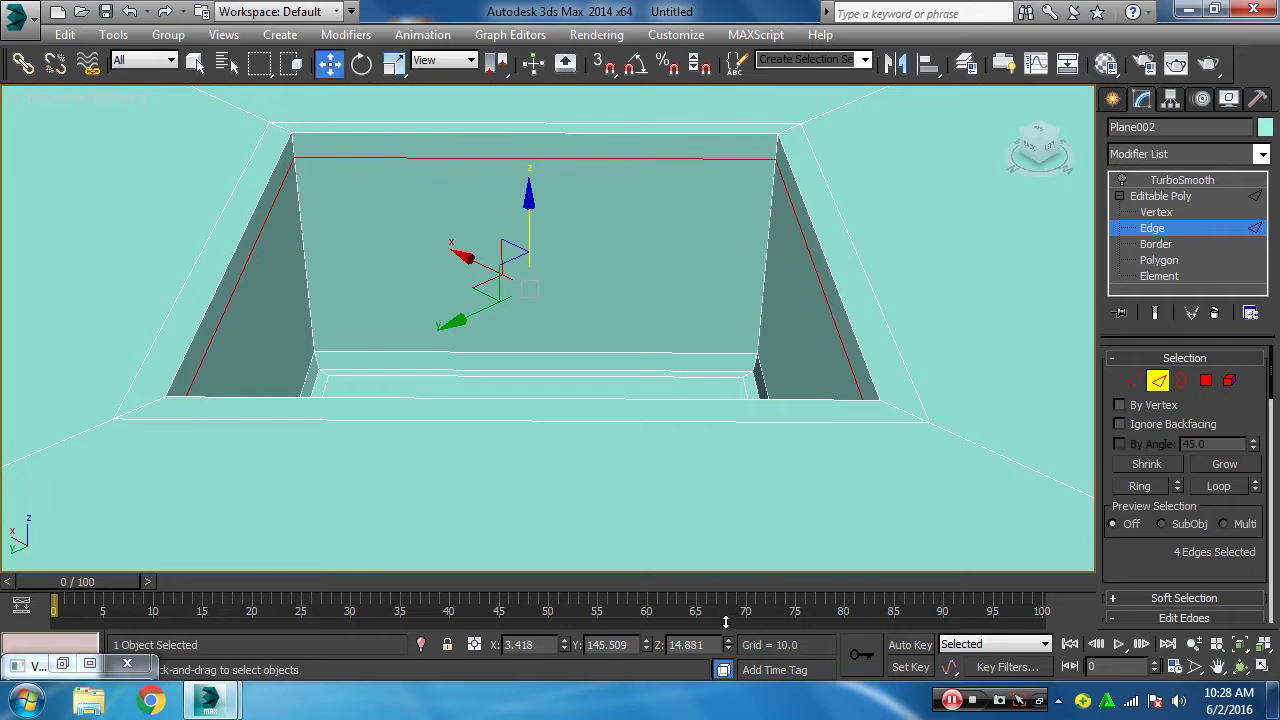
left_click_drag(725, 622, 724, 620)
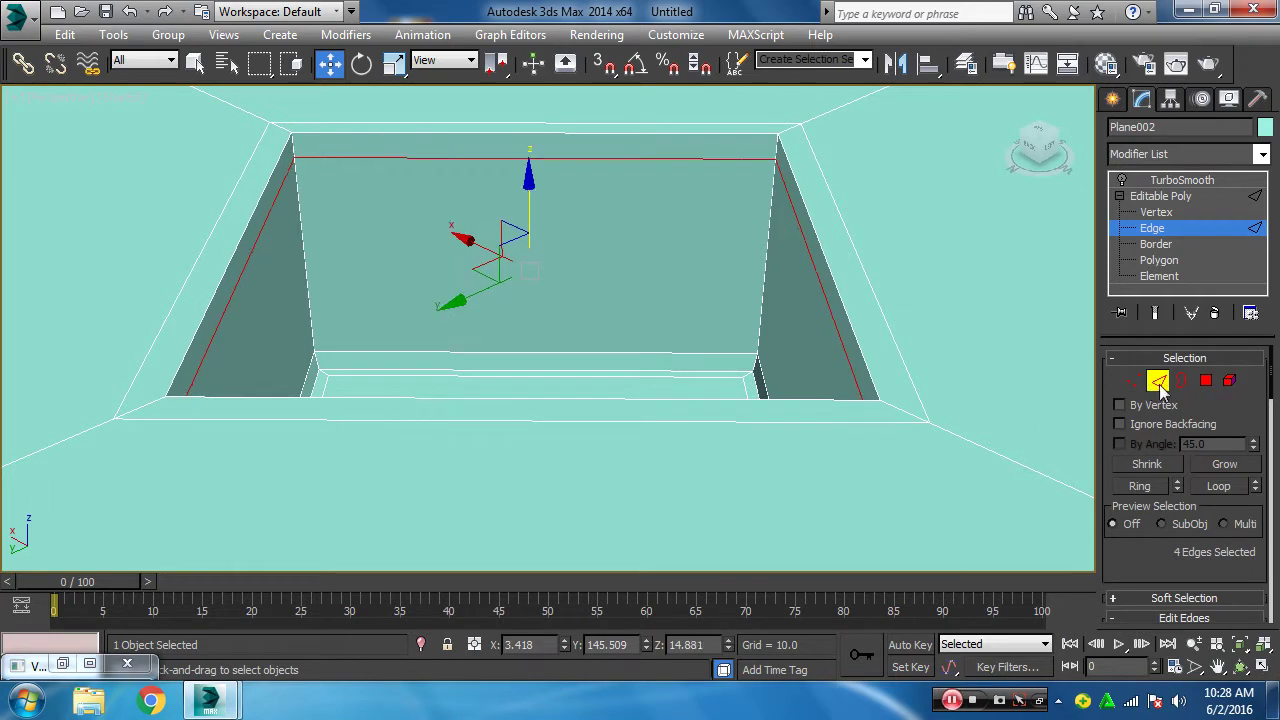
left_click(1160, 196)
- Turn on Plane002's TurboSmooth and set Iterations to 3
left_click(1181, 181)
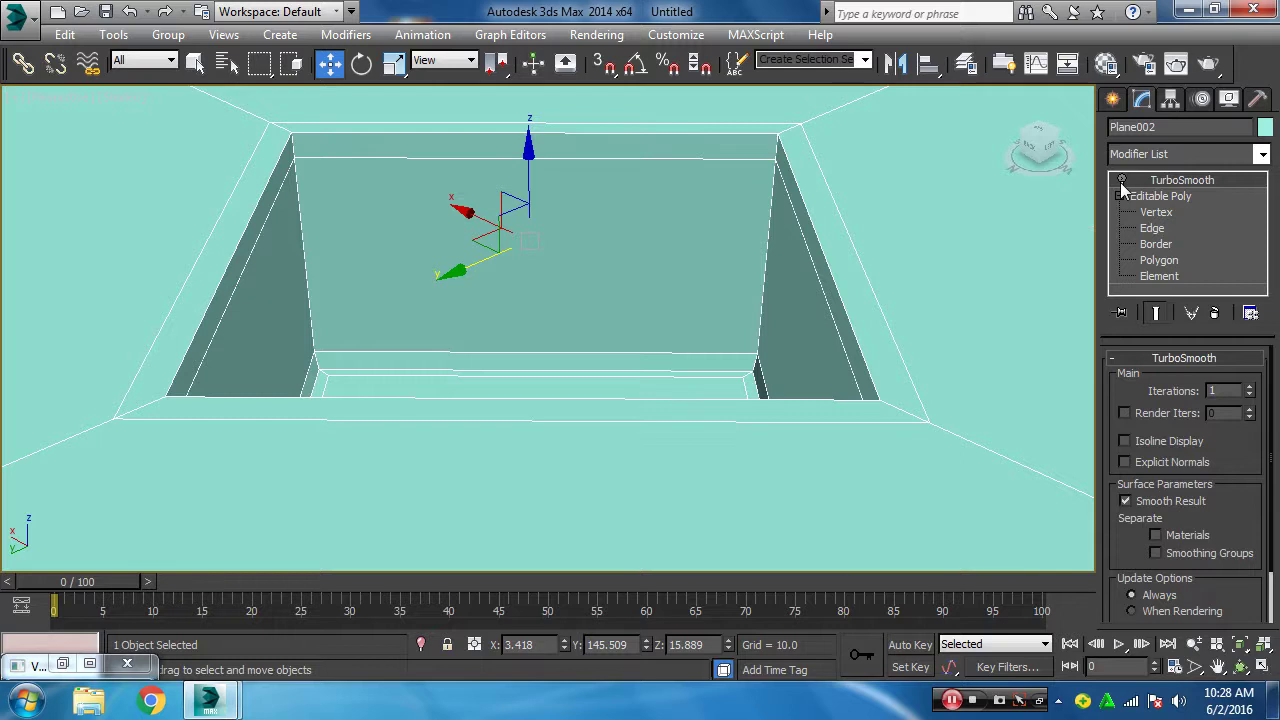
left_click(1120, 182)
left_click(1249, 388)
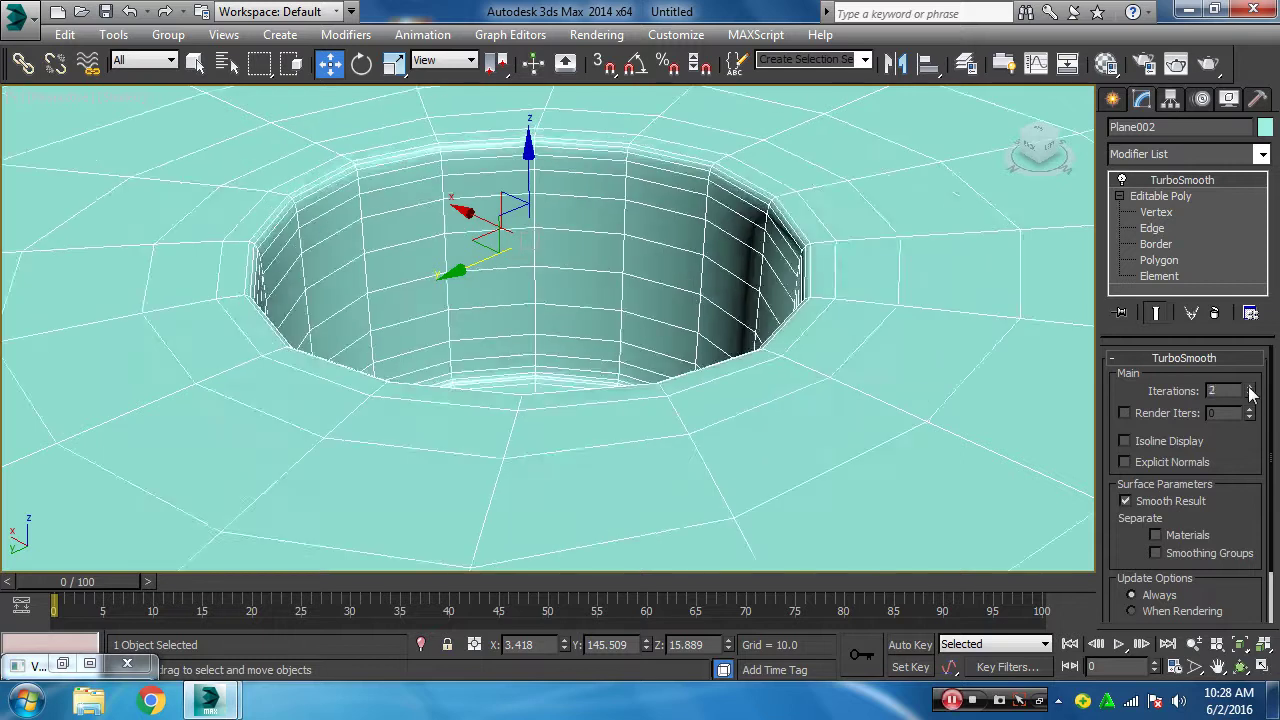
left_click(1249, 388)
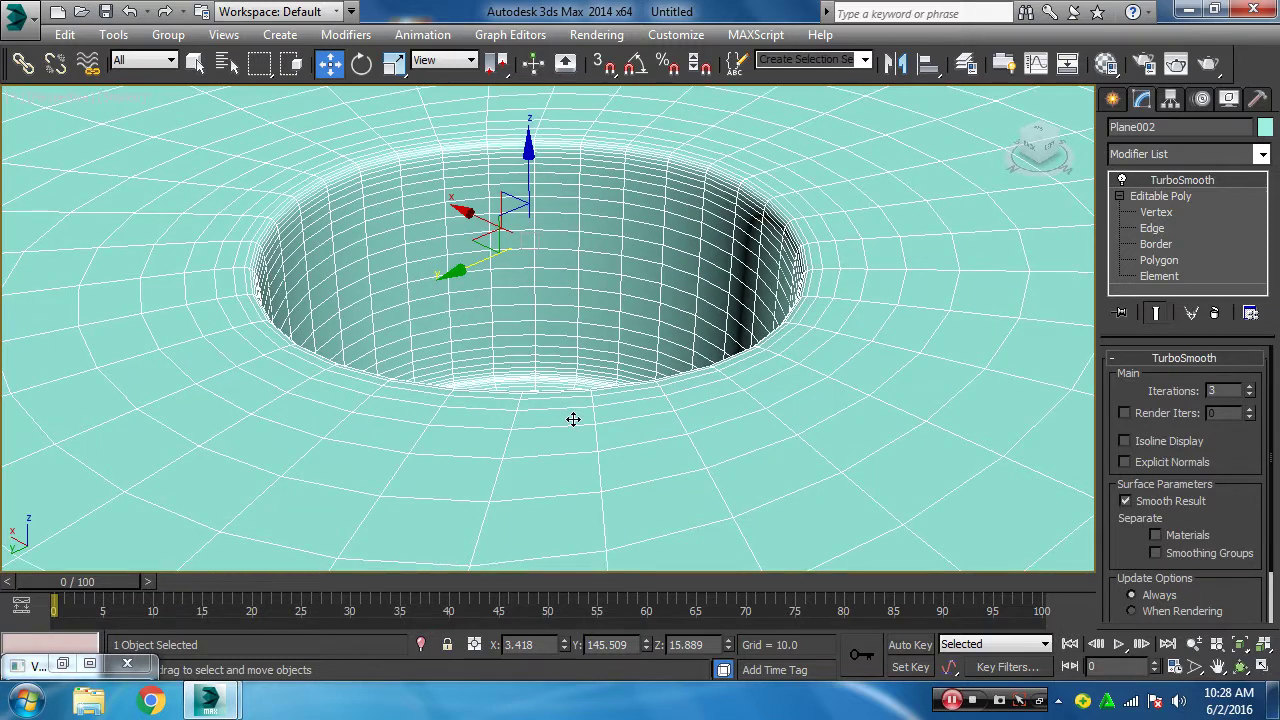
scroll(603, 417, "down", 1)
scroll(614, 423, "down", 5)
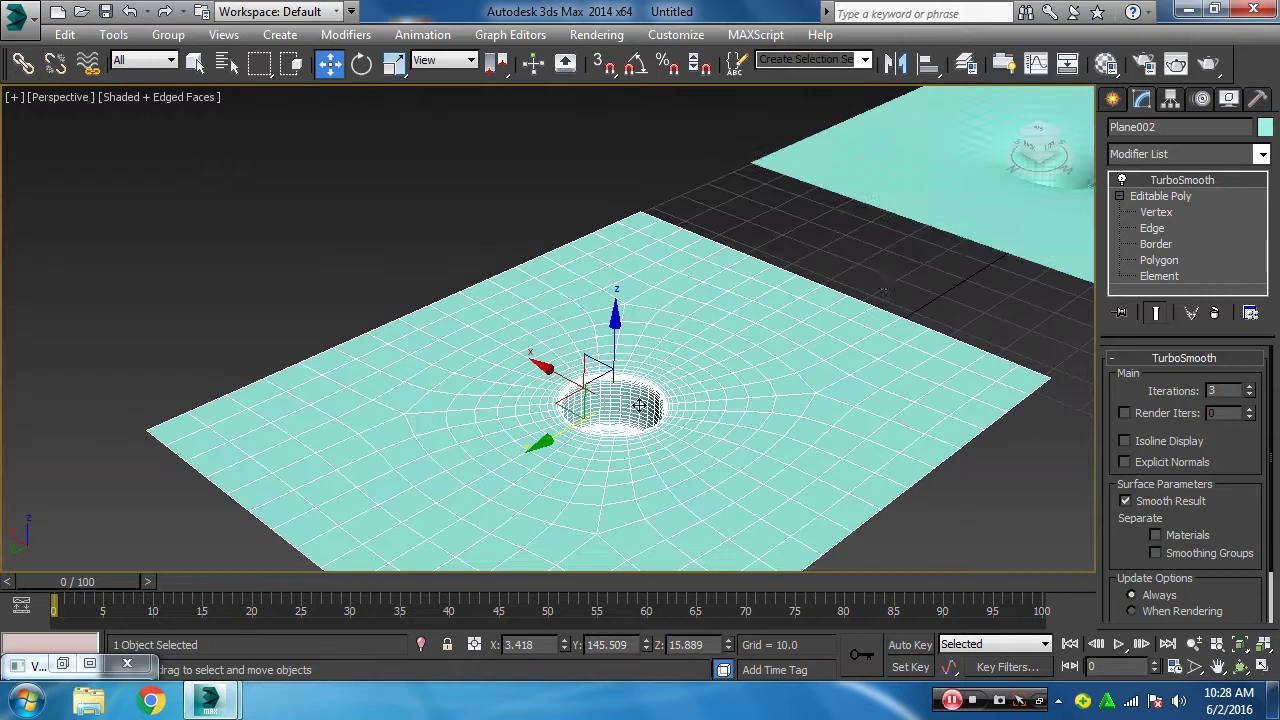
- Inspect the rounded hole, then switch TurboSmooth off to reveal the square pocket
left_click(878, 276)
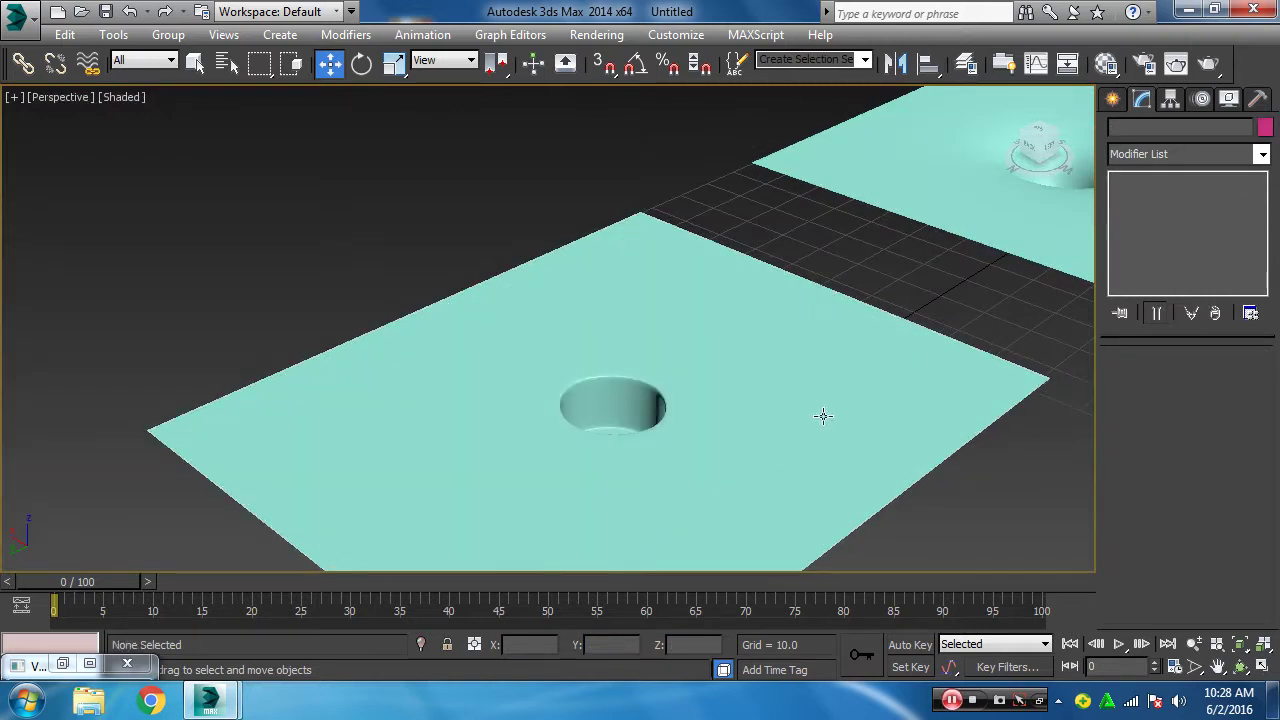
mouse_move(820, 417)
middle_mouse_down()
mouse_move(471, 499)
mouse_move(481, 466)
middle_mouse_up()
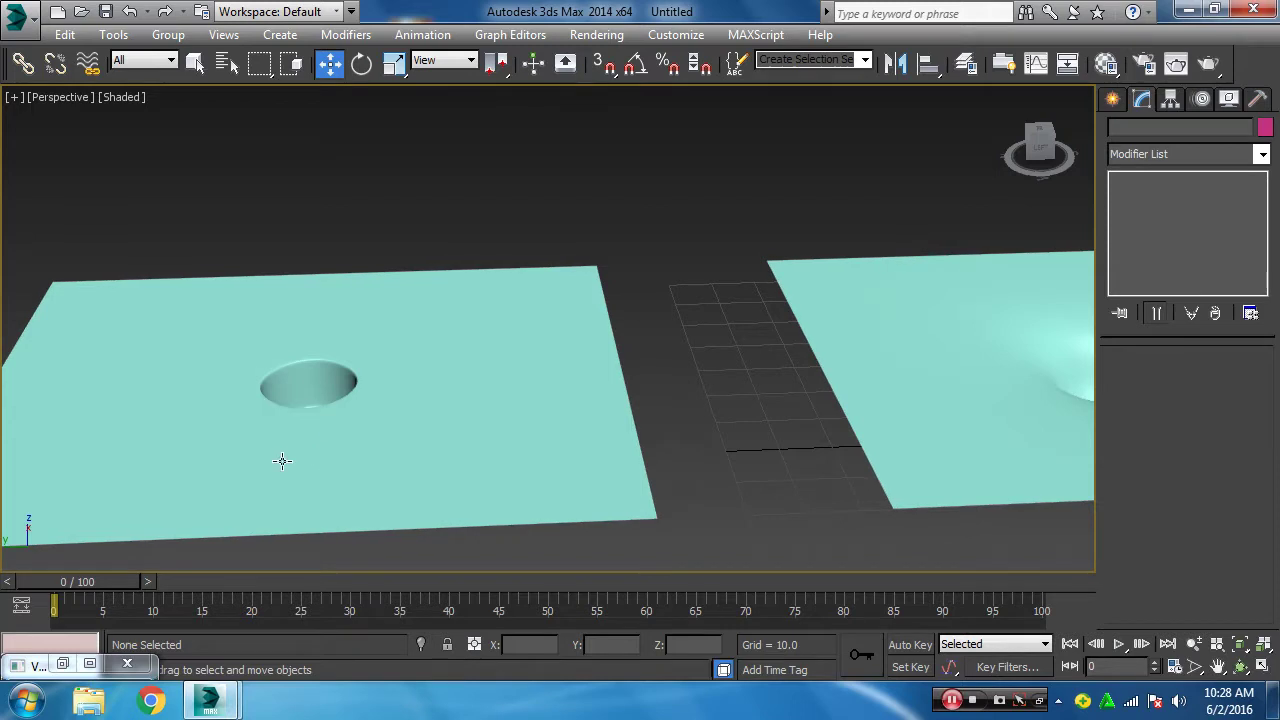
middle_click_drag(321, 412, 323, 451, "alt")
scroll(320, 317, "up", 3)
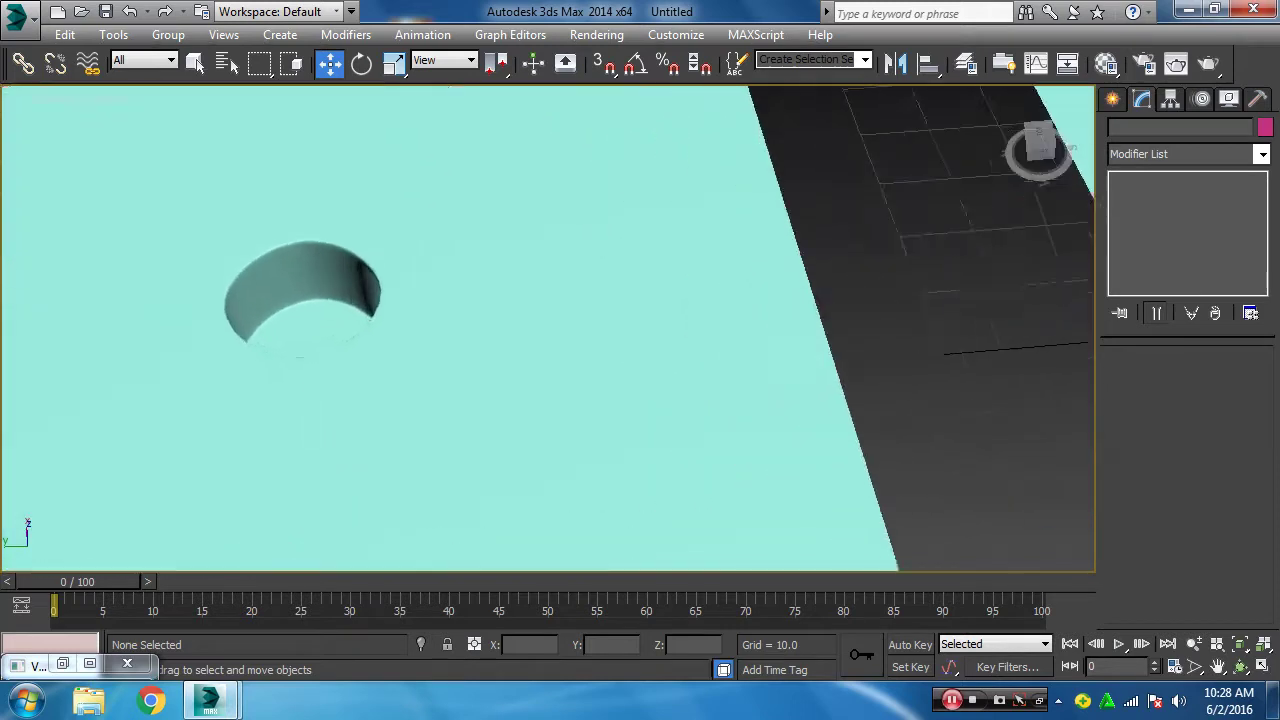
middle_click_drag(320, 317, 603, 477)
scroll(603, 477, "up", 2)
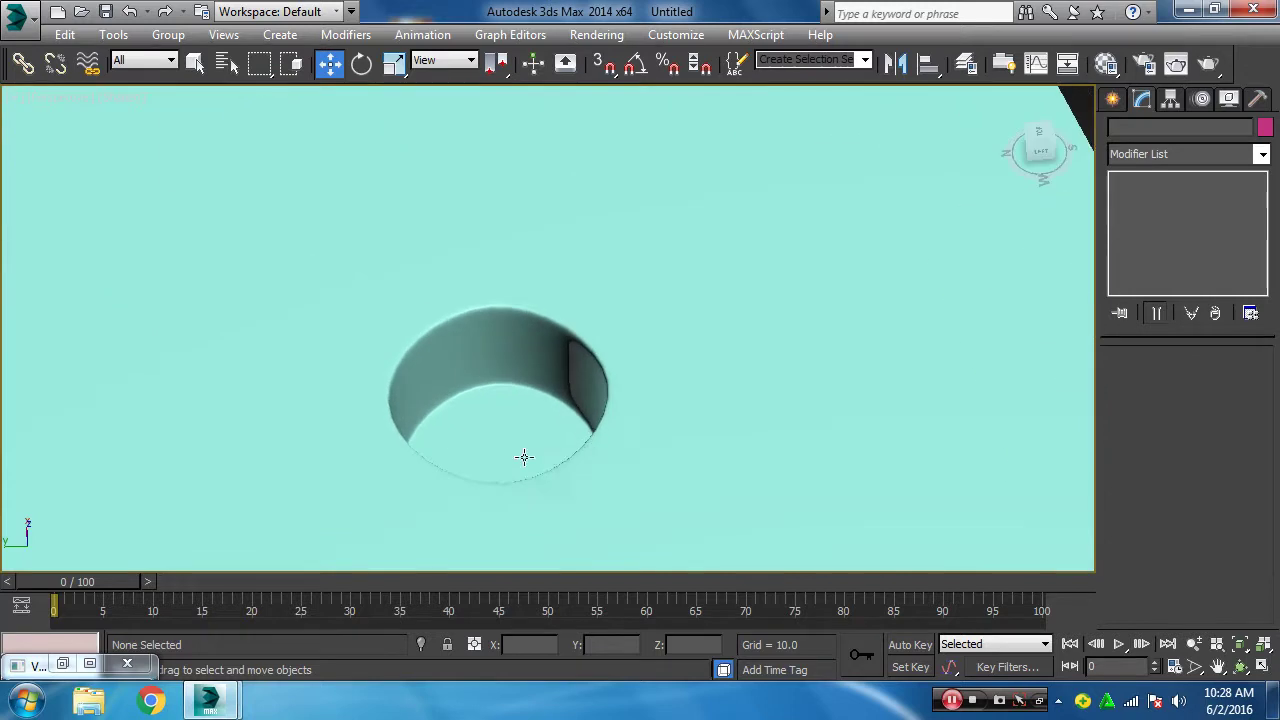
middle_click_drag(523, 457, 466, 469, "alt")
left_click(466, 469)
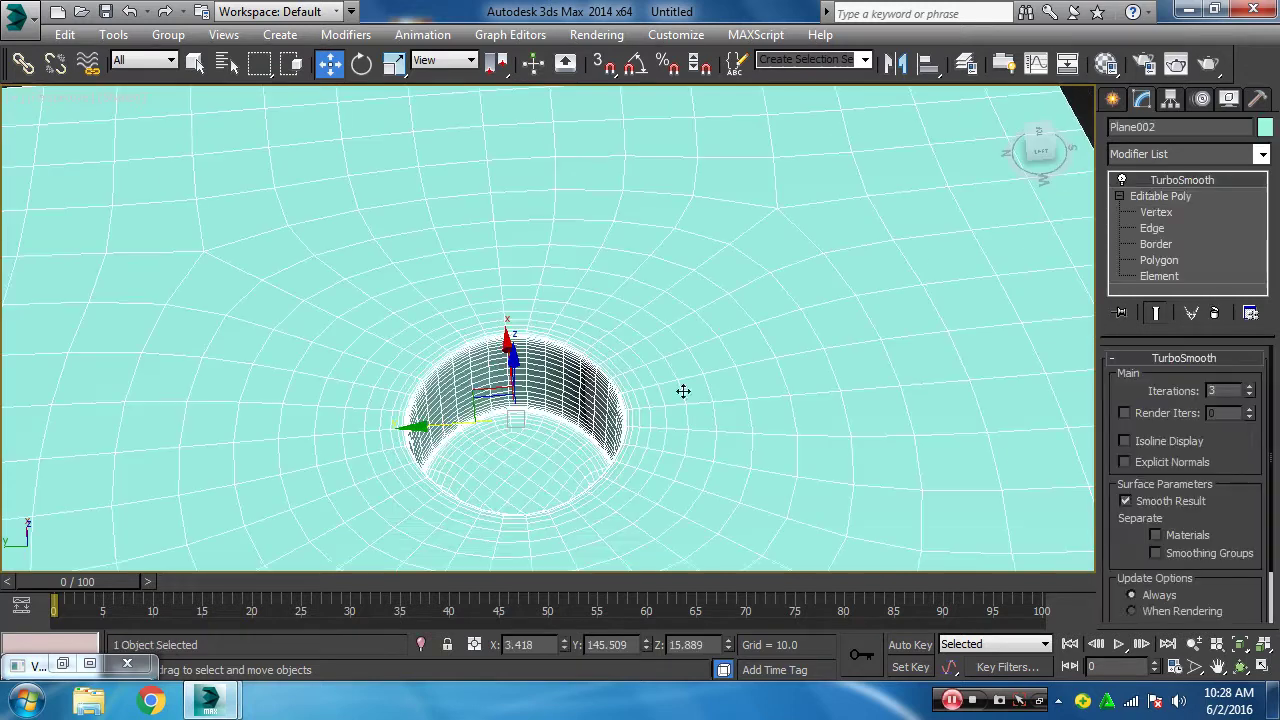
left_click(1121, 180)
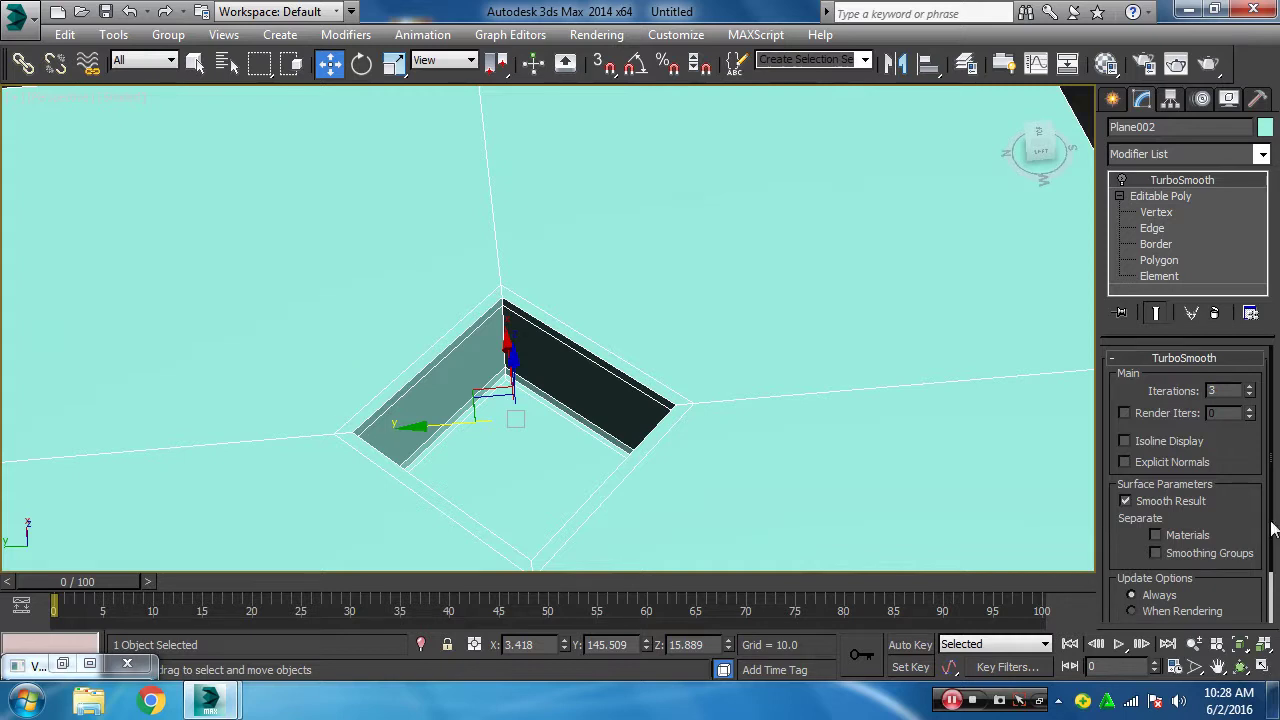
- At Vertex level with Show End Result, select the hole's corner vertices and re-enable TurboSmooth
left_click(1156, 212)
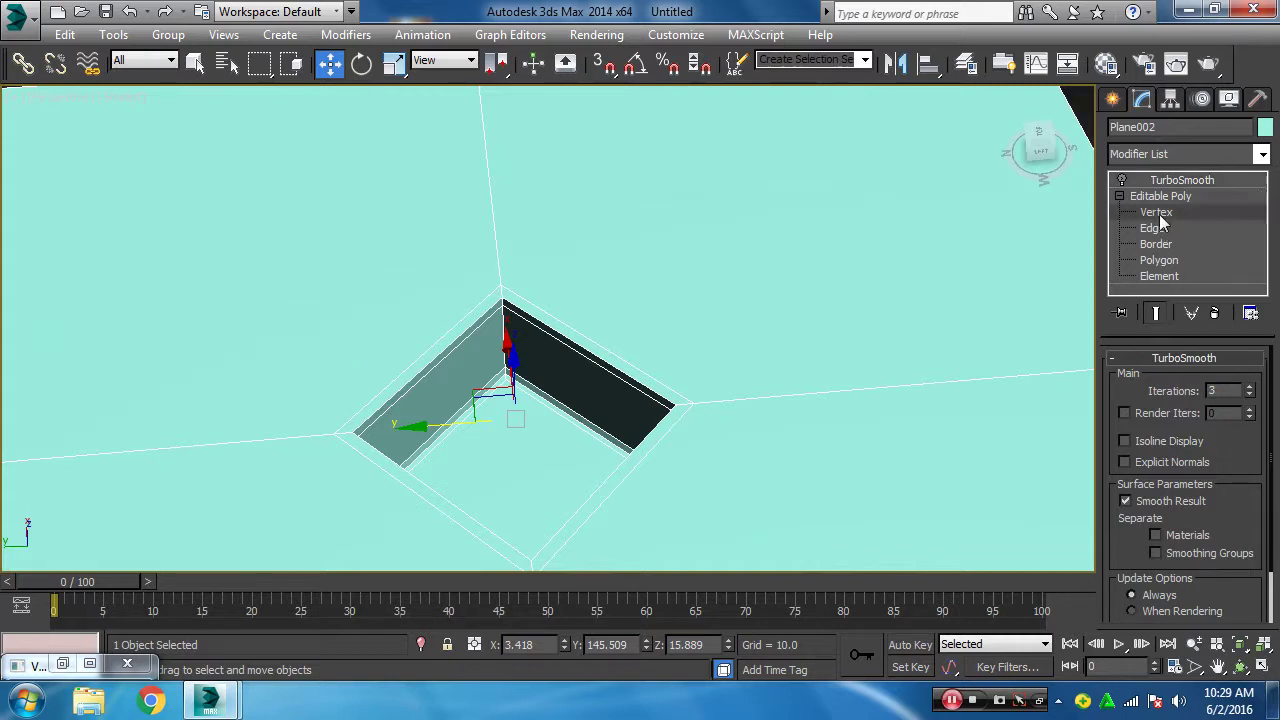
left_click(1155, 313)
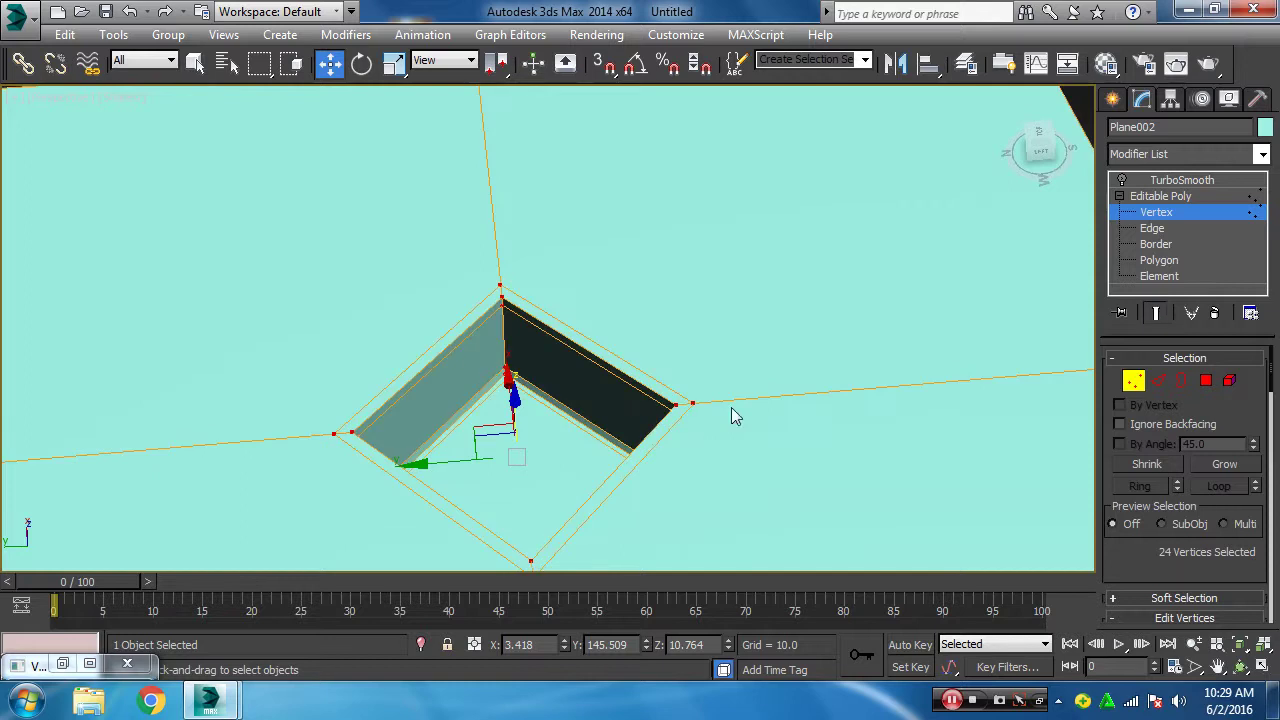
left_click_drag(484, 270, 563, 428)
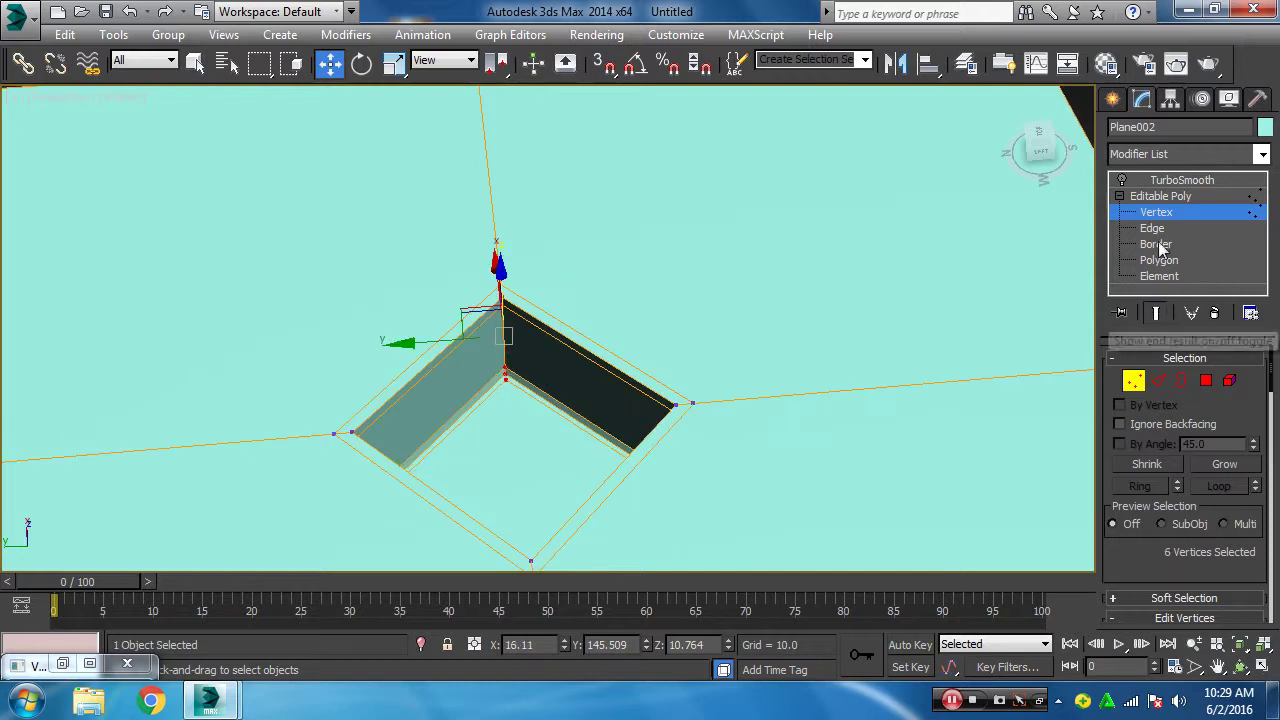
left_click(1121, 180)
- Move the corner vertices outward along X into a teardrop hole and render the view
middle_click_drag(416, 292, 457, 332, "alt")
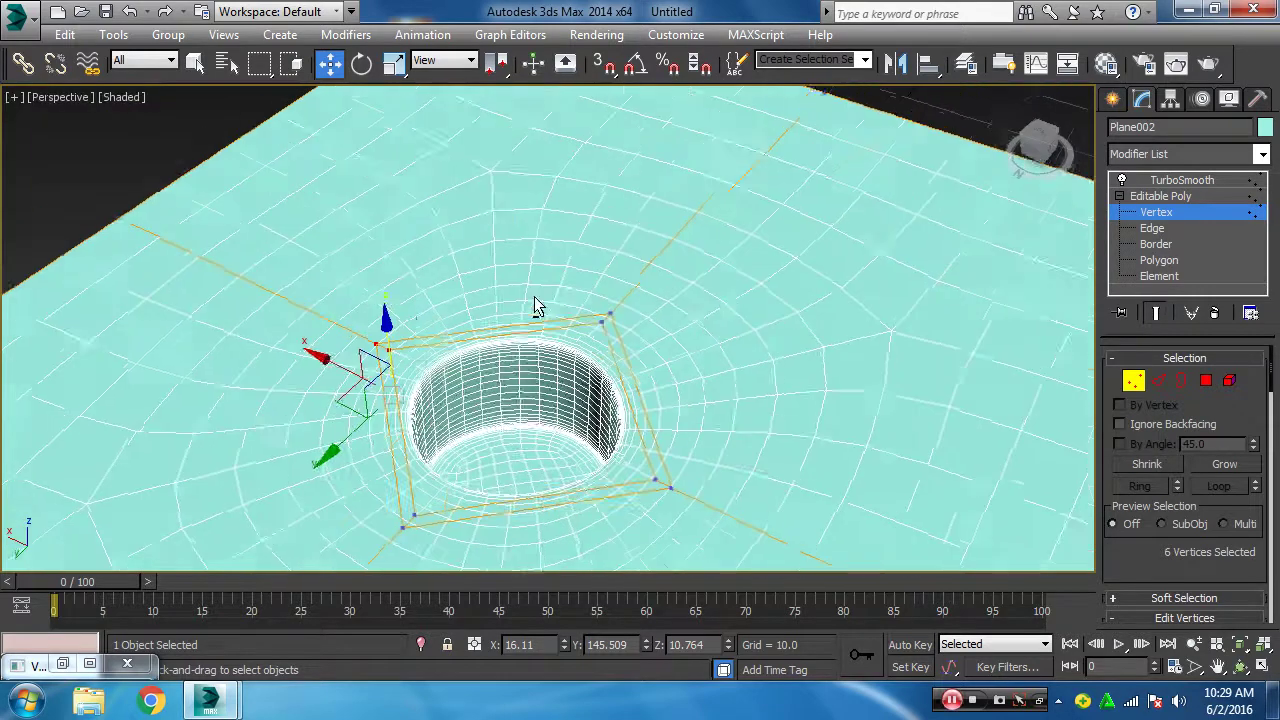
left_click_drag(308, 364, 159, 270)
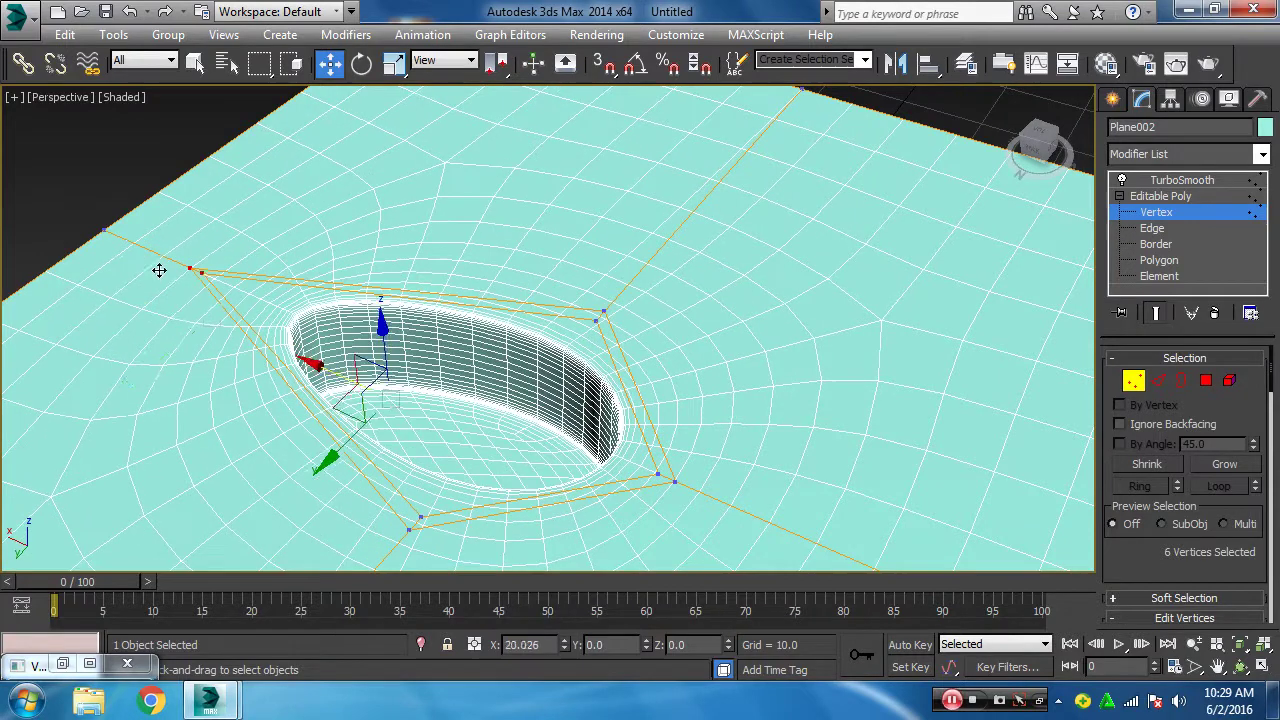
mouse_move(159, 270)
middle_mouse_down("alt")
mouse_move(369, 436)
mouse_move(349, 481)
mouse_move(274, 438)
mouse_move(222, 440)
mouse_move(228, 450)
middle_mouse_up("alt")
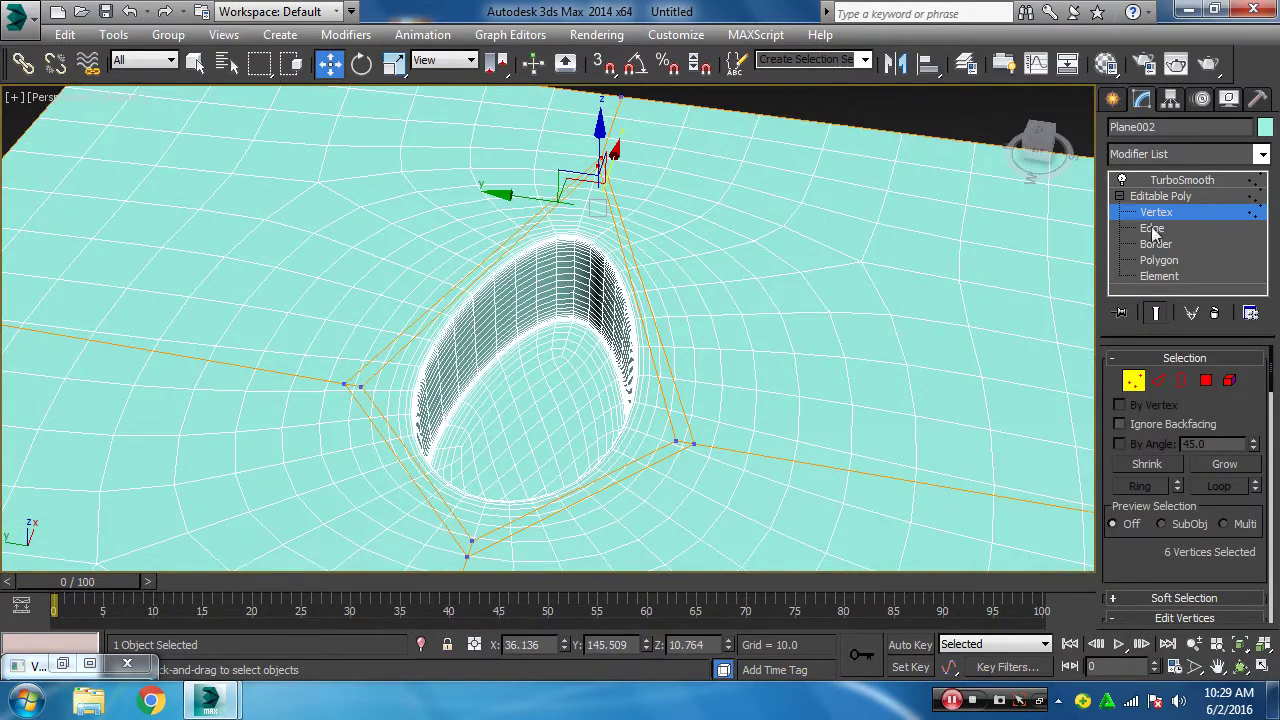
left_click(1212, 62)
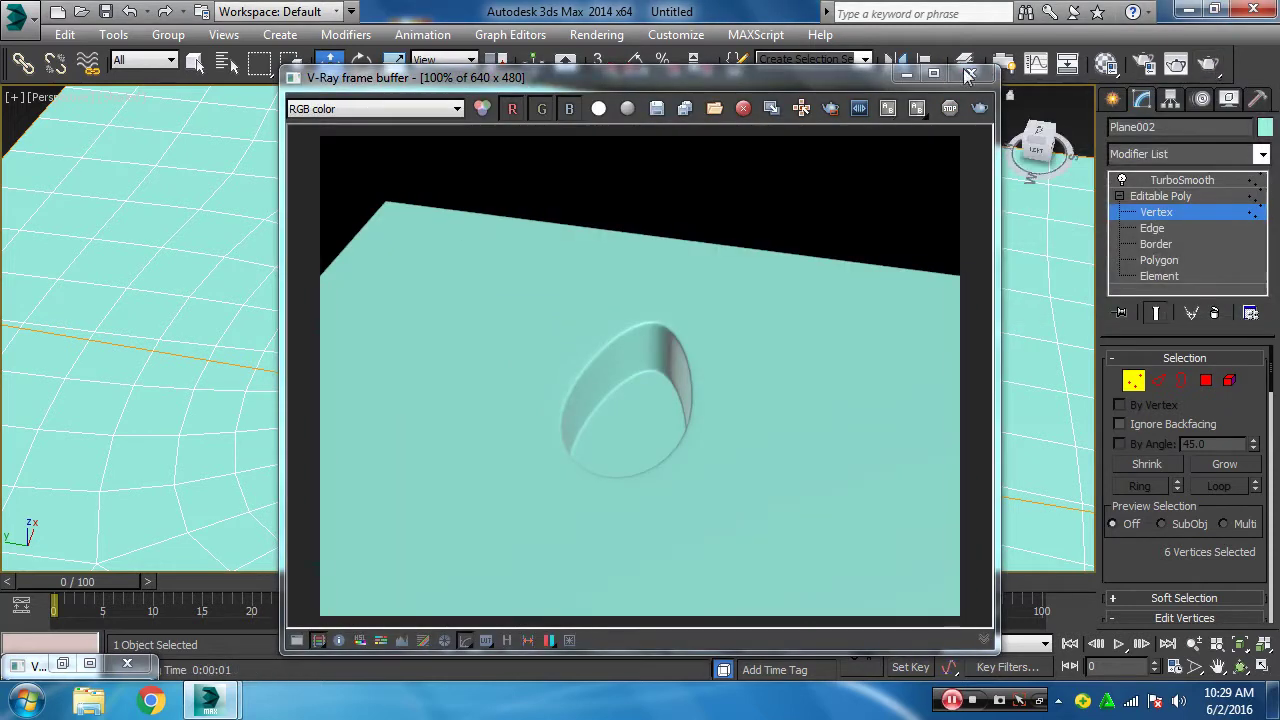
- Close the V-Ray frame buffer, exit Vertex level, pan the view, and show Standard Primitives
left_click(476, 314)
mouse_move(476, 314)
middle_mouse_down("alt")
mouse_move(609, 366)
mouse_move(466, 391)
mouse_move(503, 277)
mouse_move(536, 340)
middle_mouse_up("alt")
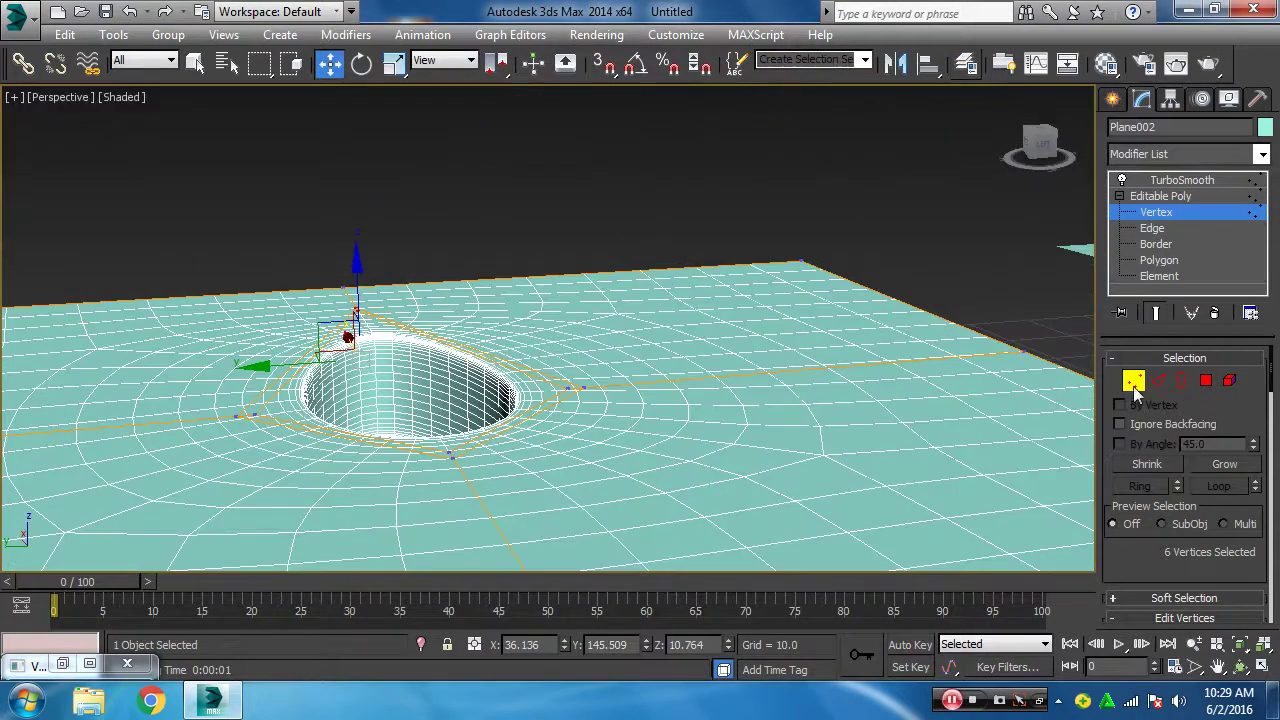
left_click(1134, 381)
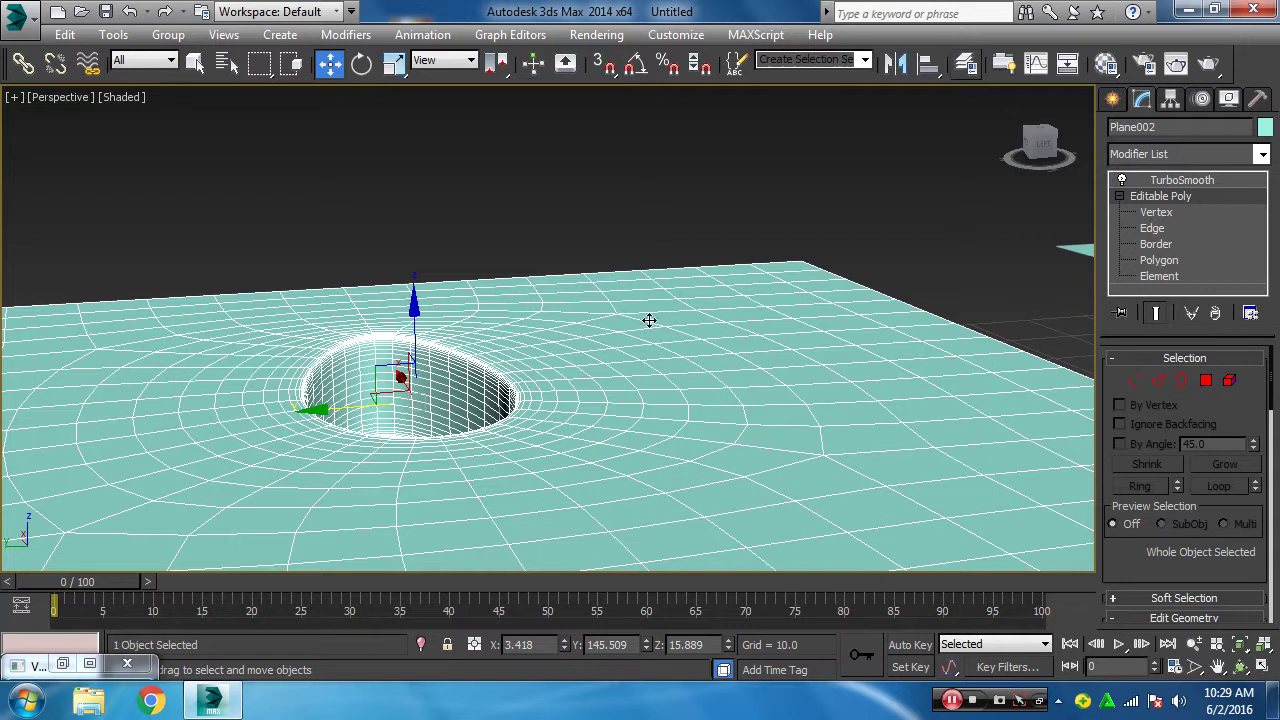
middle_click_drag(649, 320, 690, 230)
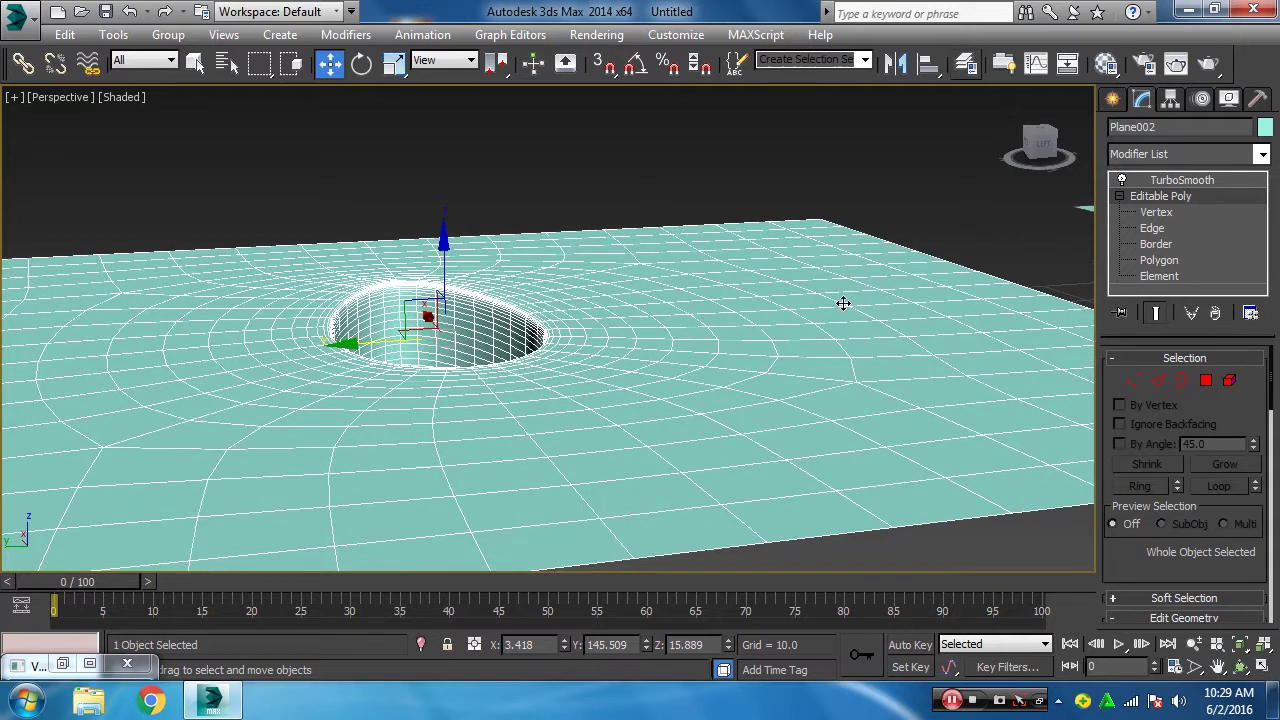
scroll(750, 404, "down", 4)
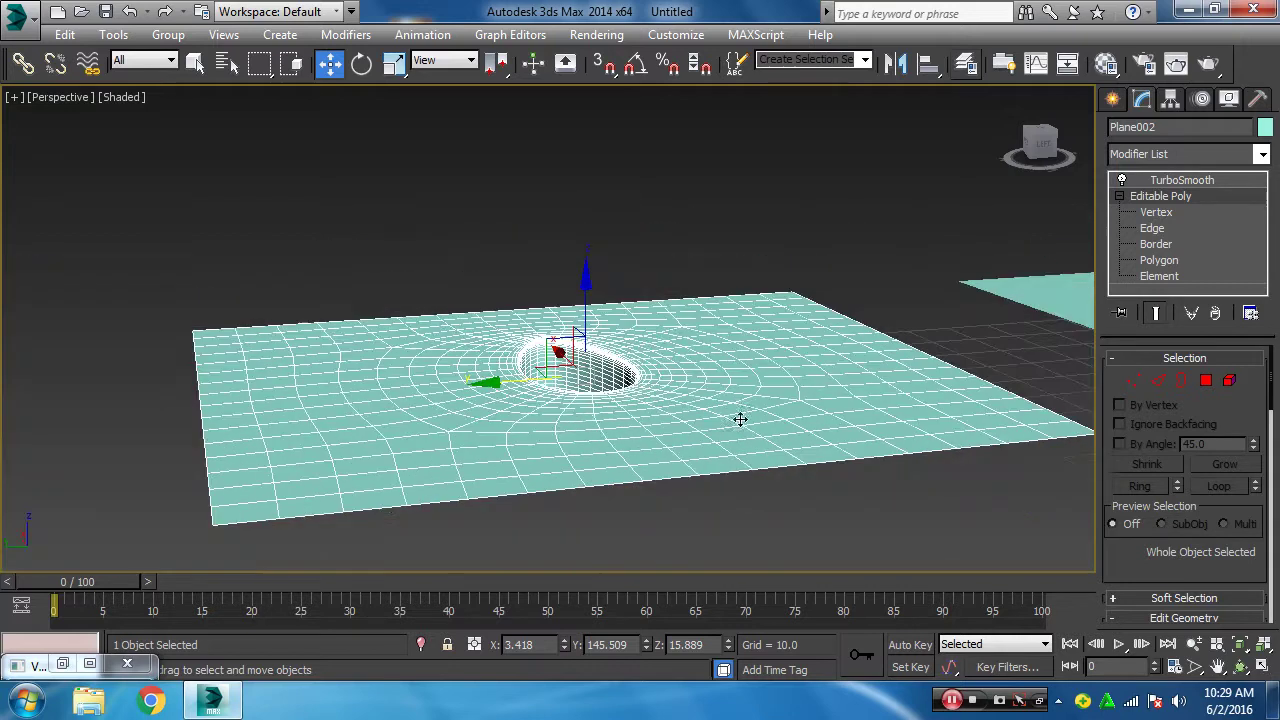
mouse_move(586, 420)
middle_mouse_down()
mouse_move(643, 397)
mouse_move(760, 409)
mouse_move(691, 443)
mouse_move(766, 377)
middle_mouse_up()
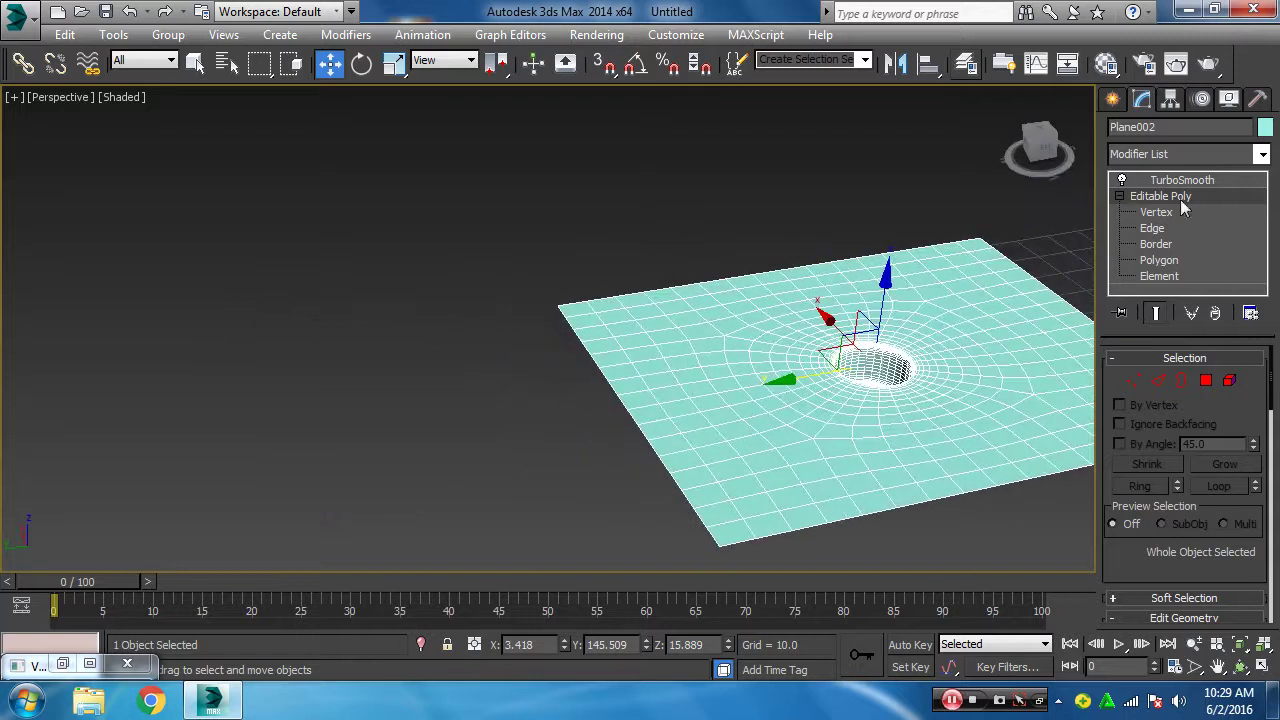
left_click(1110, 100)
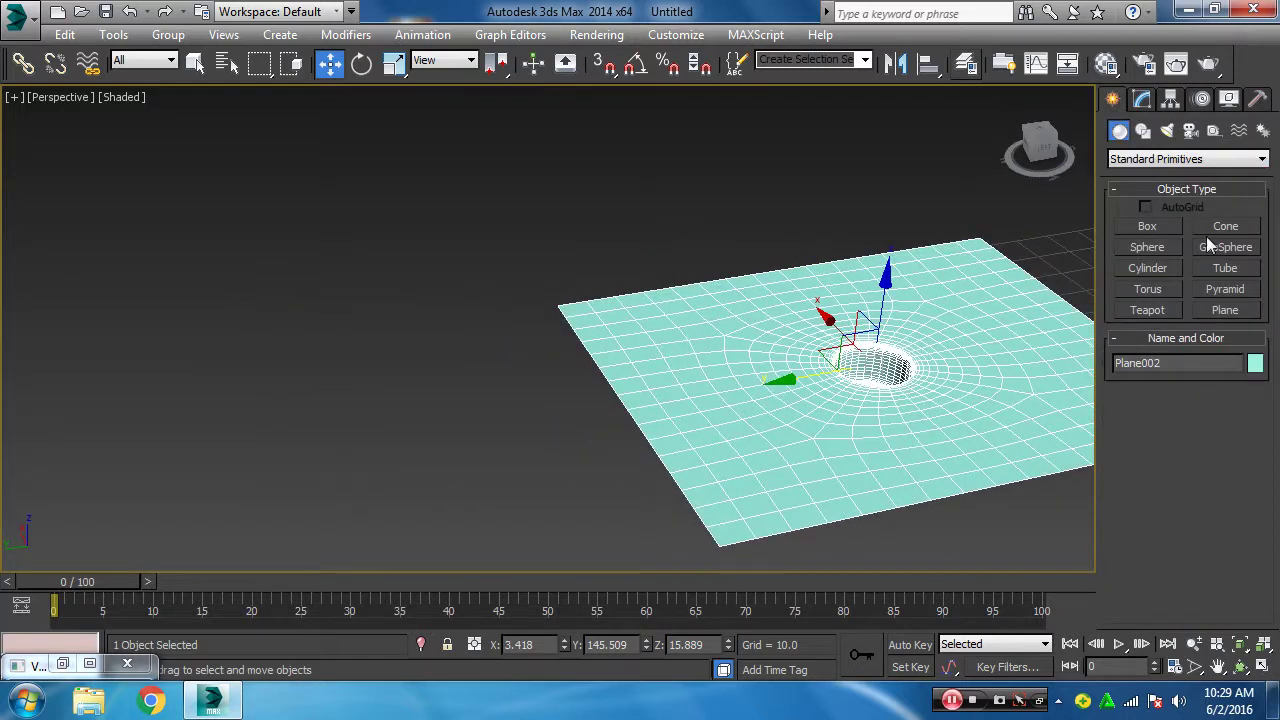
- Draw a yellow plane, 125.606 by 99.664, and give it 2 length and 2 width segments
left_click(1226, 310)
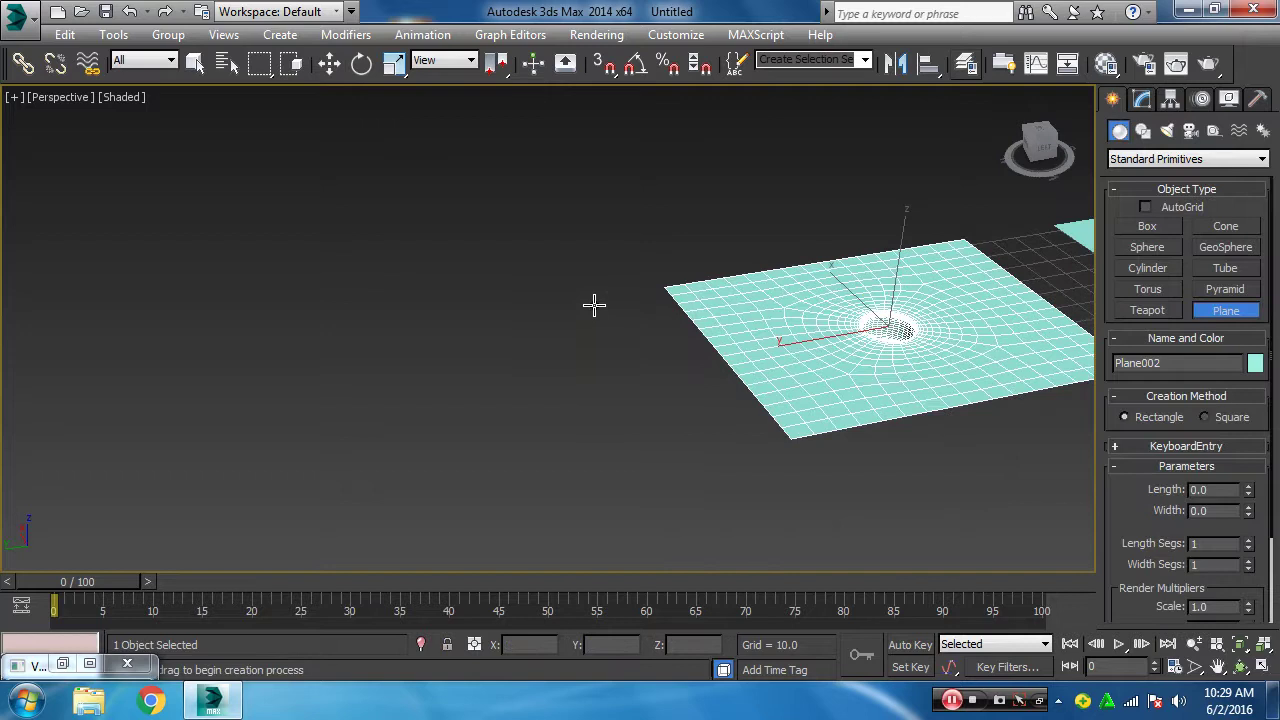
mouse_move(594, 306)
left_mouse_down()
mouse_move(568, 474)
mouse_move(260, 563)
left_mouse_up()
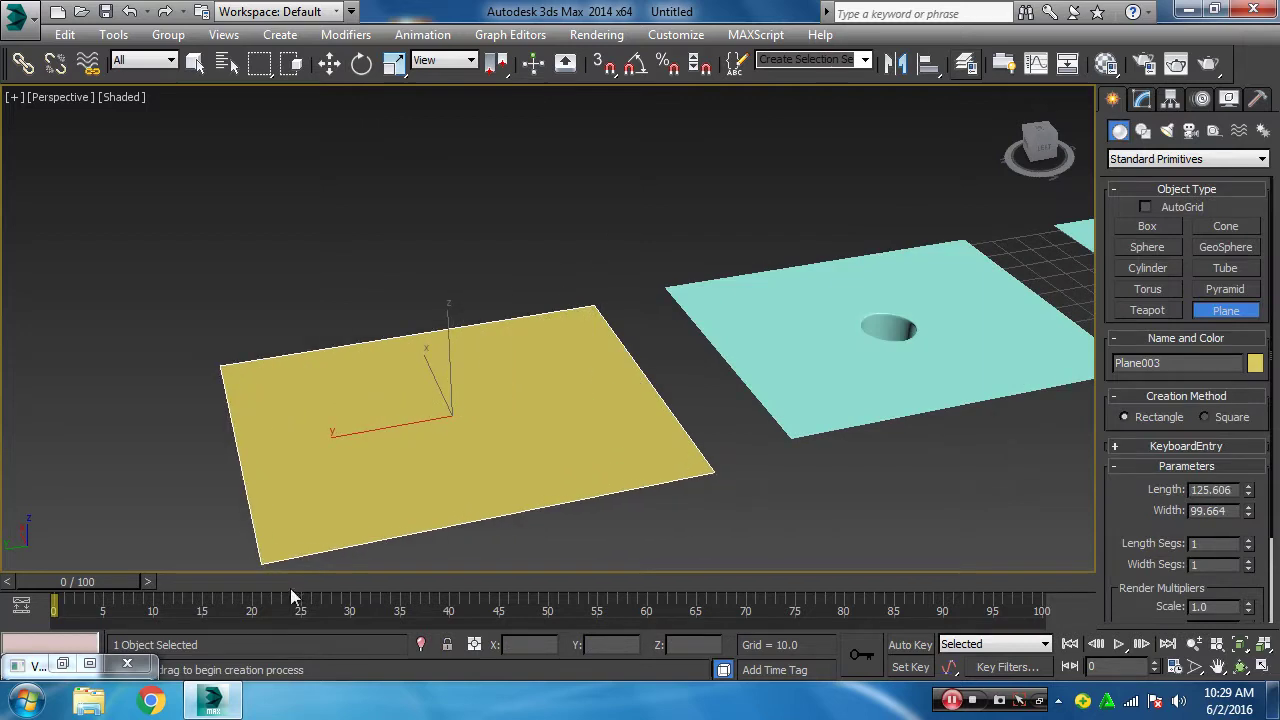
left_click(329, 65)
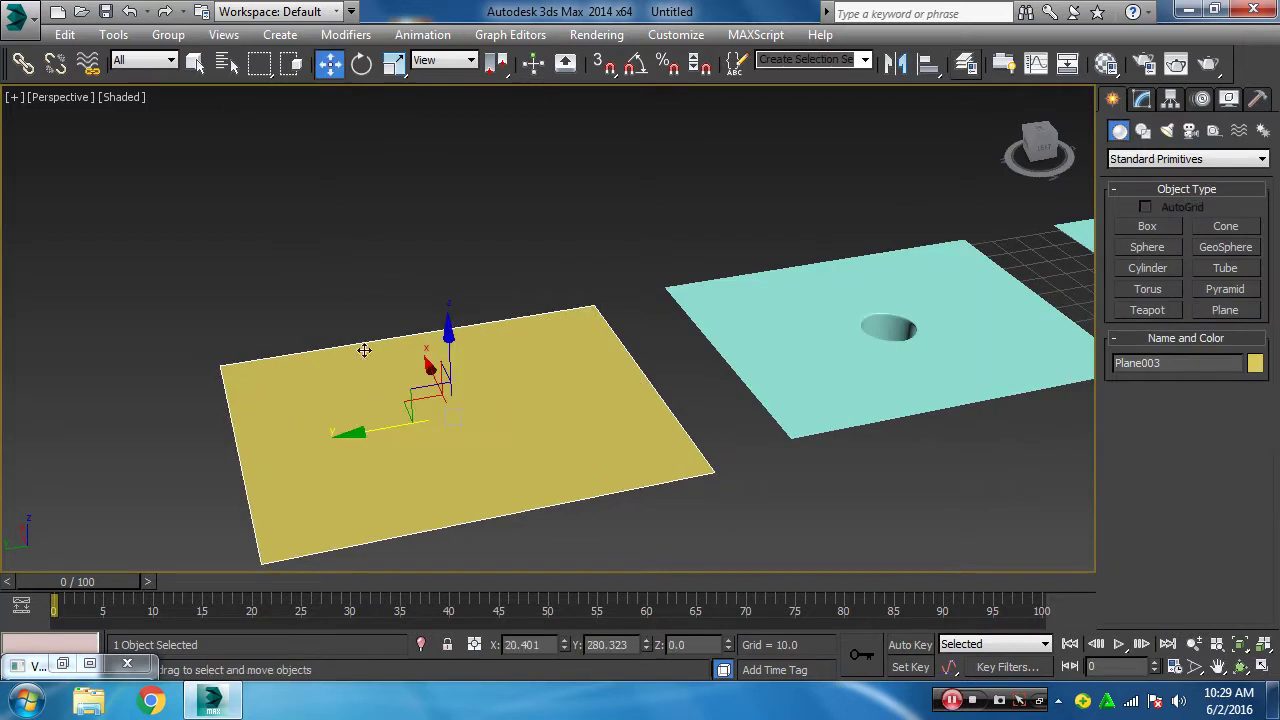
left_click(1143, 100)
left_click(1246, 431)
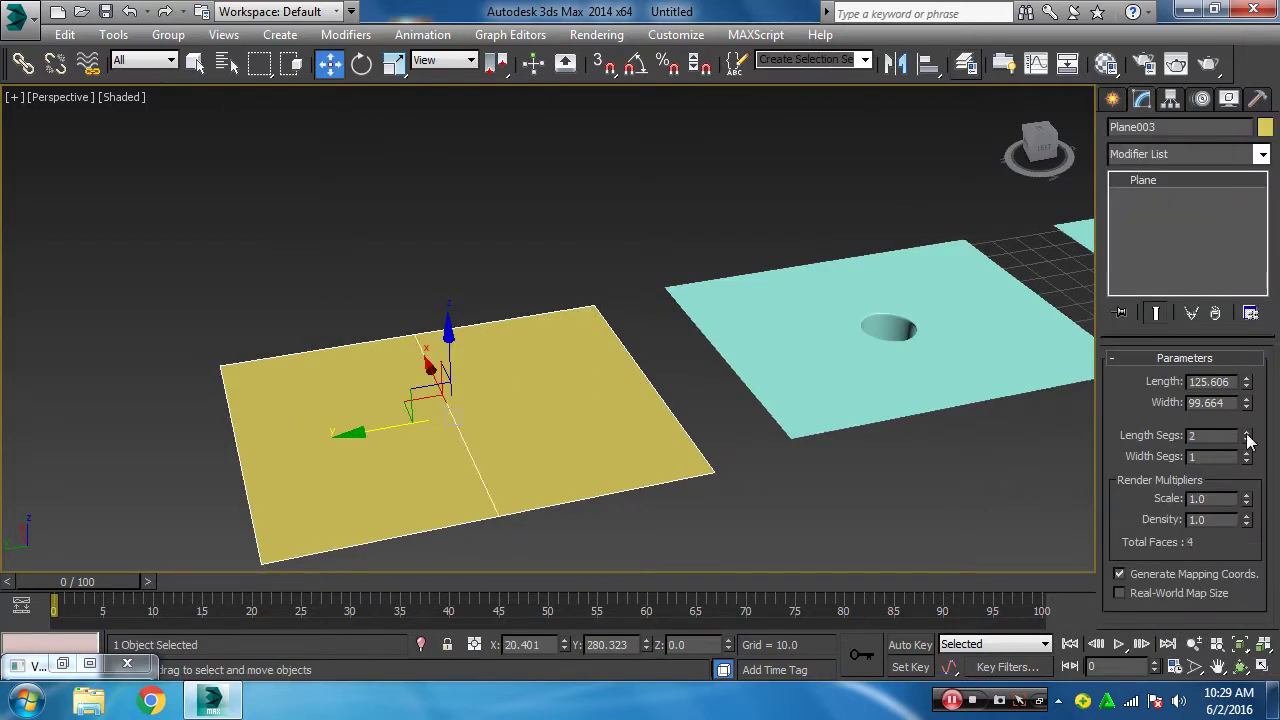
left_click(1246, 453)
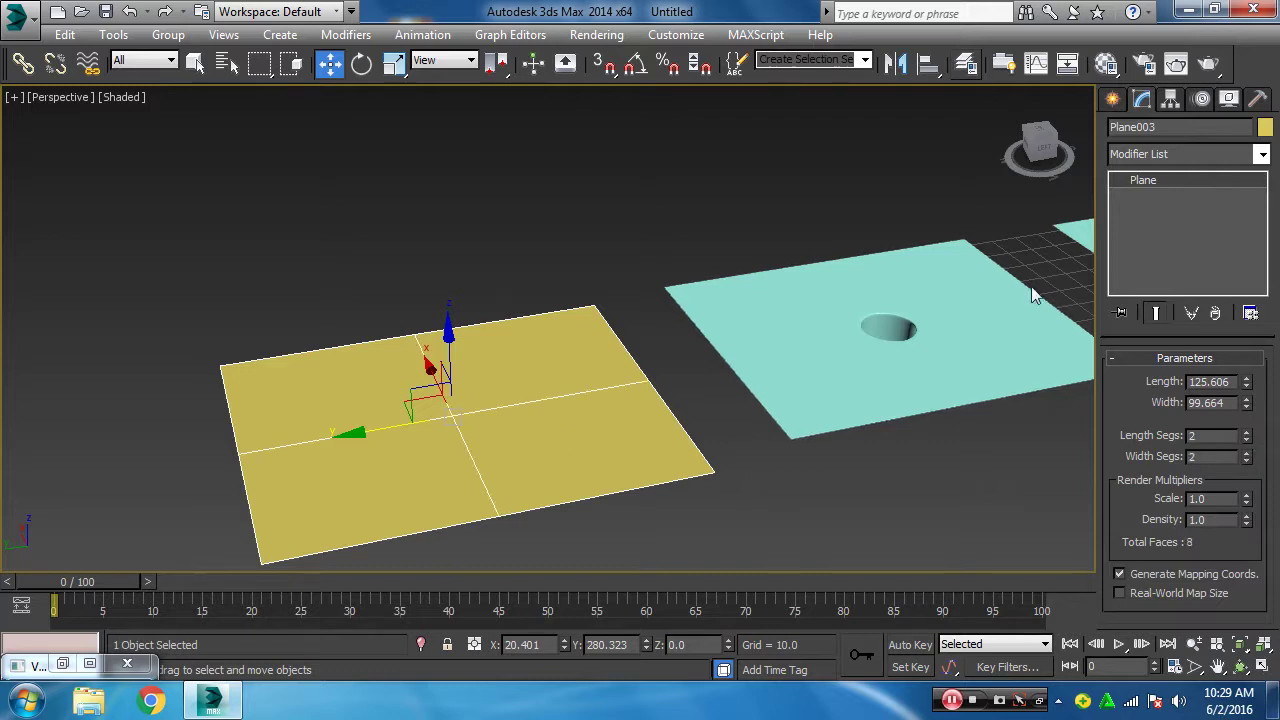
- Raise the yellow plane's length and width segments to 3 each, then return to Create
mouse_move(1029, 286)
middle_mouse_down()
mouse_move(677, 409)
mouse_move(580, 420)
mouse_move(589, 463)
middle_mouse_up()
scroll(589, 463, "up", 2)
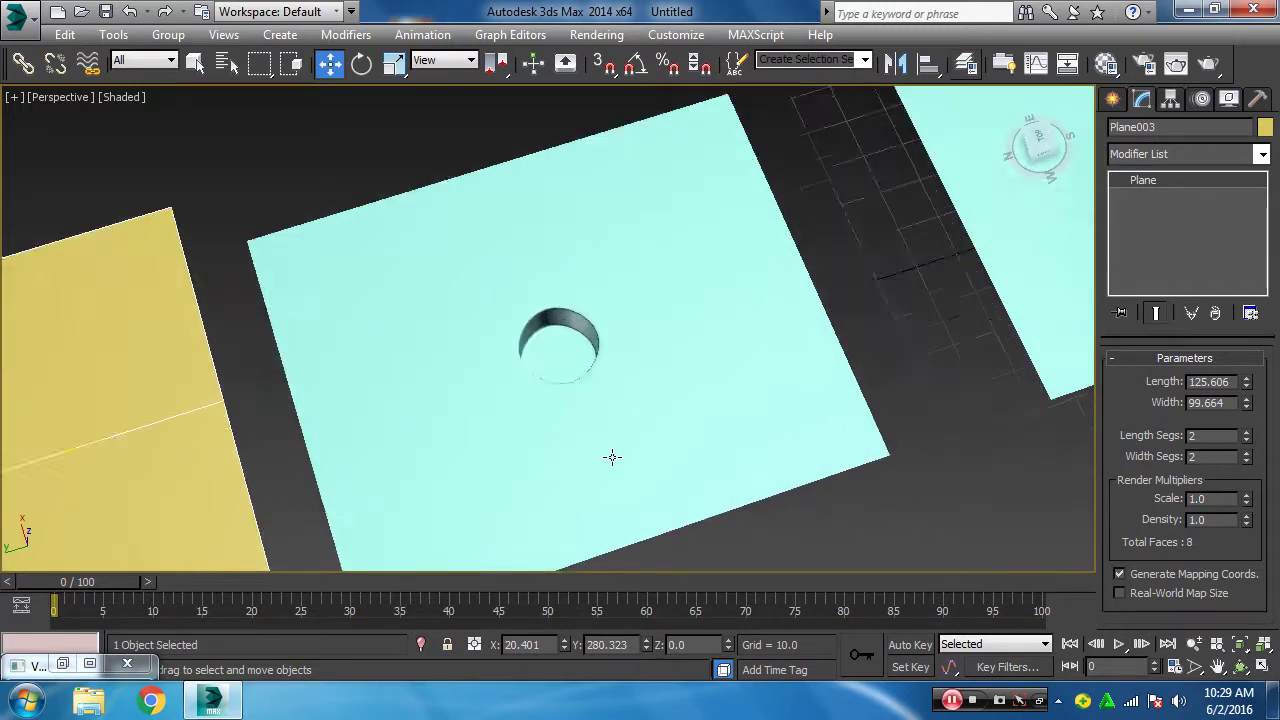
scroll(606, 440, "up", 3)
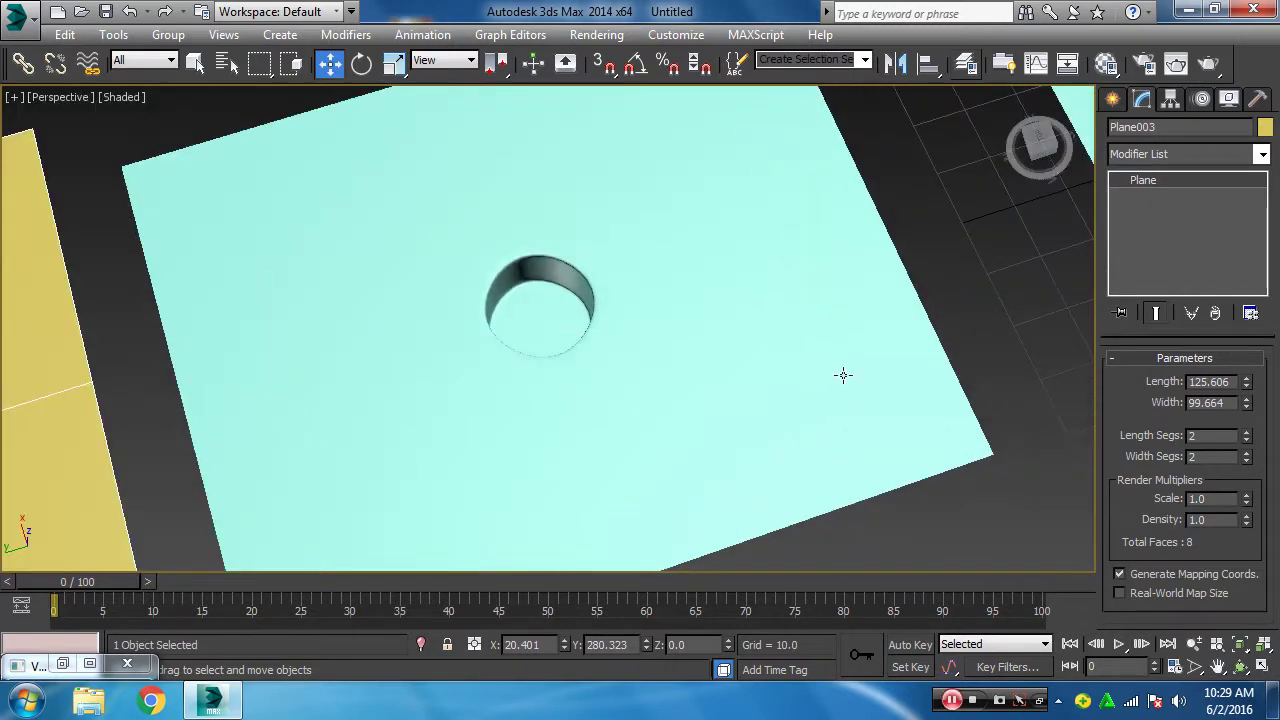
mouse_move(566, 466)
middle_mouse_down()
mouse_move(940, 360)
mouse_move(566, 429)
mouse_move(669, 404)
mouse_move(666, 349)
middle_mouse_up()
scroll(666, 349, "up", 2)
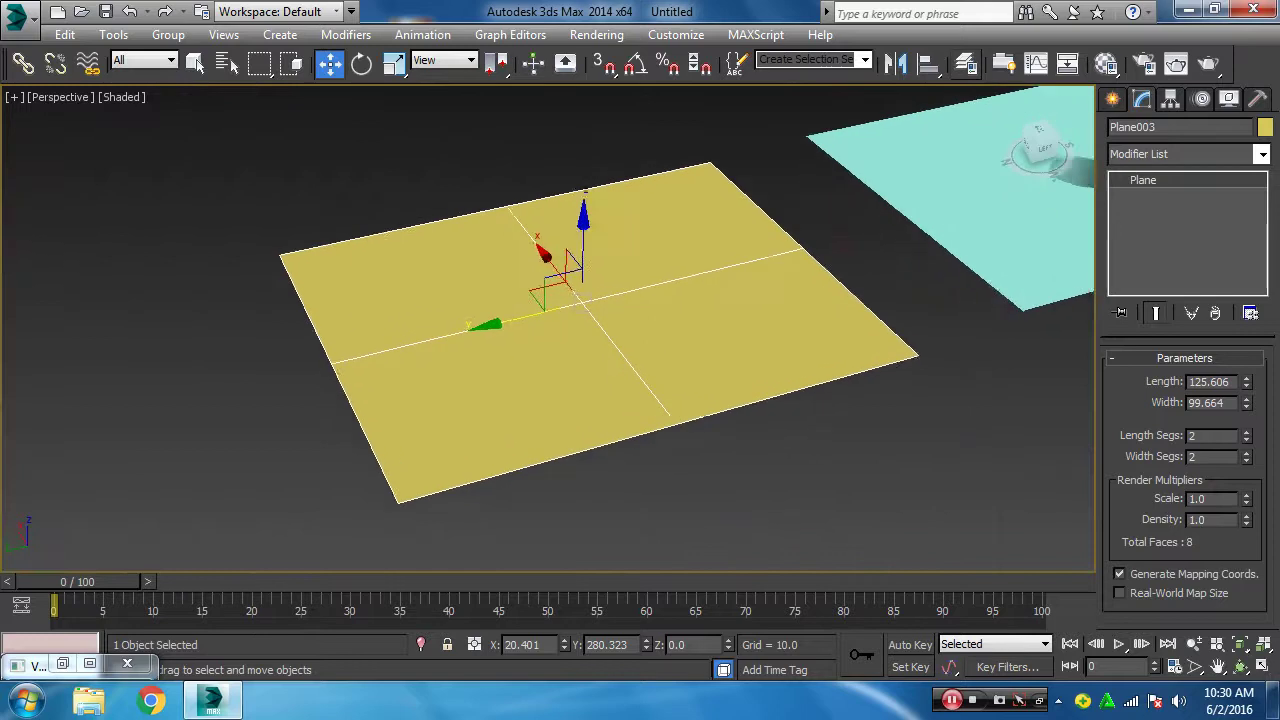
scroll(679, 265, "up", 2)
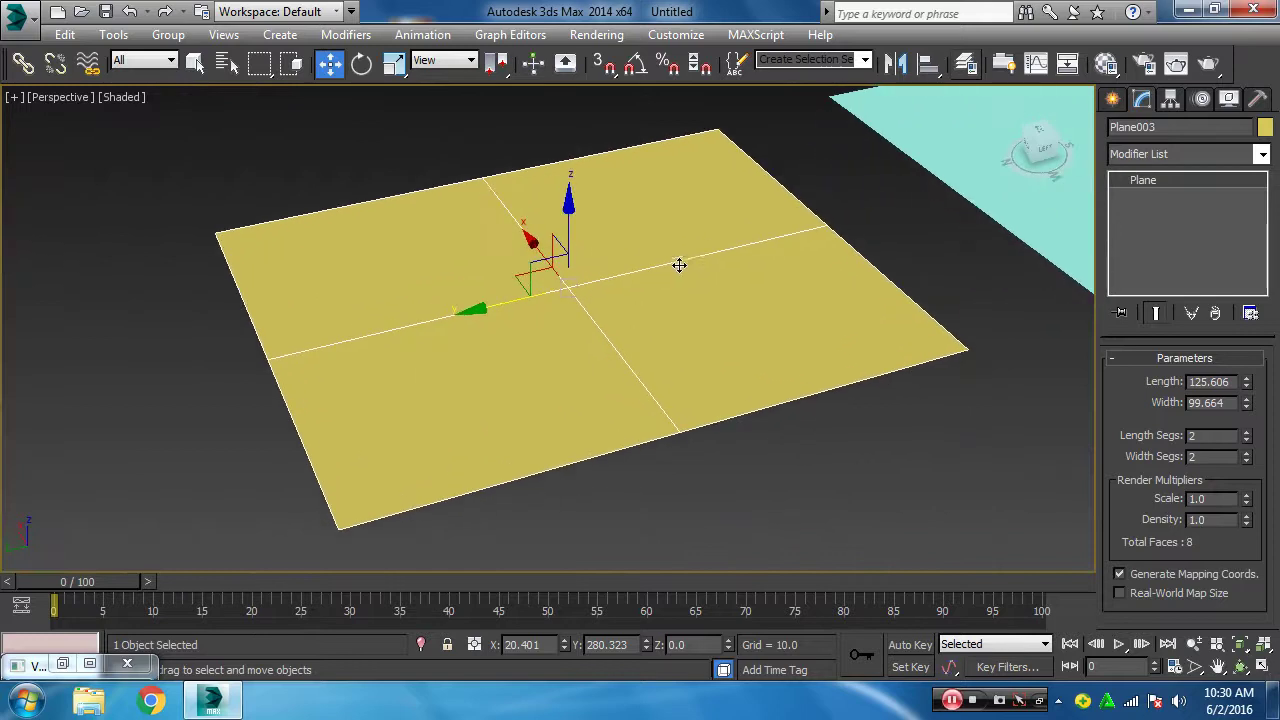
left_click(1246, 432)
left_click(1247, 452)
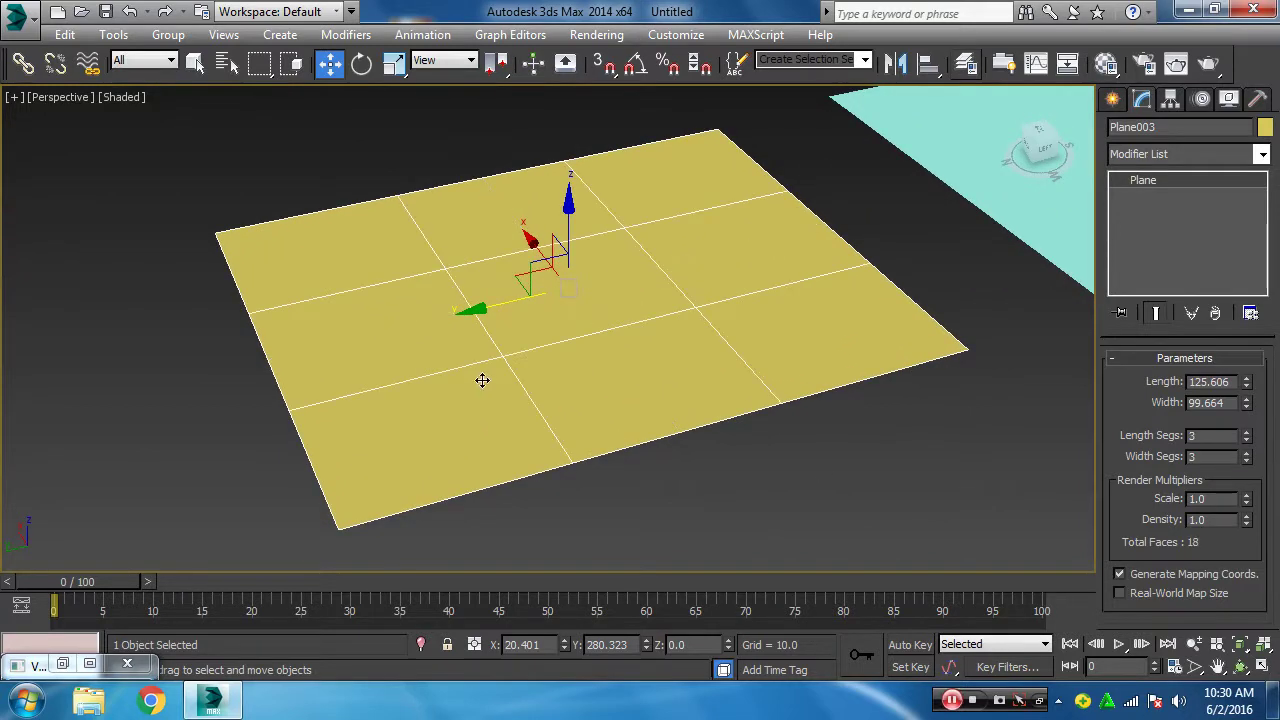
right_click(452, 269)
left_click(1114, 100)
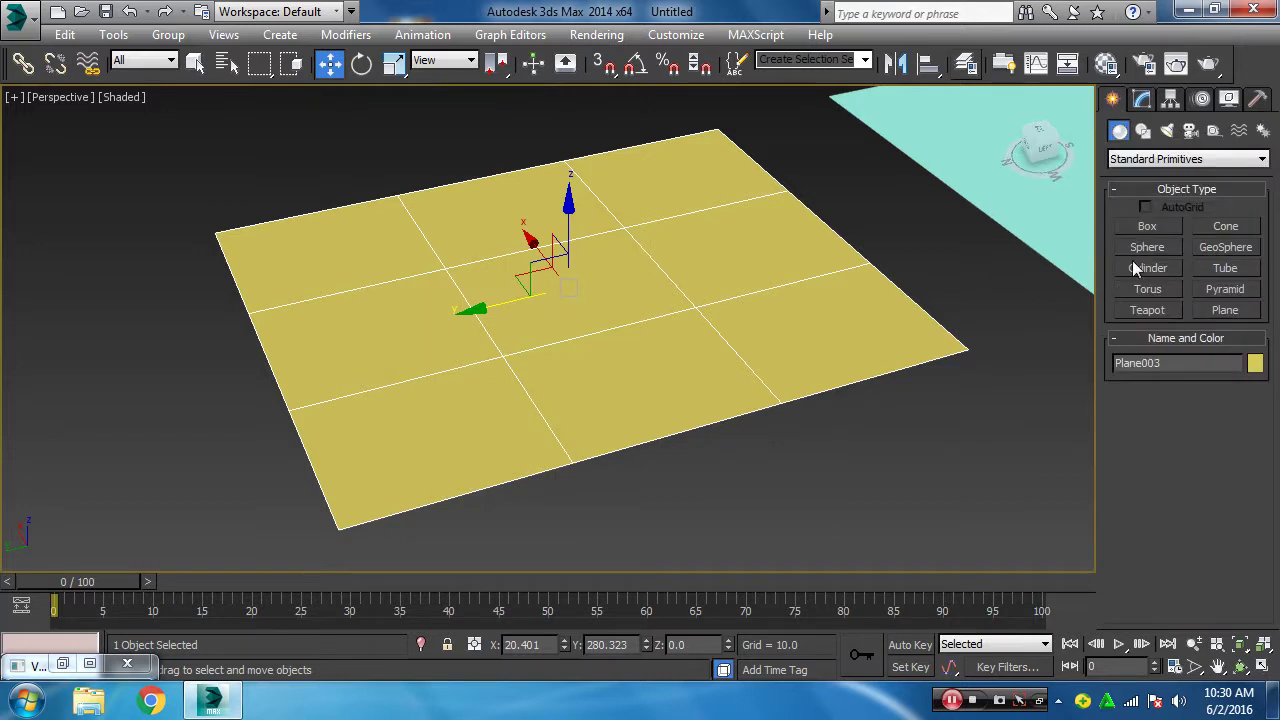
- Delete Plane003, draw a green sphere of radius 53.97, and restore the four-viewport layout with Alt+W
key("Delete")
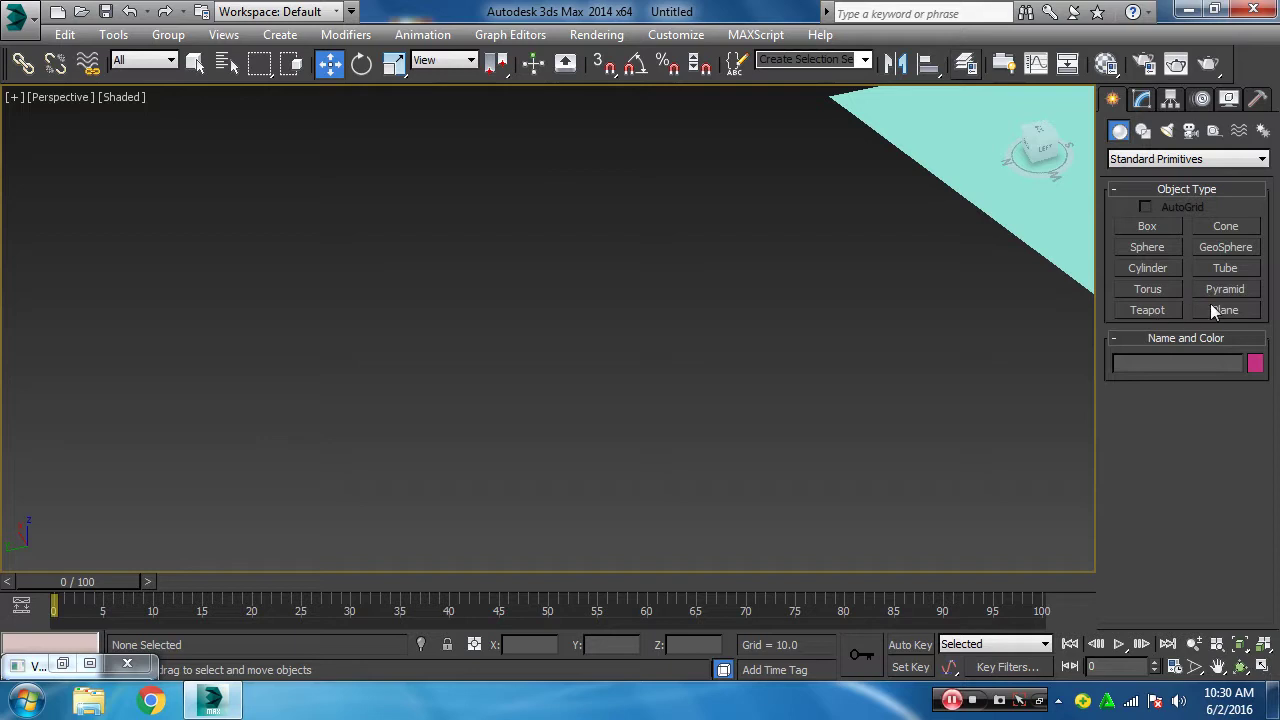
left_click(1157, 247)
mouse_move(340, 379)
left_mouse_down()
mouse_move(447, 531)
mouse_move(566, 363)
left_mouse_up()
scroll(560, 380, "down", 2)
scroll(557, 400, "down", 2)
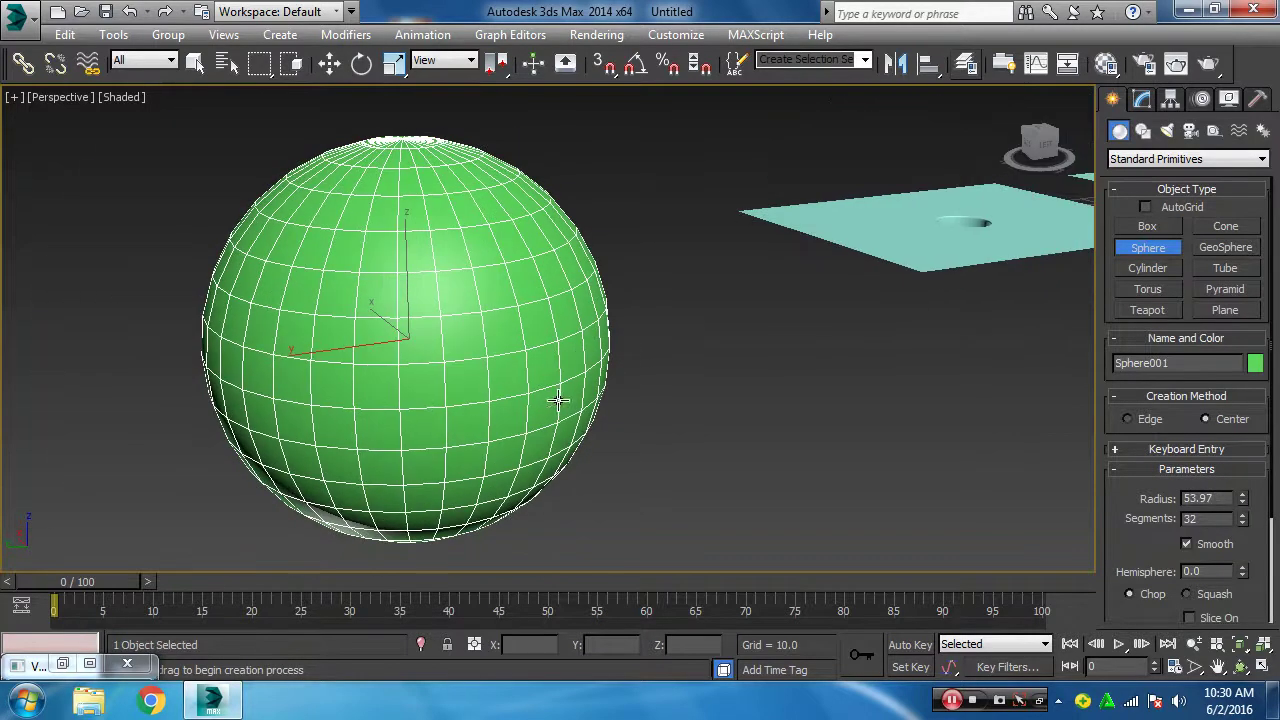
left_click(1142, 268)
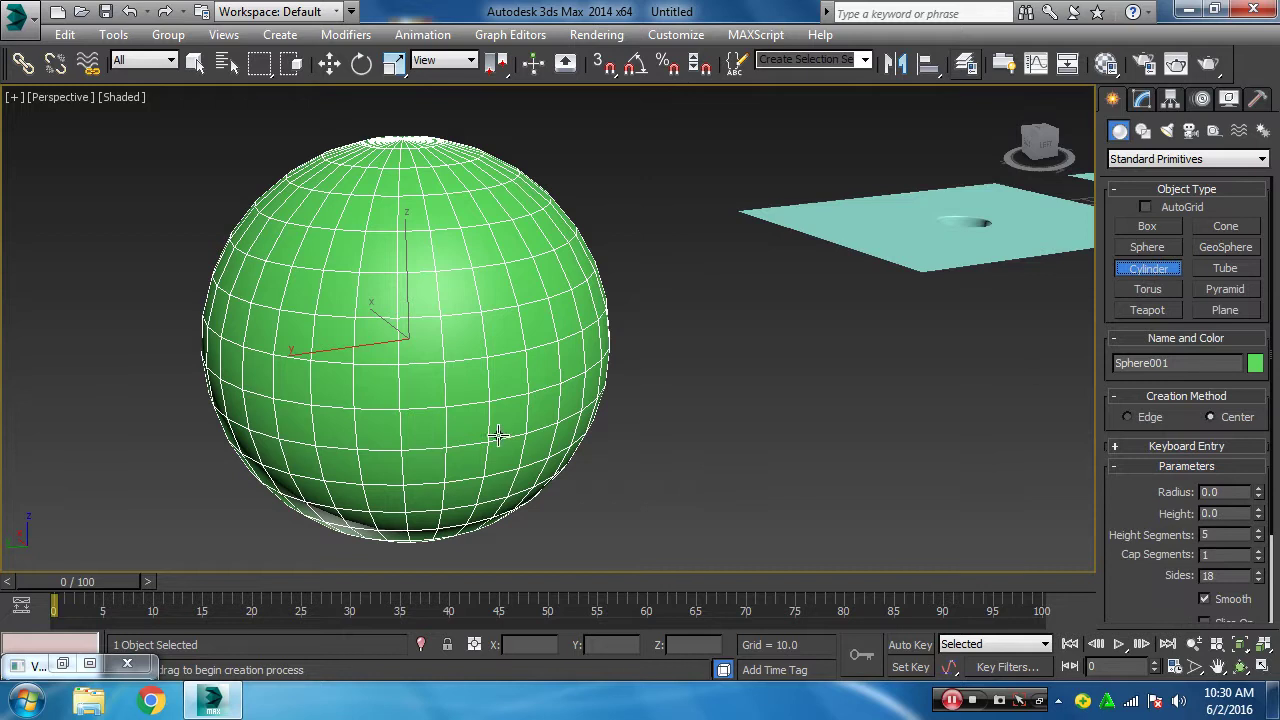
middle_click_drag(640, 445, 580, 434, "alt")
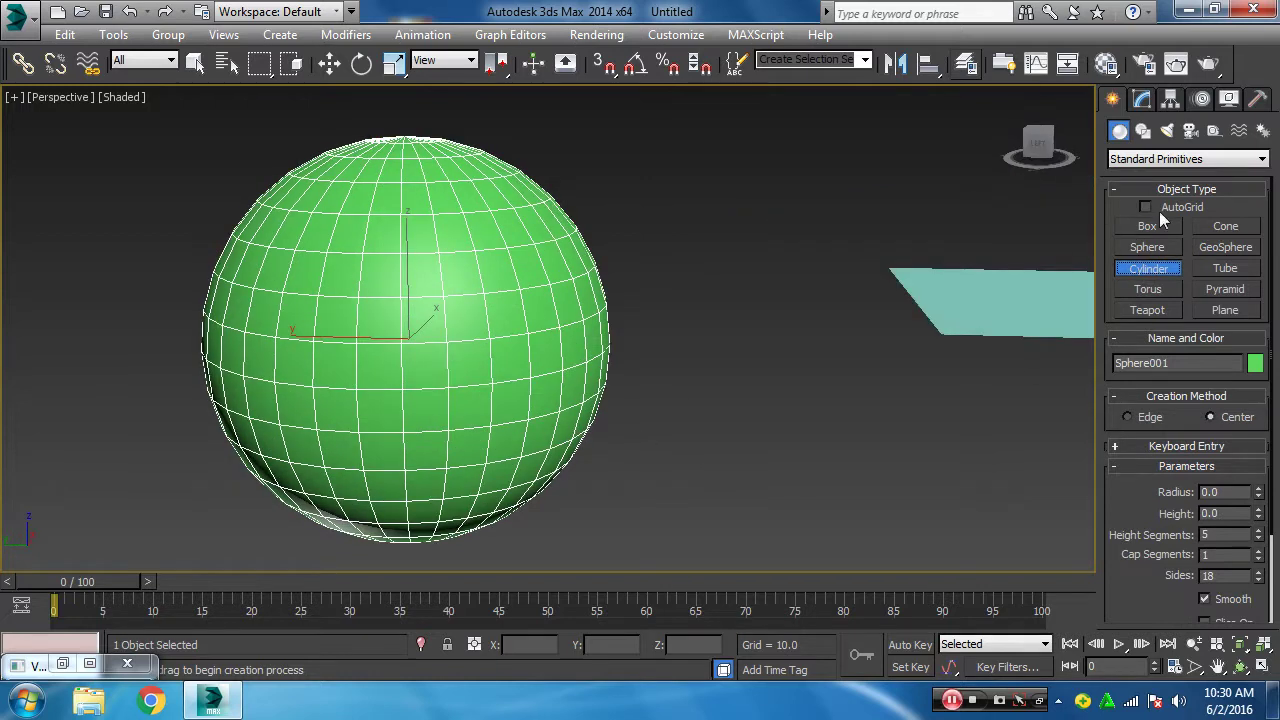
key("alt+w")
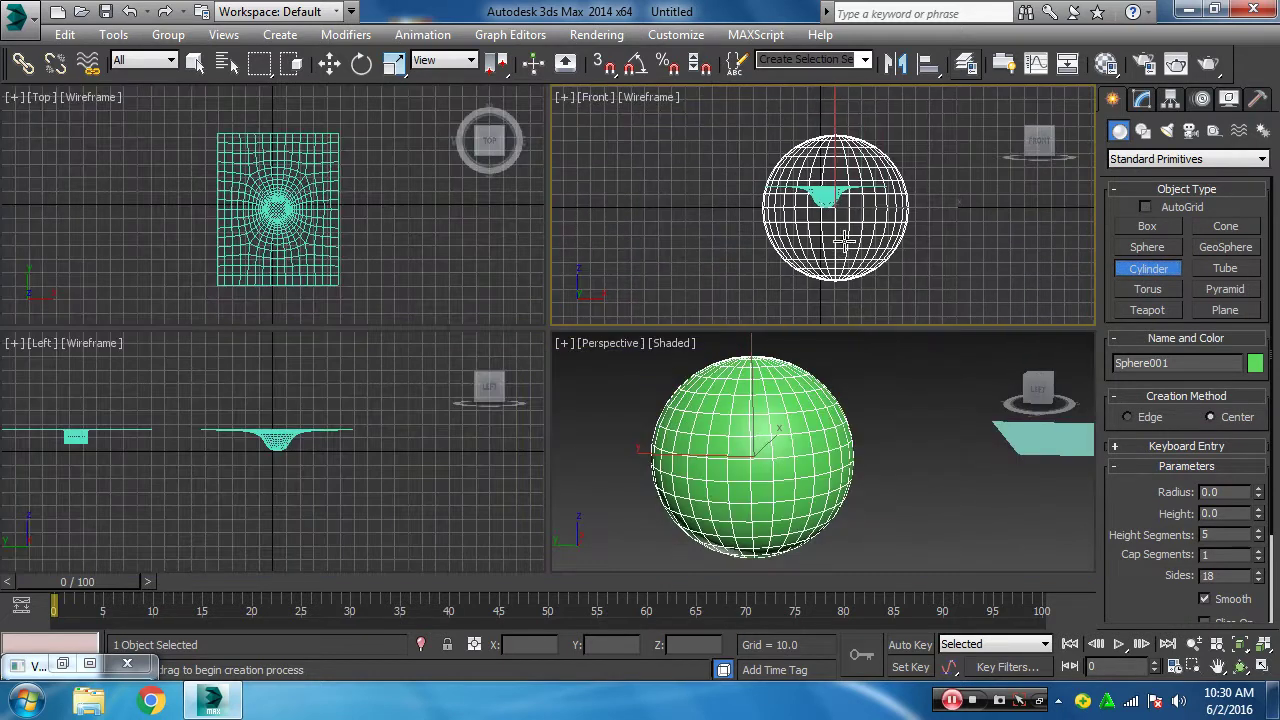
- Draw a radius 21.793 cylinder in the Front view and move it along Y into the sphere
left_click_drag(830, 212, 850, 248)
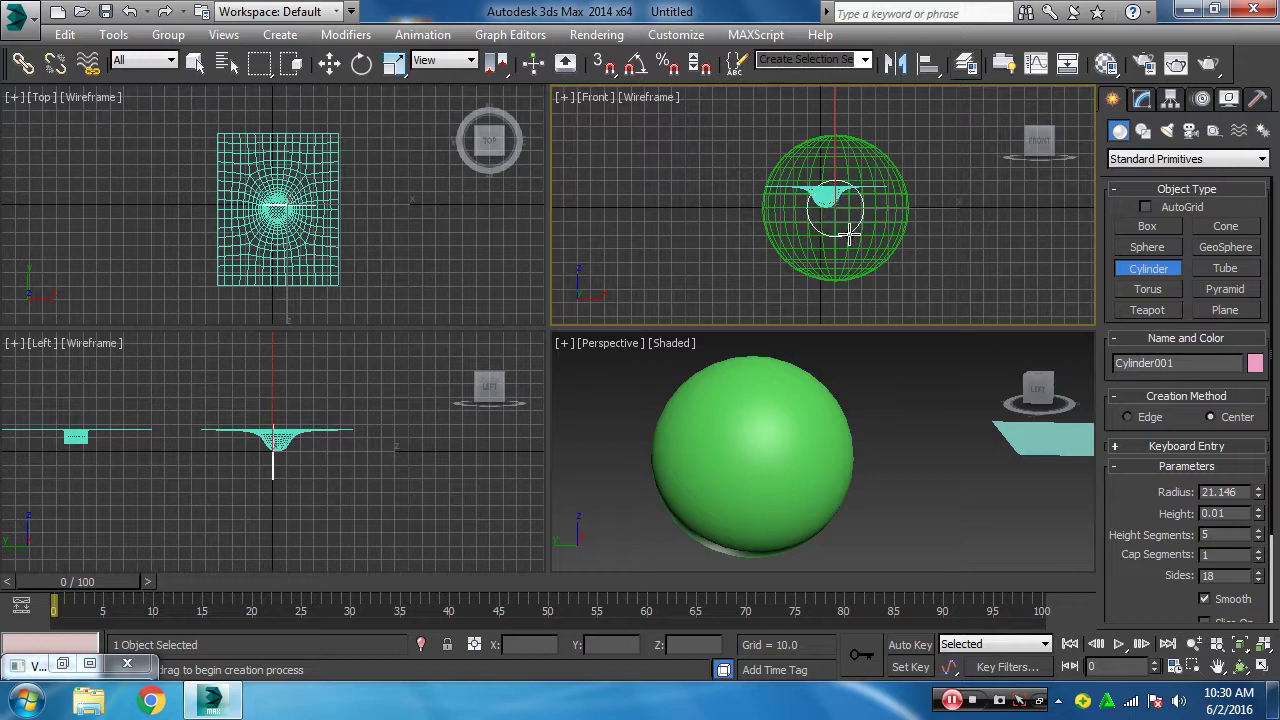
left_click(677, 408)
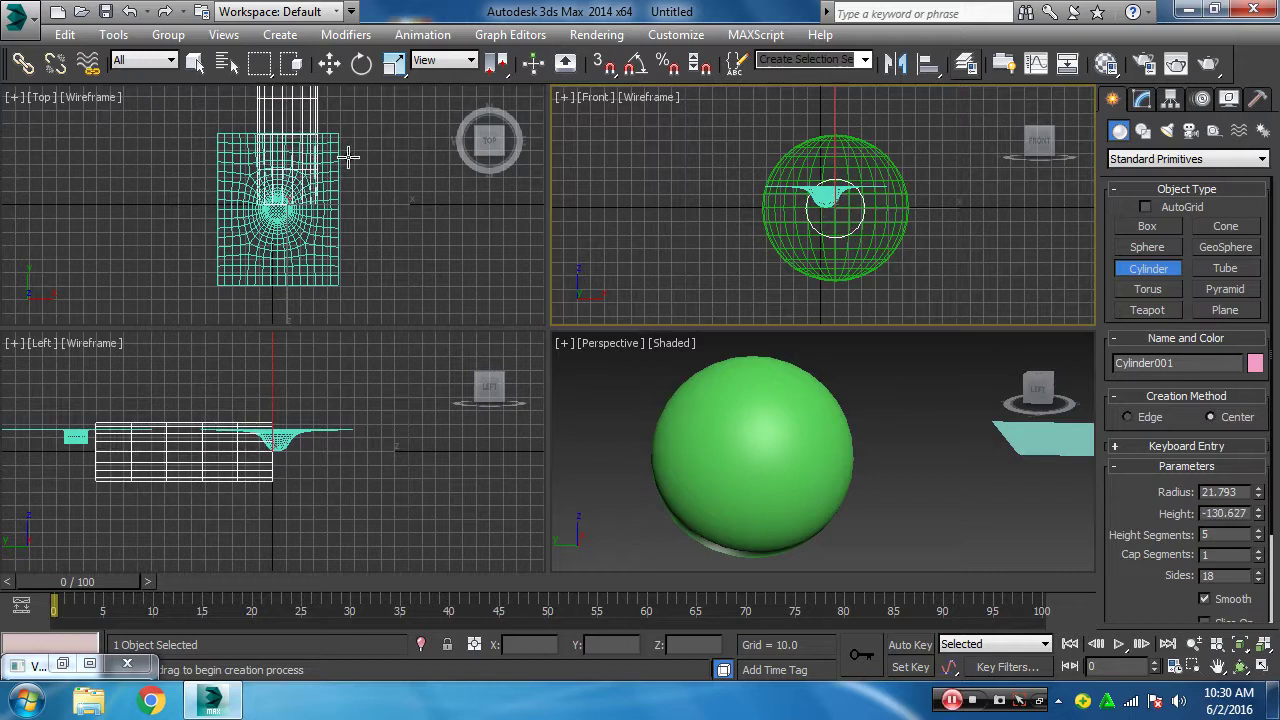
left_click(330, 63)
scroll(827, 490, "down", 2)
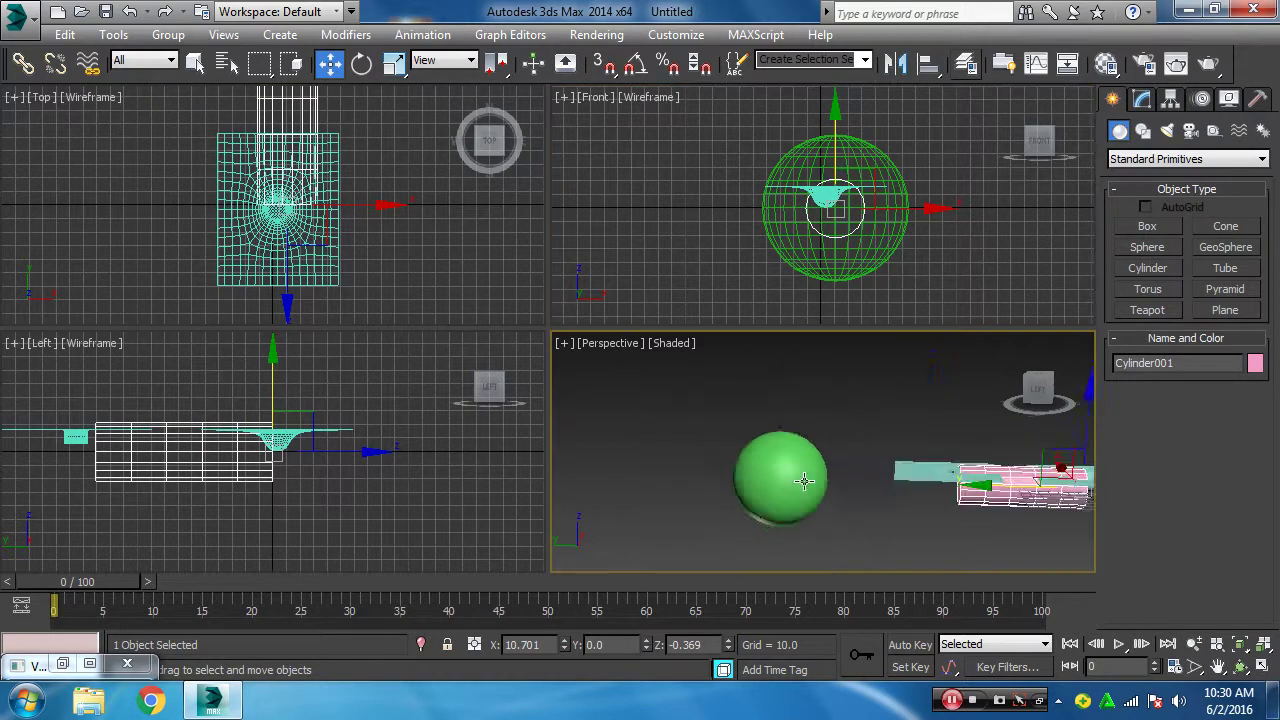
scroll(830, 486, "down", 4)
left_click_drag(848, 482, 808, 485)
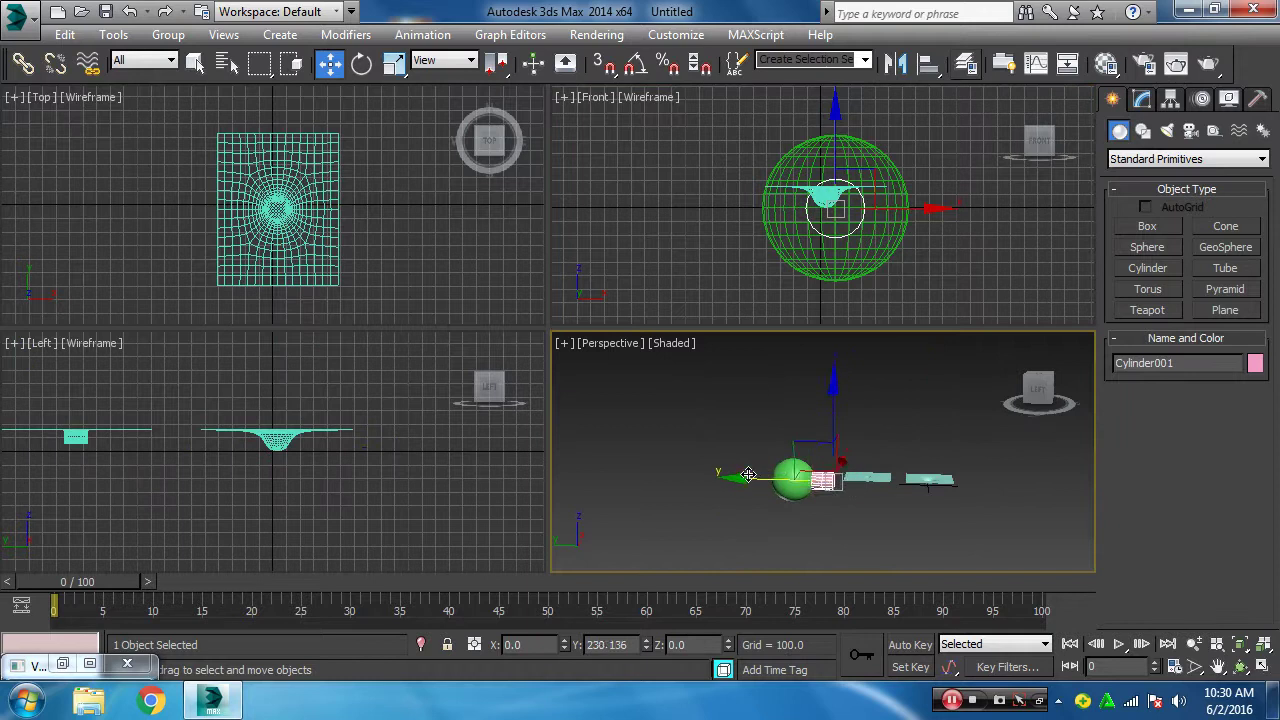
- Maximize the Perspective view and nudge the cylinder to Y 248.835 so it juts out both sides
scroll(808, 485, "up", 3)
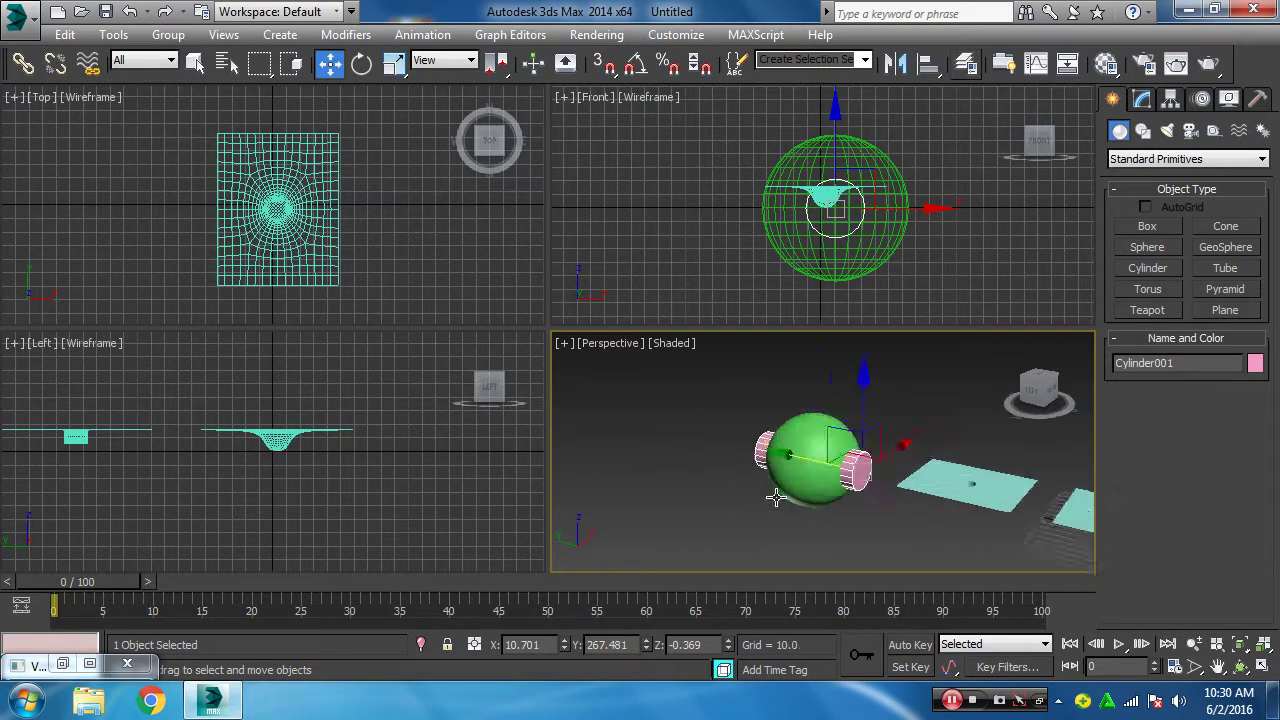
scroll(825, 482, "up", 2)
scroll(860, 450, "up", 3)
scroll(885, 390, "up", 3)
scroll(885, 395, "up", 2)
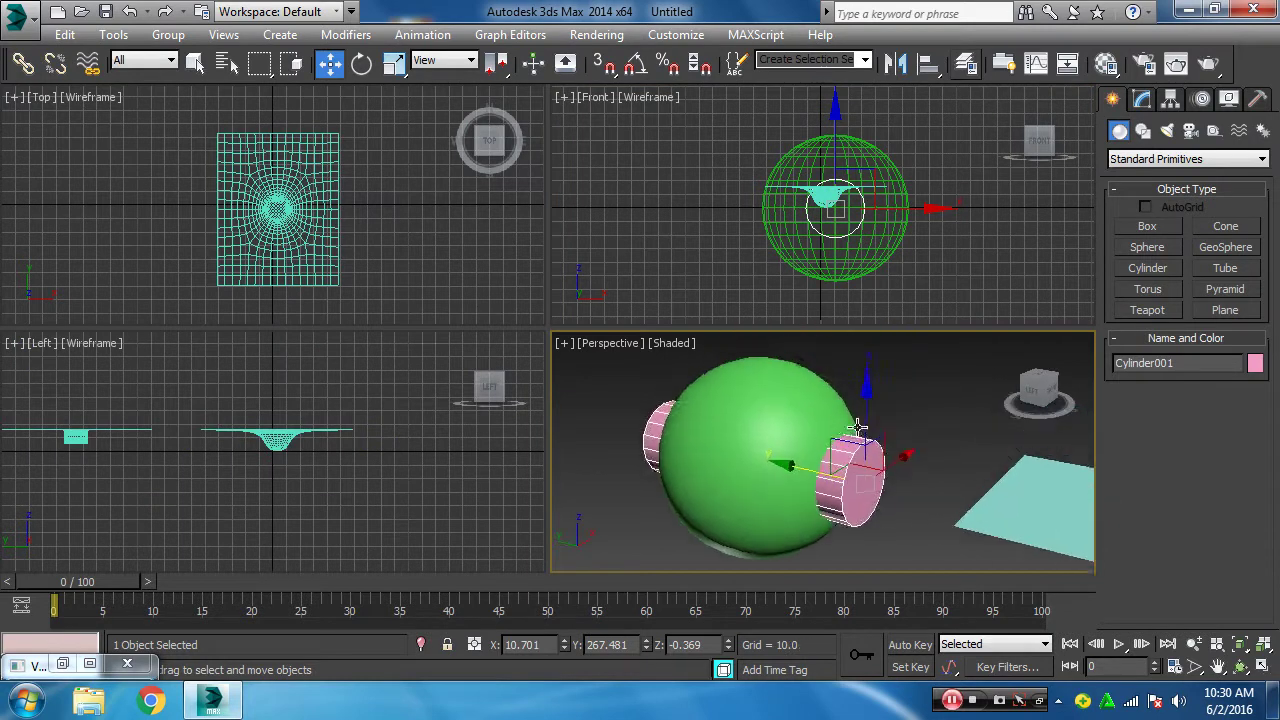
scroll(885, 405, "up", 1)
scroll(885, 418, "up", 2)
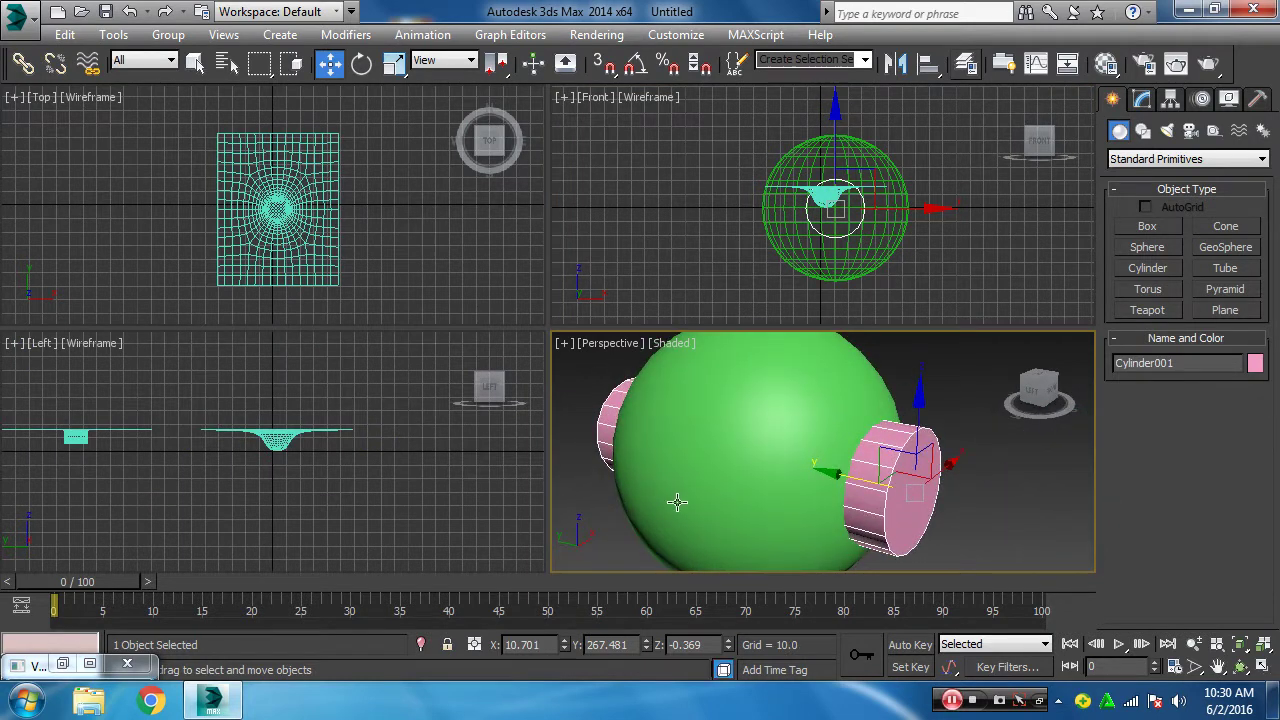
key("alt+w")
mouse_move(674, 490)
middle_mouse_down("alt")
mouse_move(610, 425)
mouse_move(640, 400)
mouse_move(620, 417)
middle_mouse_up("alt")
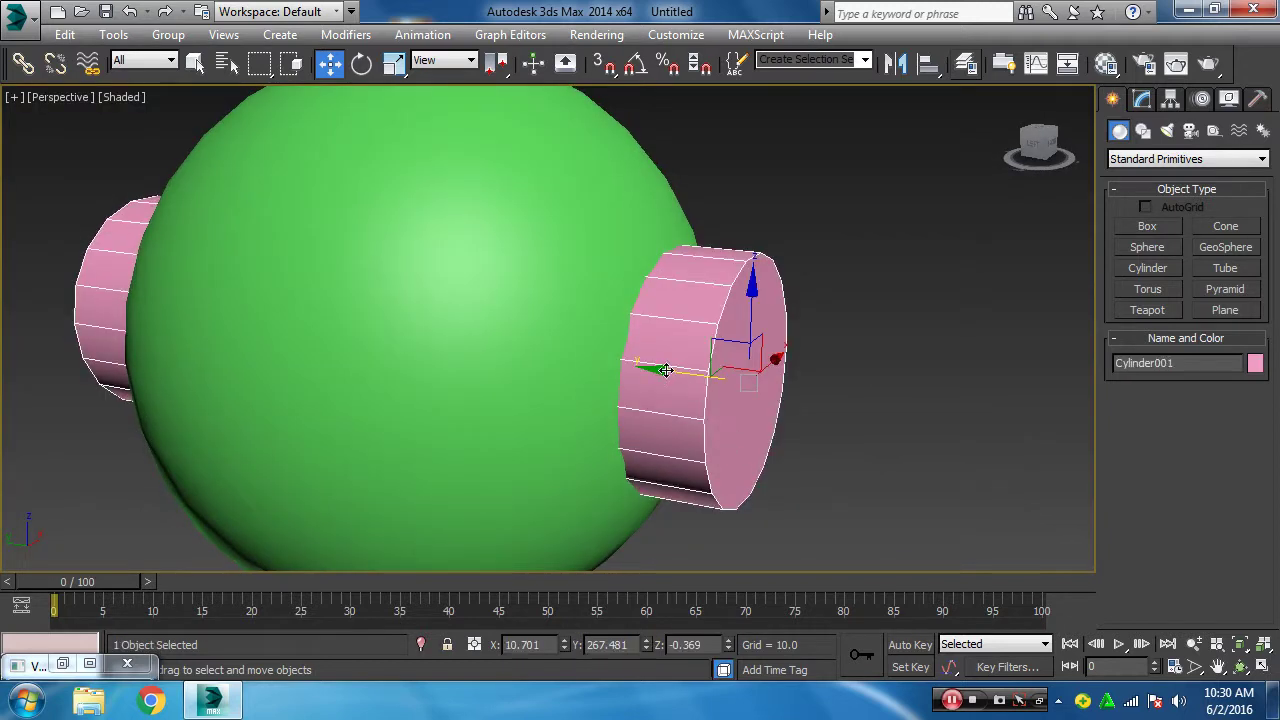
left_click_drag(666, 370, 771, 374)
scroll(768, 378, "up", 1)
scroll(768, 378, "up", 2)
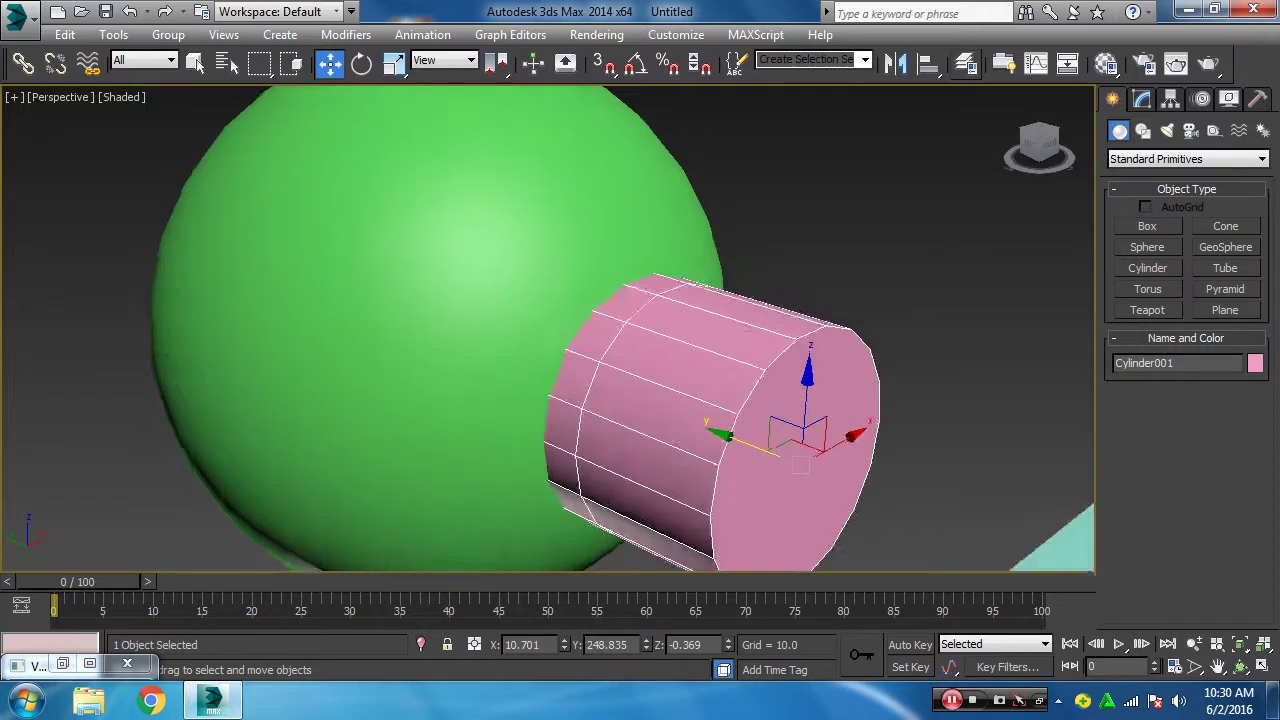
scroll(533, 296, "up", 2)
scroll(533, 296, "up", 2)
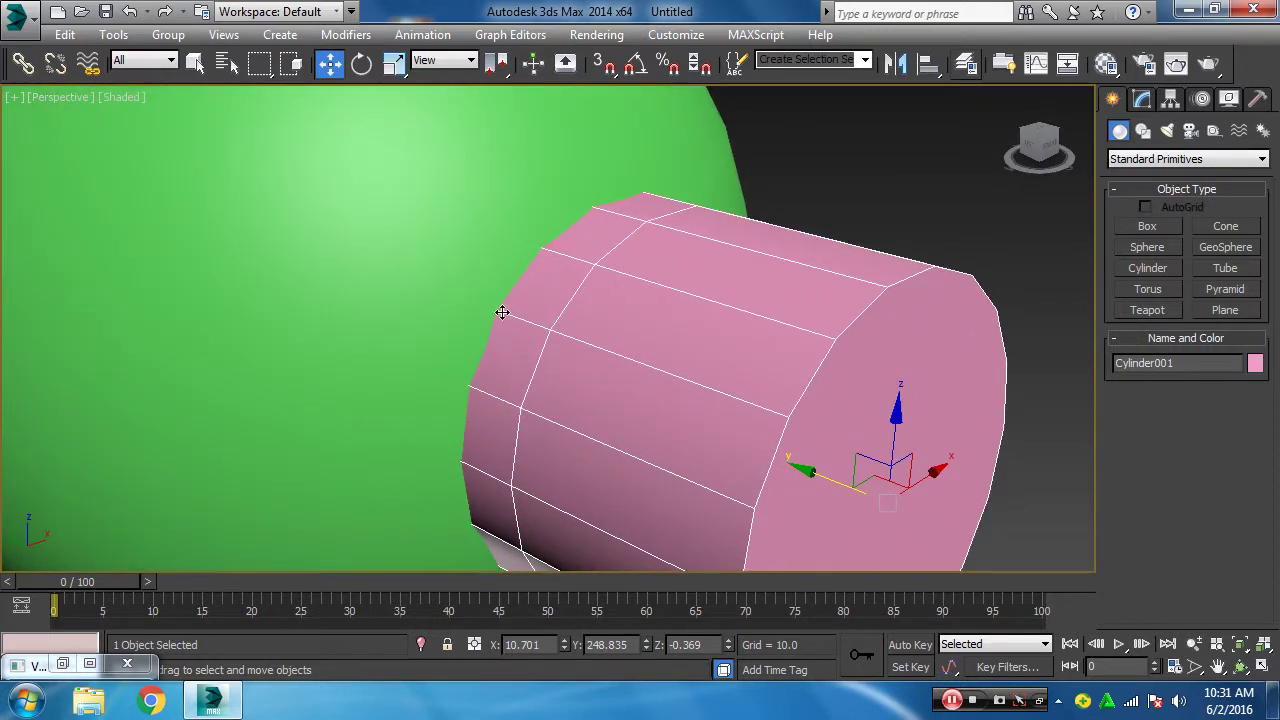
- Give Cylinder001 1 height segment and 33 sides in the Modify panel
left_click(1141, 98)
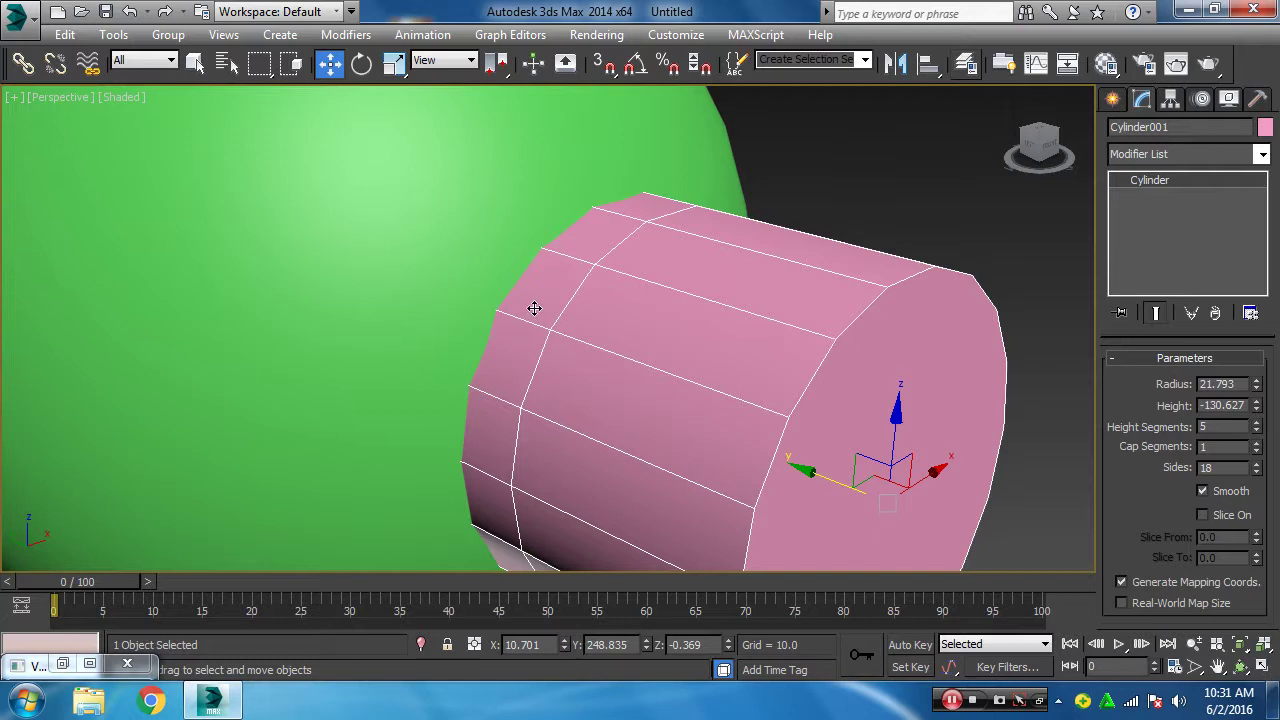
right_click(1257, 430)
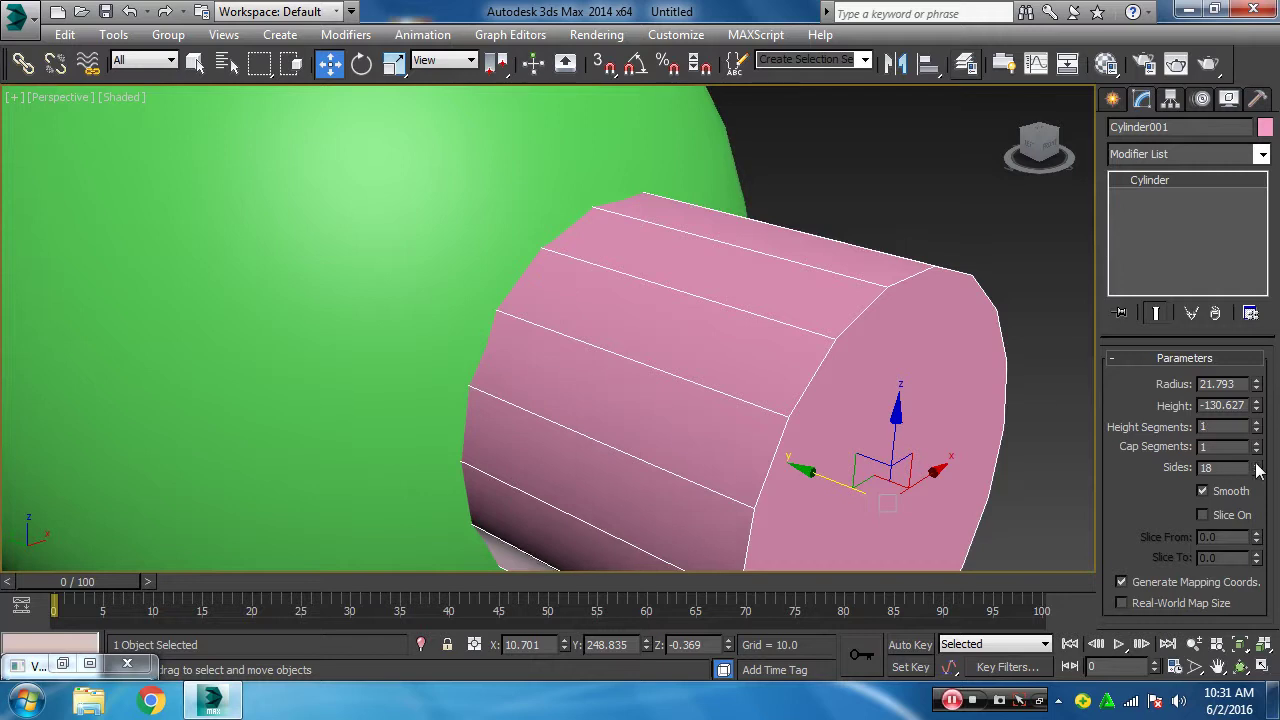
left_click_drag(1257, 474, 1254, 360)
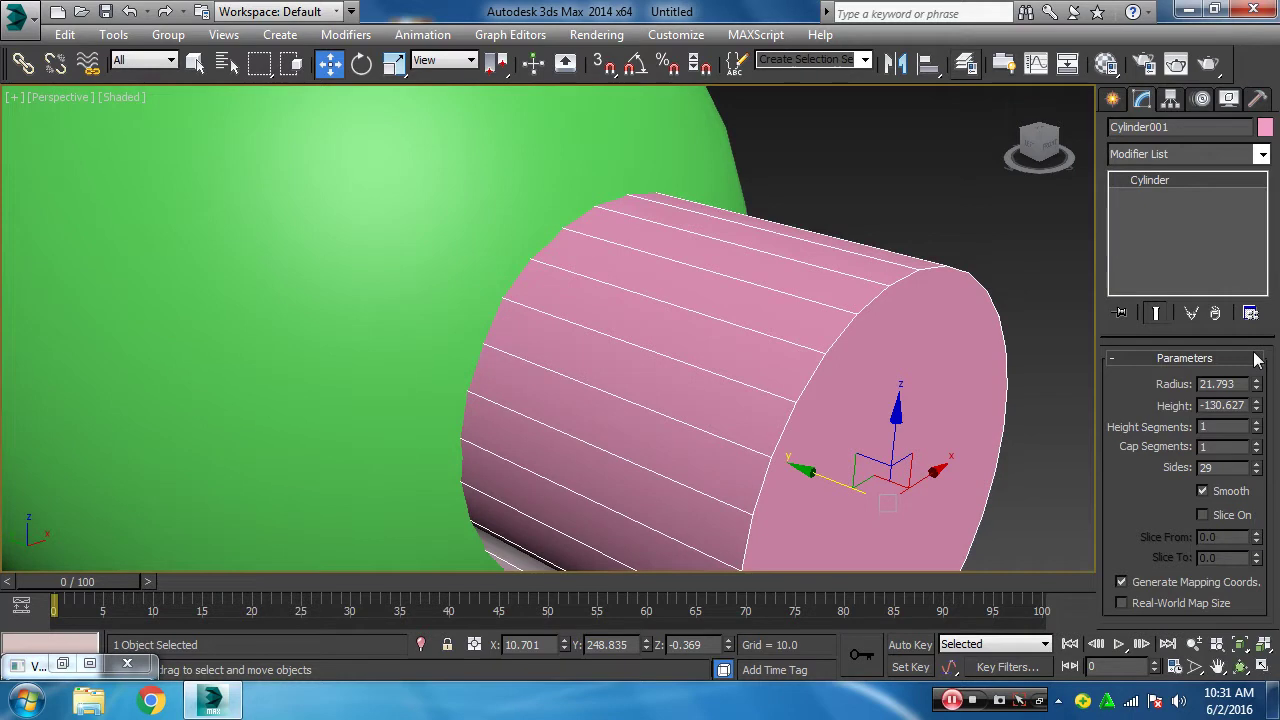
left_click_drag(1258, 474, 1258, 462)
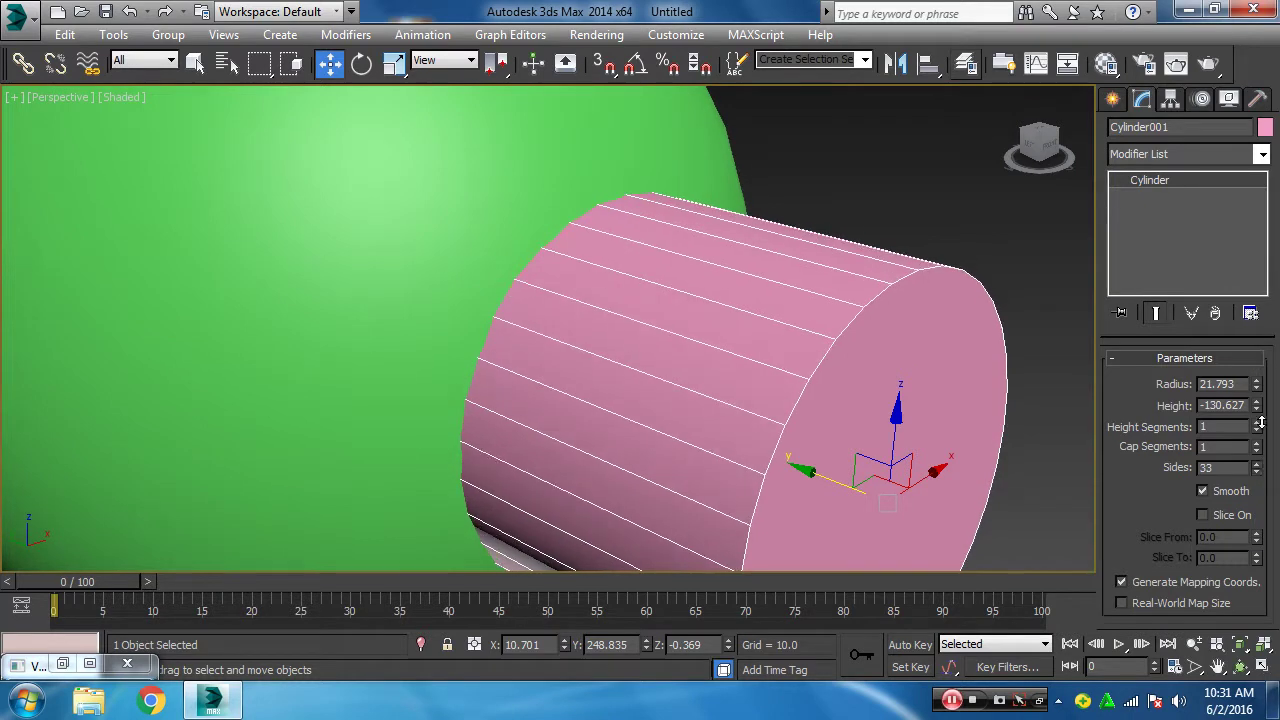
scroll(441, 375, "down", 5)
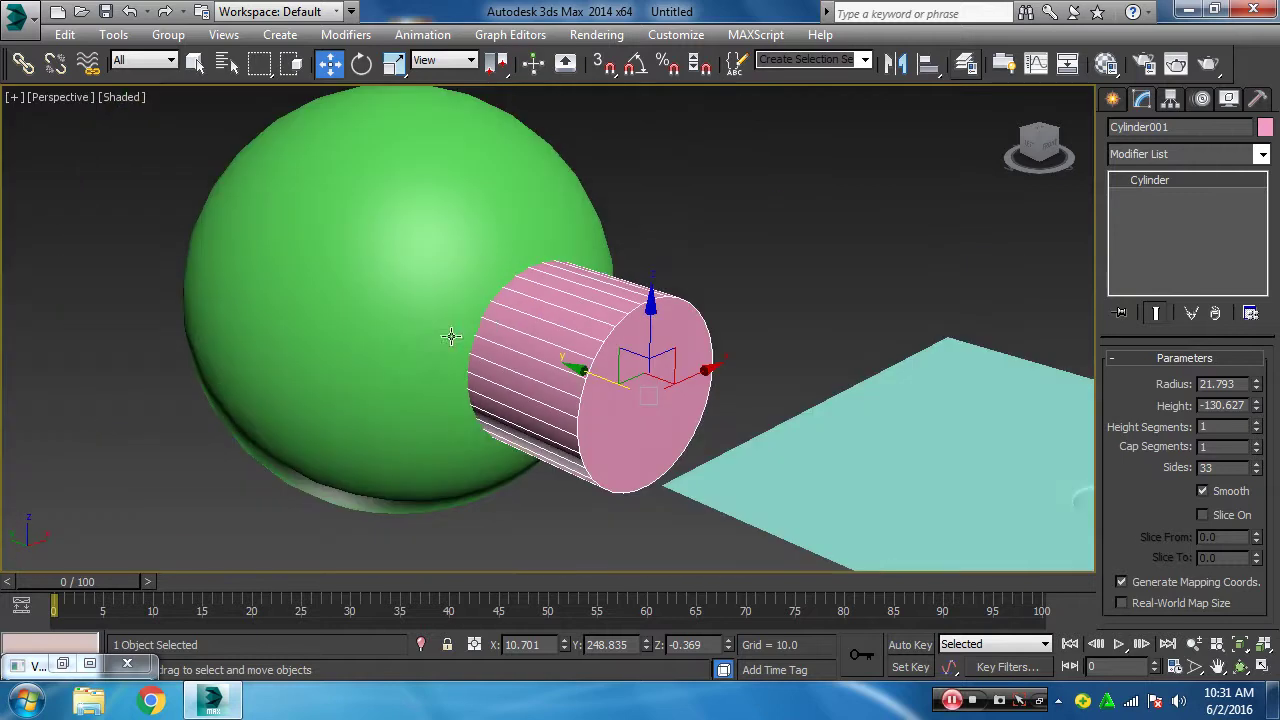
mouse_move(466, 417)
middle_mouse_down("alt")
mouse_move(514, 397)
mouse_move(499, 427)
middle_mouse_up("alt")
- Select the green sphere and switch the Create panel's Geometry list to Compound Objects
left_click(499, 427)
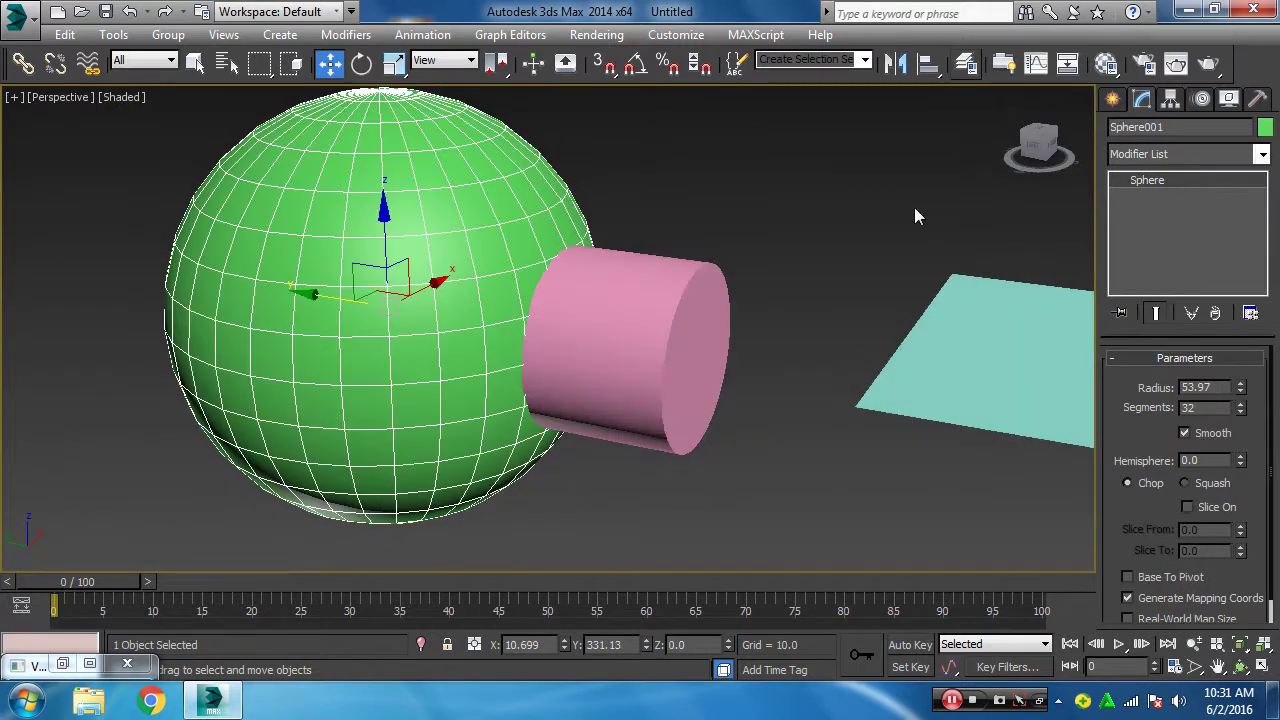
mouse_move(1039, 145)
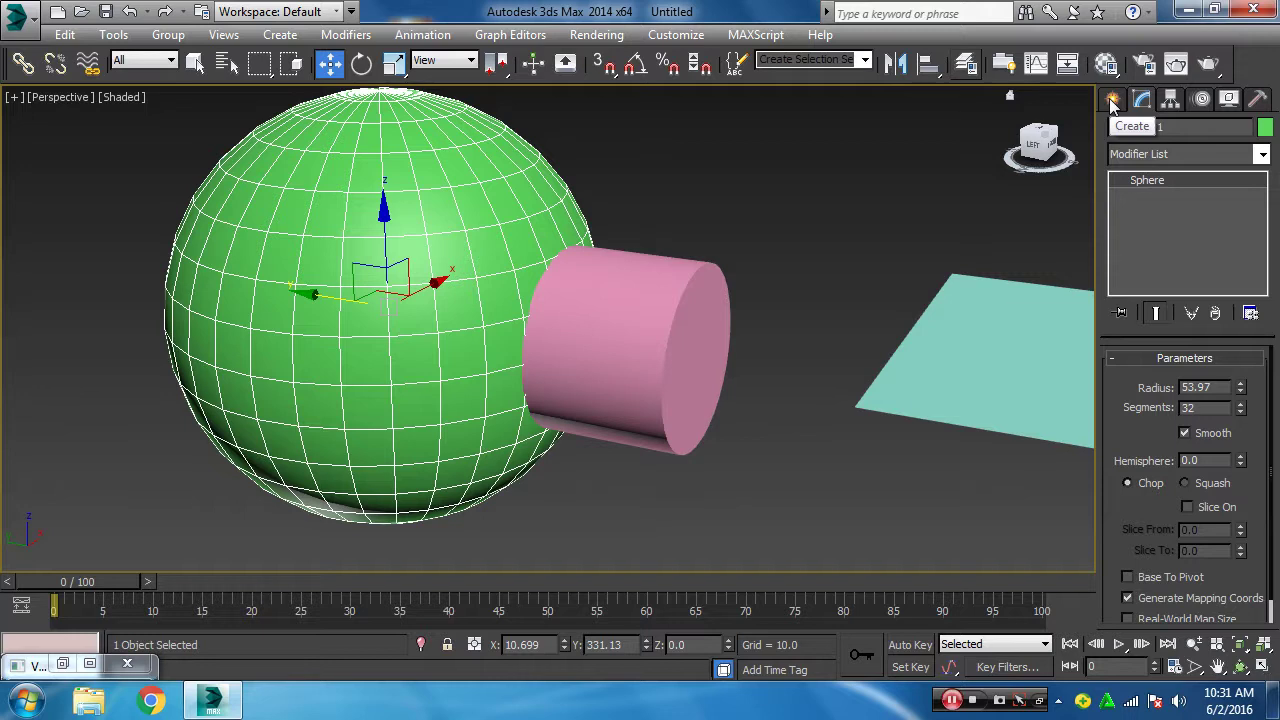
left_click(1113, 100)
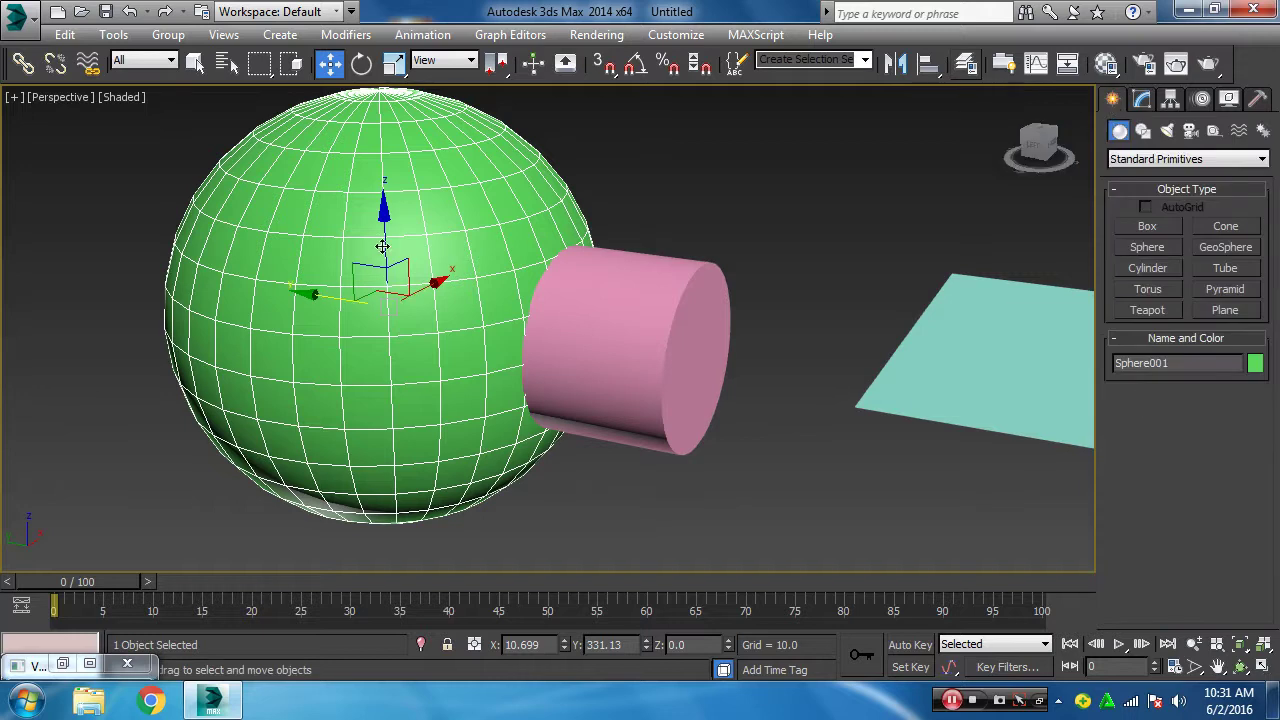
left_click(1136, 162)
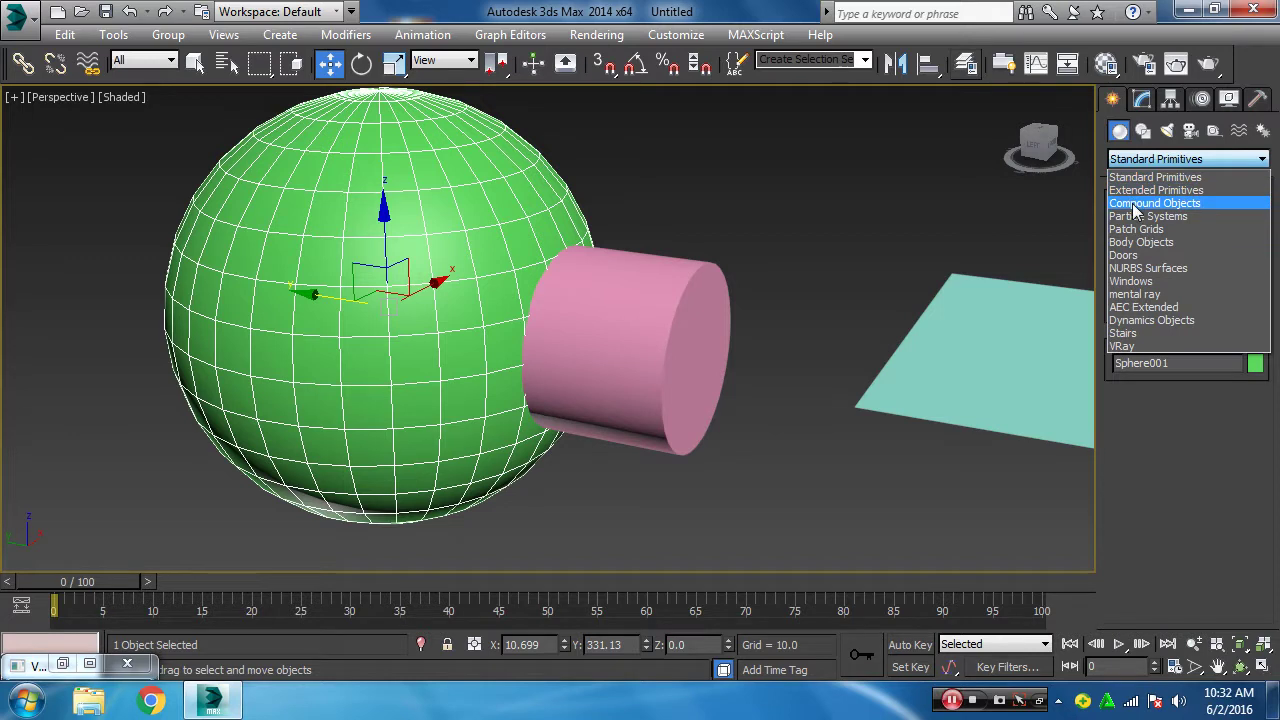
left_click(1134, 204)
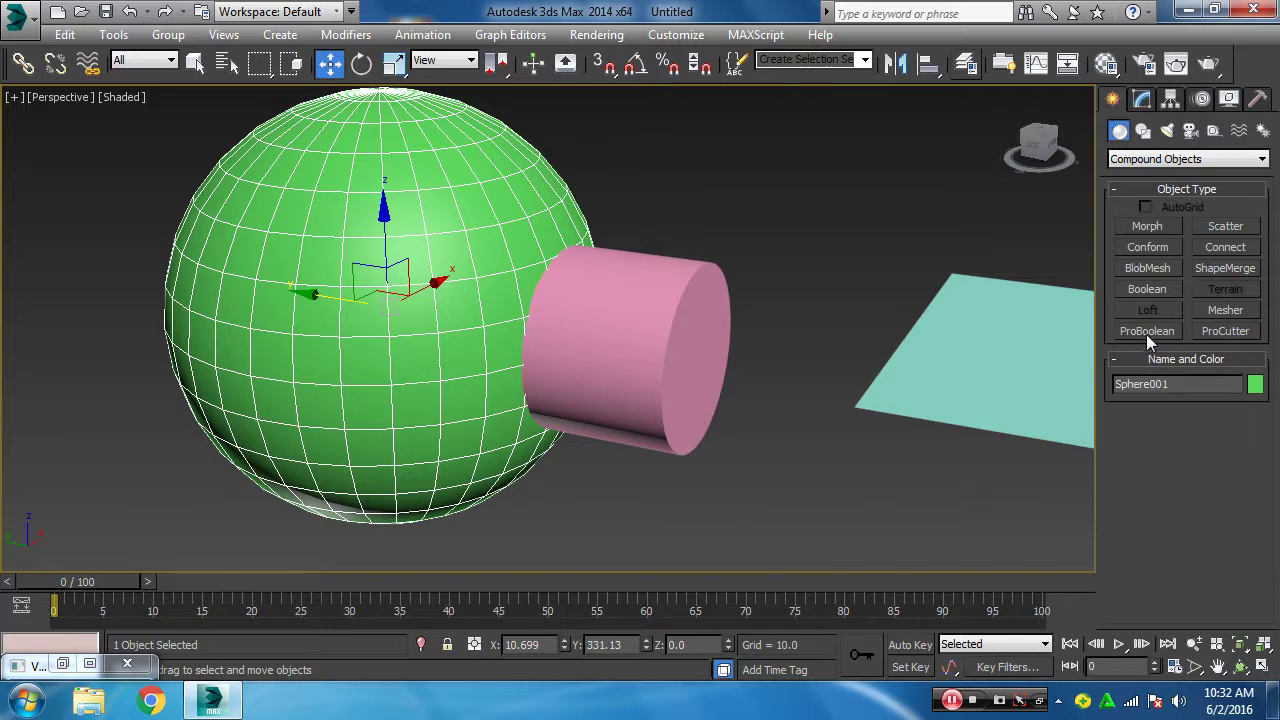
- Apply a ProBoolean Subtraction to the sphere, picking the pink cylinder, and orbit to view the hole
left_click(1146, 333)
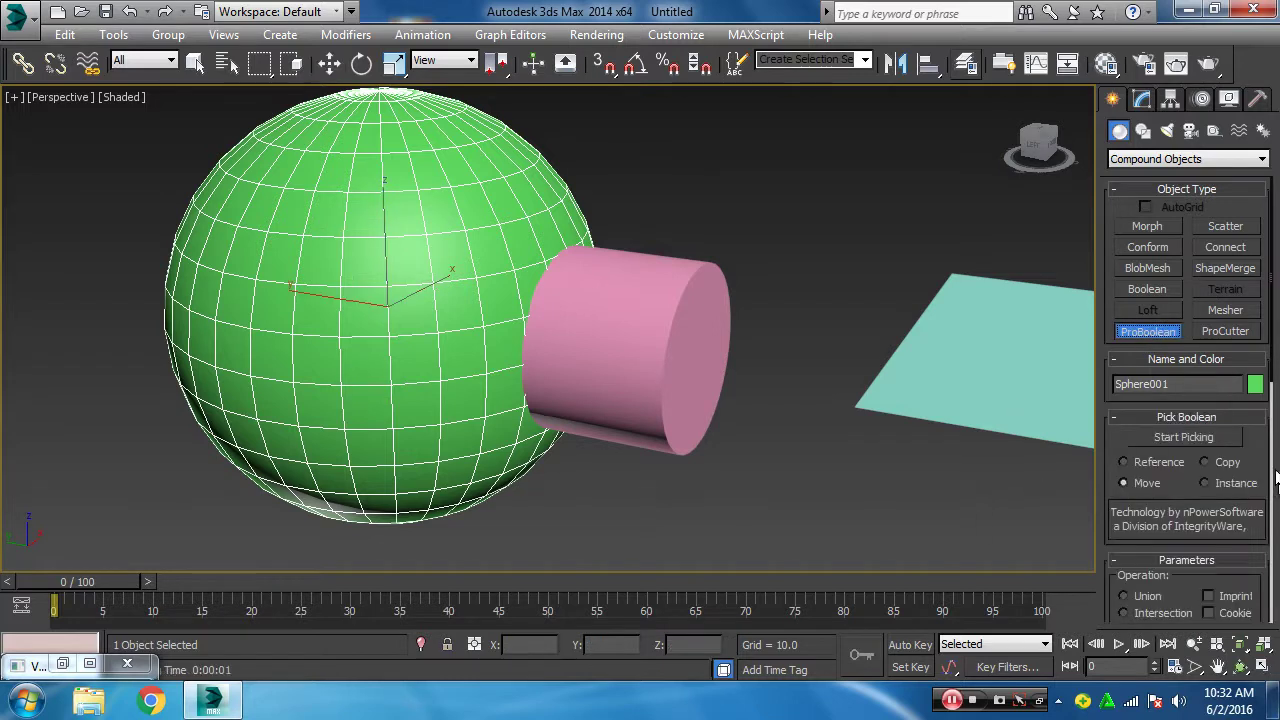
left_click_drag(1260, 450, 1266, 314)
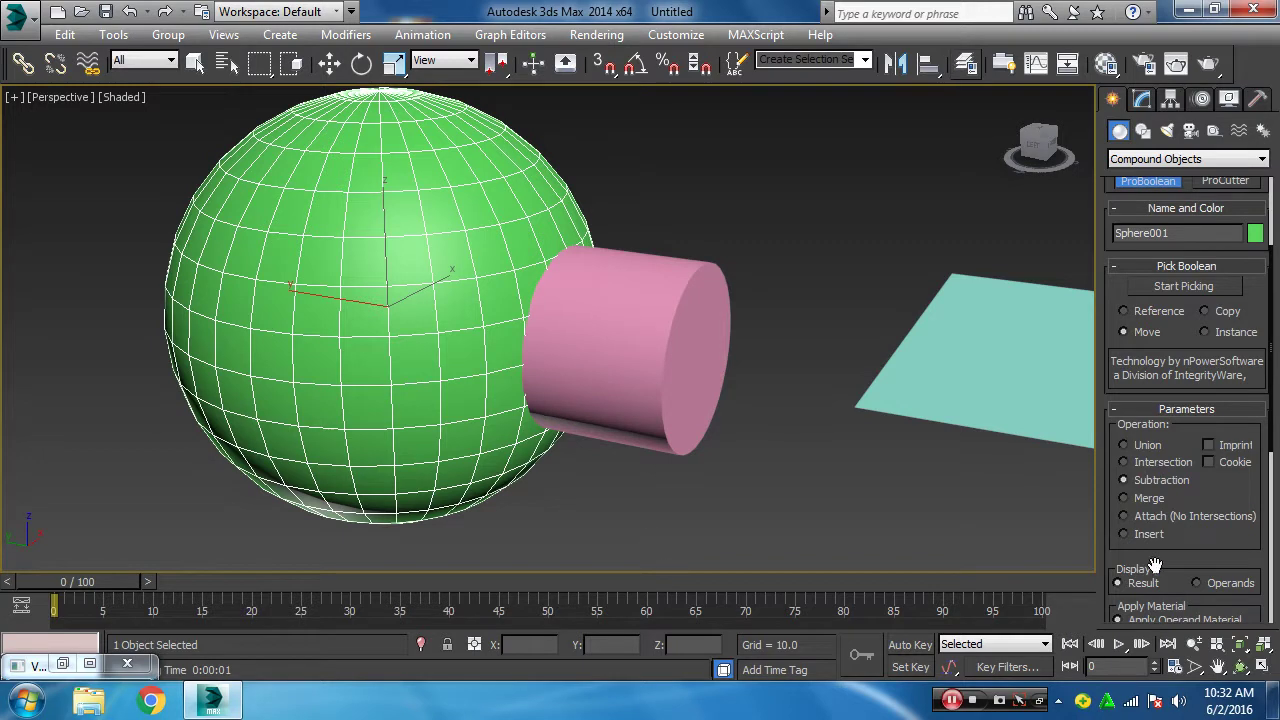
mouse_move(1208, 538)
left_mouse_down()
mouse_move(1230, 113)
mouse_move(1199, 492)
left_mouse_up()
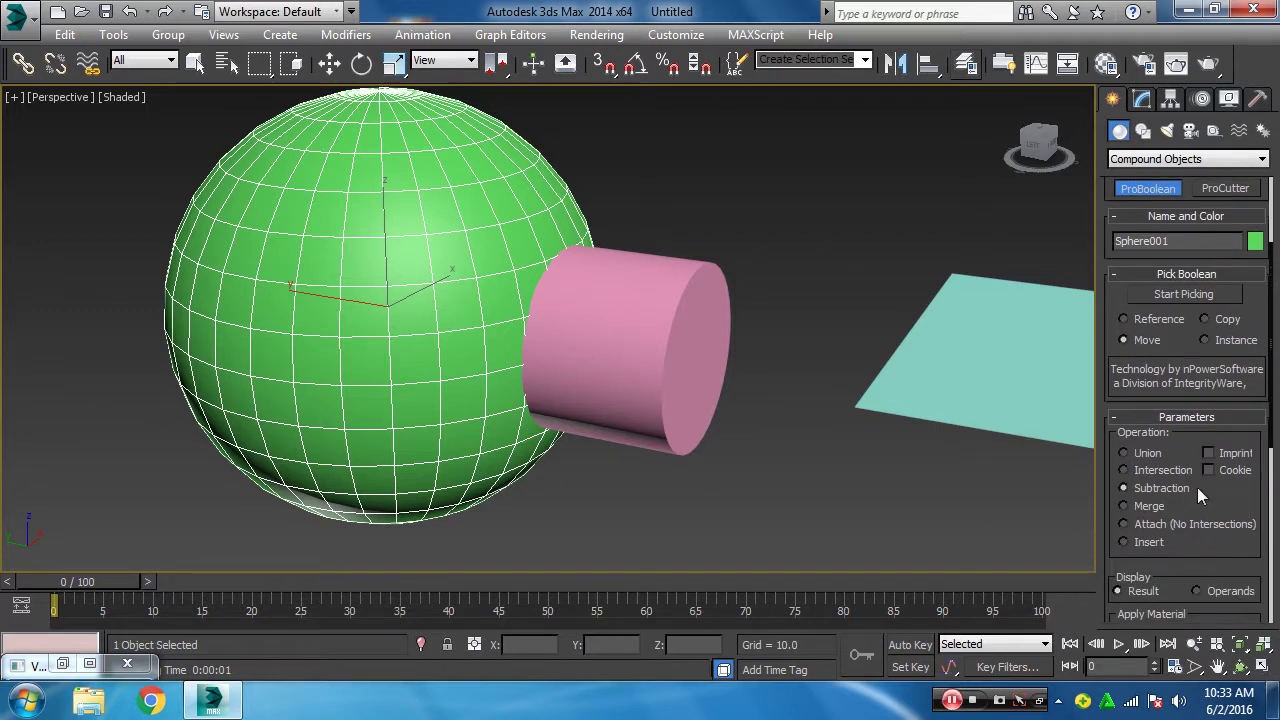
mouse_move(1198, 550)
left_mouse_down()
mouse_move(1209, 532)
mouse_move(1184, 552)
left_mouse_up()
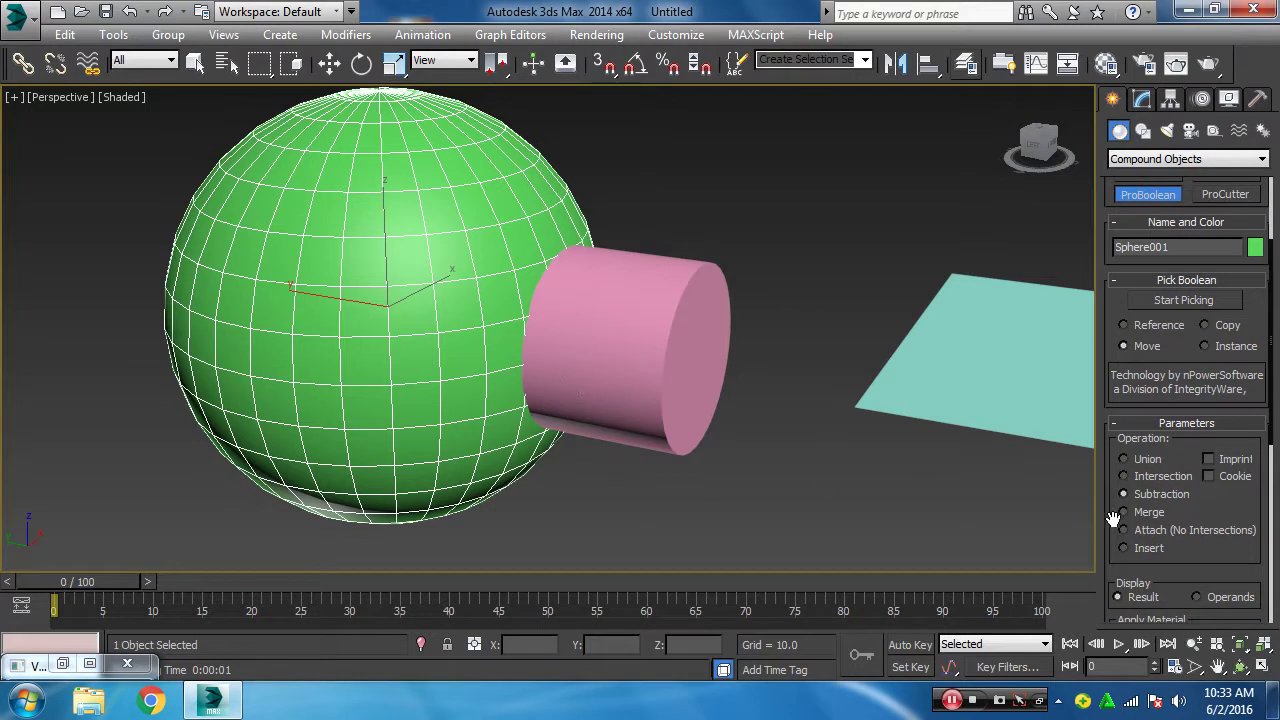
scroll(1230, 495, "up", 3)
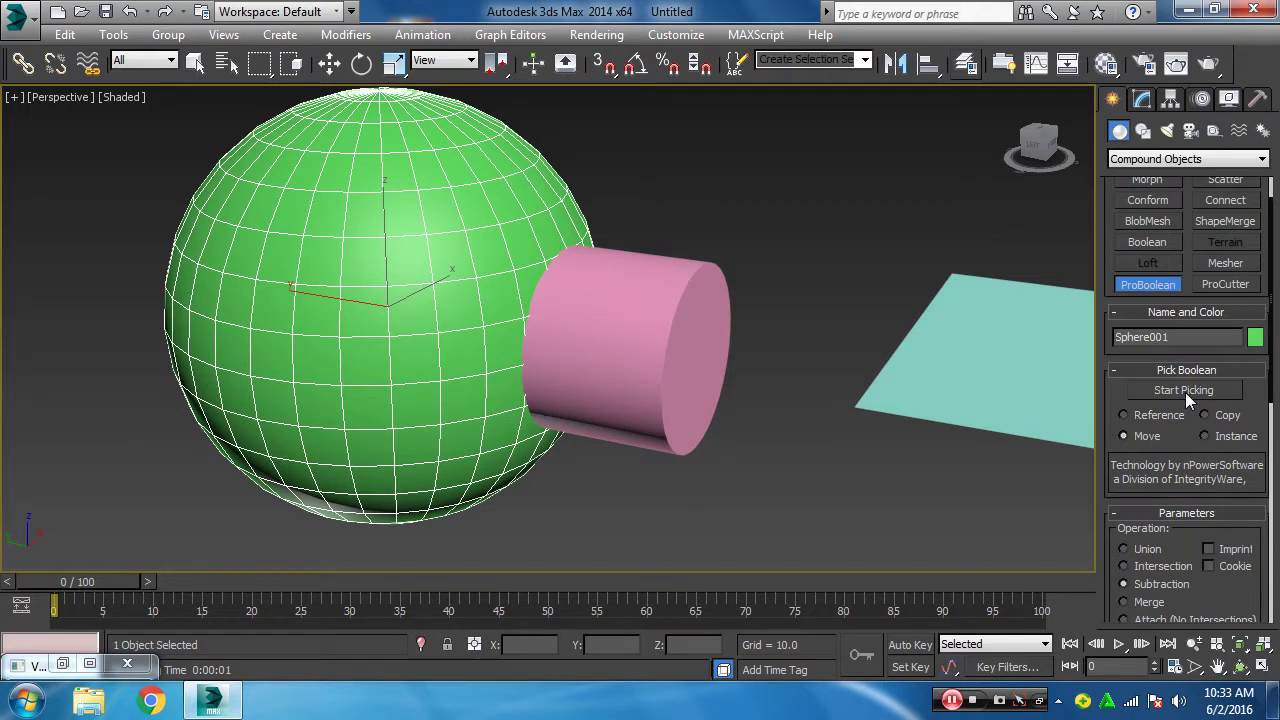
left_click(1185, 392)
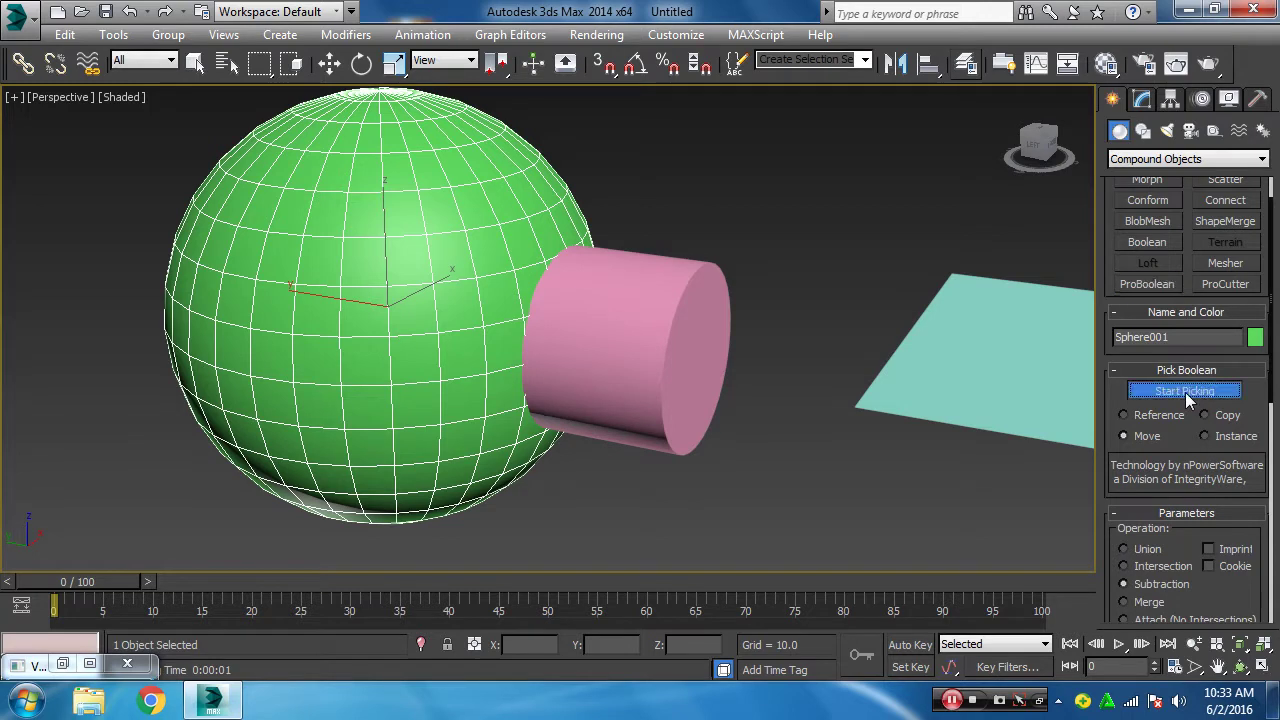
left_click(674, 405)
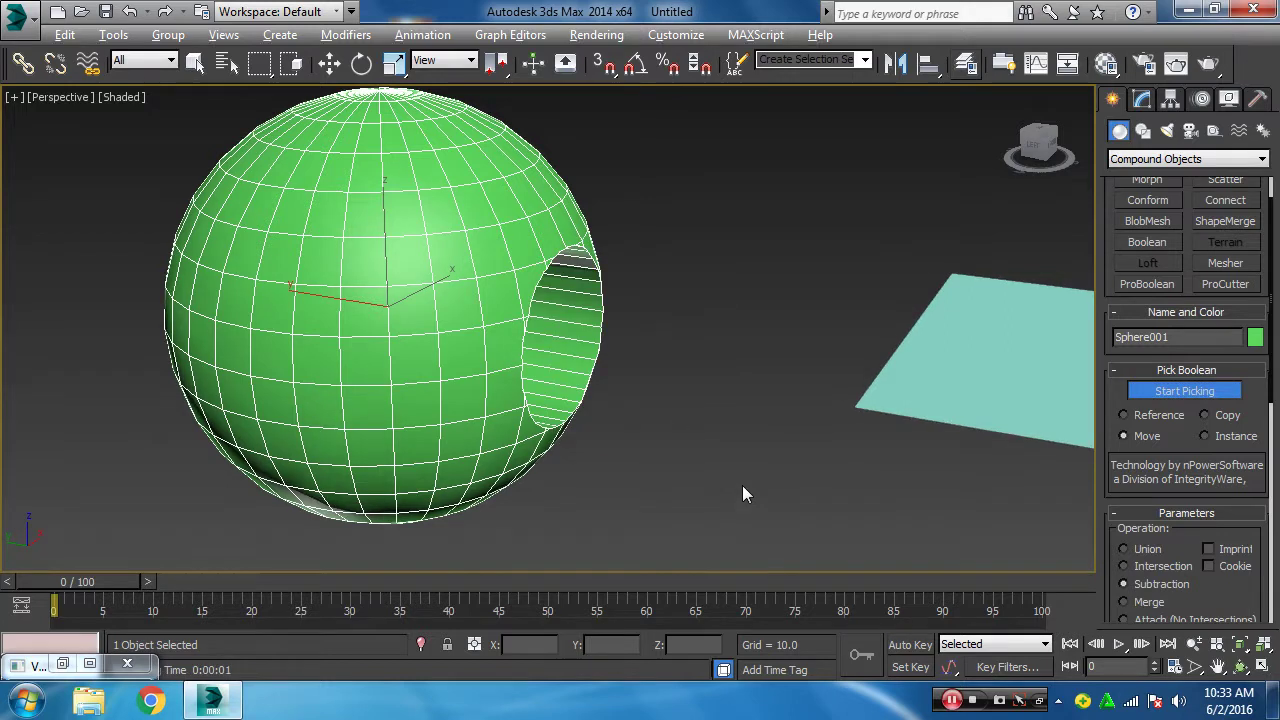
mouse_move(743, 491)
middle_mouse_down("alt")
mouse_move(603, 459)
mouse_move(617, 443)
mouse_move(690, 438)
mouse_move(944, 452)
mouse_move(717, 449)
mouse_move(617, 464)
mouse_move(709, 503)
mouse_move(685, 513)
middle_mouse_up("alt")
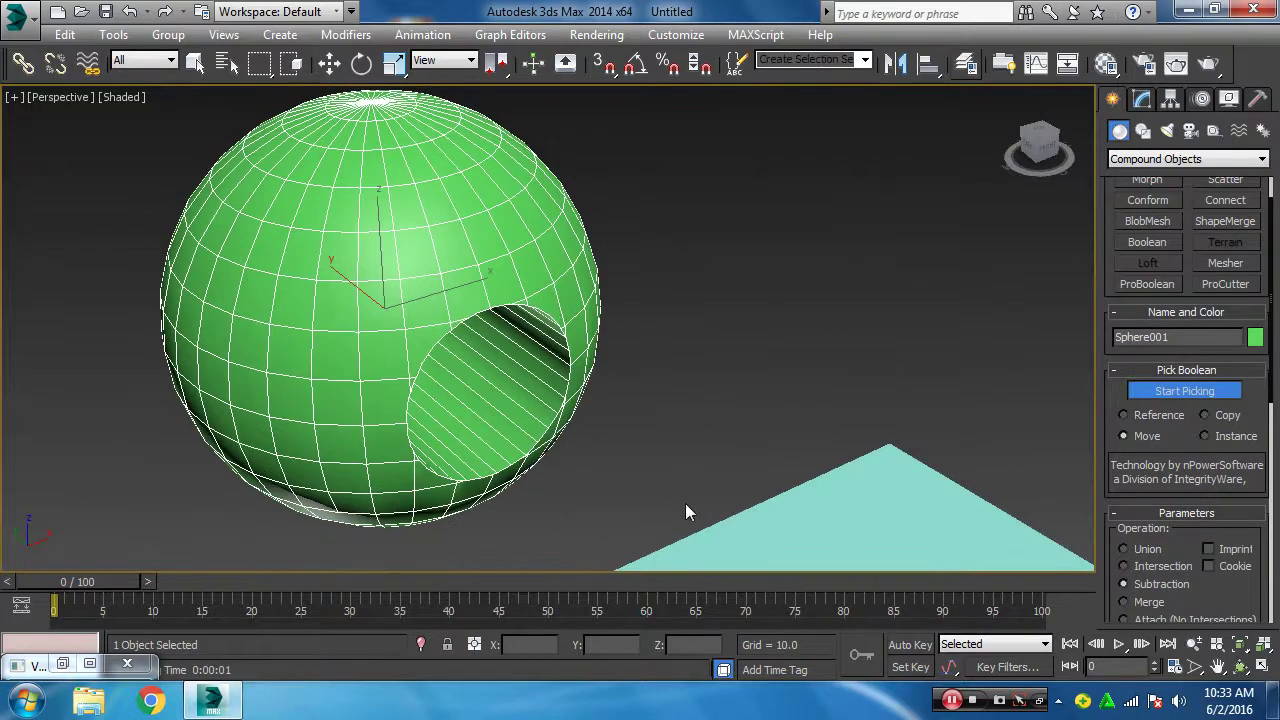
- Undo the subtraction and increase the pink cylinder's Height
key("ctrl+z")
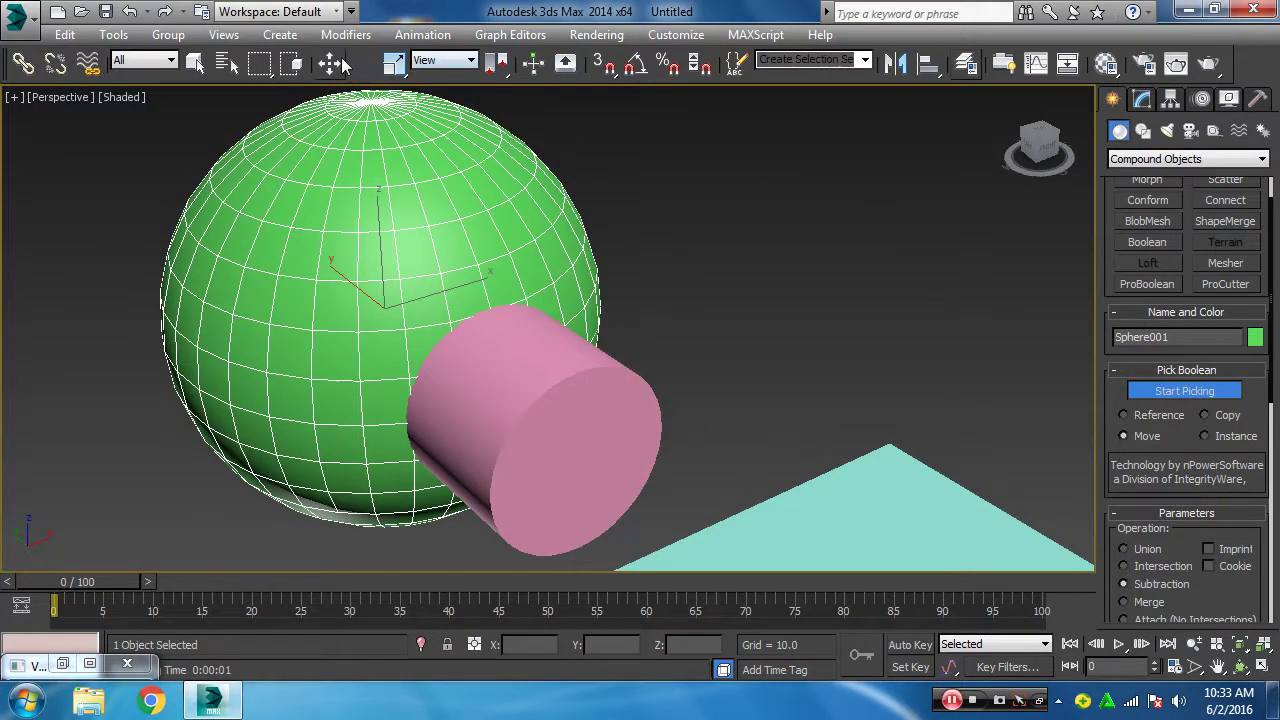
left_click(330, 63)
left_click(611, 408)
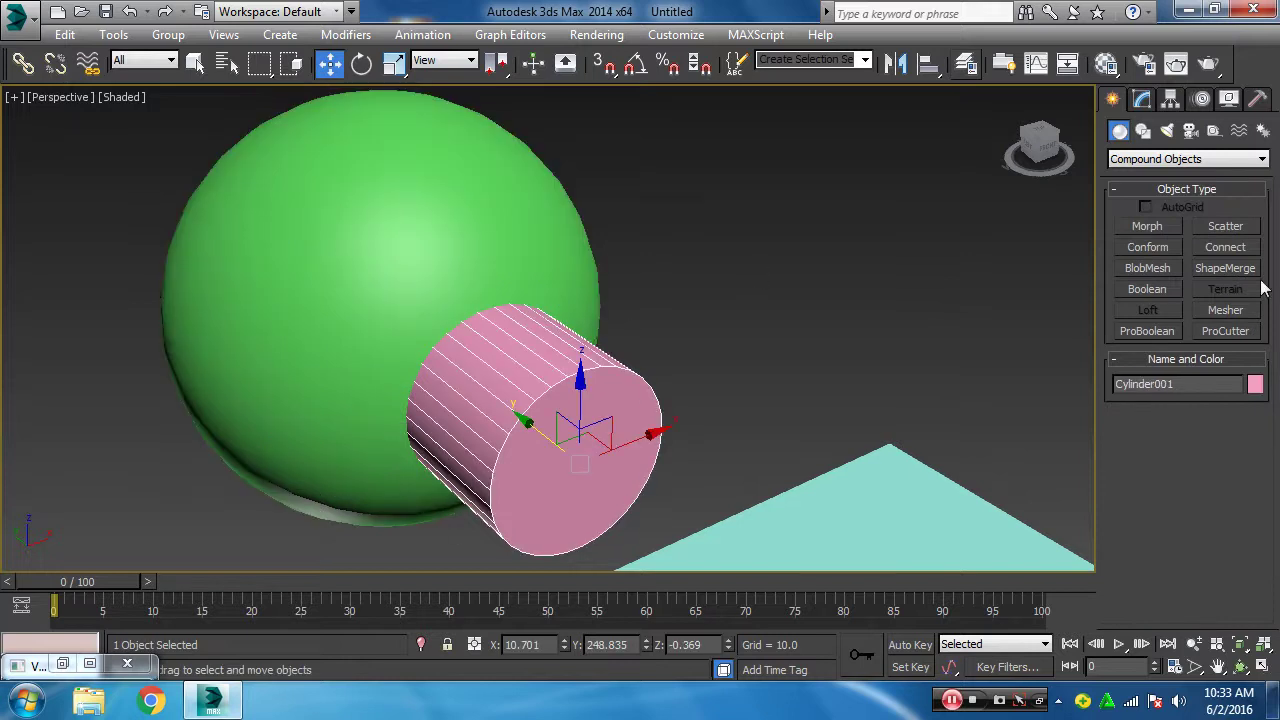
left_click(1142, 99)
mouse_move(1255, 405)
left_mouse_down()
mouse_move(1262, 344)
mouse_move(1262, 360)
left_mouse_up()
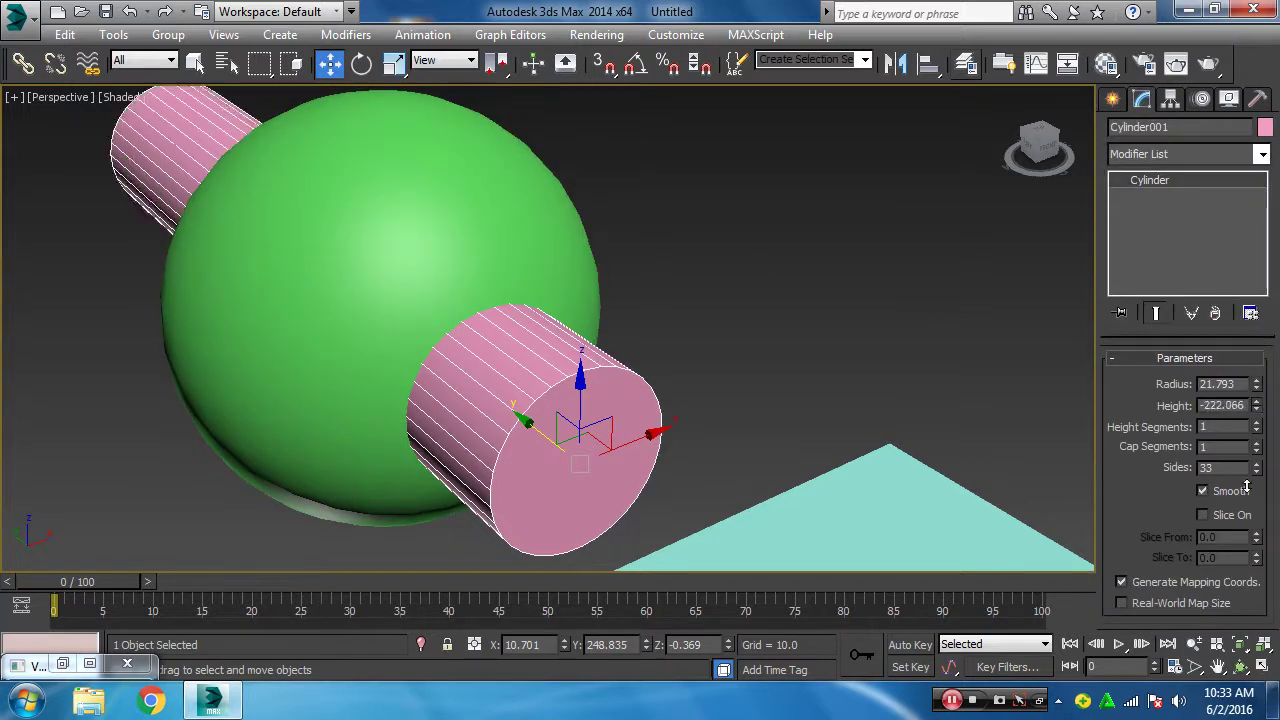
- Select the sphere and subtract the longer cylinder again with Start Picking
left_click(738, 311)
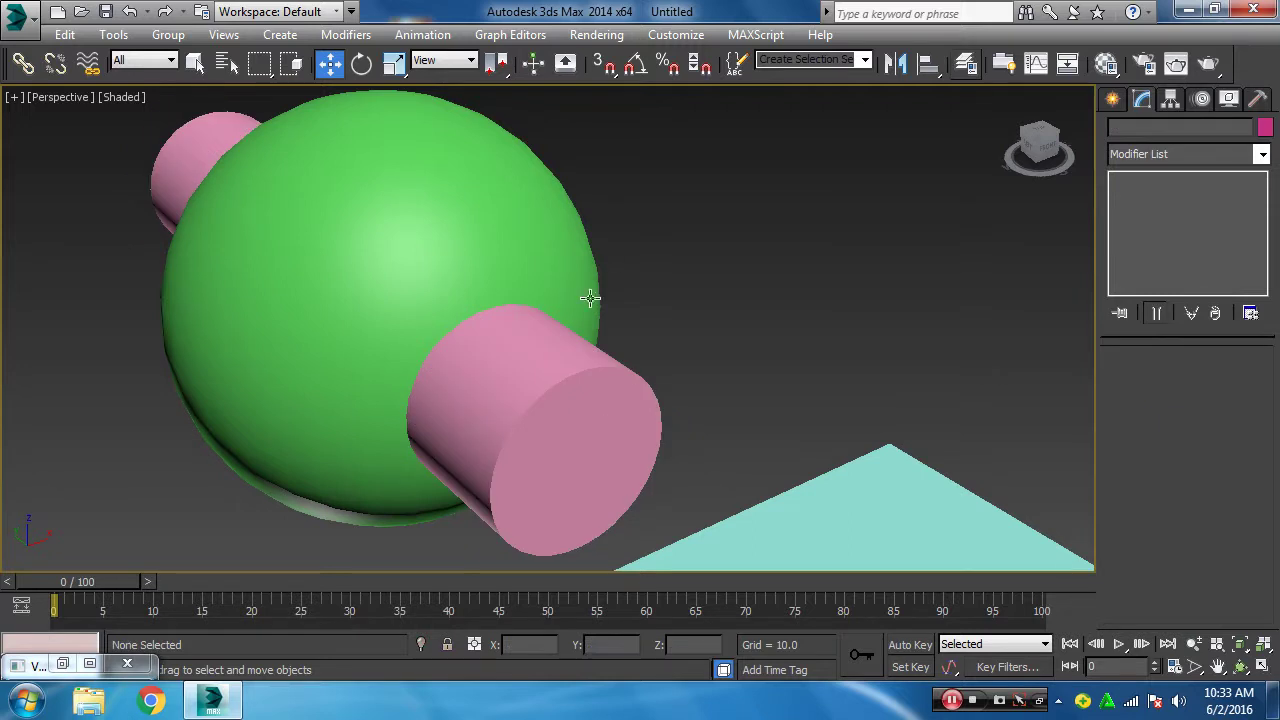
left_click(580, 435)
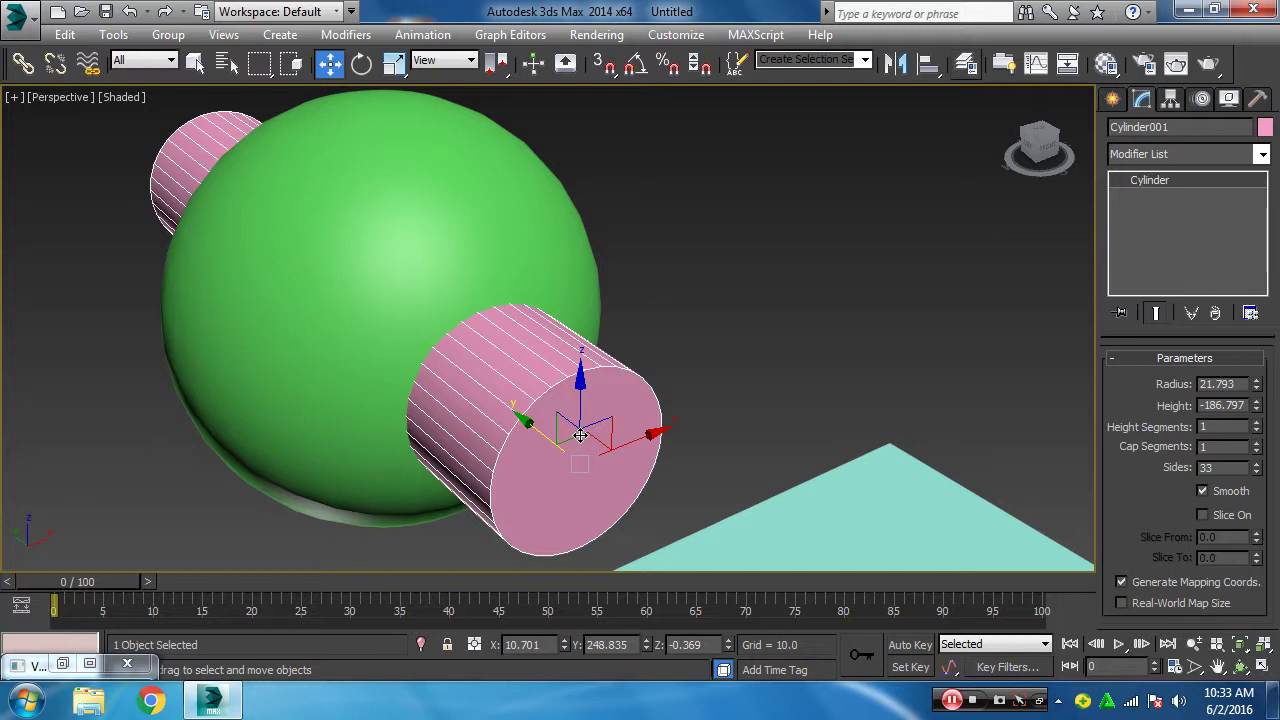
left_click(560, 215)
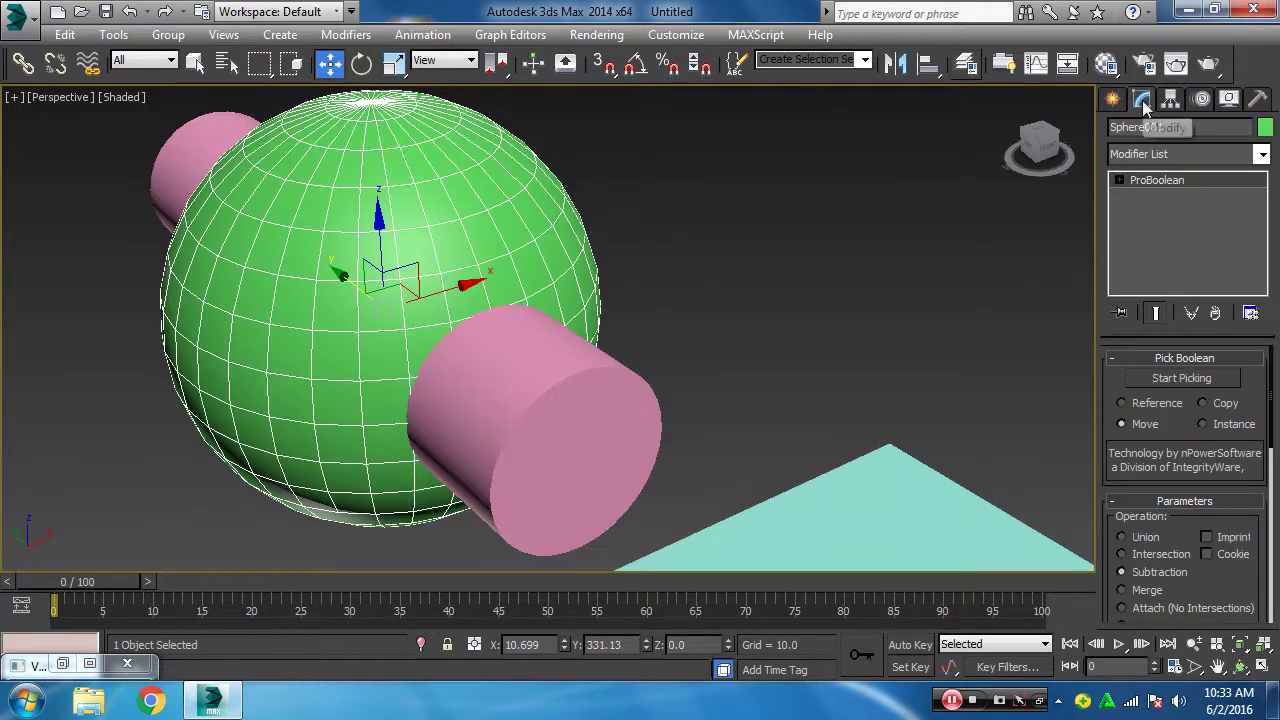
left_click(1174, 382)
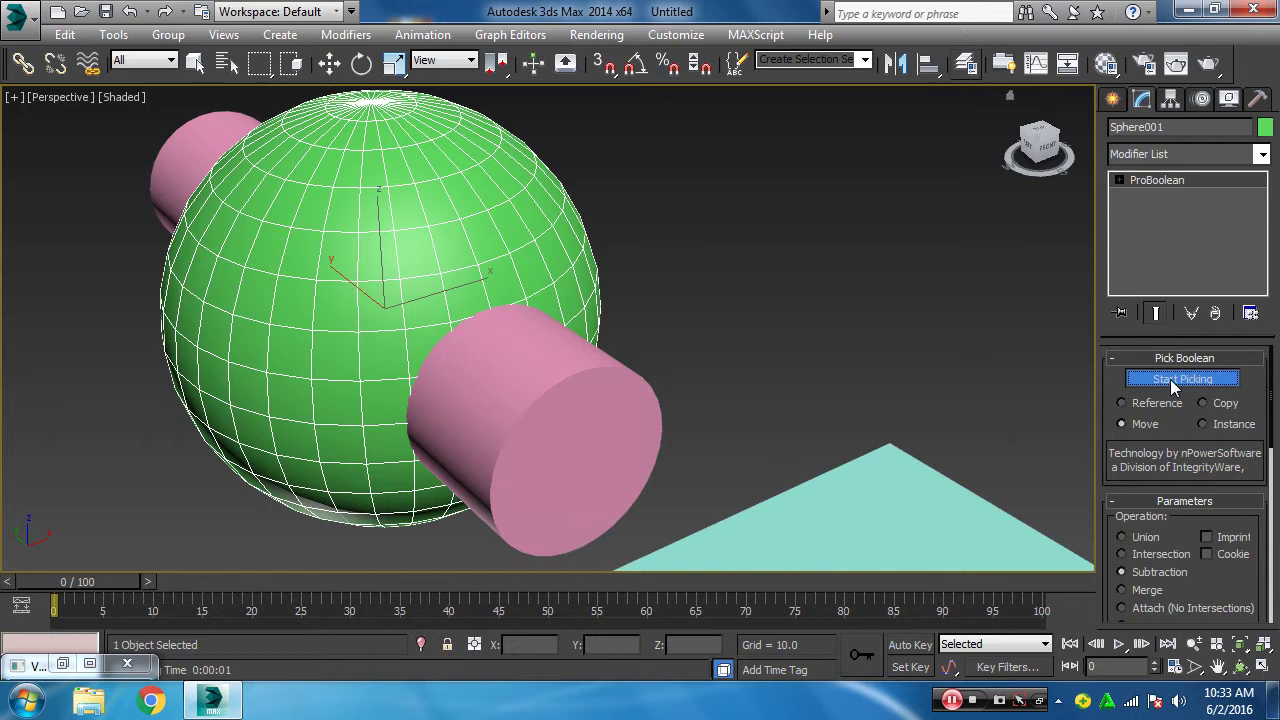
left_click(587, 430)
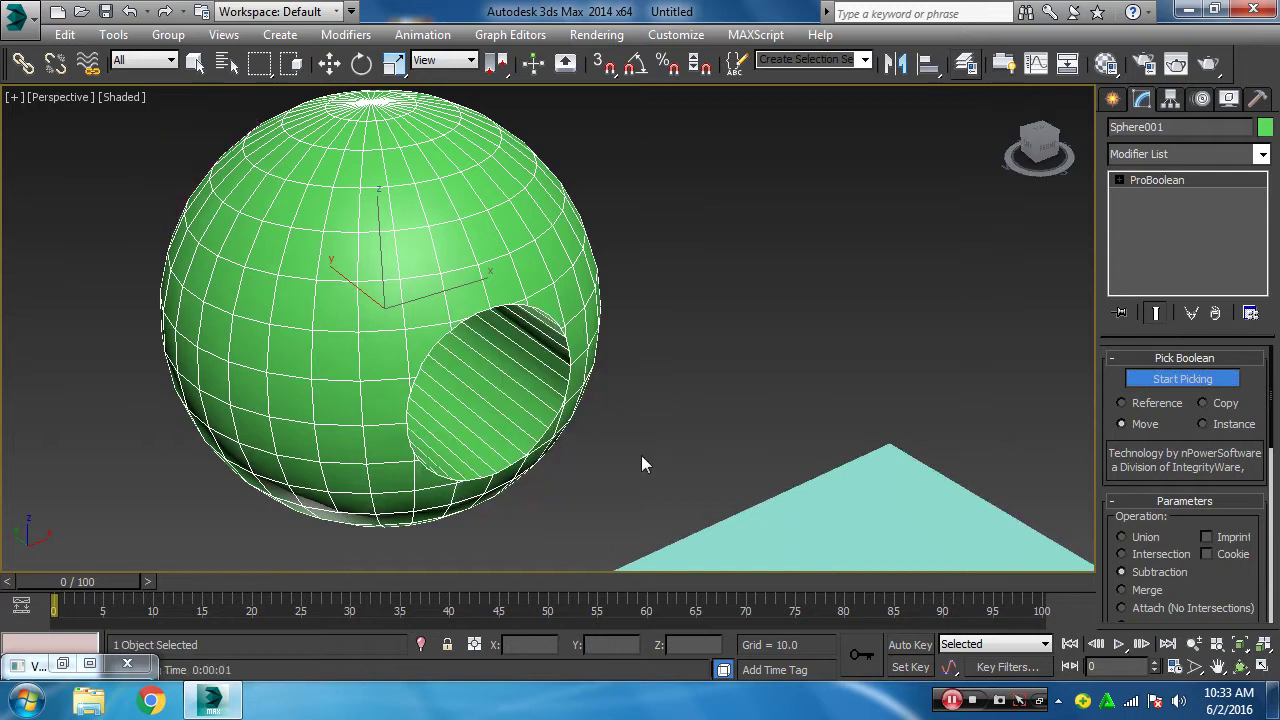
mouse_move(641, 455)
middle_mouse_down("alt")
mouse_move(943, 407)
mouse_move(840, 443)
mouse_move(643, 472)
mouse_move(635, 445)
middle_mouse_up("alt")
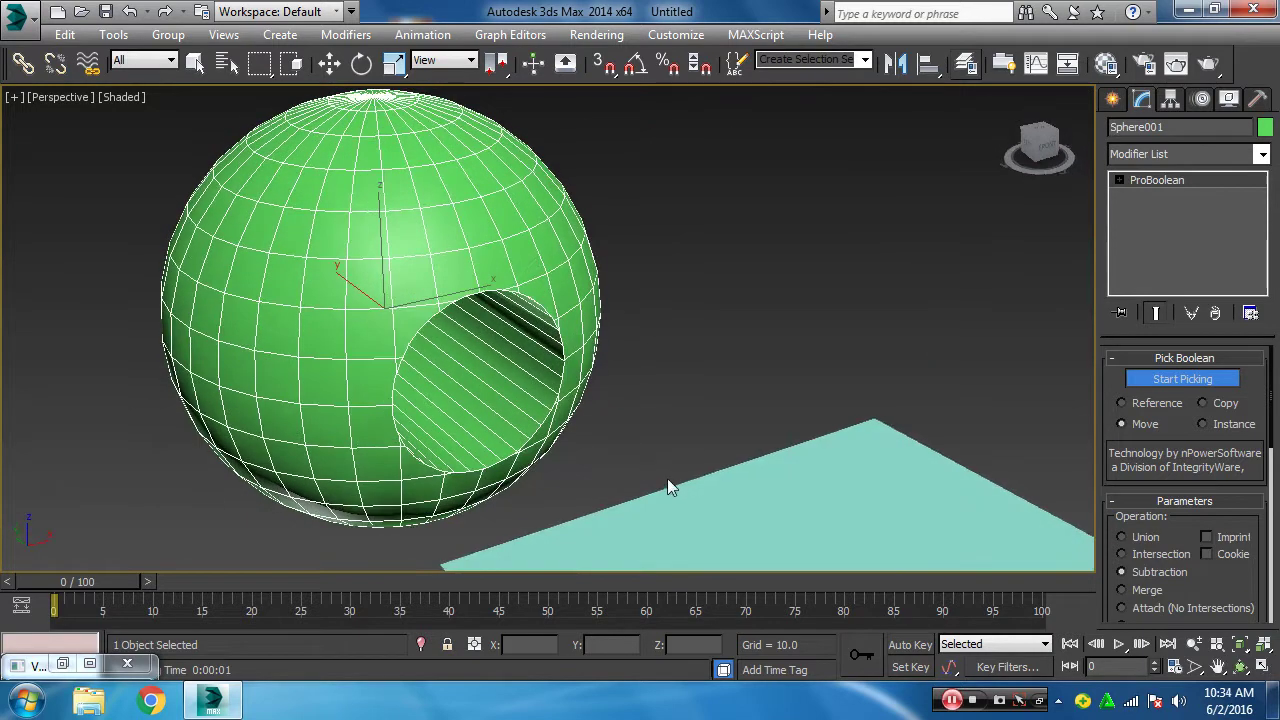
- Undo the subtraction, shrink the cylinder to radius 8.499, and Shift-drag along X for 2 copies
key("ctrl+z")
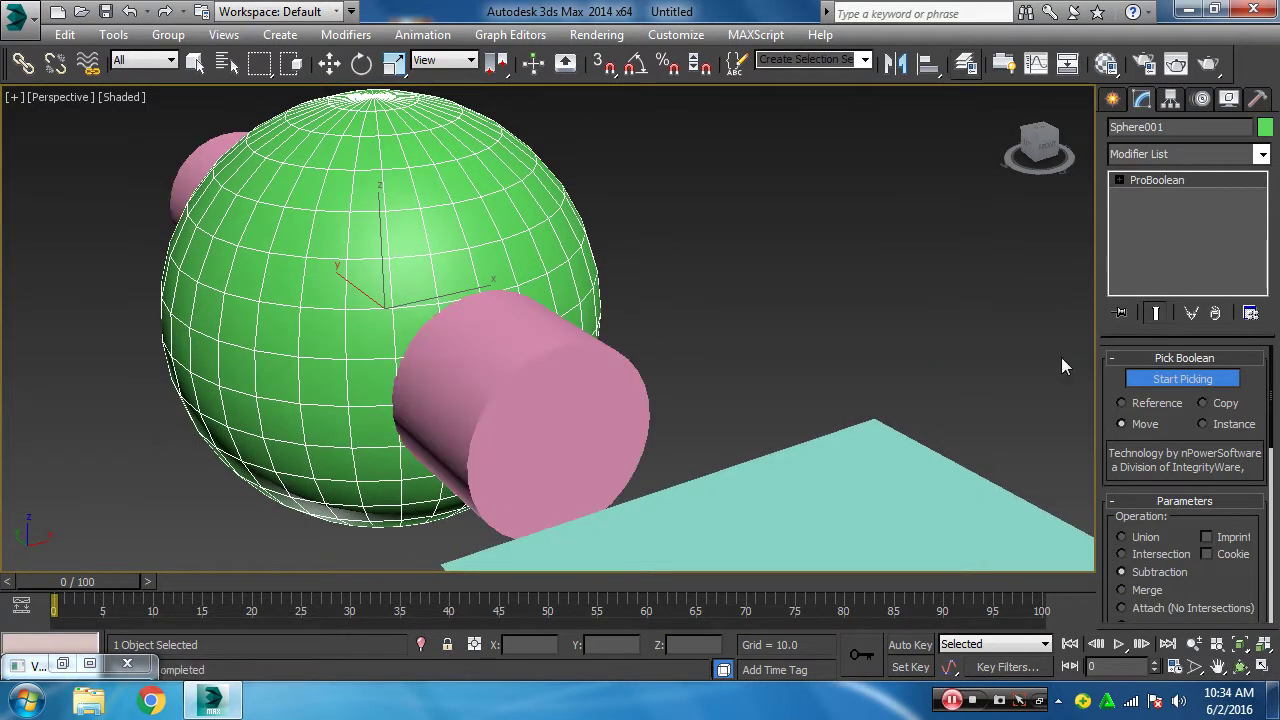
left_click(1182, 378)
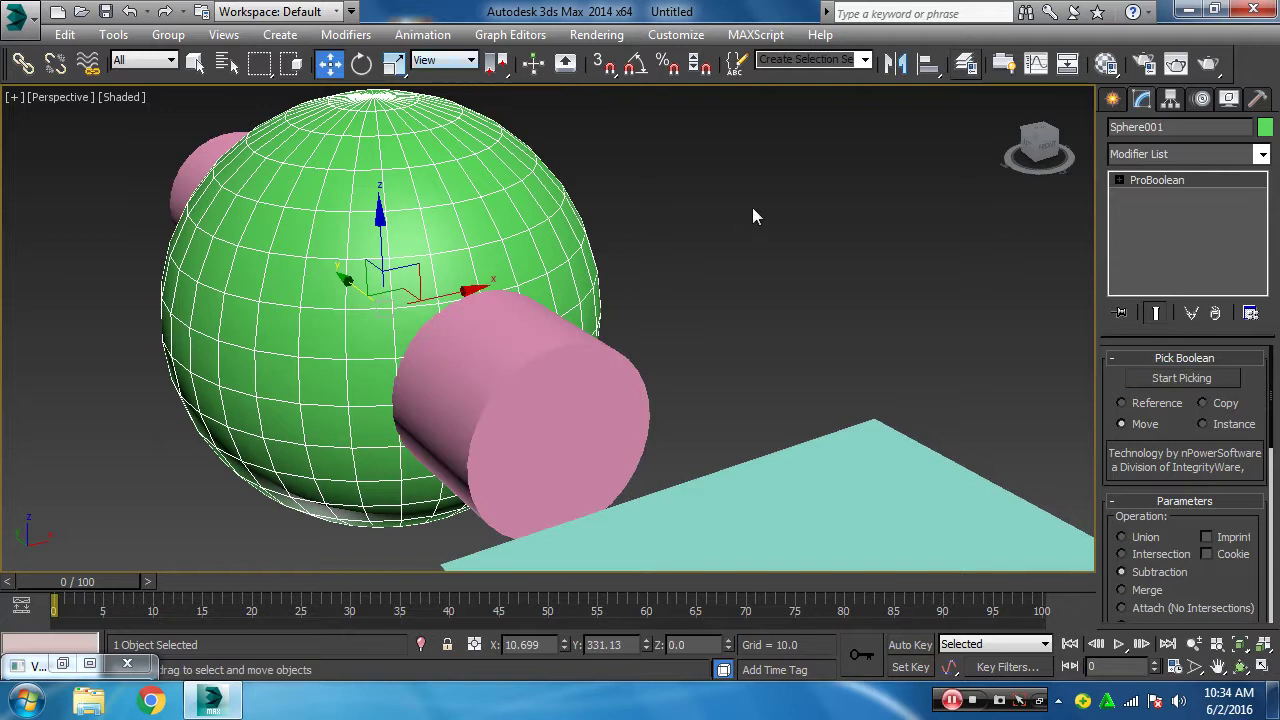
left_click(761, 251)
left_click(608, 385)
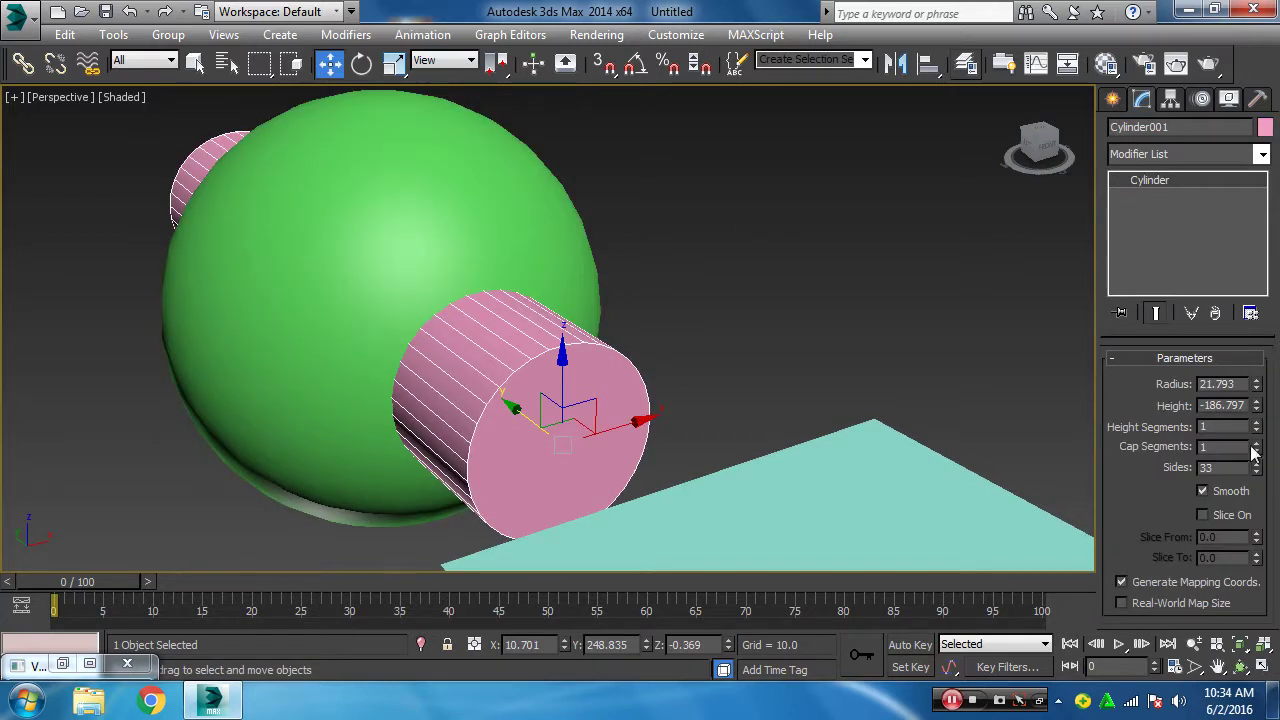
left_click_drag(1256, 387, 1248, 452)
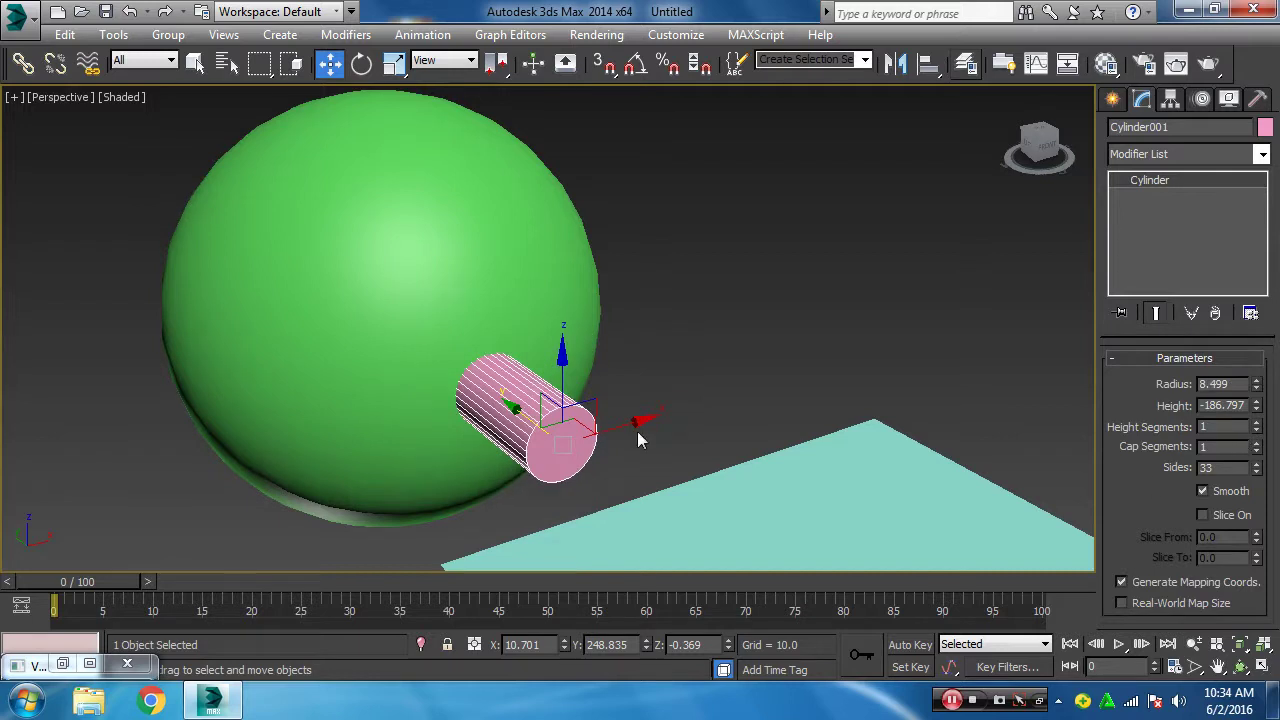
mouse_move(635, 427)
left_mouse_down()
mouse_move(517, 452)
mouse_move(607, 450)
left_mouse_up()
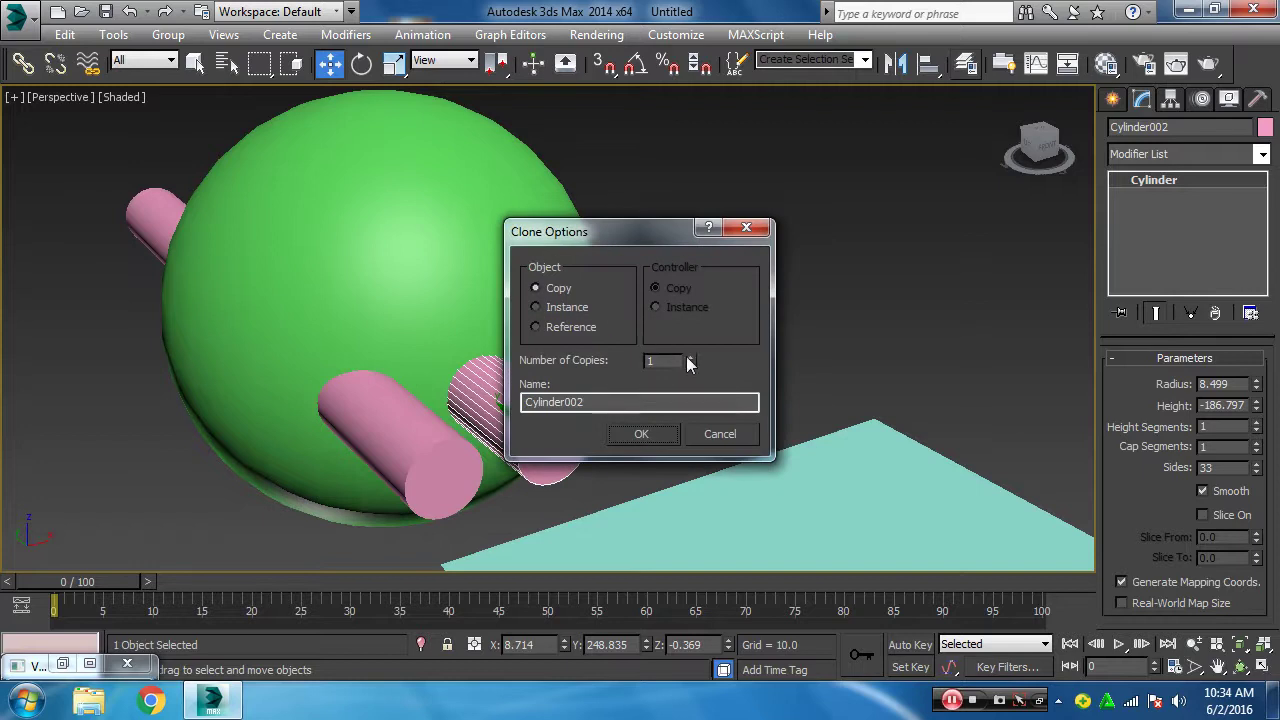
left_click(690, 357)
- Confirm the two copies and convert Cylinder003 to an Editable Poly
left_click(666, 433)
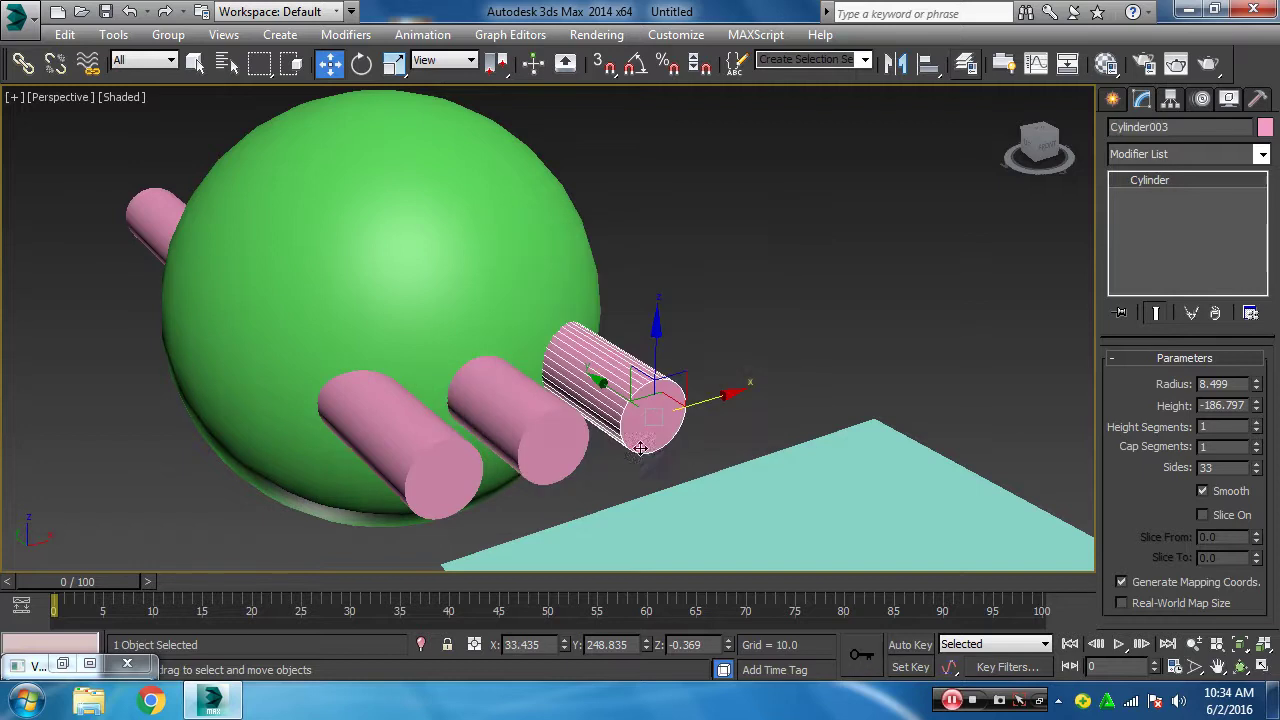
right_click(667, 418)
mouse_move(697, 576)
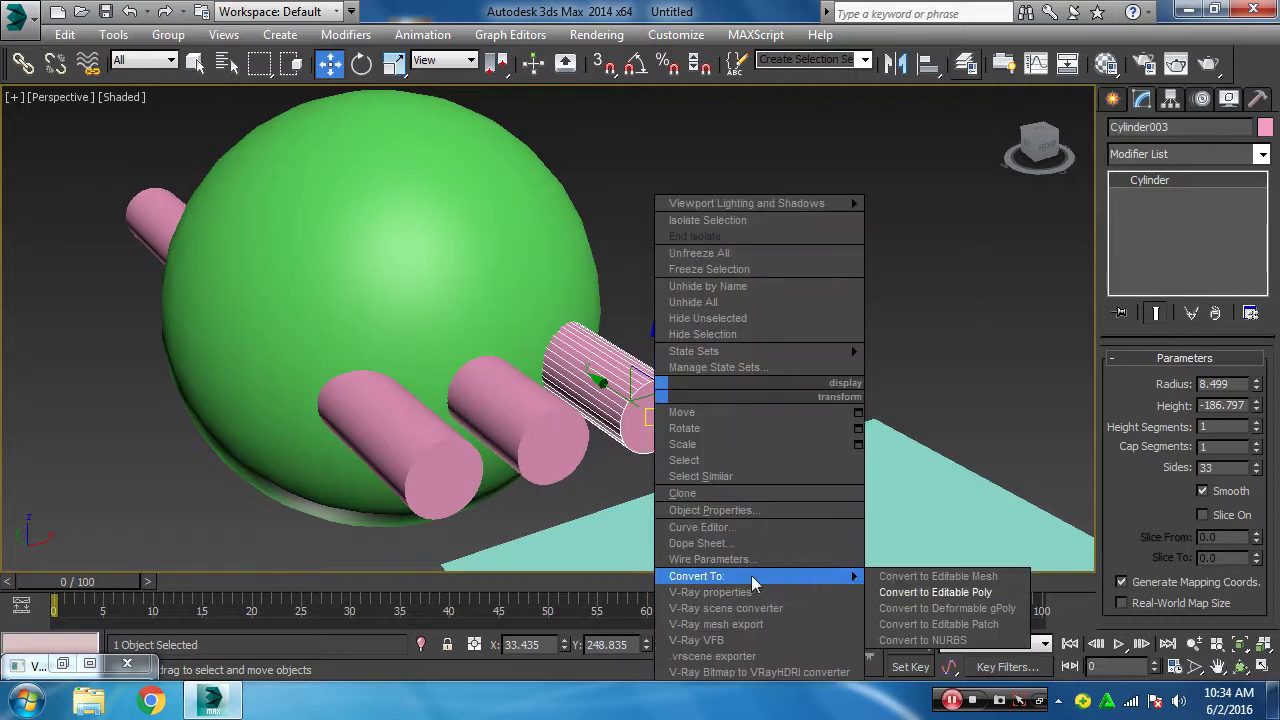
left_click(931, 593)
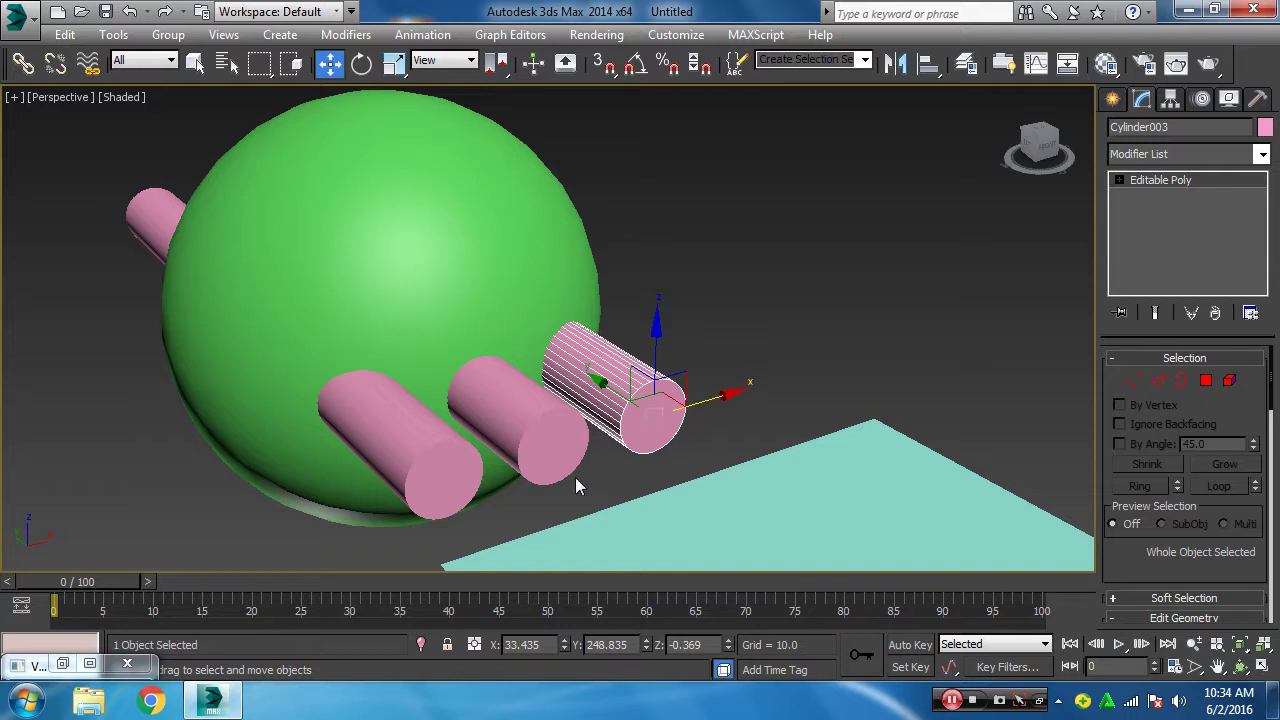
- Attach the other two pink cylinders to Cylinder003 as one object
scroll(1235, 440, "down", 3)
scroll(1240, 466, "down", 3)
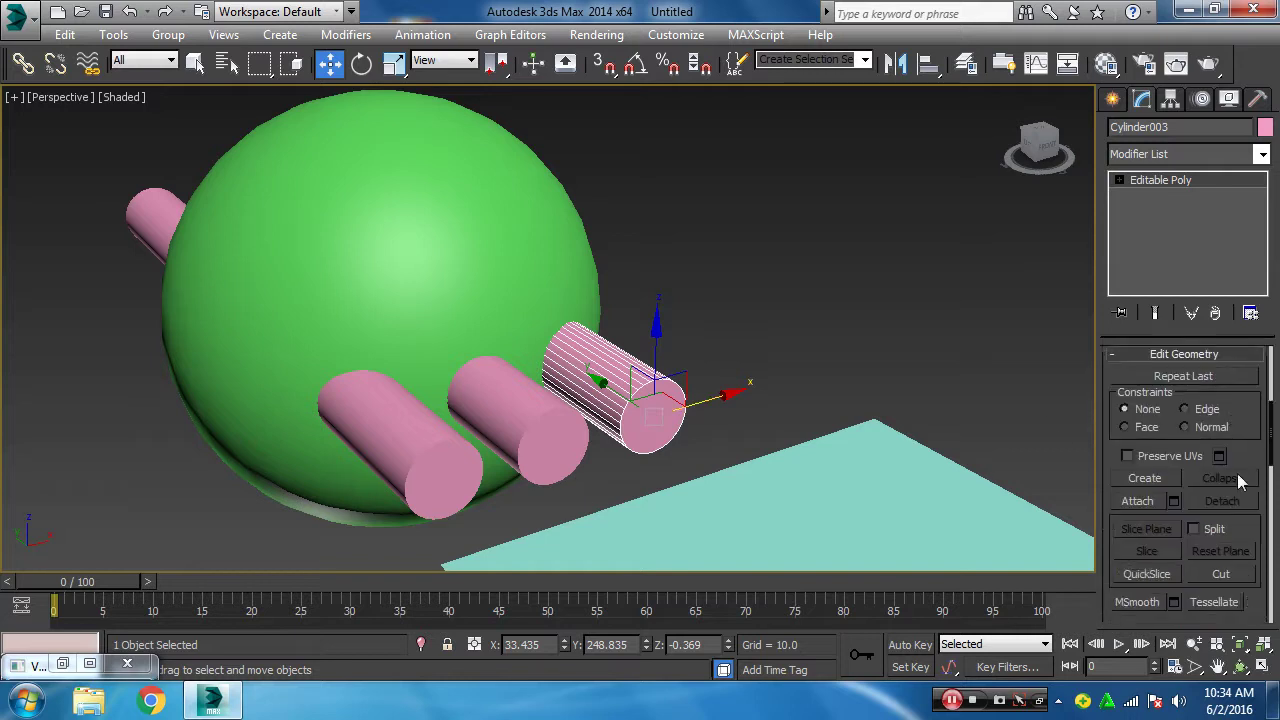
scroll(1240, 466, "down", 3)
left_click(1138, 471)
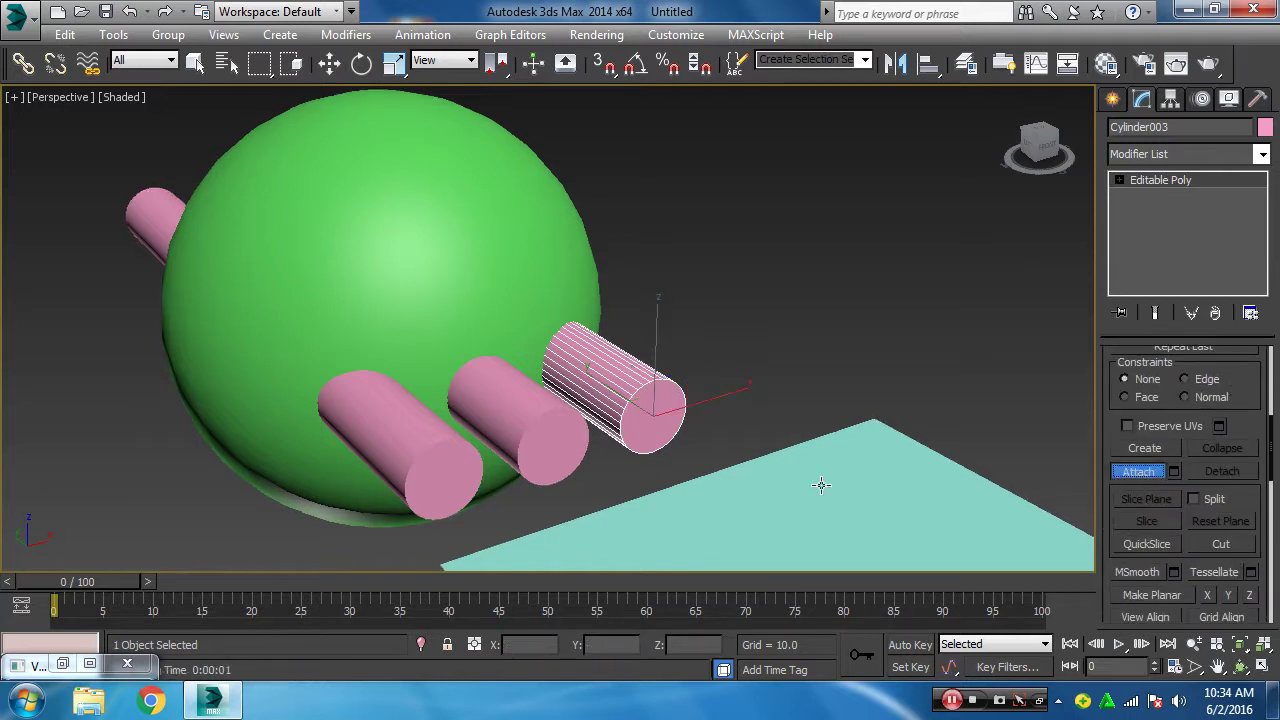
left_click(540, 430)
left_click(411, 477)
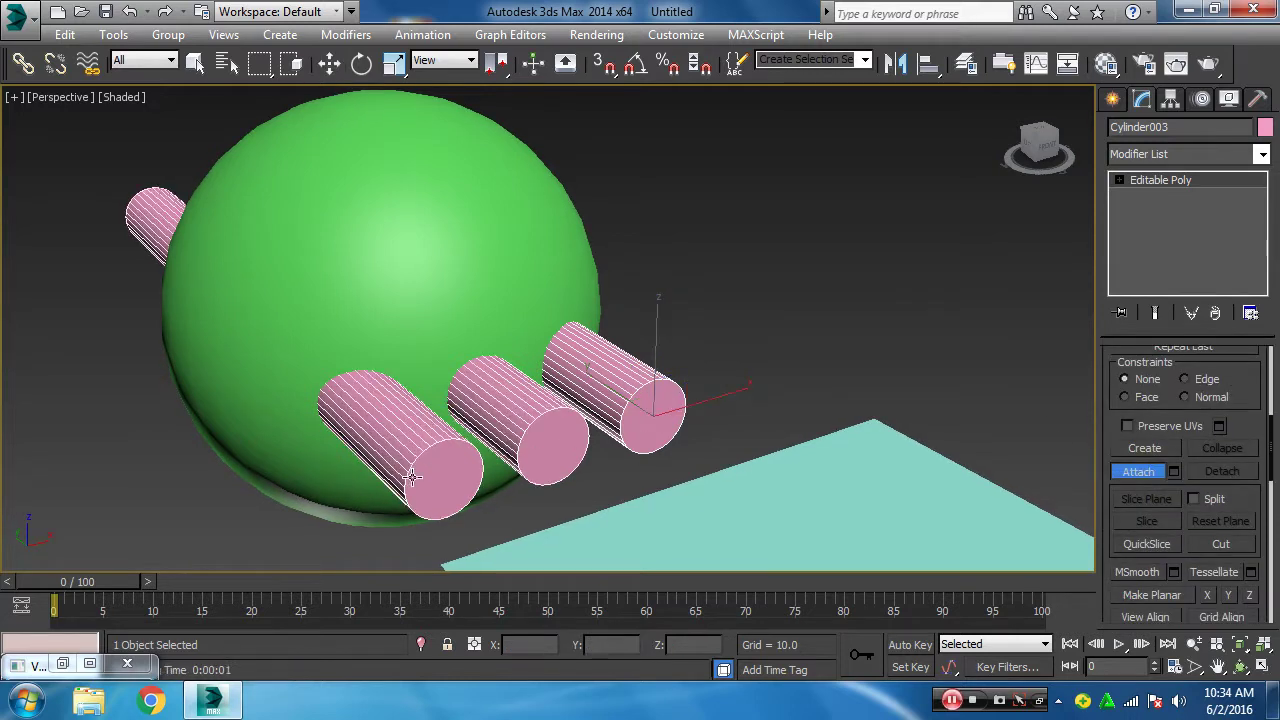
left_click(1138, 471)
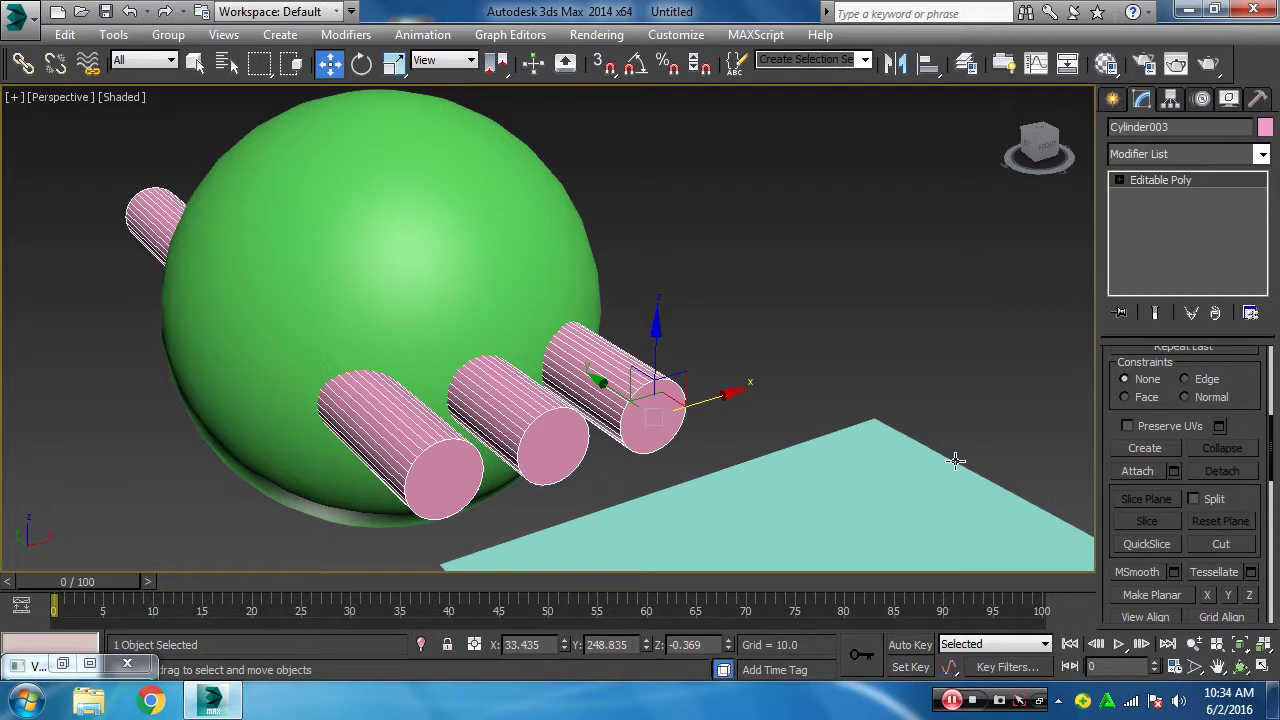
left_click(480, 237)
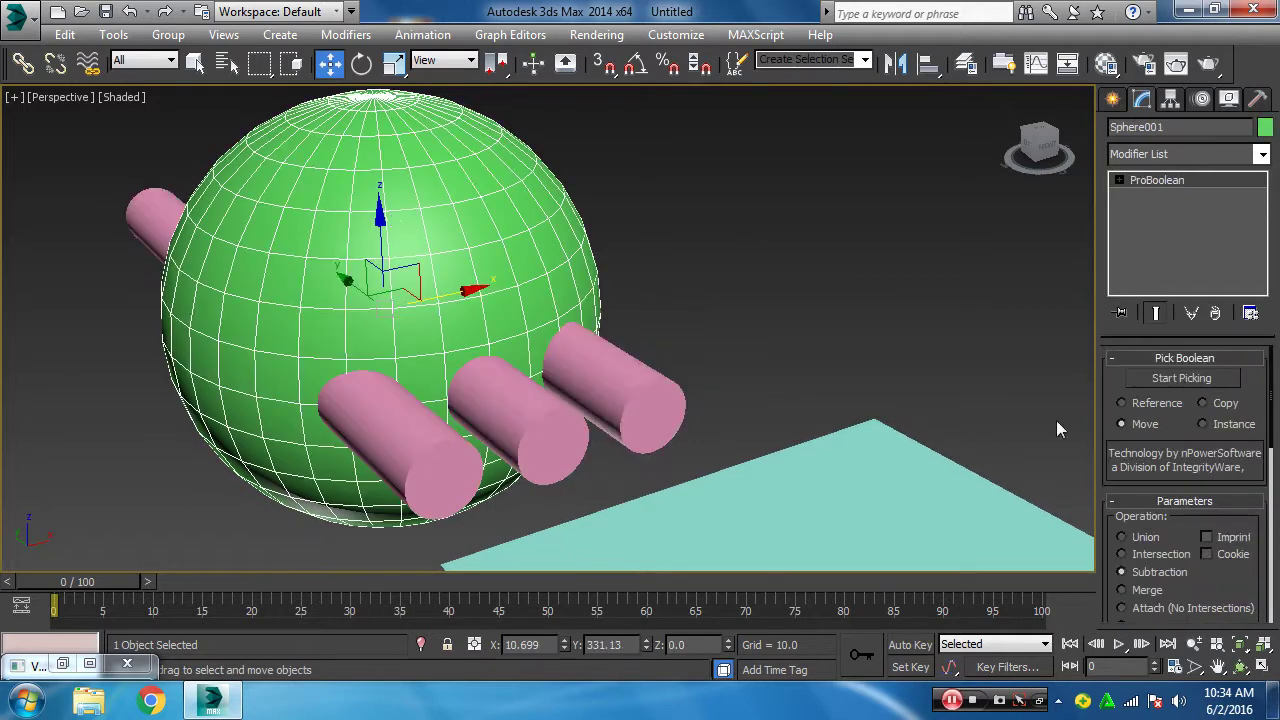
- Pick the attached cylinders with ProBoolean Subtraction and orbit to inspect the three holes
left_click(1190, 378)
left_click(680, 410)
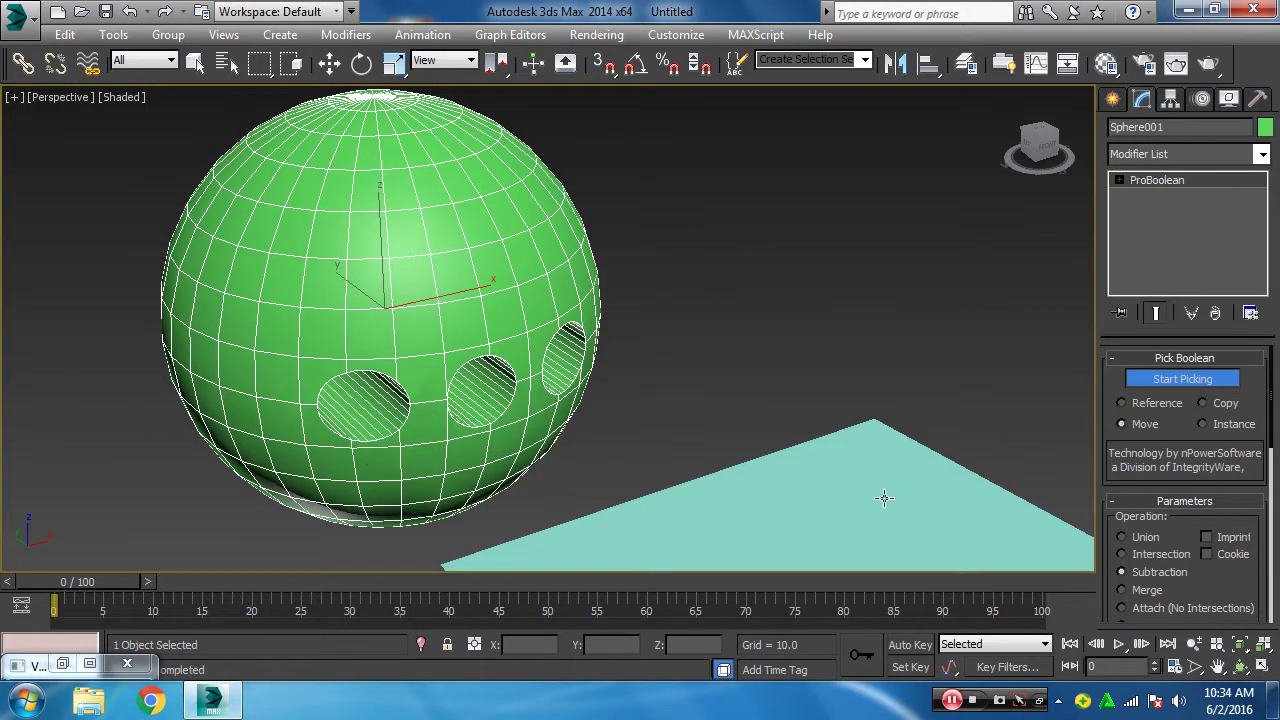
mouse_move(992, 440)
middle_mouse_down("alt")
mouse_move(838, 378)
mouse_move(1196, 358)
middle_mouse_up("alt")
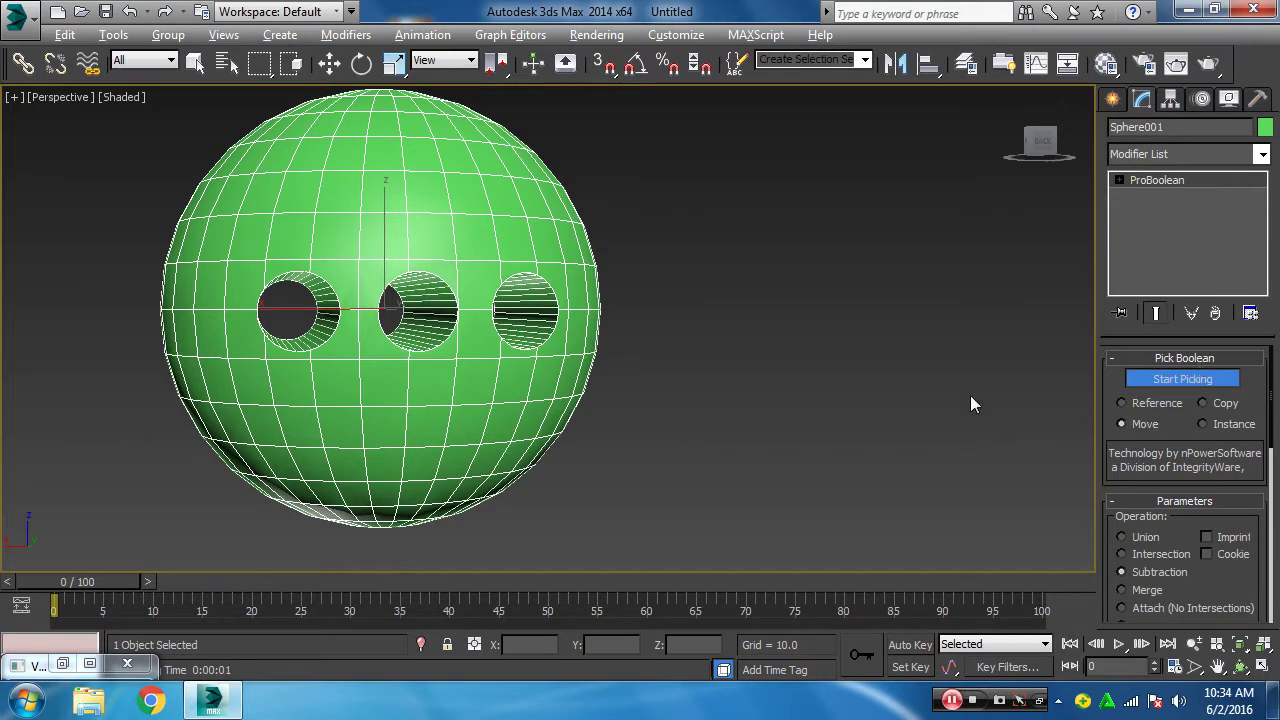
middle_click_drag(970, 395, 513, 428, "alt")
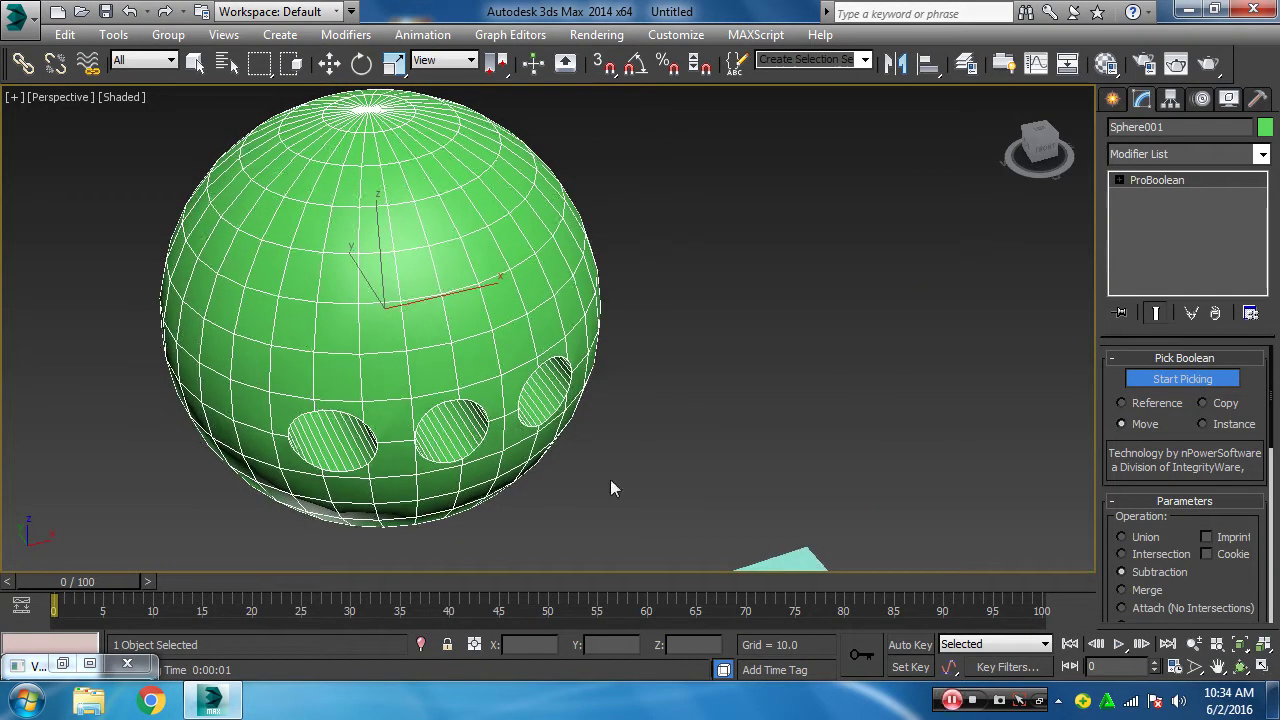
left_click(1167, 380)
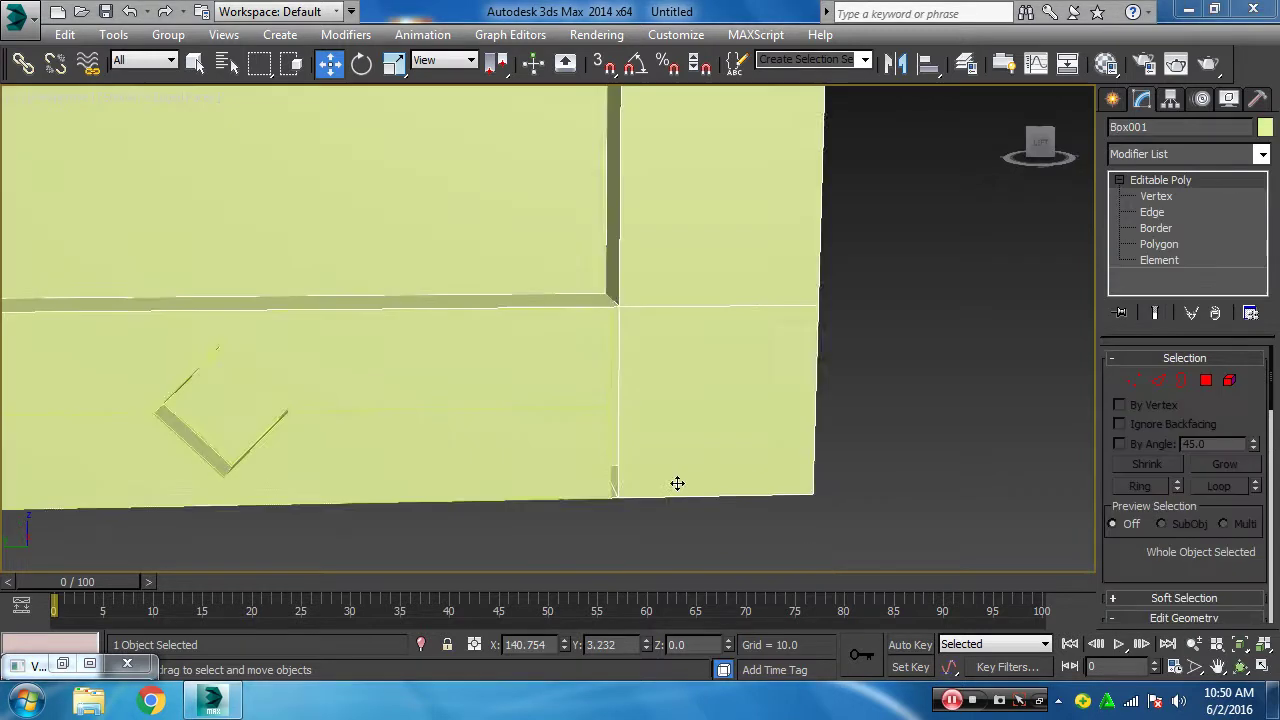
- Enter Box001's Vertex level and zoom in on its top corner vertex
scroll(677, 483, "up", 4)
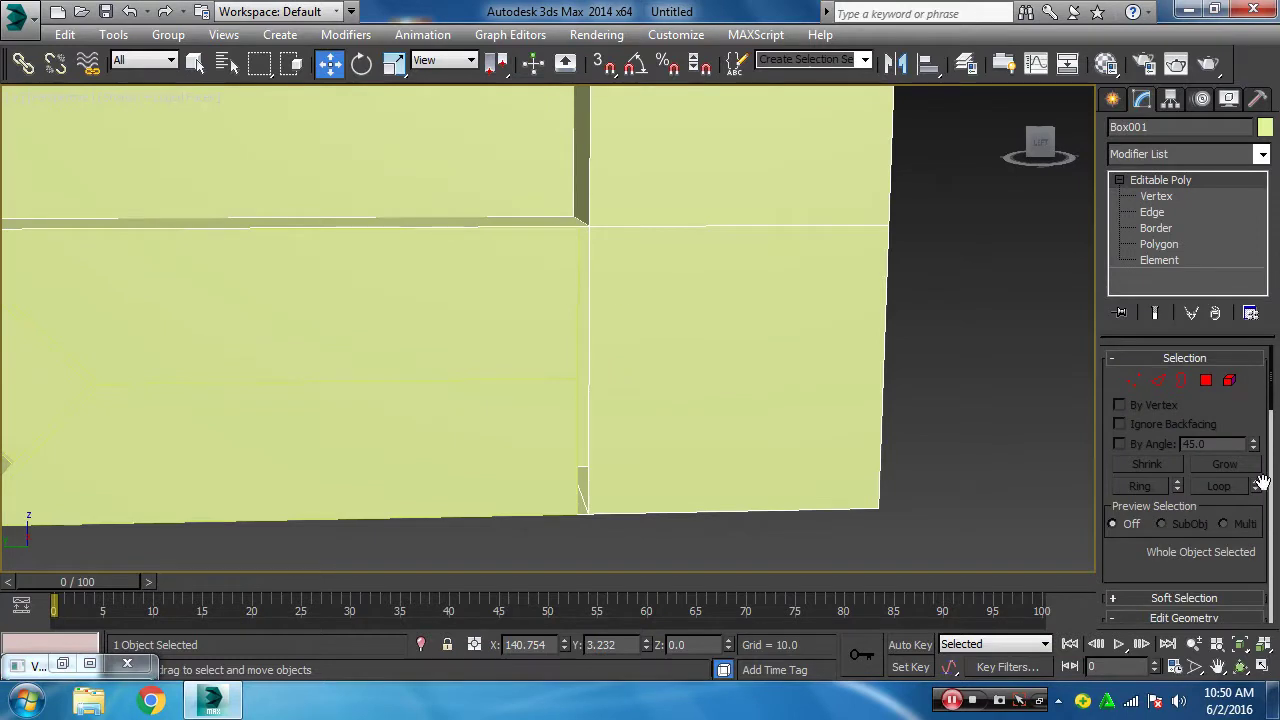
scroll(1228, 550, "down", 3)
scroll(1200, 595, "down", 1)
left_click(1137, 544)
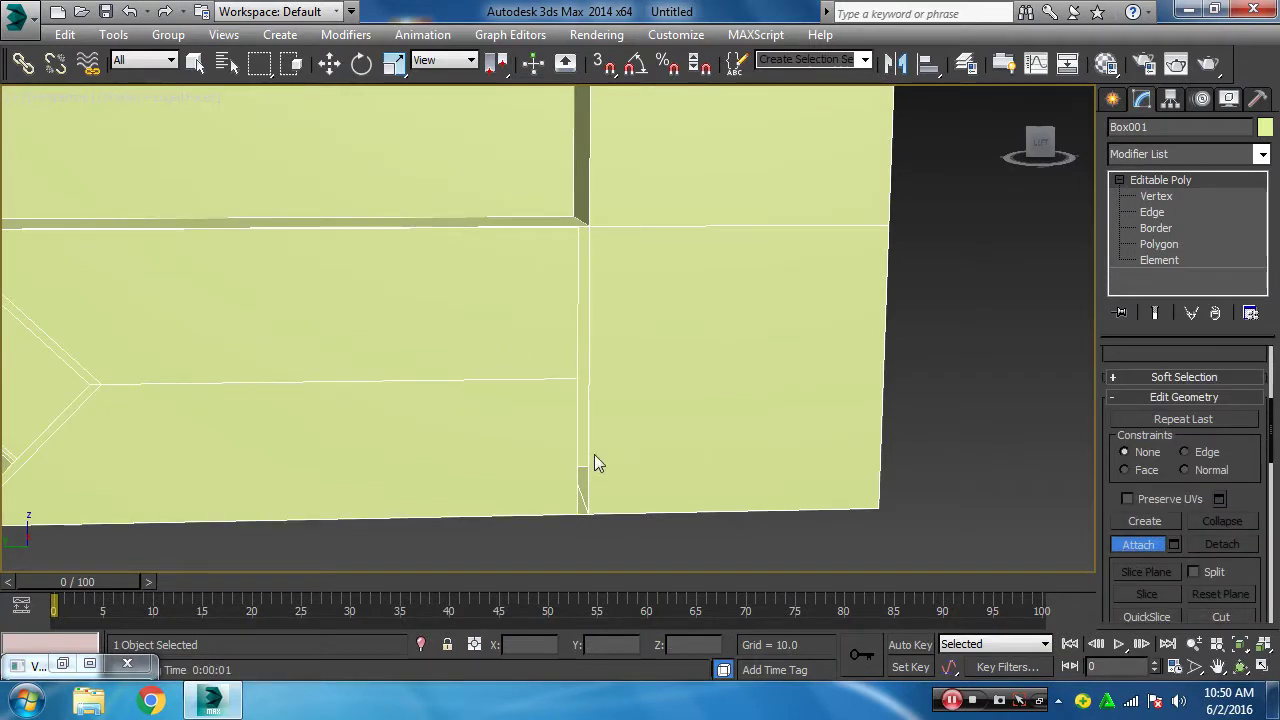
left_click(1140, 545)
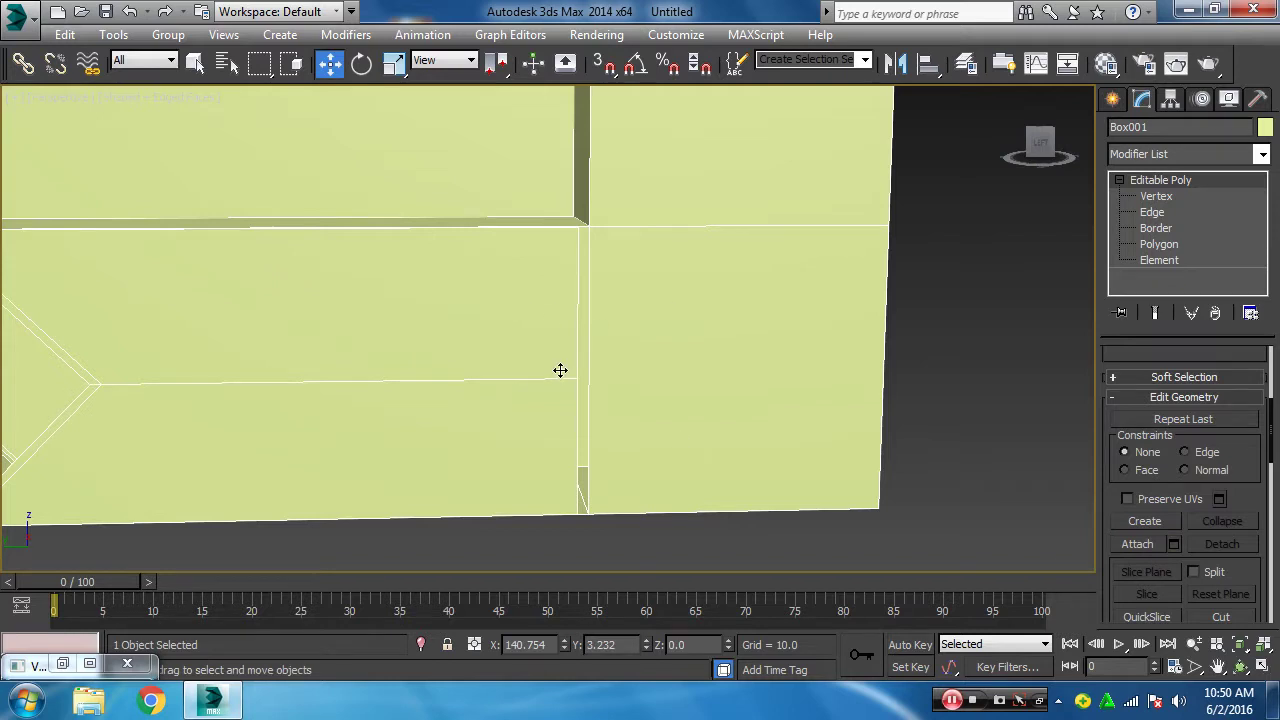
left_click(1152, 198)
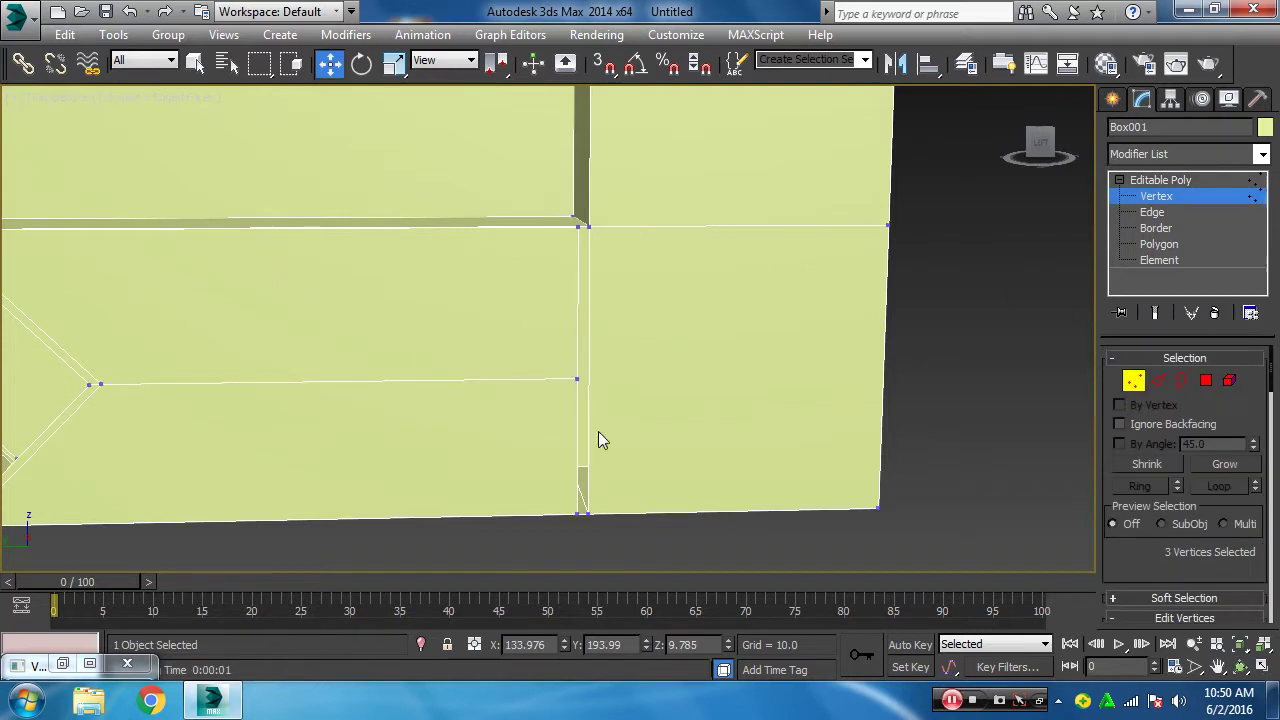
scroll(635, 380, "down", 2)
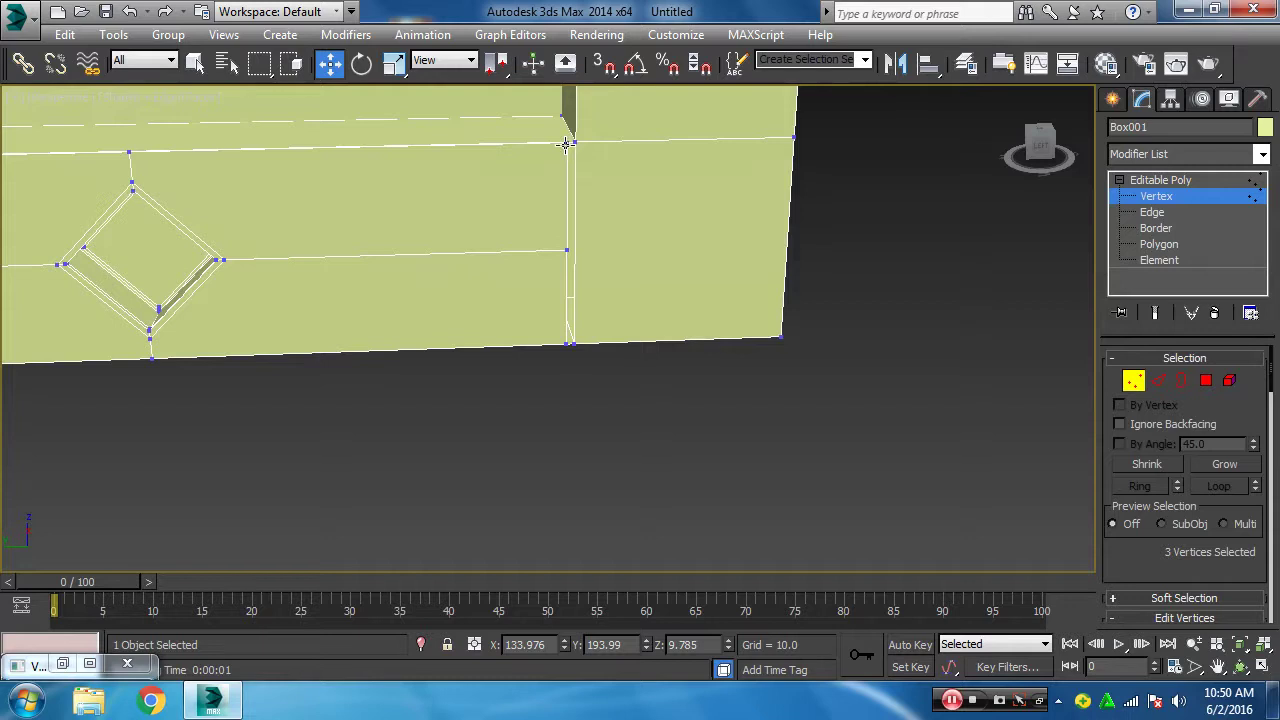
scroll(634, 250, "up", 1)
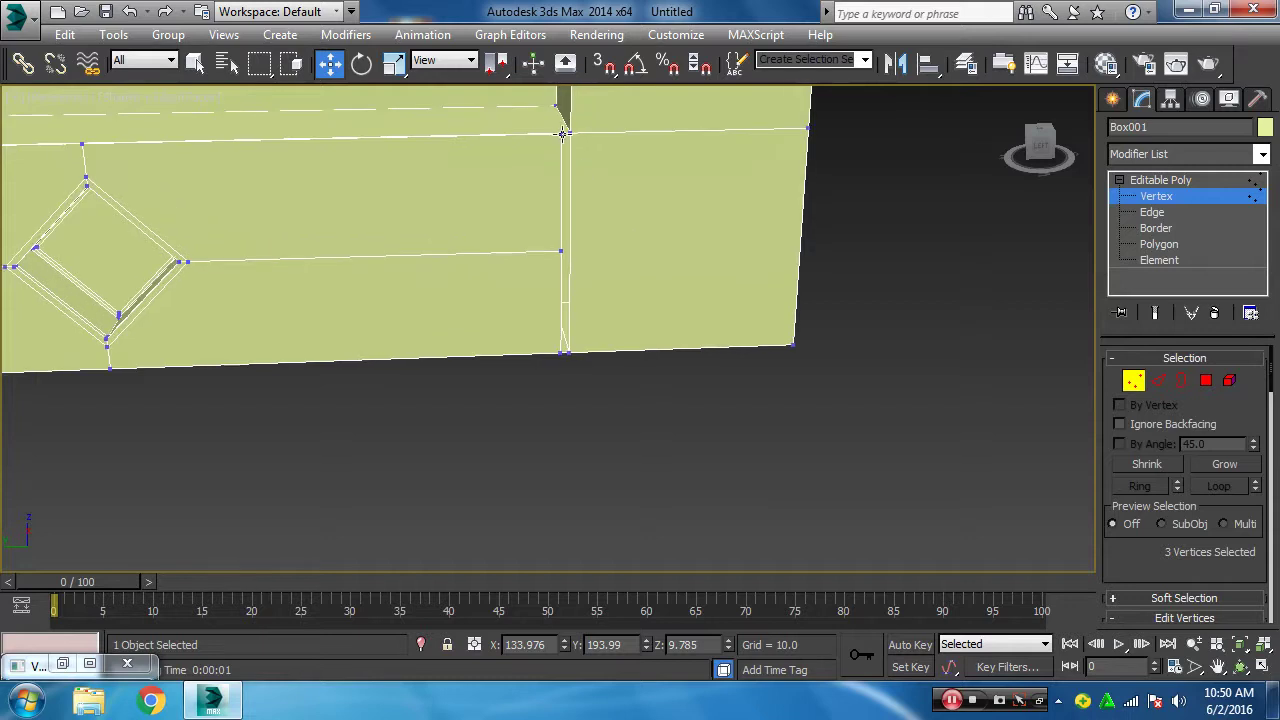
left_click(563, 133)
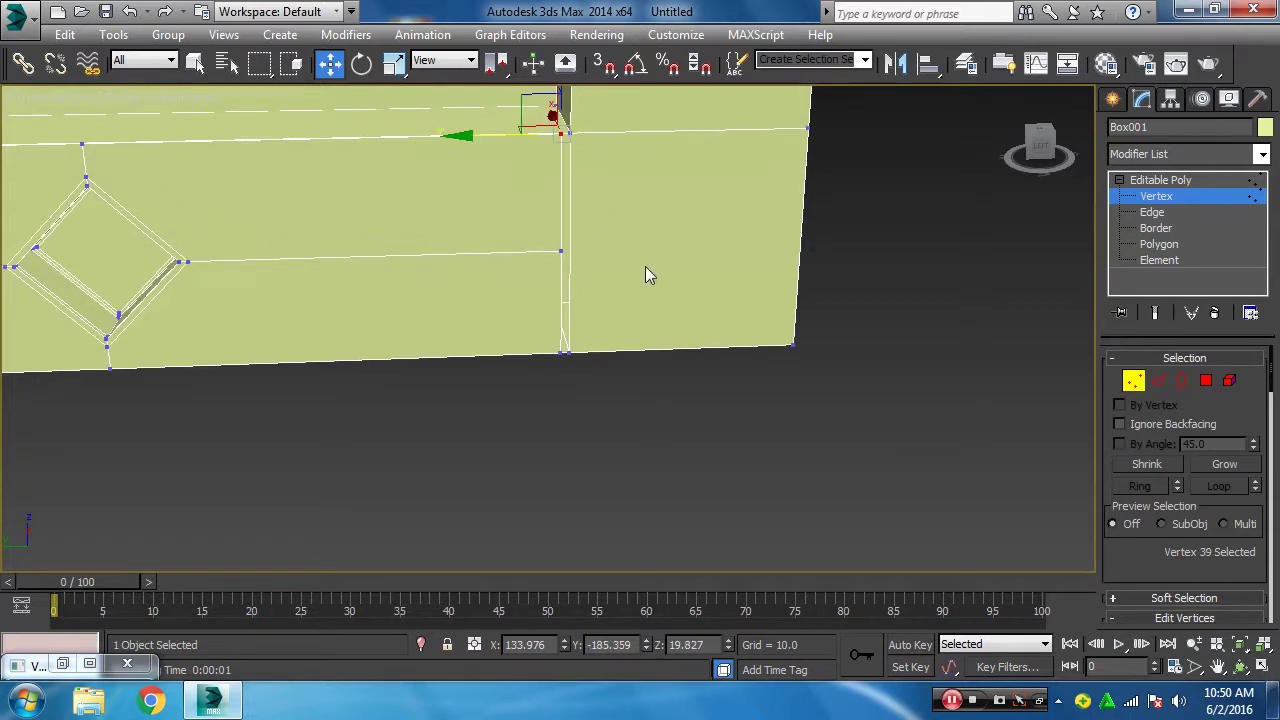
key("z")
- Marquee-select the two overlapping corner vertices and switch the view to wireframe
scroll(640, 320, "down", 3)
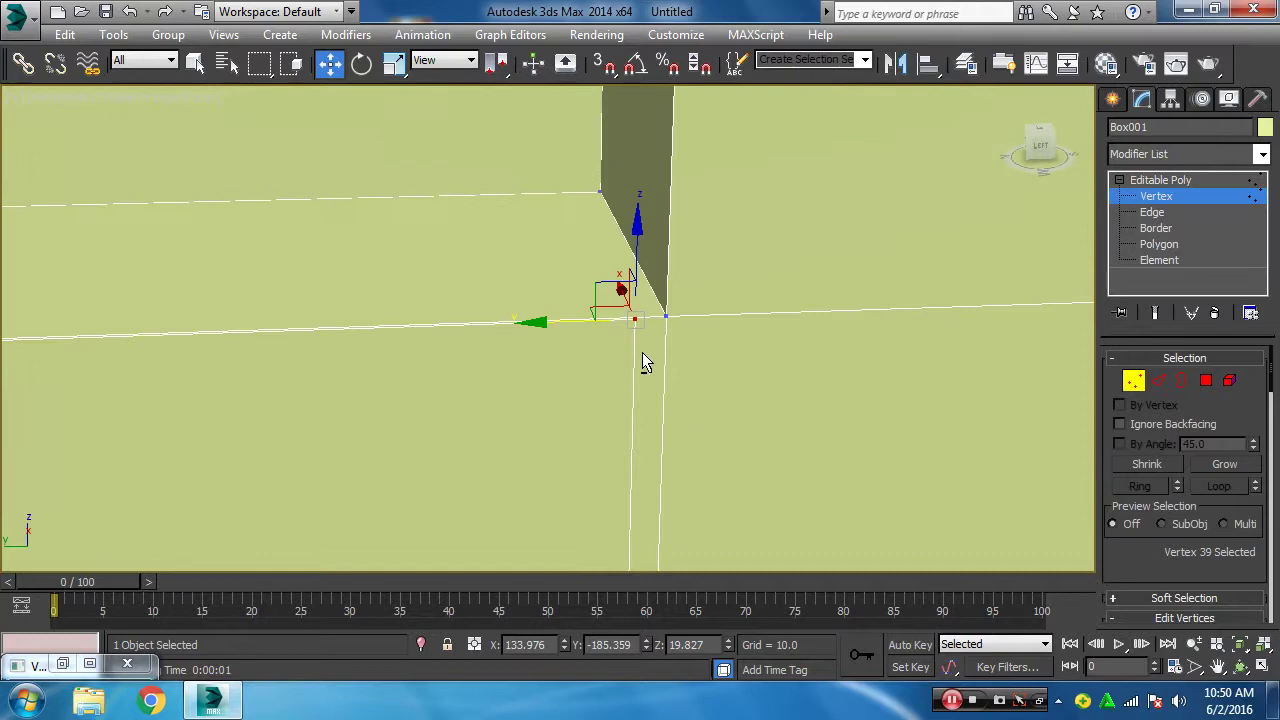
scroll(644, 357, "down", 2)
scroll(644, 357, "up", 2)
left_click(646, 317)
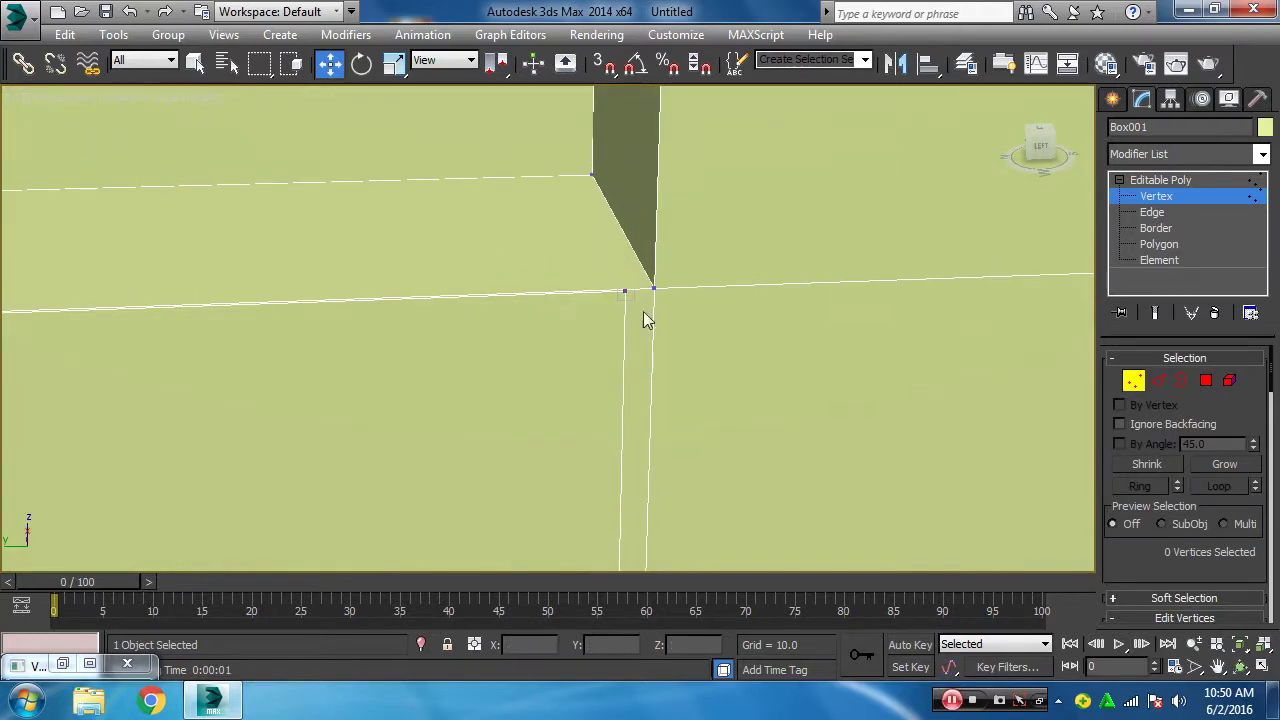
left_click_drag(598, 266, 667, 311)
left_click_drag(667, 310, 667, 310)
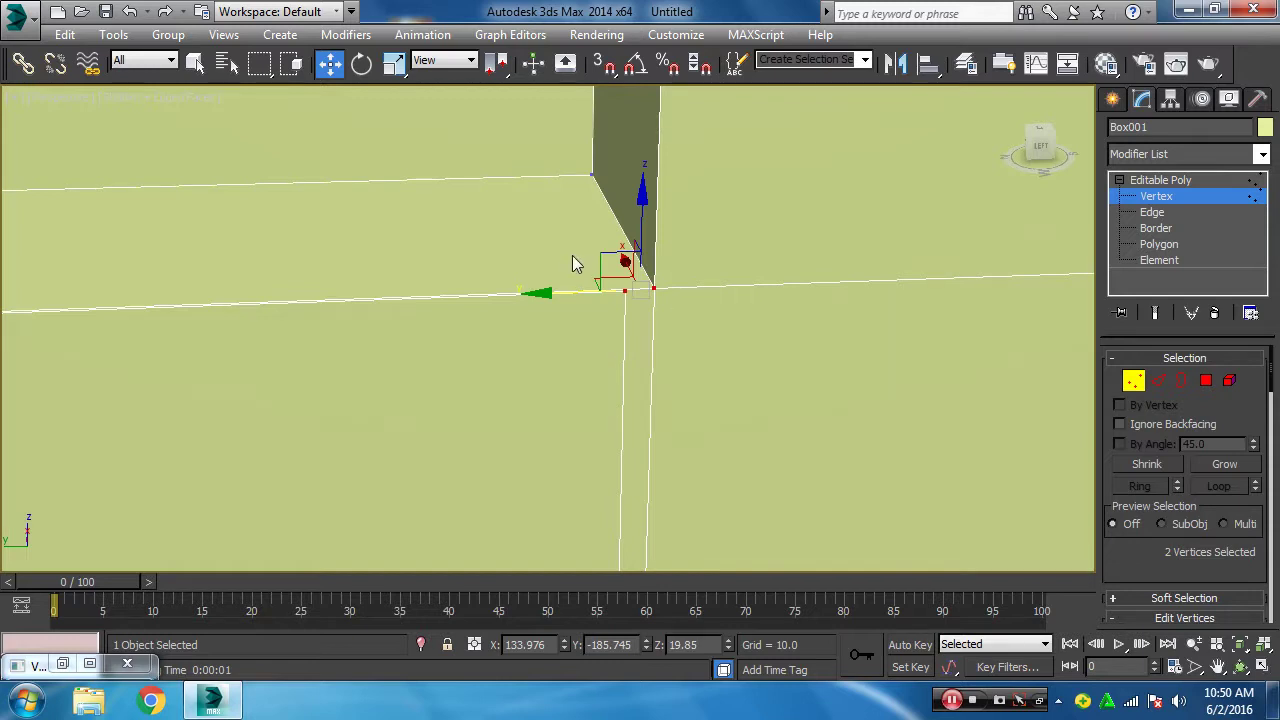
left_click_drag(560, 250, 697, 340)
key("F3")
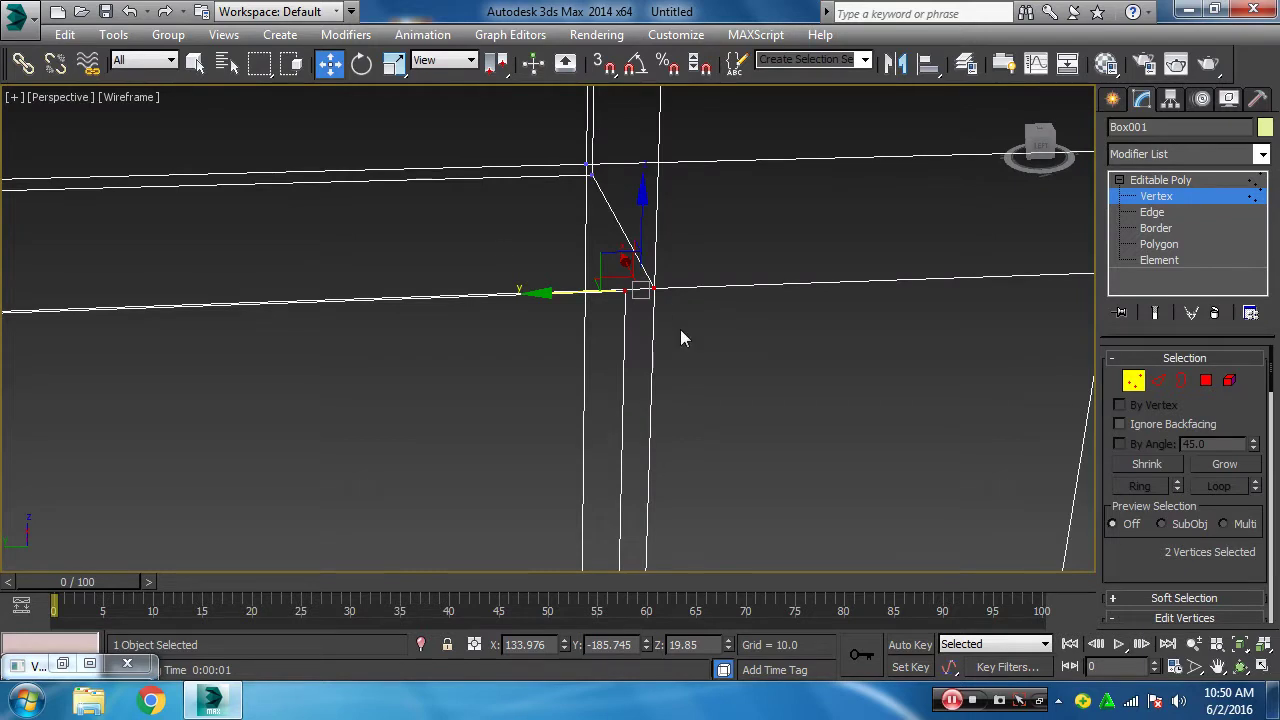
- Pan and orbit the wireframe view around the corner, enclosing the corner vertices in a selection
scroll(673, 360, "up", 3)
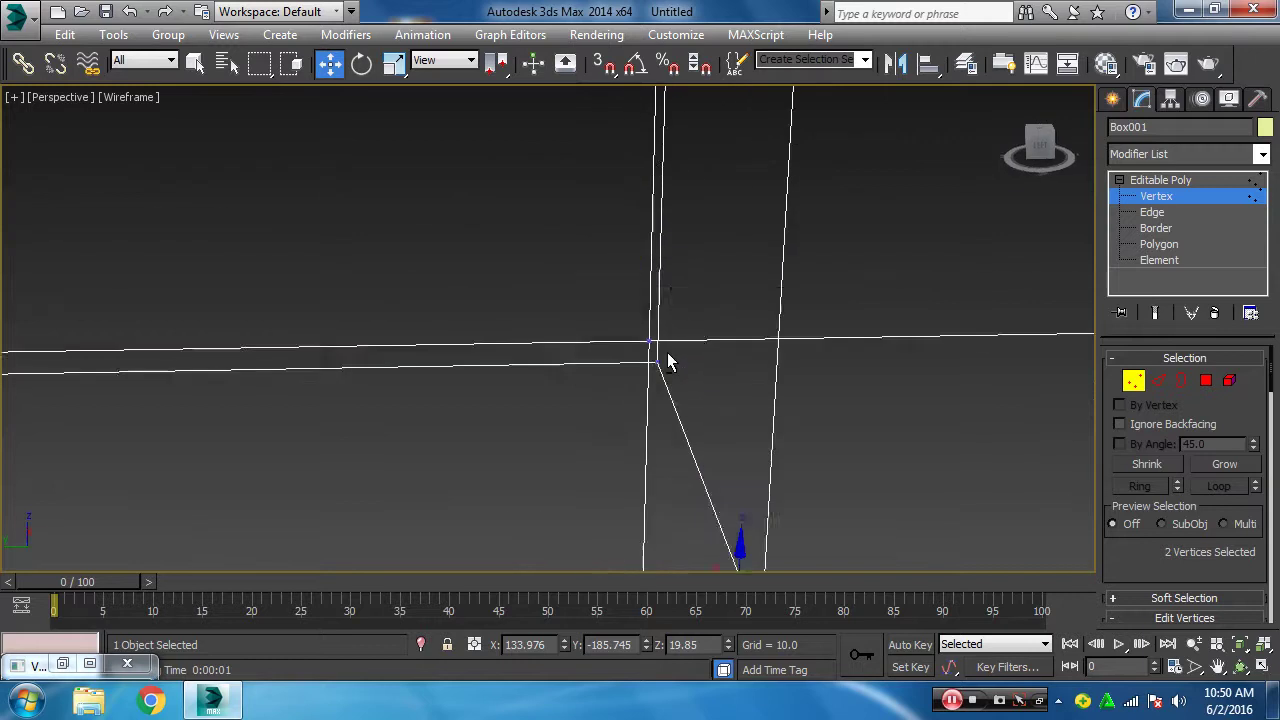
scroll(690, 400, "down", 3)
middle_click_drag(669, 409, 576, 277)
scroll(576, 277, "up", 2)
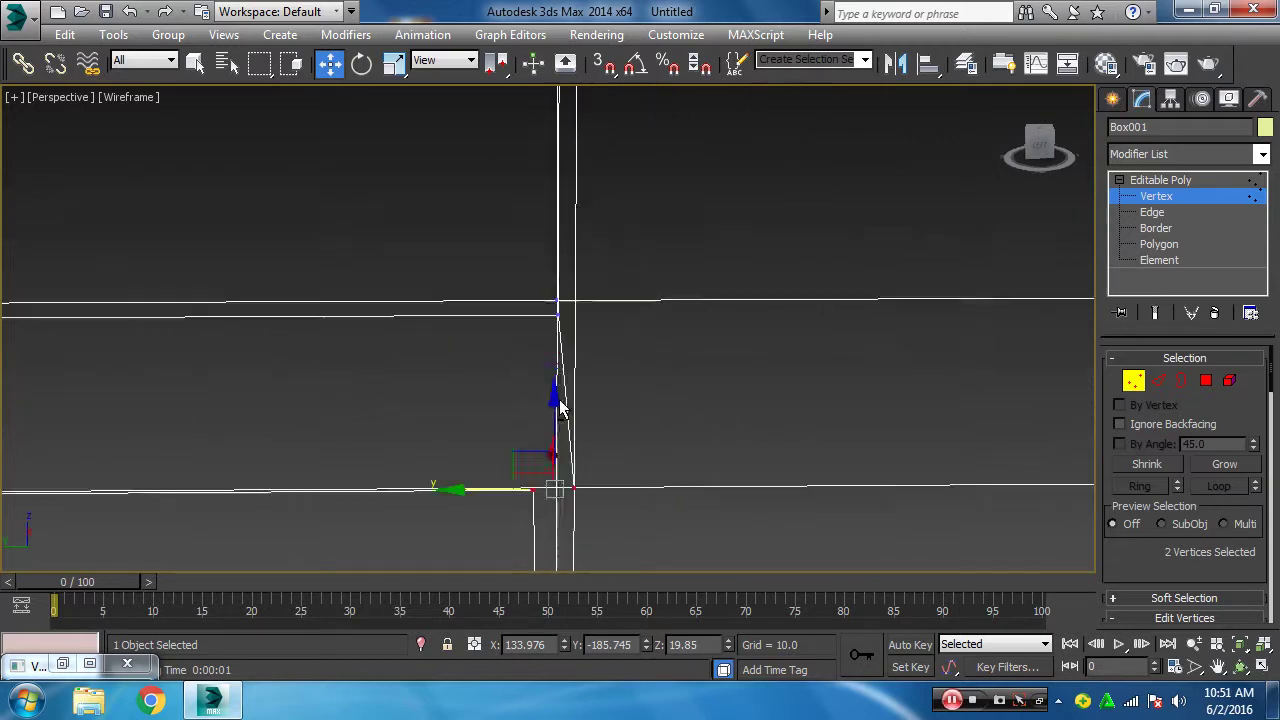
middle_click_drag(574, 443, 588, 314)
scroll(586, 300, "down", 2)
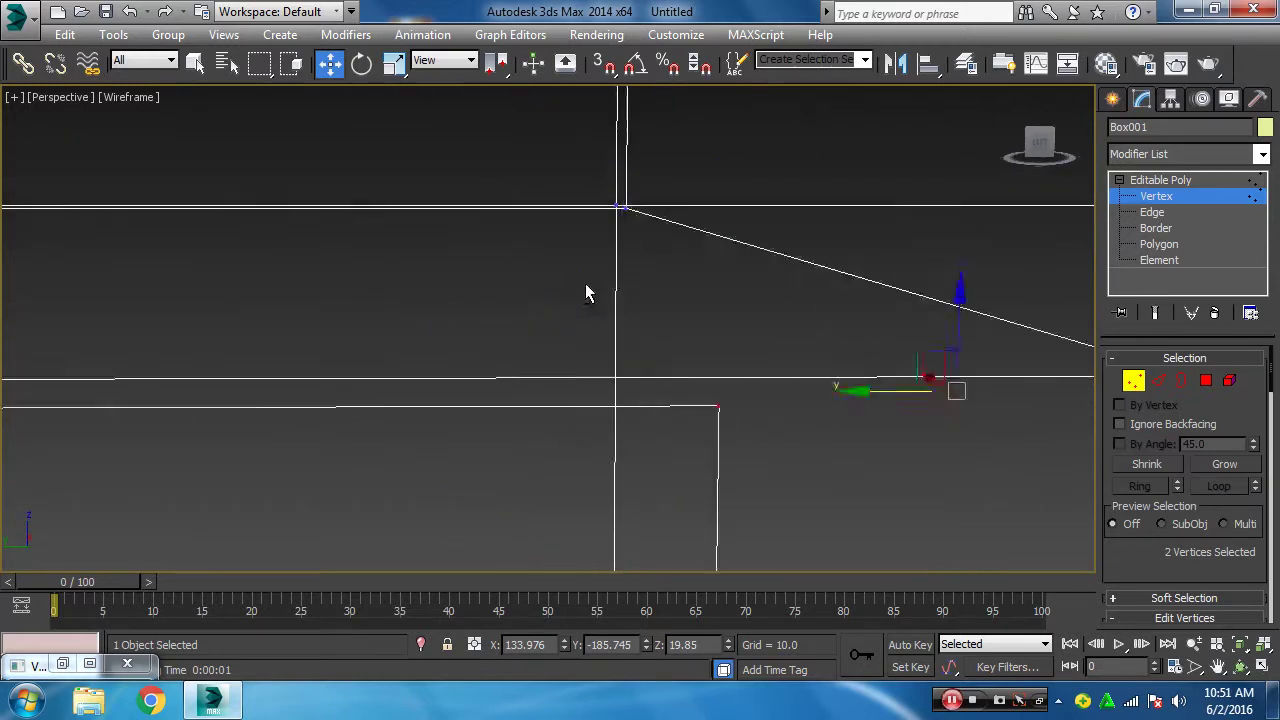
scroll(694, 391, "down", 2)
scroll(694, 415, "down", 1)
scroll(692, 432, "up", 1)
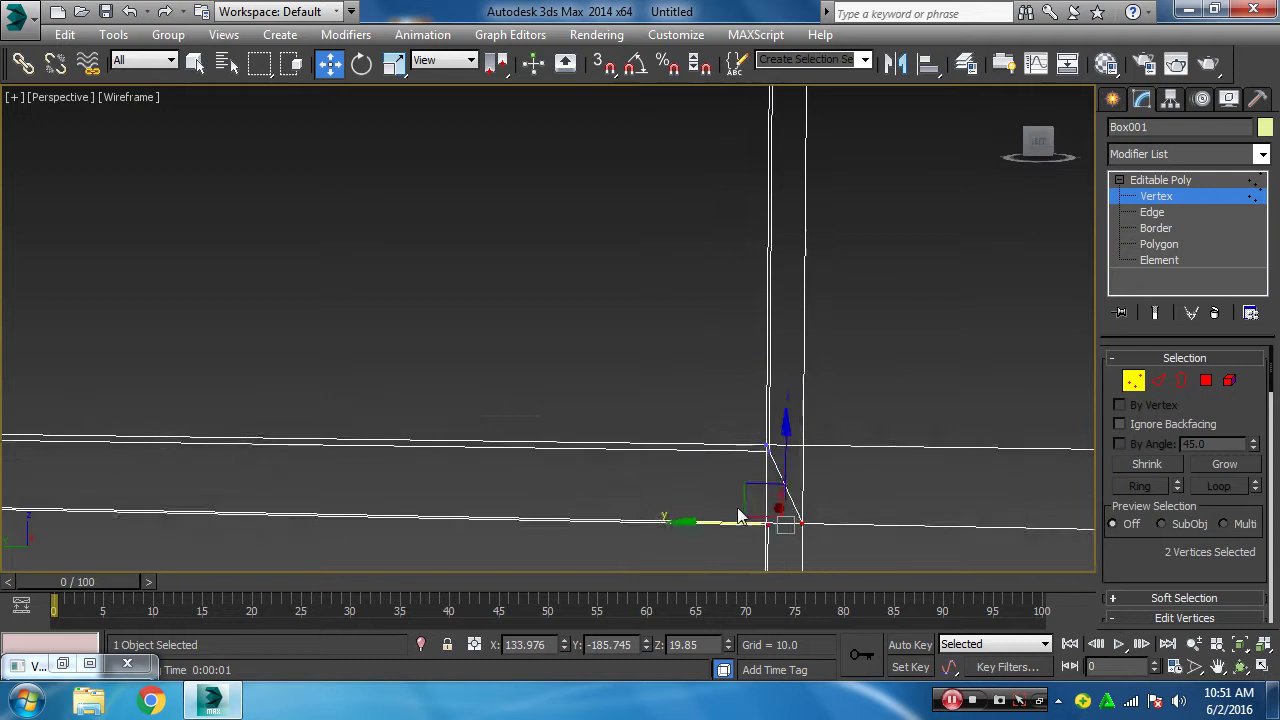
scroll(686, 432, "up", 2)
middle_click_drag(683, 418, 646, 374)
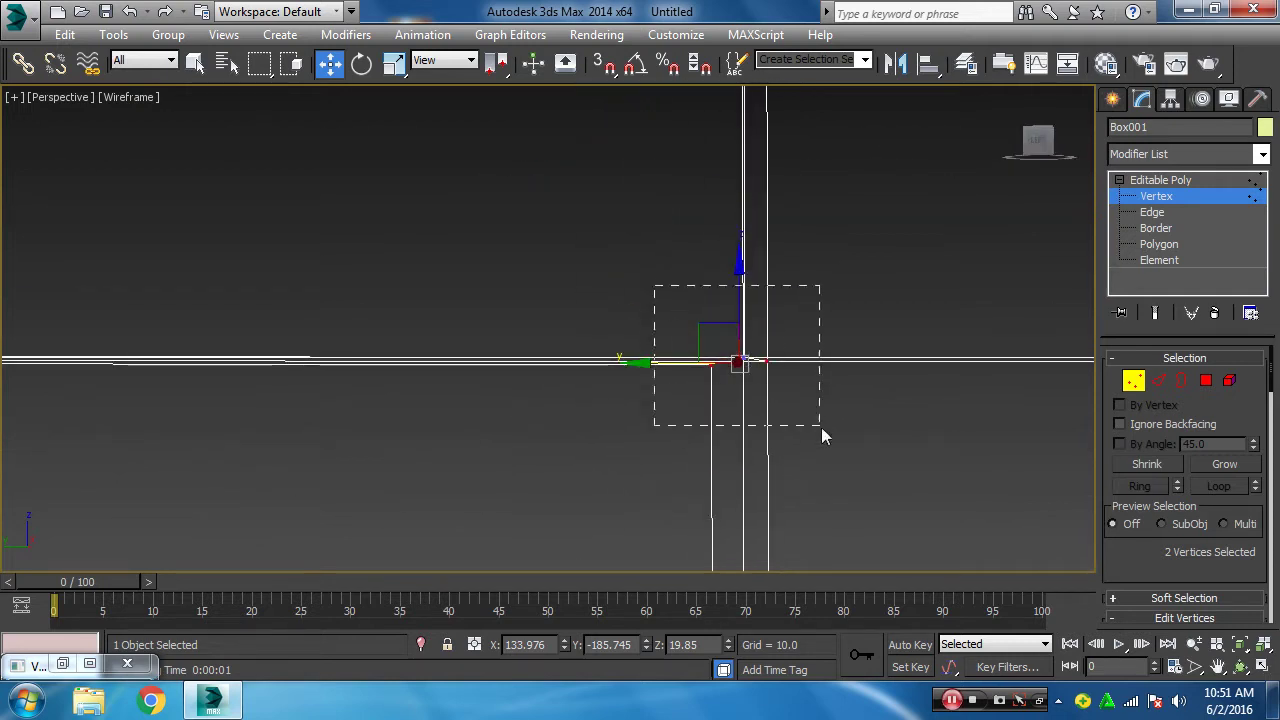
left_click_drag(704, 340, 821, 432)
middle_click_drag(648, 382, 648, 398, "alt")
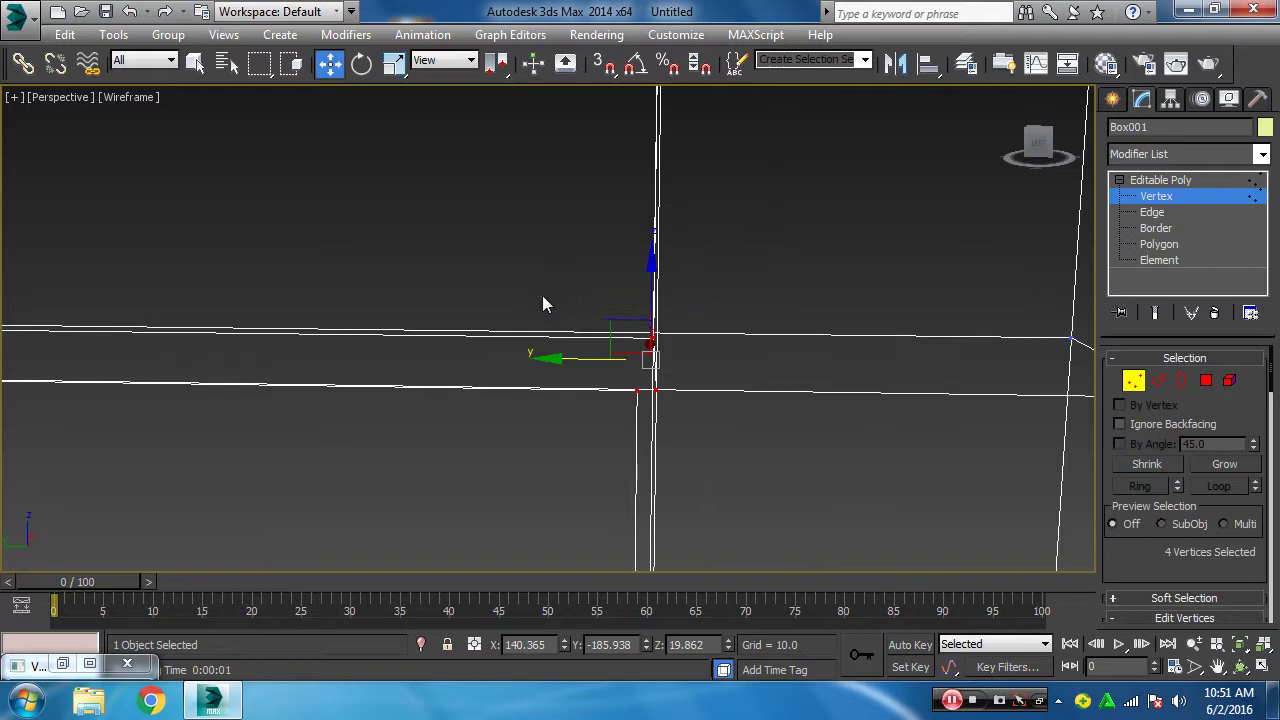
scroll(560, 330, "down", 3)
mouse_move(580, 357)
middle_mouse_down()
mouse_move(494, 194)
mouse_move(710, 490)
middle_mouse_up()
scroll(494, 194, "up", 1)
scroll(714, 423, "up", 3)
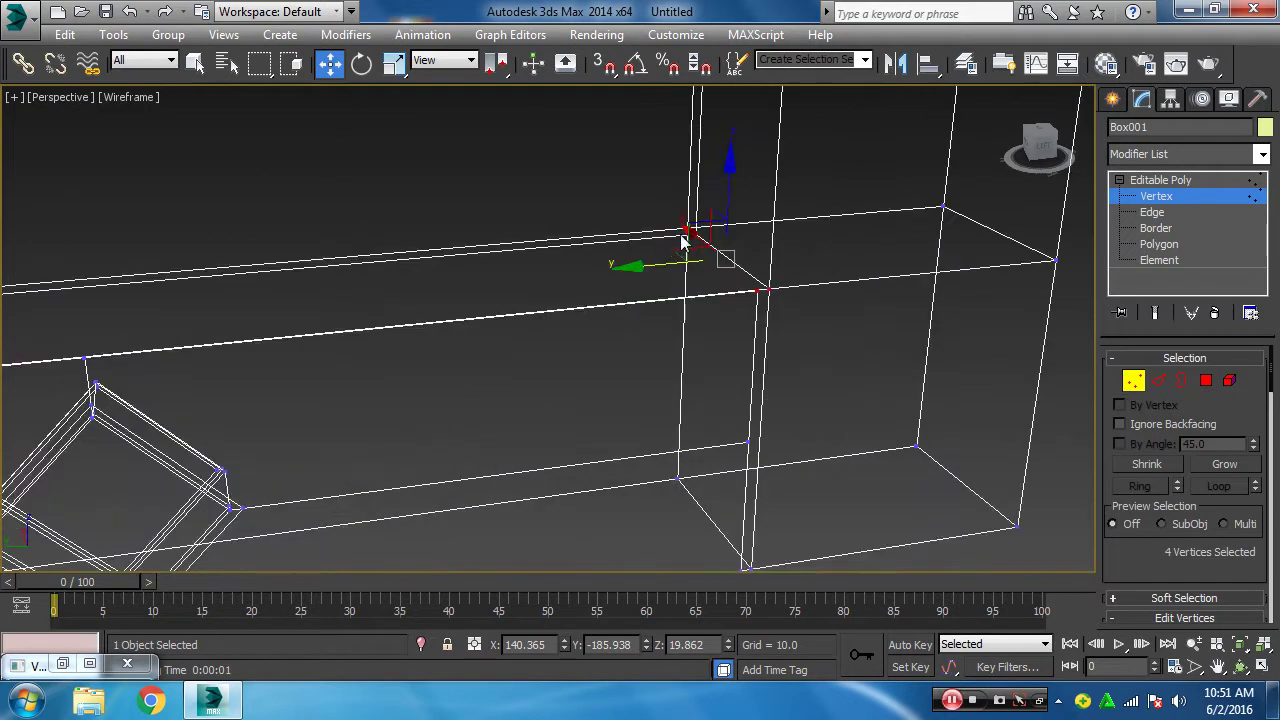
- Narrow the selection to the two top corner vertices and return to shaded display
left_click(816, 389)
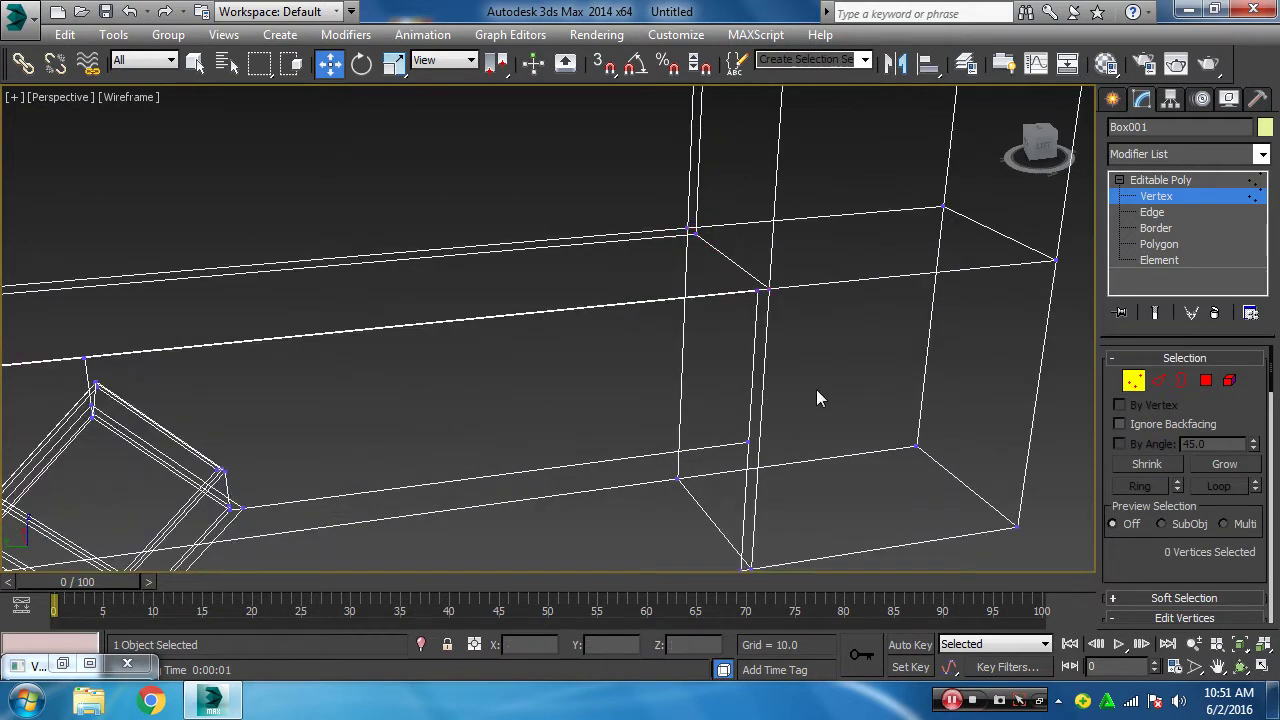
left_click_drag(722, 274, 782, 313)
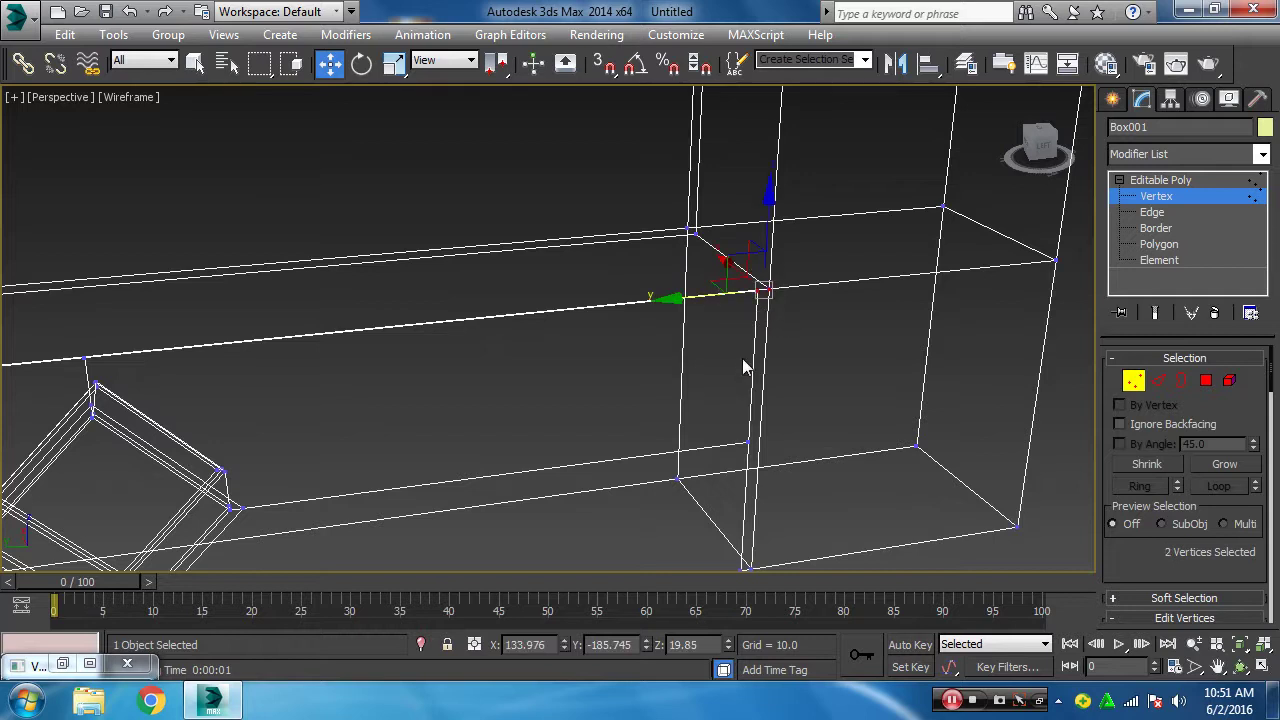
key("F3")
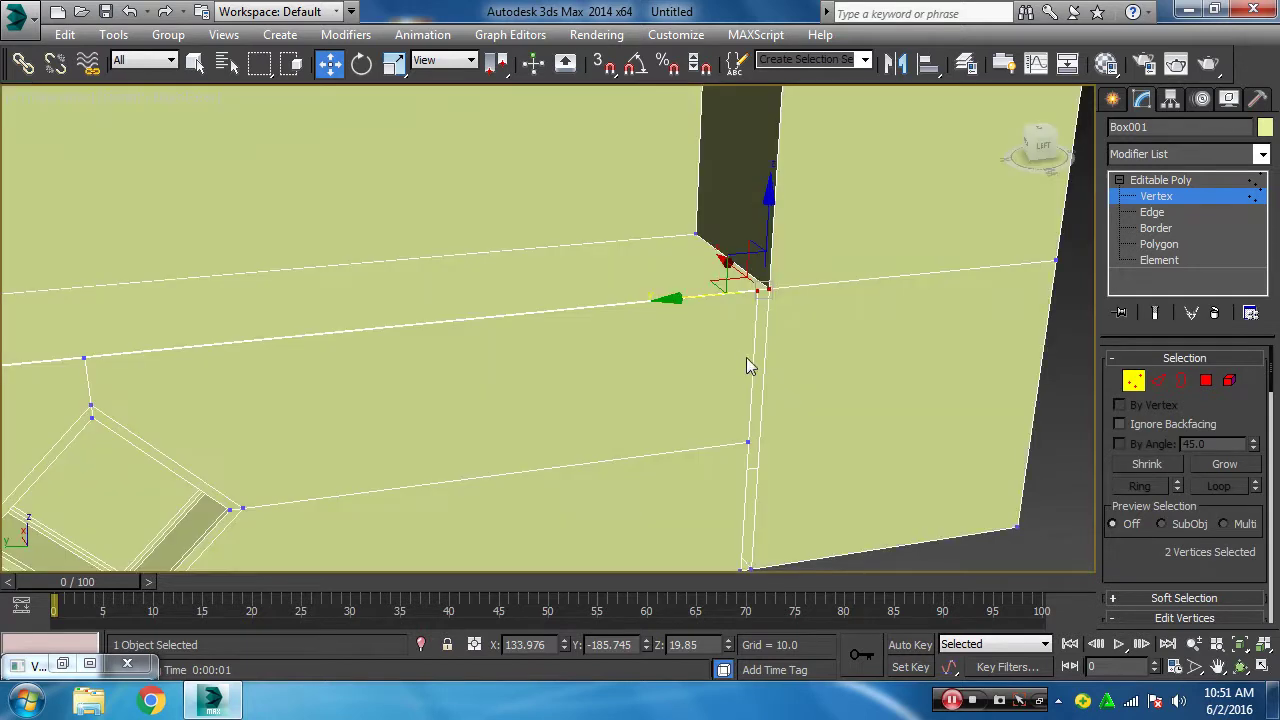
scroll(797, 385, "up", 2)
scroll(797, 385, "up", 2)
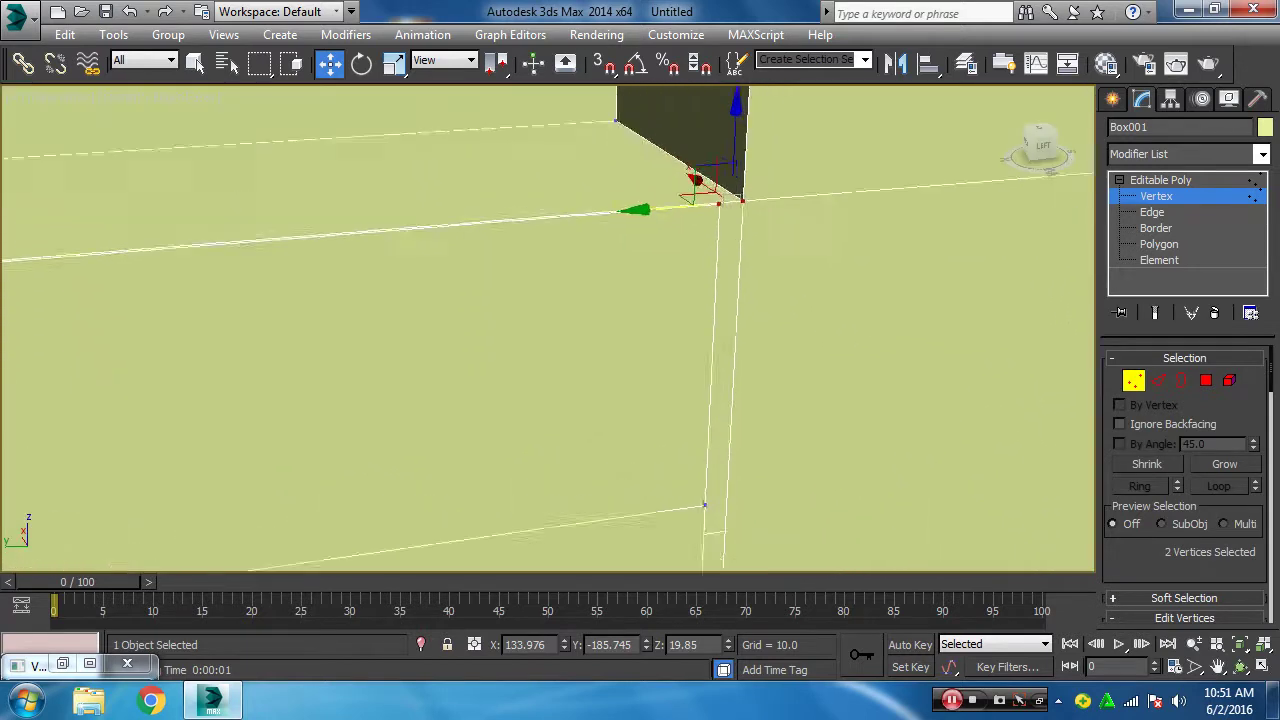
scroll(790, 350, "up", 4)
middle_click_drag(786, 329, 802, 410)
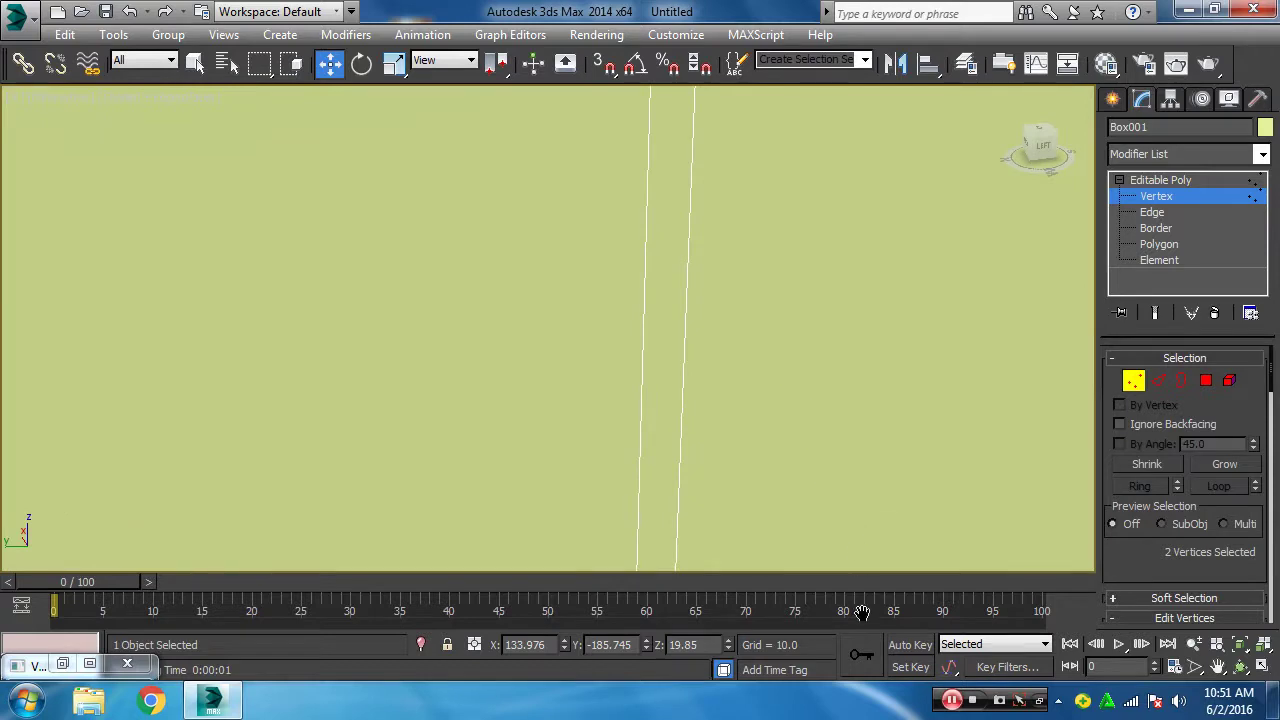
scroll(703, 308, "down", 4)
middle_click_drag(790, 364, 975, 453, "alt")
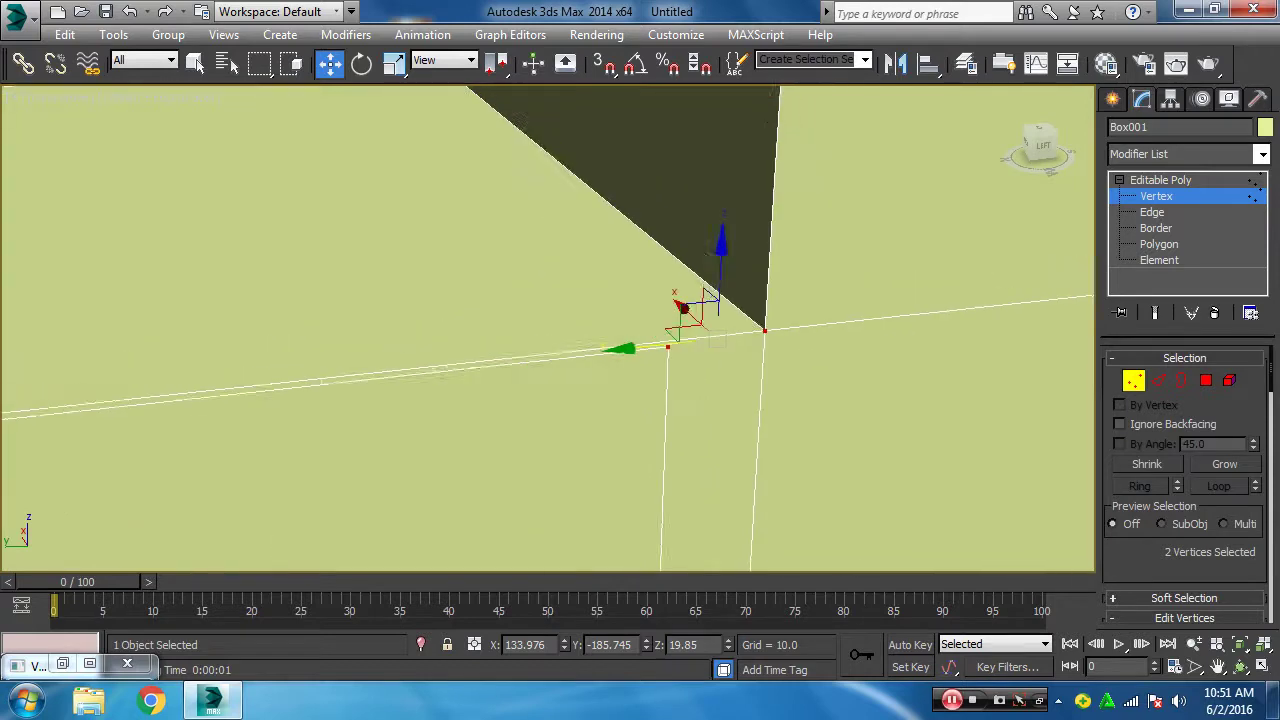
scroll(1190, 480, "down", 2)
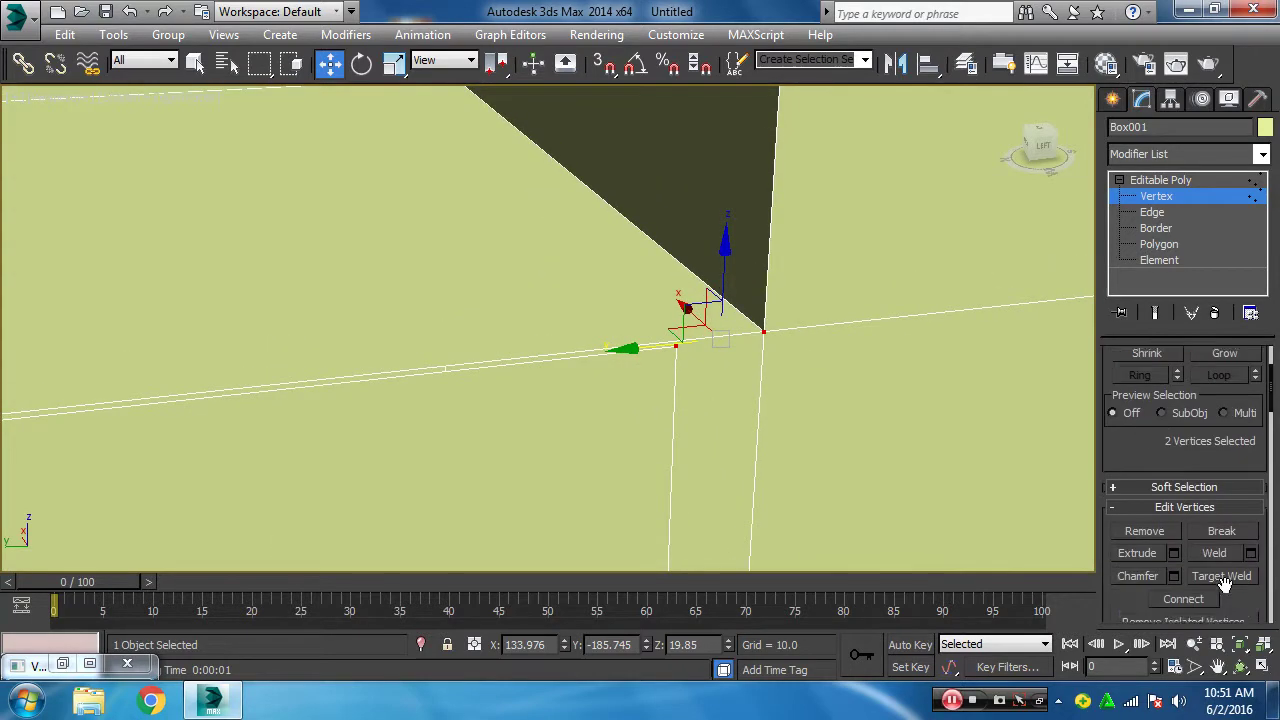
scroll(1205, 515, "down", 2)
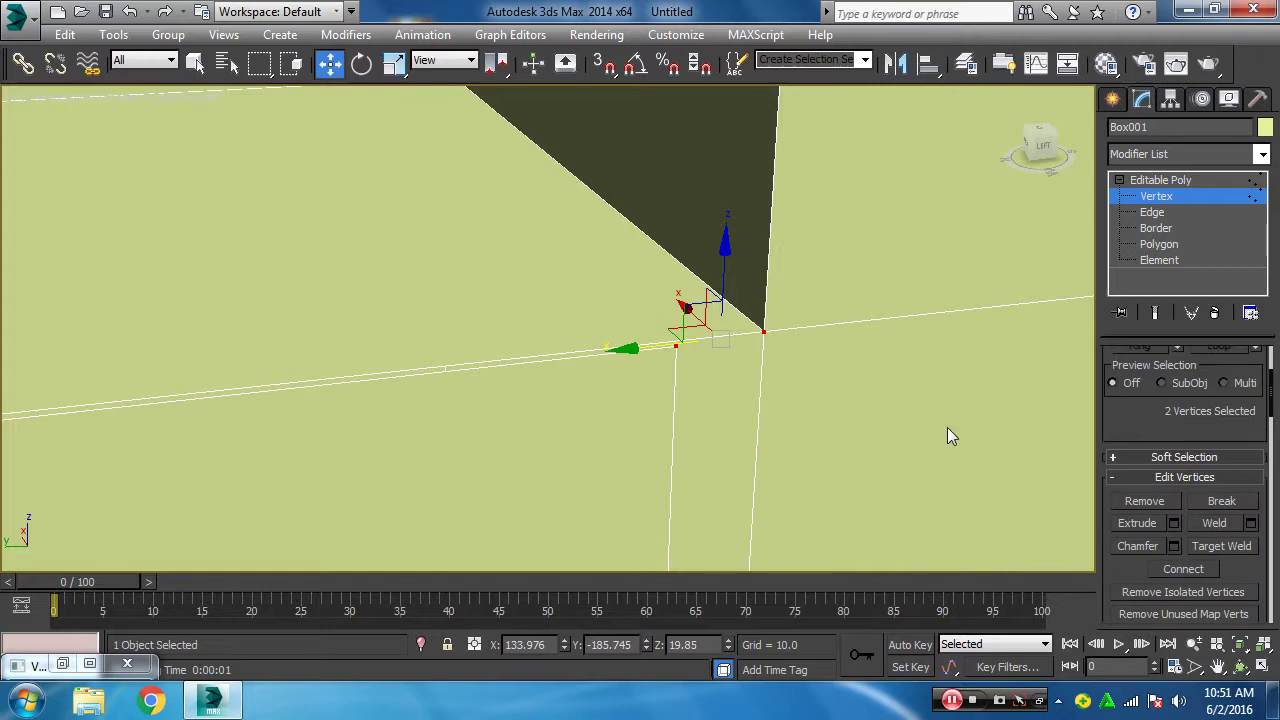
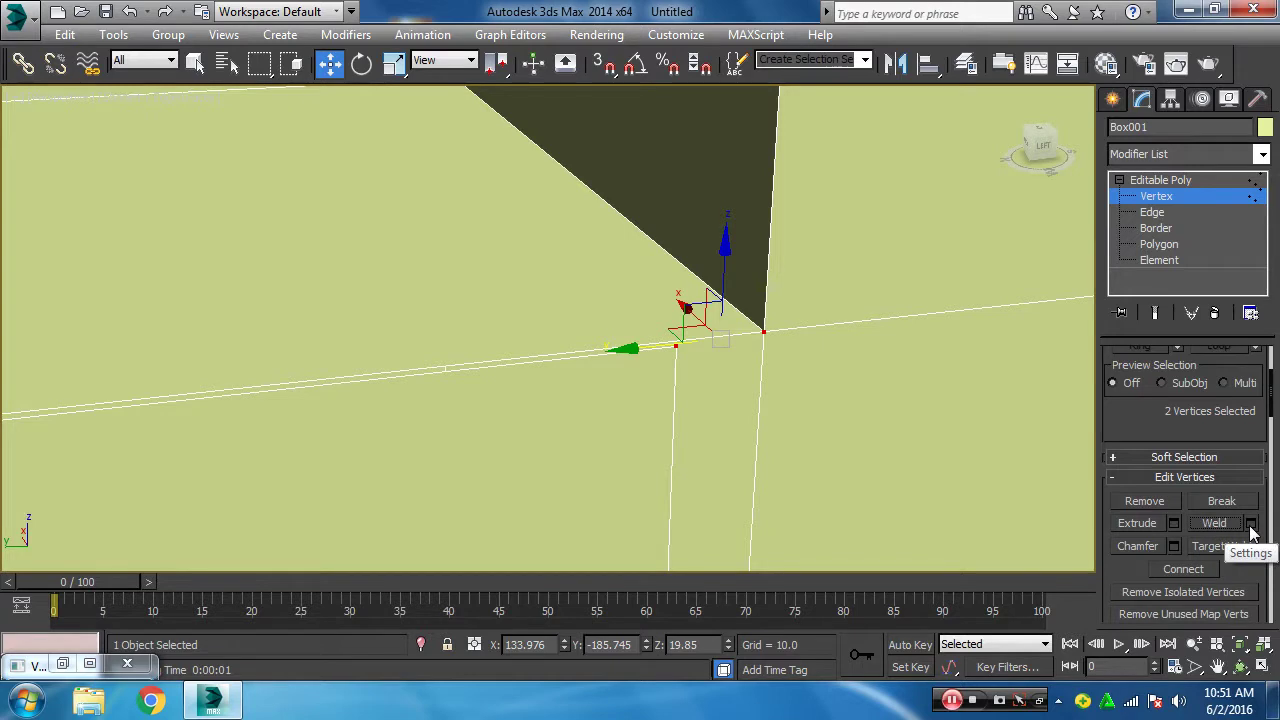
- Try a Weld on the selected vertices with a raised threshold, then cancel it
left_click(1251, 524)
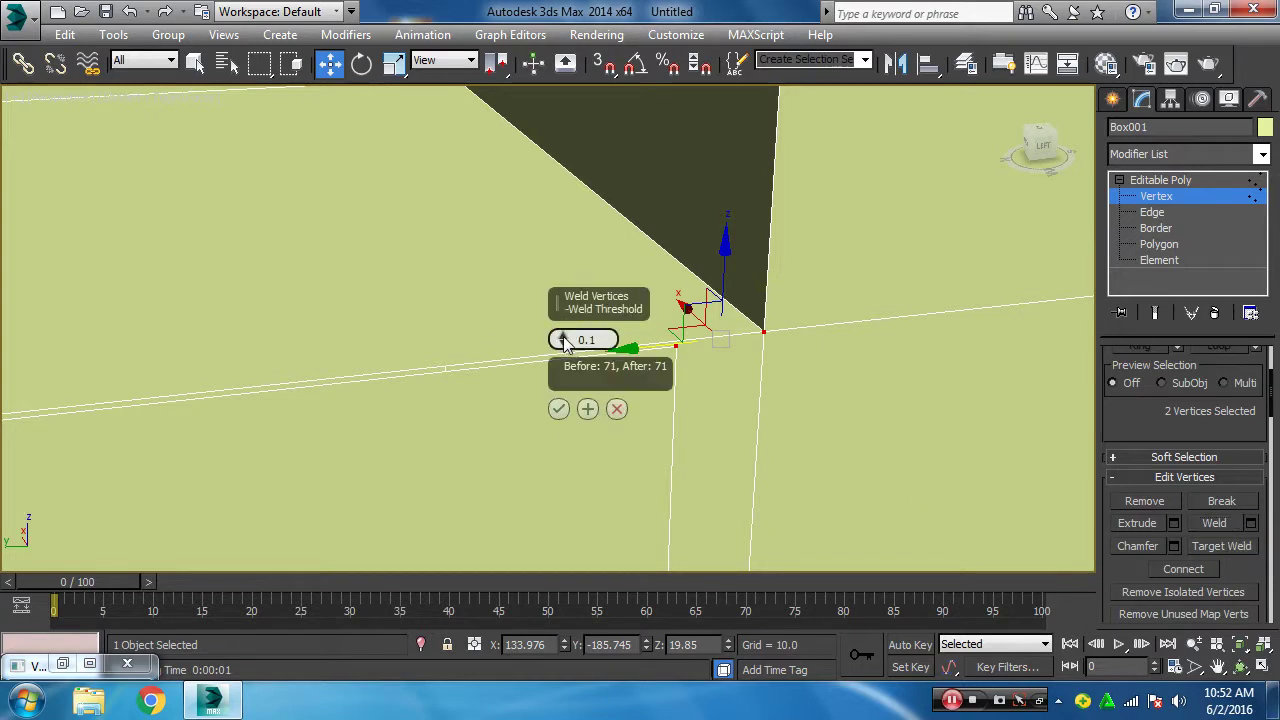
left_click_drag(563, 341, 746, 329)
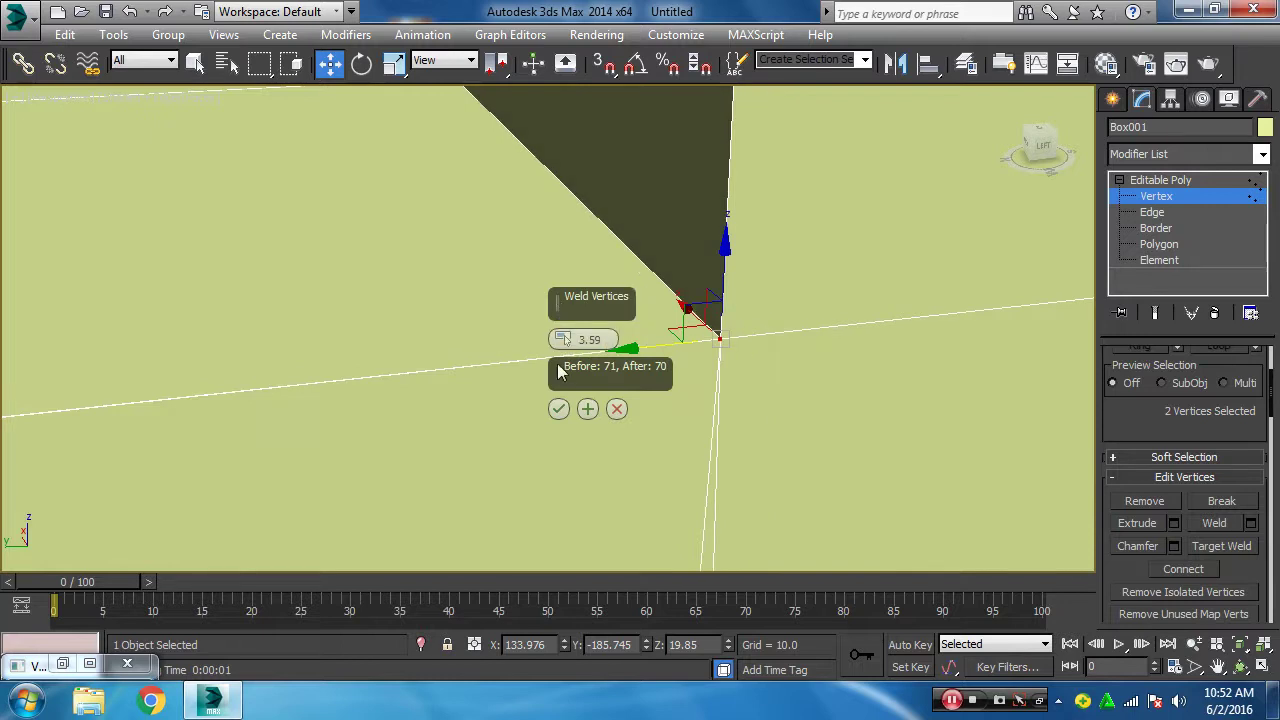
left_click(616, 408)
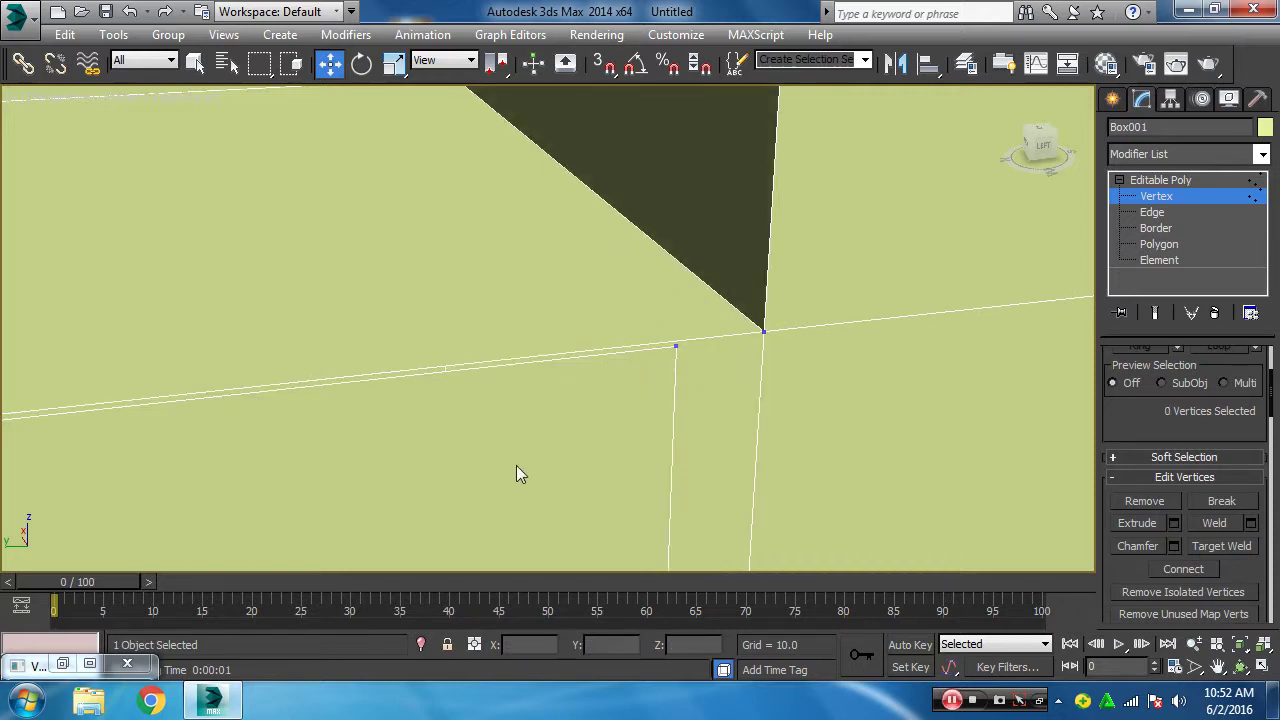
- Target Weld the stray vertex onto the corner vertex, then merge the lower duplicate vertex
left_click(676, 348)
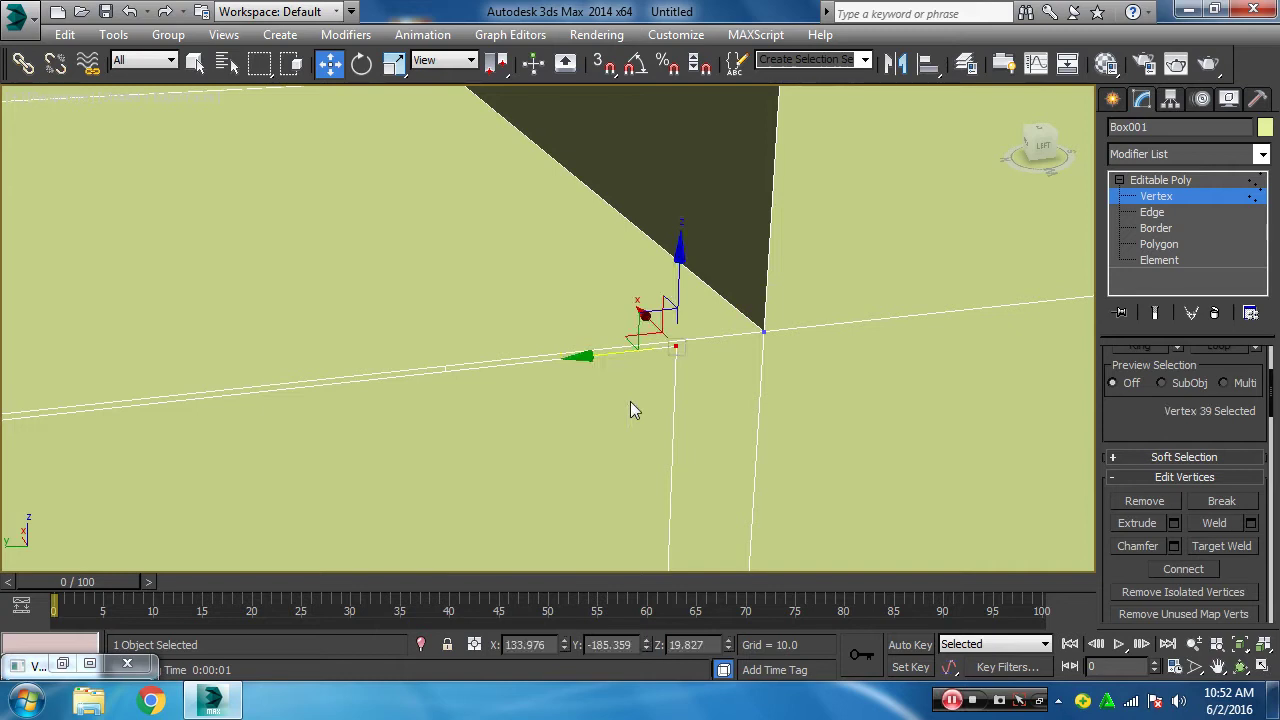
left_click(1216, 550)
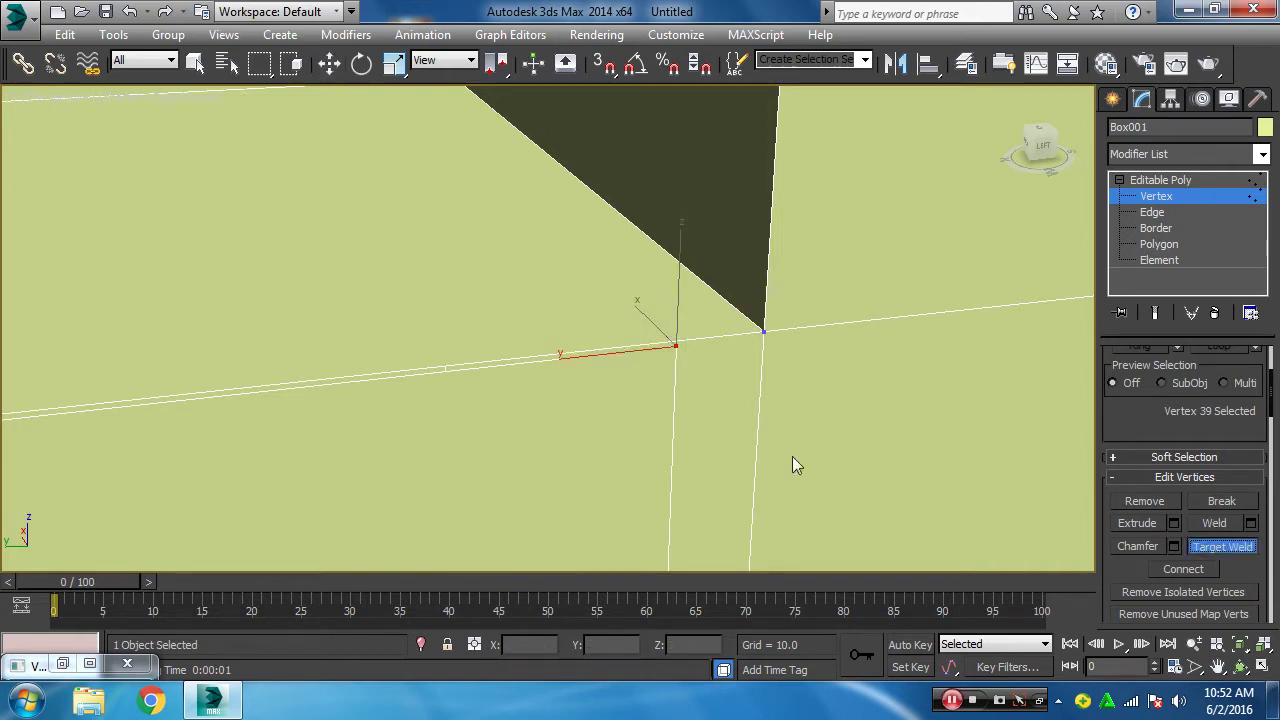
left_click(677, 347)
left_click(766, 333)
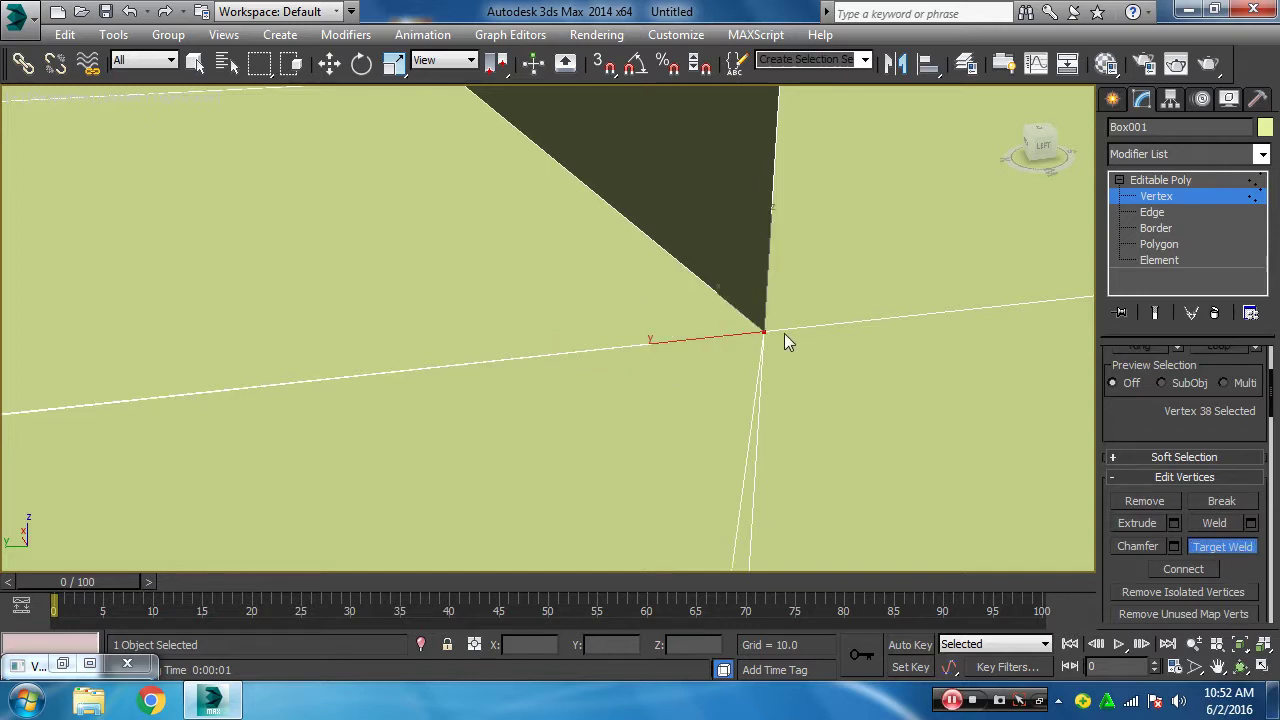
mouse_move(743, 374)
middle_mouse_down()
mouse_move(750, 357)
mouse_move(691, 200)
mouse_move(714, 331)
mouse_move(686, 194)
mouse_move(699, 213)
middle_mouse_up()
left_click(638, 474)
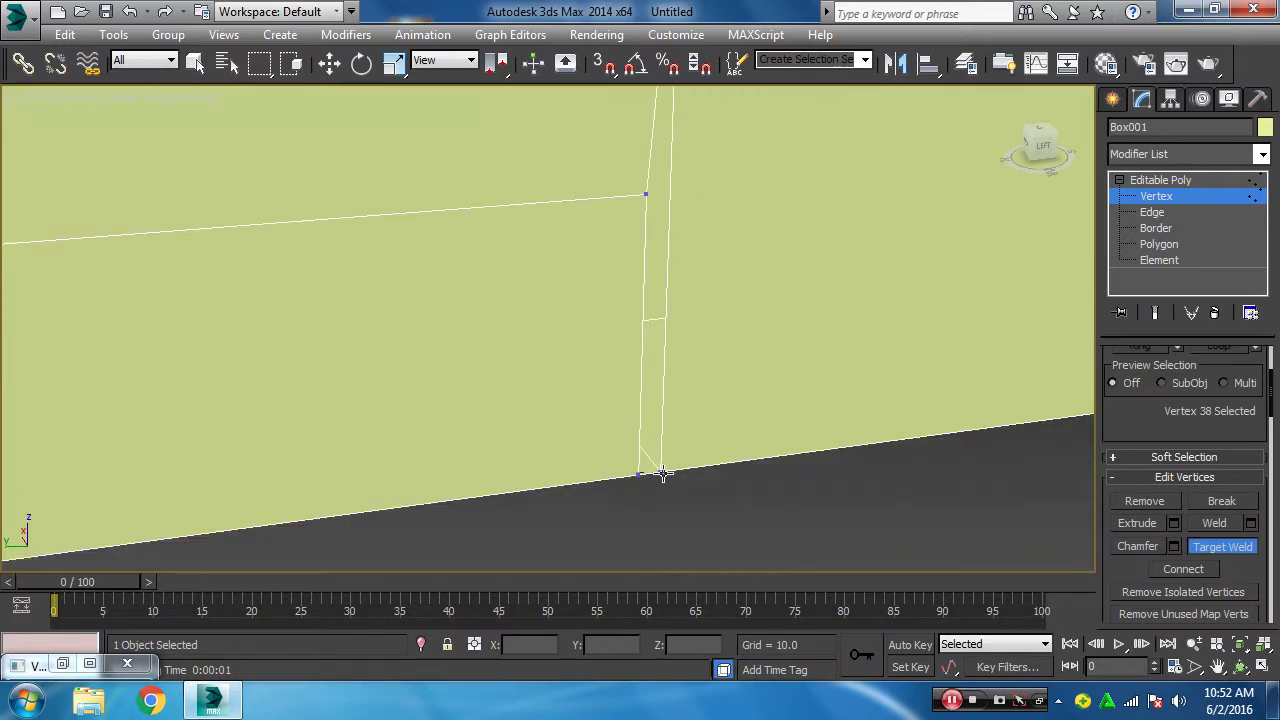
left_click(659, 471)
- Target Weld the upper and bottom duplicate vertices at the box's left end
scroll(508, 417, "down", 1)
scroll(512, 440, "down", 2)
scroll(512, 438, "down", 1)
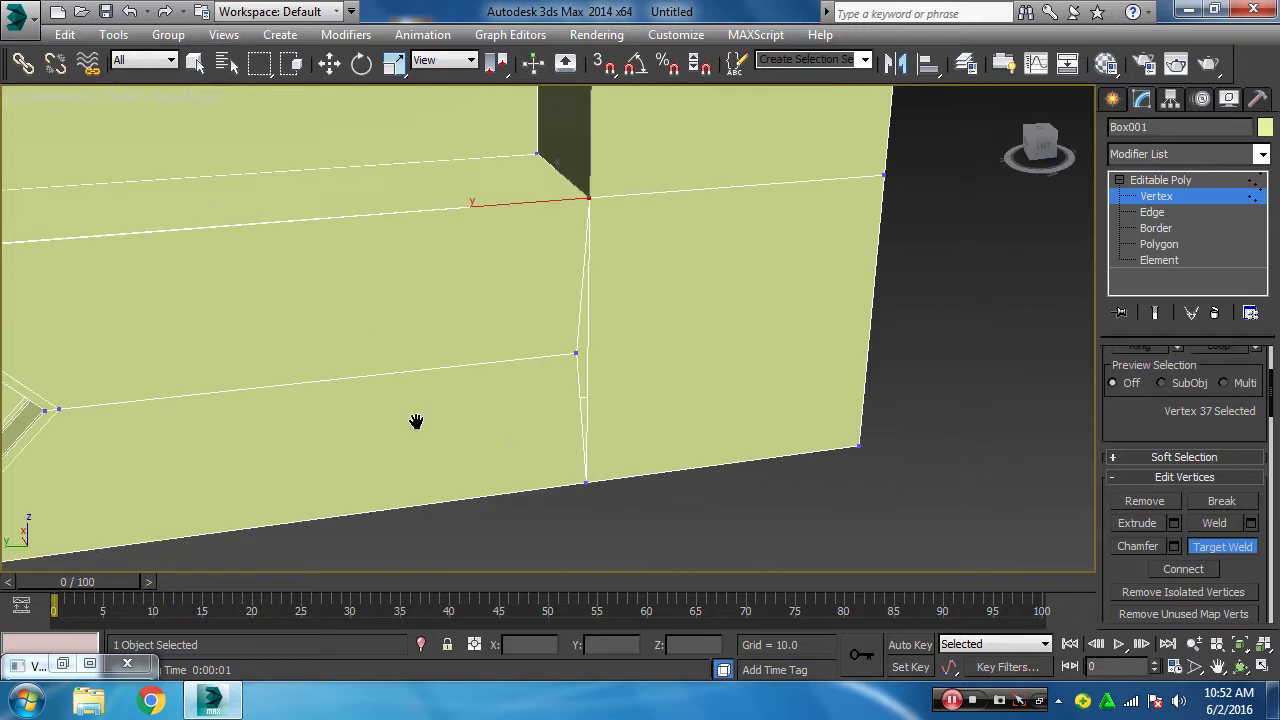
middle_click_drag(414, 423, 676, 365)
scroll(447, 378, "down", 3)
mouse_move(447, 378)
middle_mouse_down()
mouse_move(380, 391)
mouse_move(774, 363)
mouse_move(695, 385)
middle_mouse_up()
scroll(695, 385, "up", 3)
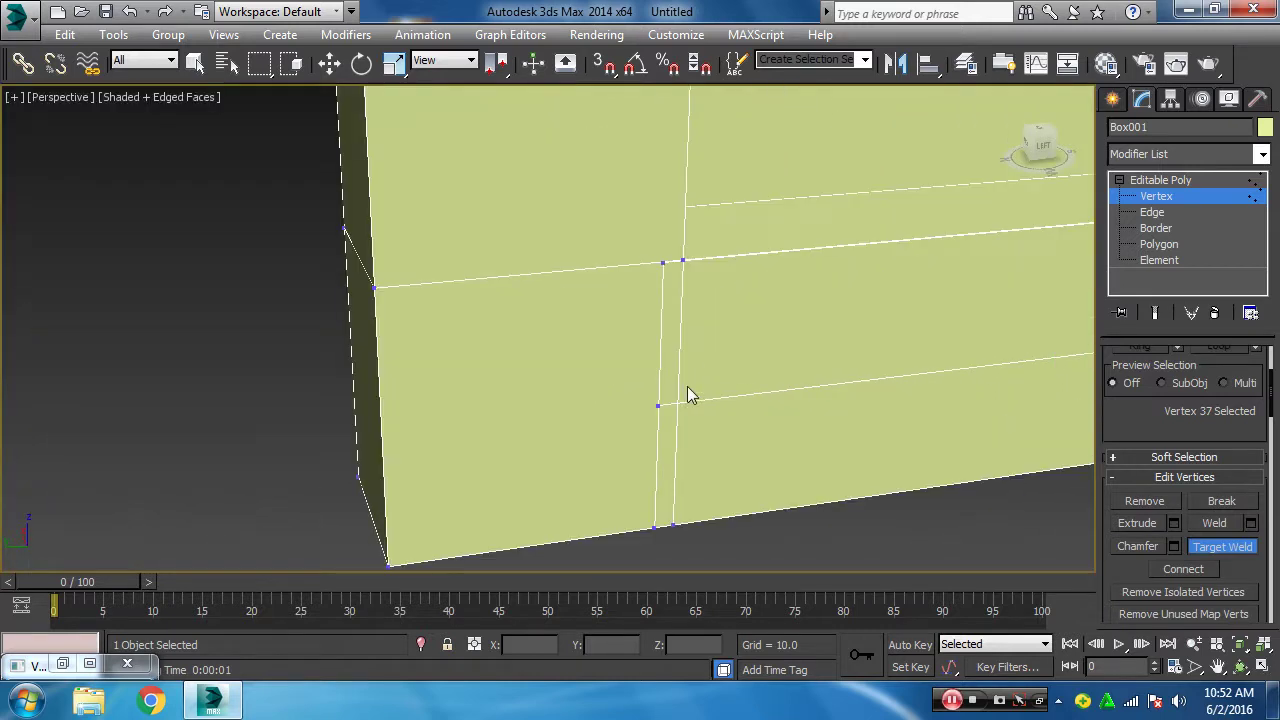
left_click(684, 267)
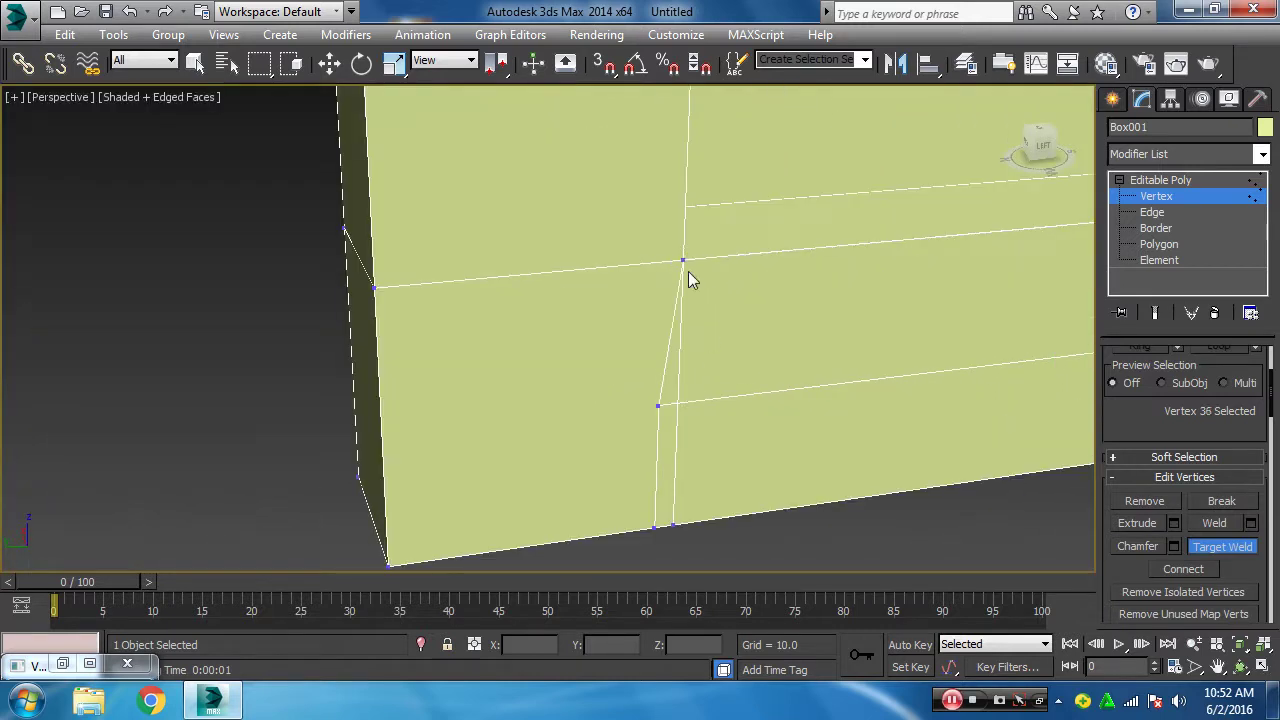
left_click(675, 526)
left_click(1222, 546)
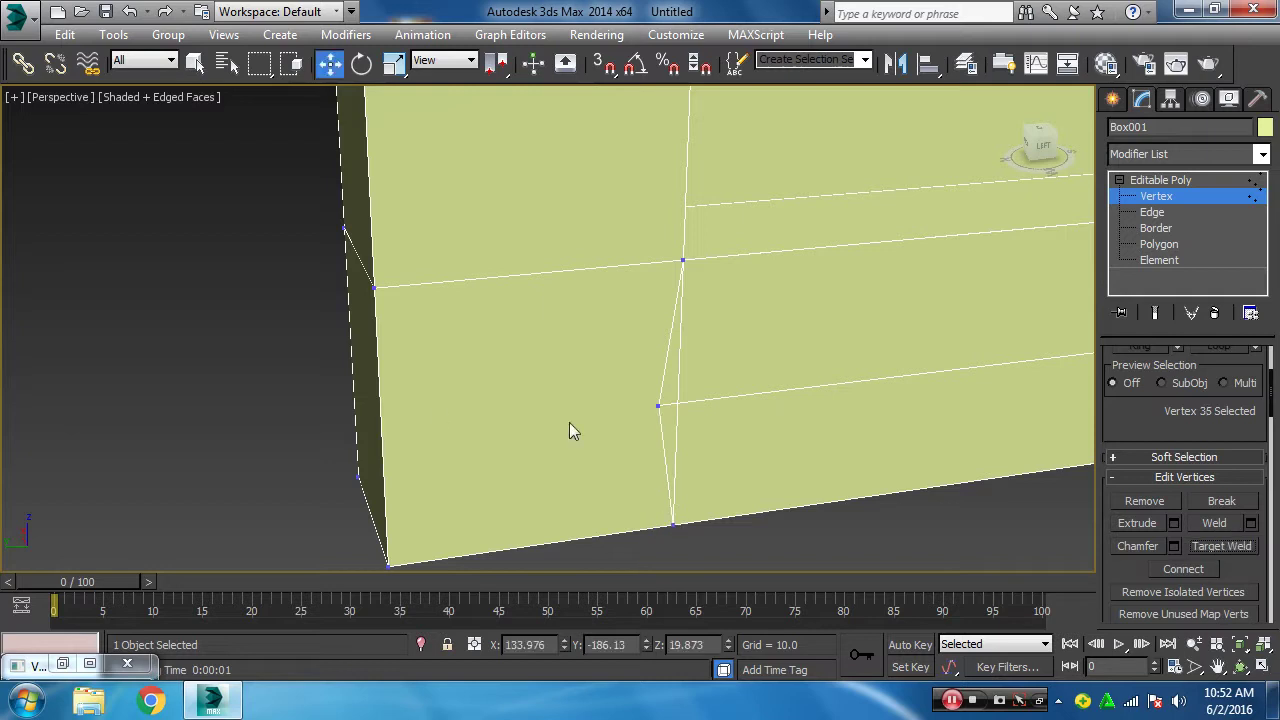
- Slide the middle vertex to straighten the vertical edge, then exit Vertex level
left_click(657, 405)
left_click_drag(577, 416, 625, 415)
right_click(632, 418)
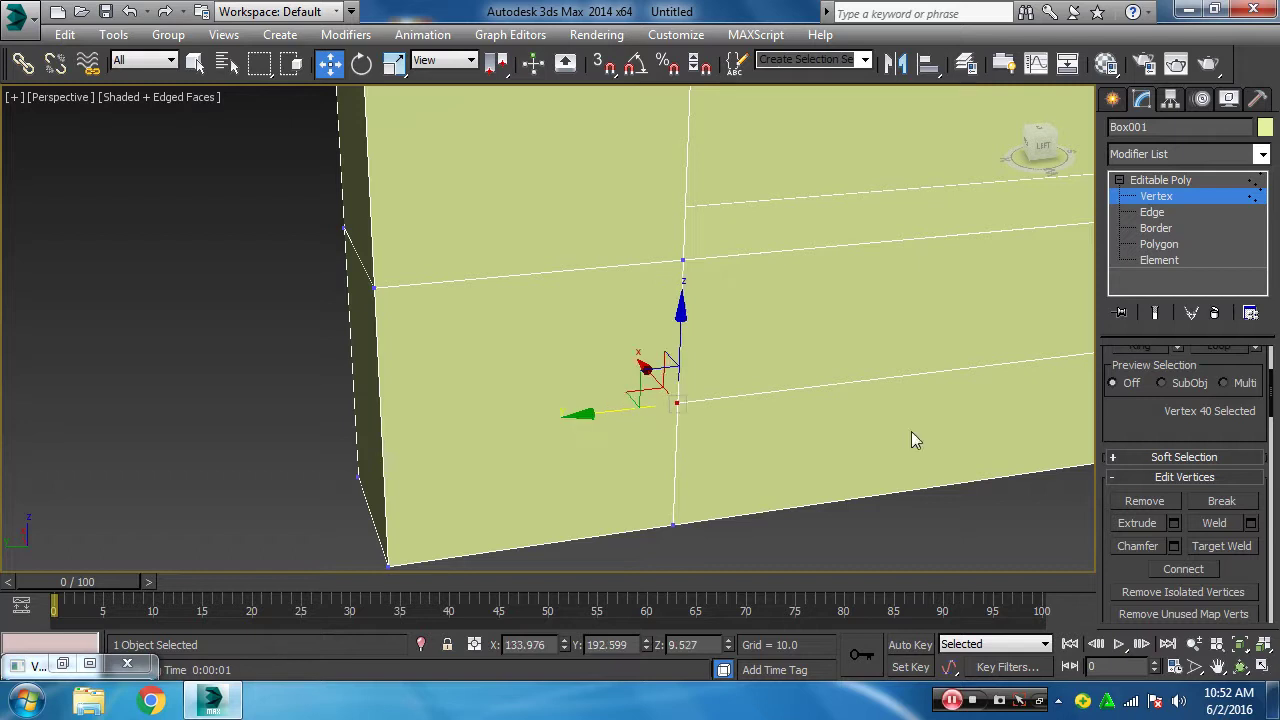
scroll(911, 431, "down", 3)
middle_click_drag(900, 430, 577, 428)
scroll(577, 428, "up", 3)
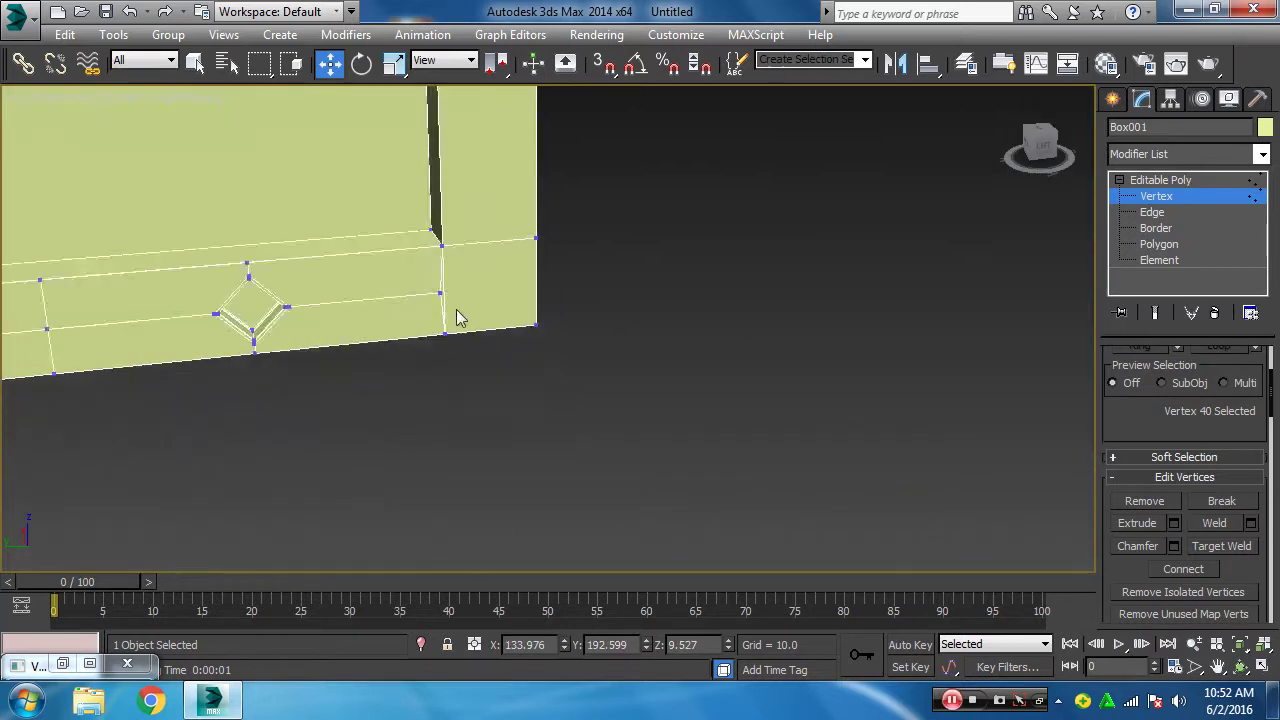
scroll(458, 314, "up", 2)
scroll(660, 495, "up", 2)
scroll(544, 476, "up", 2)
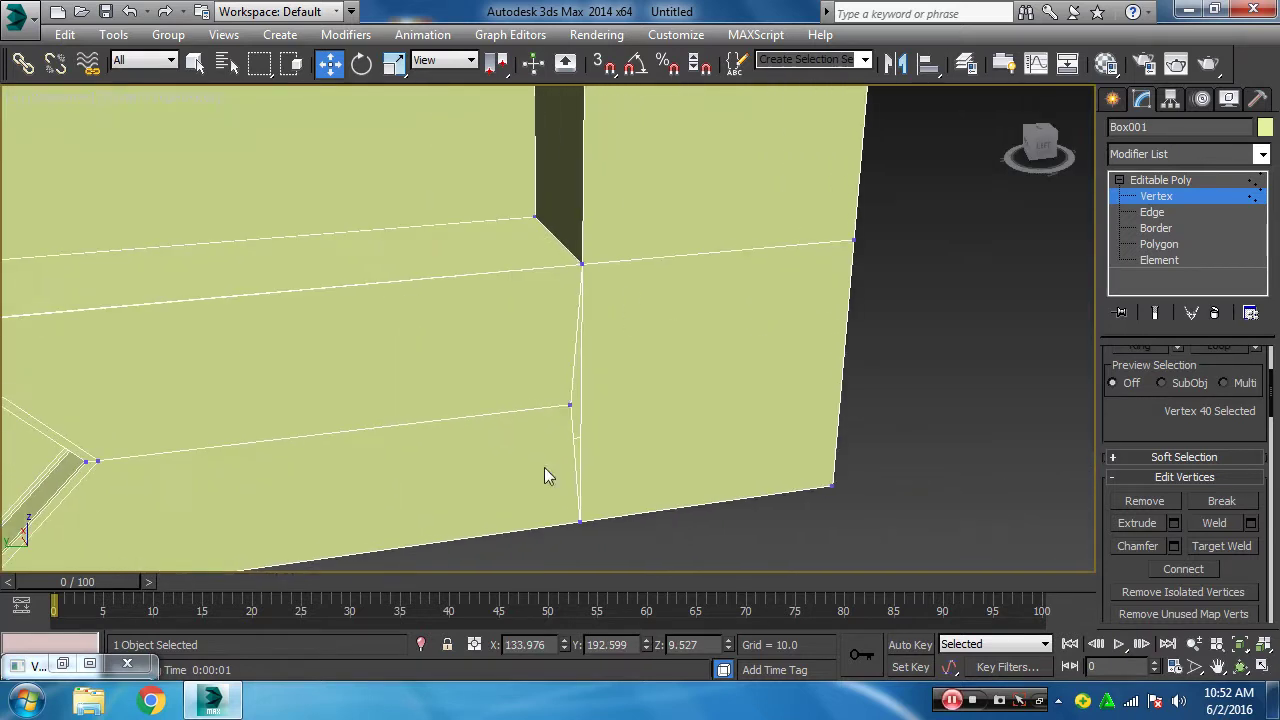
left_click(569, 409)
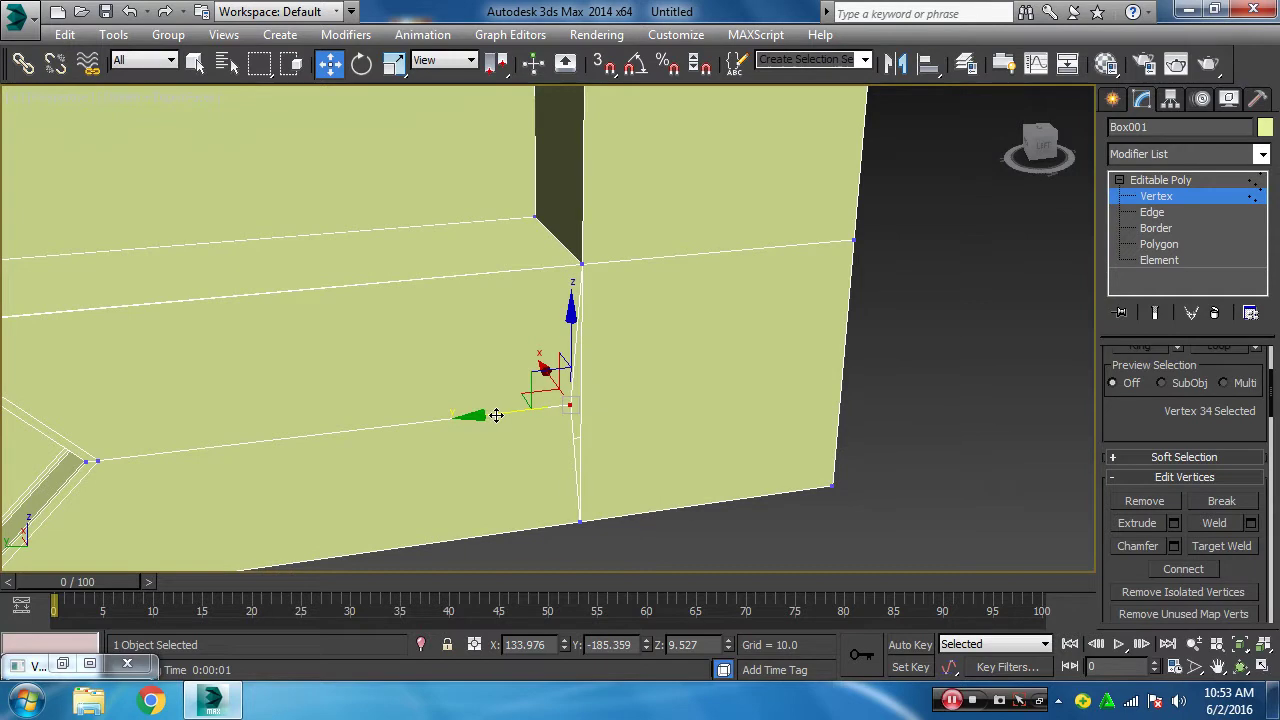
left_click_drag(494, 415, 504, 419)
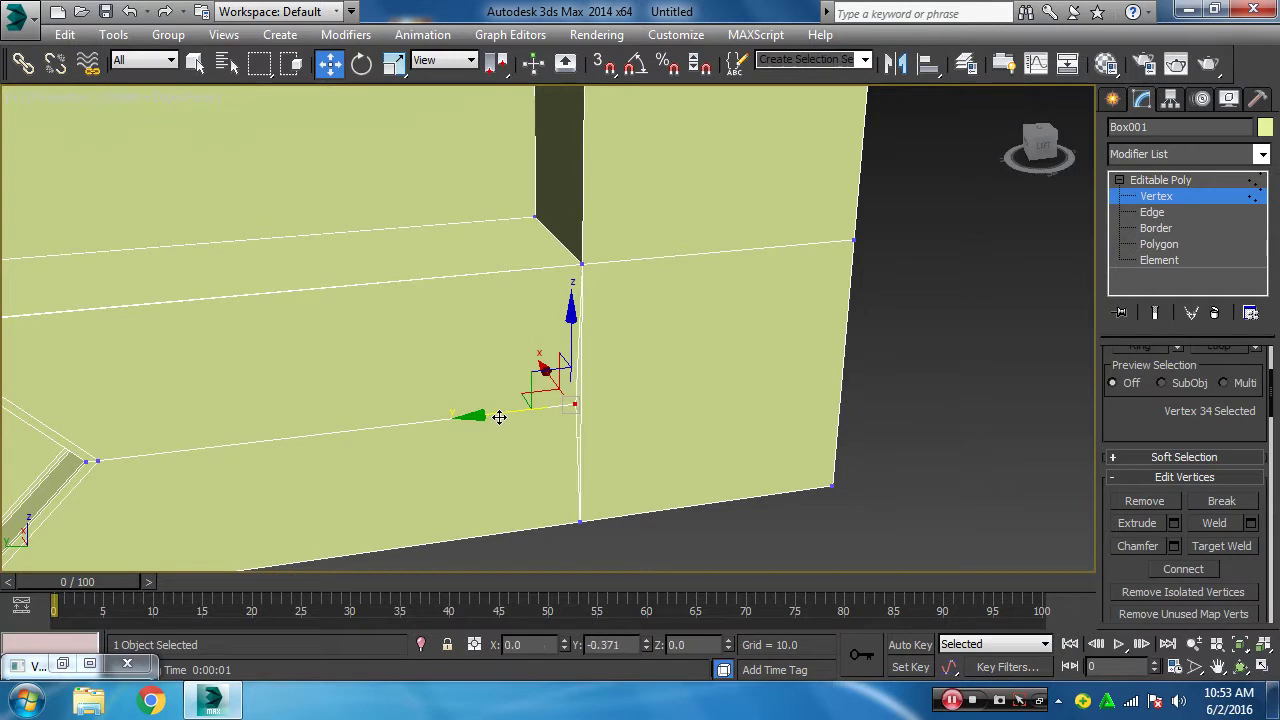
left_click(1155, 199)
scroll(554, 337, "down", 2)
- Add a TurboSmooth modifier to Box001 with Iterations set to 2
scroll(531, 374, "down", 2)
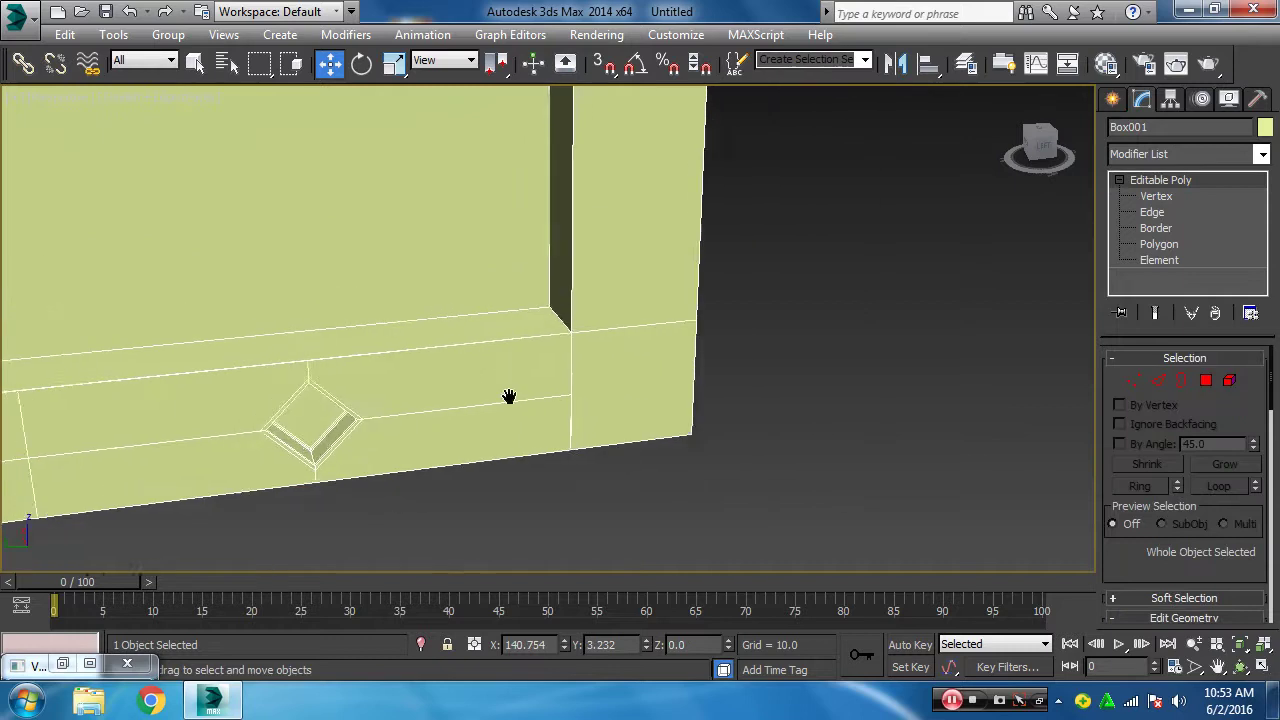
scroll(509, 397, "down", 2)
left_click(1187, 153)
key("t")
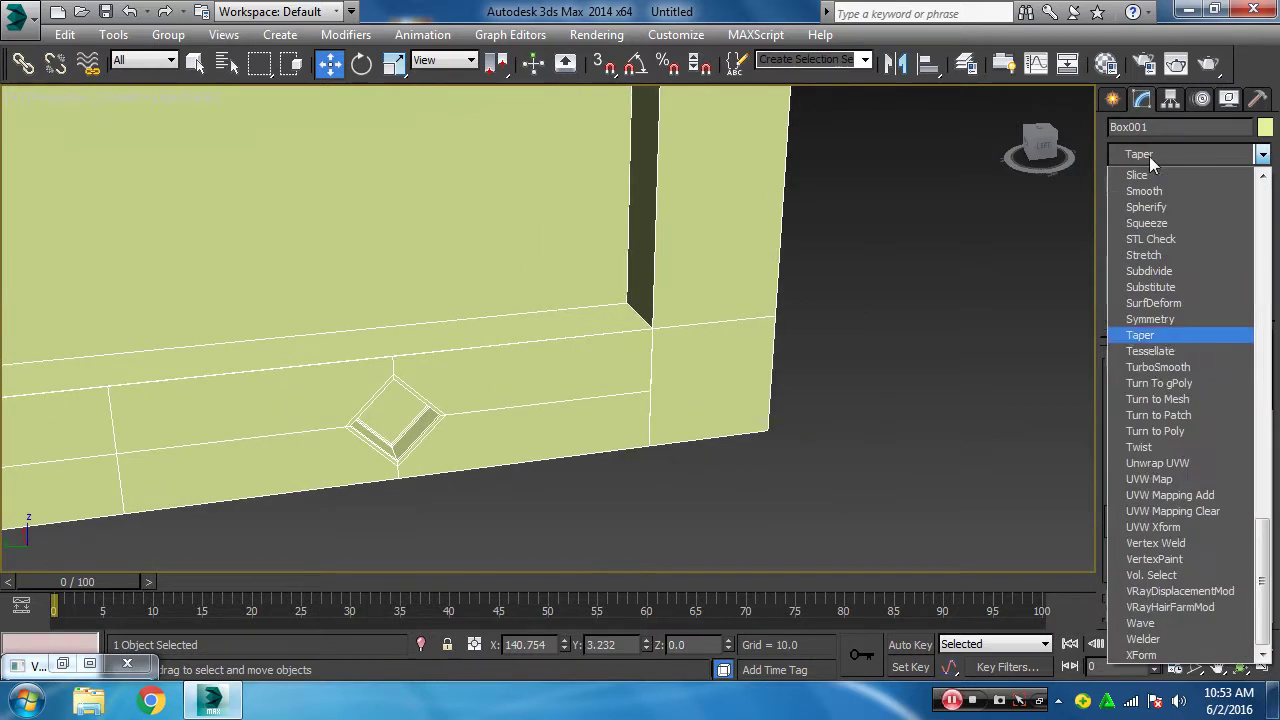
left_click(1156, 367)
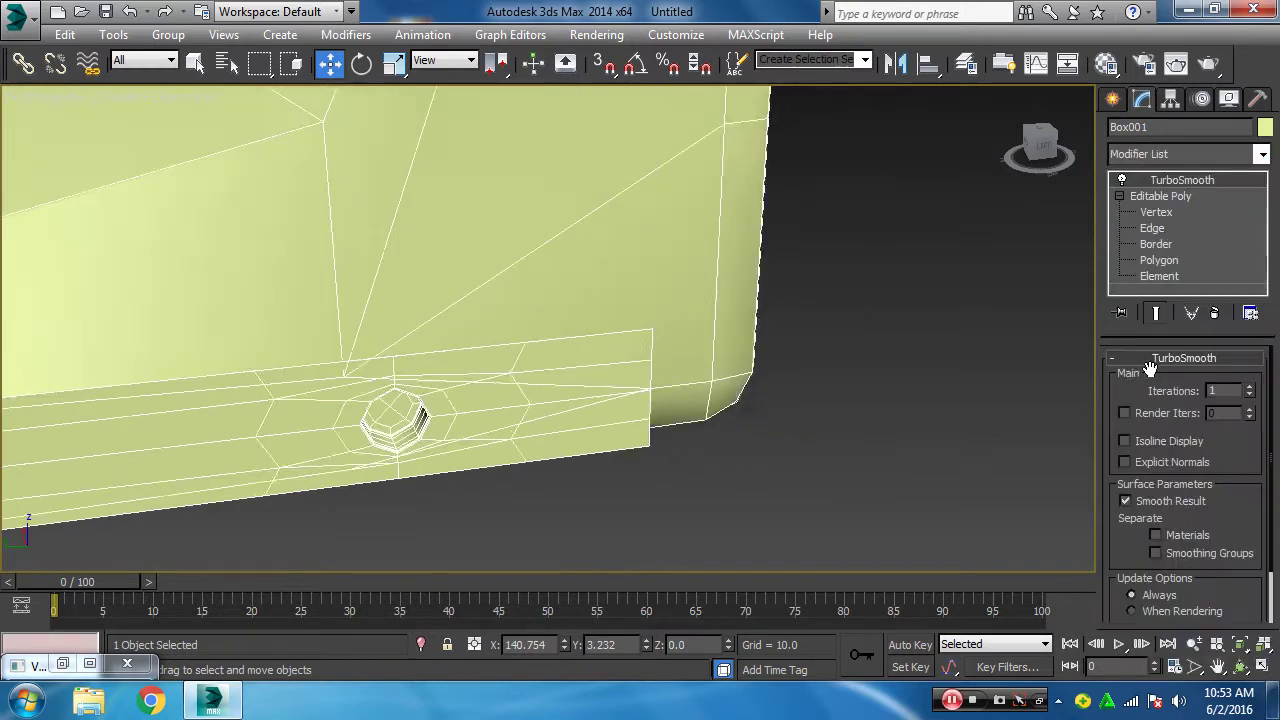
middle_click_drag(387, 289, 611, 274)
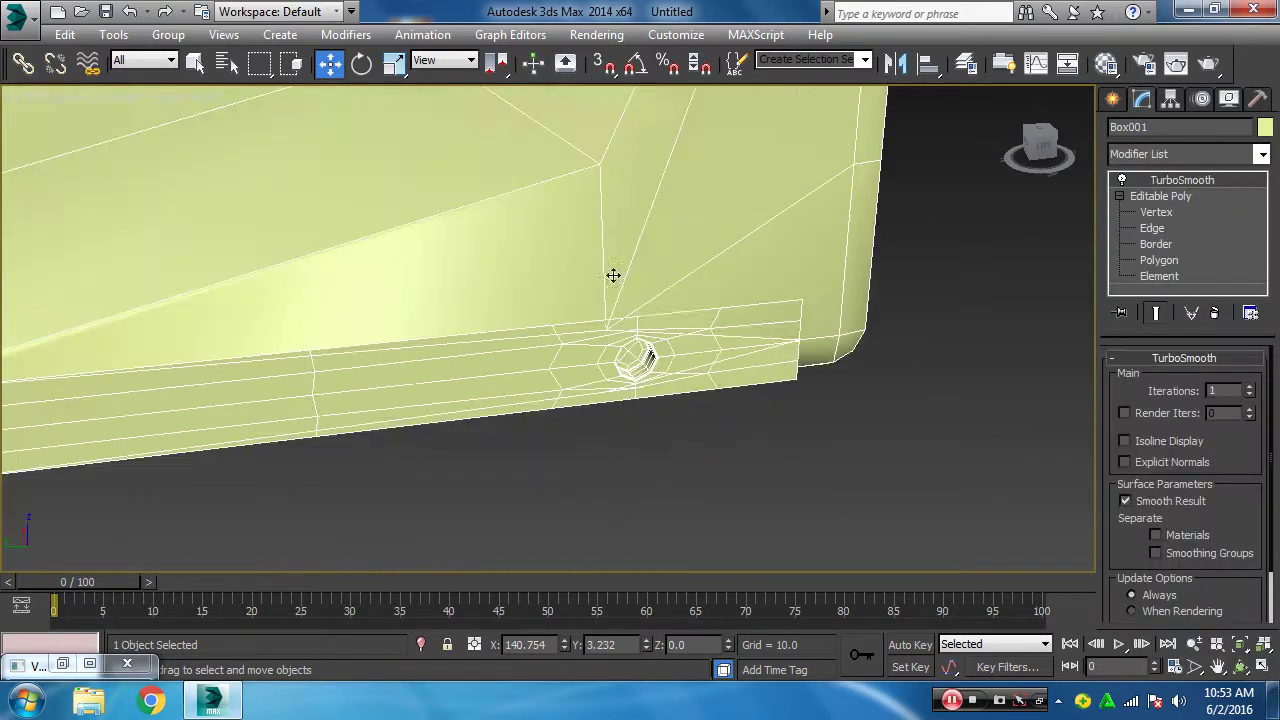
left_click(1249, 387)
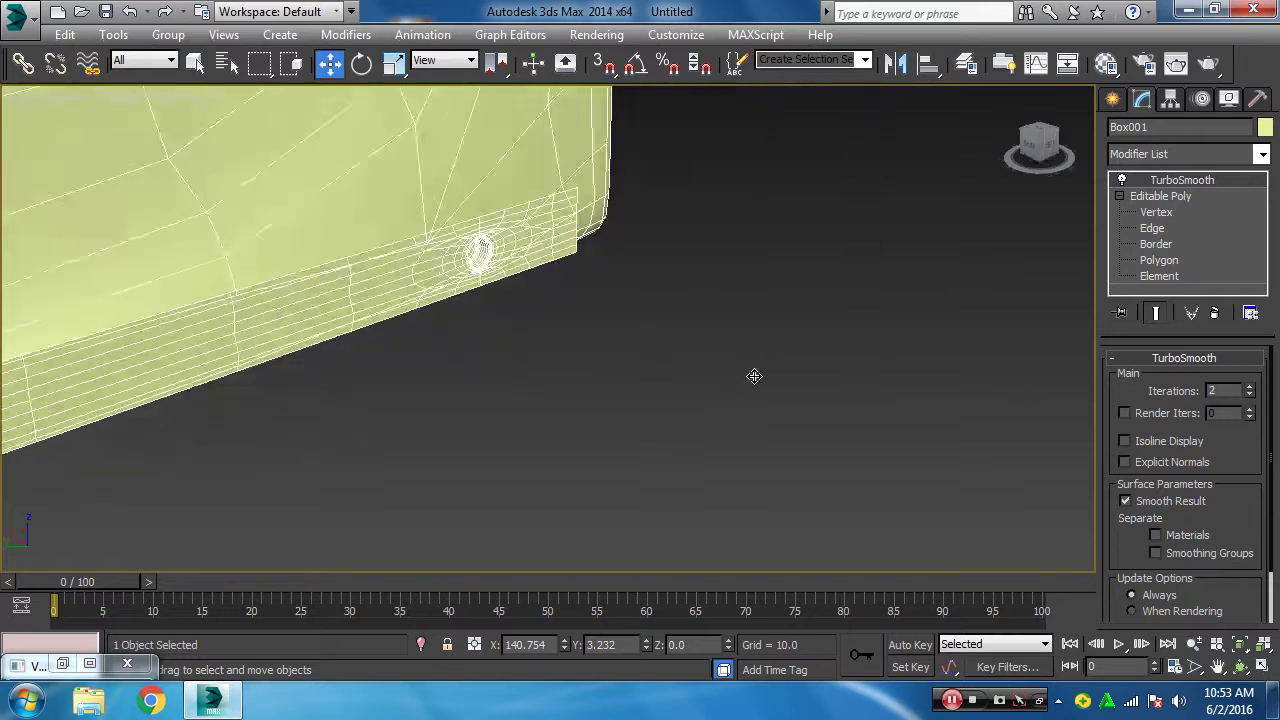
mouse_move(760, 374)
middle_mouse_down("alt")
mouse_move(811, 330)
mouse_move(834, 251)
mouse_move(931, 137)
mouse_move(874, 217)
mouse_move(837, 214)
middle_mouse_up("alt")
scroll(837, 206, "up", 5)
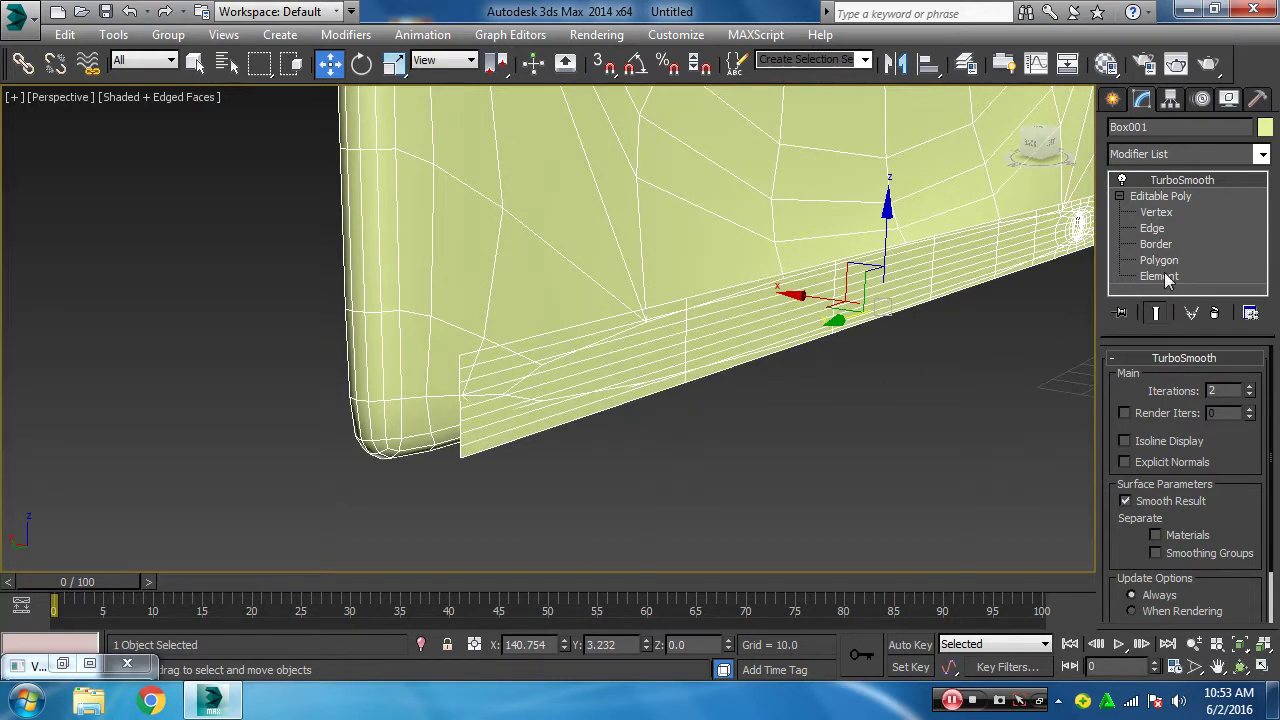
- Switch the TurboSmooth off to show the unsmoothed base mesh
left_click(1119, 180)
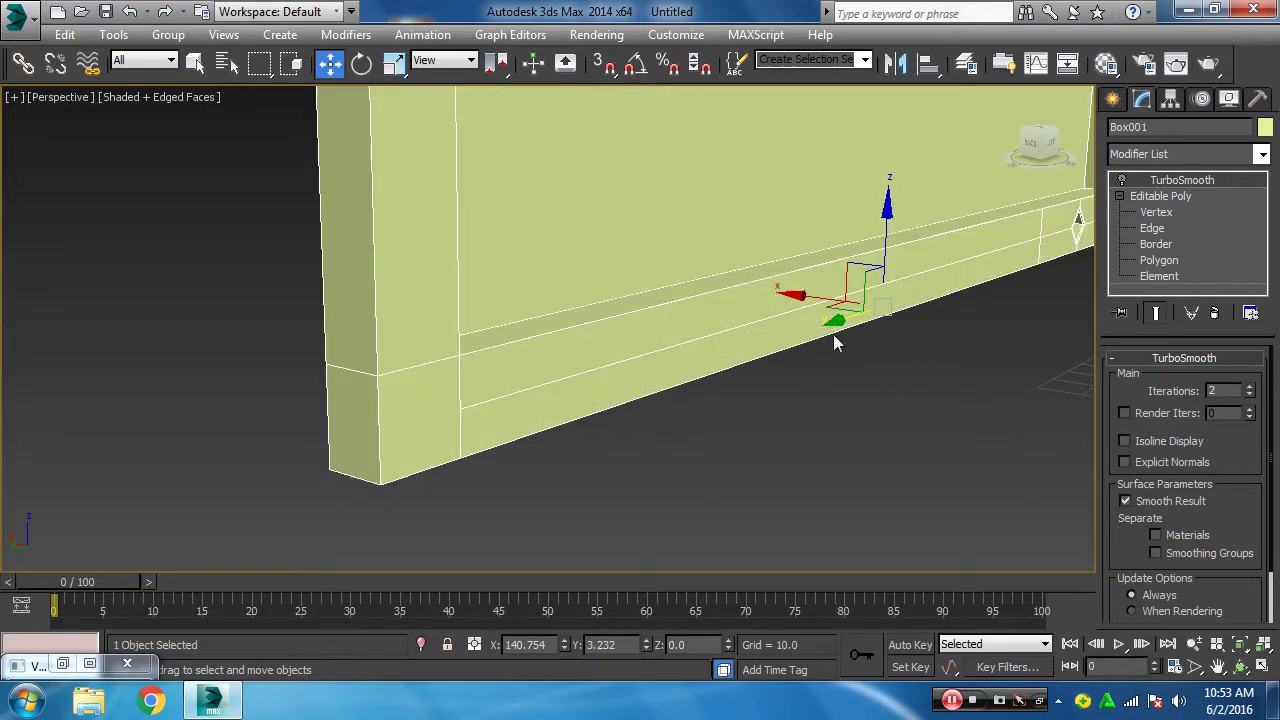
mouse_move(833, 334)
middle_mouse_down()
mouse_move(860, 334)
mouse_move(667, 347)
middle_mouse_up()
mouse_move(517, 366)
middle_mouse_down("alt")
mouse_move(711, 334)
mouse_move(551, 438)
middle_mouse_up("alt")
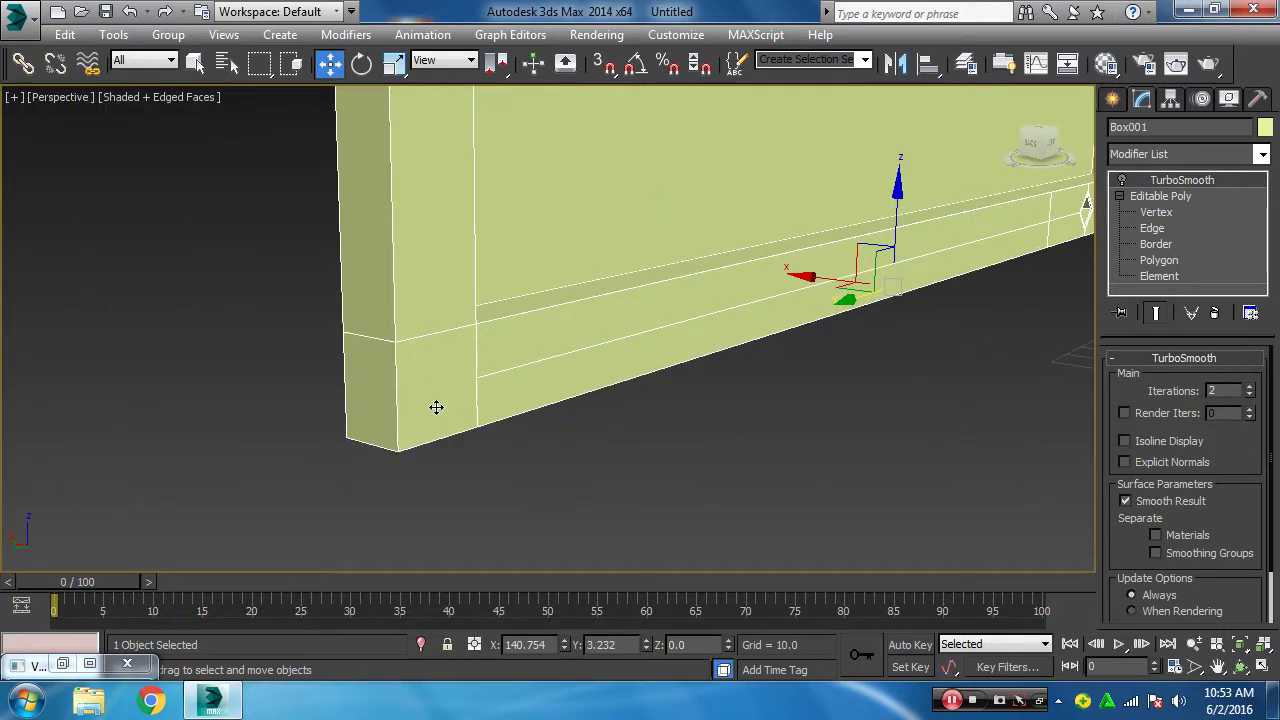
- Reselect Box001 and select the three polygons at its lower-left corner
left_click(554, 484)
left_click(416, 424)
left_click(1158, 261)
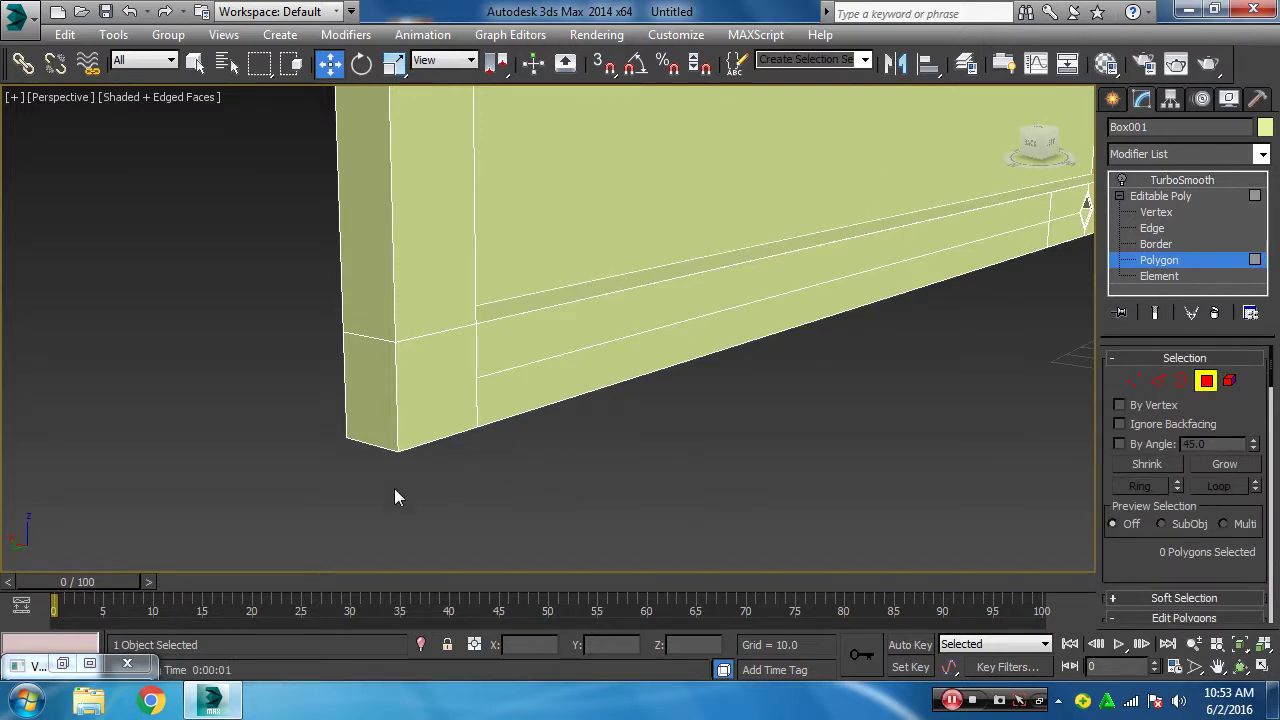
left_click_drag(292, 396, 416, 402)
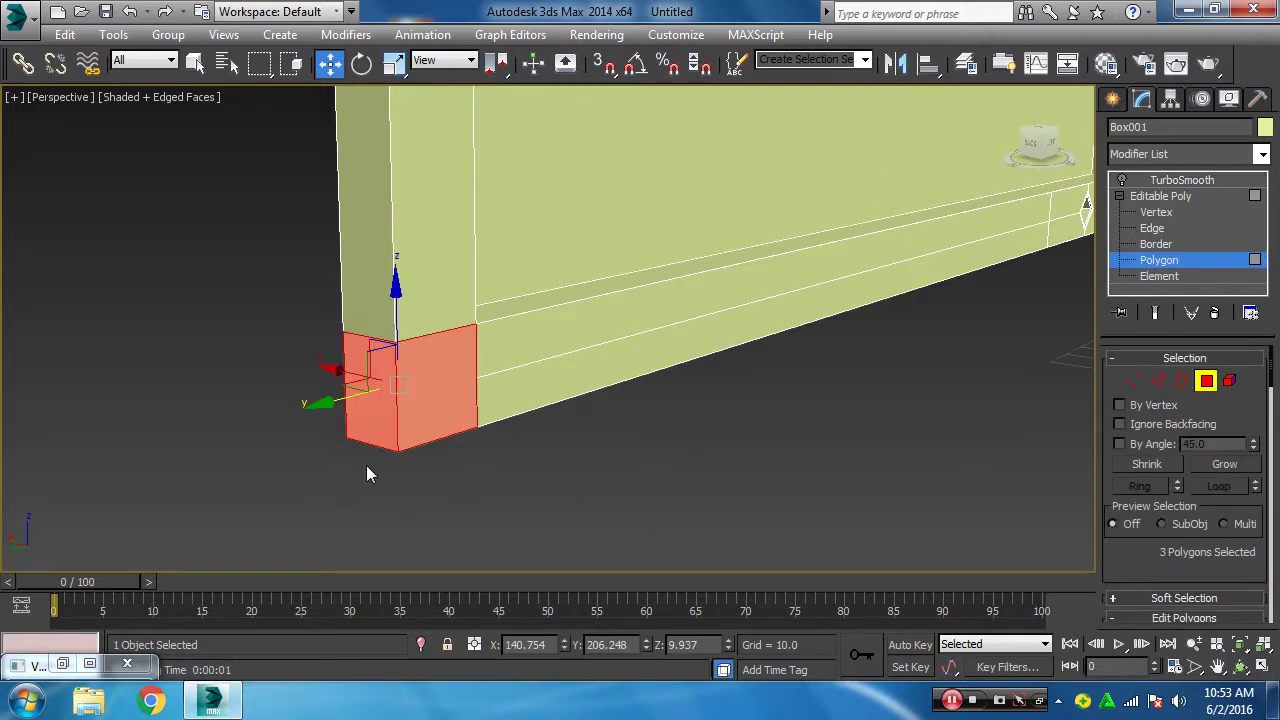
- Select the vertical edges around the panel's end and thin side
left_click(1158, 229)
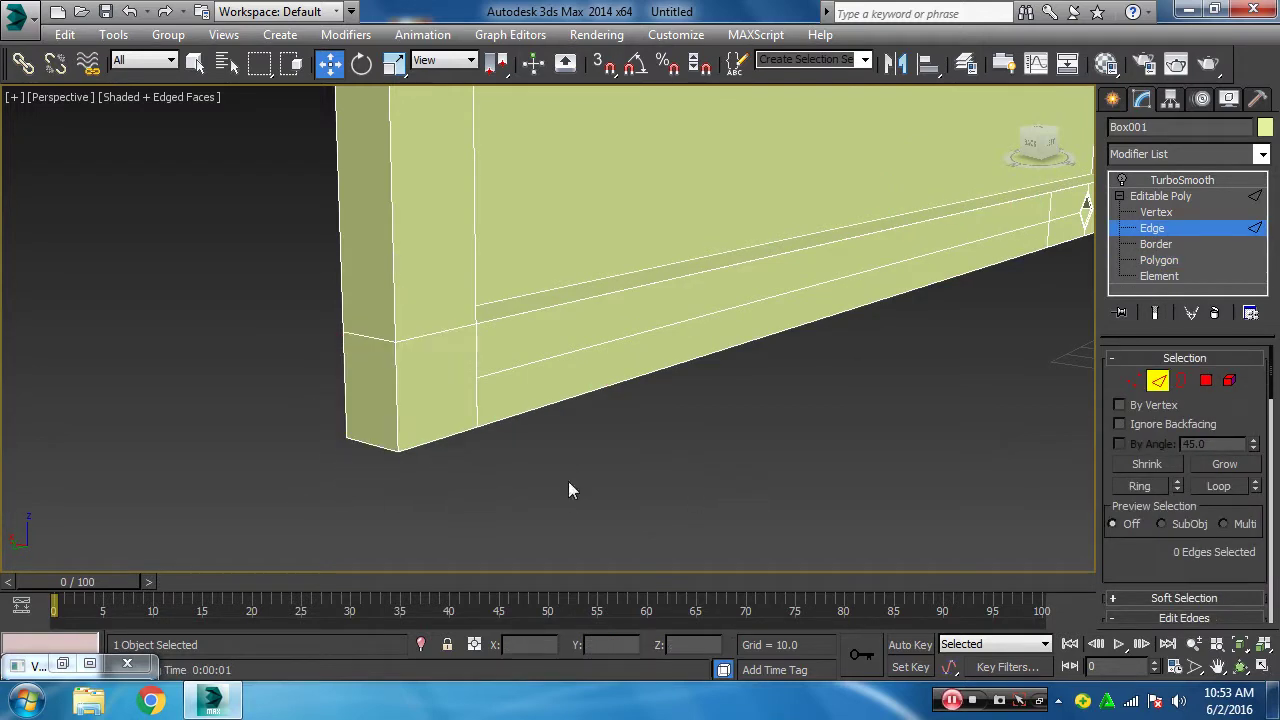
left_click_drag(412, 400, 412, 400)
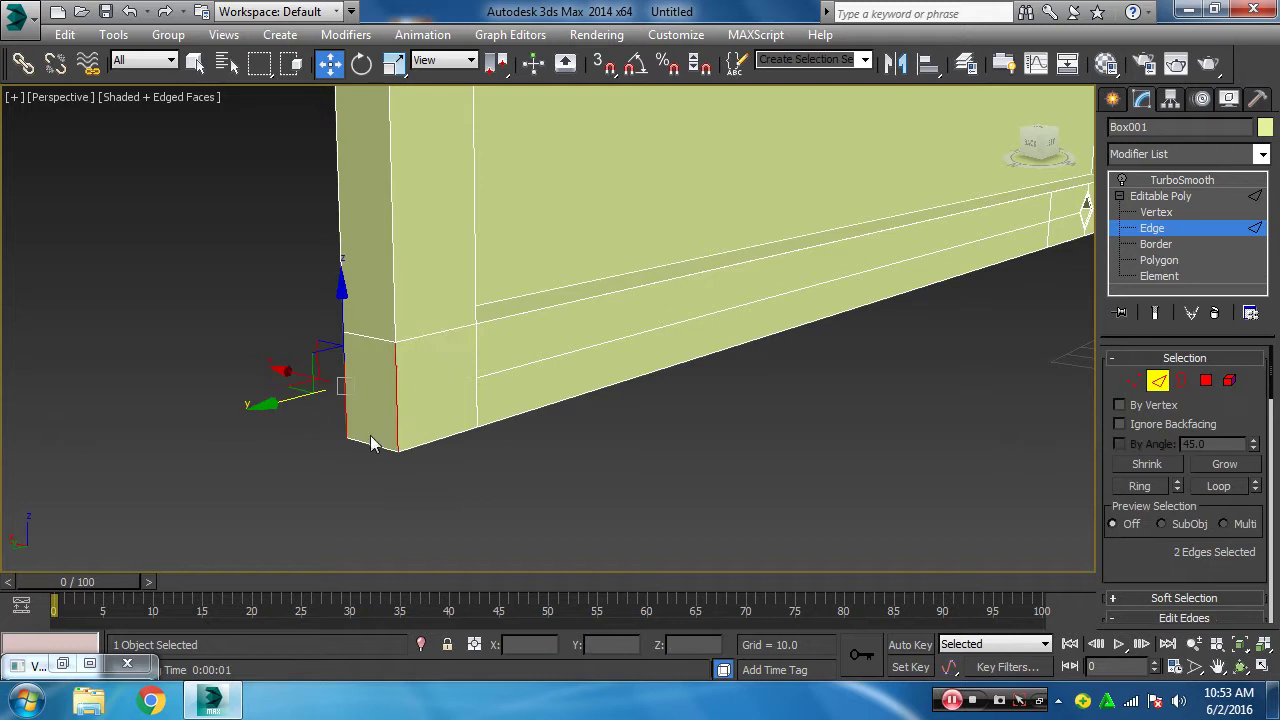
left_click(475, 357, "ctrl")
mouse_move(369, 458)
middle_mouse_down("alt")
mouse_move(574, 458)
mouse_move(503, 457)
mouse_move(530, 462)
middle_mouse_up("alt")
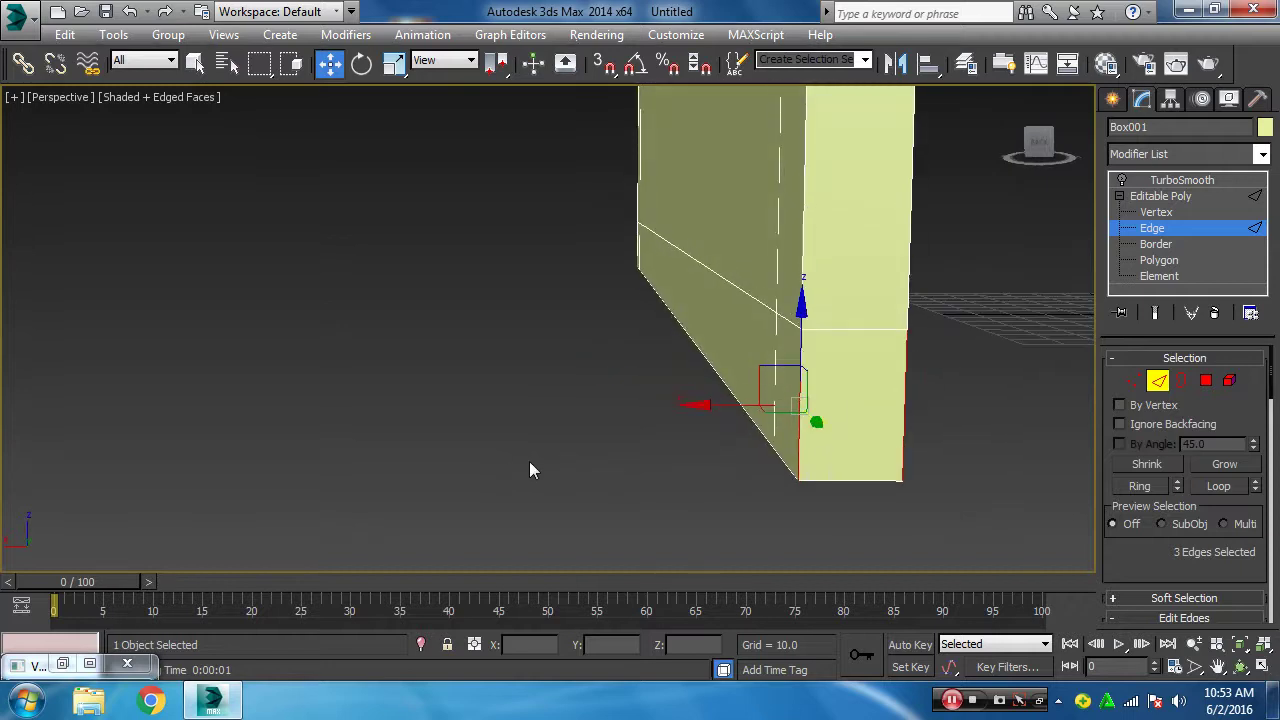
left_click(771, 371, "ctrl")
mouse_move(954, 442)
middle_mouse_down("alt")
mouse_move(777, 456)
mouse_move(912, 407)
mouse_move(594, 429)
mouse_move(583, 449)
middle_mouse_up("alt")
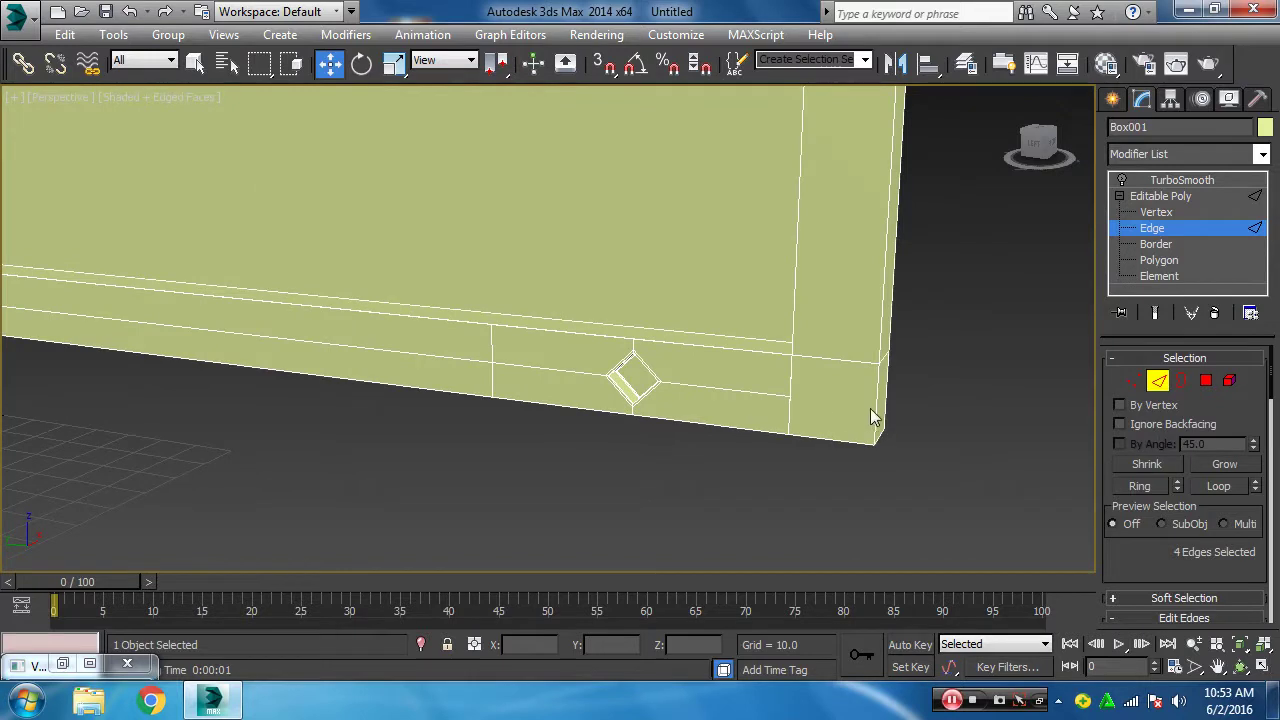
left_click(879, 396, "ctrl")
left_click(791, 381, "ctrl")
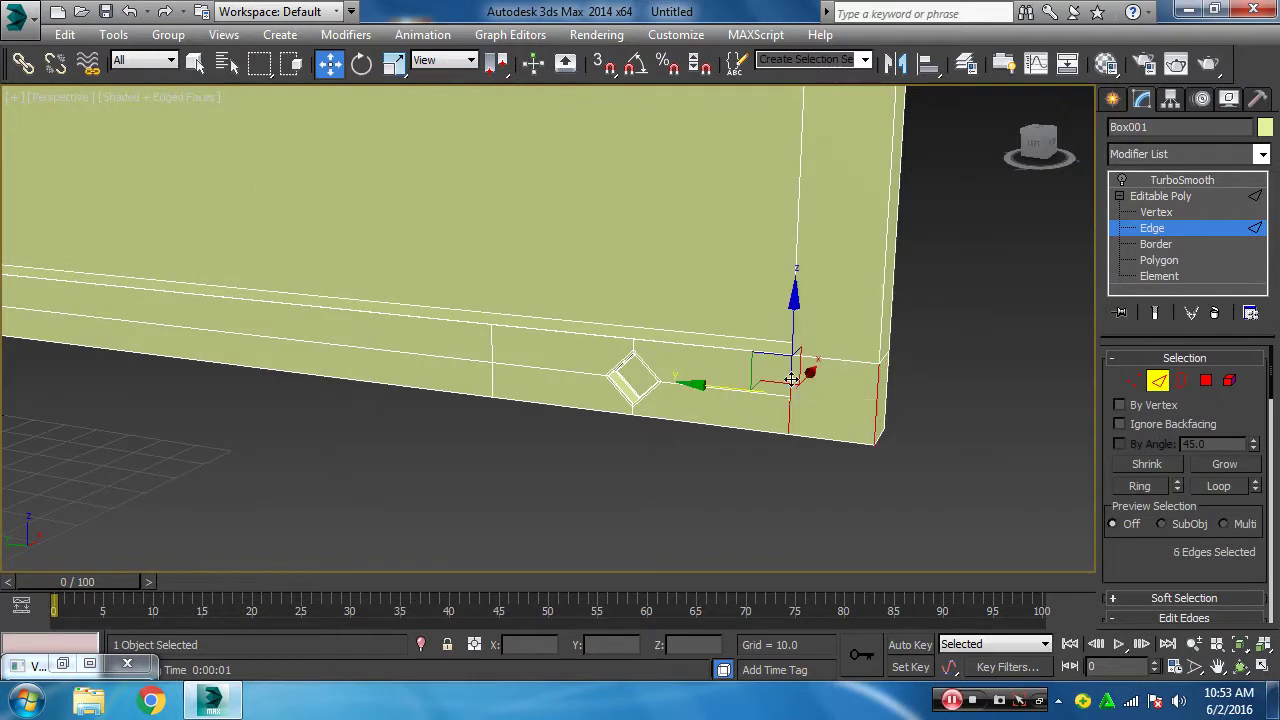
mouse_move(925, 444)
middle_mouse_down("alt")
mouse_move(840, 447)
mouse_move(657, 357)
mouse_move(617, 379)
middle_mouse_up("alt")
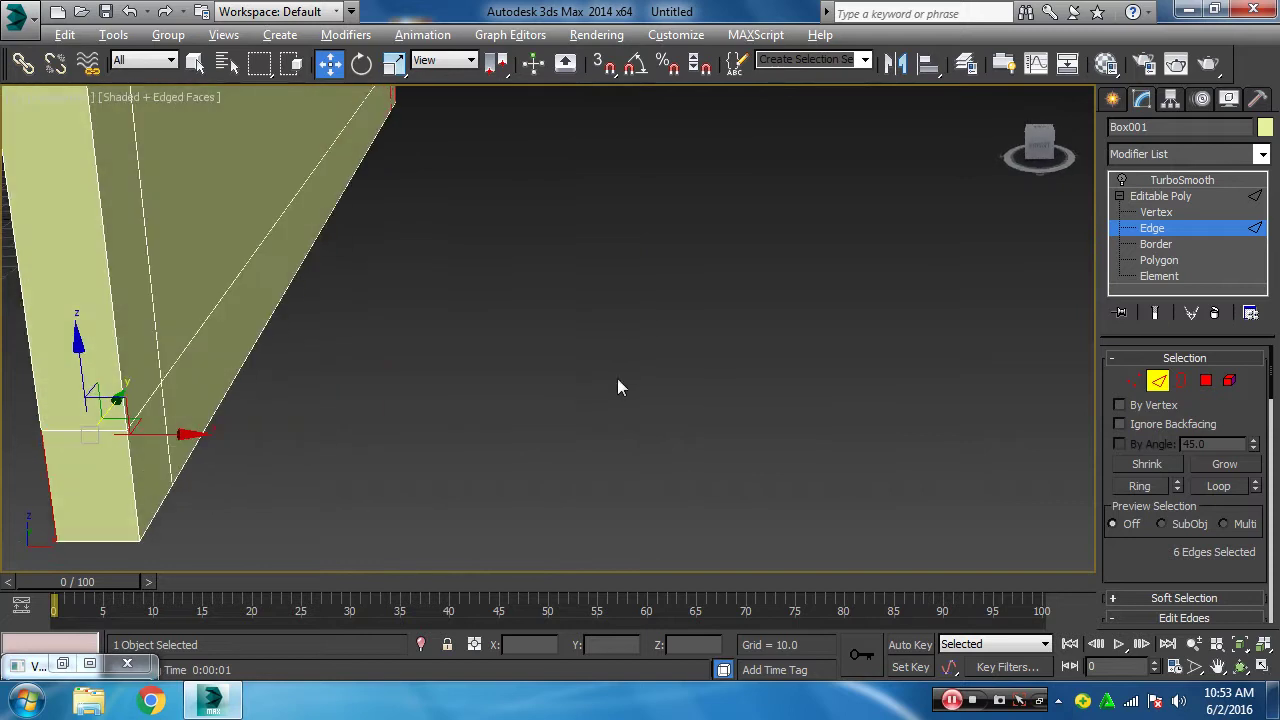
left_click(130, 472, "ctrl")
left_click(167, 482, "ctrl")
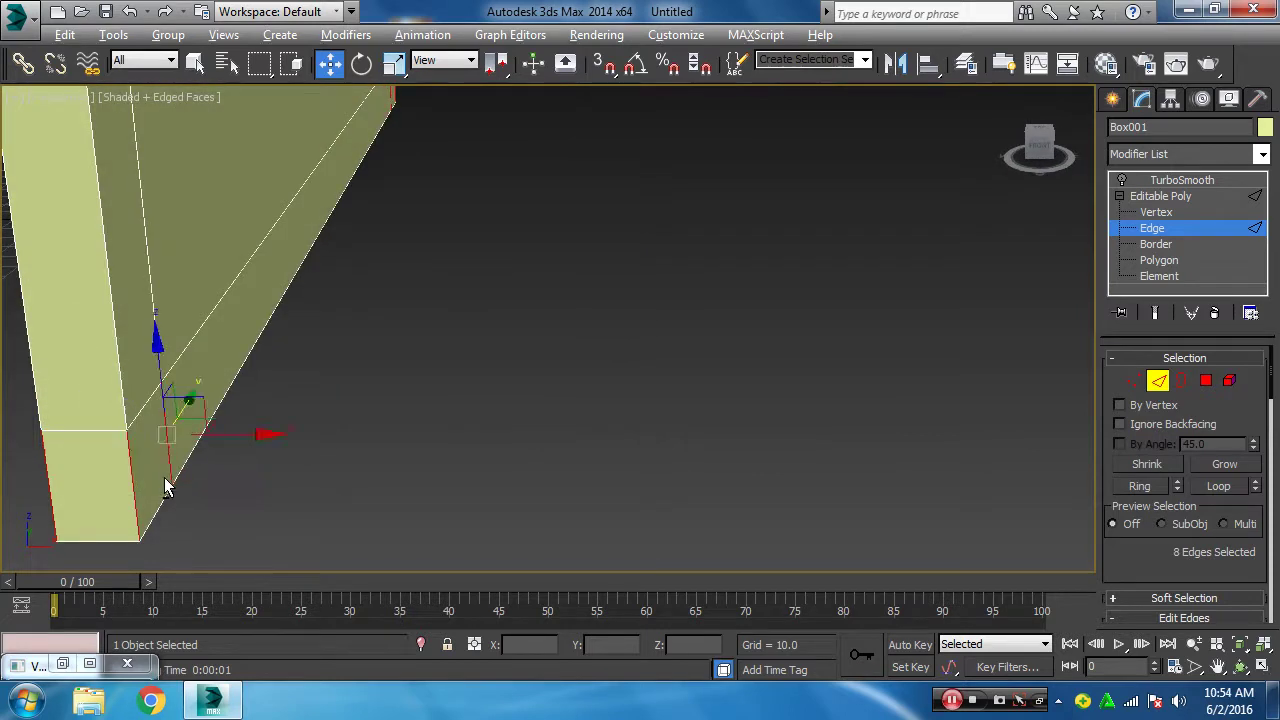
mouse_move(167, 487)
middle_mouse_down("alt")
mouse_move(366, 463)
mouse_move(614, 337)
mouse_move(529, 451)
mouse_move(535, 440)
middle_mouse_up("alt")
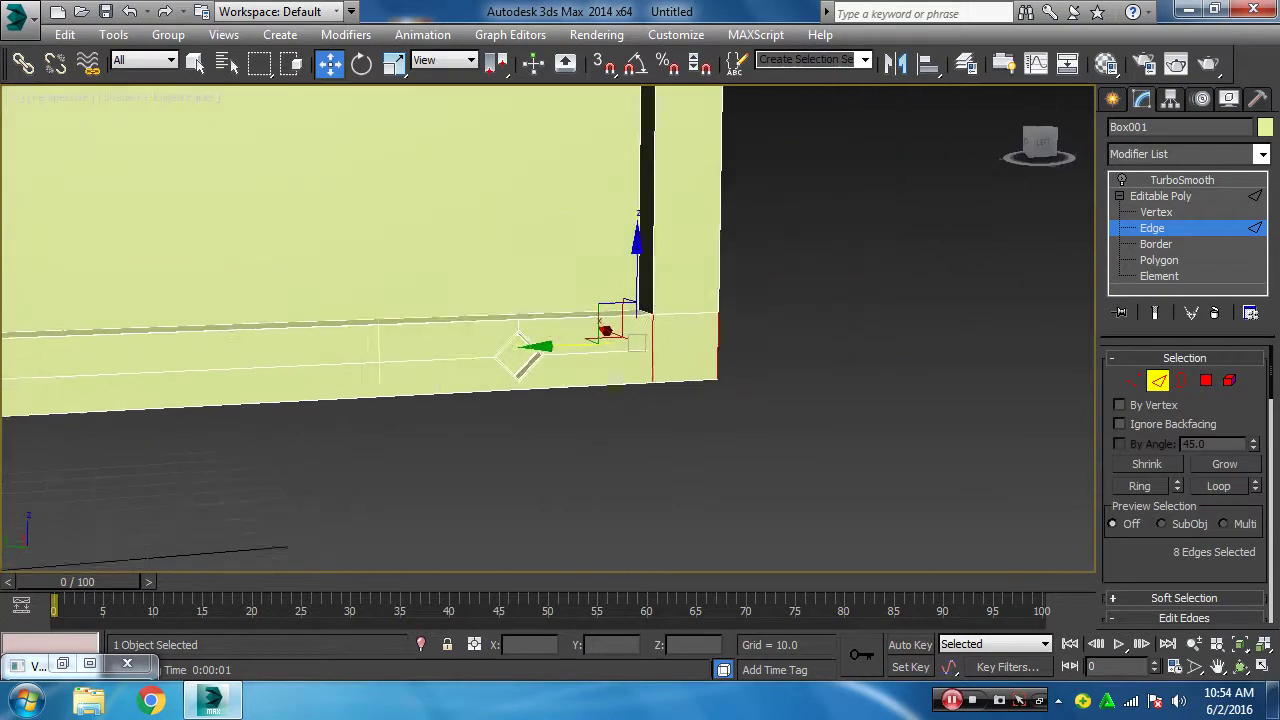
middle_click_drag(594, 337, 612, 298)
scroll(655, 195, "up", 3)
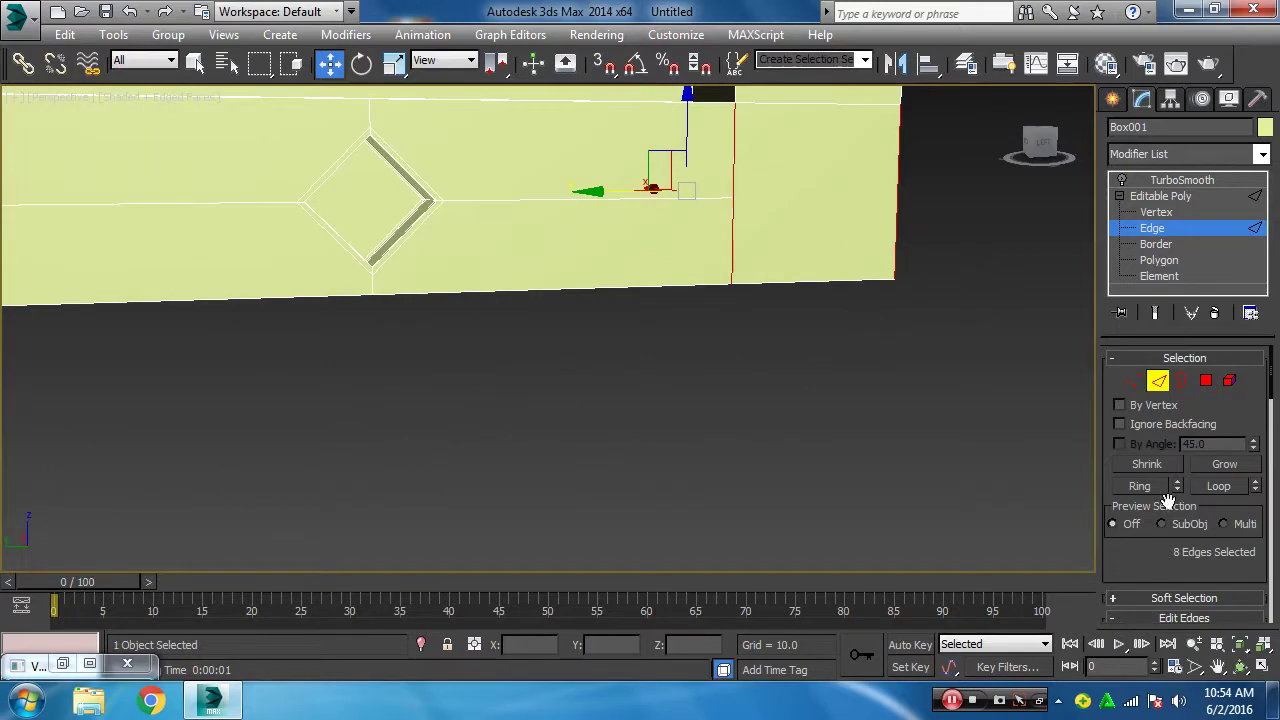
left_click_drag(1183, 552, 1163, 428)
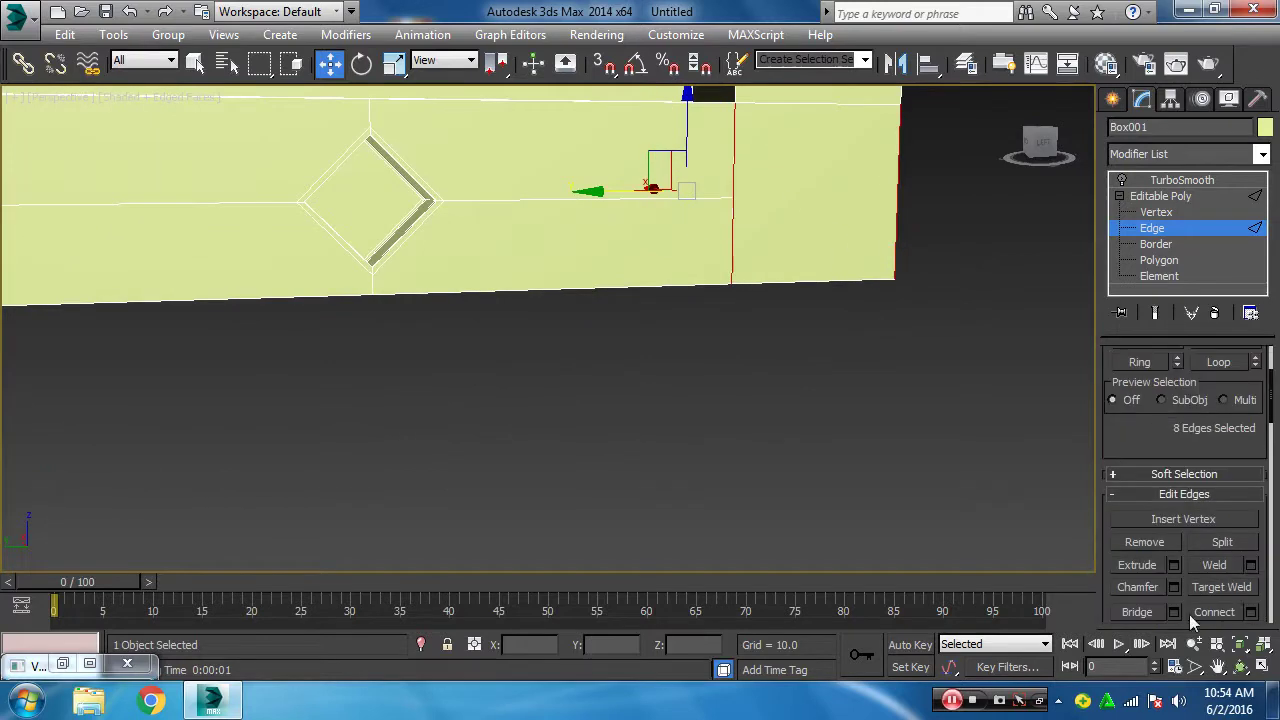
- Connect the selected edges with 1 segment, Pinch 87 and Slide -4
left_click(1251, 612)
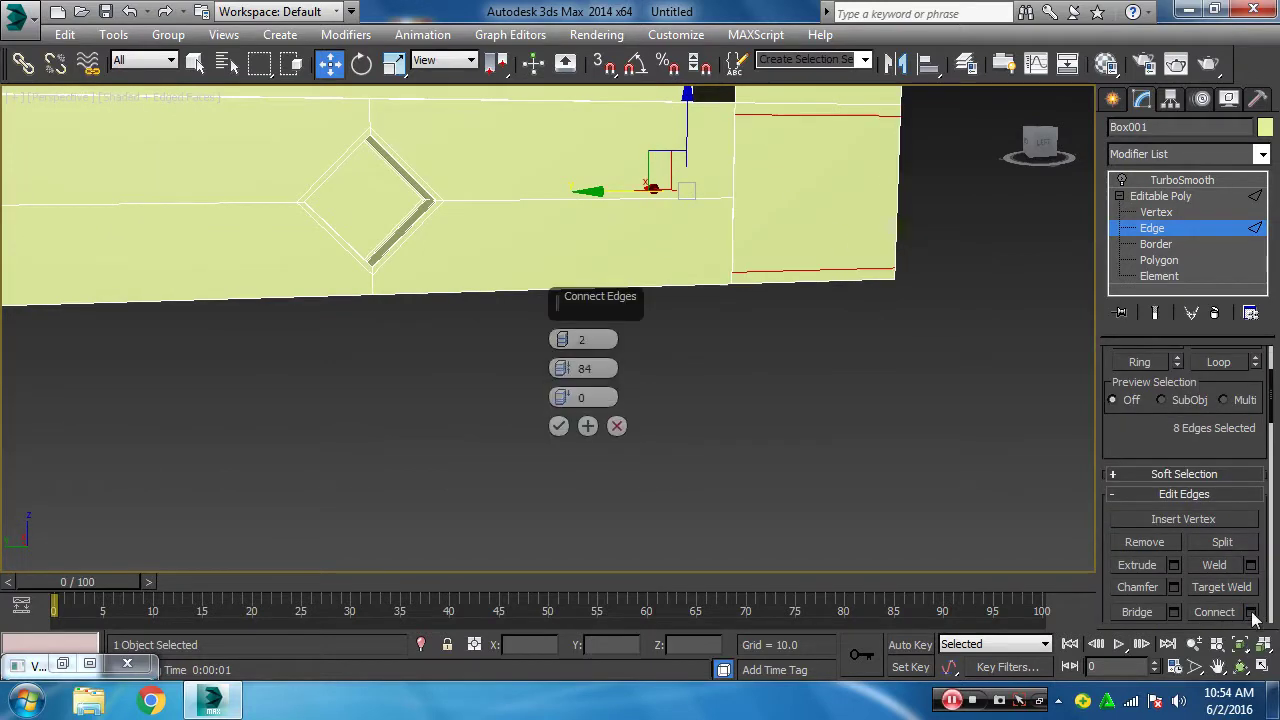
left_click(564, 343)
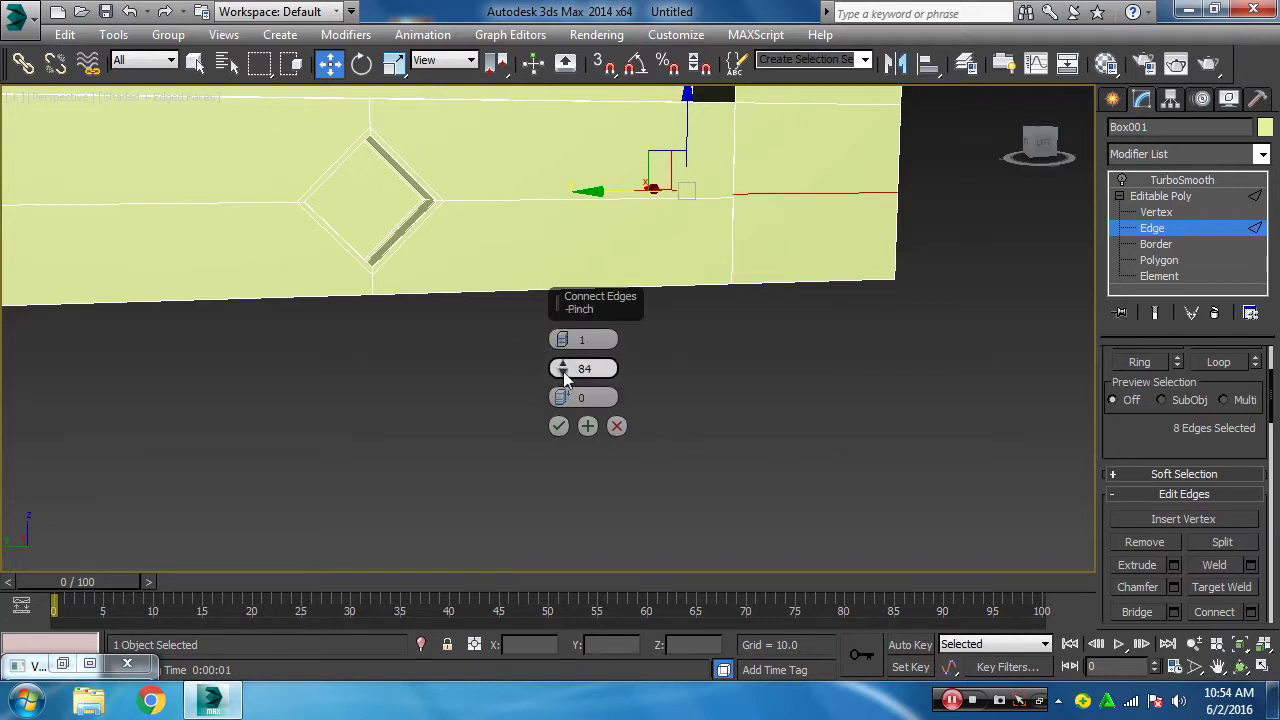
left_click_drag(563, 371, 561, 414)
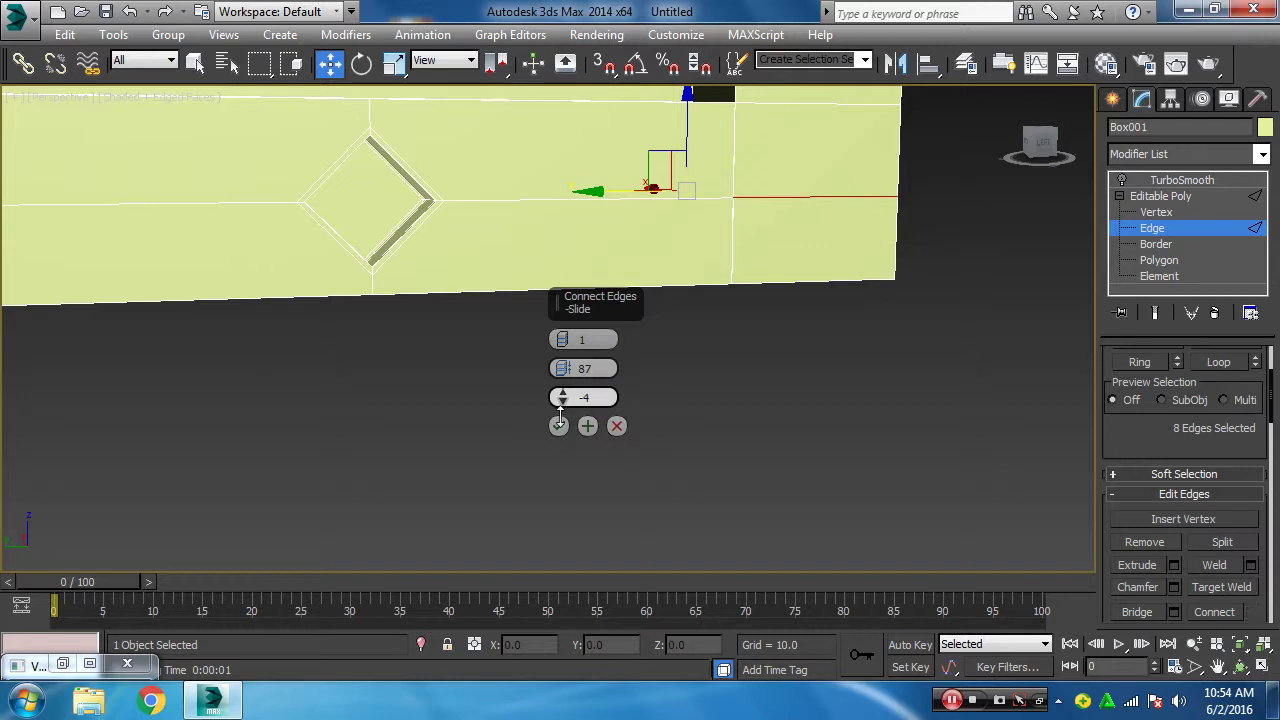
left_click(559, 437)
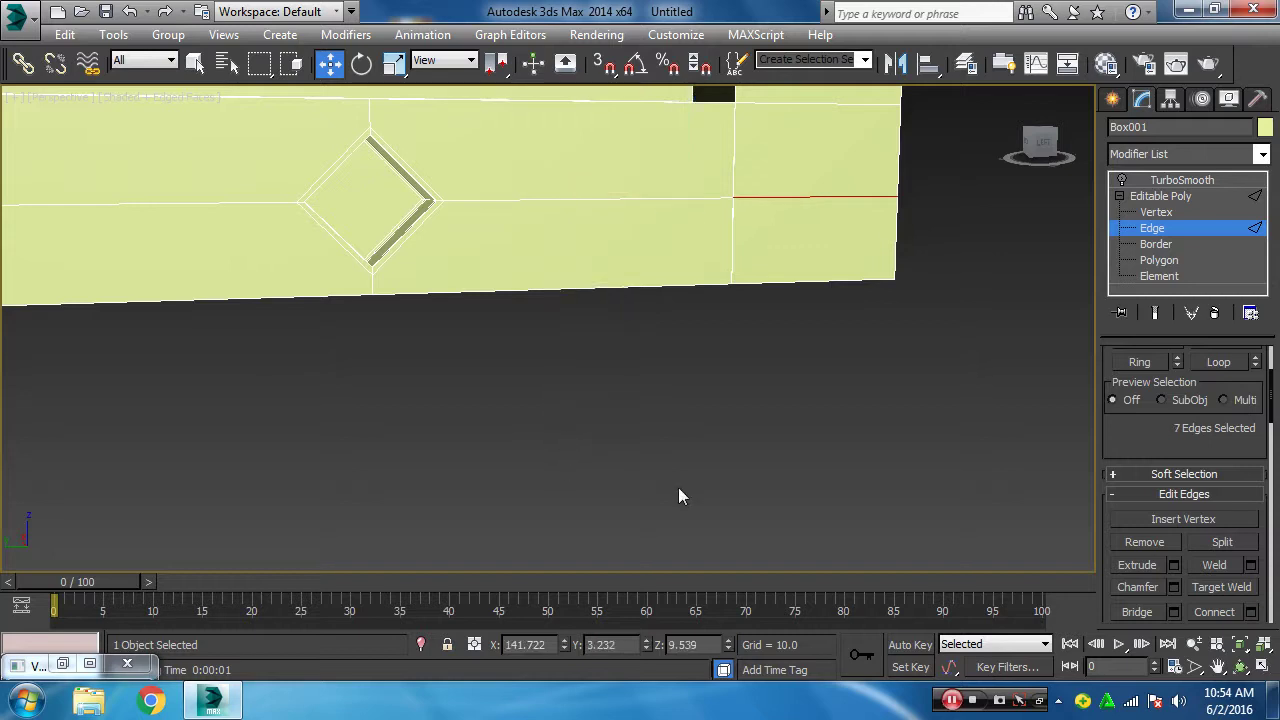
- Select the vertices at the end of the new edge in Vertex level
middle_click_drag(680, 494, 732, 510)
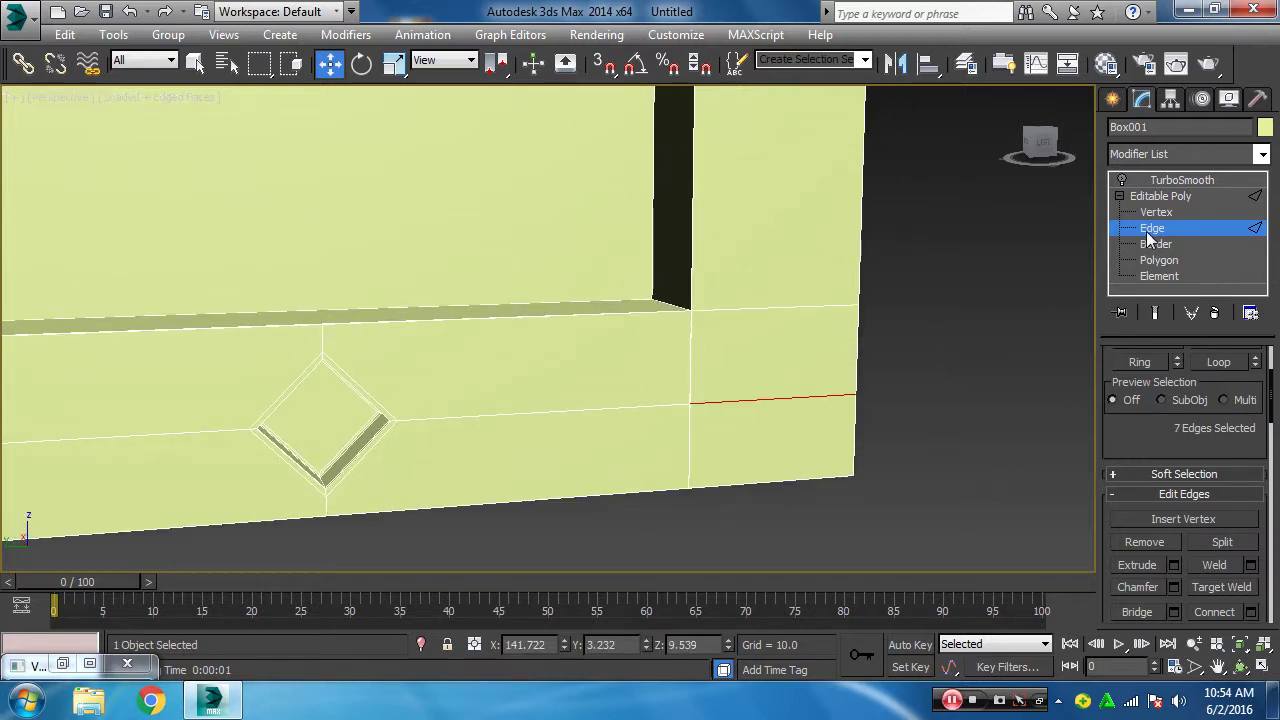
left_click(1155, 214)
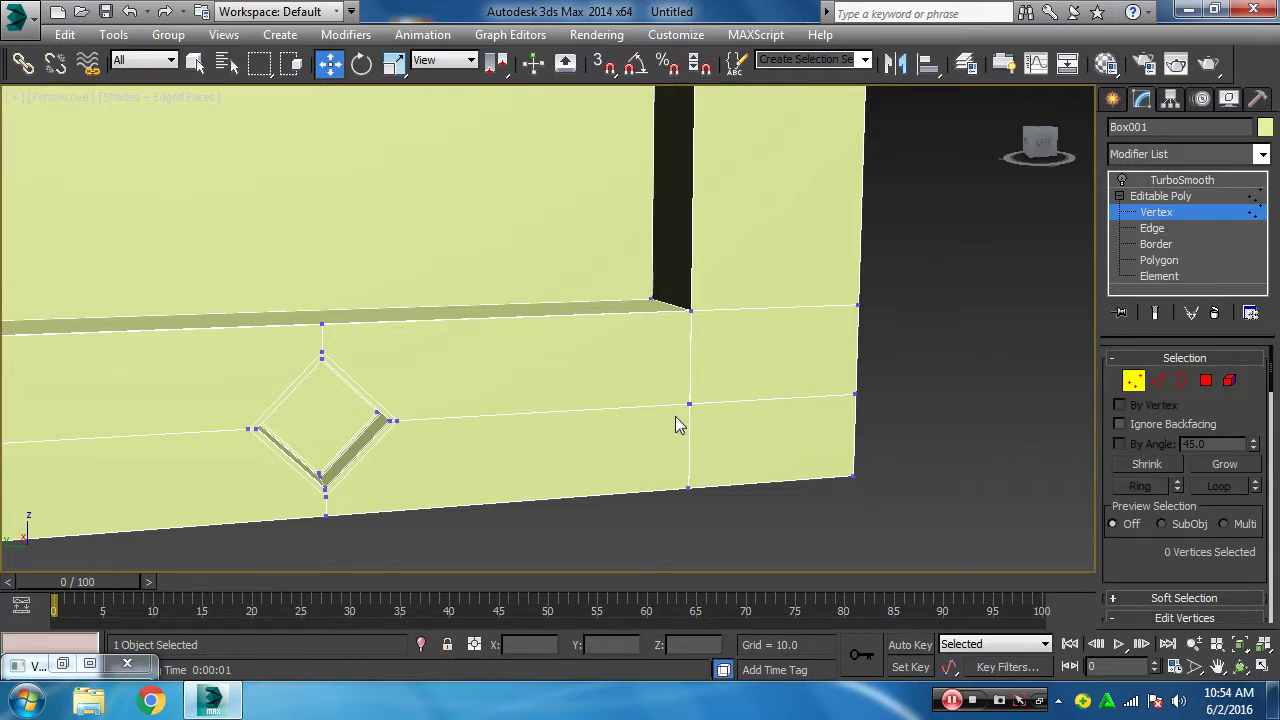
left_click_drag(677, 421, 695, 403)
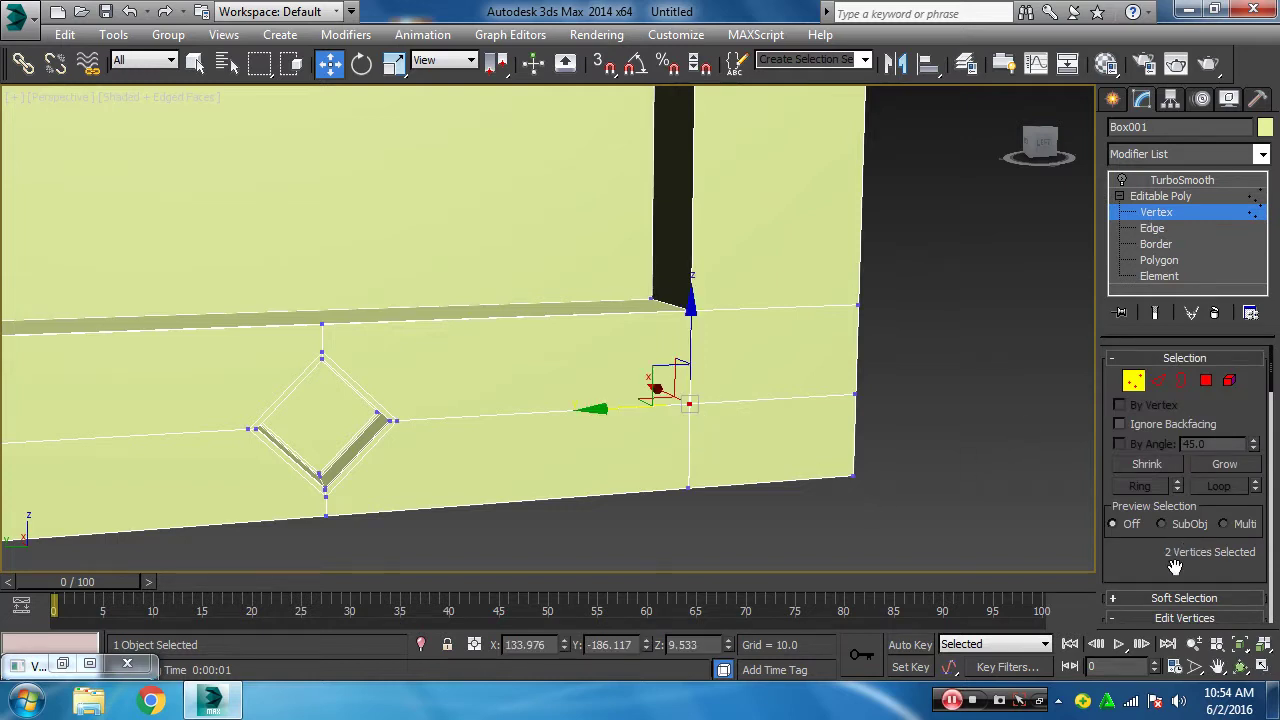
- Weld the two selected vertices at the new edge's end together
scroll(1175, 567, "down", 2)
left_click(1213, 586)
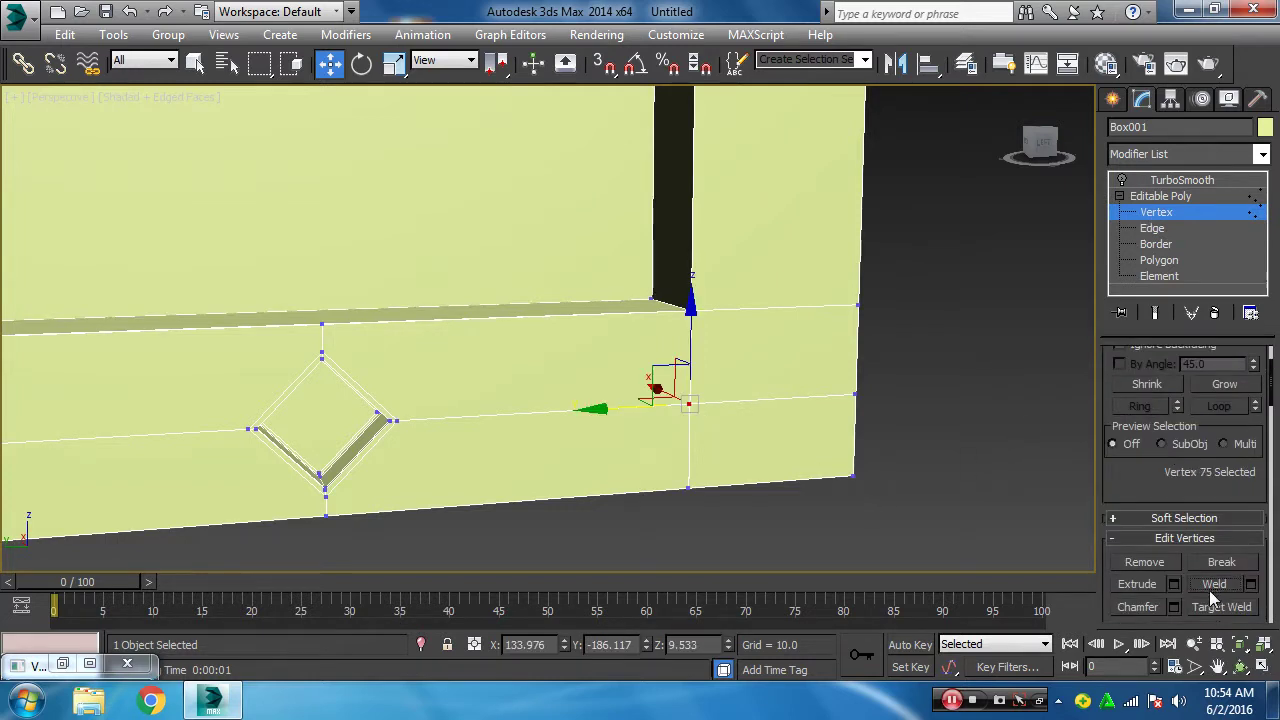
mouse_move(694, 466)
middle_mouse_down("alt")
mouse_move(517, 470)
mouse_move(657, 426)
mouse_move(620, 426)
middle_mouse_up("alt")
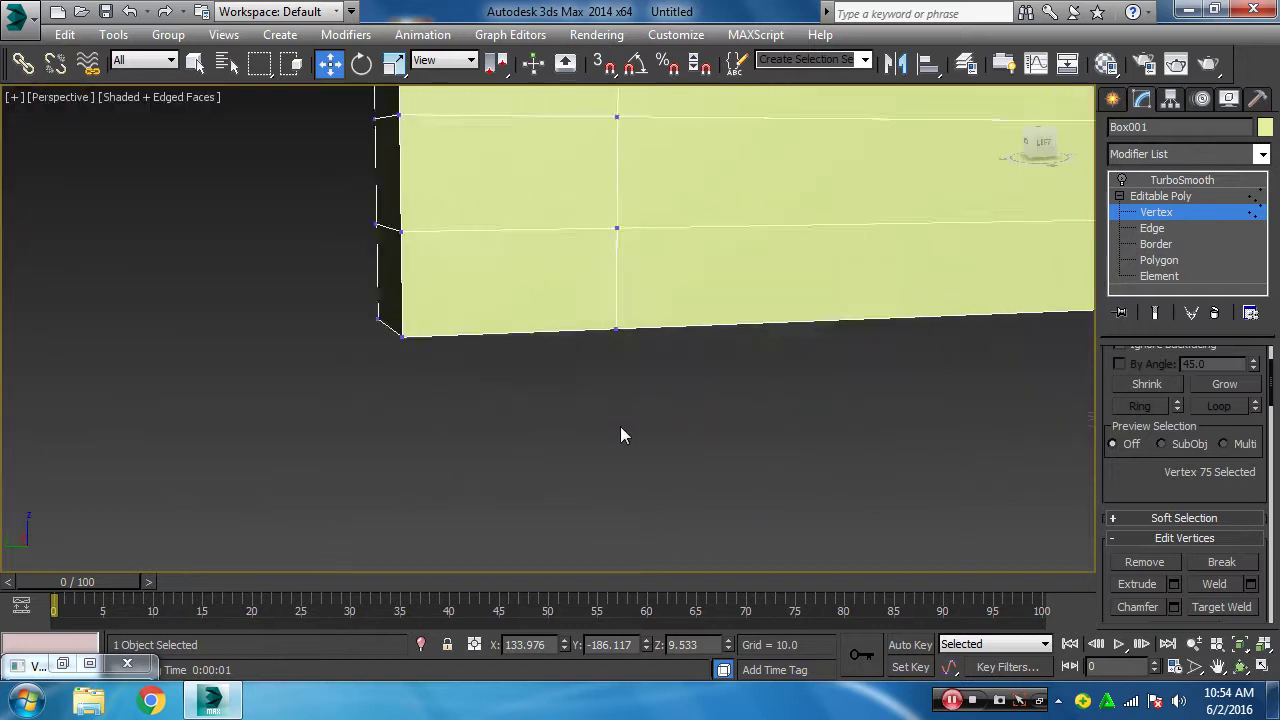
scroll(620, 426, "up", 3)
- Move vertex 39 into line with the vertical edge to straighten the loop's corner
left_click(677, 438)
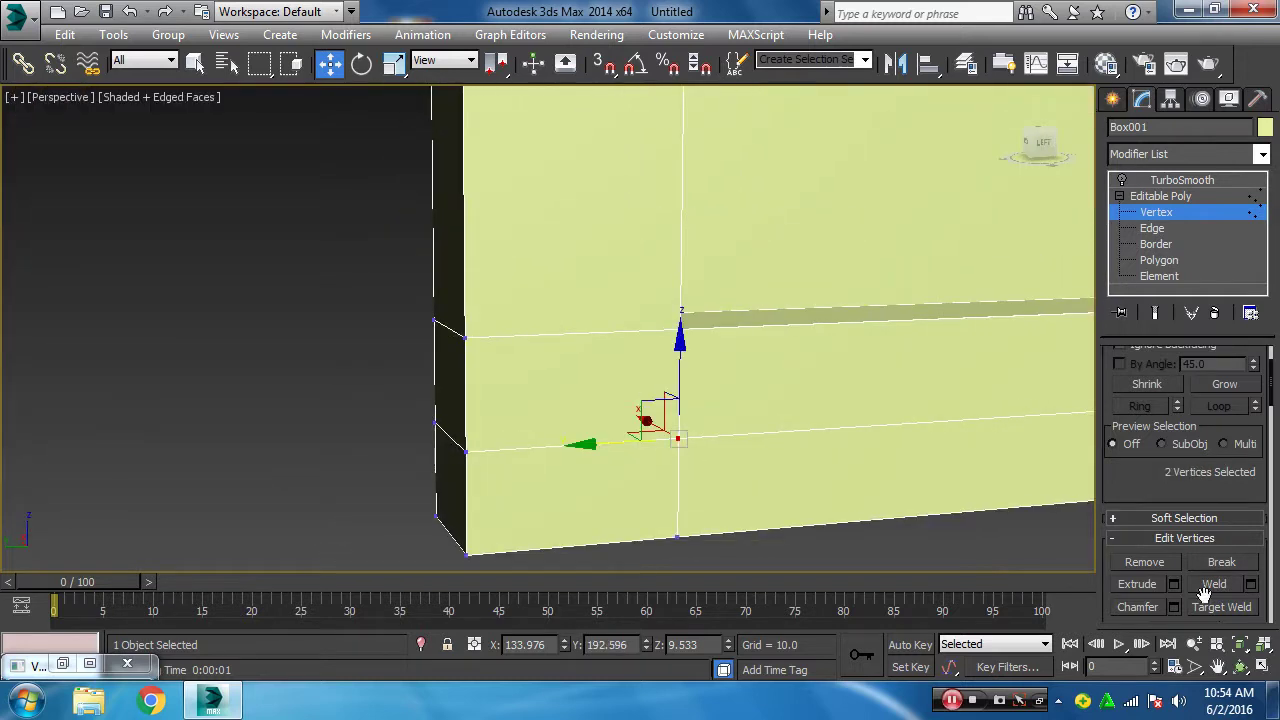
left_click(886, 553)
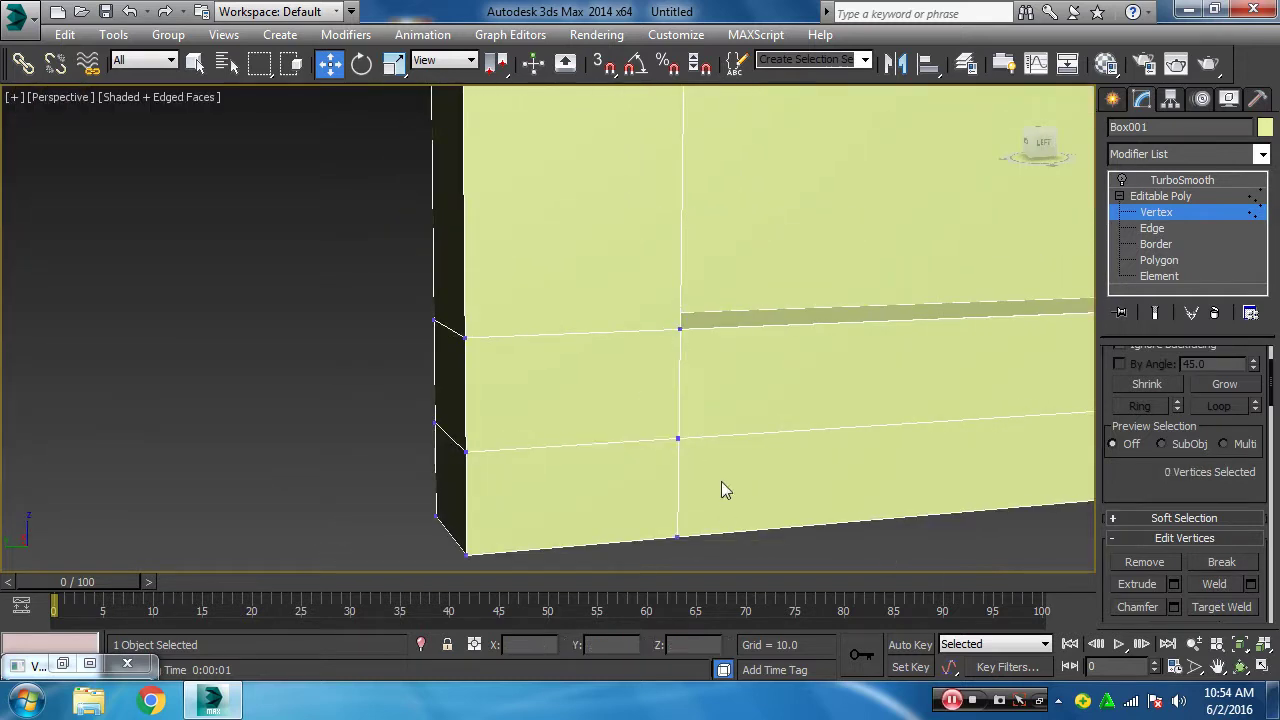
left_click_drag(678, 439, 471, 443)
key("ctrl+z")
left_click(670, 450)
left_click(677, 439)
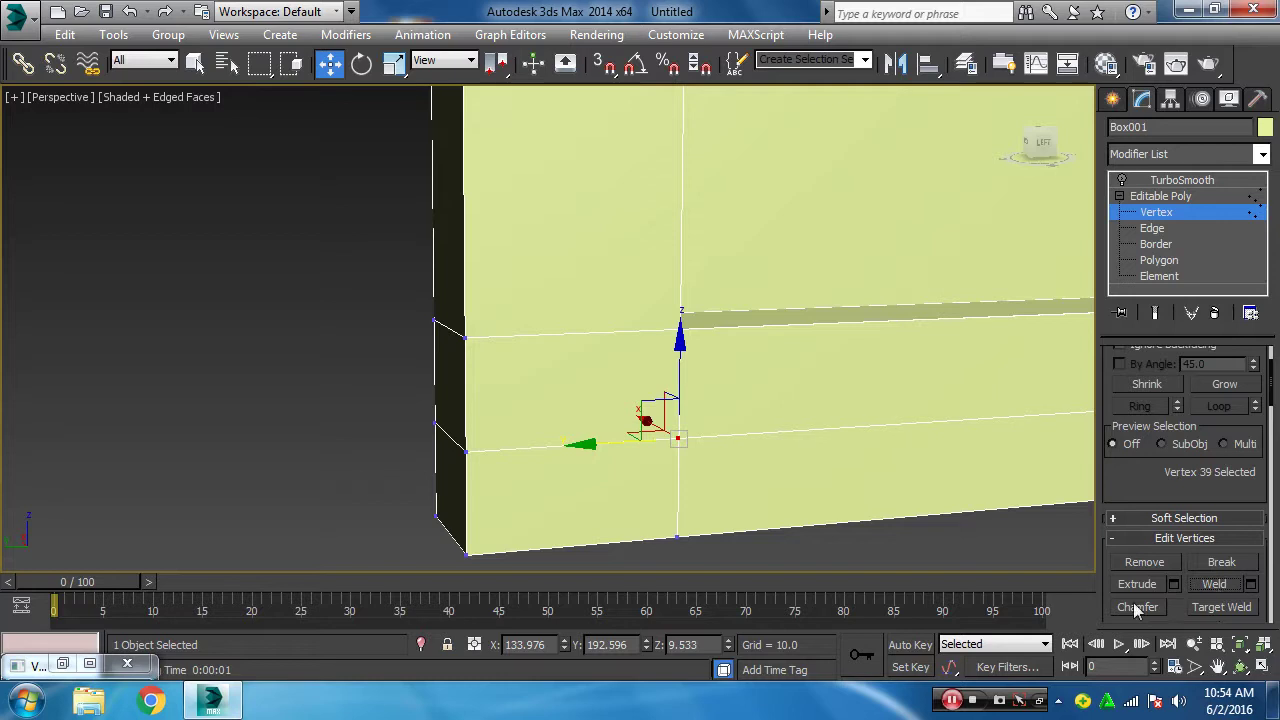
left_click(857, 542)
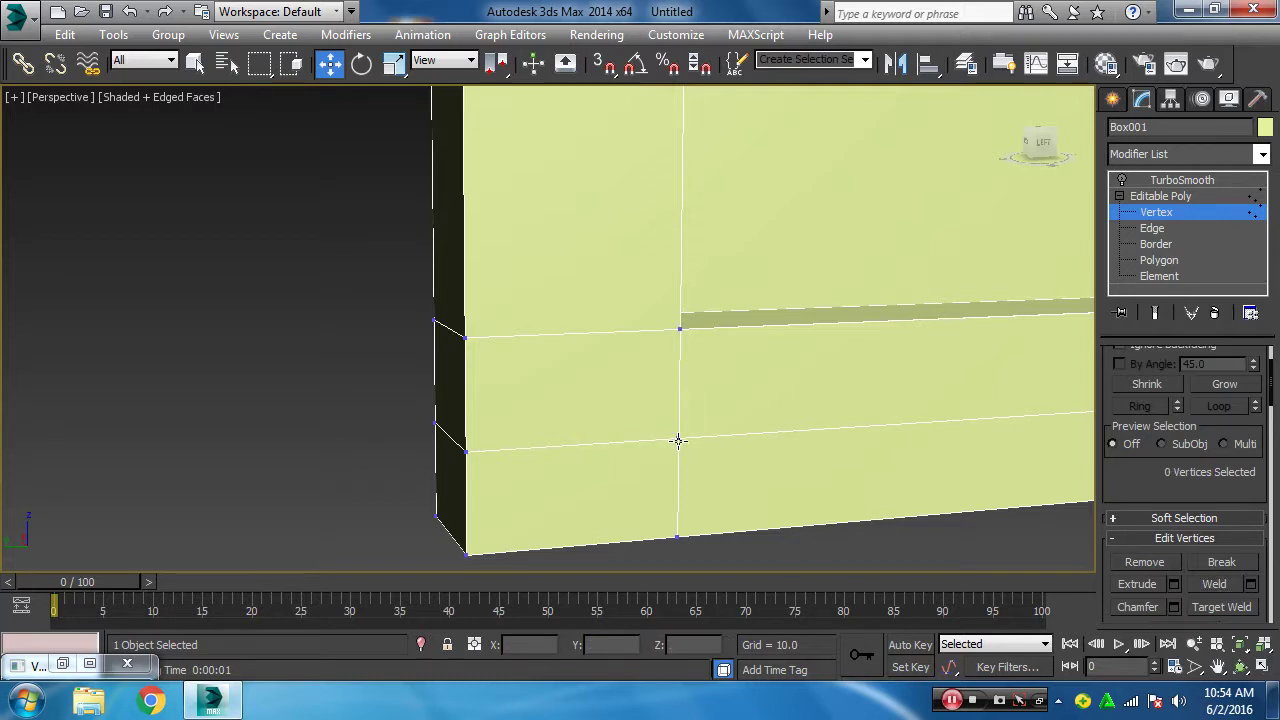
mouse_move(678, 440)
left_mouse_down()
mouse_move(524, 446)
mouse_move(836, 448)
left_mouse_up()
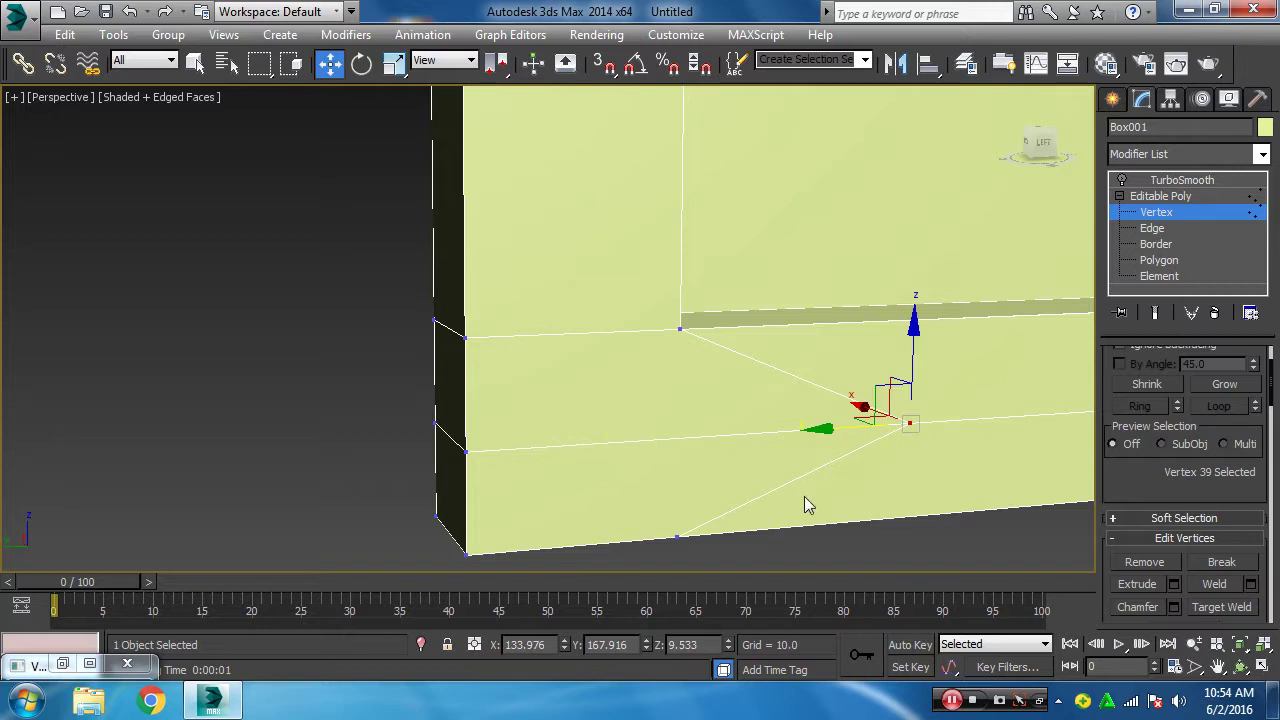
mouse_move(714, 471)
middle_mouse_down()
mouse_move(734, 500)
mouse_move(824, 529)
mouse_move(815, 455)
middle_mouse_up()
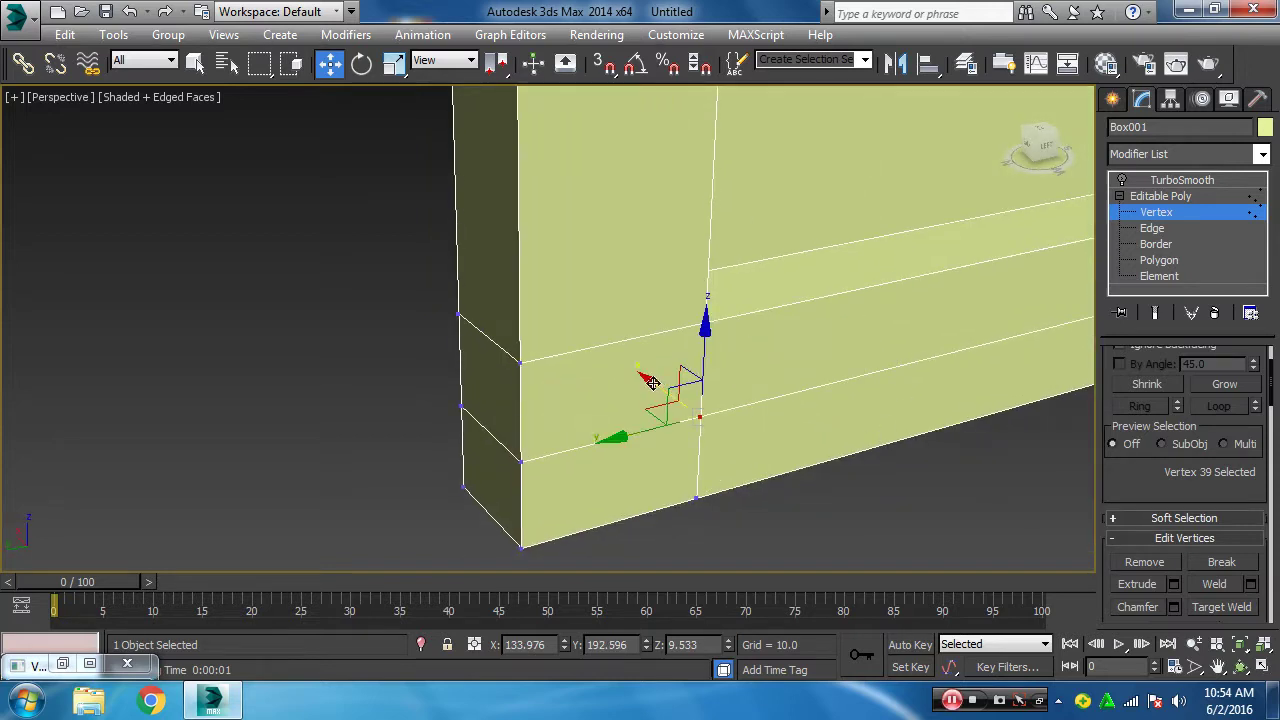
left_click_drag(737, 428, 754, 481)
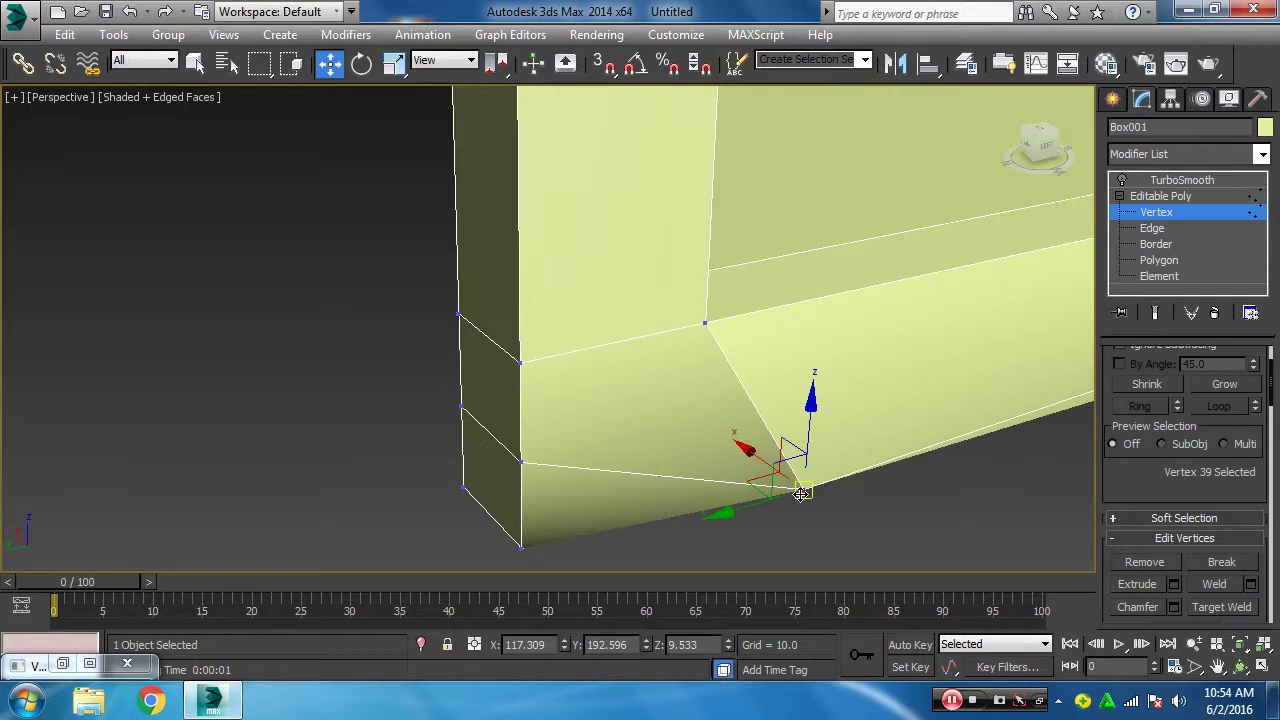
mouse_move(808, 544)
middle_mouse_down("alt")
mouse_move(720, 491)
mouse_move(817, 457)
mouse_move(823, 466)
mouse_move(551, 434)
mouse_move(640, 449)
middle_mouse_up("alt")
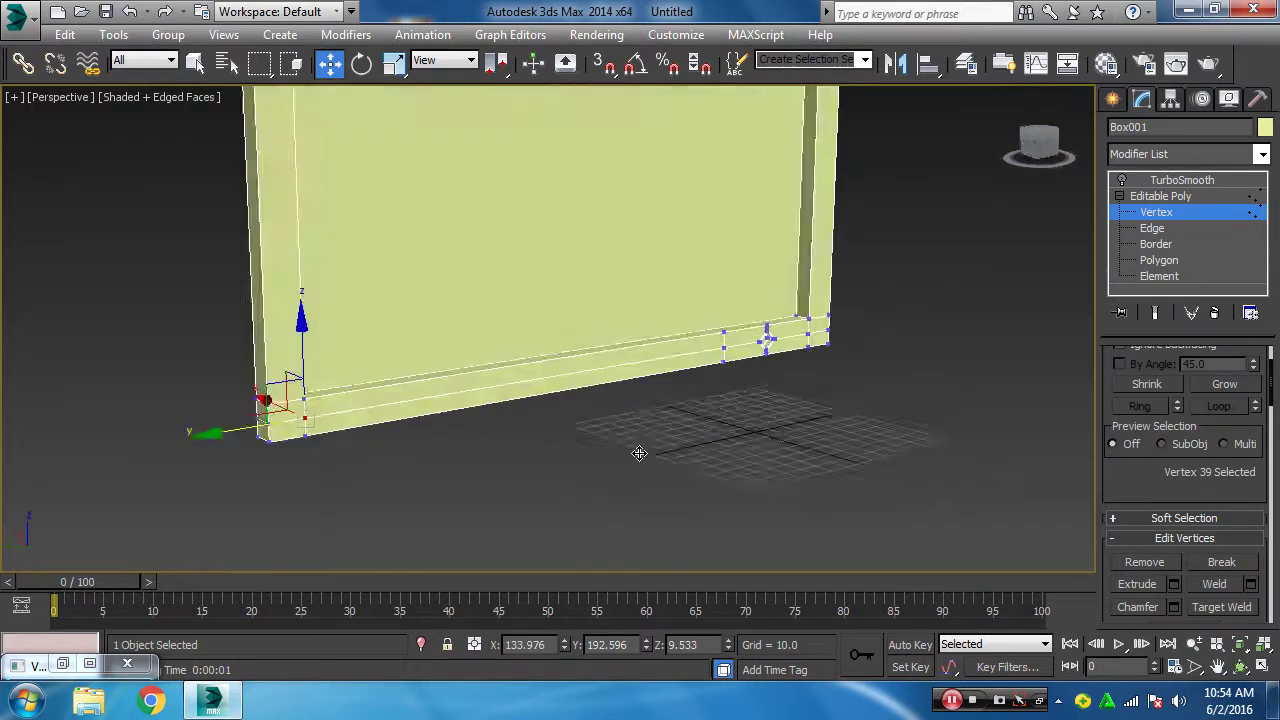
left_click(1160, 196)
- Preview the panel with TurboSmooth on, then switch the smoothing off again
left_click(1180, 180)
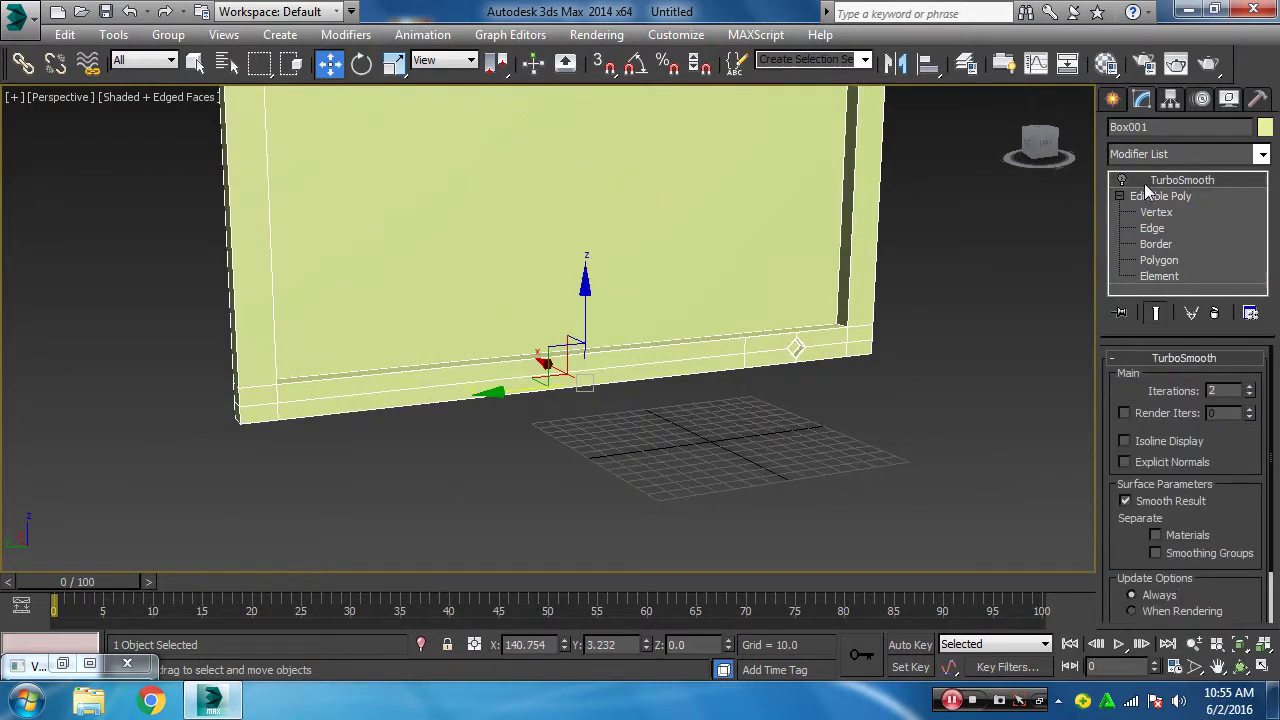
left_click(1121, 180)
mouse_move(587, 465)
middle_mouse_down("alt")
mouse_move(574, 448)
mouse_move(470, 455)
middle_mouse_up("alt")
scroll(600, 420, "up", 3)
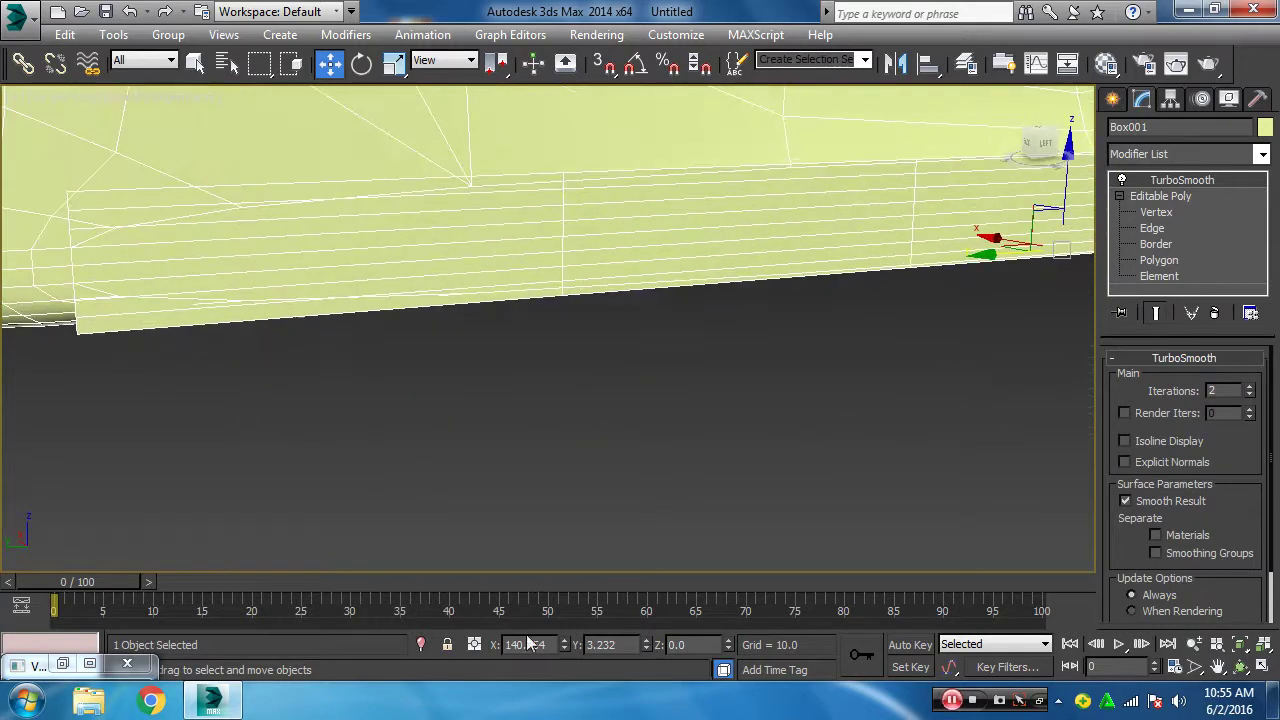
mouse_move(242, 432)
middle_mouse_down("alt")
mouse_move(366, 343)
mouse_move(420, 423)
mouse_move(469, 380)
mouse_move(1065, 122)
middle_mouse_up("alt")
left_click(1121, 180)
scroll(680, 340, "down", 1)
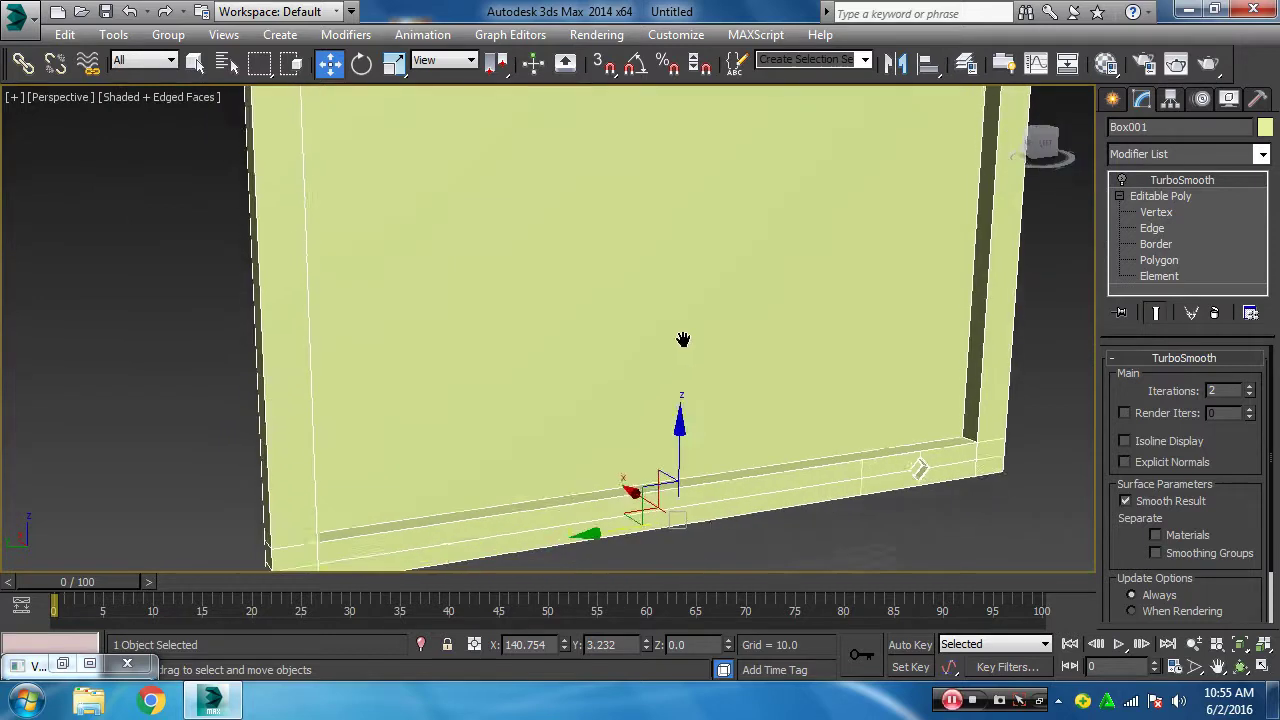
scroll(700, 370, "down", 2)
middle_click_drag(720, 395, 807, 456, "alt")
middle_click_drag(885, 461, 1030, 407, "alt")
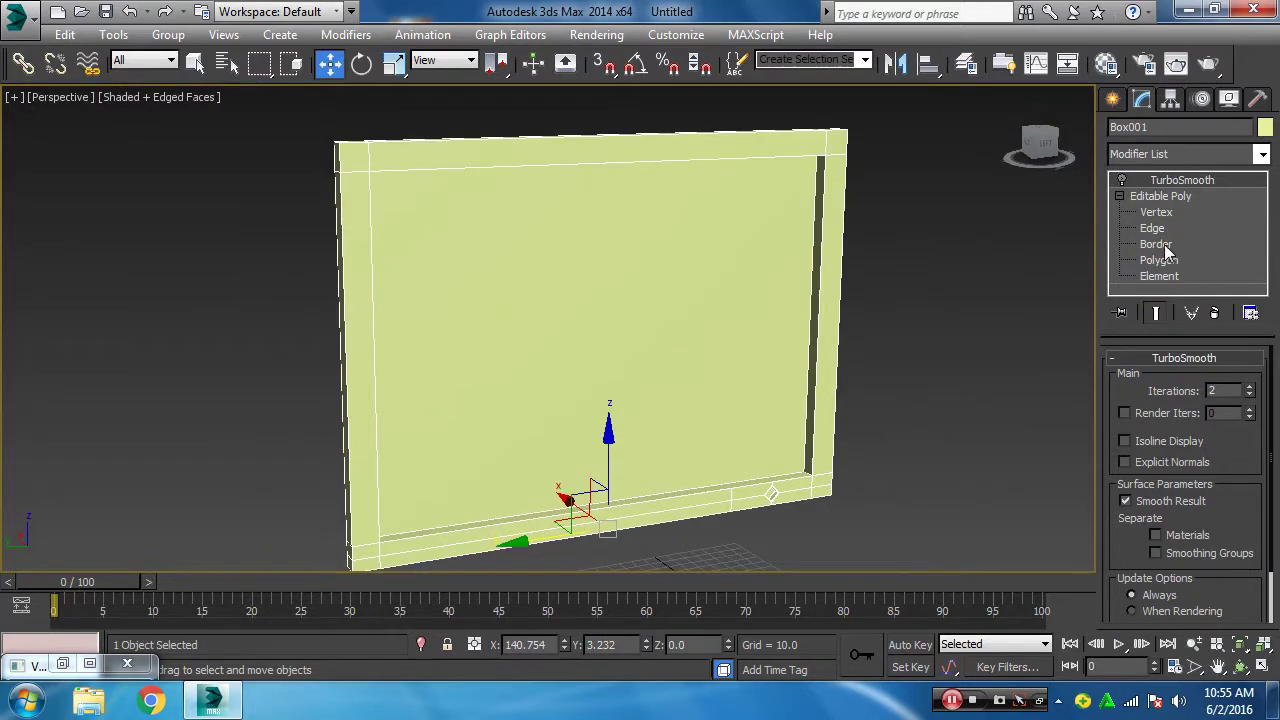
- Connect the panel's vertical side edges with 2 segments for top and bottom support loops
left_click(1152, 228)
left_click_drag(314, 360, 272, 397)
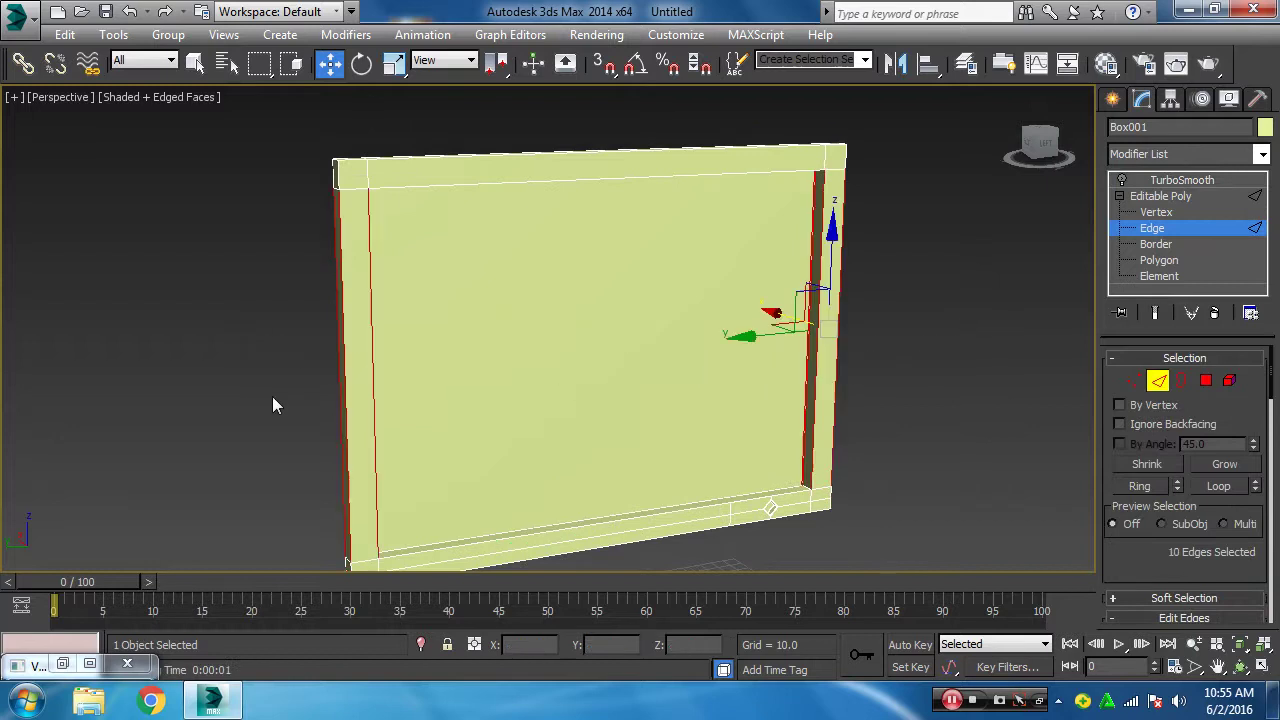
scroll(1168, 390, "down", 2)
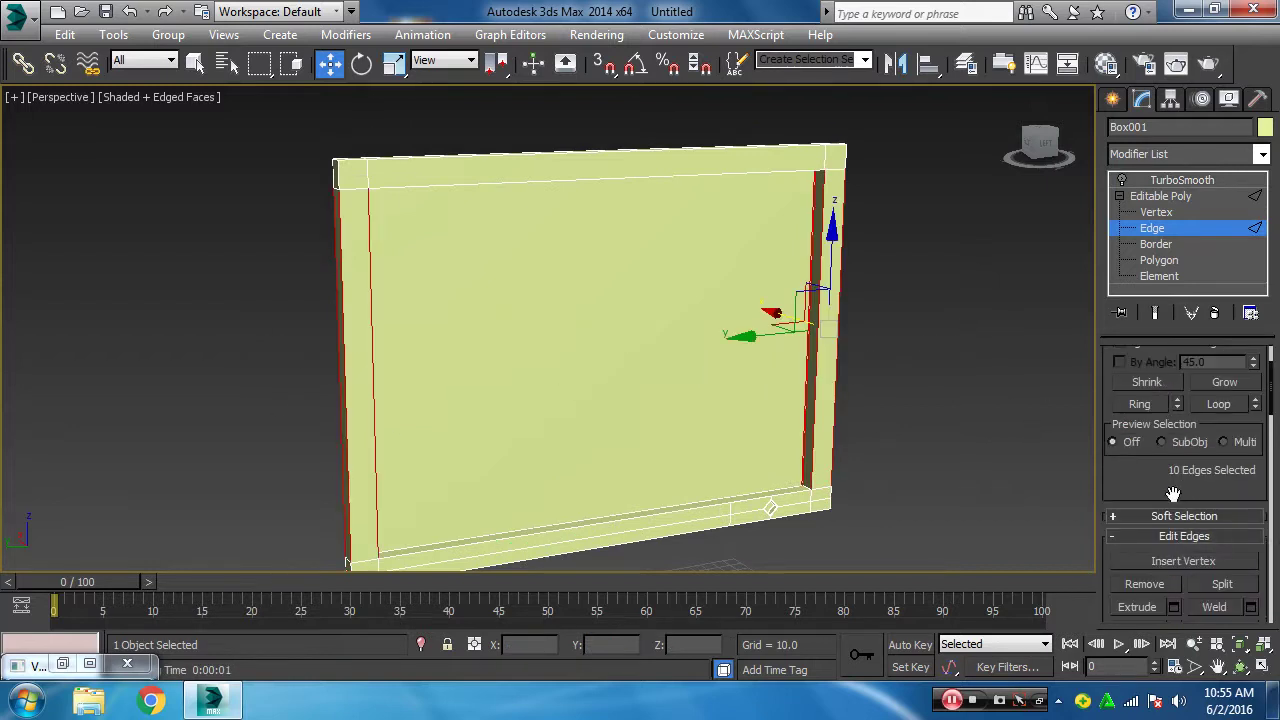
scroll(1173, 494, "down", 2)
left_click(1251, 551)
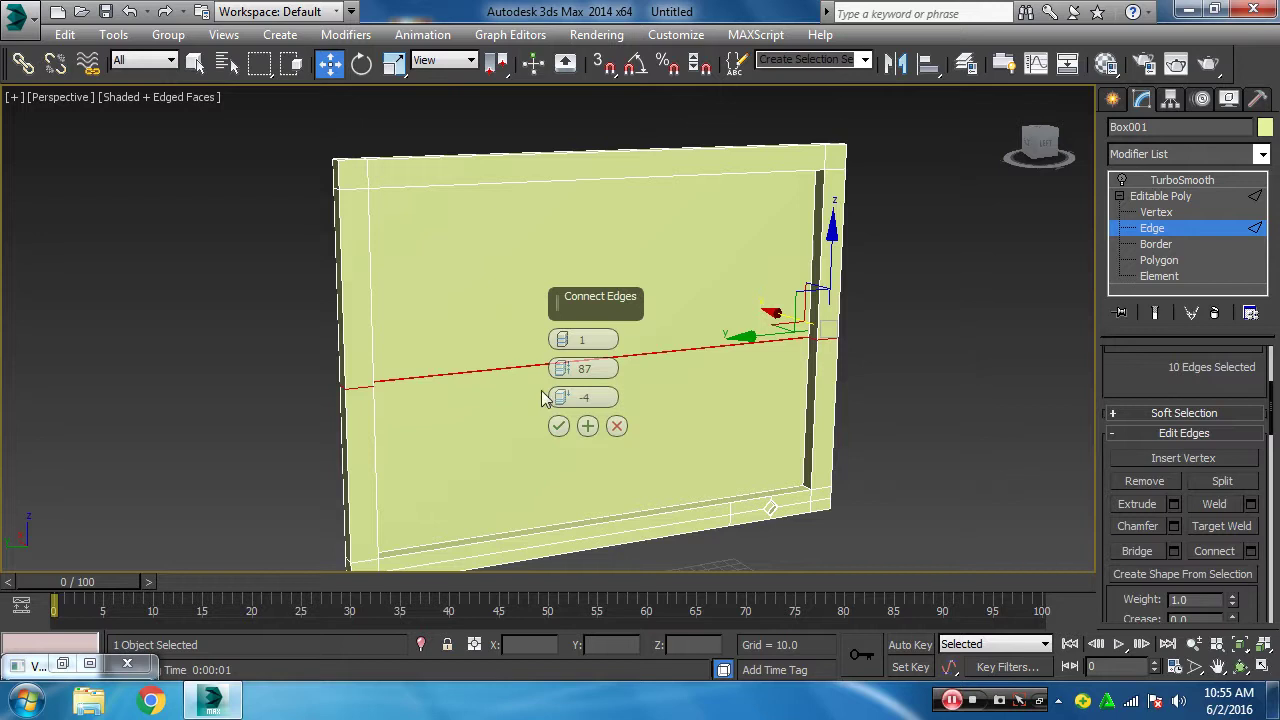
left_click(562, 337)
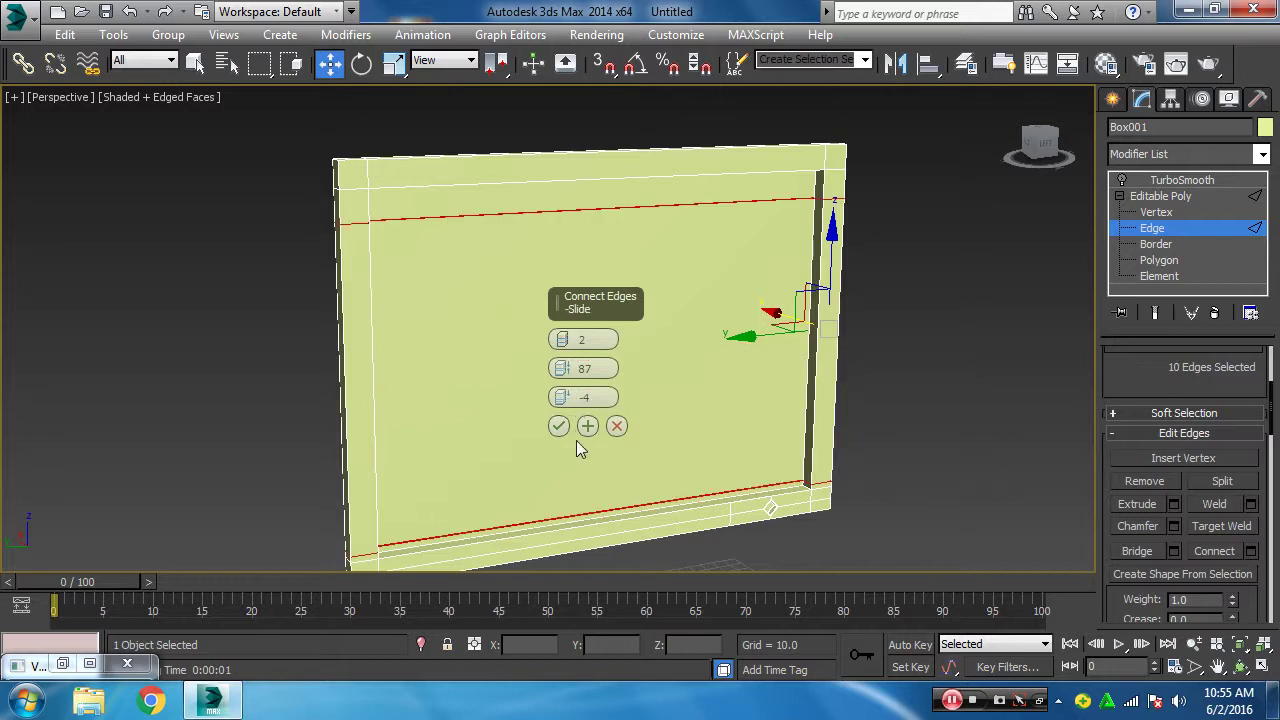
left_click(559, 427)
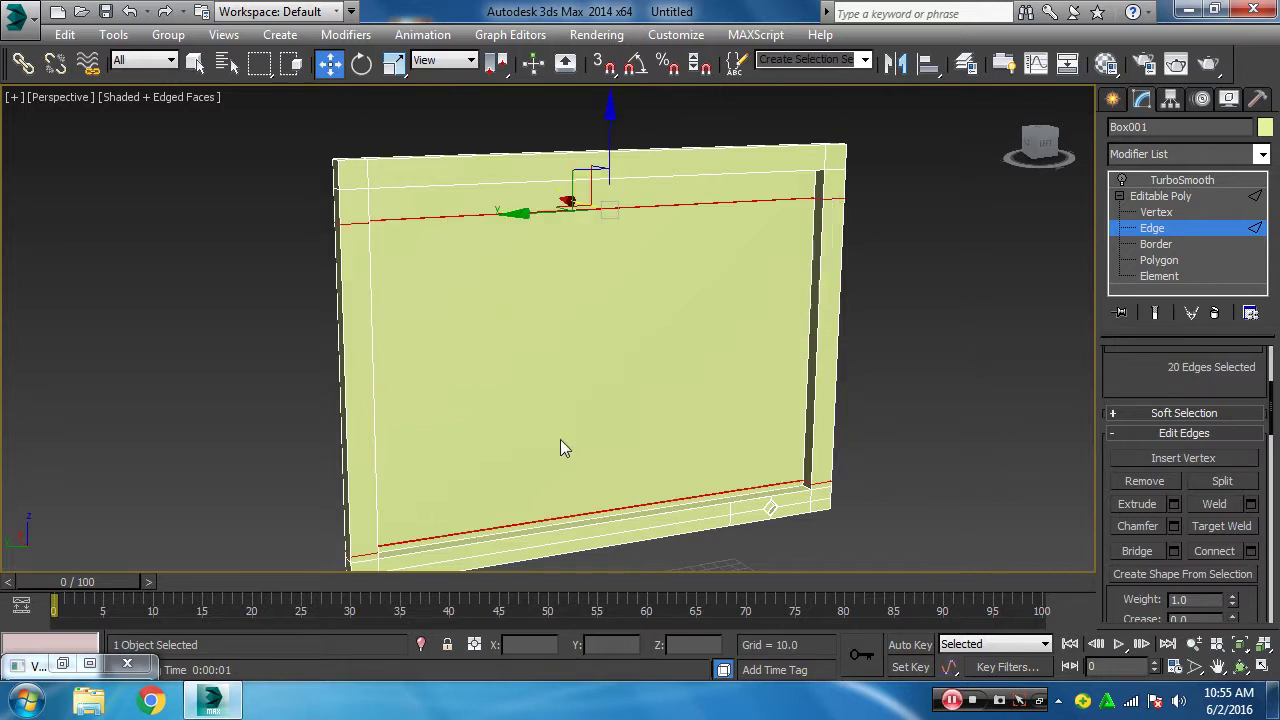
- Inspect the smoothed lower edge with TurboSmooth on, then return to Editable Poly
left_click(1181, 233)
left_click(1180, 180)
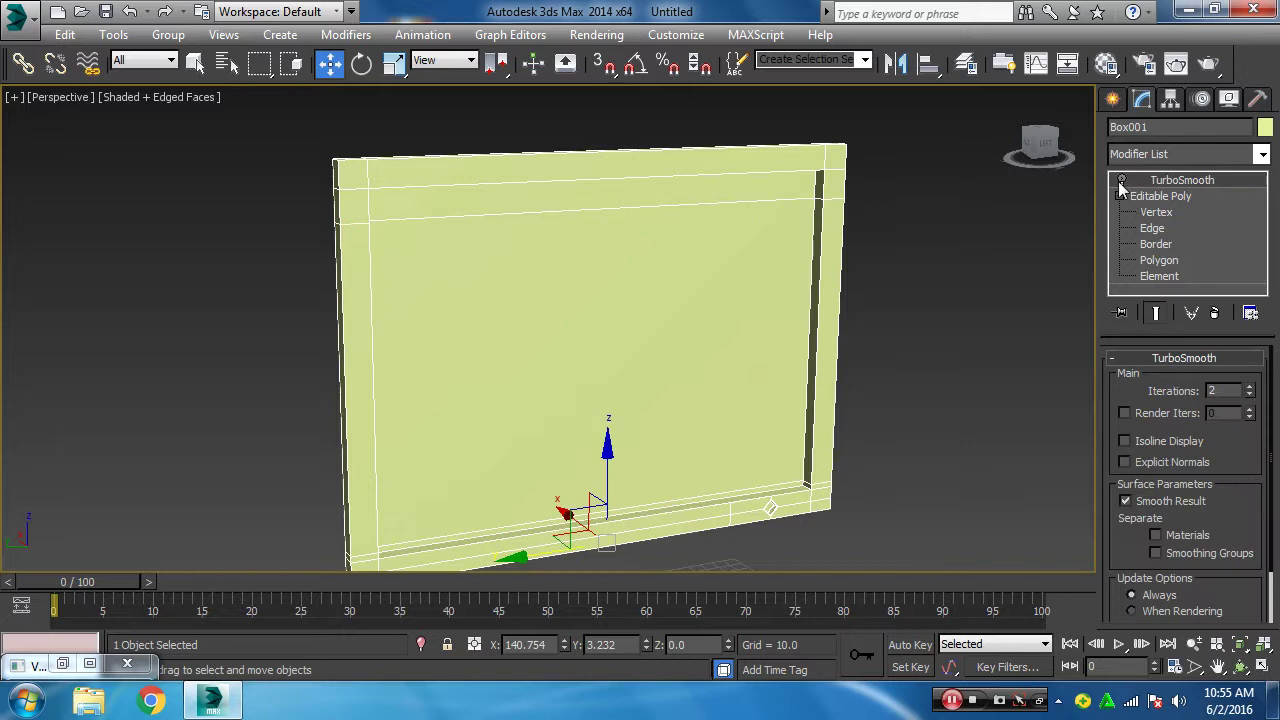
mouse_move(834, 343)
middle_mouse_down("alt")
mouse_move(709, 401)
mouse_move(1090, 517)
middle_mouse_up("alt")
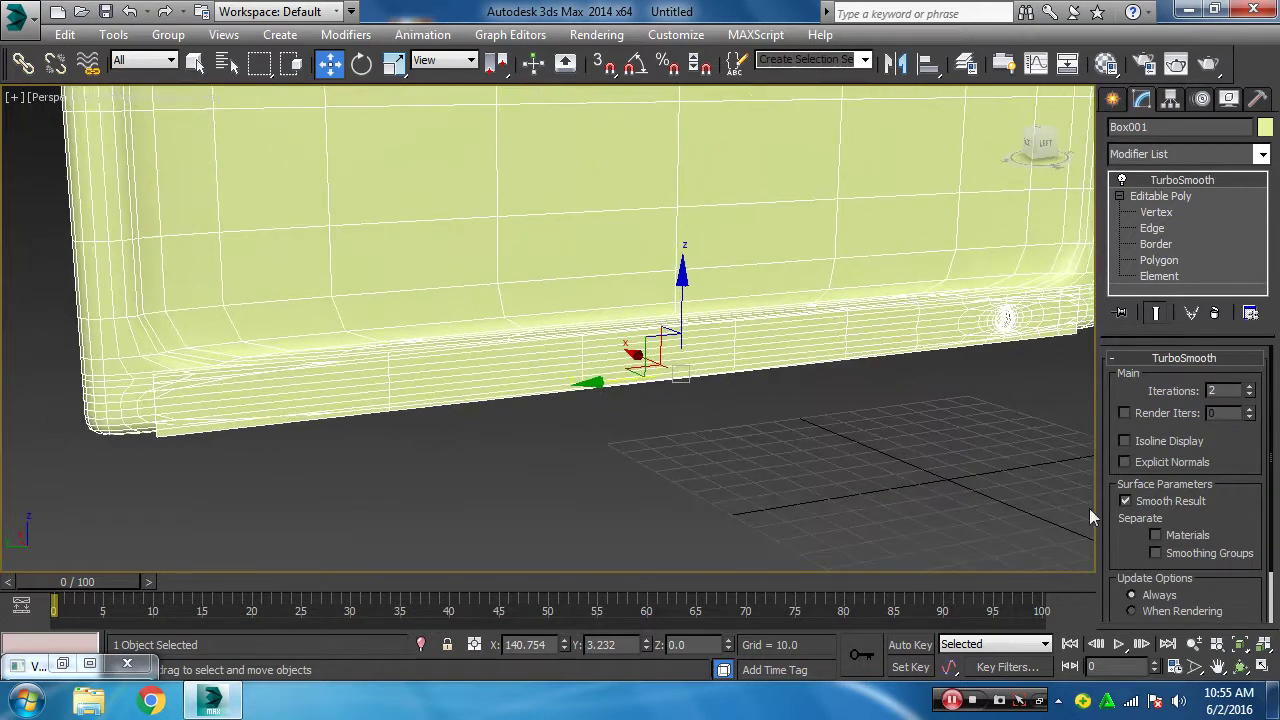
left_click(1125, 197)
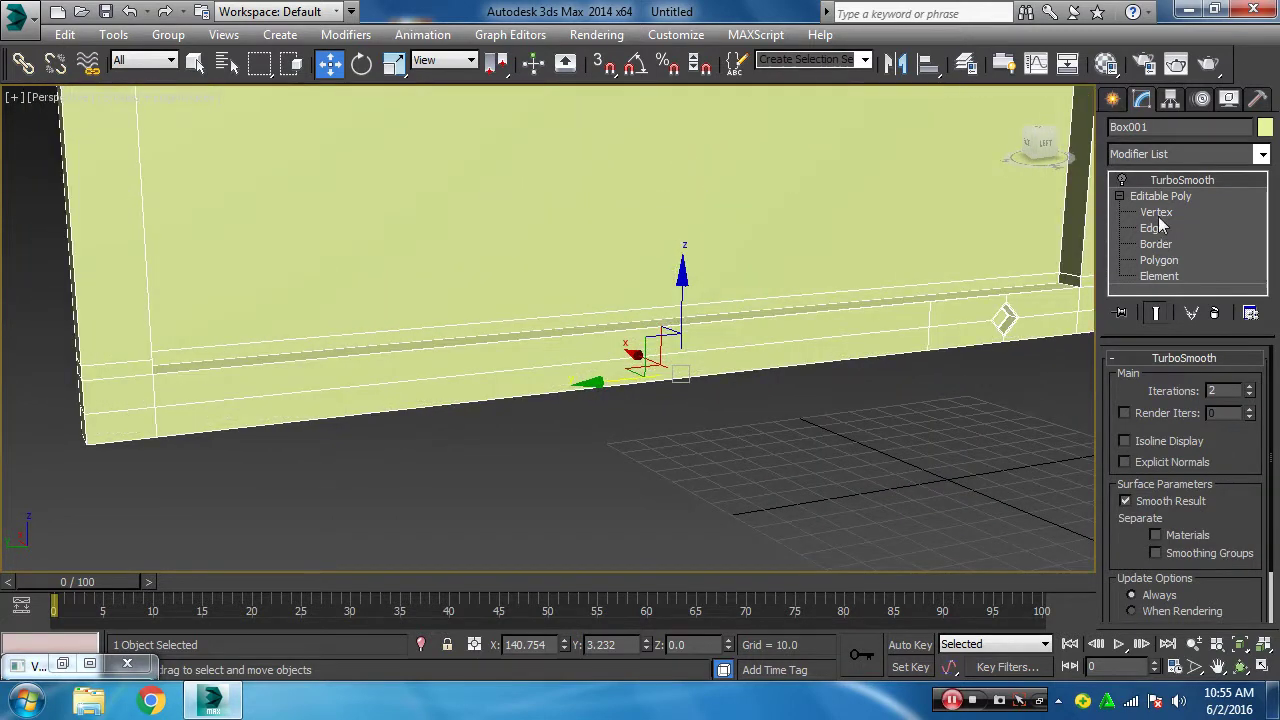
scroll(663, 509, "down", 3)
scroll(708, 416, "down", 3)
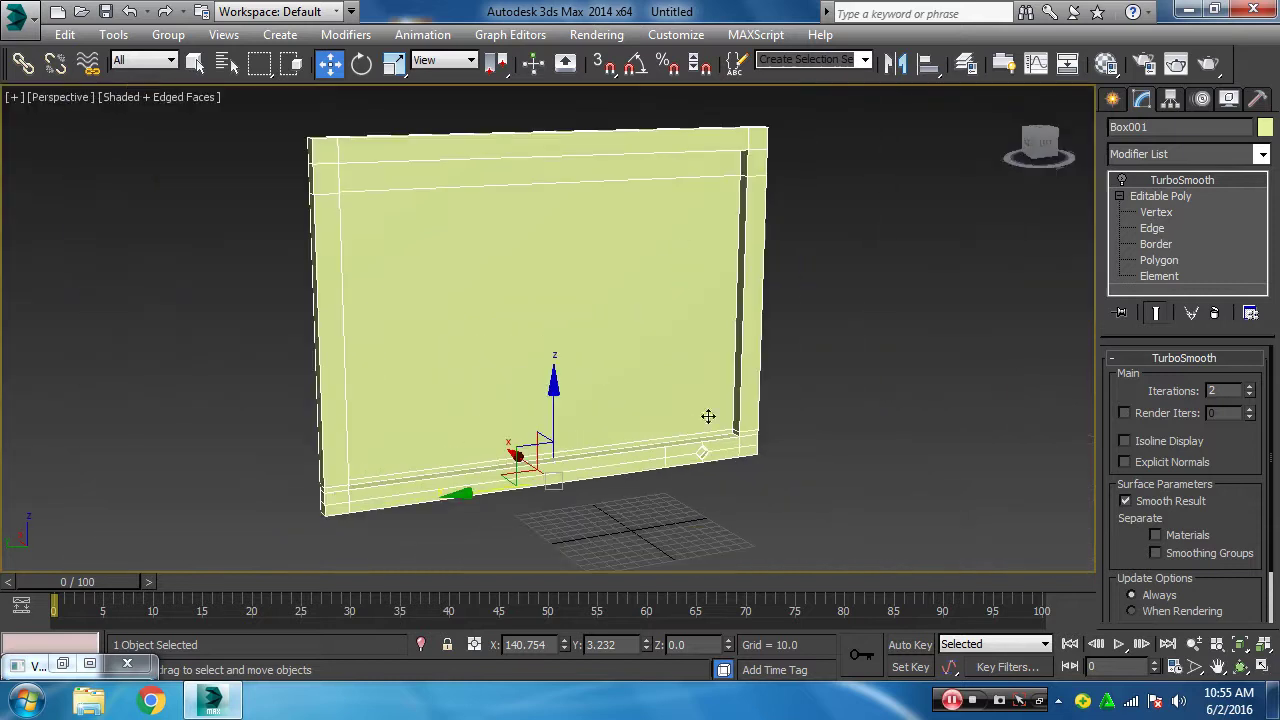
- Connect the 18 horizontal edges with new vertical support edges near the panel's sides
left_click(1186, 229)
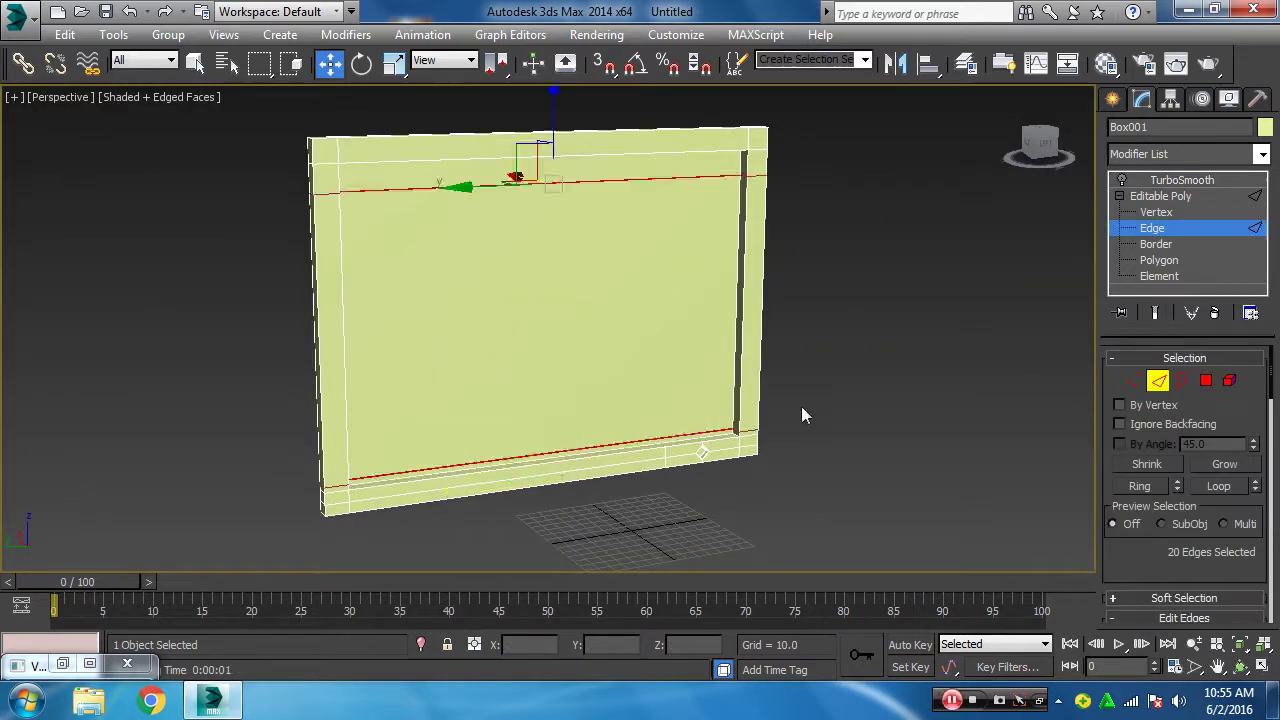
mouse_move(801, 406)
middle_mouse_down("alt")
mouse_move(774, 417)
mouse_move(755, 325)
middle_mouse_up("alt")
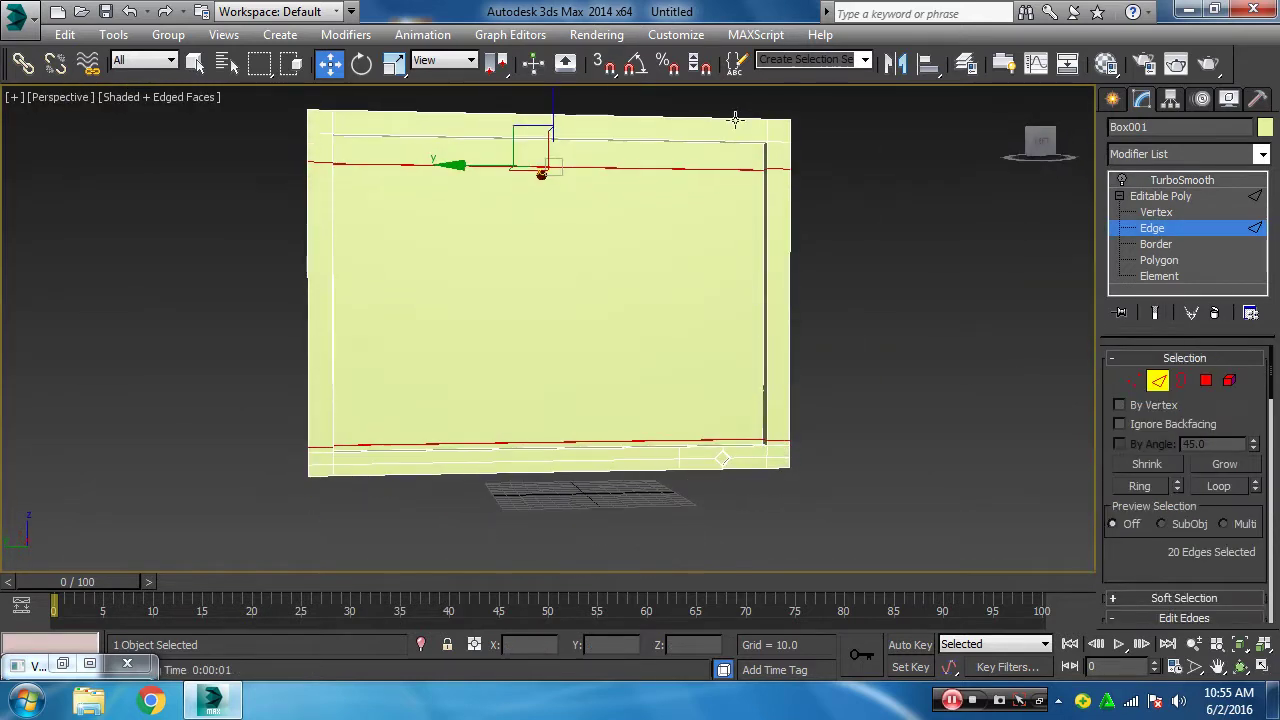
left_click_drag(735, 107, 746, 491)
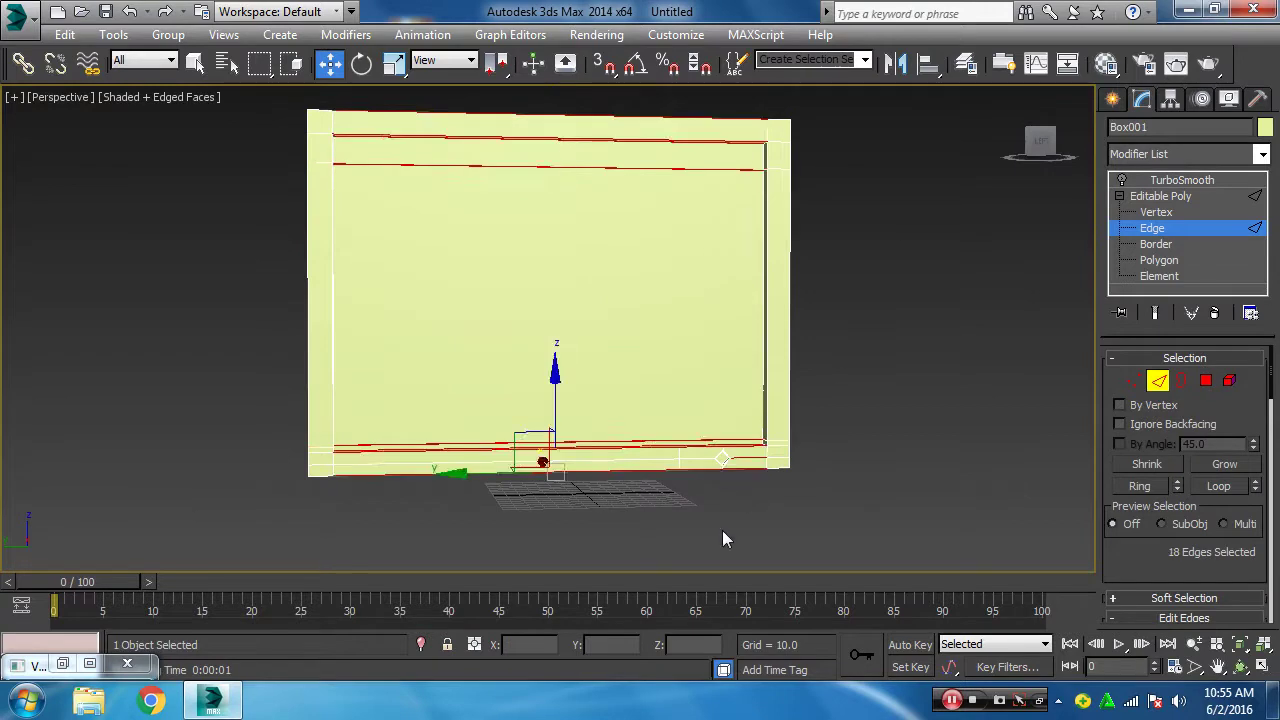
middle_click_drag(434, 457, 453, 360, "alt")
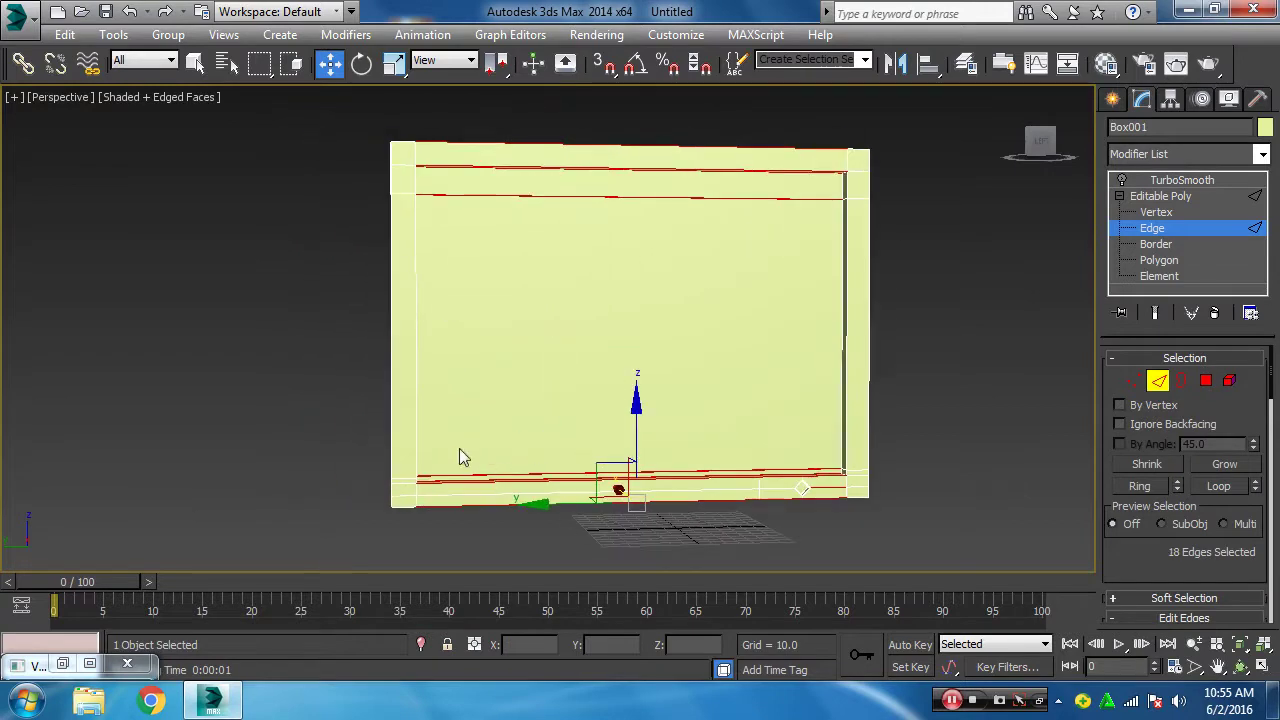
scroll(1135, 478, "down", 3)
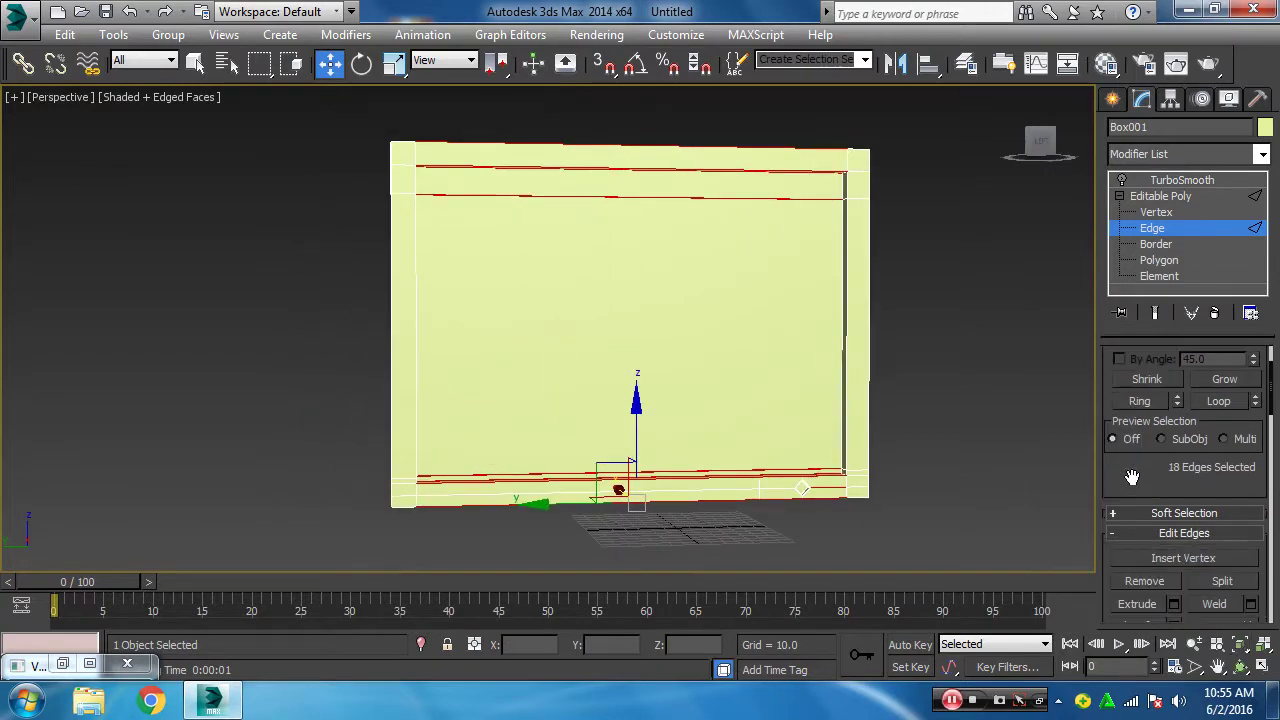
scroll(1257, 614, "down", 2)
left_click(1251, 591)
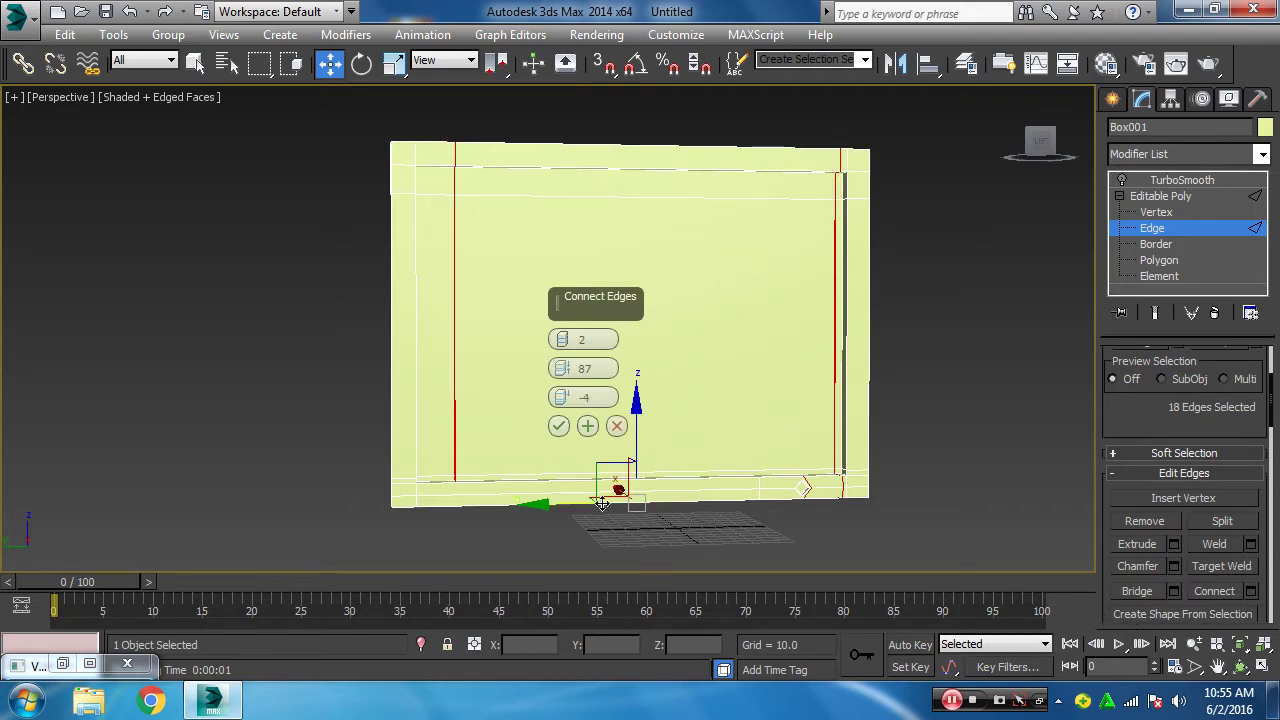
left_click(872, 530)
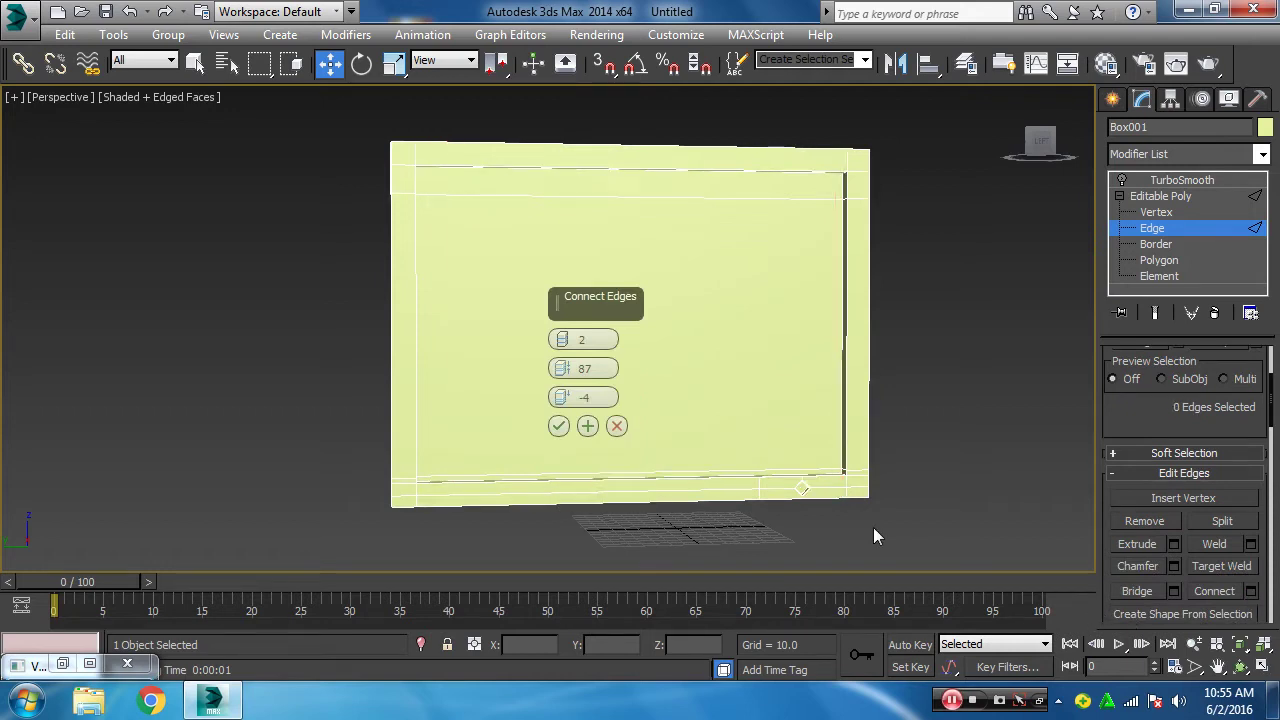
middle_click_drag(862, 507, 1026, 409, "alt")
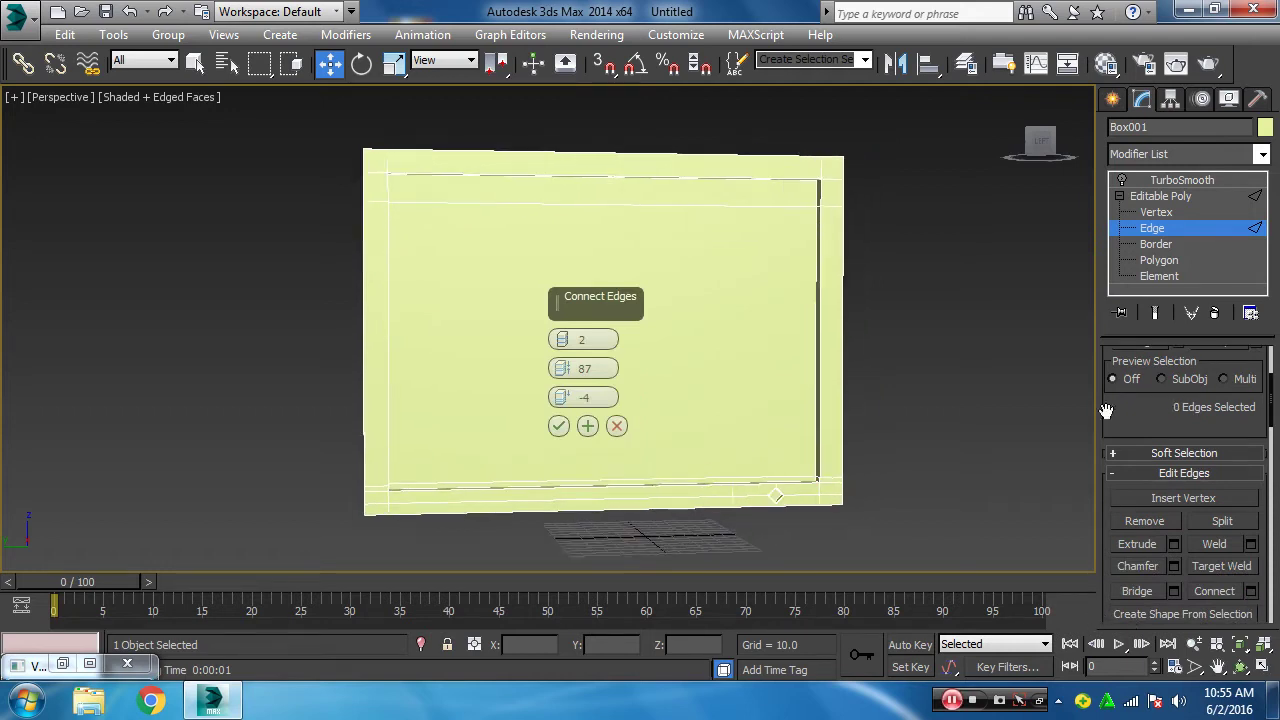
- Loop-select the upper horizontal edge and slide it up toward the top border along Z
left_click(1159, 261)
left_click(943, 318)
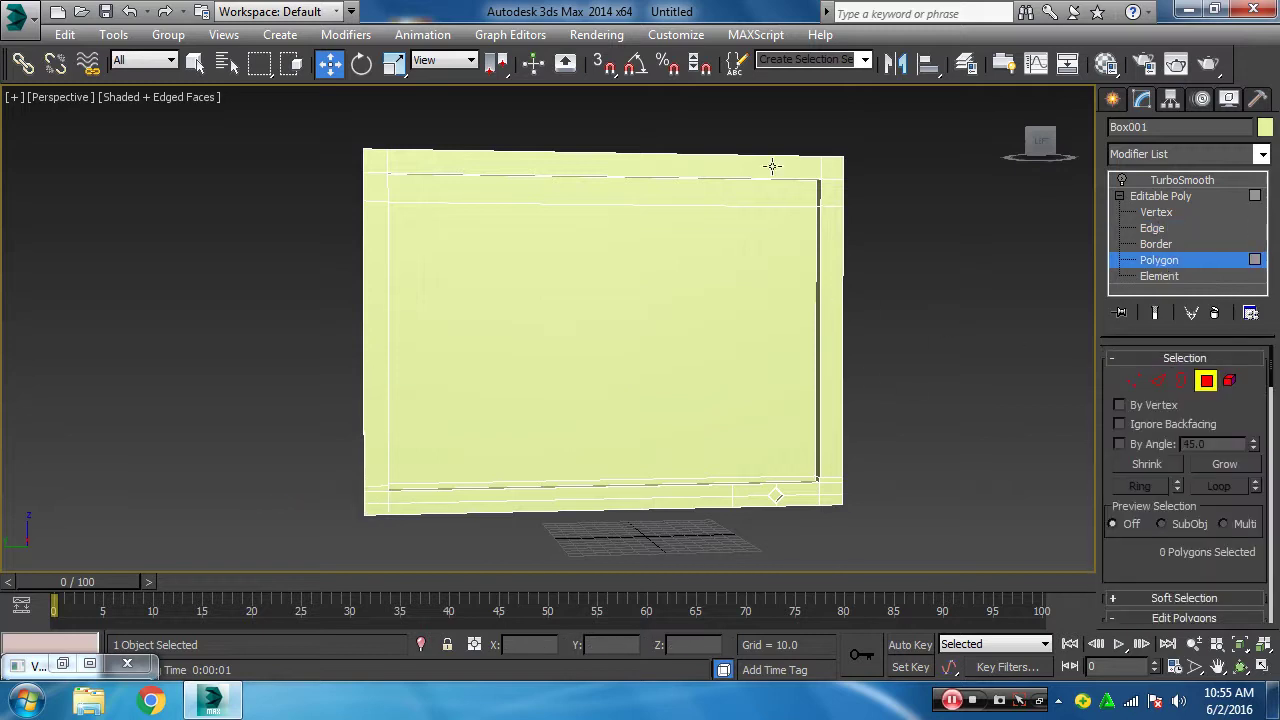
left_click(1151, 229)
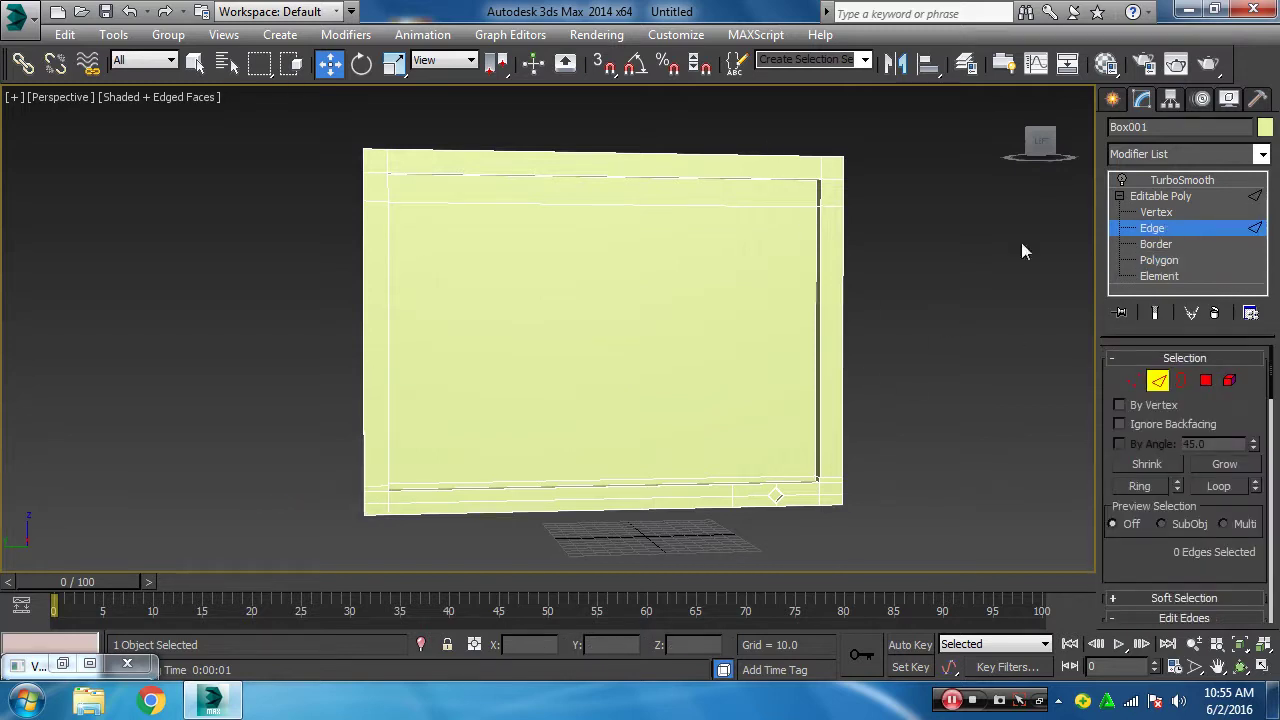
left_click(781, 210)
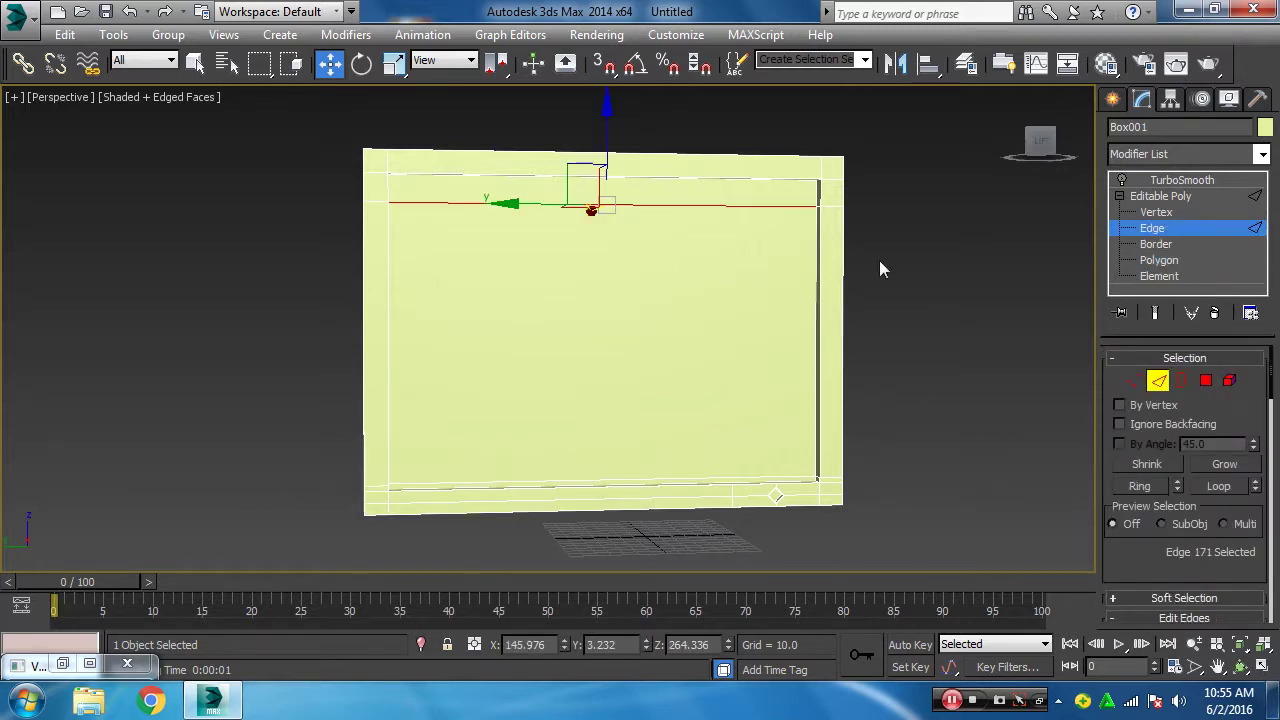
left_click(1222, 487)
left_click_drag(608, 139, 611, 119)
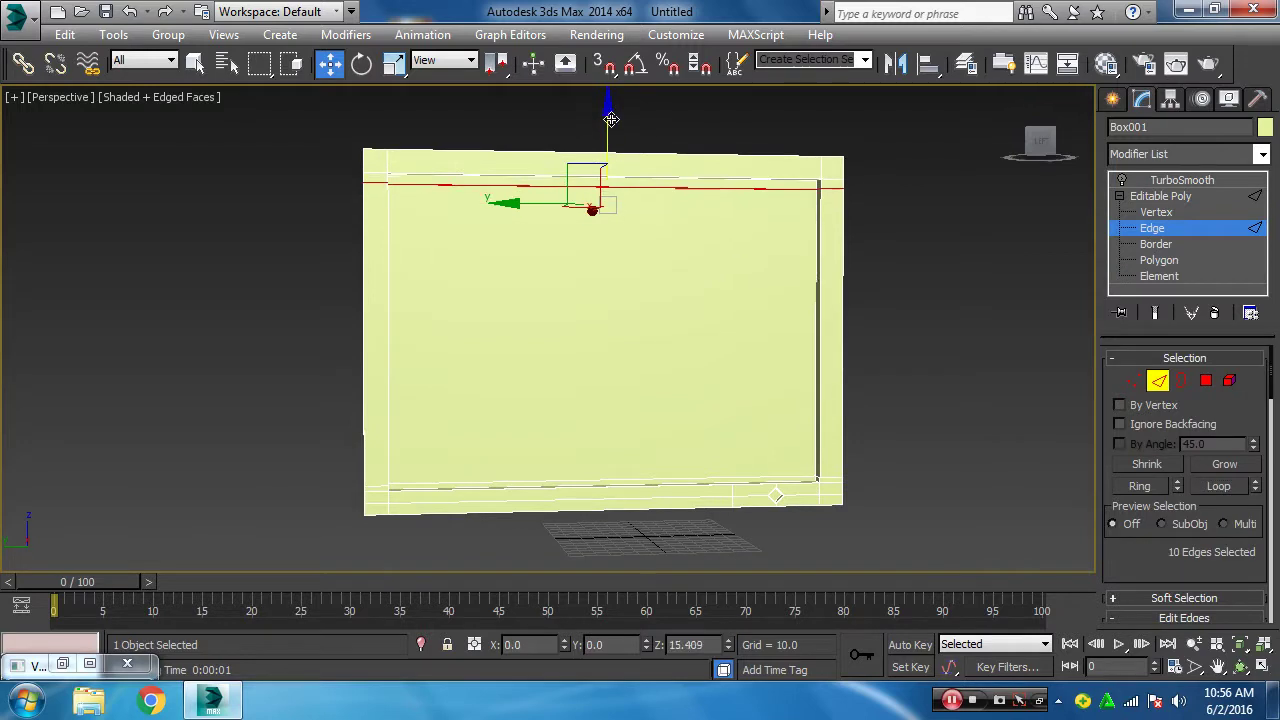
left_click(1158, 381)
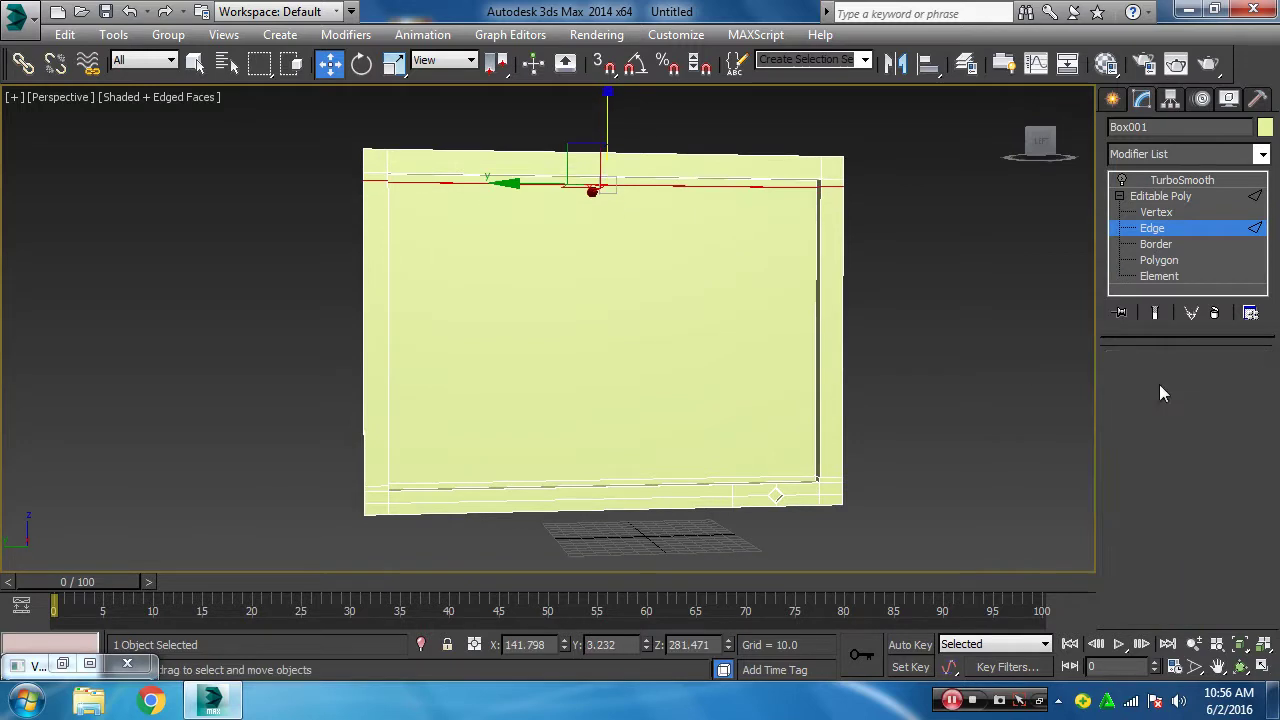
left_click(1159, 260)
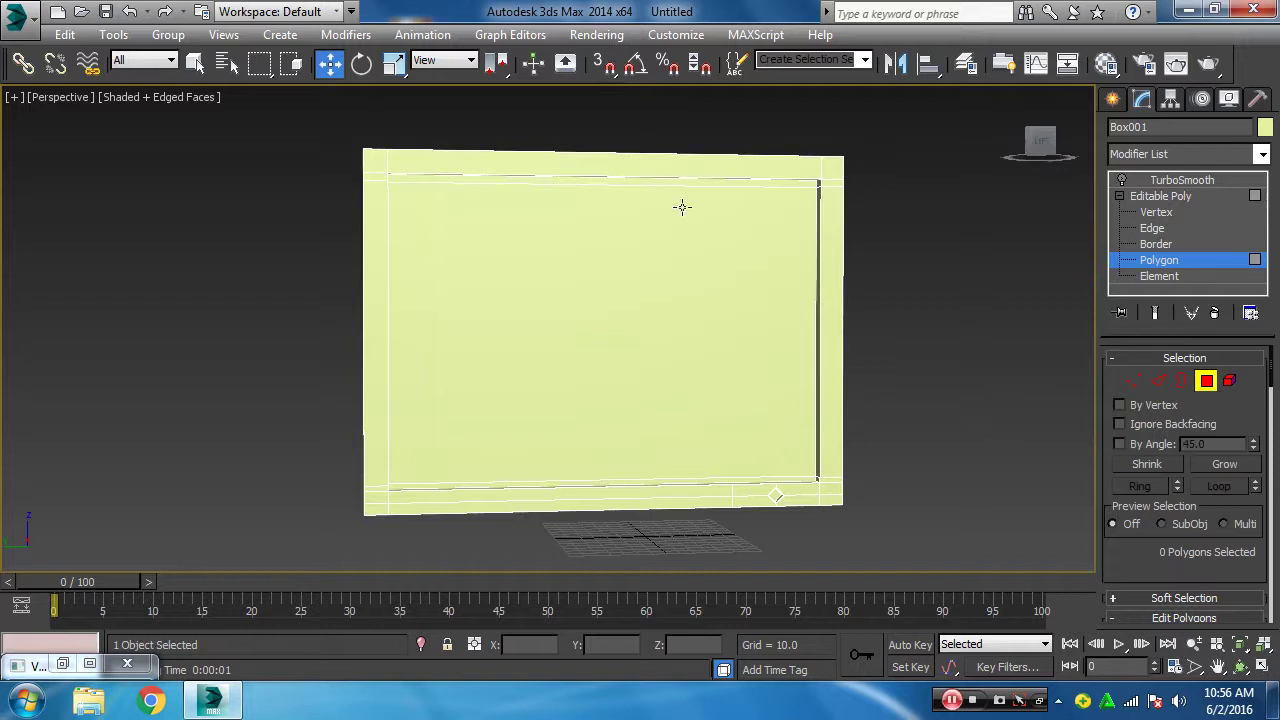
- Select all the panel's polygons and stand the slice plane vertical with a 90° X rotation
left_click_drag(915, 538, 983, 551)
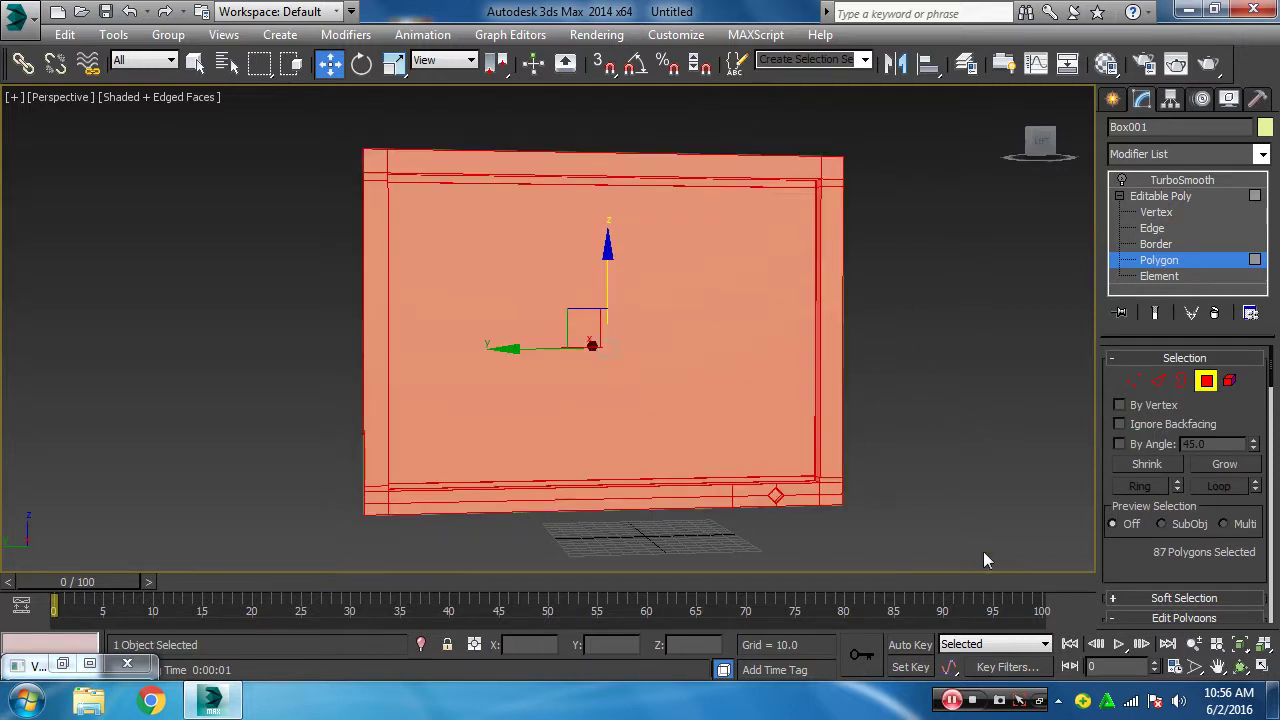
scroll(1232, 570, "down", 3)
scroll(1237, 598, "down", 3)
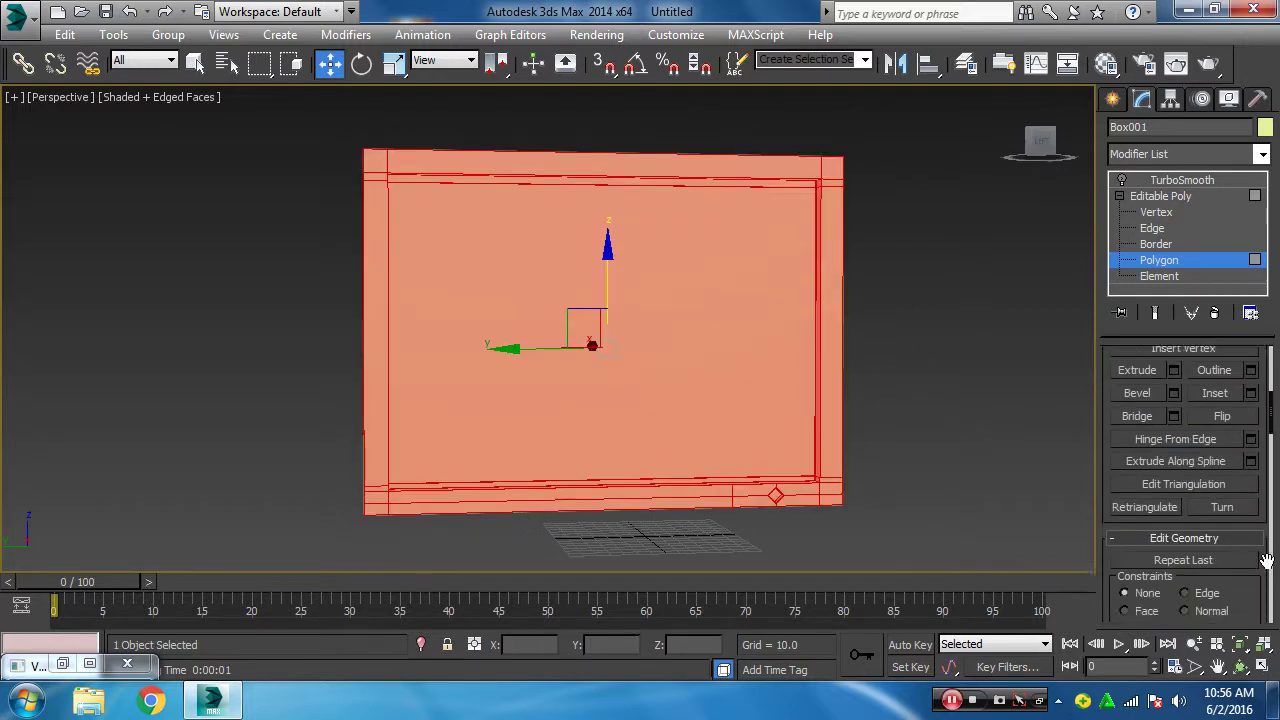
scroll(1237, 598, "down", 3)
scroll(1235, 595, "down", 3)
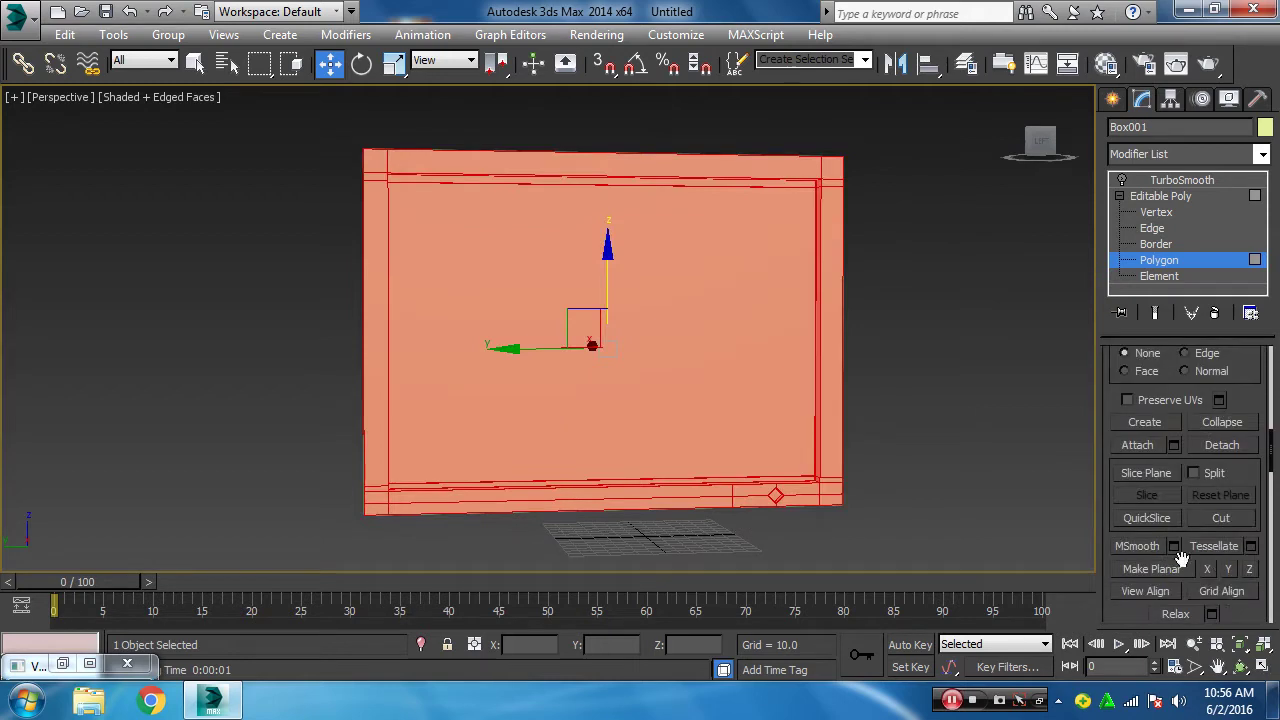
left_click(1150, 473)
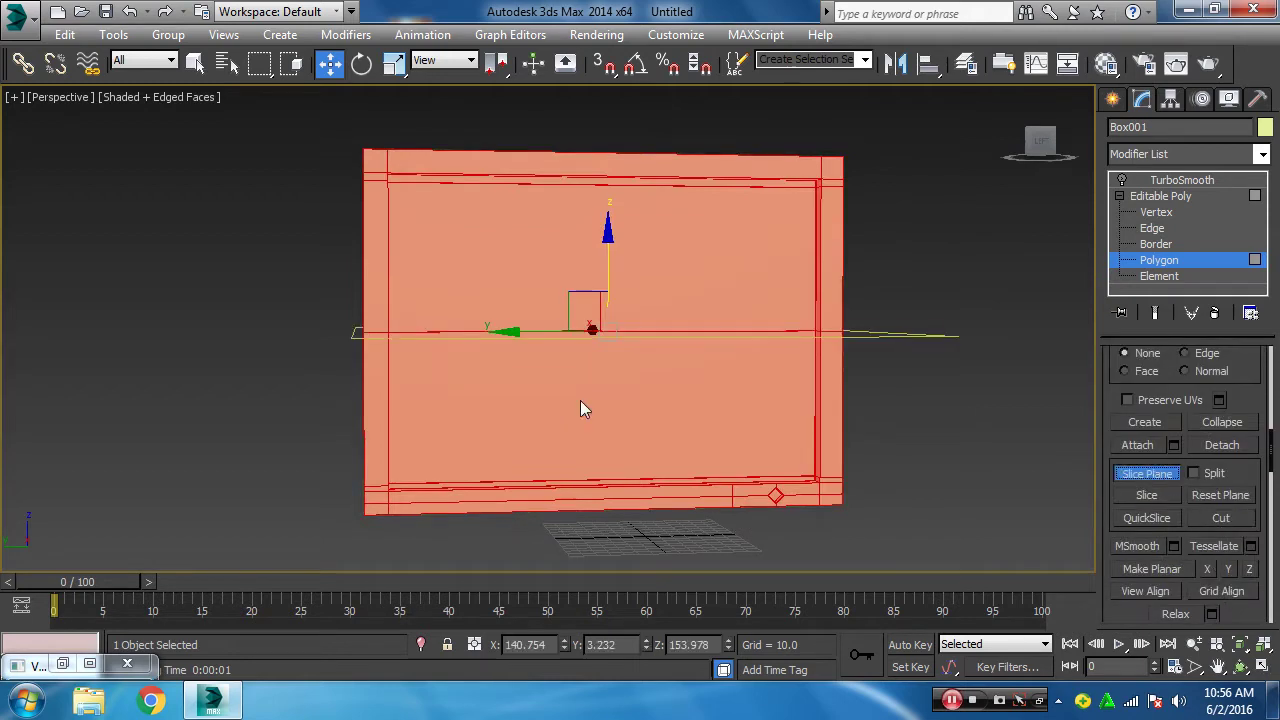
right_click(361, 63)
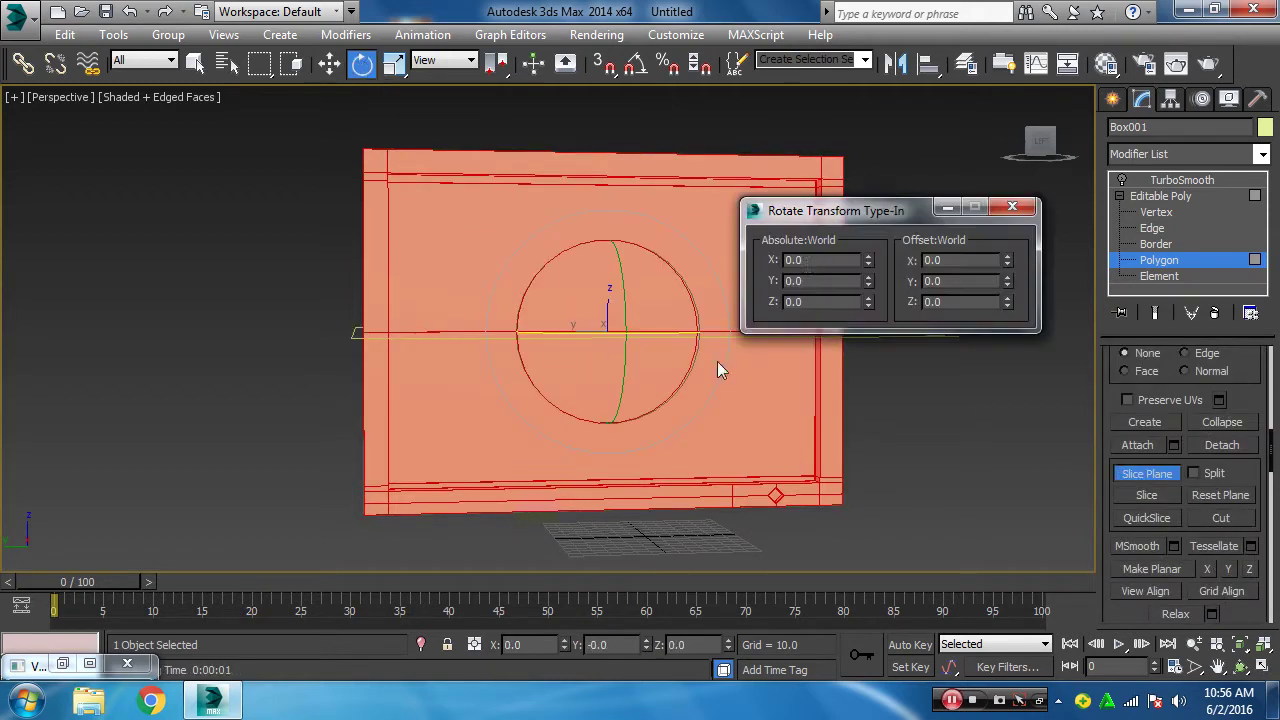
left_click_drag(811, 280, 786, 280)
left_click(806, 258)
type("90")
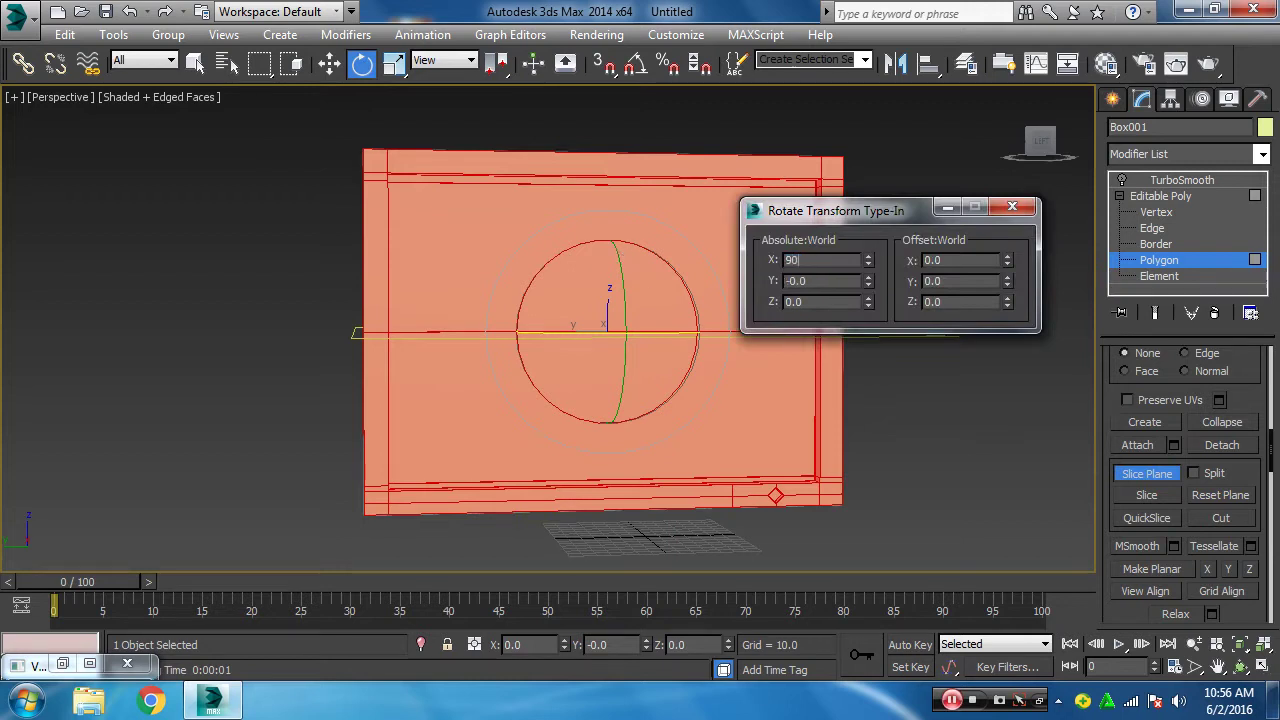
key("Return")
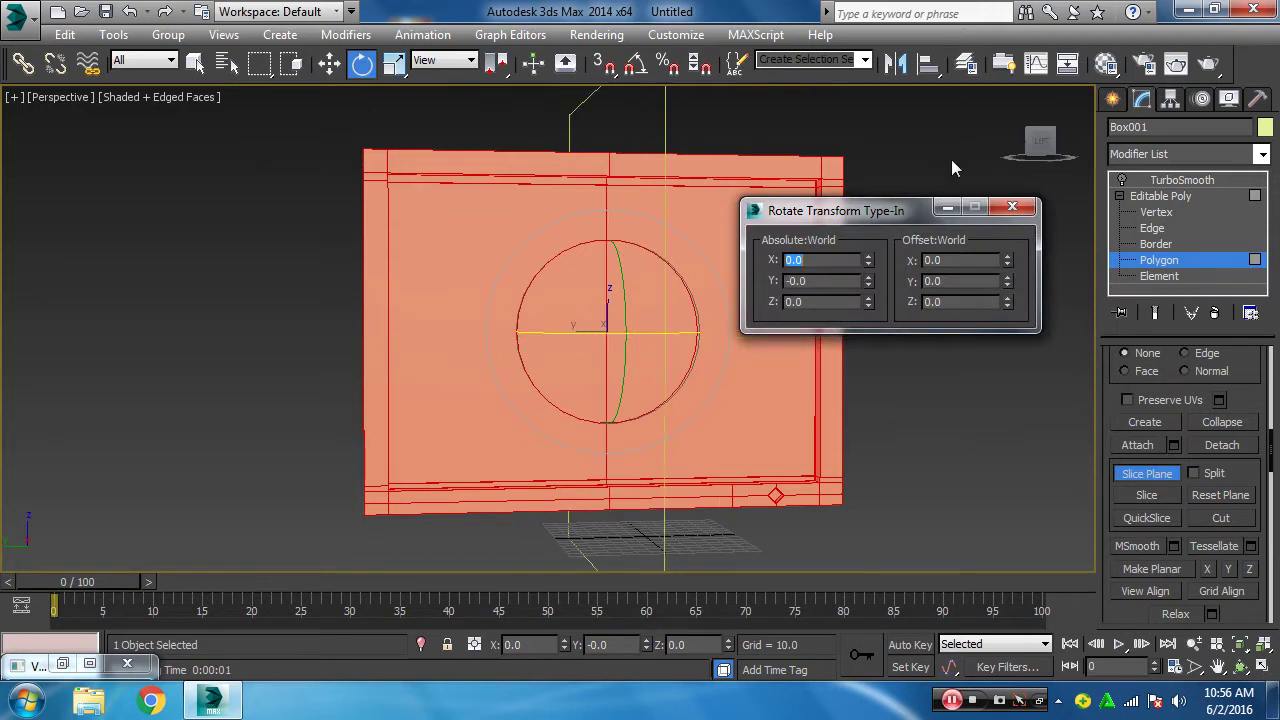
- Move the slice plane near the left border, slice the panel, and re-enable TurboSmooth
left_click(1012, 206)
left_click(333, 64)
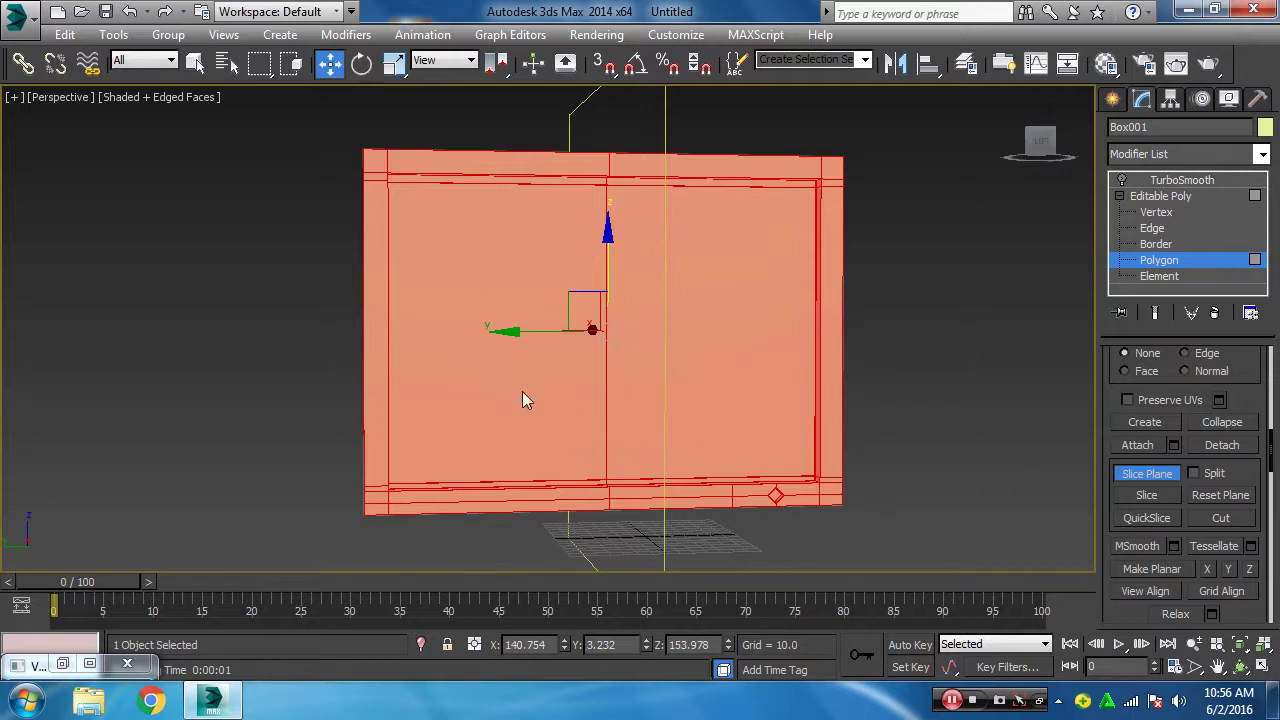
mouse_move(506, 331)
left_mouse_down()
mouse_move(721, 344)
mouse_move(328, 346)
left_mouse_up()
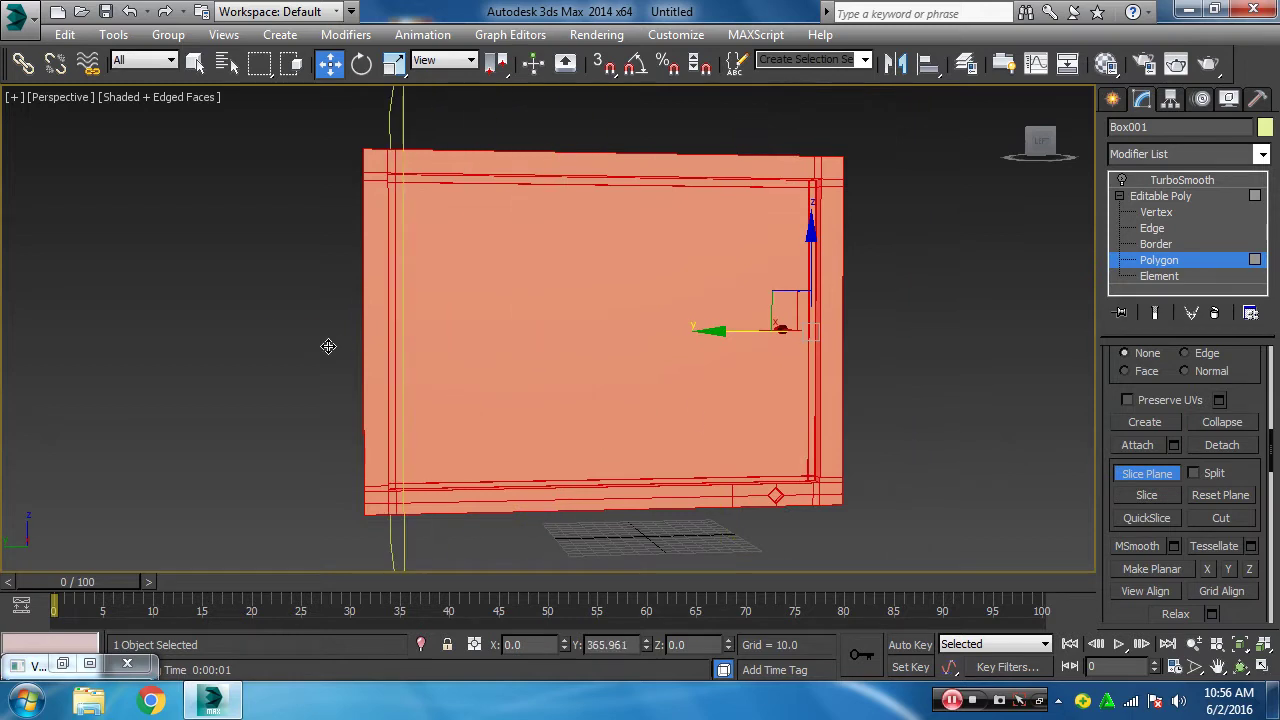
left_click(1147, 495)
left_click(1147, 473)
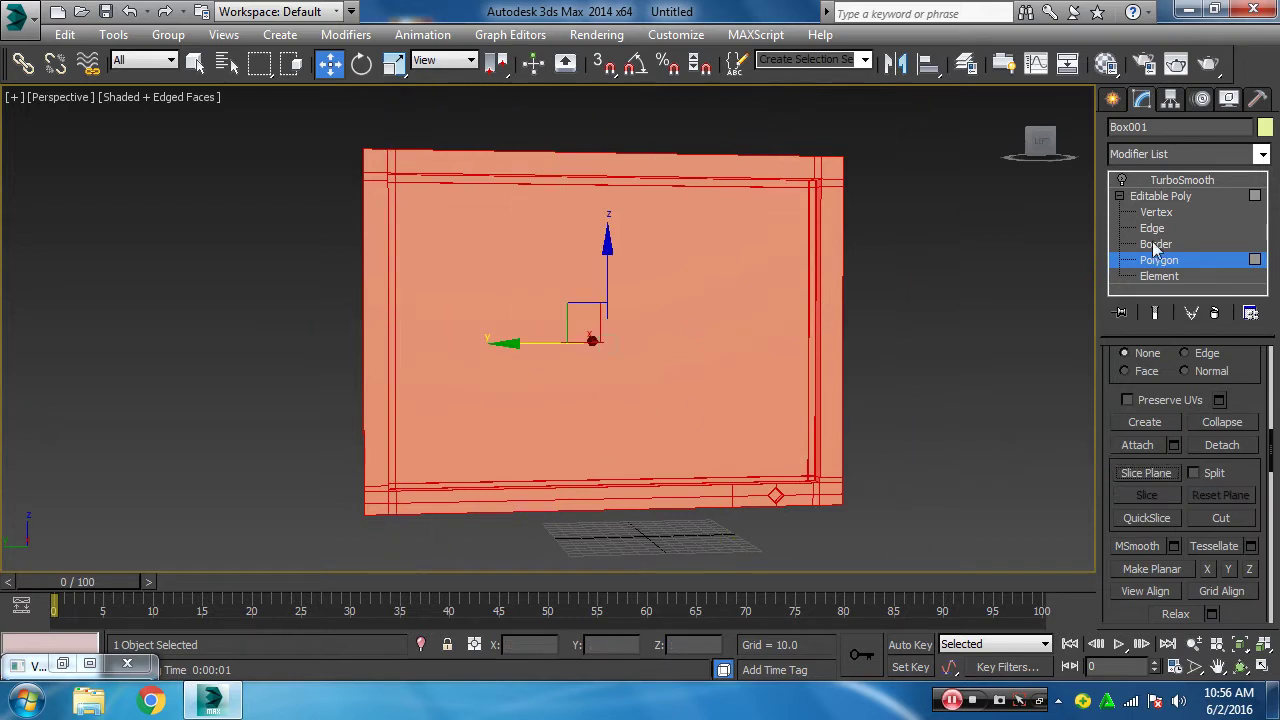
left_click(1175, 196)
left_click(1180, 180)
- Toggle TurboSmooth, then orbit and zoom in to inspect the panel's corner
left_click(1121, 180)
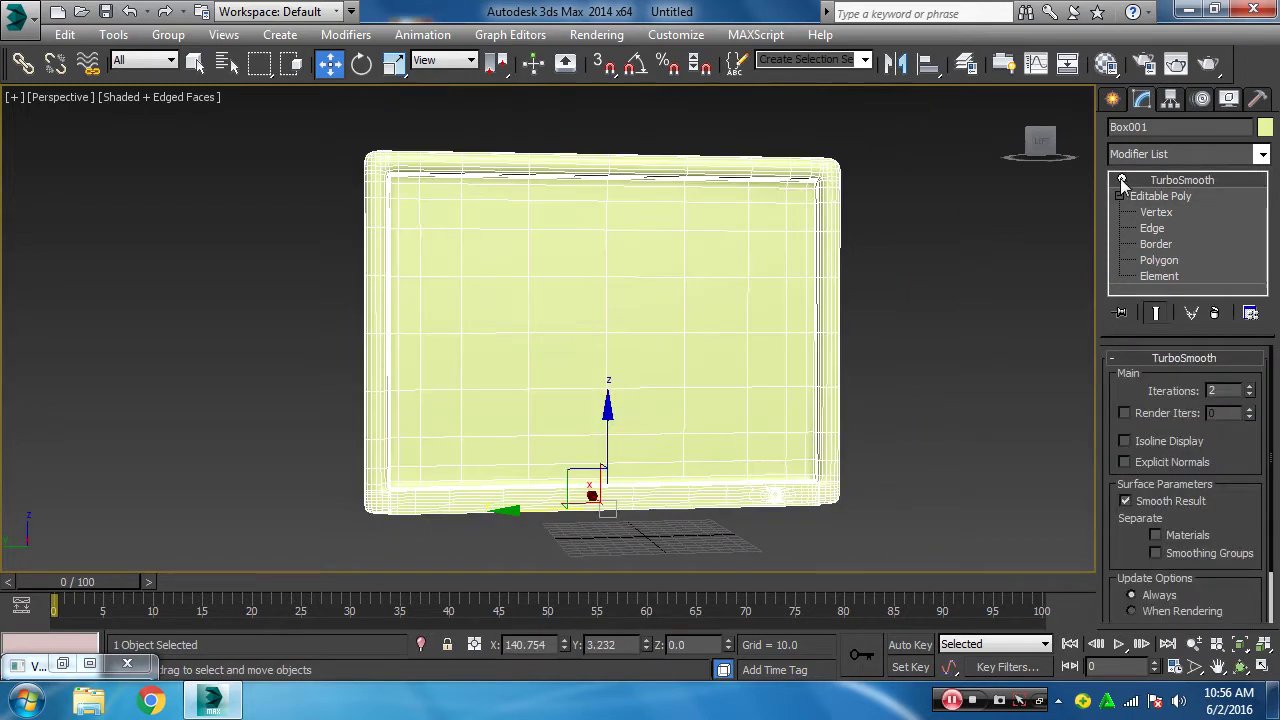
mouse_move(659, 395)
middle_mouse_down("alt")
mouse_move(671, 417)
mouse_move(703, 427)
mouse_move(746, 331)
mouse_move(584, 127)
middle_mouse_up("alt")
scroll(537, 397, "up", 2)
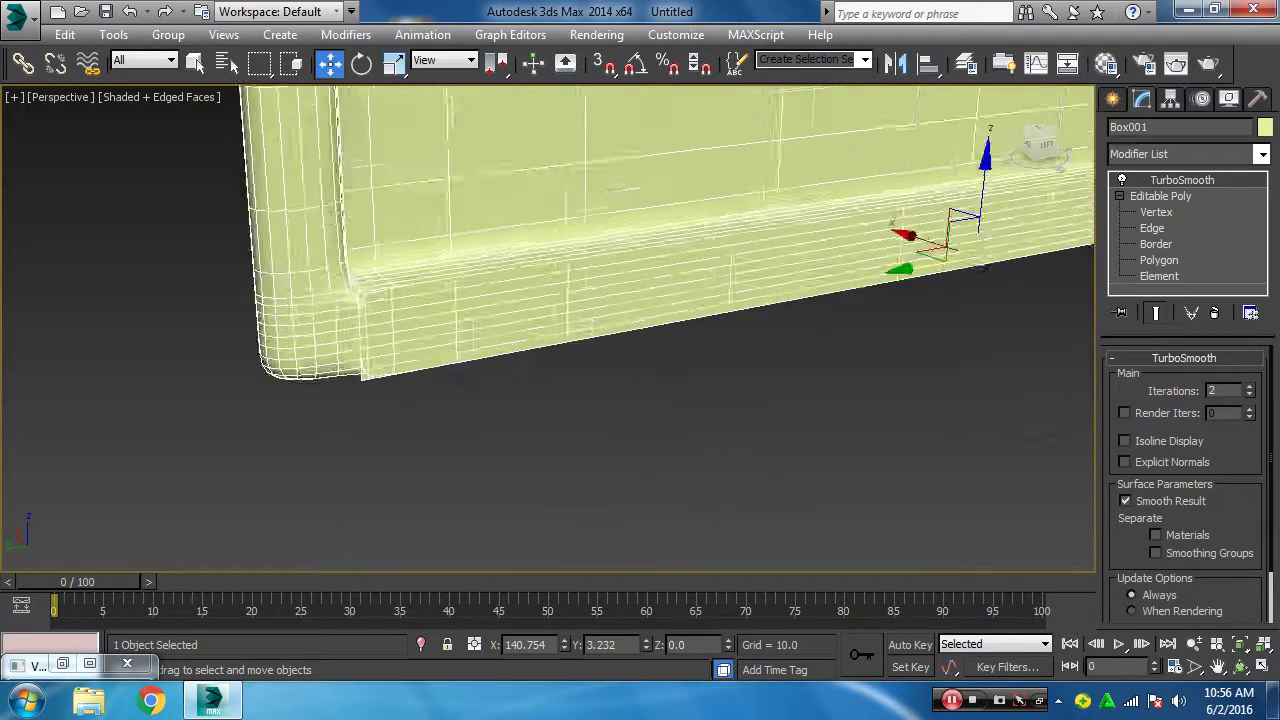
scroll(426, 300, "up", 2)
scroll(426, 300, "up", 2)
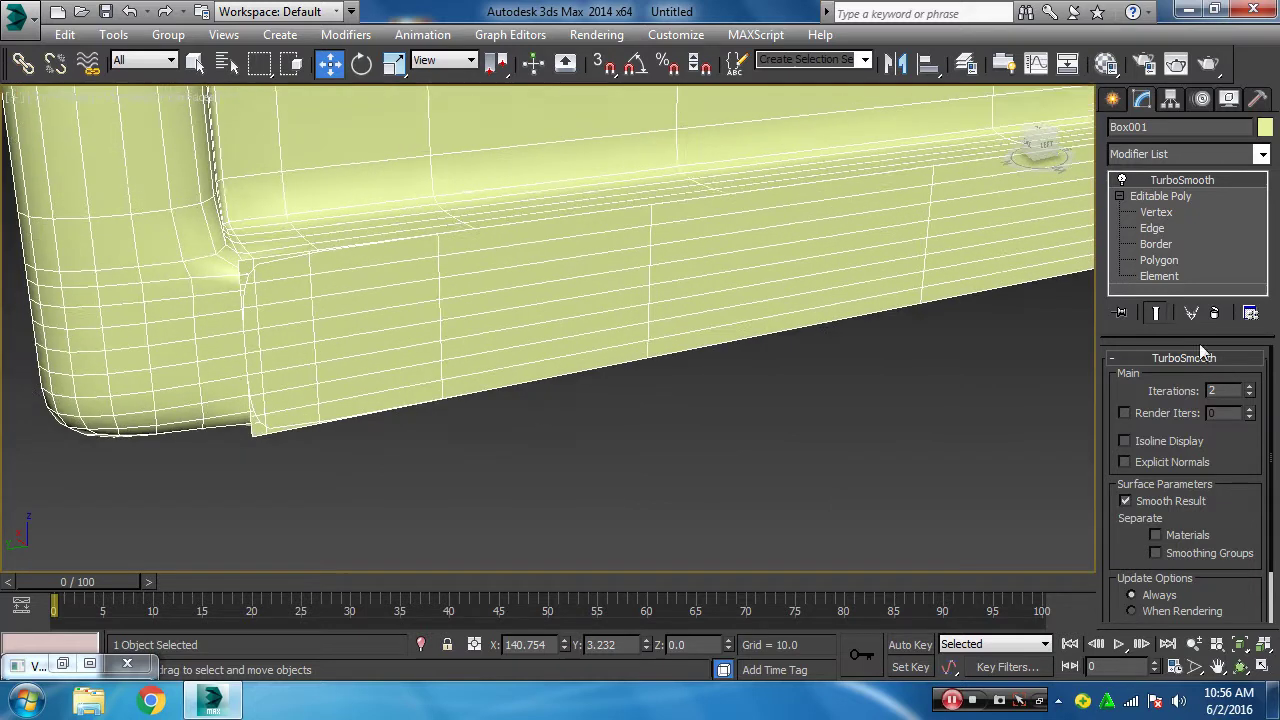
- In Vertex mode with the smoothed result shown, try moving the inner-corner vertex left, then revert
left_click(1155, 212)
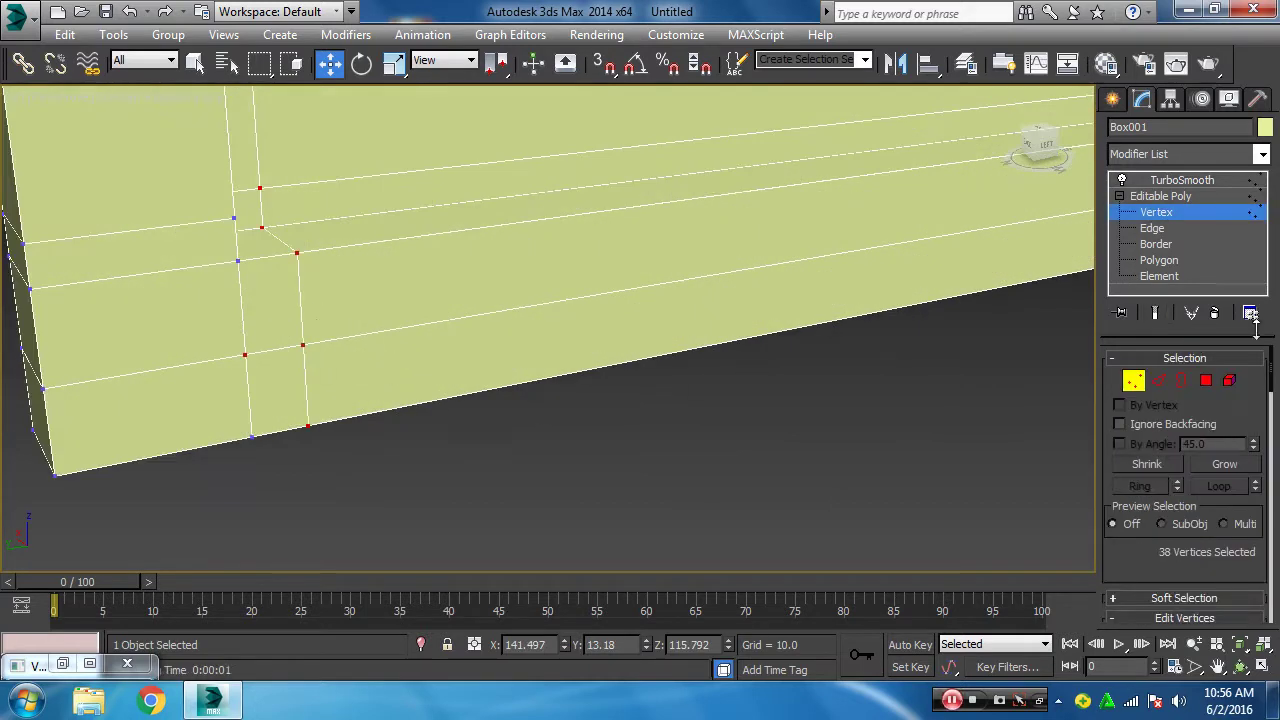
left_click(1155, 314)
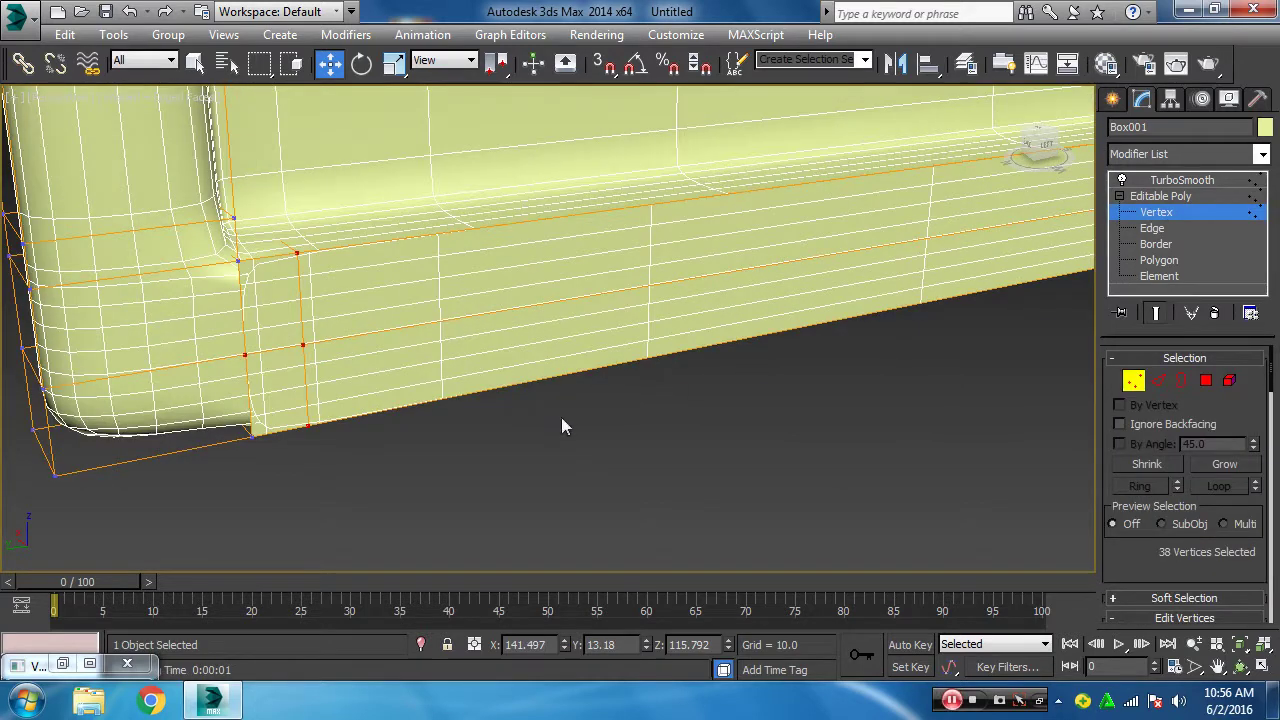
left_click(589, 456)
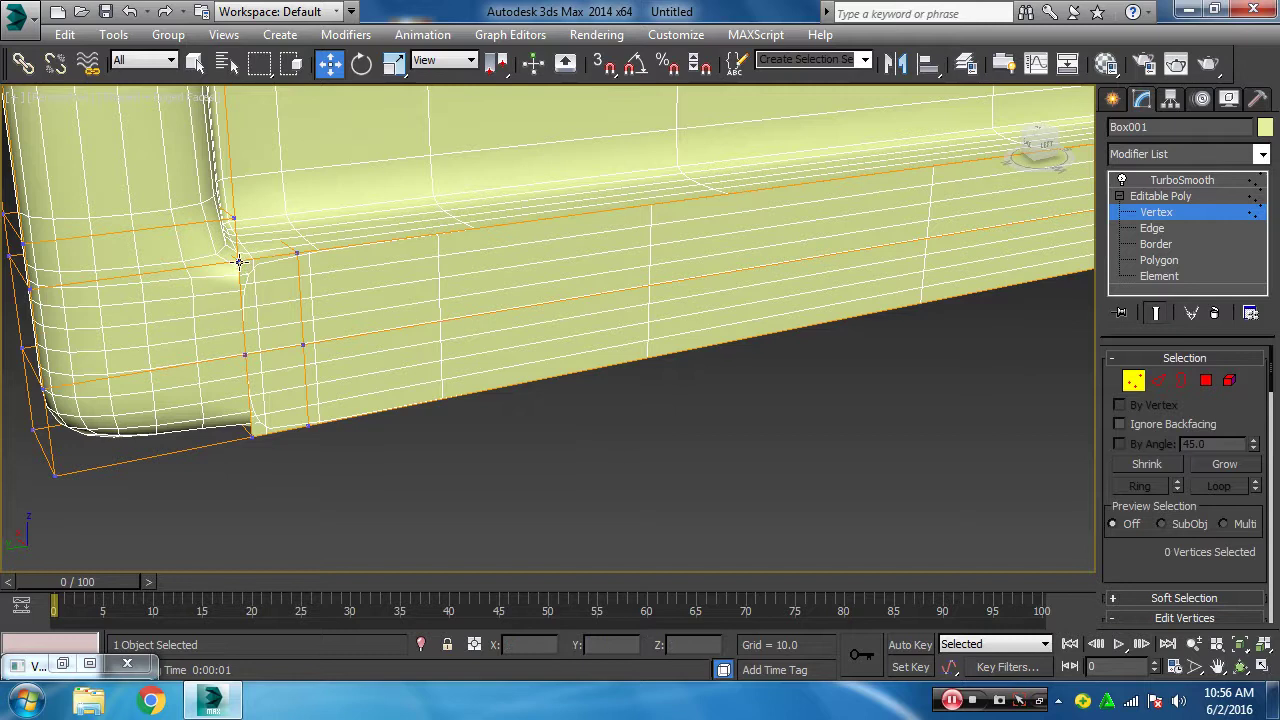
left_click(233, 218)
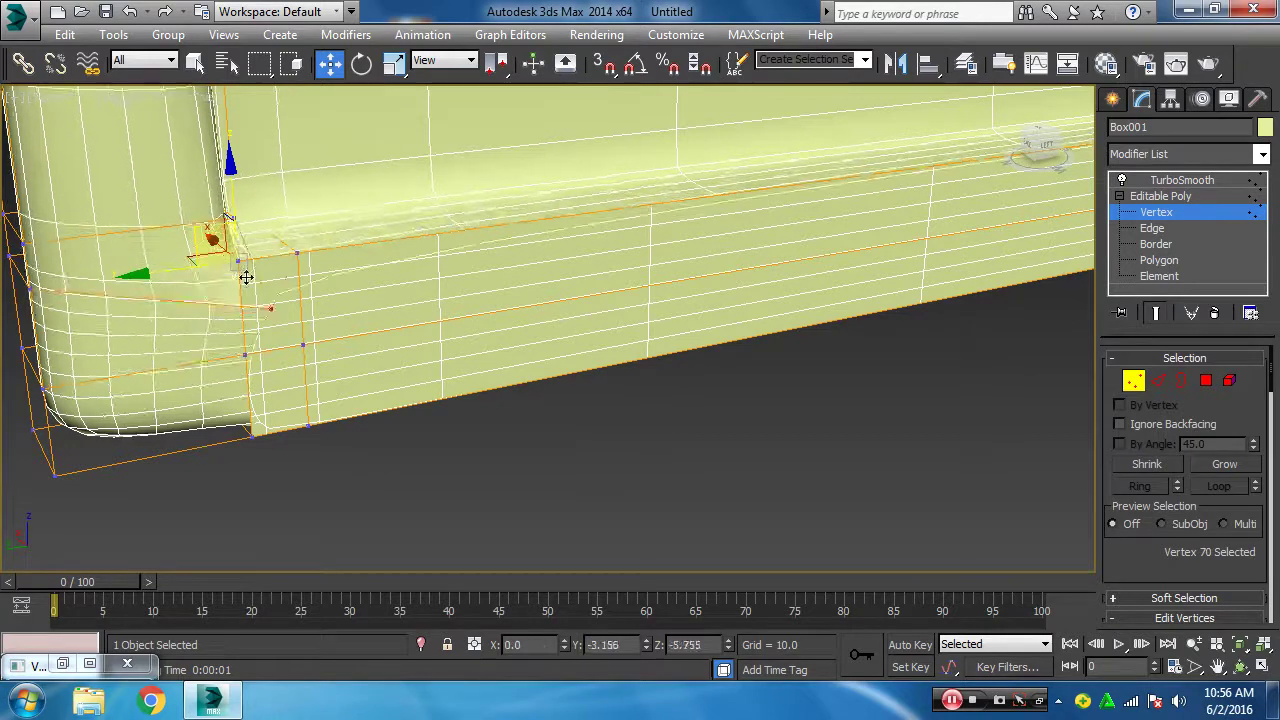
mouse_move(246, 277)
left_mouse_down()
mouse_move(226, 330)
mouse_move(251, 363)
left_mouse_up()
left_click(1133, 384)
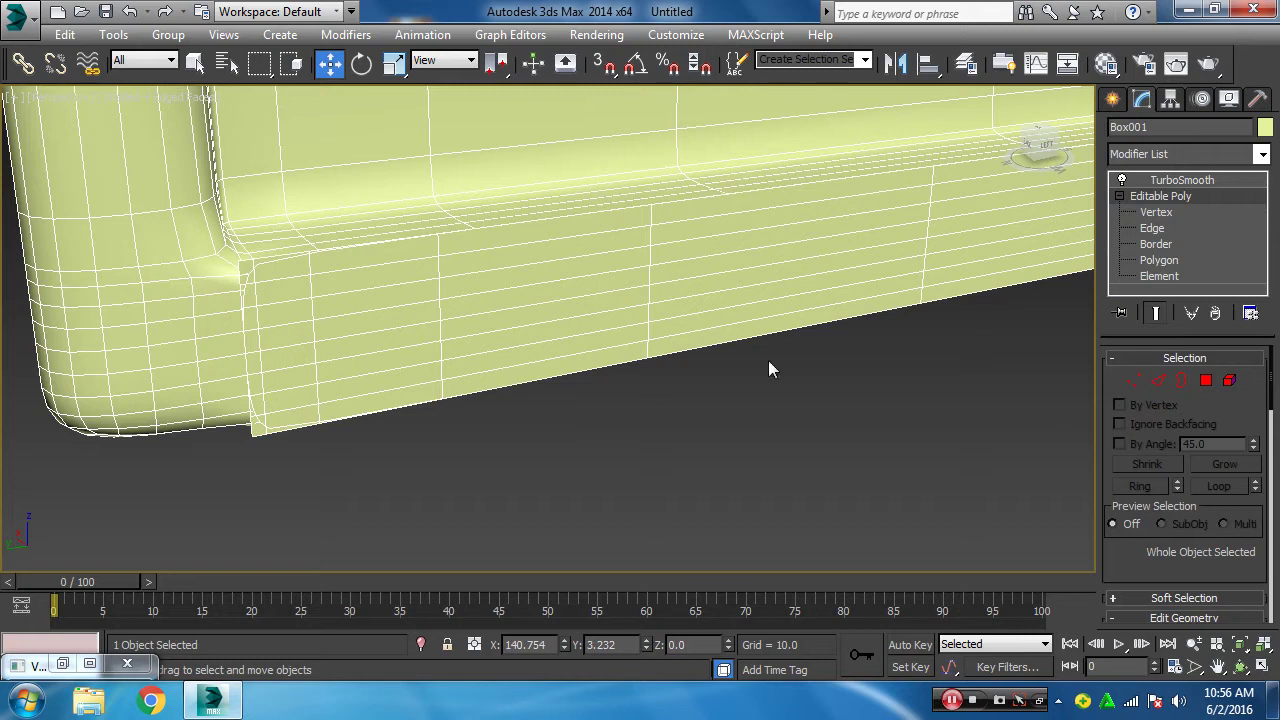
- With smoothing off, slide the inner-corner vertex onto its neighbouring vertex
left_click(1121, 182)
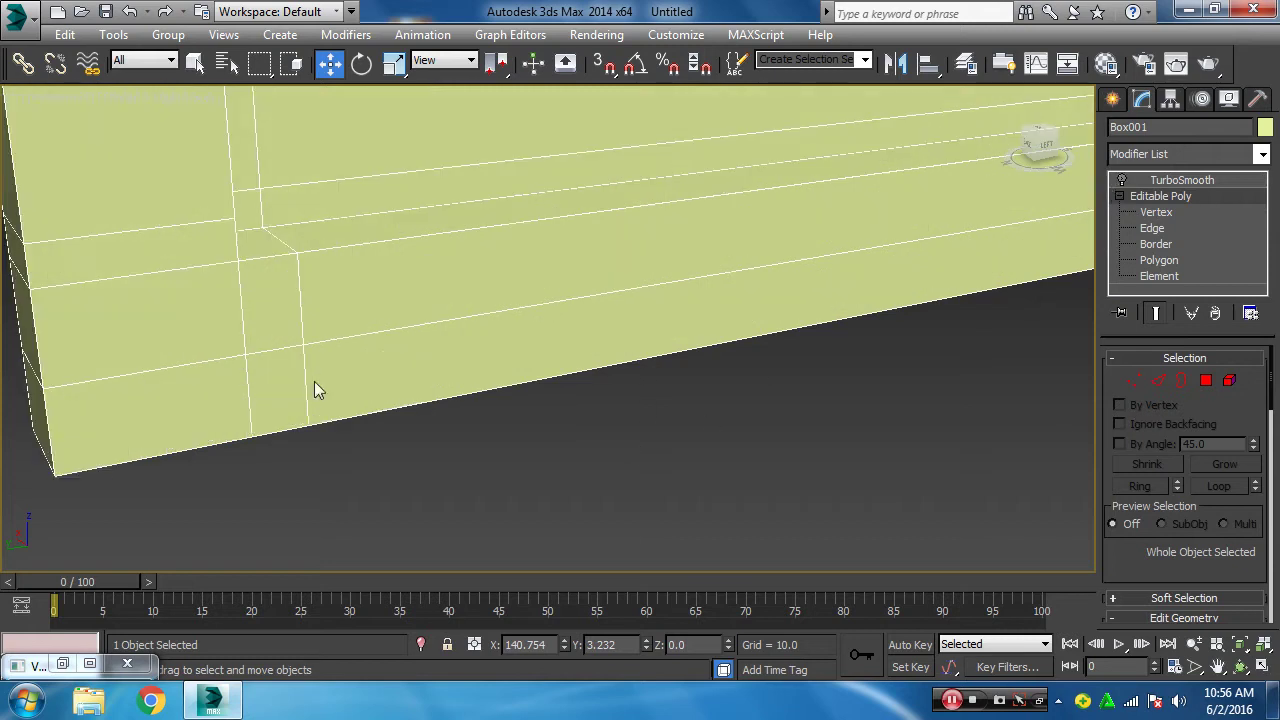
left_click(1133, 380)
left_click(609, 461)
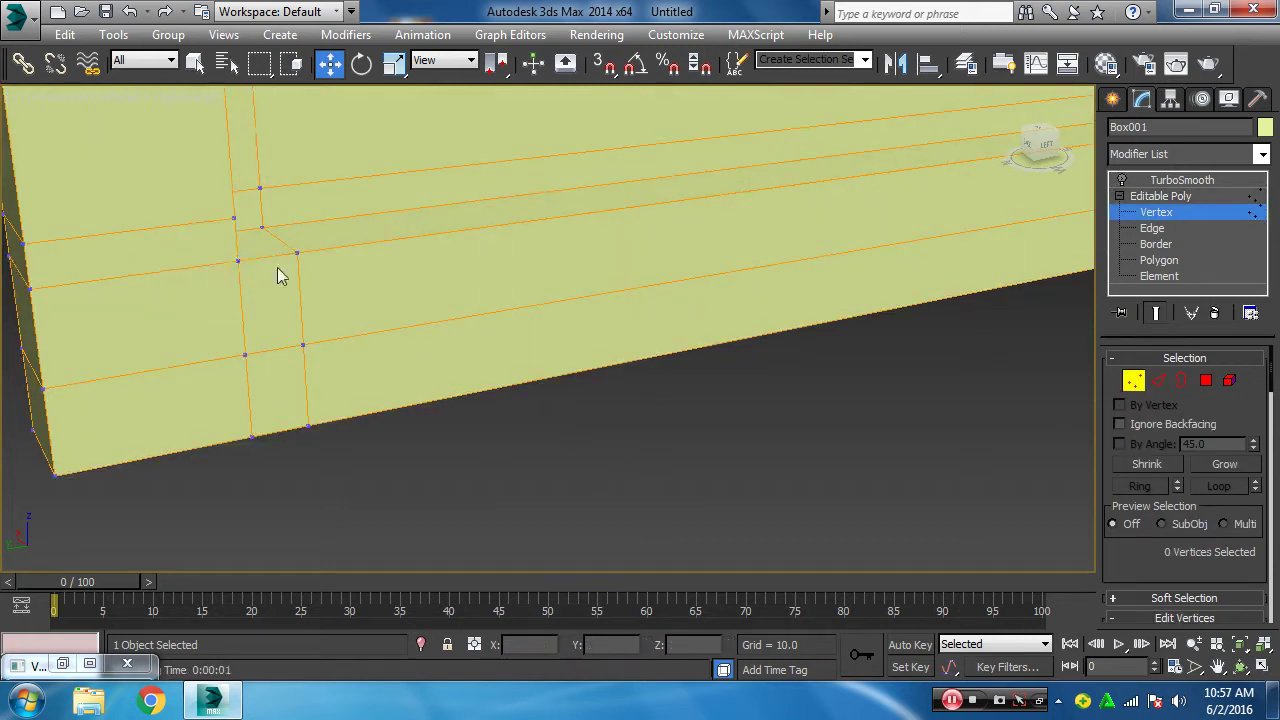
left_click(237, 262)
left_click_drag(237, 262, 215, 300)
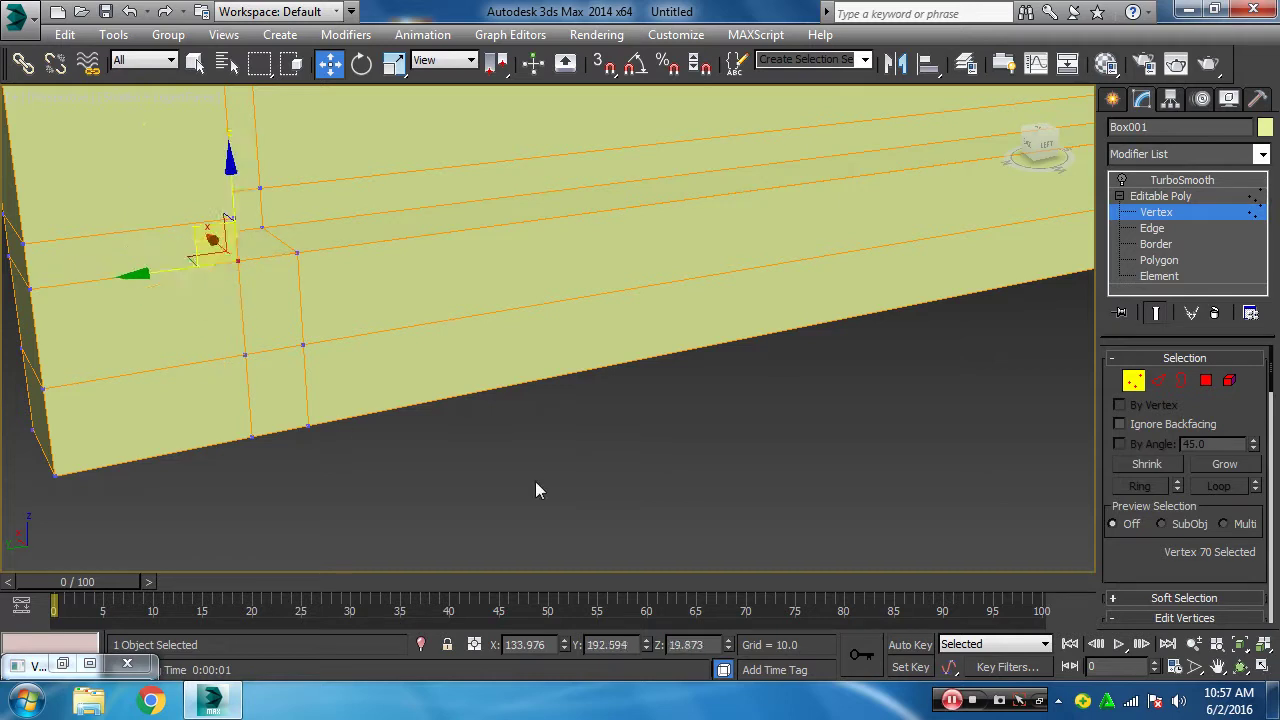
left_click(253, 332)
- Select the inner-corner and bottom-edge vertices and weld them together
left_click(245, 276)
left_click(251, 438, "ctrl")
scroll(1221, 551, "down", 1)
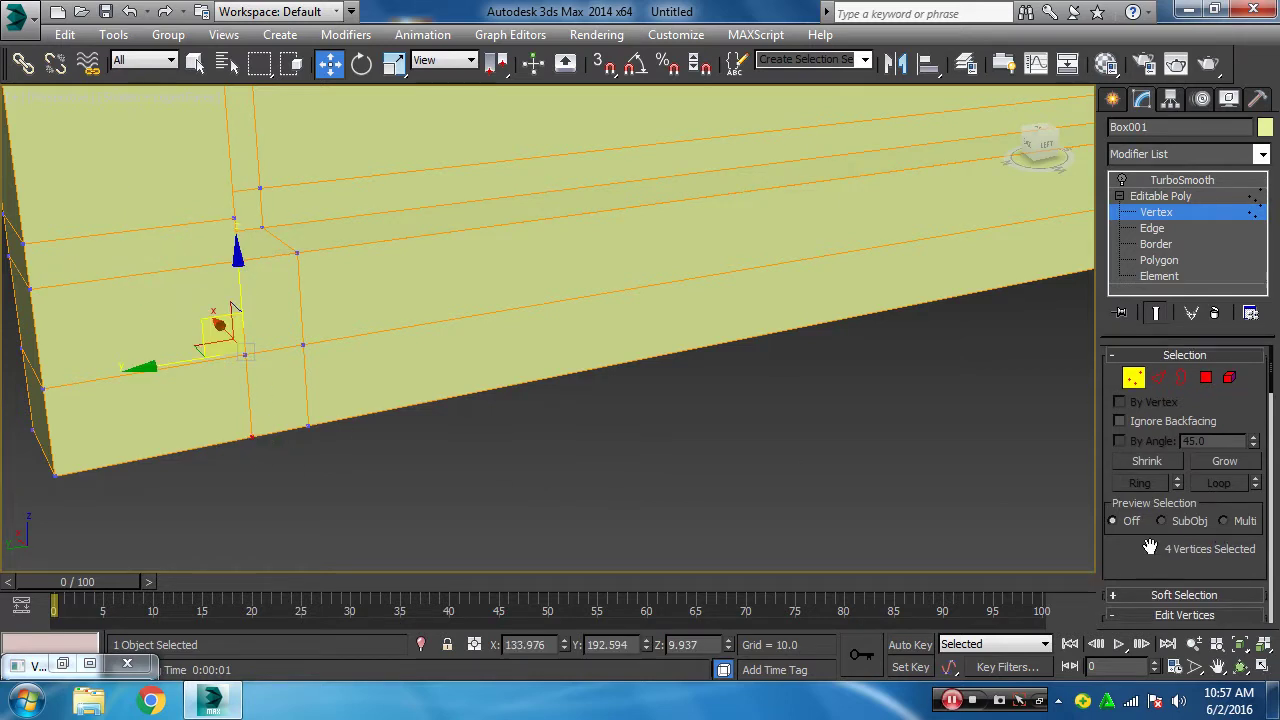
scroll(1221, 500, "down", 4)
scroll(1223, 430, "down", 2)
left_click(1214, 391)
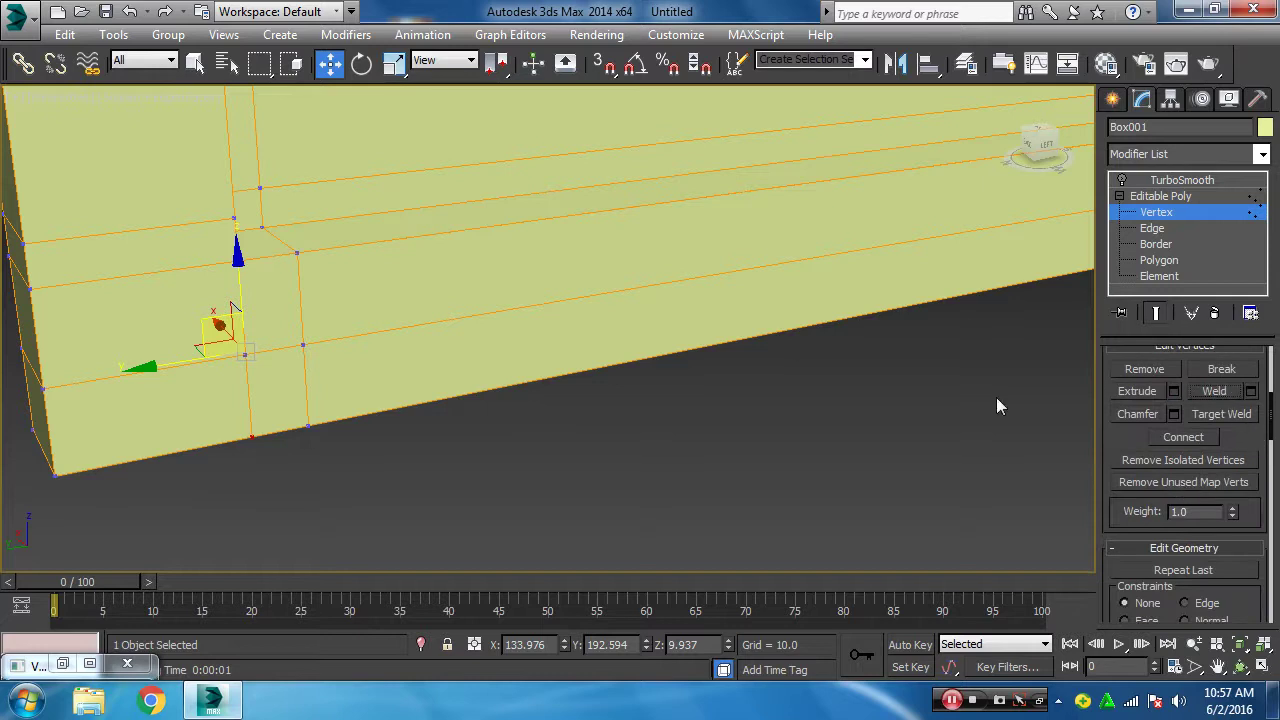
left_click(237, 261)
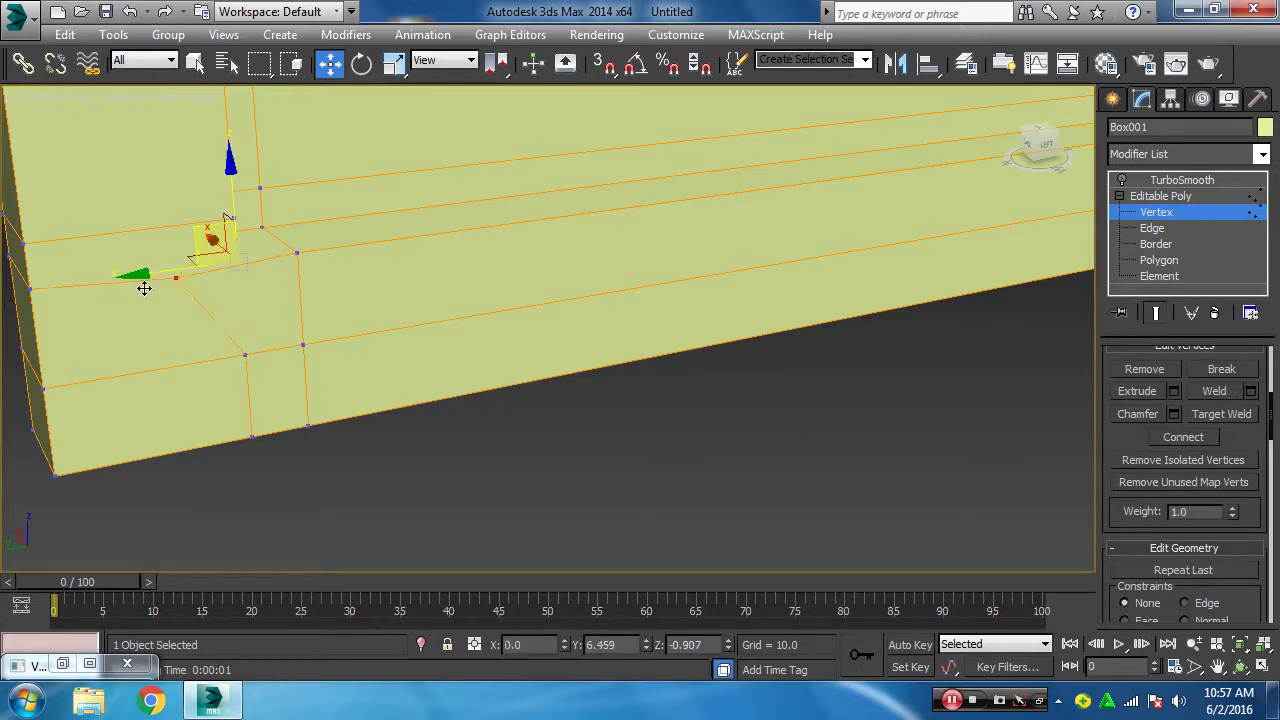
middle_click_drag(713, 363, 630, 388, "alt")
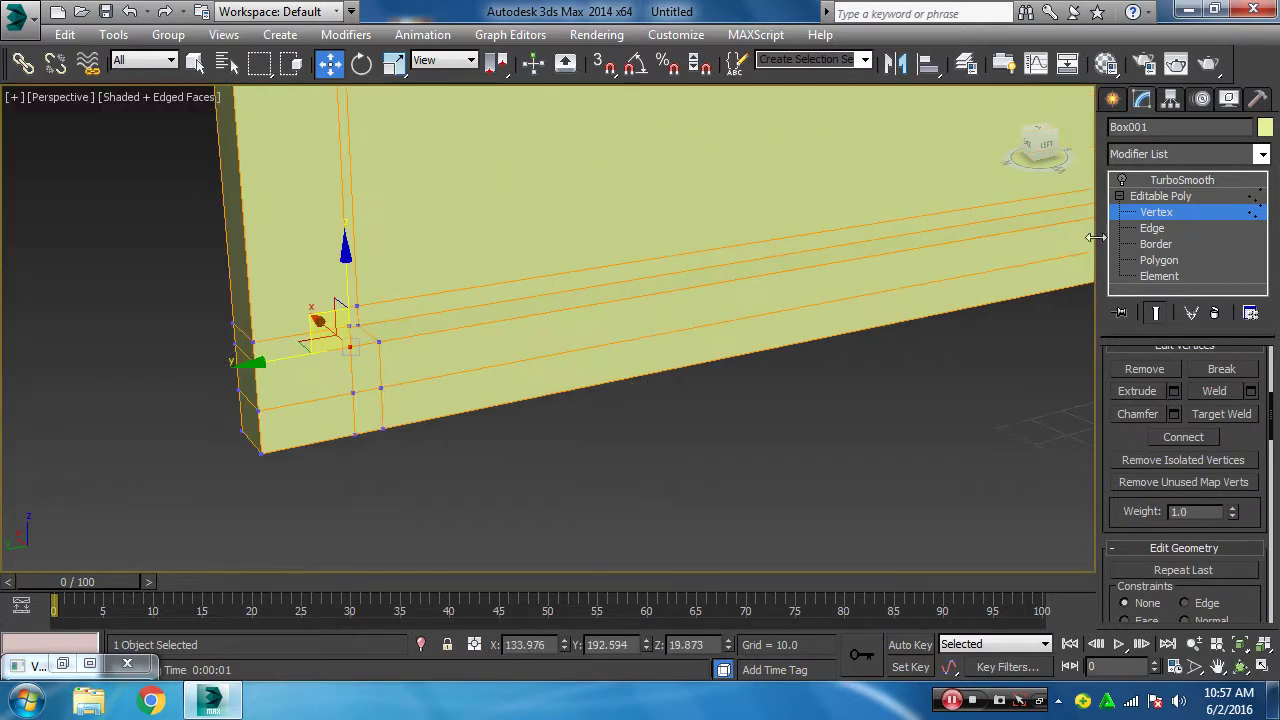
- Preview the smoothed panel, then return to Vertex mode viewing along the front face
left_click(1150, 213)
left_click(1123, 181)
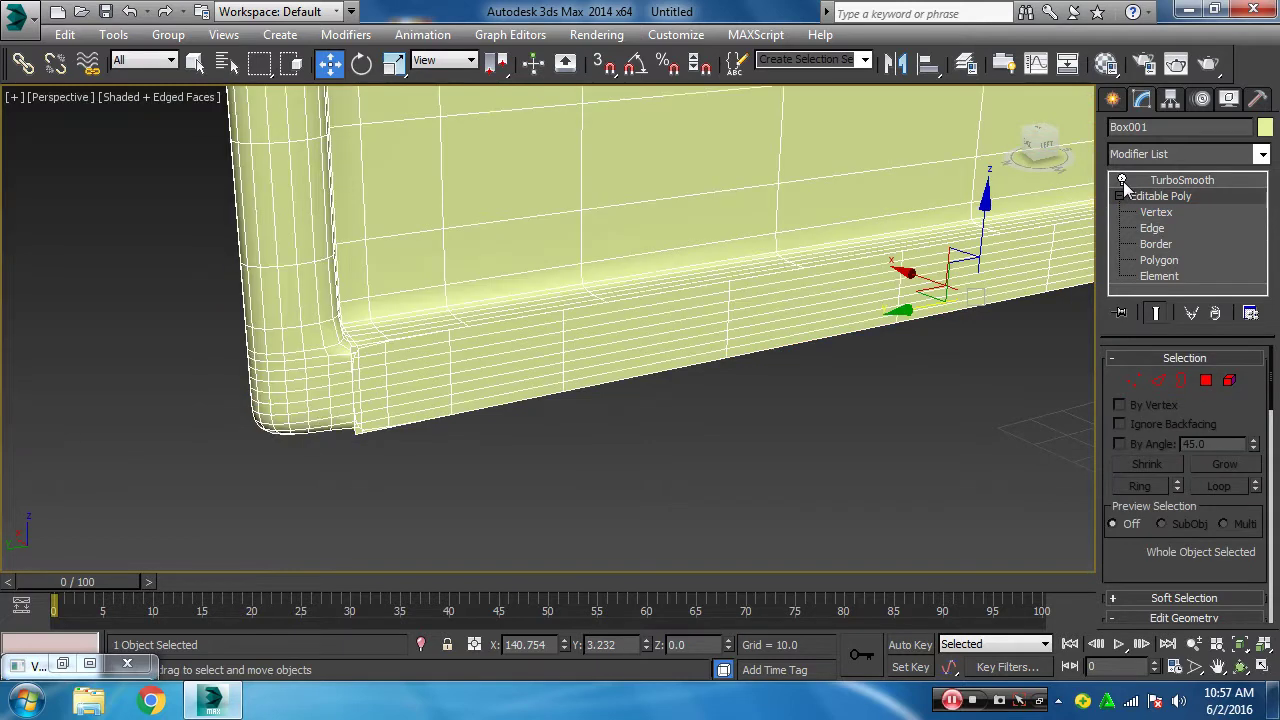
left_click(1123, 181)
left_click(1133, 380)
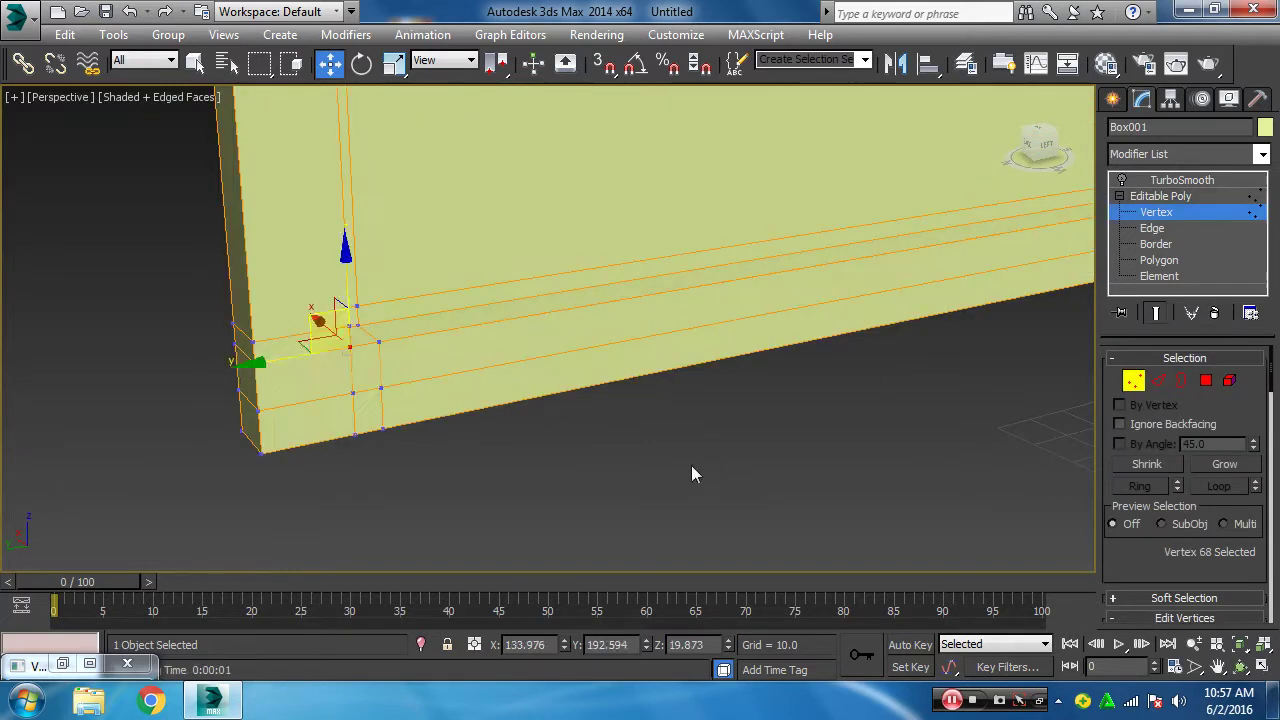
mouse_move(418, 389)
middle_mouse_down("alt")
mouse_move(488, 403)
mouse_move(422, 330)
mouse_move(393, 327)
middle_mouse_up("alt")
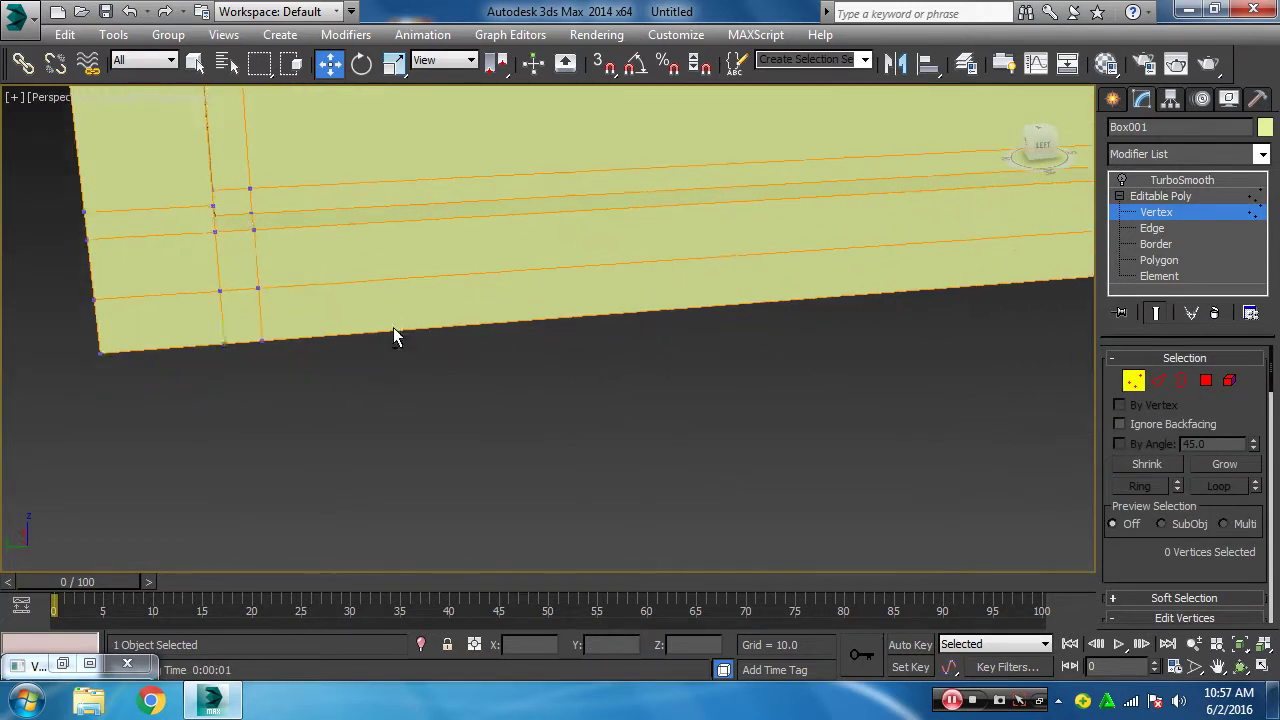
- Move the support-edge corner vertex down and right, then zoom out to see more panel
left_click(253, 229)
mouse_move(280, 274)
left_mouse_down()
mouse_move(319, 349)
mouse_move(265, 346)
left_mouse_up()
scroll(265, 346, "up", 1)
scroll(265, 330, "up", 2)
scroll(286, 266, "up", 2)
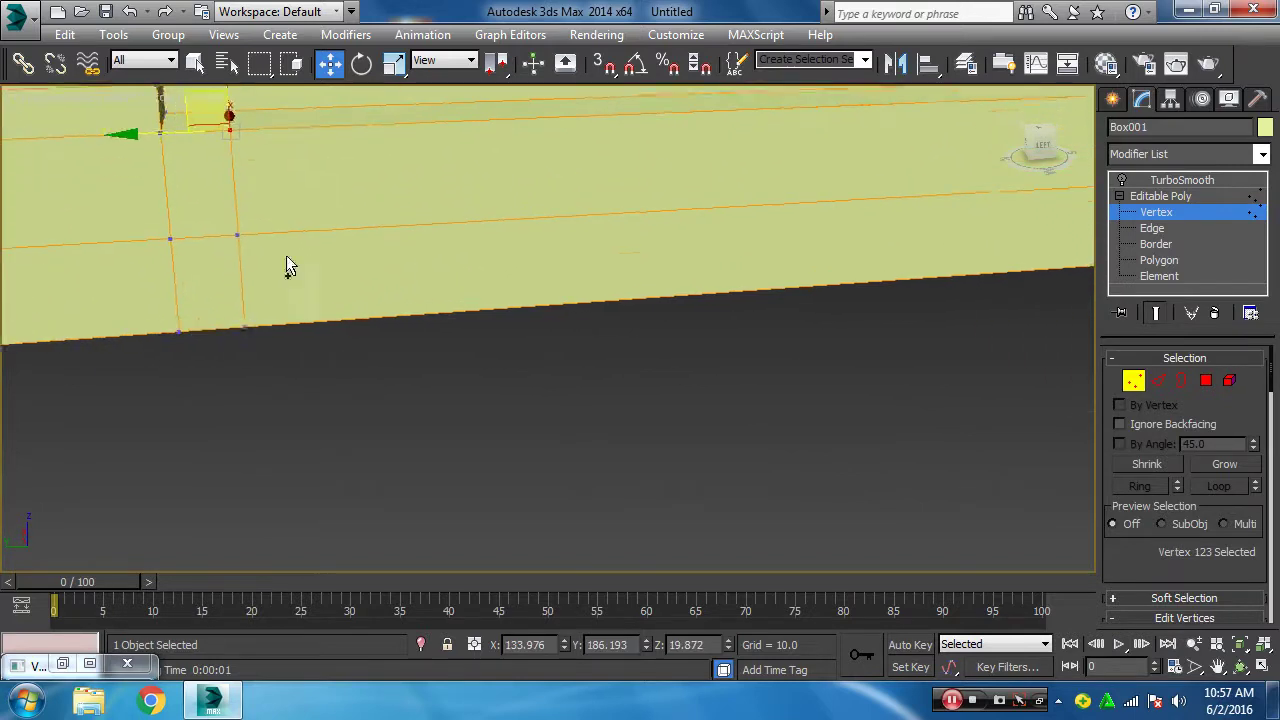
middle_click_drag(286, 267, 334, 434)
- Select the two inner-corner vertices plus the lower ones on that edge and weld them
left_click(251, 354)
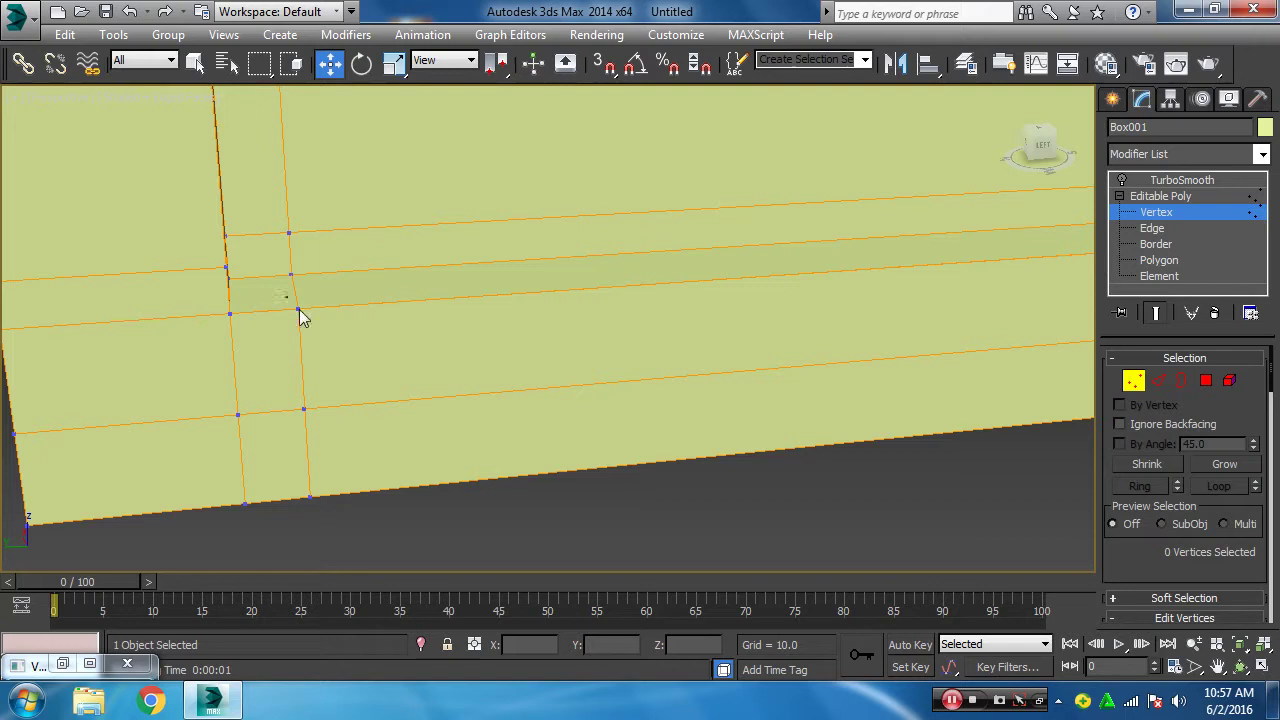
left_click_drag(302, 318, 280, 262)
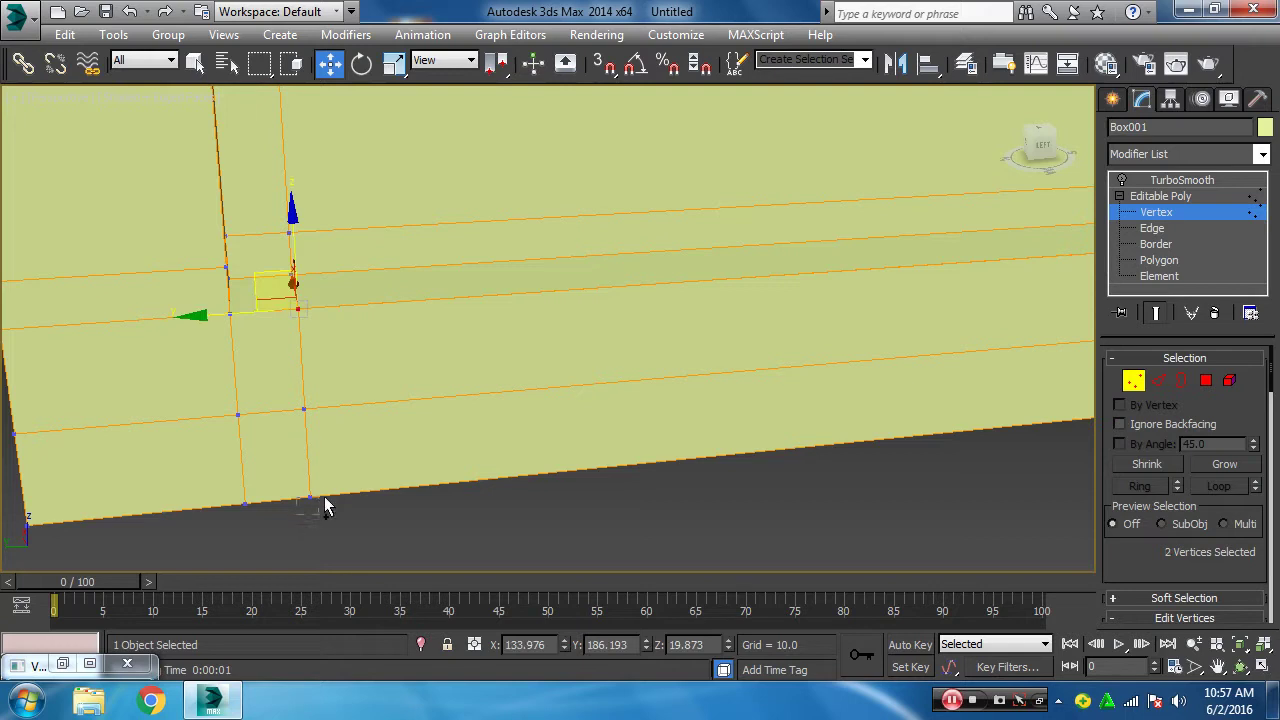
left_click_drag(324, 496, 290, 400, "ctrl")
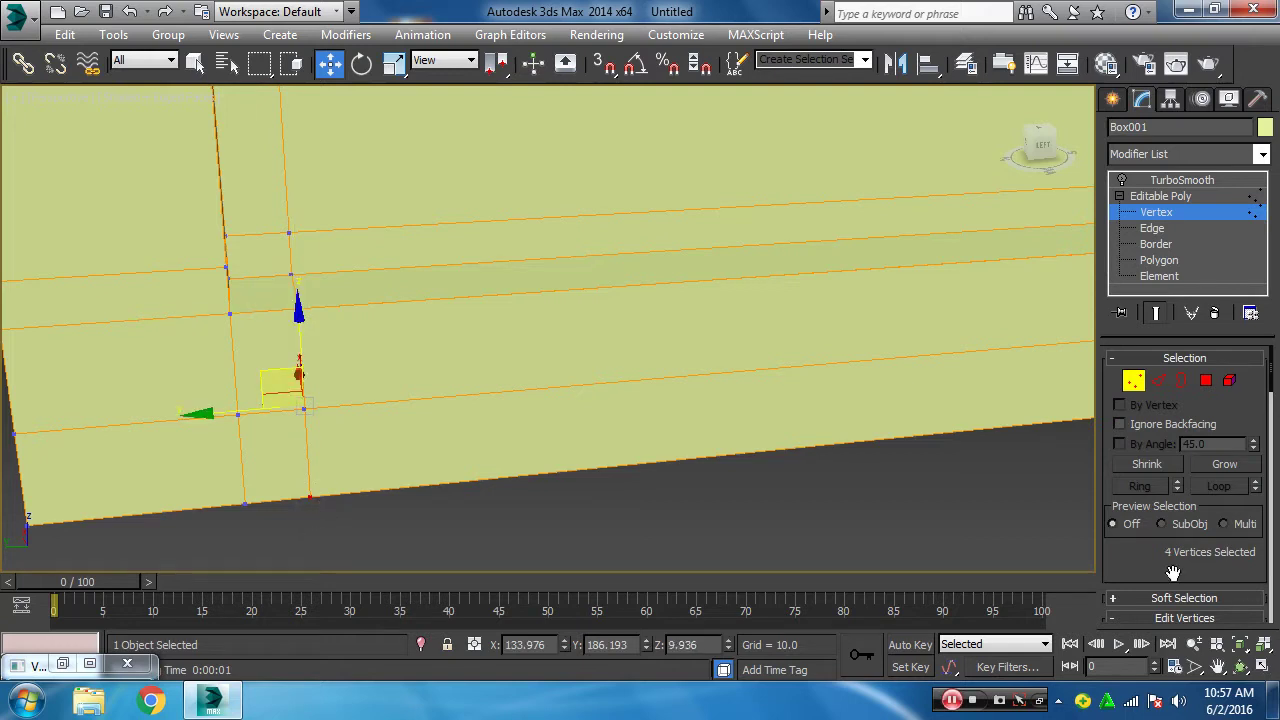
scroll(1220, 510, "down", 5)
left_click(1223, 519)
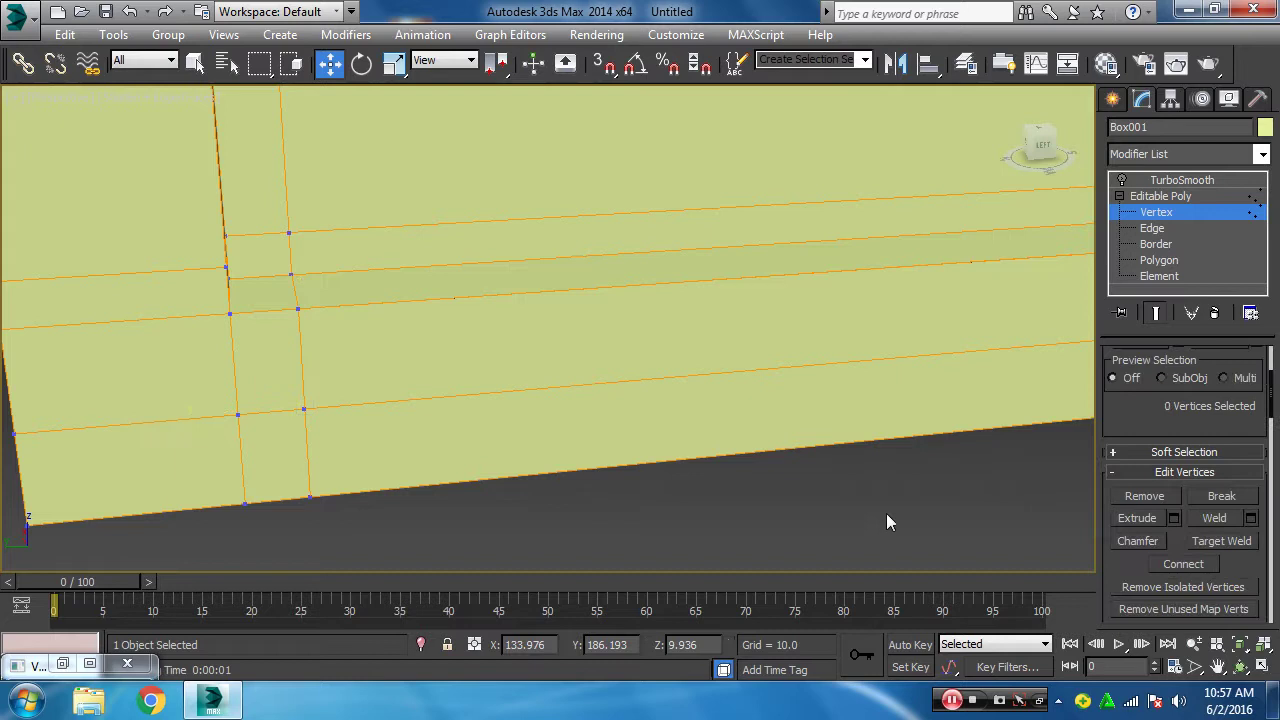
- Turn TurboSmooth back on and test-nudge a support-edge vertex, cancelling the move
left_click(1121, 180)
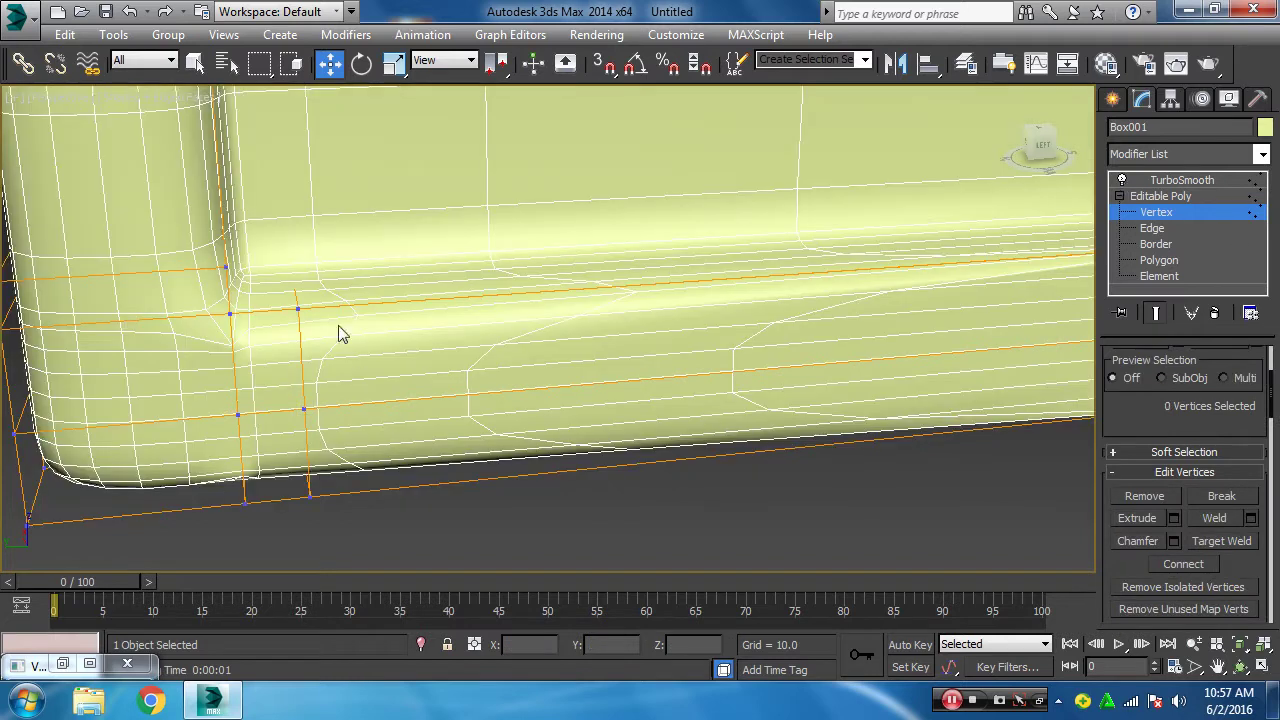
left_click(231, 315)
mouse_move(231, 258)
left_mouse_down()
mouse_move(200, 249)
mouse_move(158, 265)
mouse_move(246, 357)
left_mouse_up()
right_click(246, 357)
- Switch TurboSmooth off and return to Vertex level on the panel cage
left_click(1188, 217)
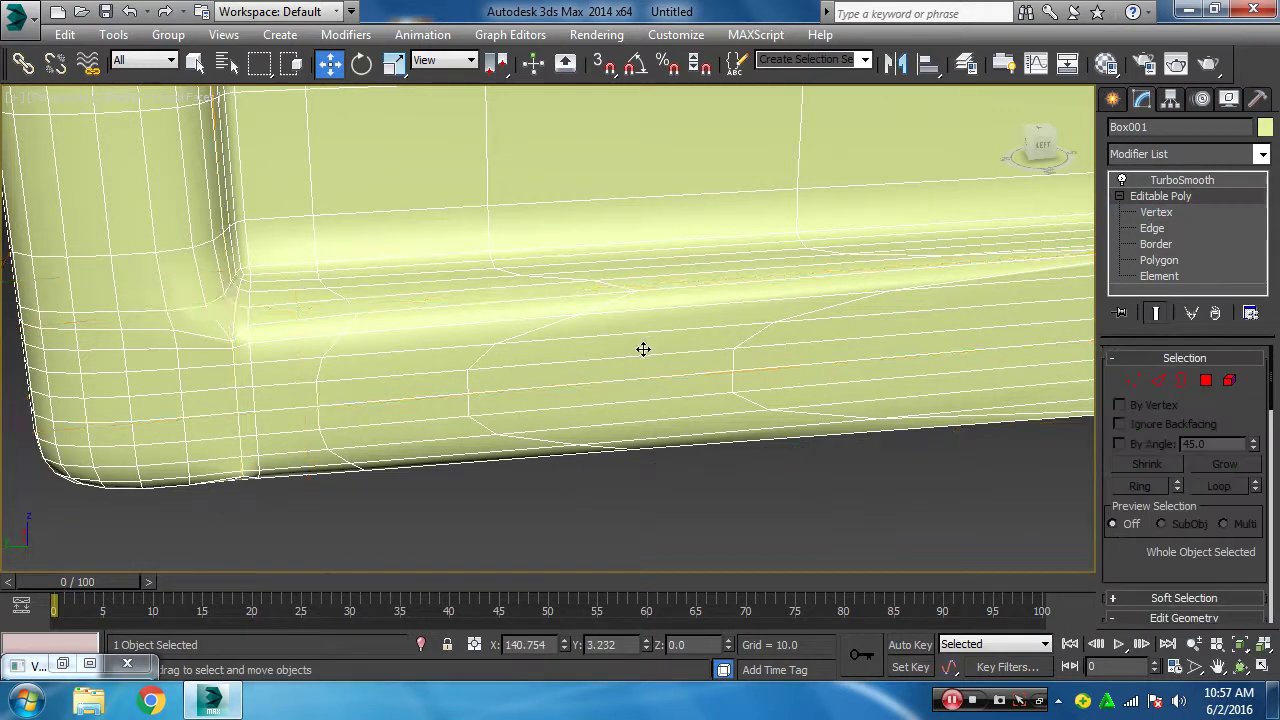
scroll(643, 349, "down", 5)
scroll(643, 349, "down", 3)
scroll(507, 388, "up", 8)
scroll(675, 411, "up", 3)
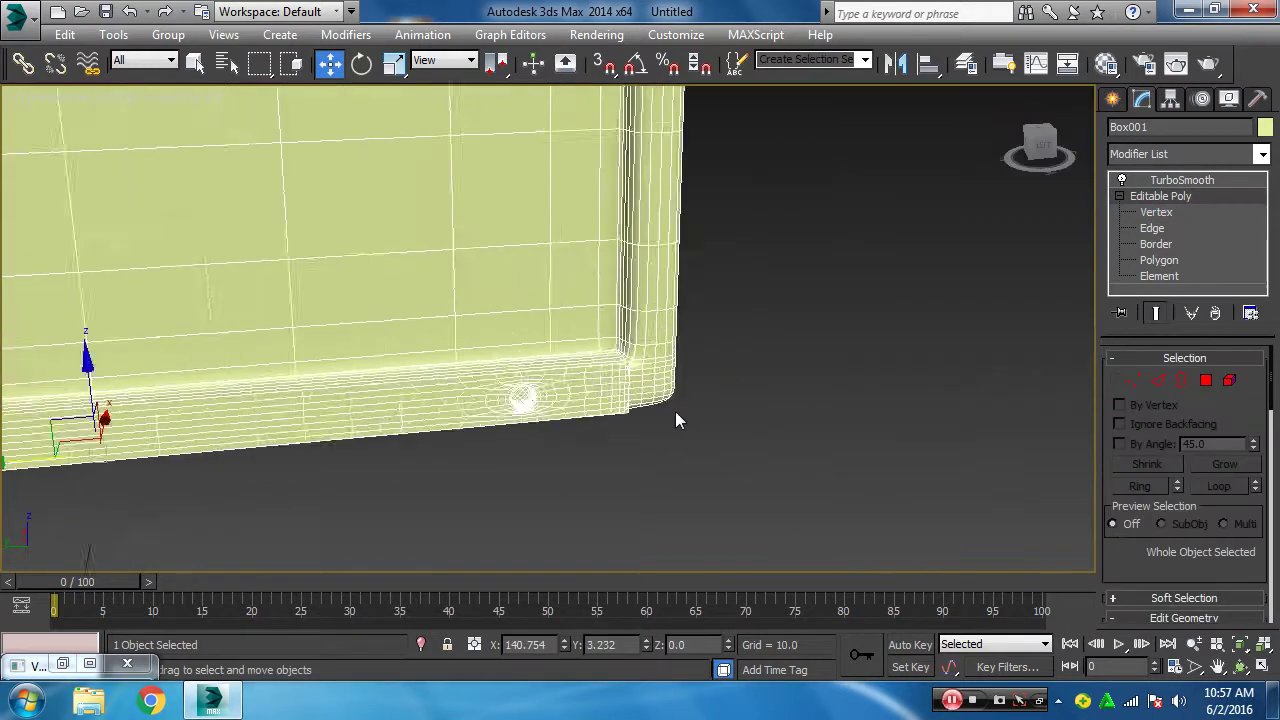
scroll(675, 411, "up", 2)
scroll(728, 459, "up", 2)
left_click(1121, 180)
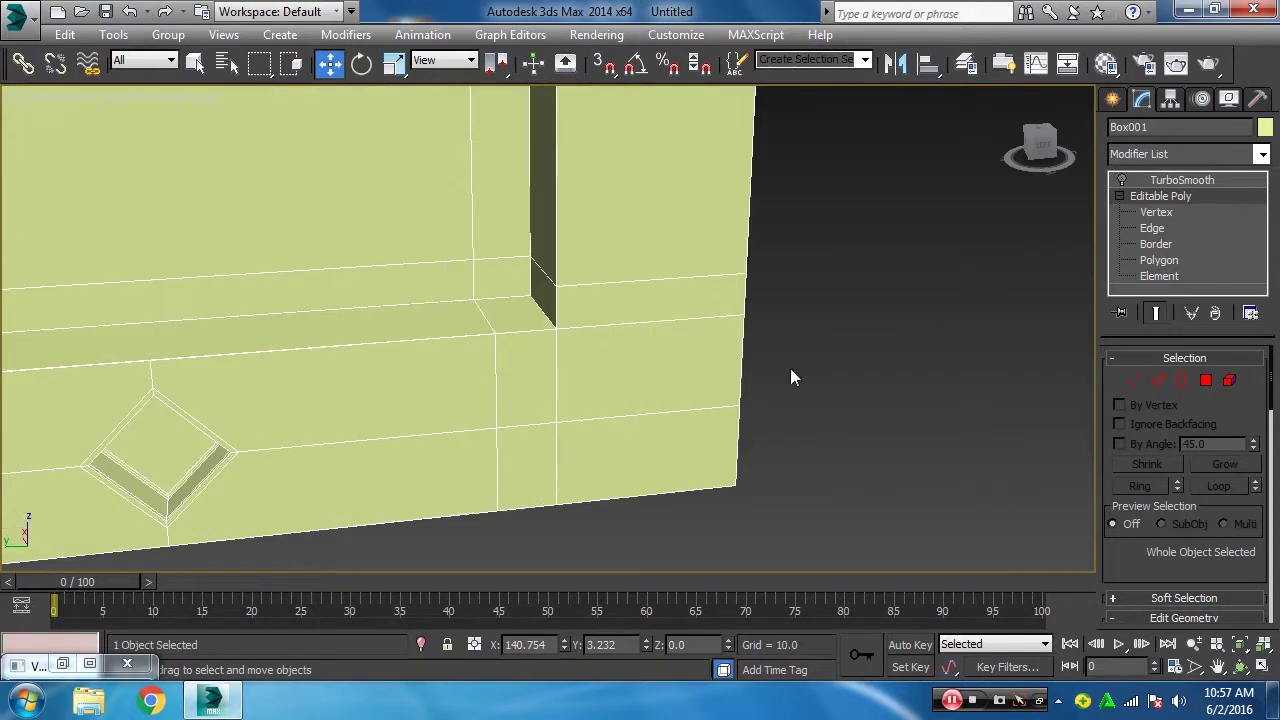
left_click(1134, 381)
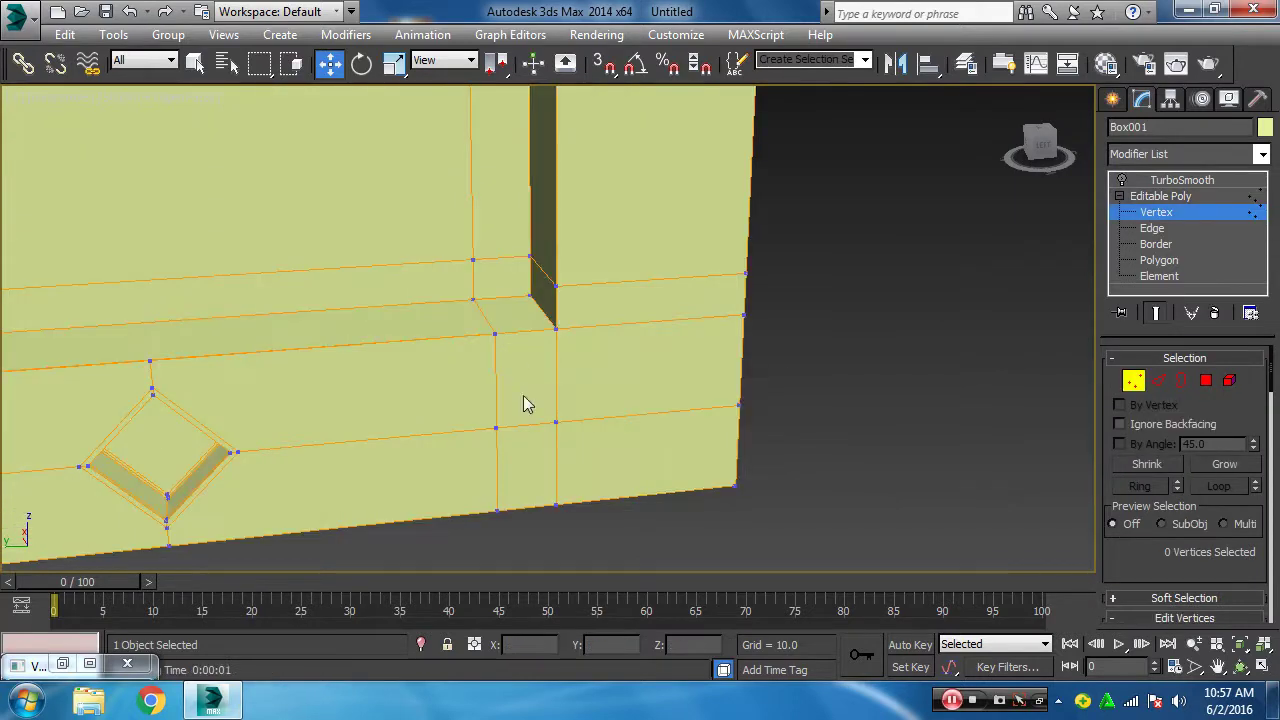
- Test-move the panel's corner vertex and undo, then select the inner-corner and bottom-edge vertices
left_click(555, 329)
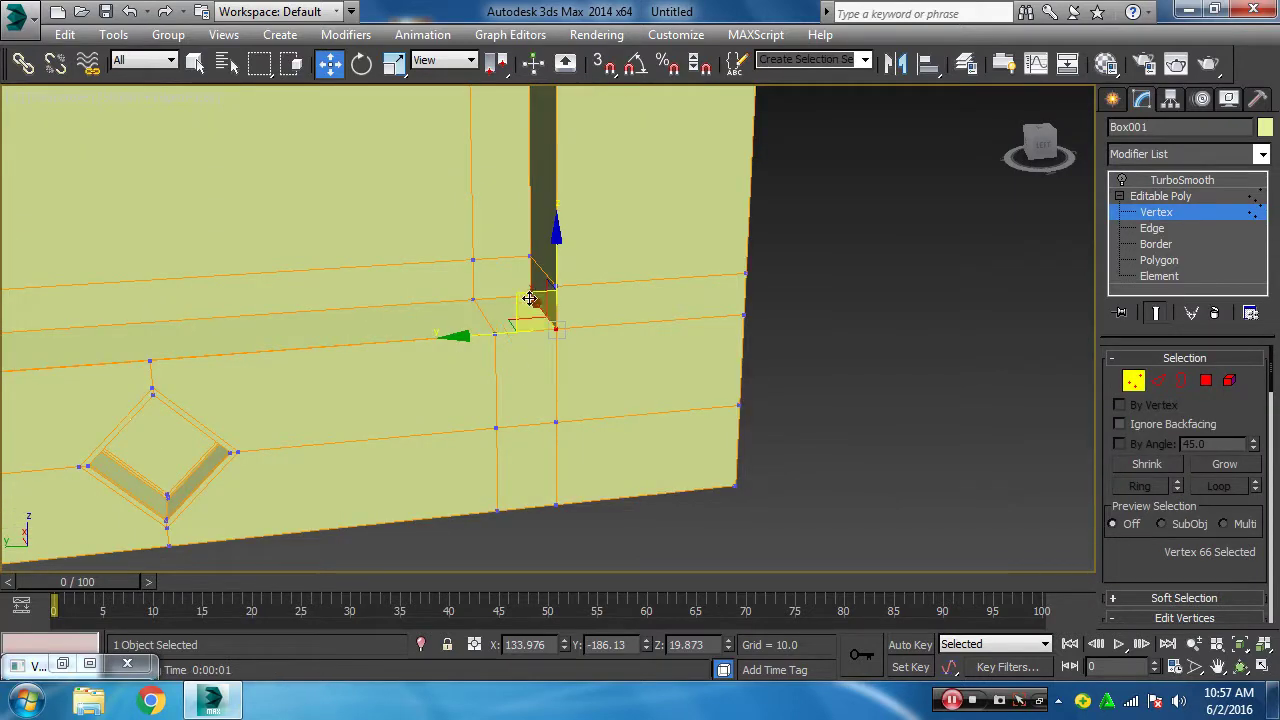
mouse_move(534, 292)
left_mouse_down()
mouse_move(632, 357)
mouse_move(666, 340)
left_mouse_up()
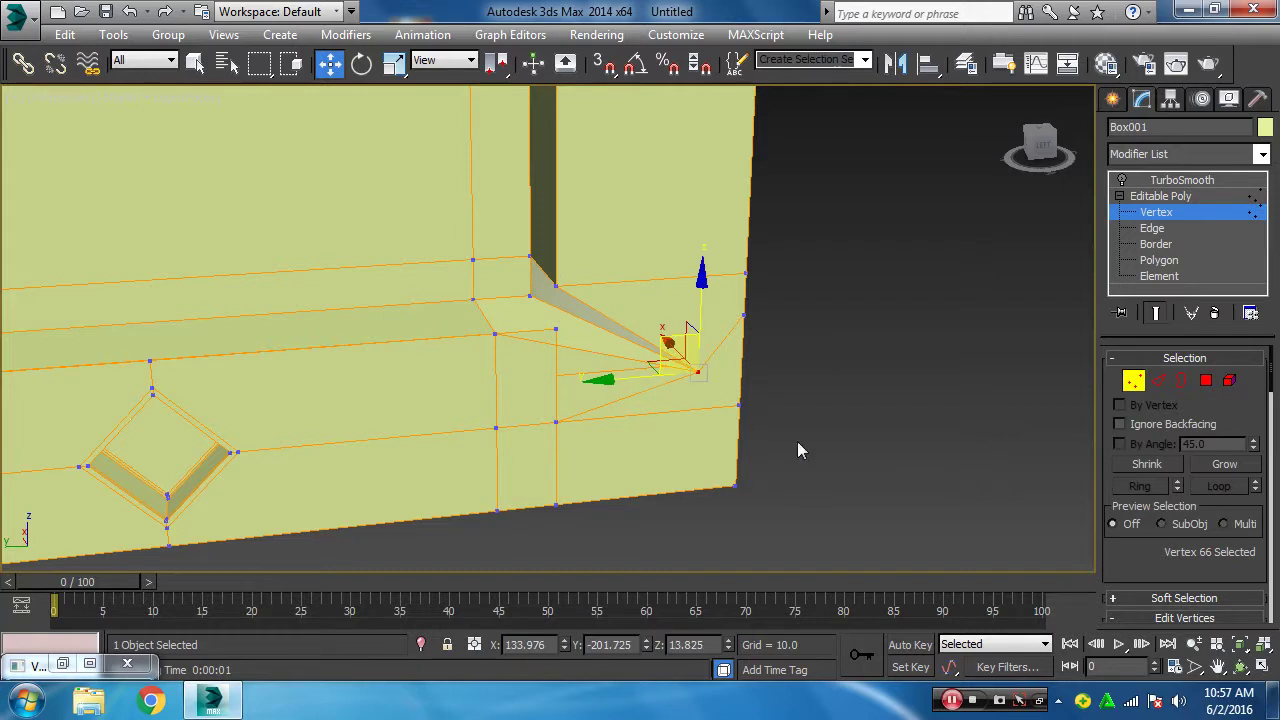
key("ctrl+z")
left_click(537, 370)
left_click(557, 332)
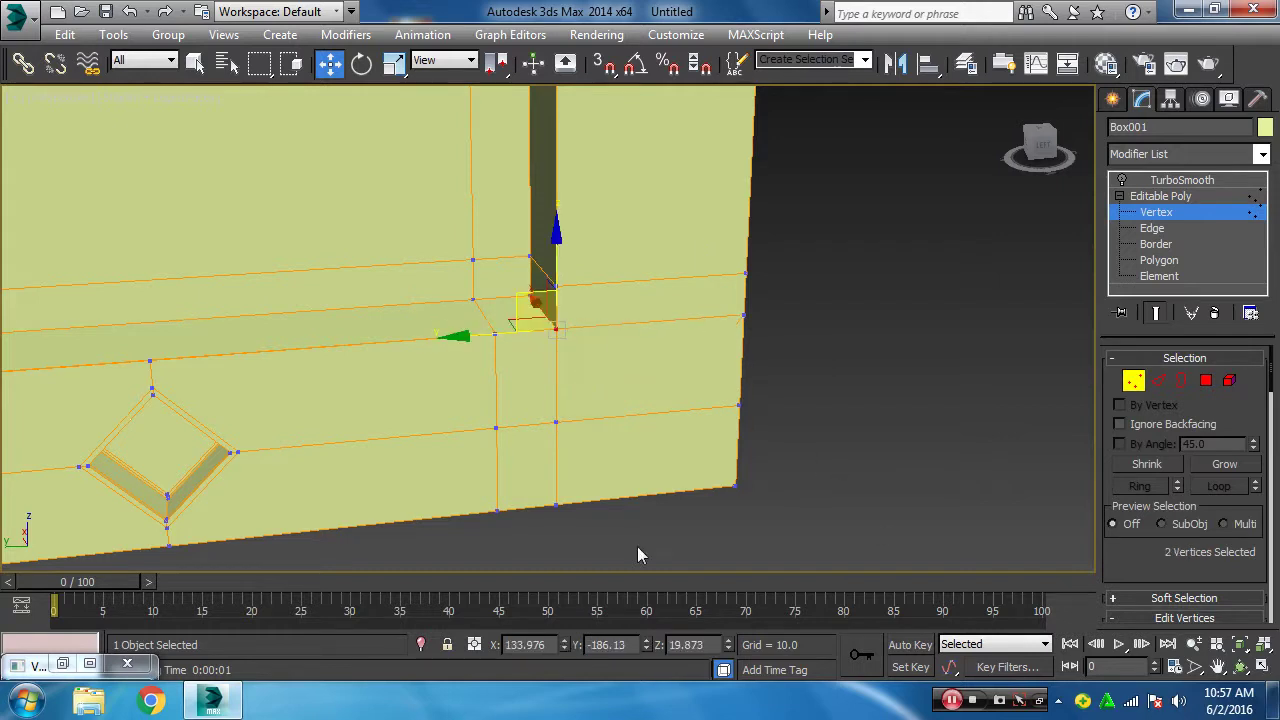
left_click(556, 506, "ctrl")
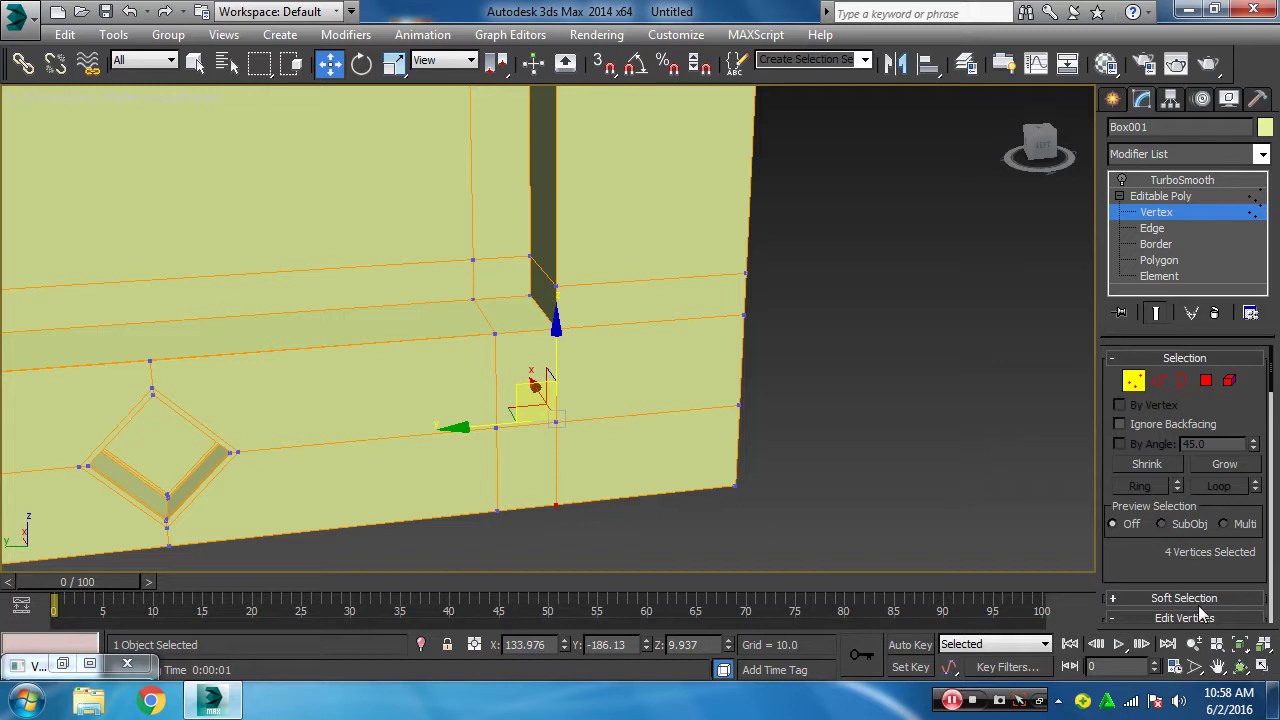
- Clear the vertex selection and briefly preview the smoothed mesh
scroll(1203, 612, "down", 3)
scroll(1210, 580, "down", 1)
scroll(1233, 566, "up", 4)
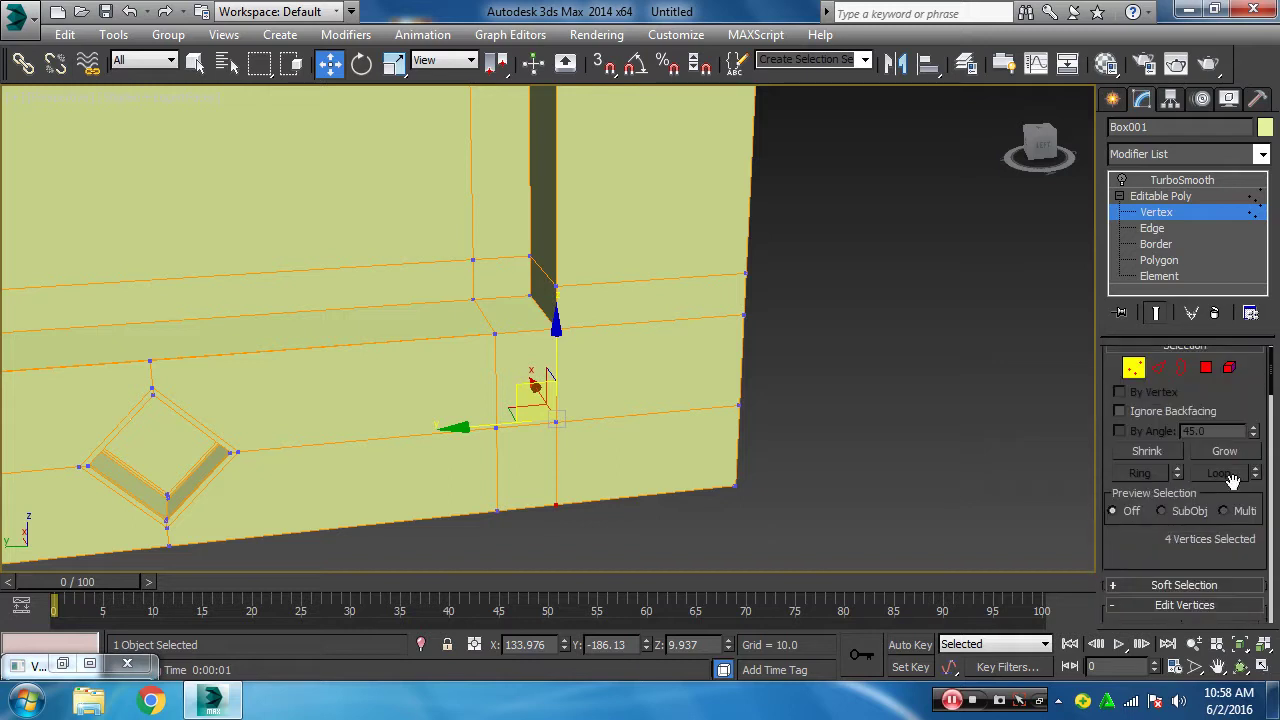
scroll(1226, 510, "down", 2)
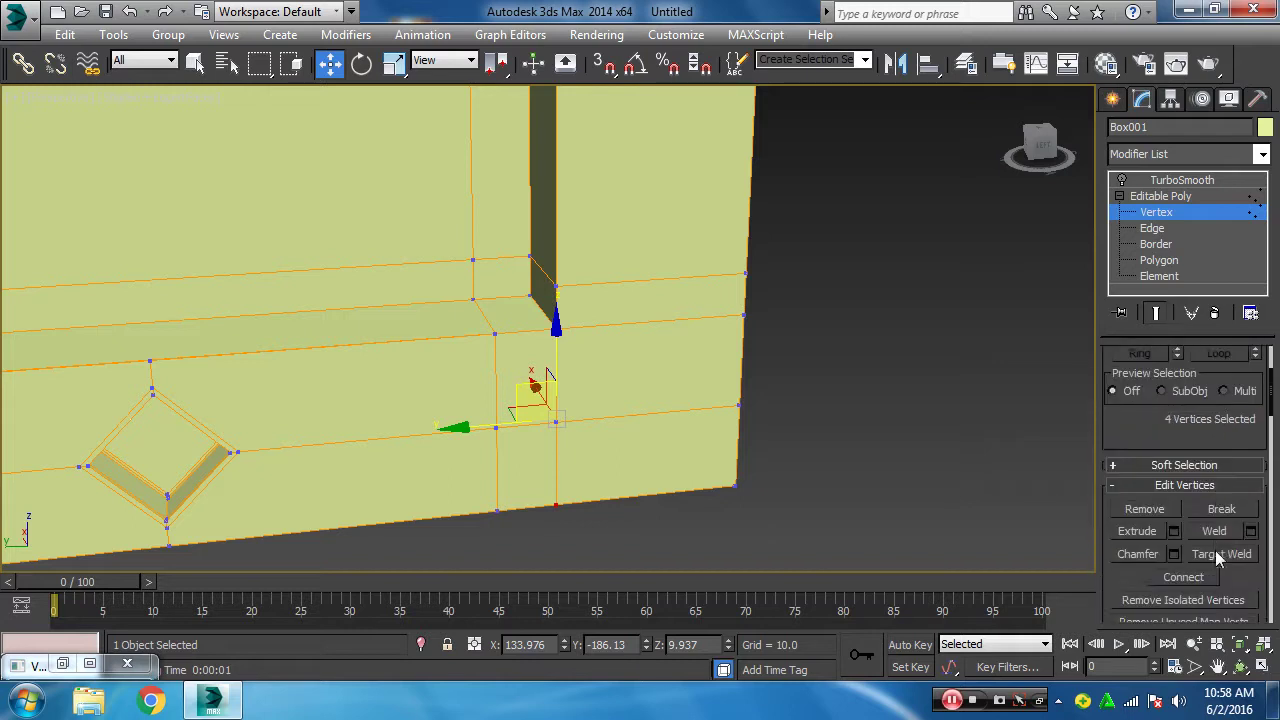
left_click(1035, 515)
left_click(1122, 181)
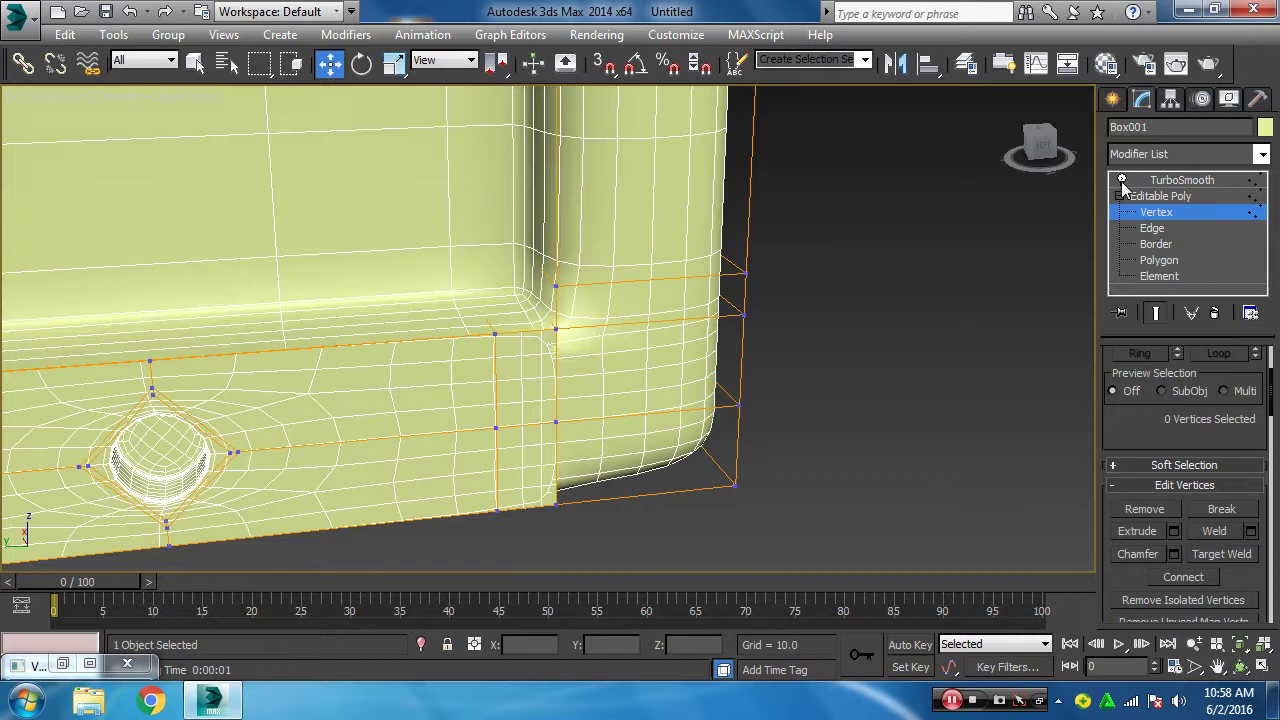
left_click(1122, 181)
- Box-select the overlapping vertices below the slot corner, weld them, and exit Vertex level
left_click(555, 421)
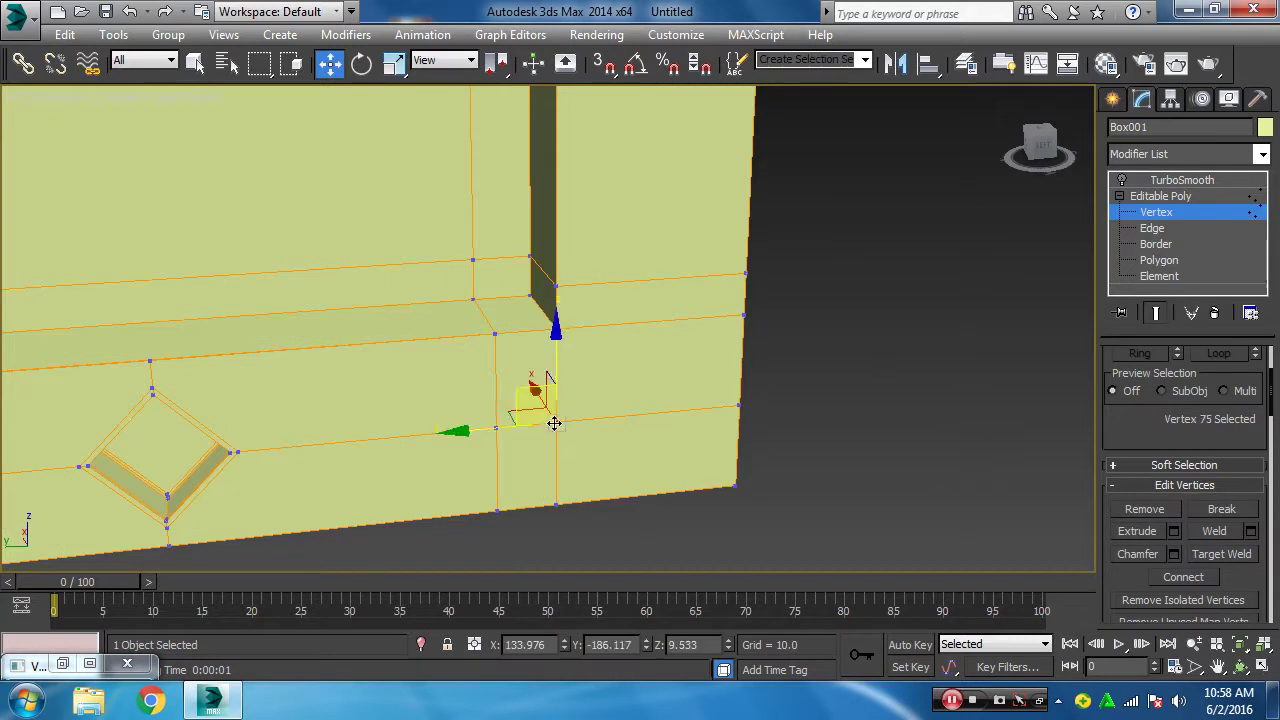
left_click(742, 540)
left_click_drag(545, 410, 587, 474)
left_click_drag(1253, 565, 1248, 478)
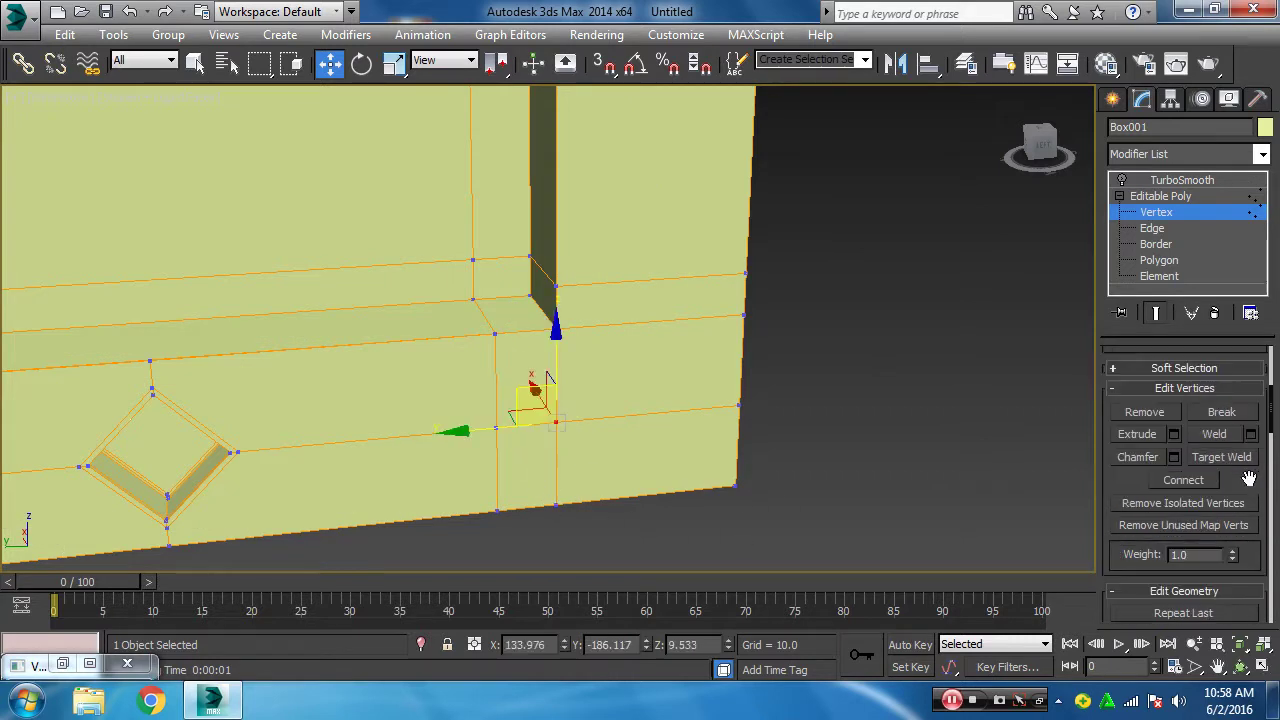
left_click(1214, 434)
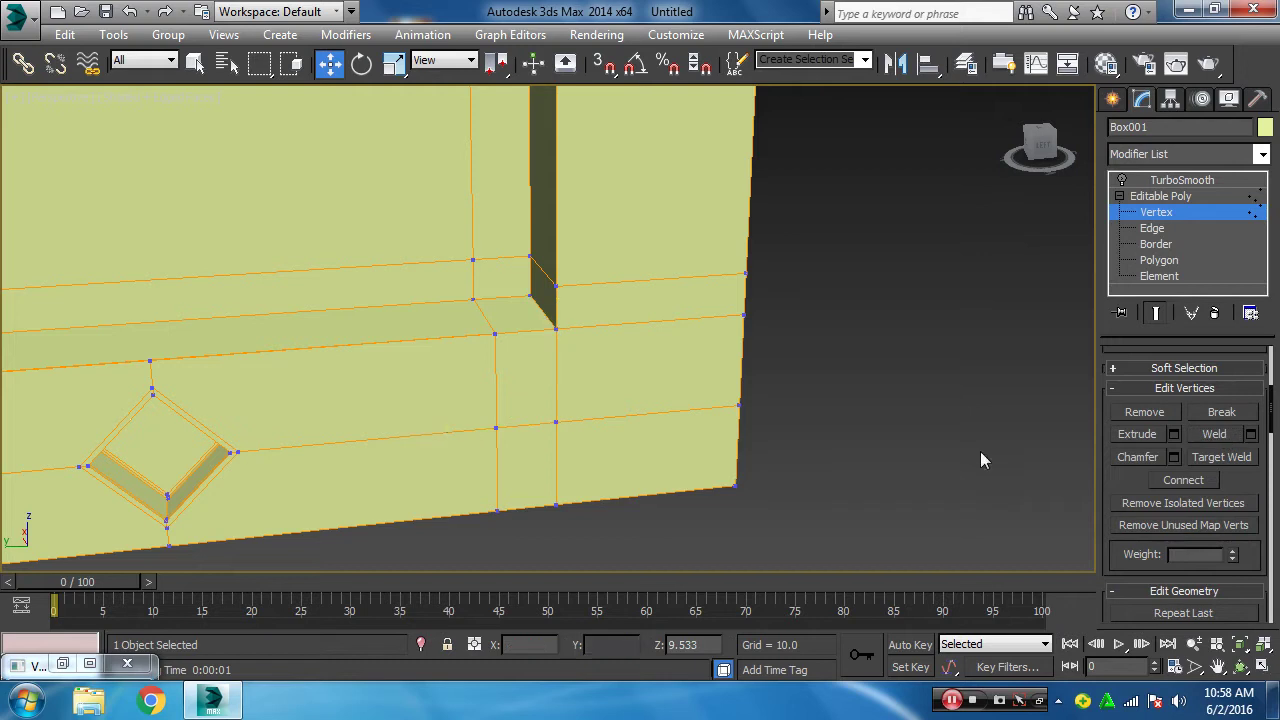
left_click(1155, 214)
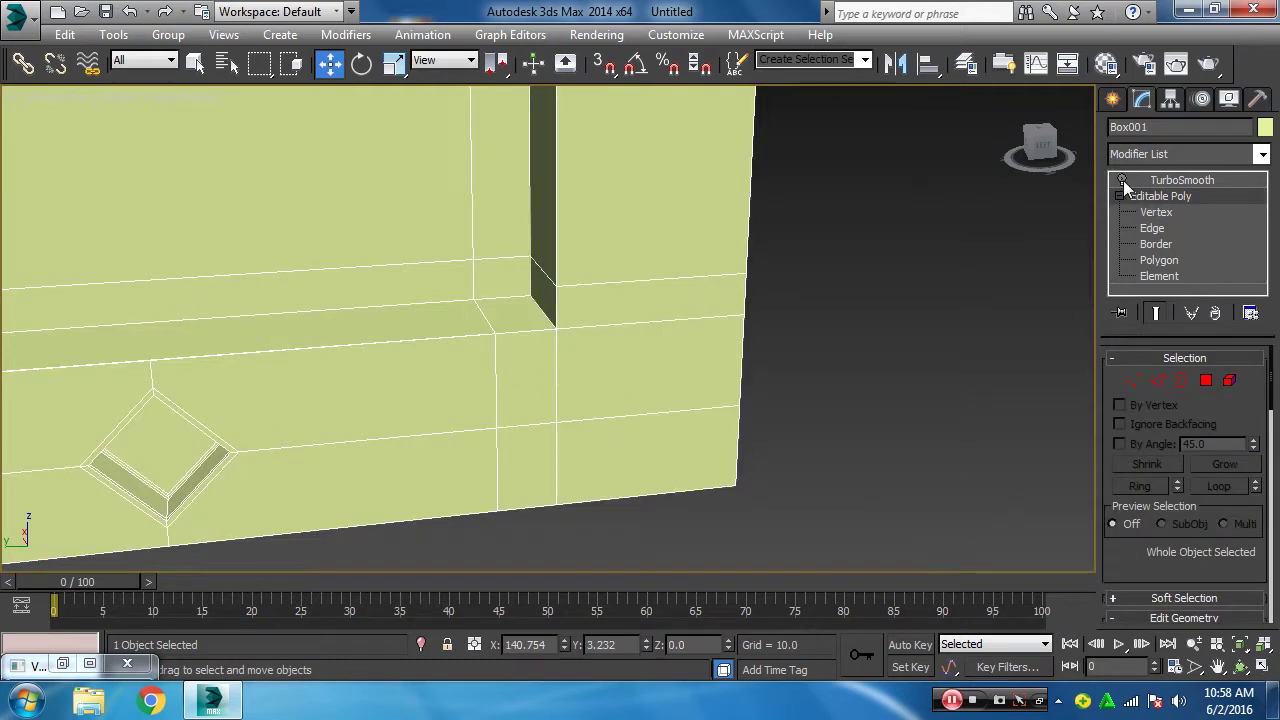
- Toggle the smoothing preview, re-enter Vertex mode, and select and shift a vertex below the slot corner
left_click(1121, 180)
left_click(1121, 180)
left_click(1133, 380)
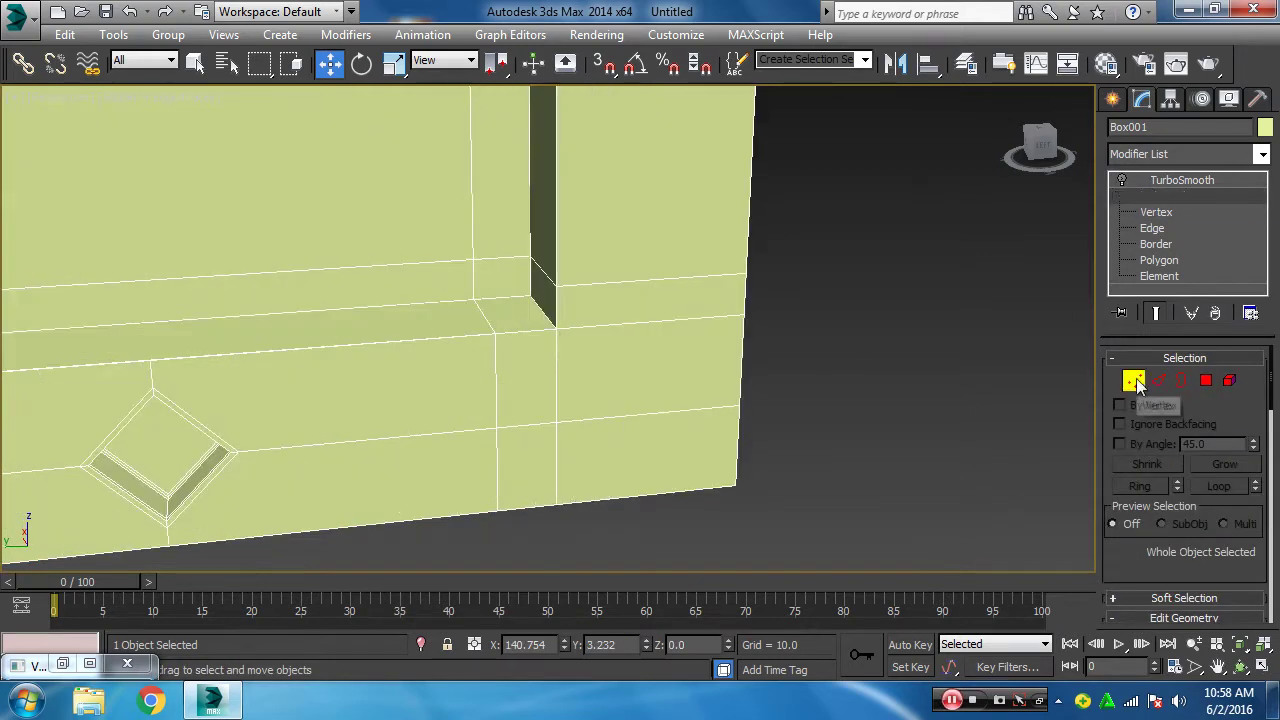
left_click_drag(555, 330, 499, 357)
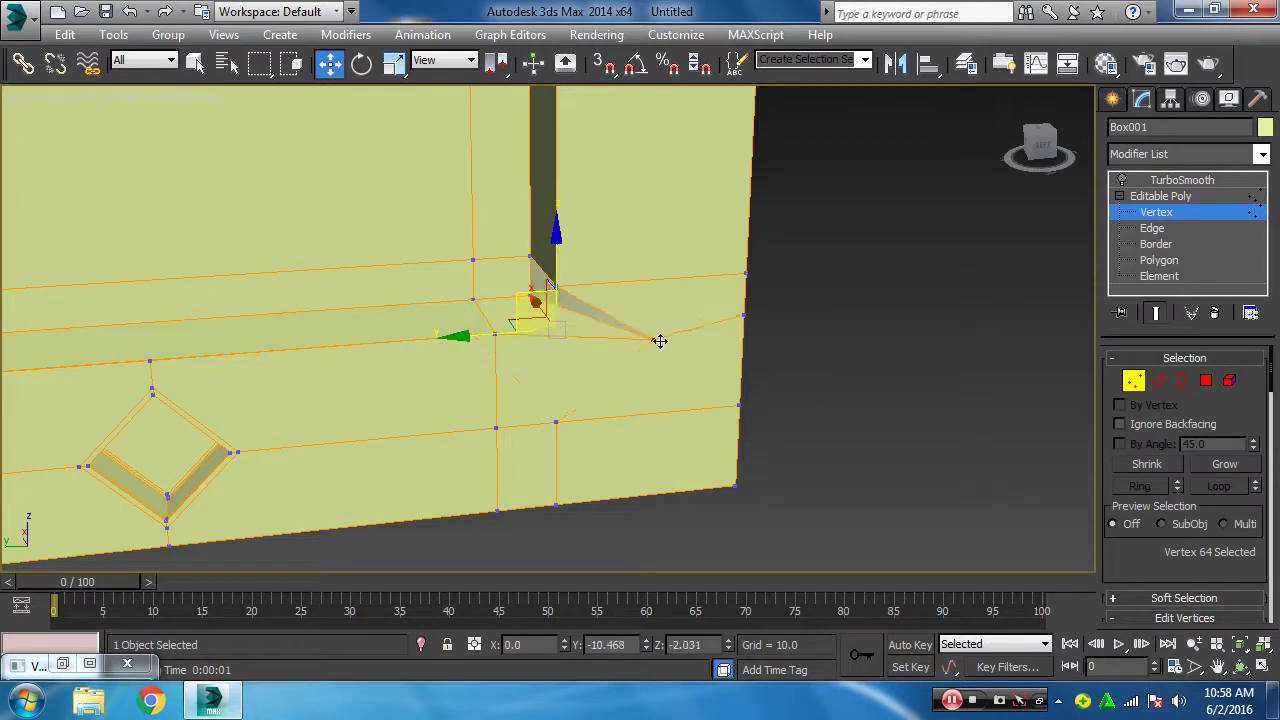
left_click(555, 395)
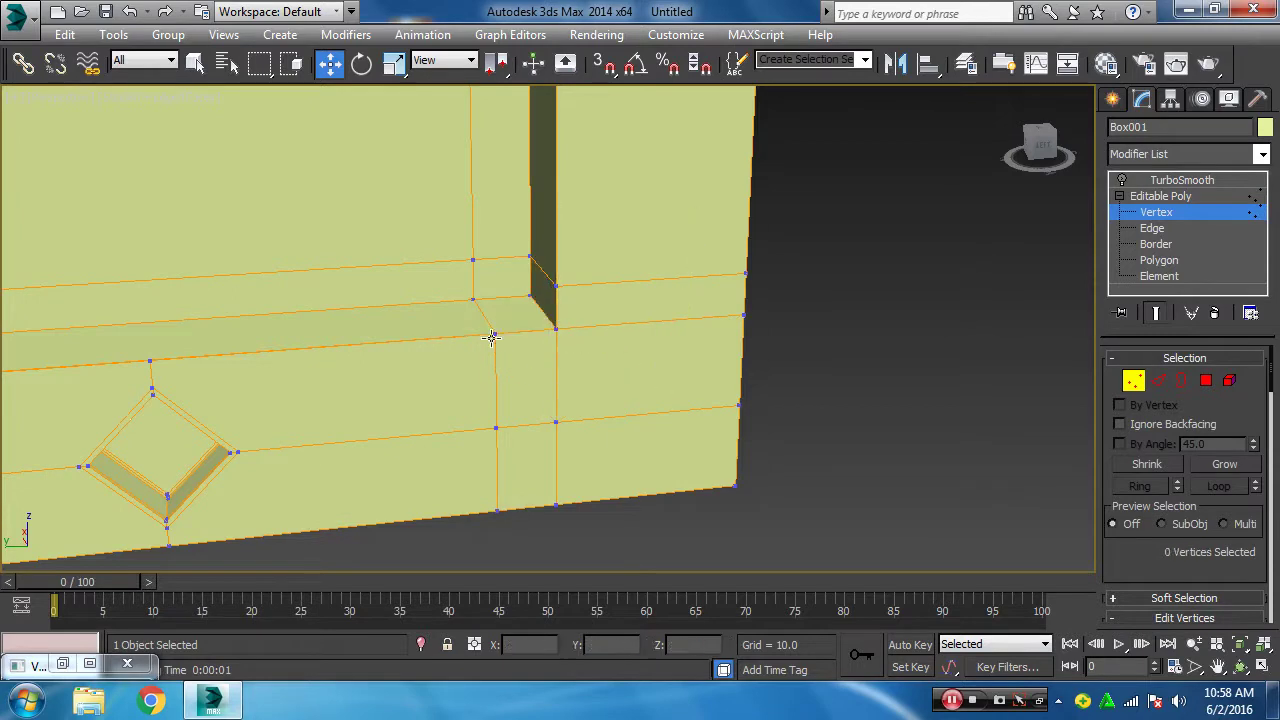
left_click(473, 299)
mouse_move(420, 337)
left_mouse_down()
mouse_move(397, 347)
mouse_move(449, 337)
mouse_move(497, 393)
left_mouse_up()
- Select the stacked vertical-edge and bottom-edge vertices and weld the four into two
left_click(431, 337)
left_click_drag(487, 541, 480, 480, "ctrl")
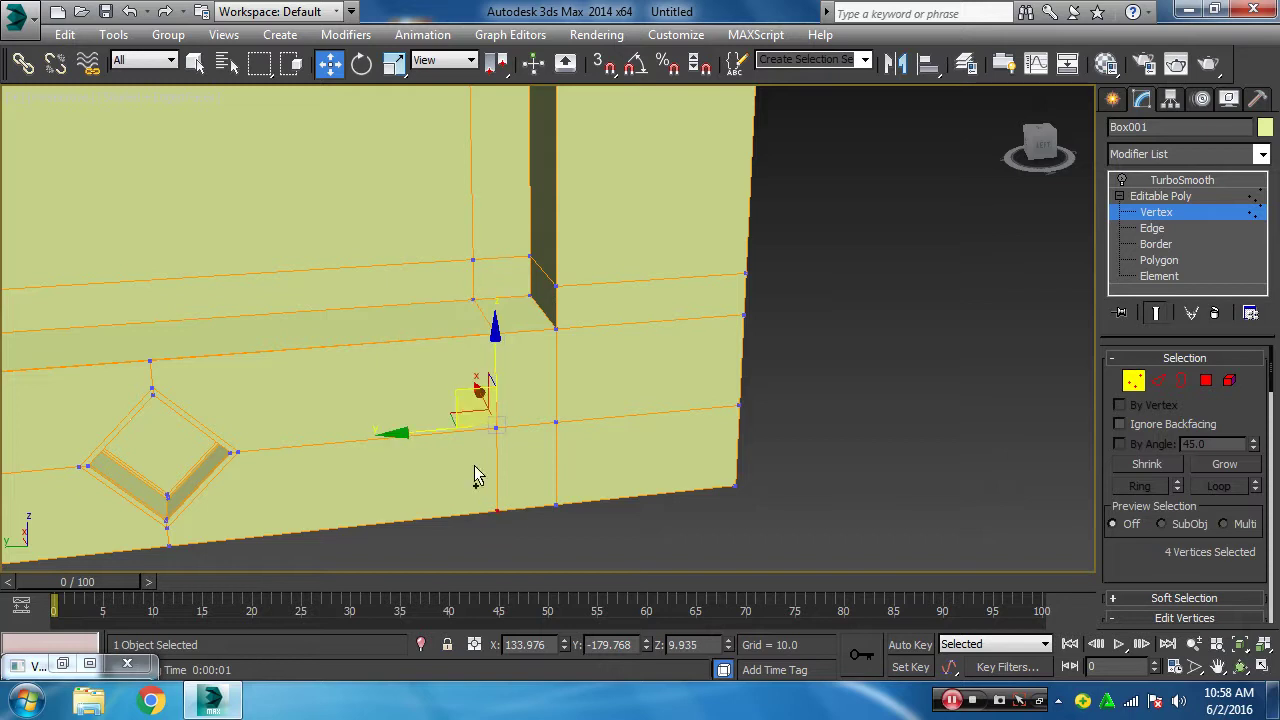
scroll(1215, 531, "down", 1)
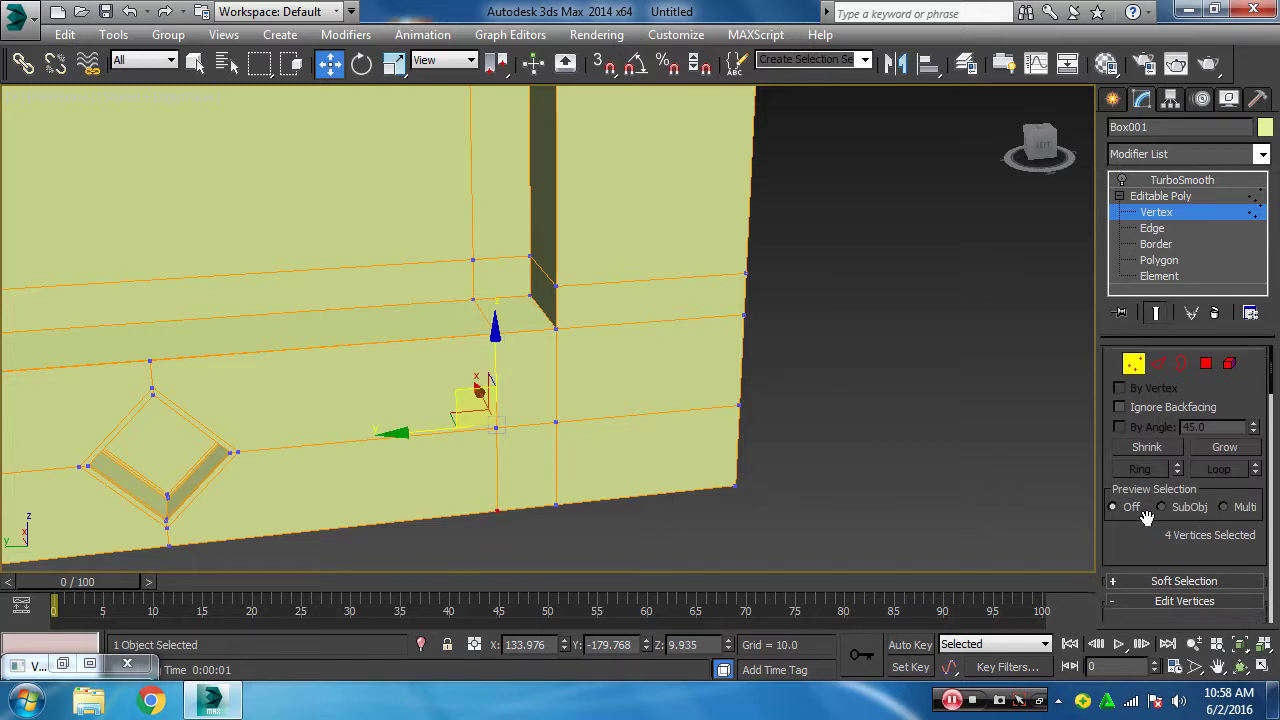
scroll(1215, 531, "down", 4)
left_click(1214, 553)
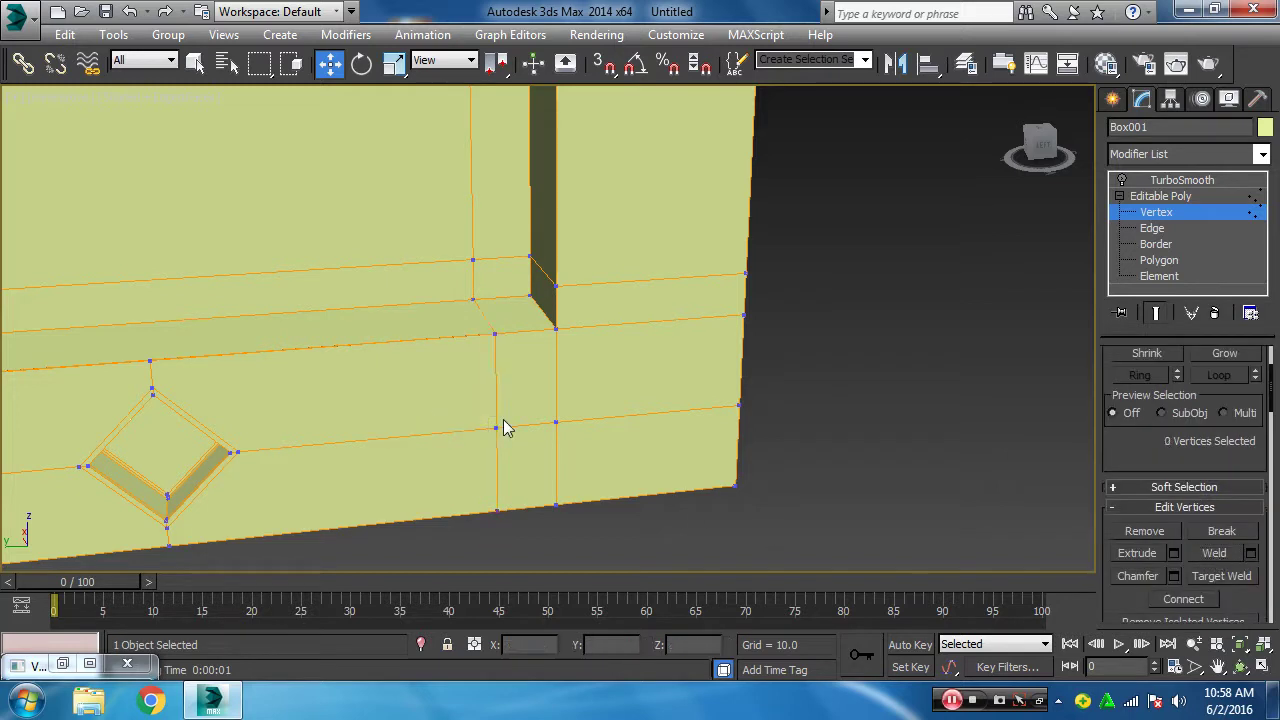
- Deselect, then toggle TurboSmooth on and off to check the smoothed panel
left_click(497, 428)
left_click(1214, 553)
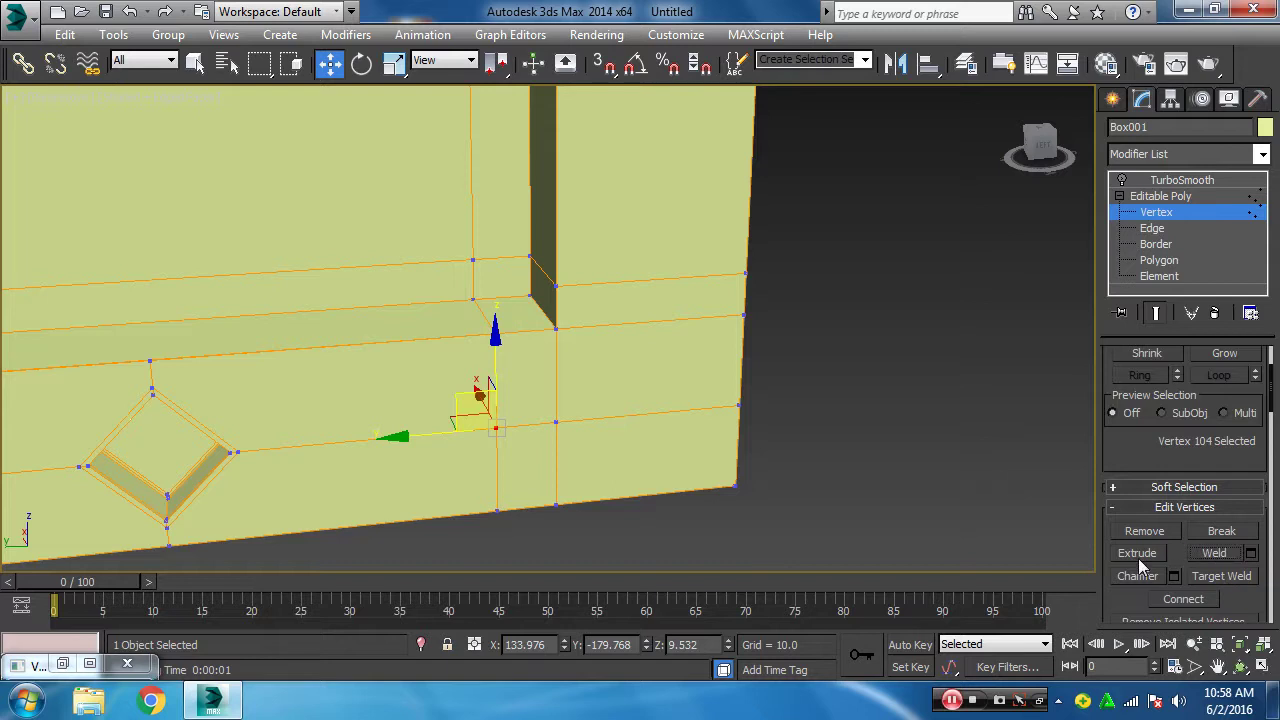
left_click(1121, 181)
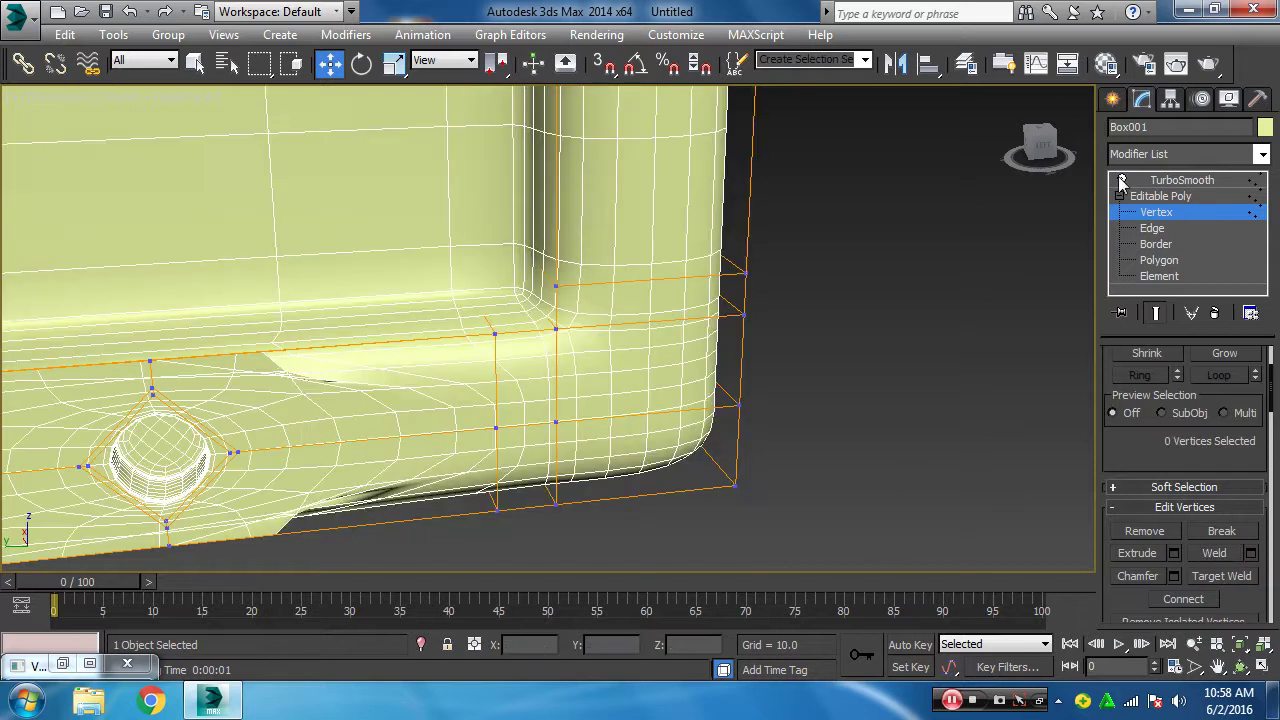
left_click(1121, 181)
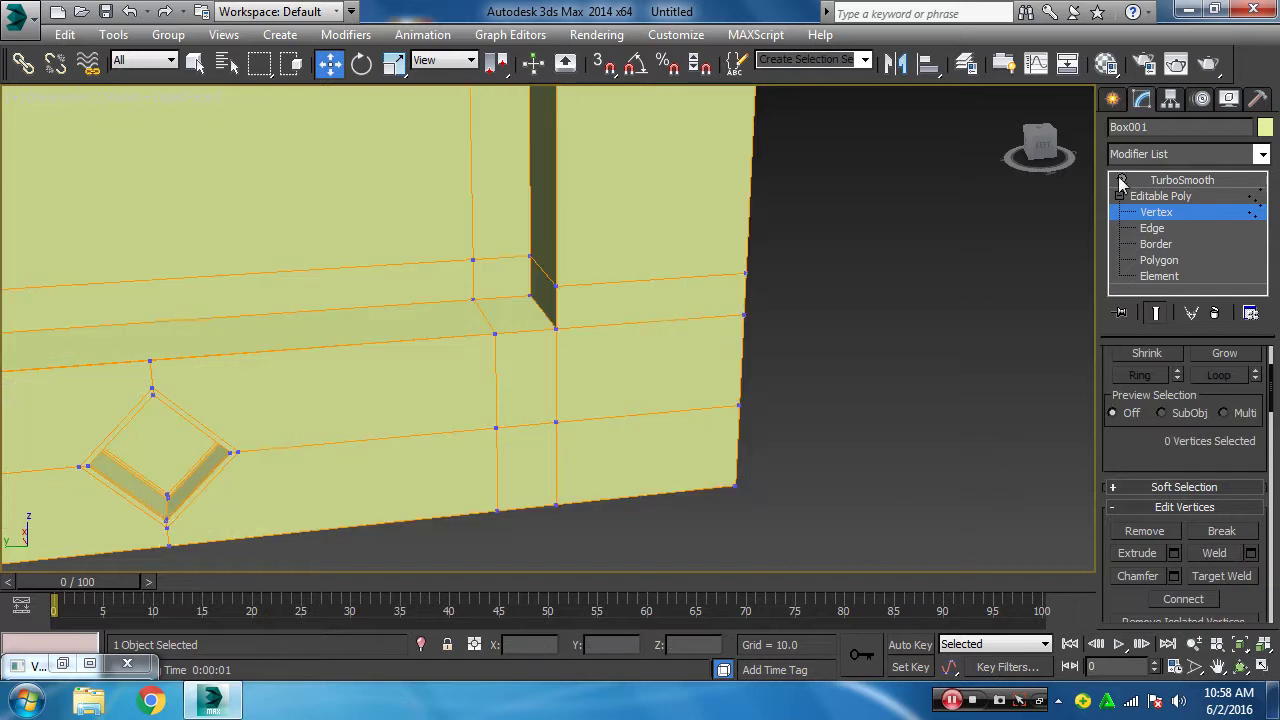
- Pan and orbit to frame the diamond inset's top corner, and scroll the command panel to Edit Geometry
left_click(152, 364)
middle_click_drag(278, 461, 545, 502)
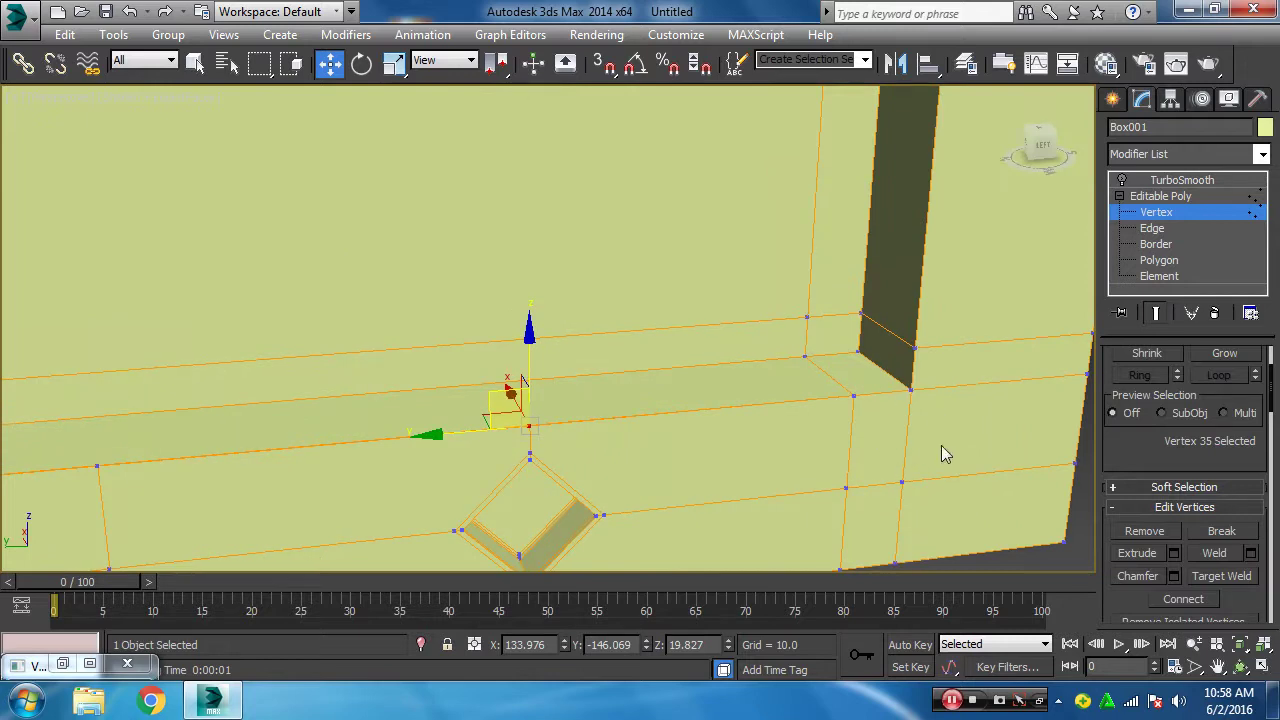
left_click(1013, 552)
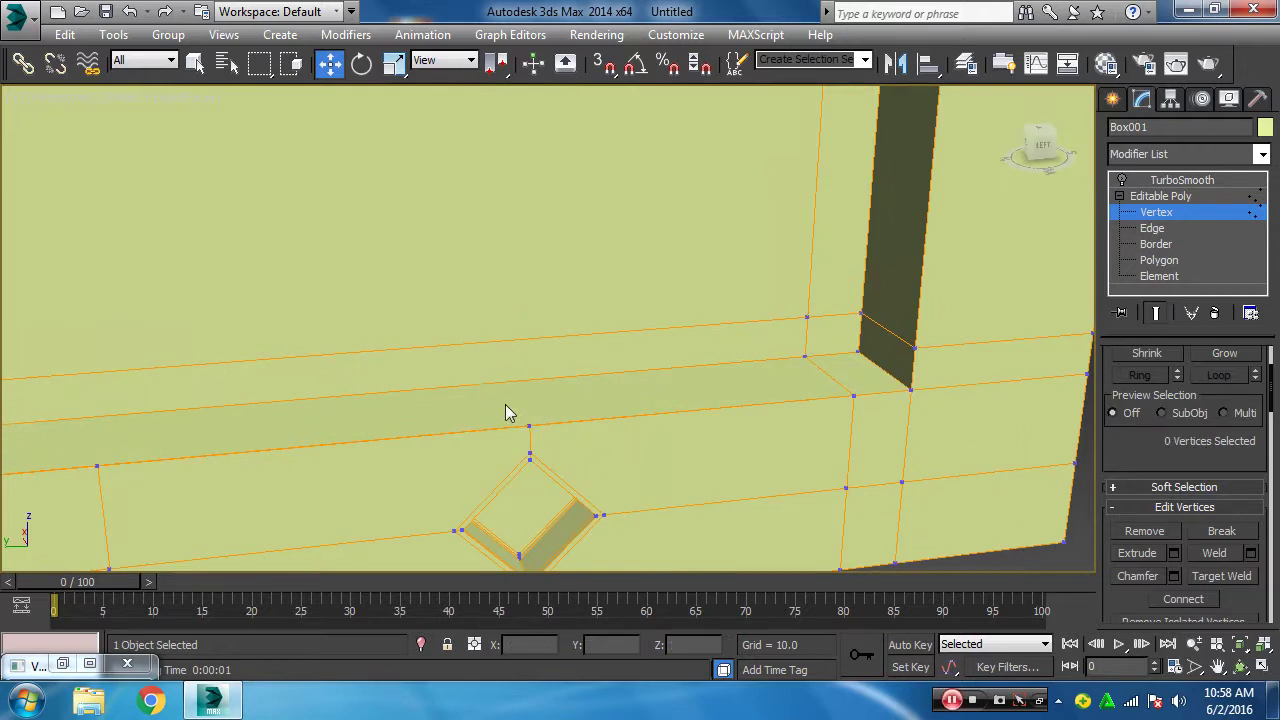
middle_click_drag(510, 410, 534, 443, "alt")
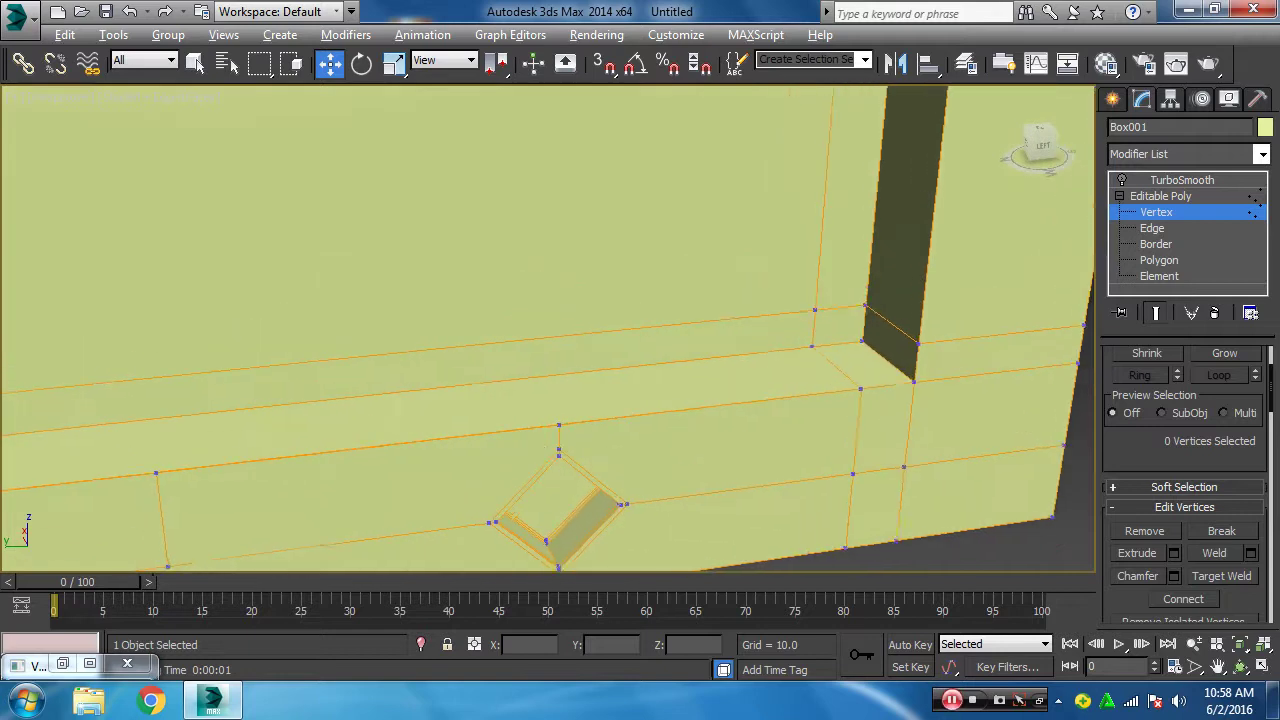
scroll(534, 443, "up", 4)
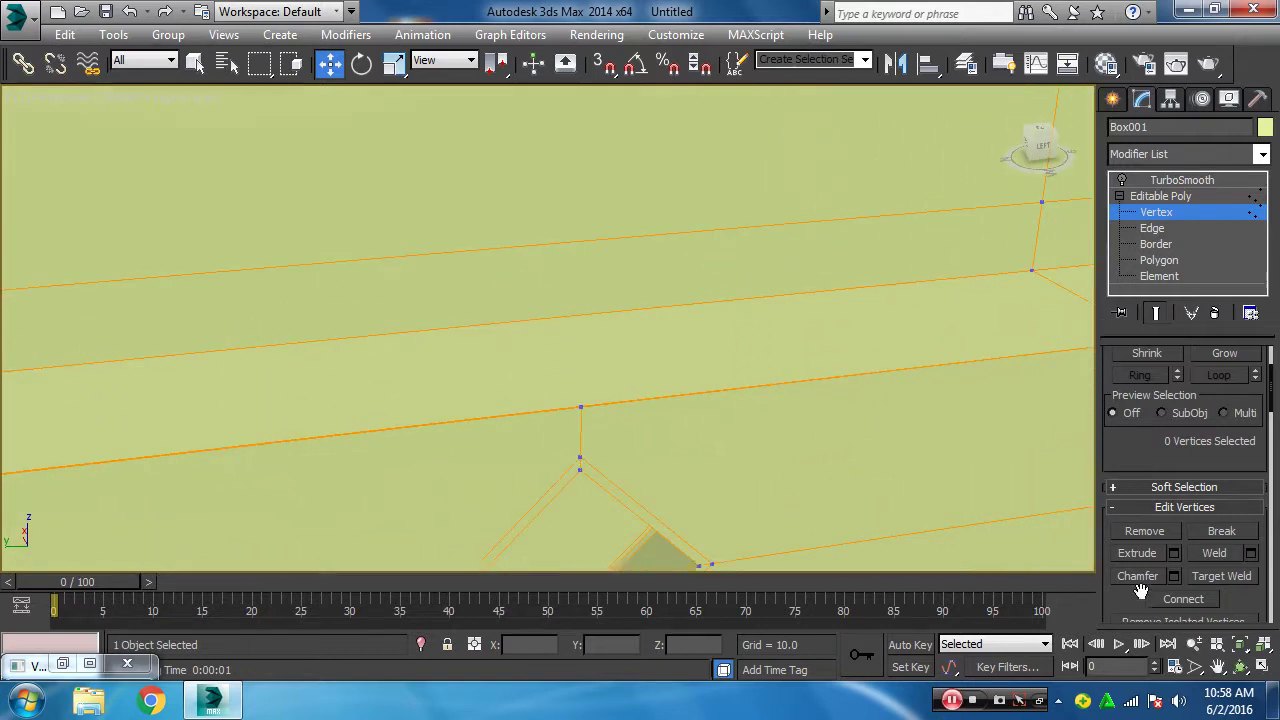
scroll(1138, 521, "down", 2)
scroll(1210, 495, "down", 2)
scroll(1238, 553, "down", 2)
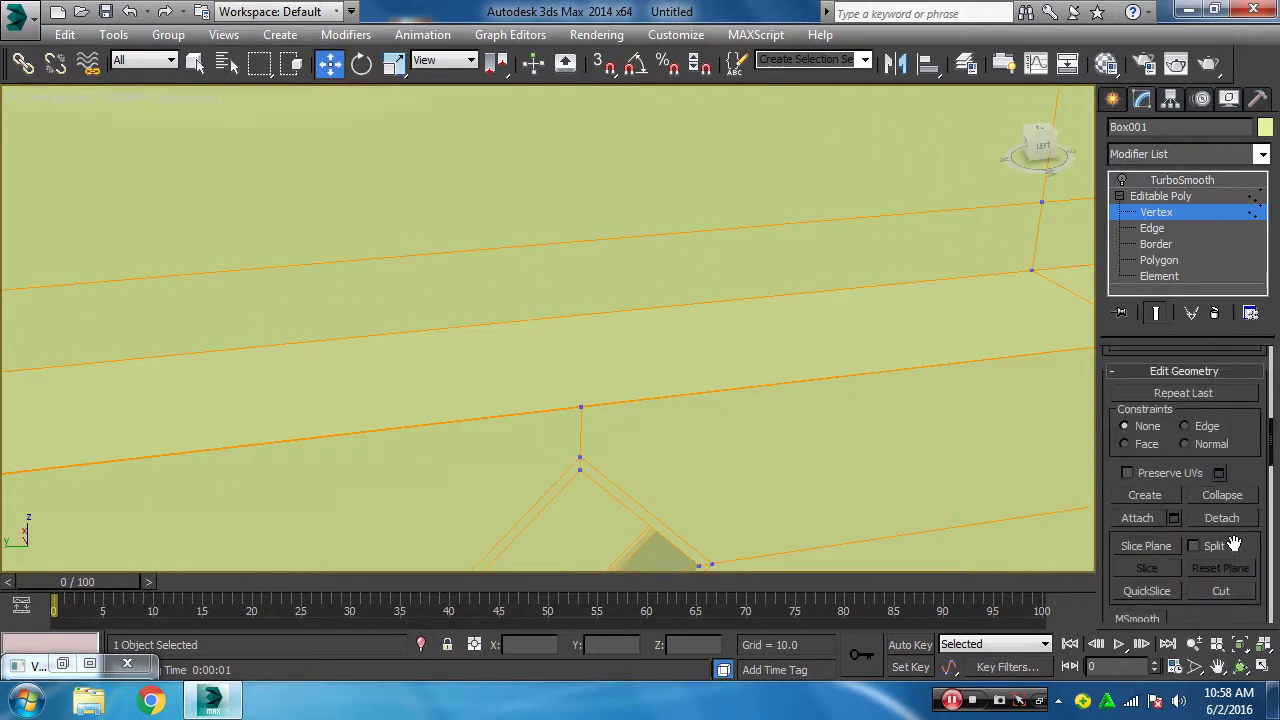
scroll(1235, 550, "down", 1)
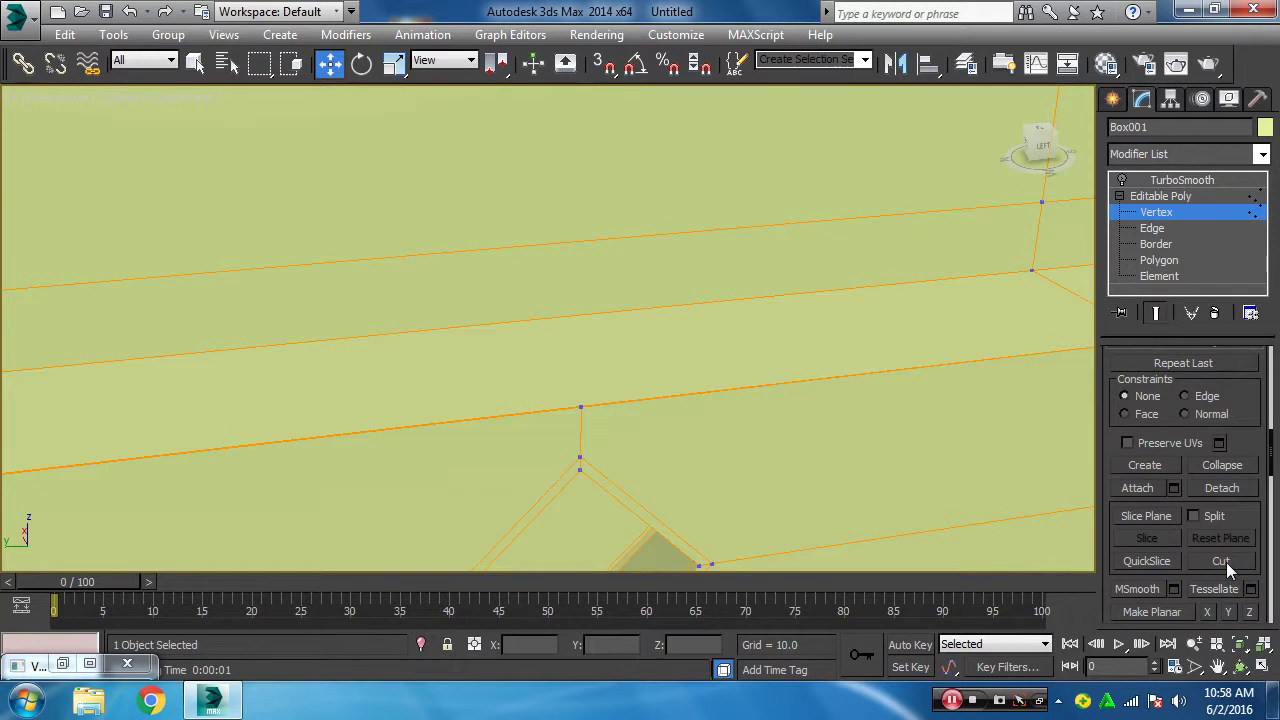
- Try a first cut above the diamond's top corner, then reframe the view on the ledge and diamond
left_click(1222, 561)
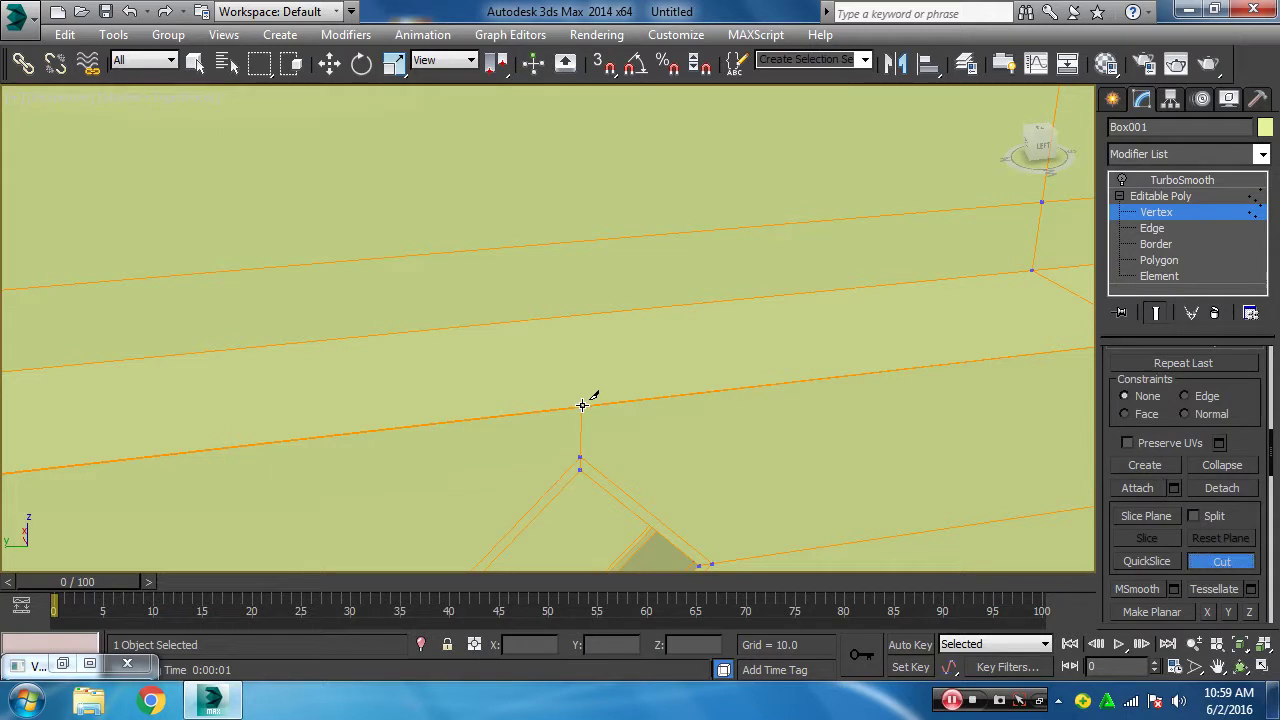
left_click(582, 405)
key("w")
scroll(617, 455, "down", 2)
scroll(612, 455, "down", 2)
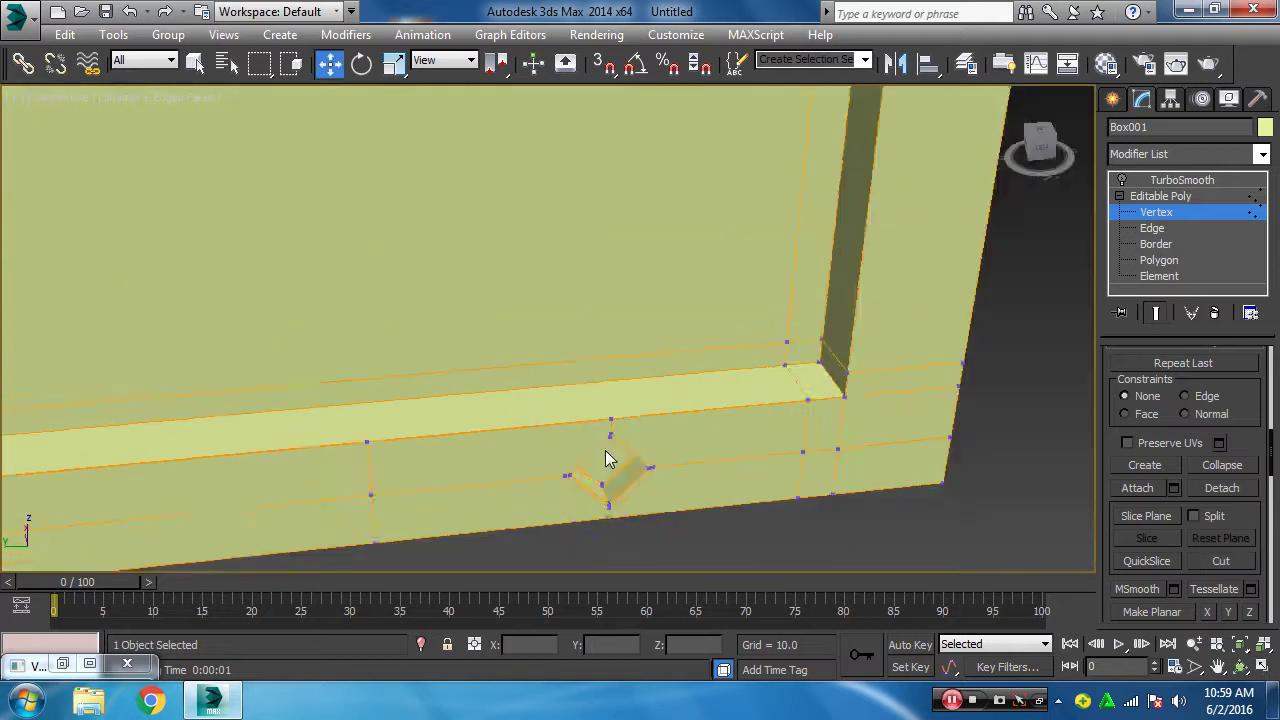
scroll(615, 470, "down", 2)
scroll(600, 420, "up", 2)
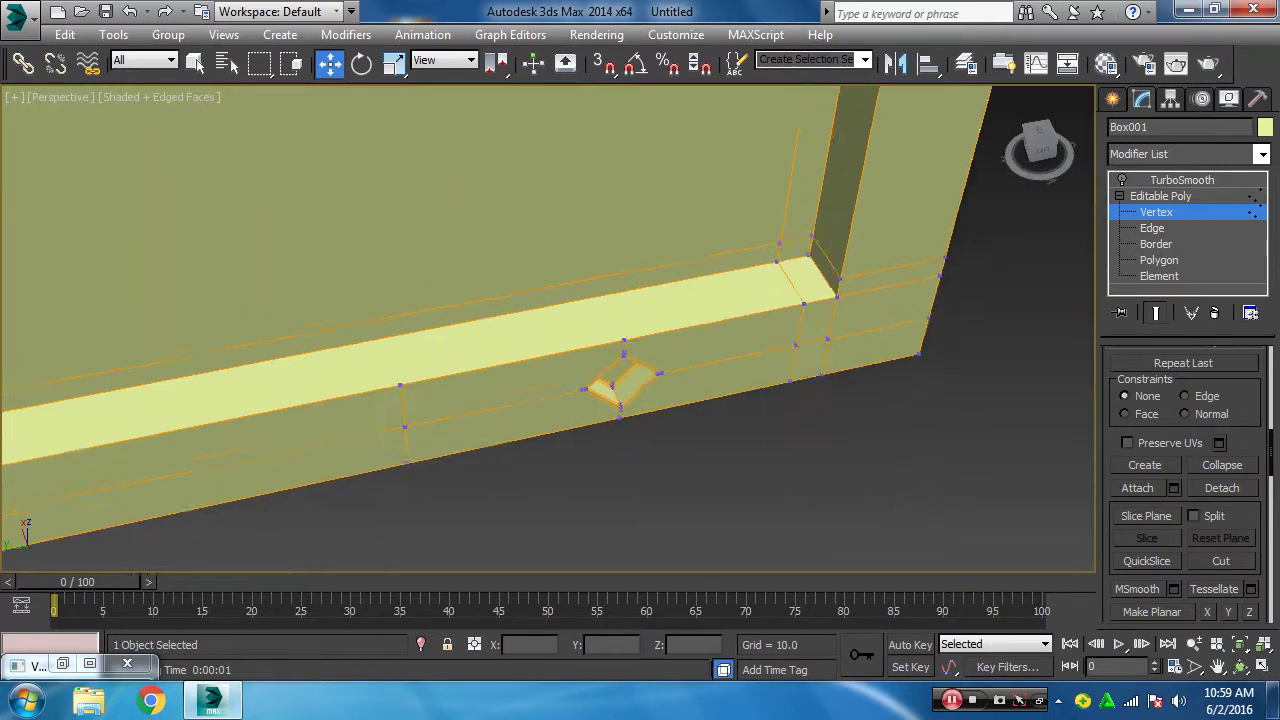
middle_click_drag(618, 466, 739, 398, "alt")
- Cut an edge from the vertex above the diamond down across the upper ledge
left_click(1222, 562)
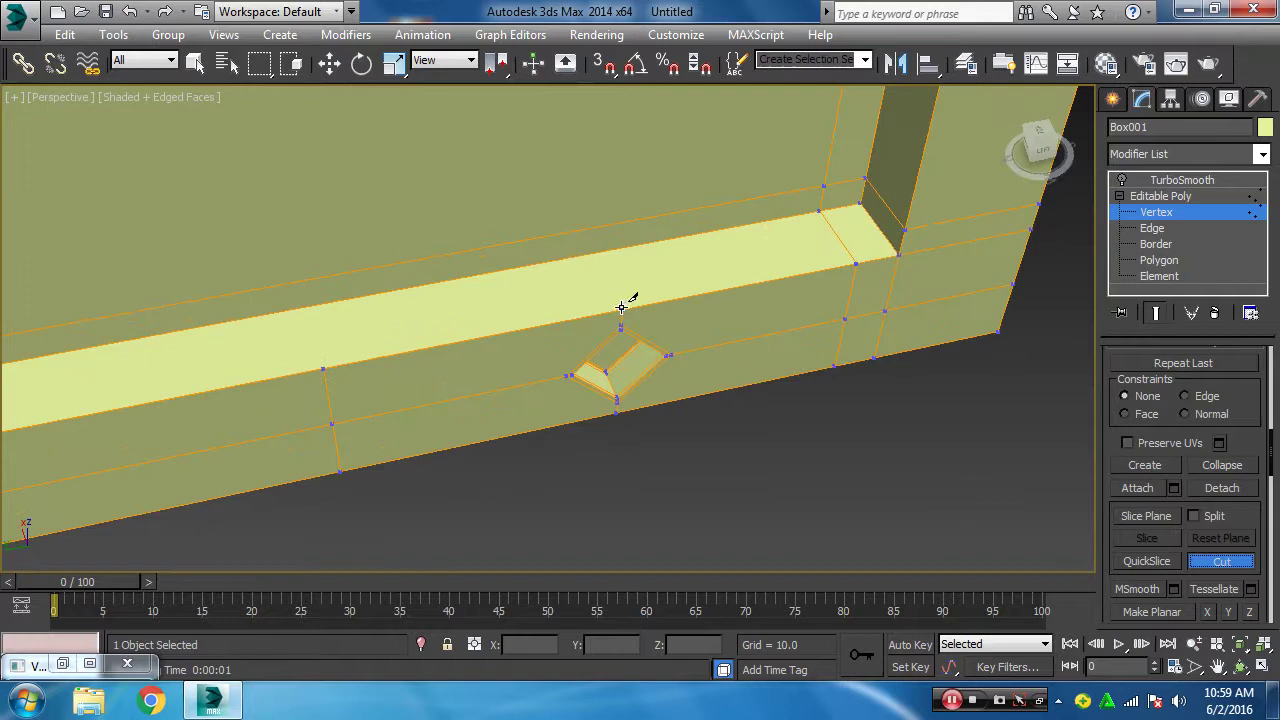
left_click(620, 310)
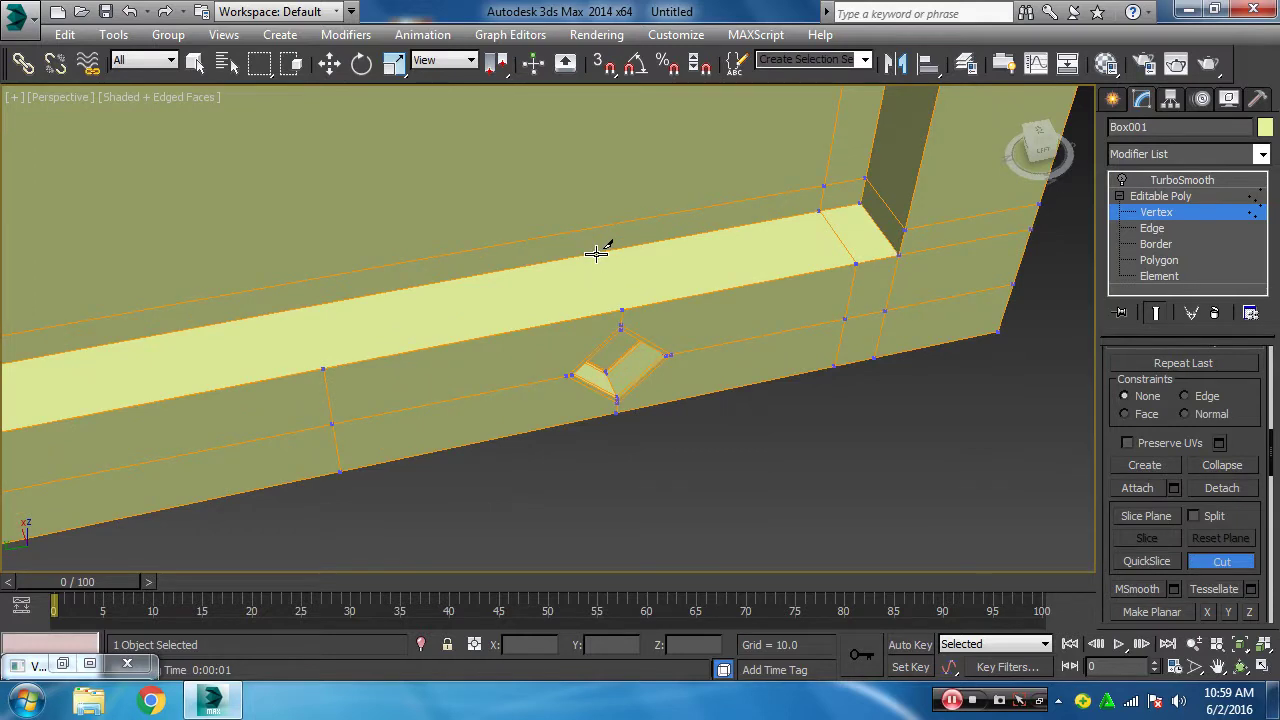
middle_click_drag(700, 362, 707, 354, "alt")
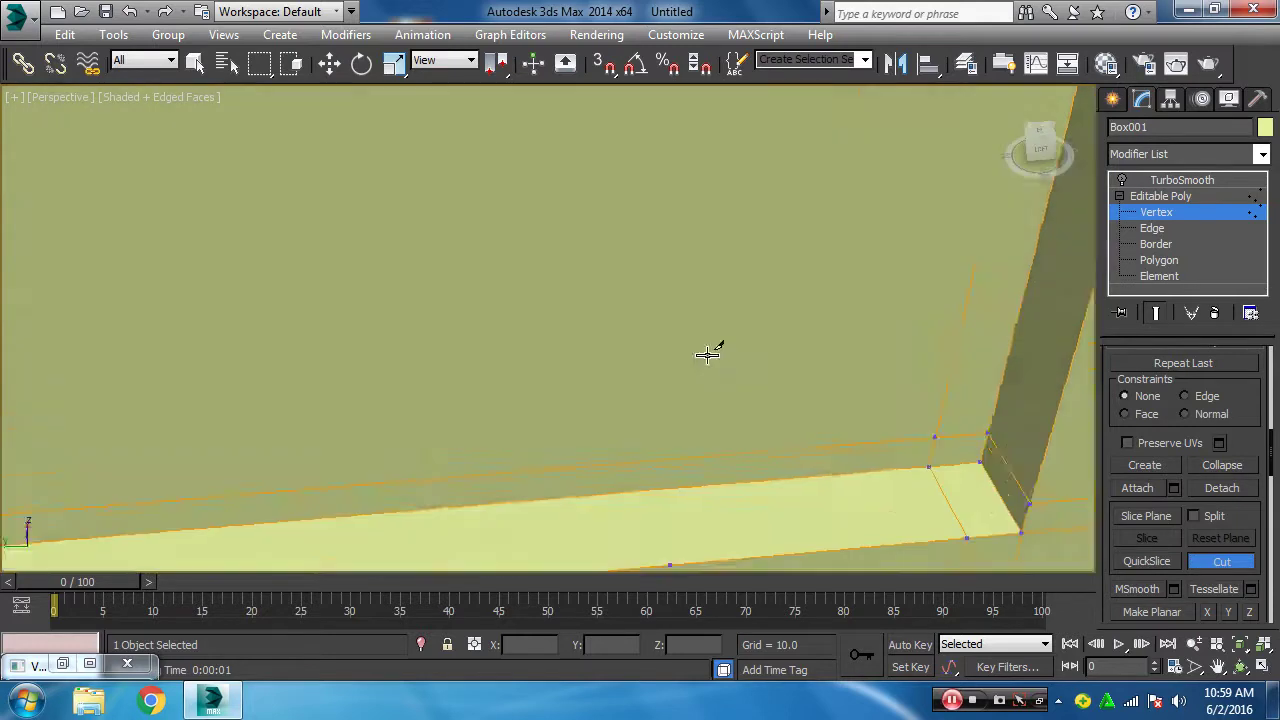
scroll(694, 243, "down", 5)
scroll(694, 243, "down", 2)
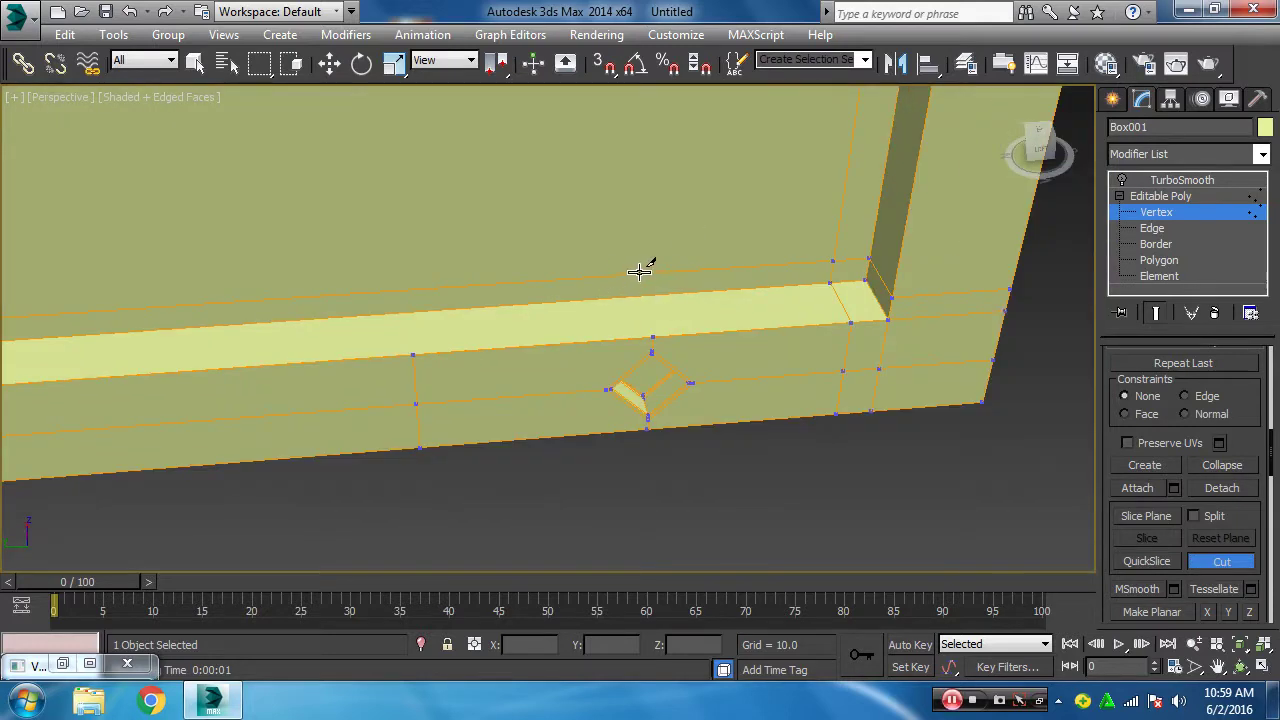
left_click(637, 272)
left_click(639, 296)
right_click(706, 453)
- Cut a vertical edge from the diamond's bottom corner down across the lower ledge face
scroll(646, 366, "up", 5)
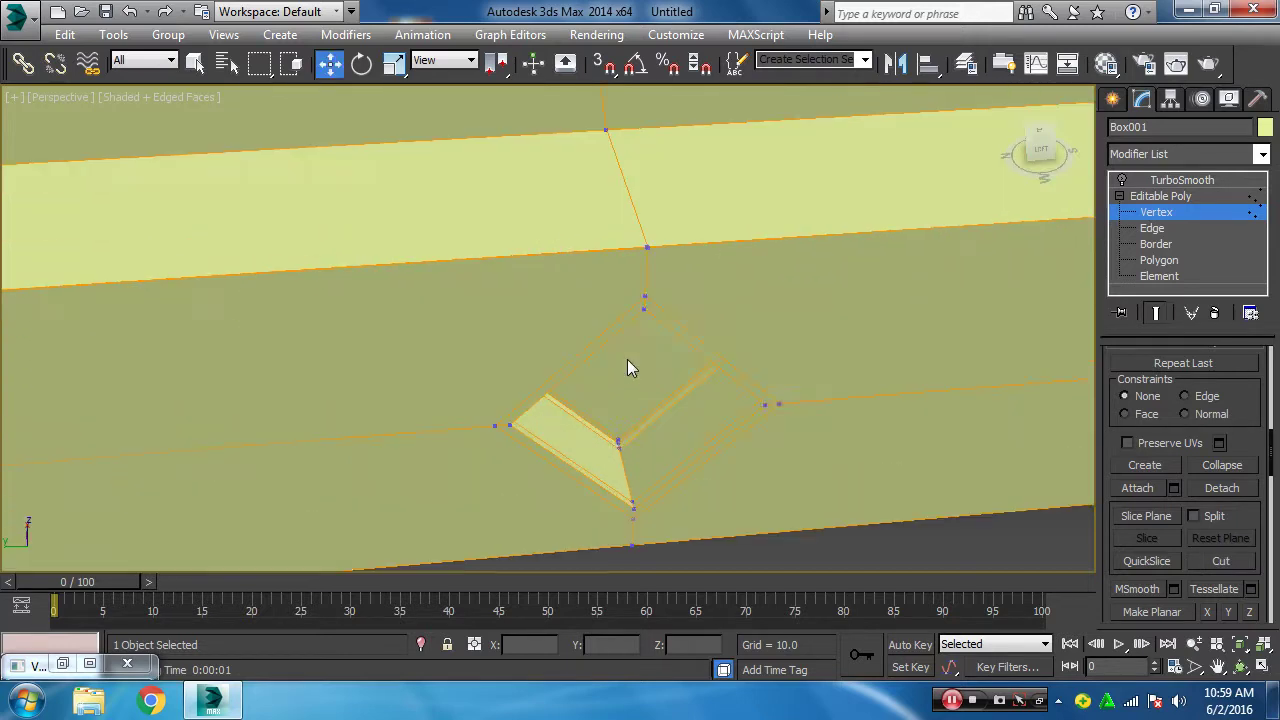
mouse_move(634, 357)
middle_mouse_down("alt")
mouse_move(682, 432)
mouse_move(675, 384)
mouse_move(640, 329)
mouse_move(643, 286)
mouse_move(641, 375)
mouse_move(668, 358)
middle_mouse_up("alt")
scroll(676, 386, "down", 3)
scroll(676, 386, "down", 3)
scroll(710, 426, "down", 2)
scroll(642, 290, "up", 3)
left_click(1221, 561)
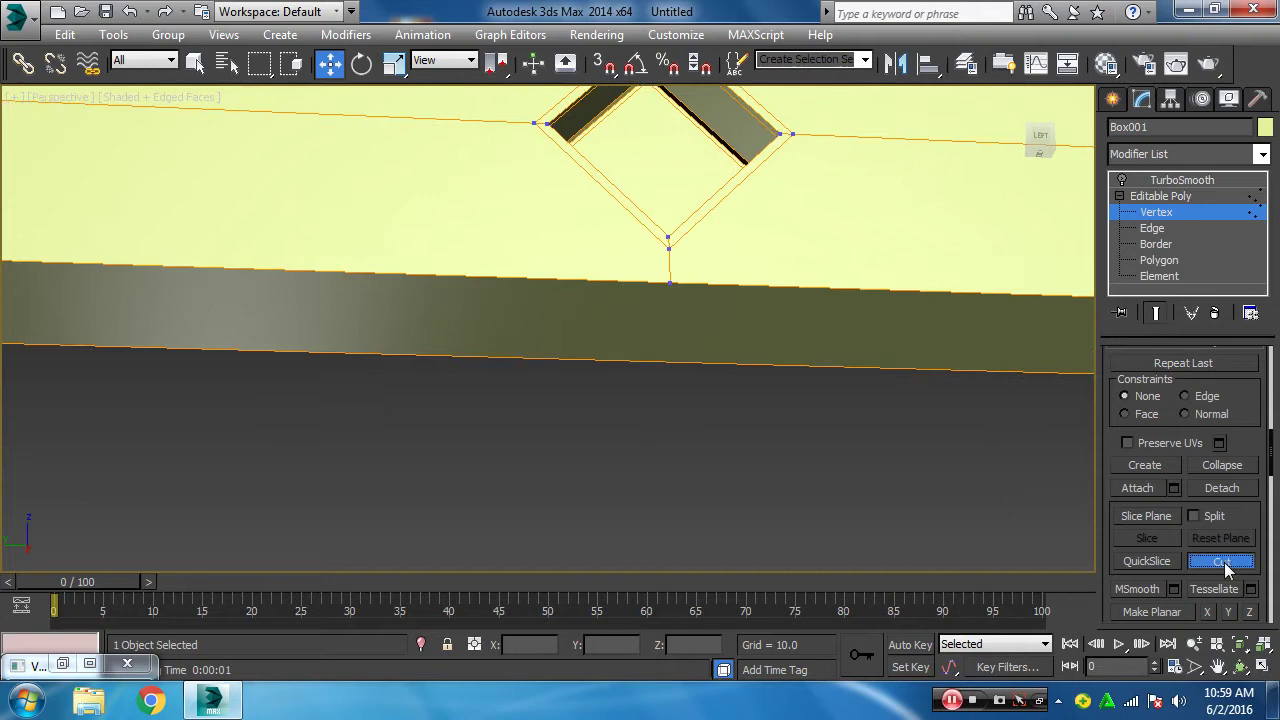
left_click(668, 363)
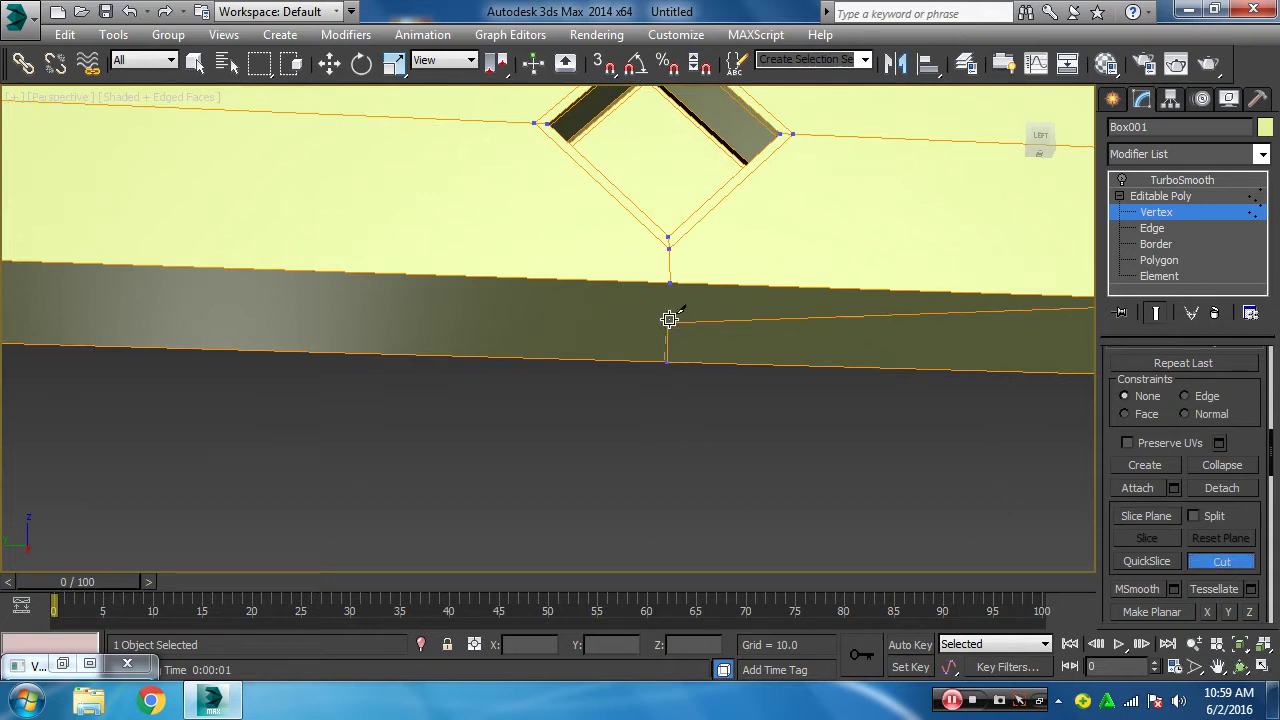
left_click(670, 283)
right_click(670, 305)
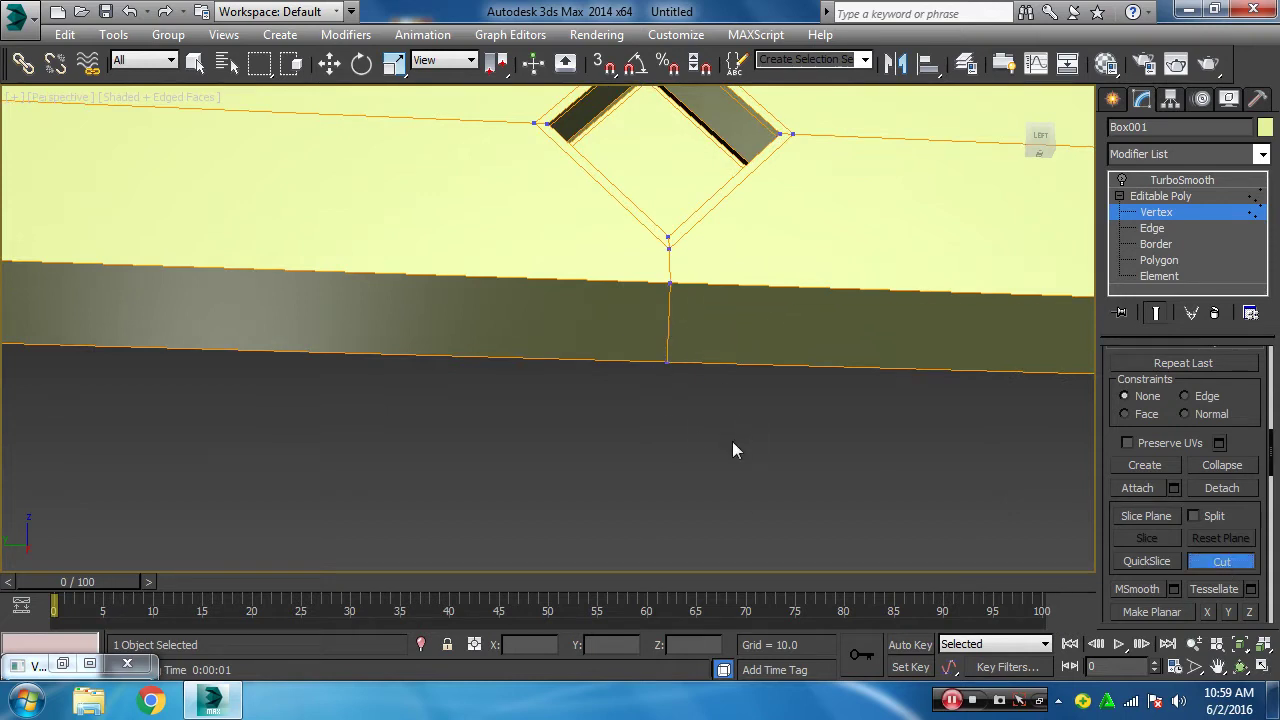
mouse_move(717, 340)
middle_mouse_down("alt")
mouse_move(674, 429)
mouse_move(641, 251)
middle_mouse_up("alt")
left_click(1222, 572)
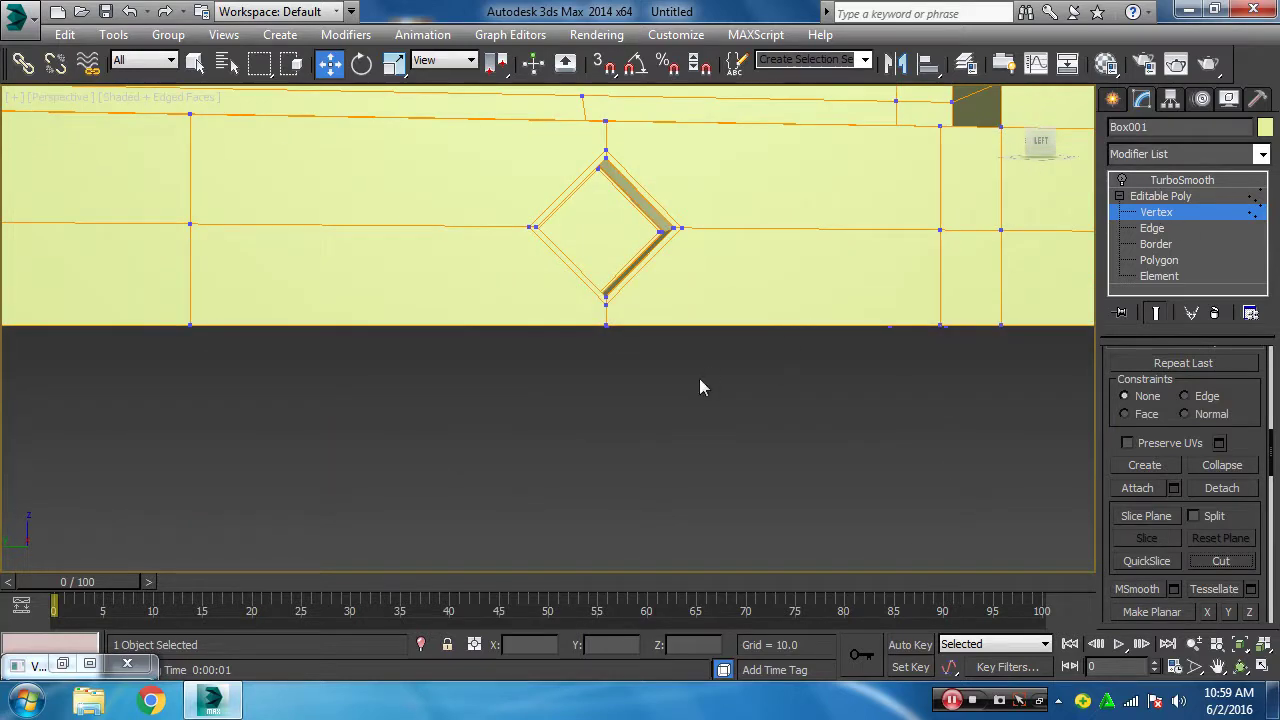
- Inspect the wall vertices and reposition the vertex on the ledge edge
middle_click_drag(700, 380, 716, 427)
middle_click_drag(701, 320, 666, 349, "alt")
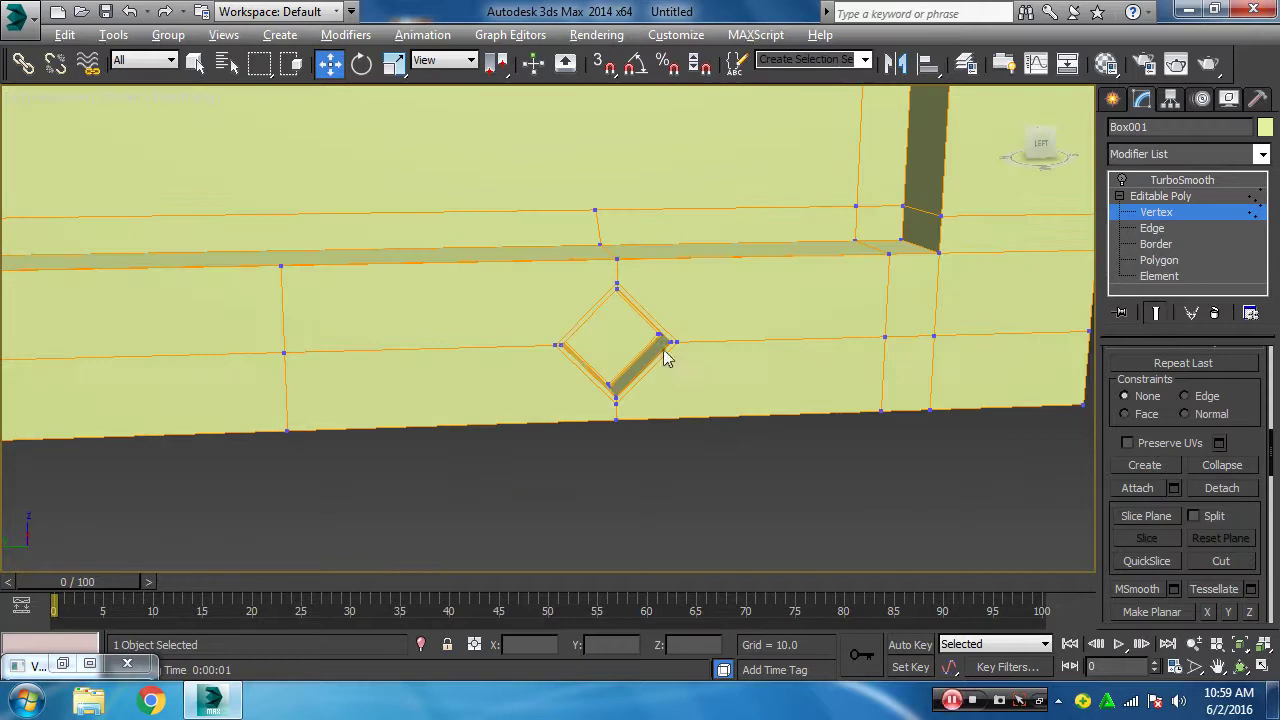
scroll(655, 295, "up", 3)
scroll(657, 250, "up", 2)
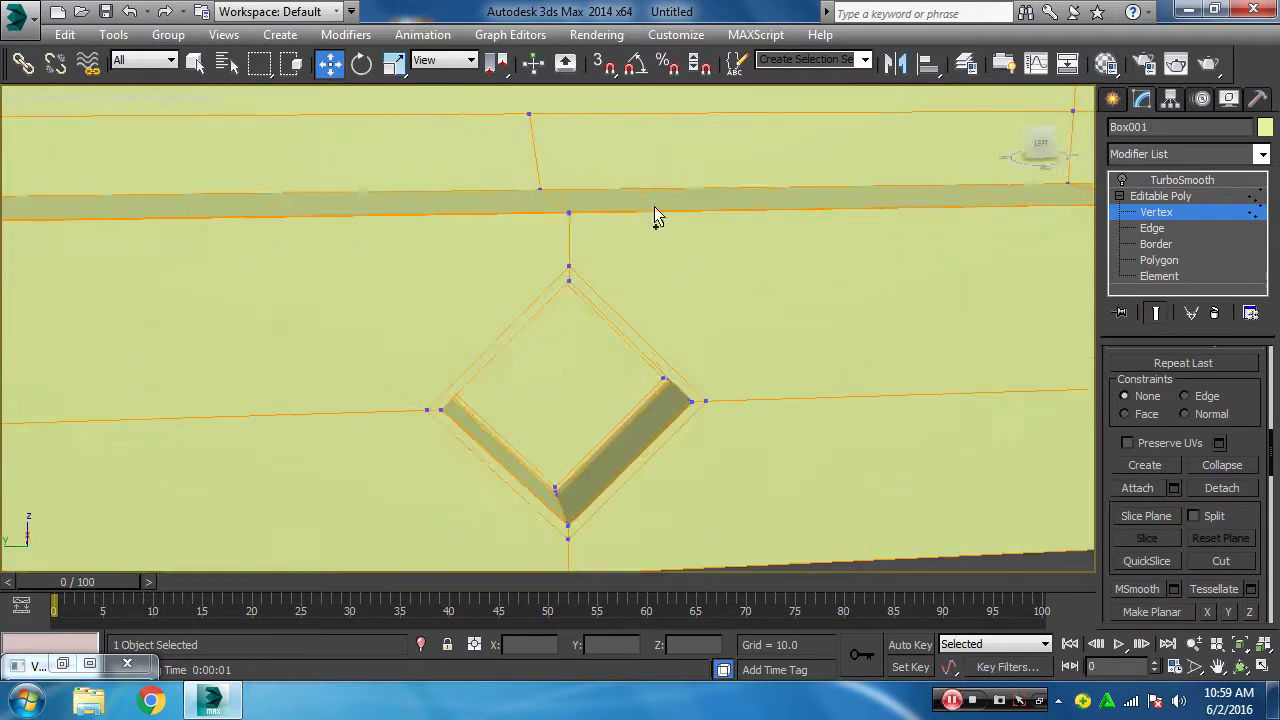
left_click(540, 189)
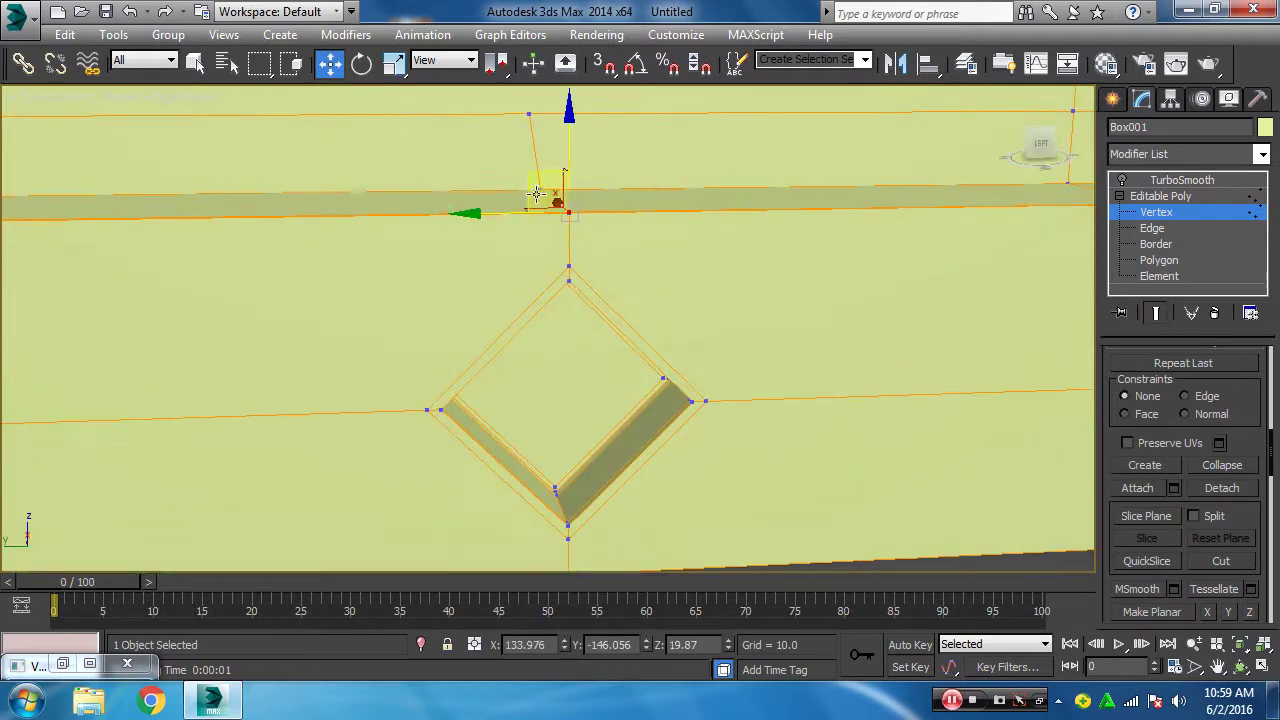
mouse_move(557, 190)
middle_mouse_down("alt")
mouse_move(549, 306)
mouse_move(647, 497)
middle_mouse_up("alt")
left_click(669, 502)
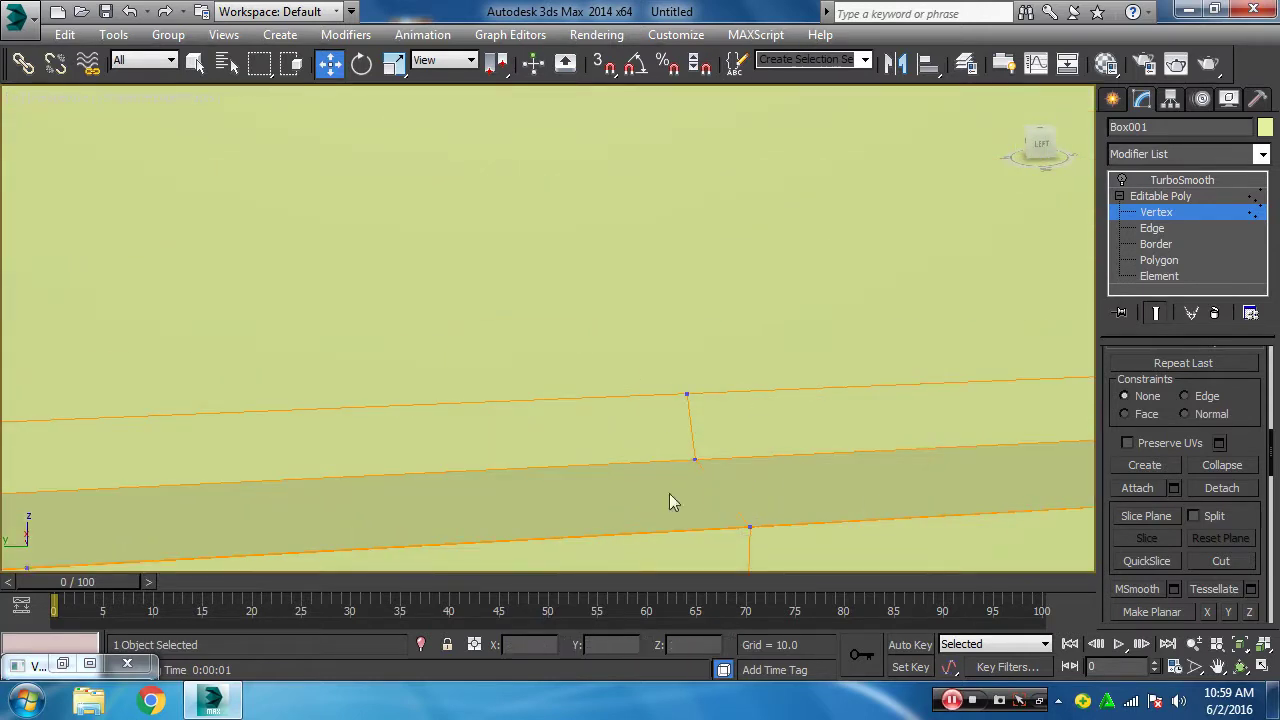
left_click(697, 460)
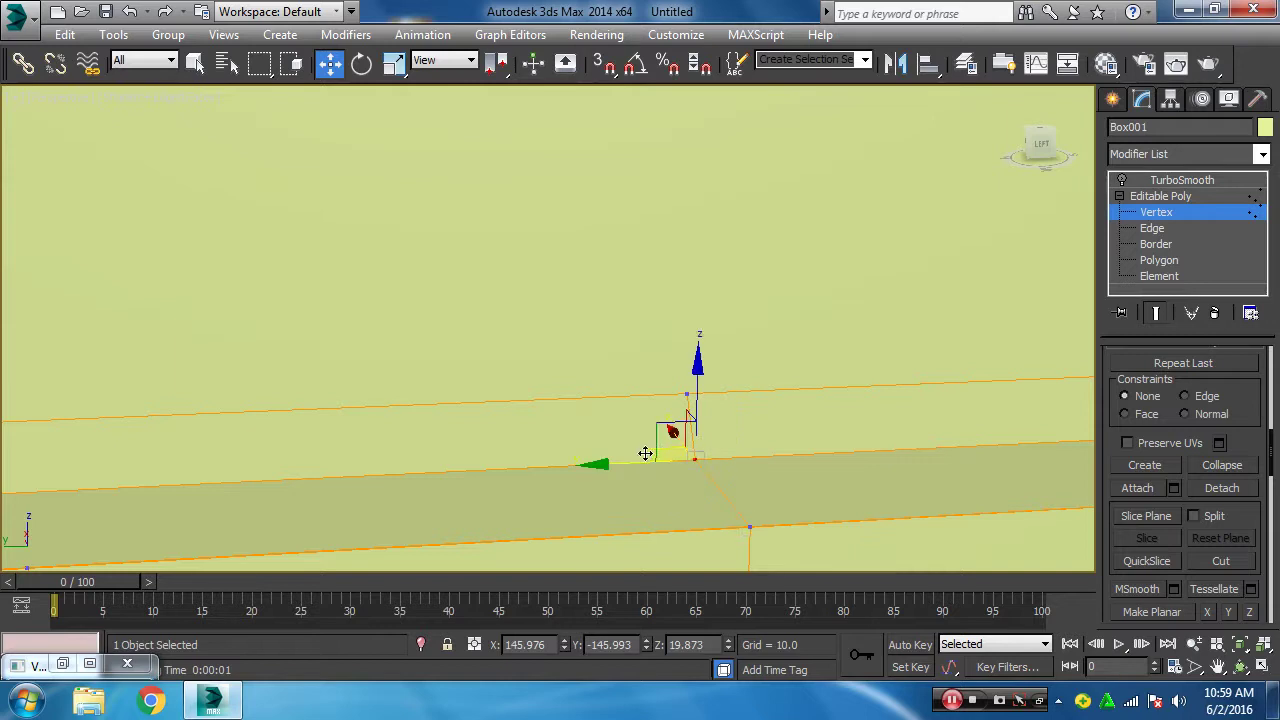
mouse_move(691, 408)
left_mouse_down()
mouse_move(692, 316)
mouse_move(680, 429)
mouse_move(709, 450)
left_mouse_up()
- Slide the lower ledge vertex sideways along X, then undo that move
left_click(749, 527)
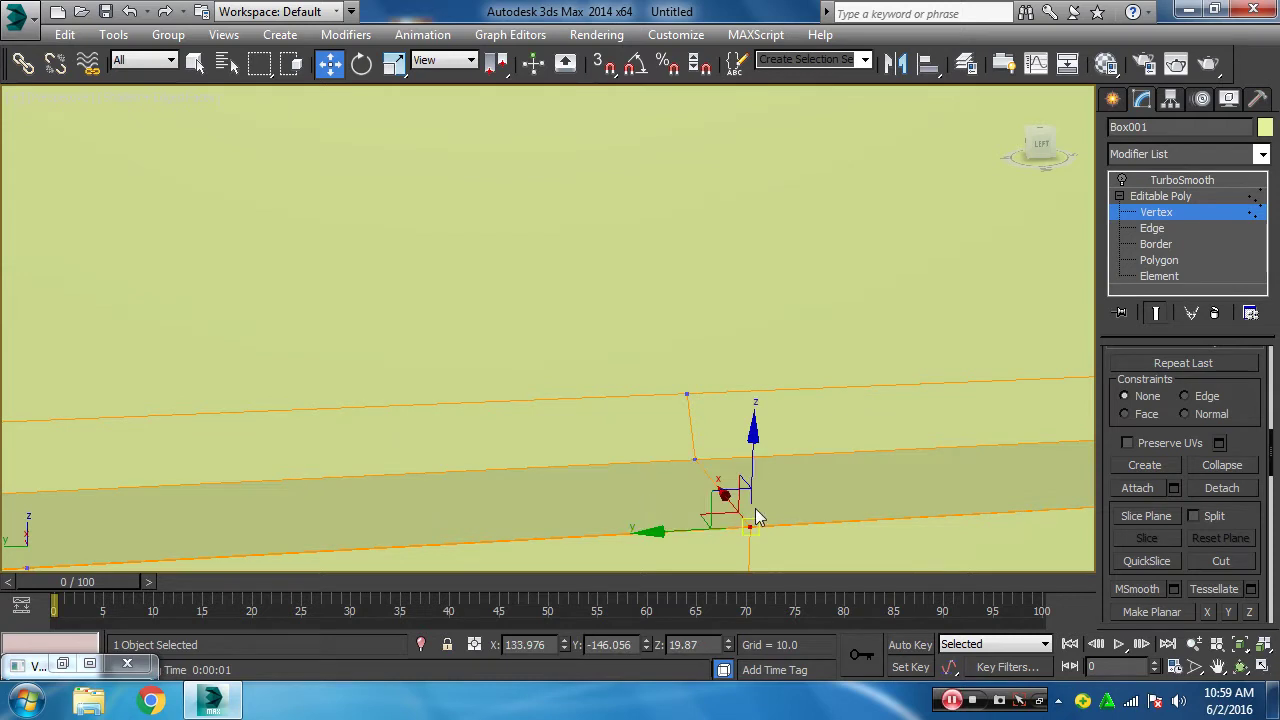
middle_click_drag(705, 502, 740, 530)
key("super")
left_click(622, 8)
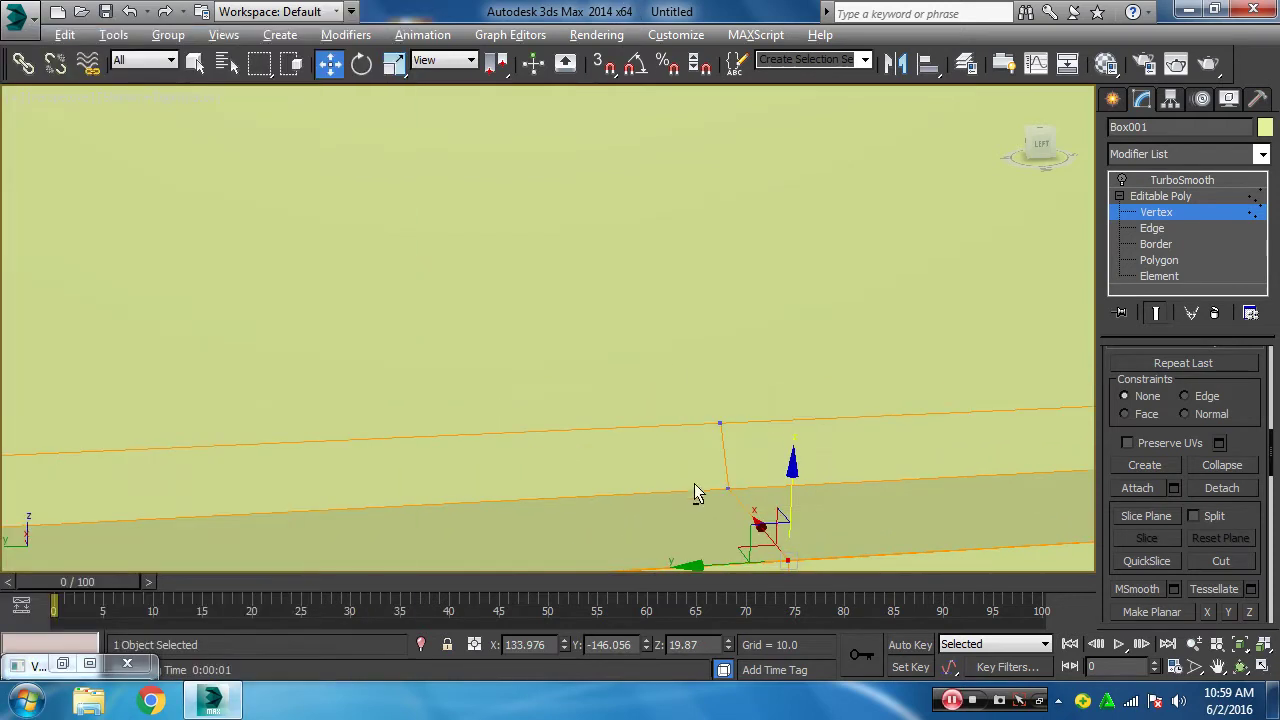
mouse_move(694, 483)
middle_mouse_down()
mouse_move(587, 299)
mouse_move(695, 474)
middle_mouse_up()
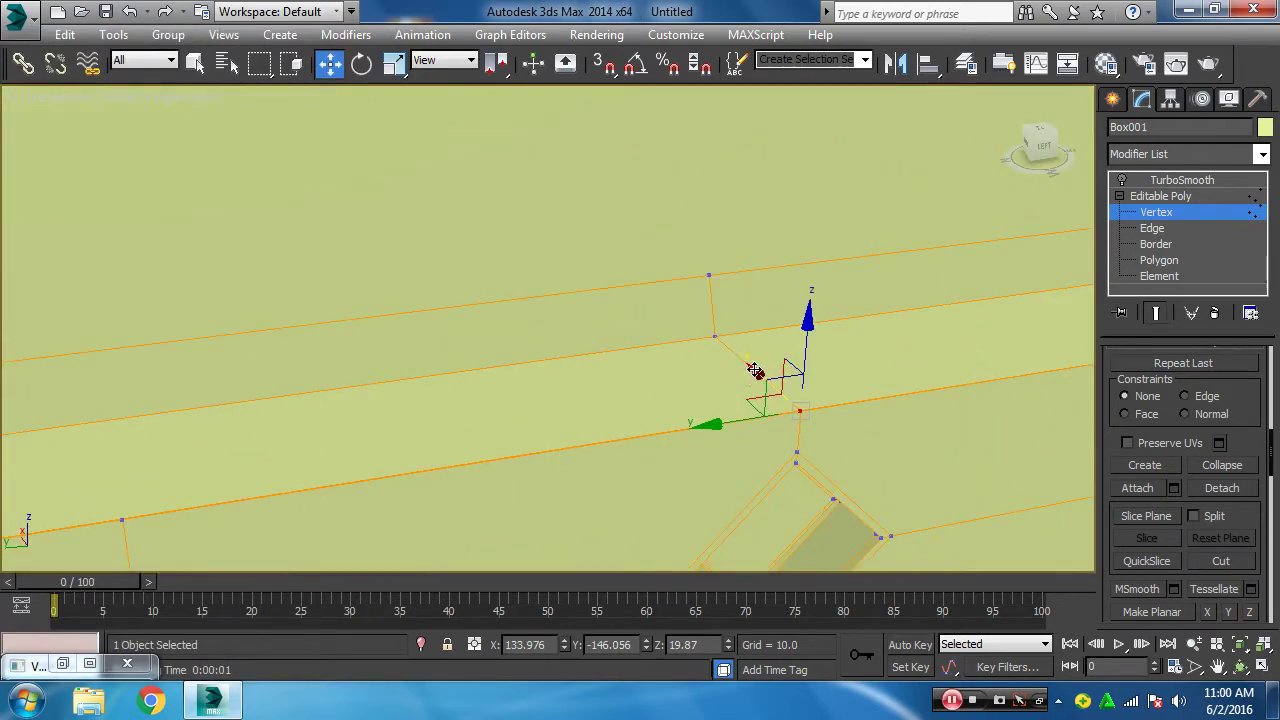
left_click_drag(757, 366, 735, 366)
mouse_move(735, 366)
middle_mouse_down()
mouse_move(791, 490)
mouse_move(729, 337)
mouse_move(690, 585)
middle_mouse_up()
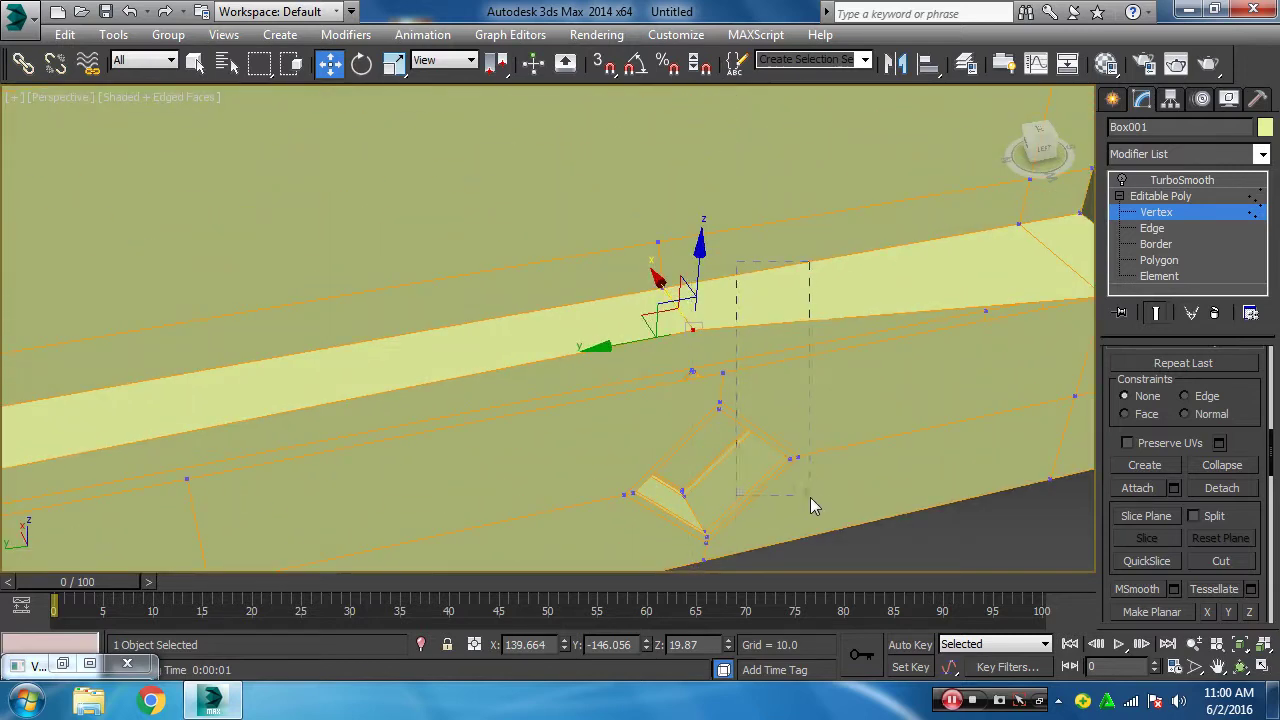
key("ctrl+z")
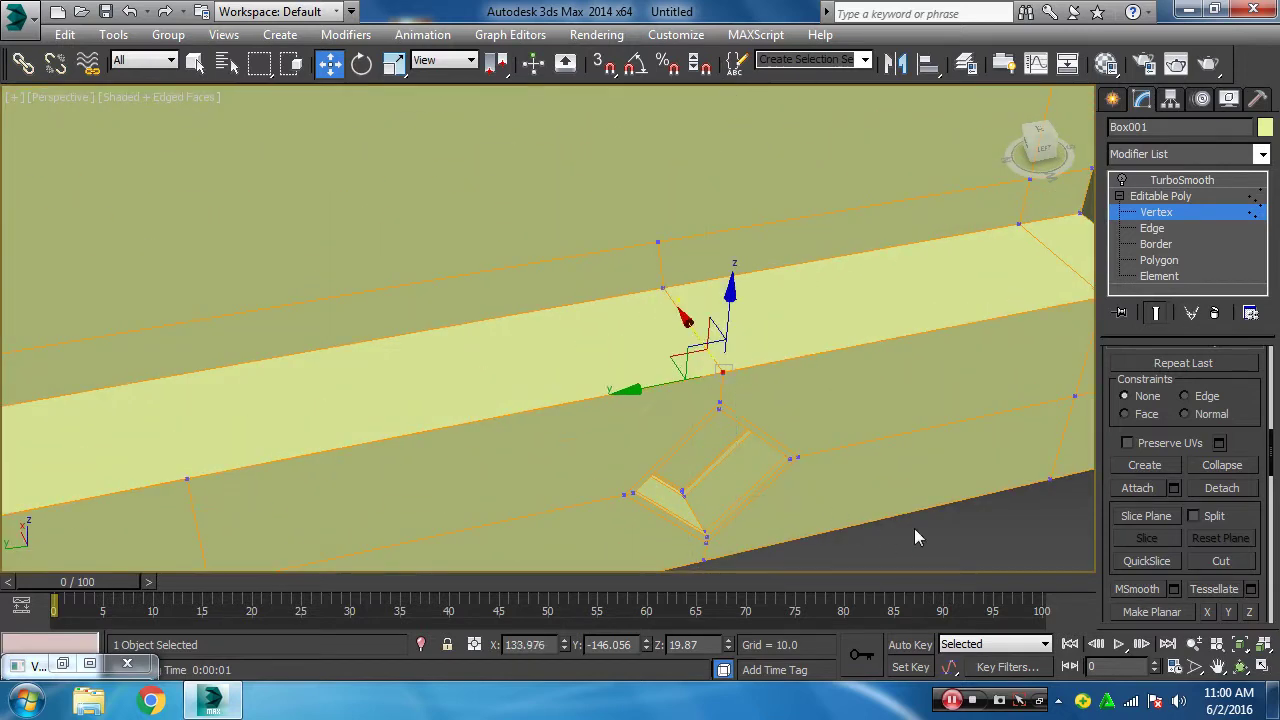
left_click(914, 528)
- Select the overlapping vertices on the ledge and weld them into one
left_click(728, 380)
scroll(1250, 540, "down", 2)
scroll(1262, 552, "down", 2)
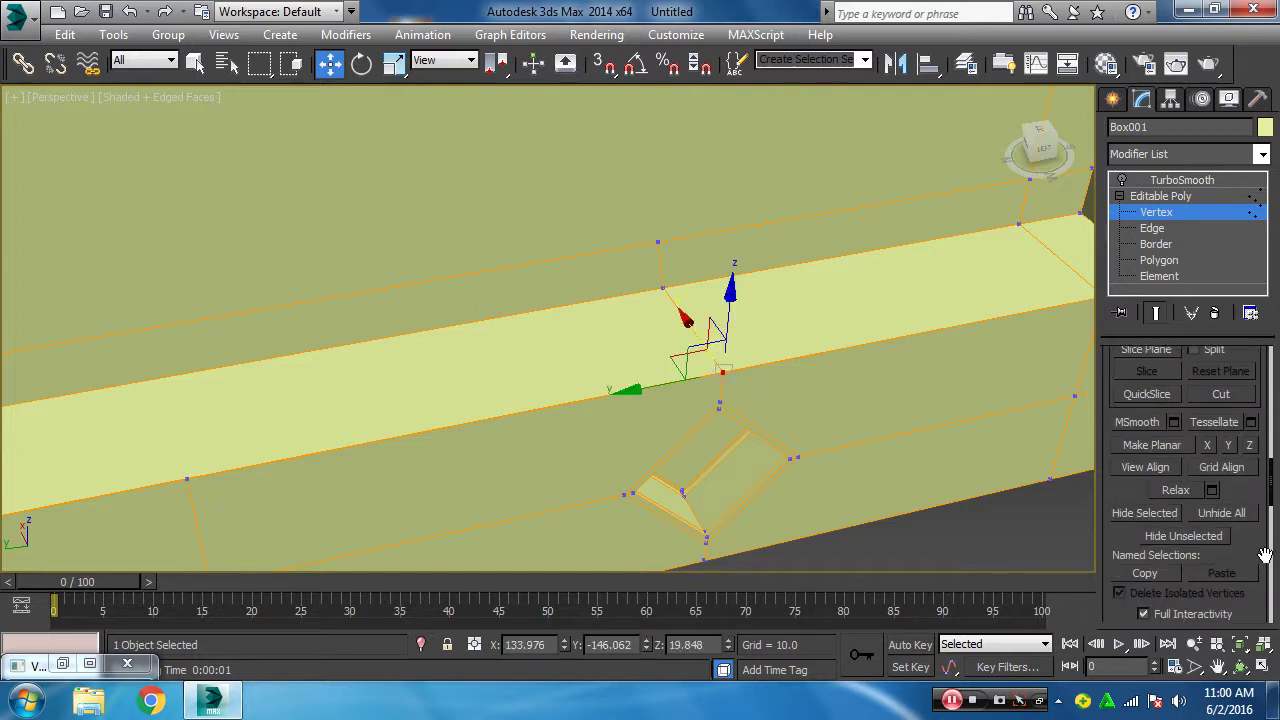
scroll(1265, 555, "down", 2)
scroll(1265, 555, "down", 3)
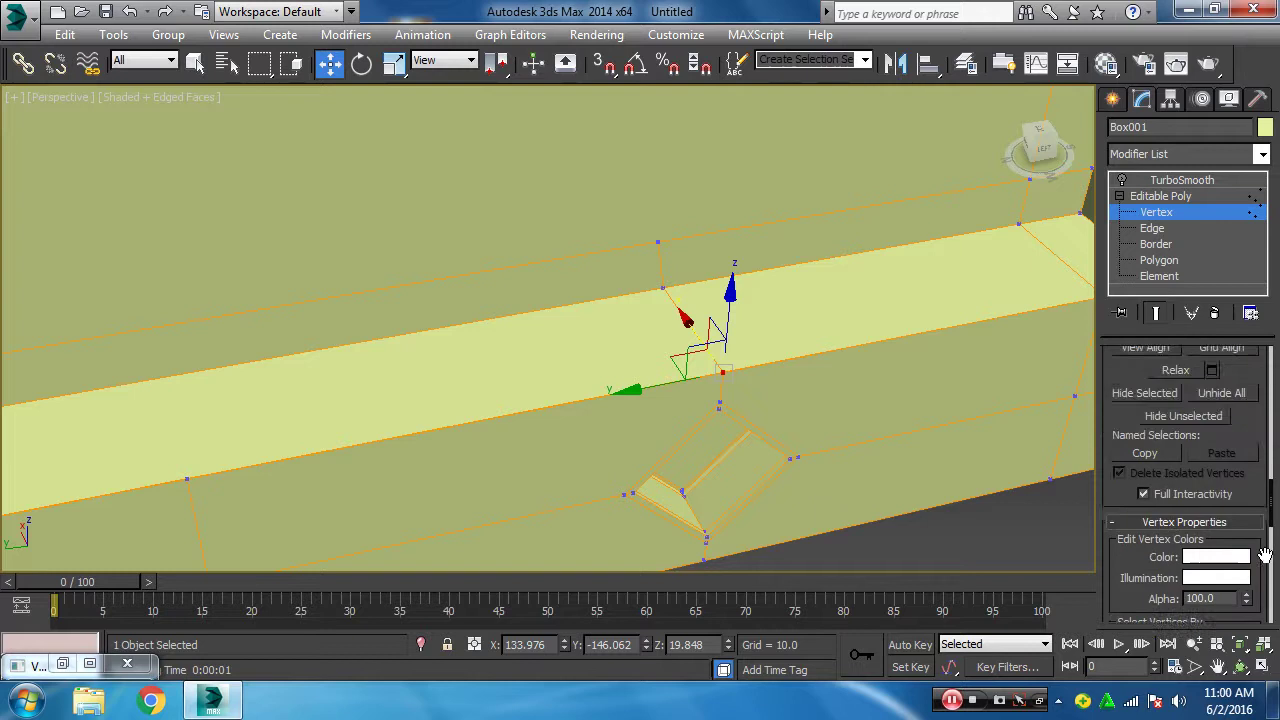
scroll(1265, 555, "up", 5)
scroll(1265, 555, "up", 4)
scroll(1265, 555, "up", 2)
scroll(1265, 555, "up", 2)
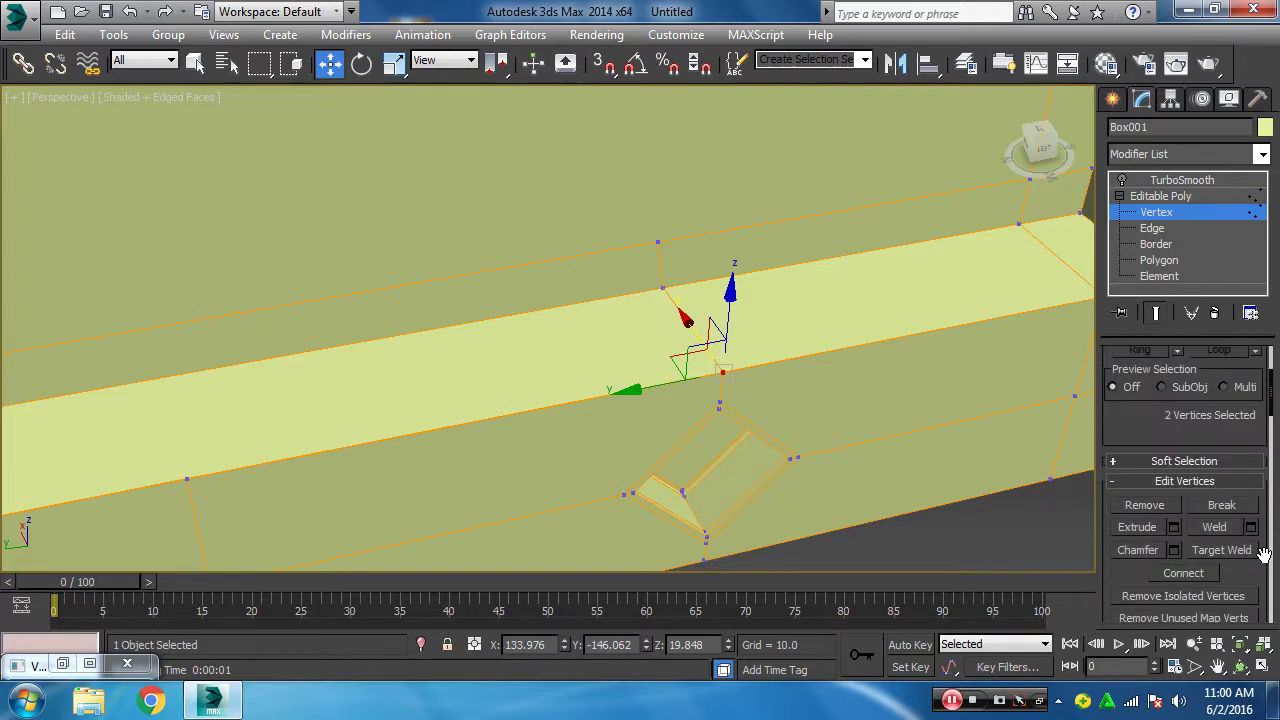
left_click(1217, 530)
- Weld the doubled vertices at the diamond's bottom corner
middle_click_drag(797, 477, 760, 323)
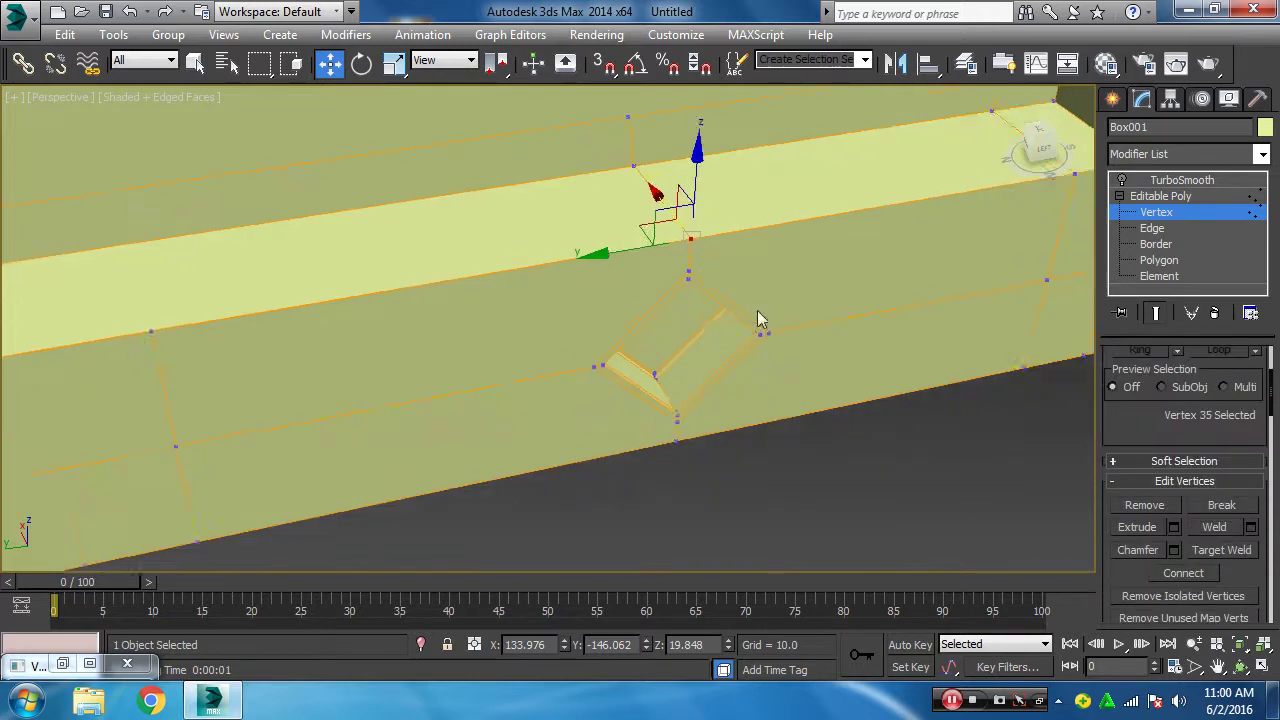
middle_click_drag(720, 402, 712, 372)
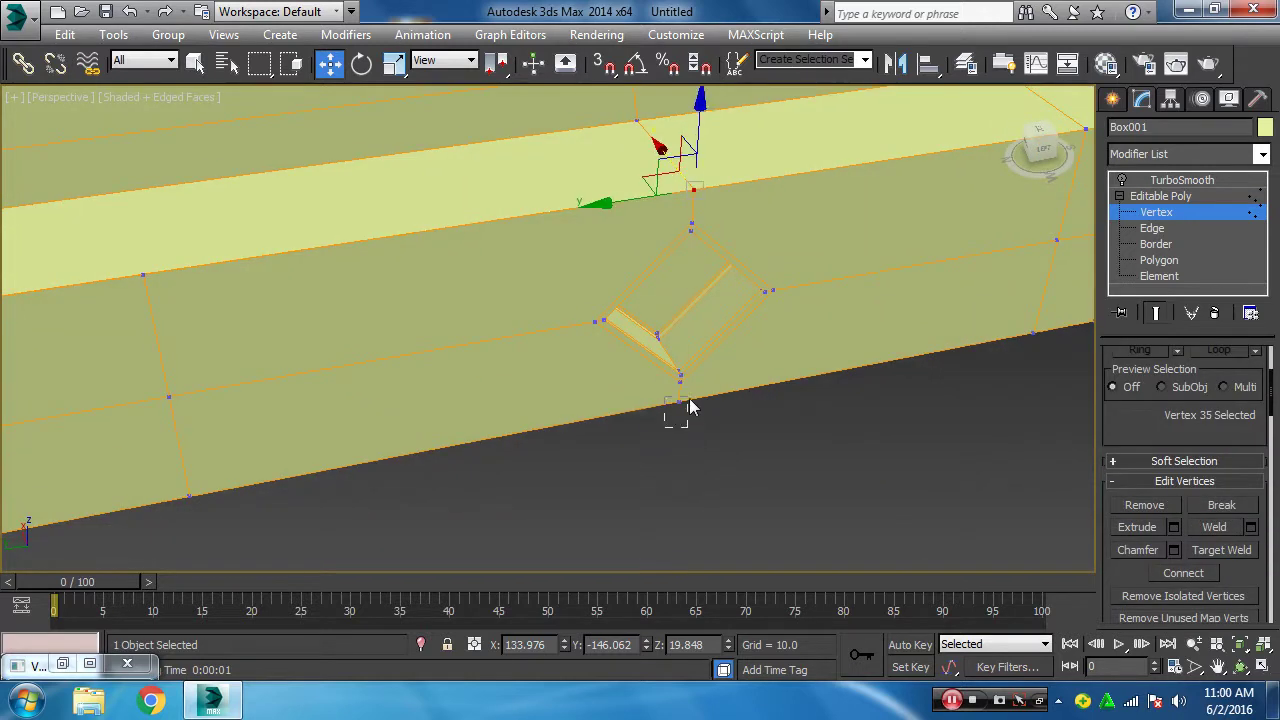
left_click_drag(677, 414, 658, 360)
left_click(1217, 528)
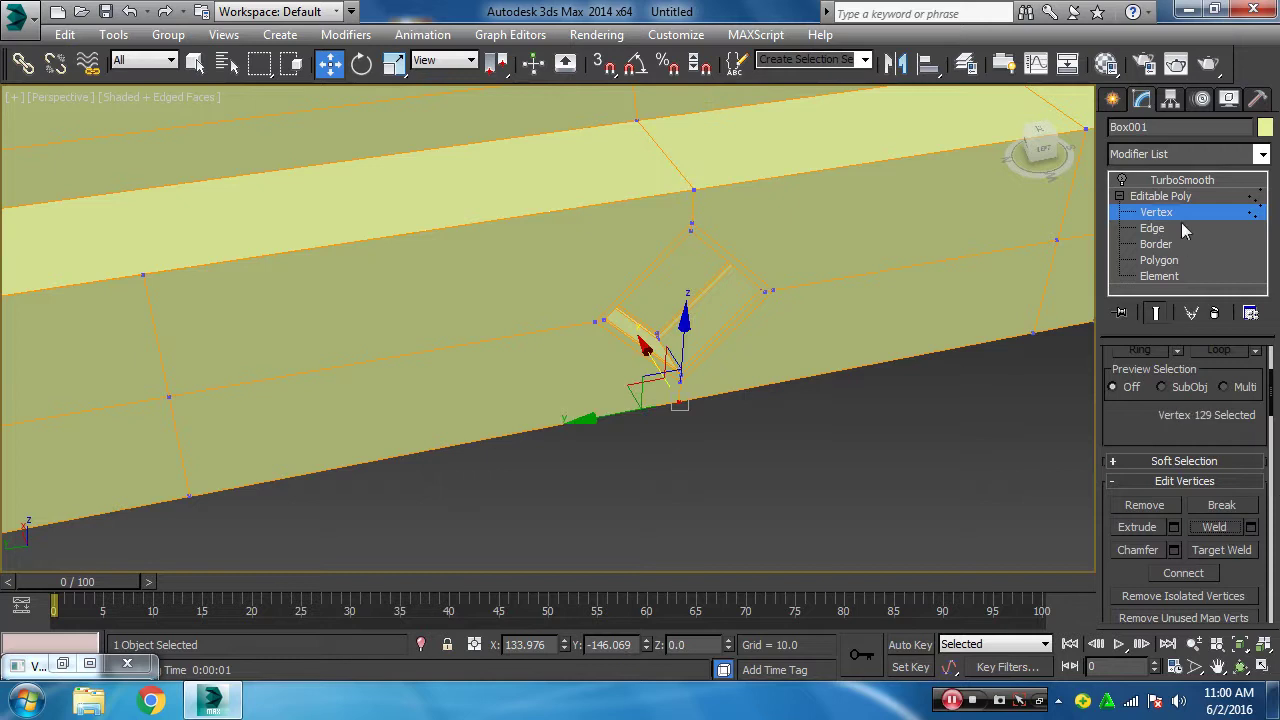
- Preview the panel with TurboSmooth switched on, then switch it back off
left_click(1160, 196)
left_click(1121, 180)
left_click(1121, 180)
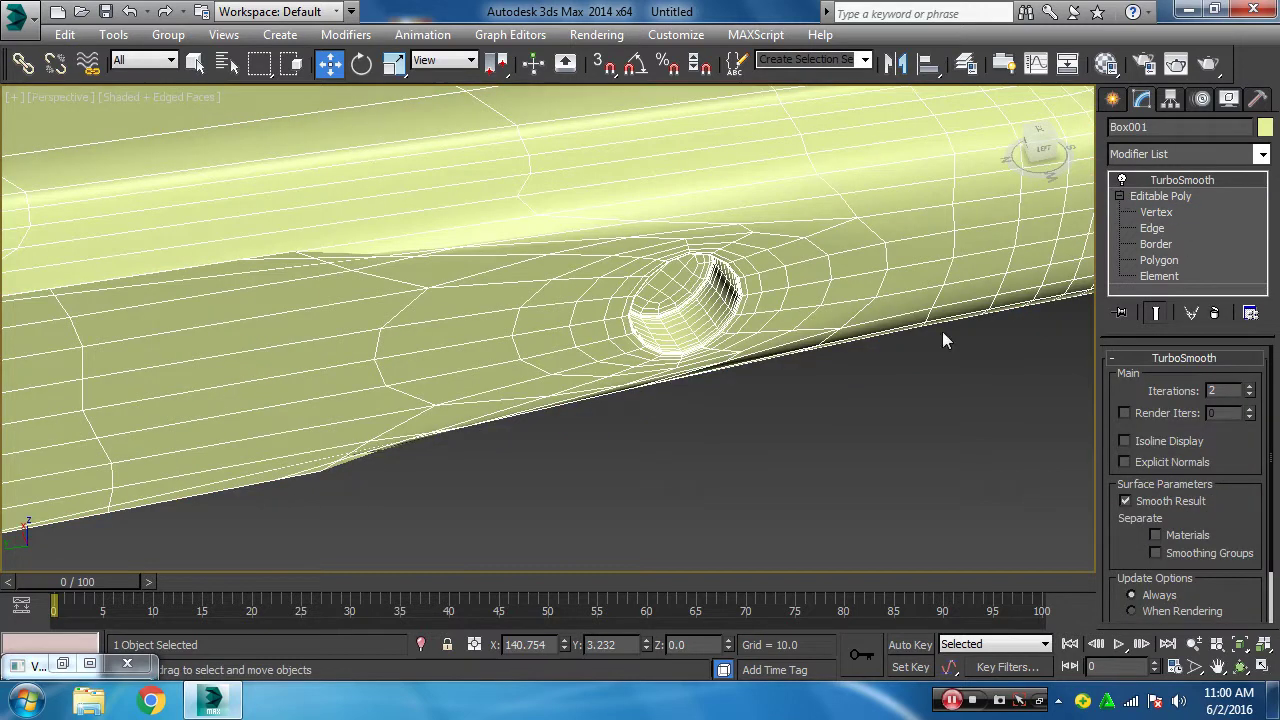
mouse_move(809, 306)
middle_mouse_down("alt")
mouse_move(814, 331)
mouse_move(877, 346)
mouse_move(800, 377)
mouse_move(972, 390)
mouse_move(1080, 312)
middle_mouse_up("alt")
left_click(1121, 180)
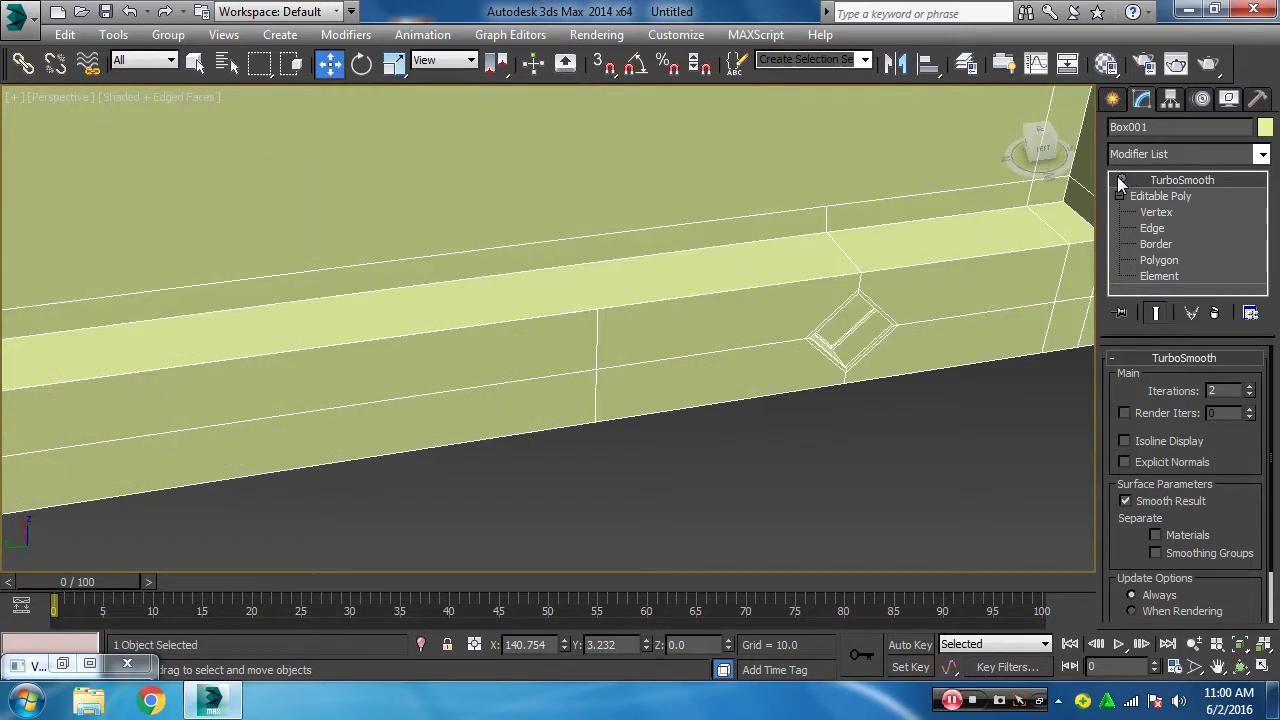
middle_click_drag(736, 384, 571, 363, "alt")
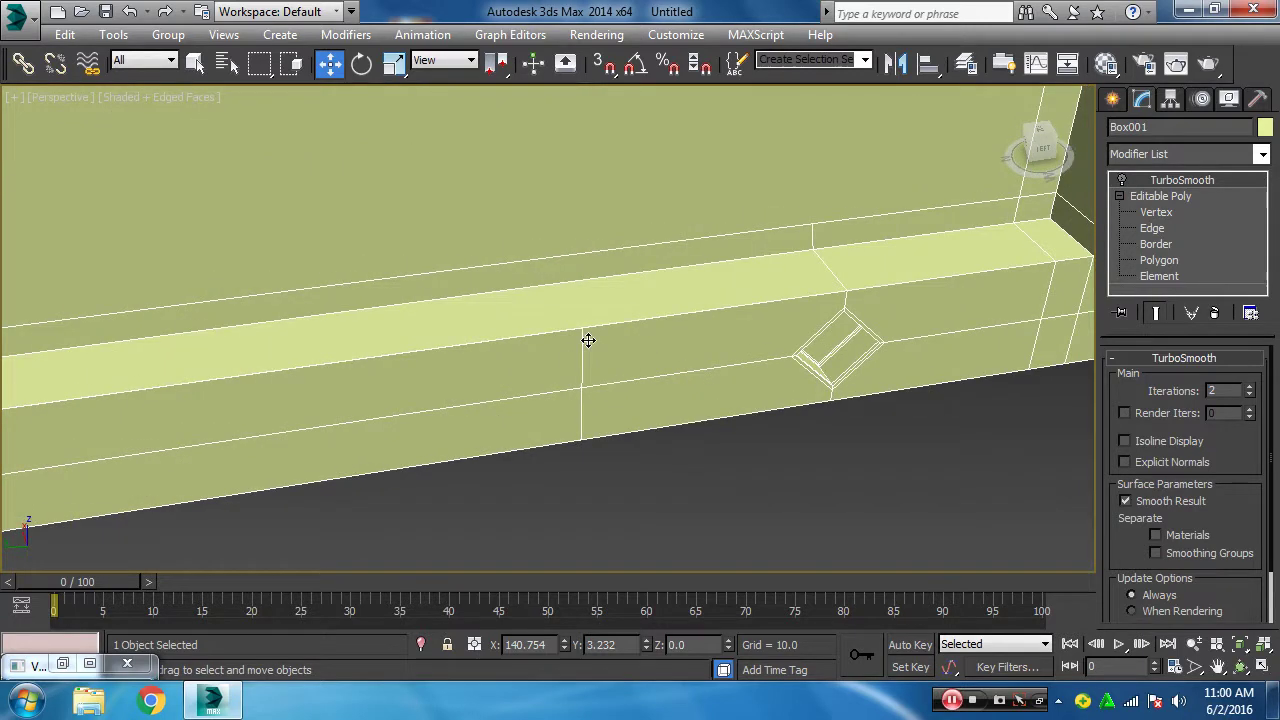
- Select Editable Poly in the stack and activate Cut in Edit Geometry
scroll(1243, 472, "down", 2)
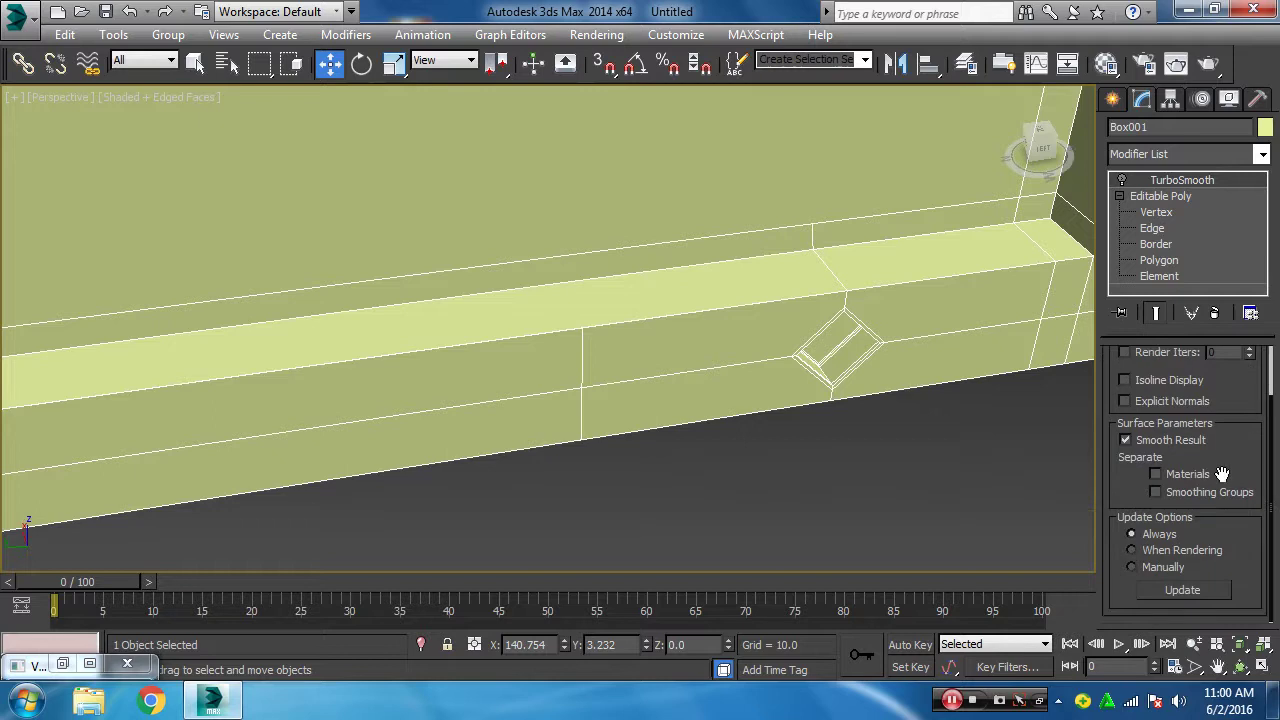
left_click(1159, 198)
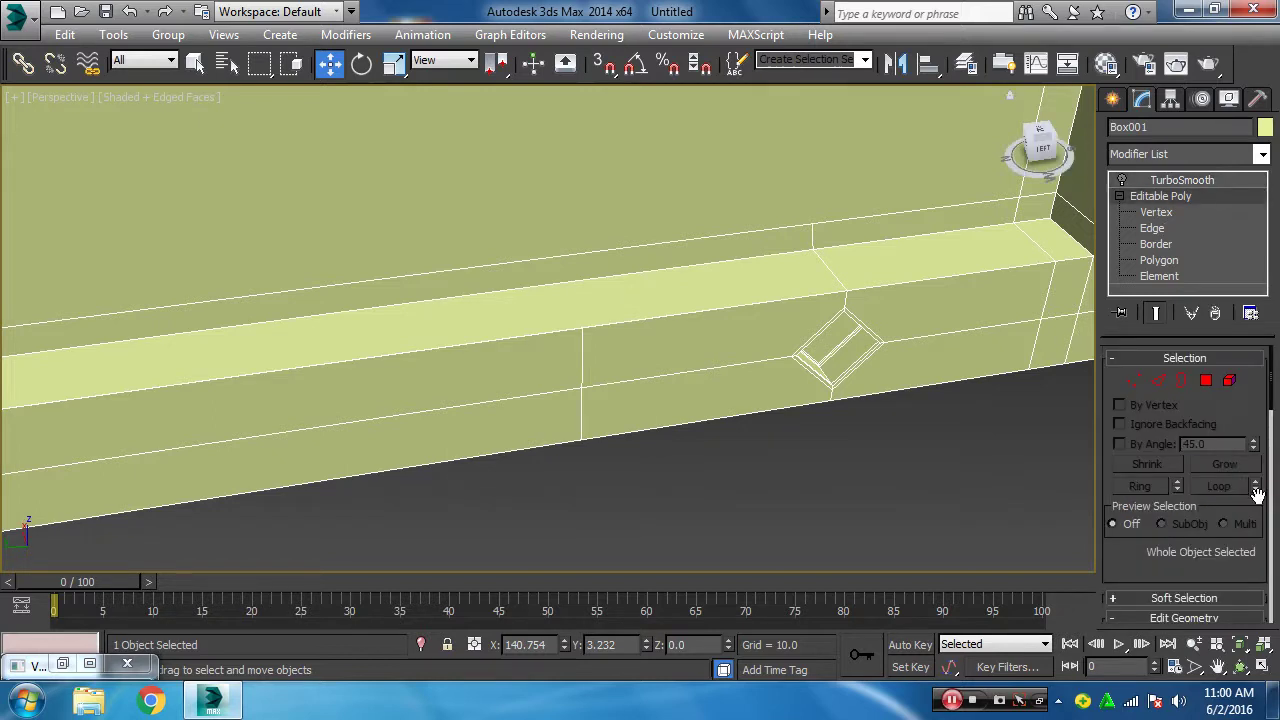
scroll(1248, 430, "down", 2)
scroll(1218, 480, "down", 4)
scroll(1218, 520, "down", 2)
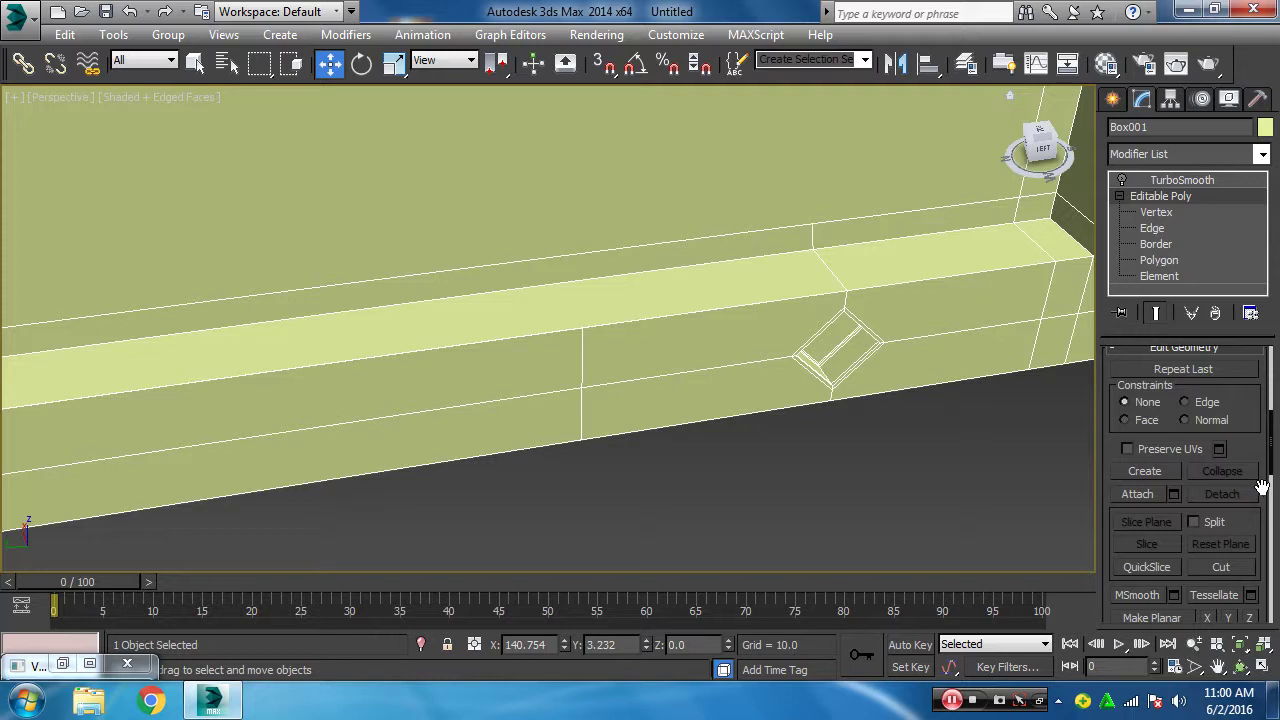
left_click(1220, 567)
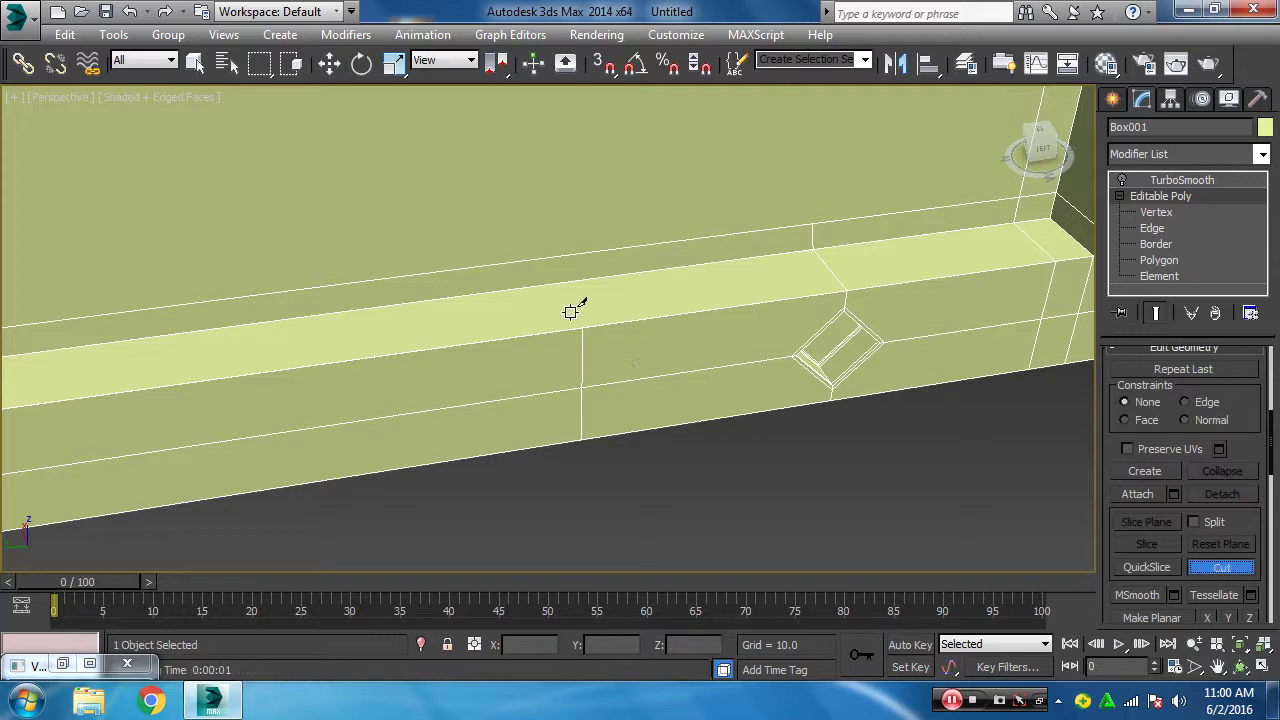
- Cut a vertical edge on the ledge face left of the diamond down to the base
left_click(551, 259)
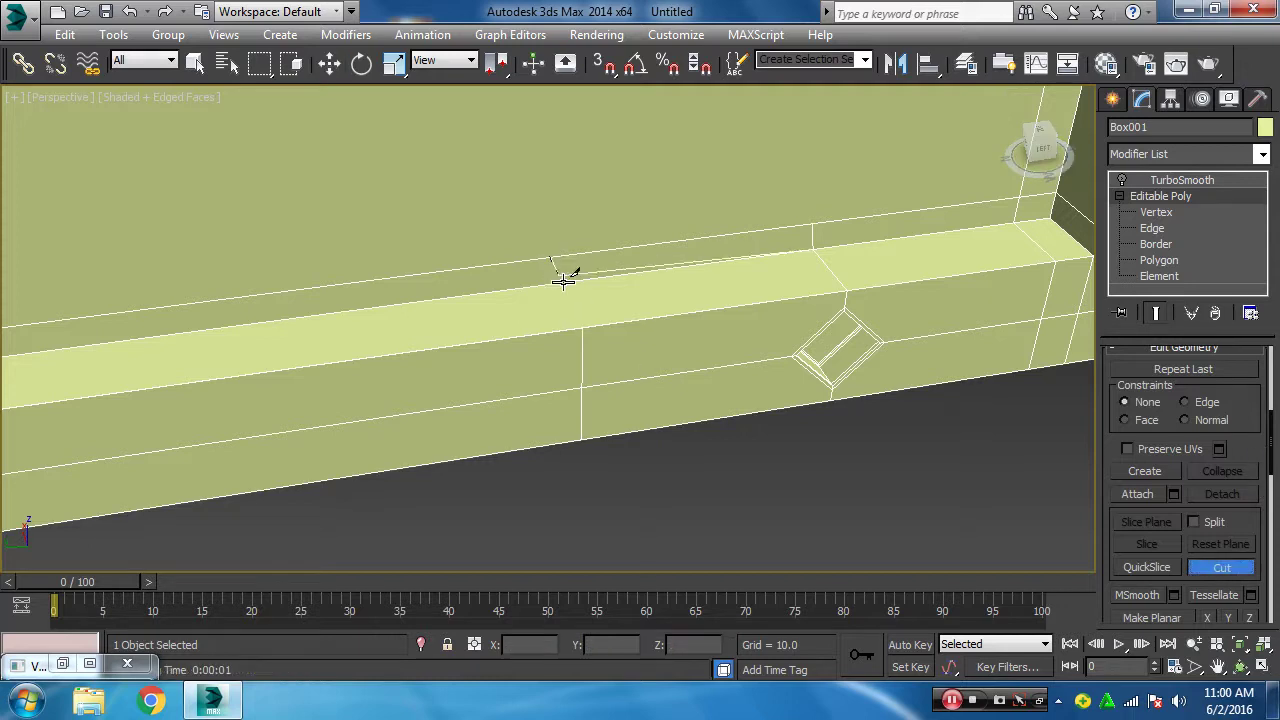
left_click(583, 327)
key("w")
mouse_move(686, 474)
middle_mouse_down()
mouse_move(691, 337)
mouse_move(670, 363)
middle_mouse_up()
mouse_move(986, 458)
middle_mouse_down("alt")
mouse_move(532, 390)
mouse_move(608, 449)
mouse_move(602, 357)
middle_mouse_up("alt")
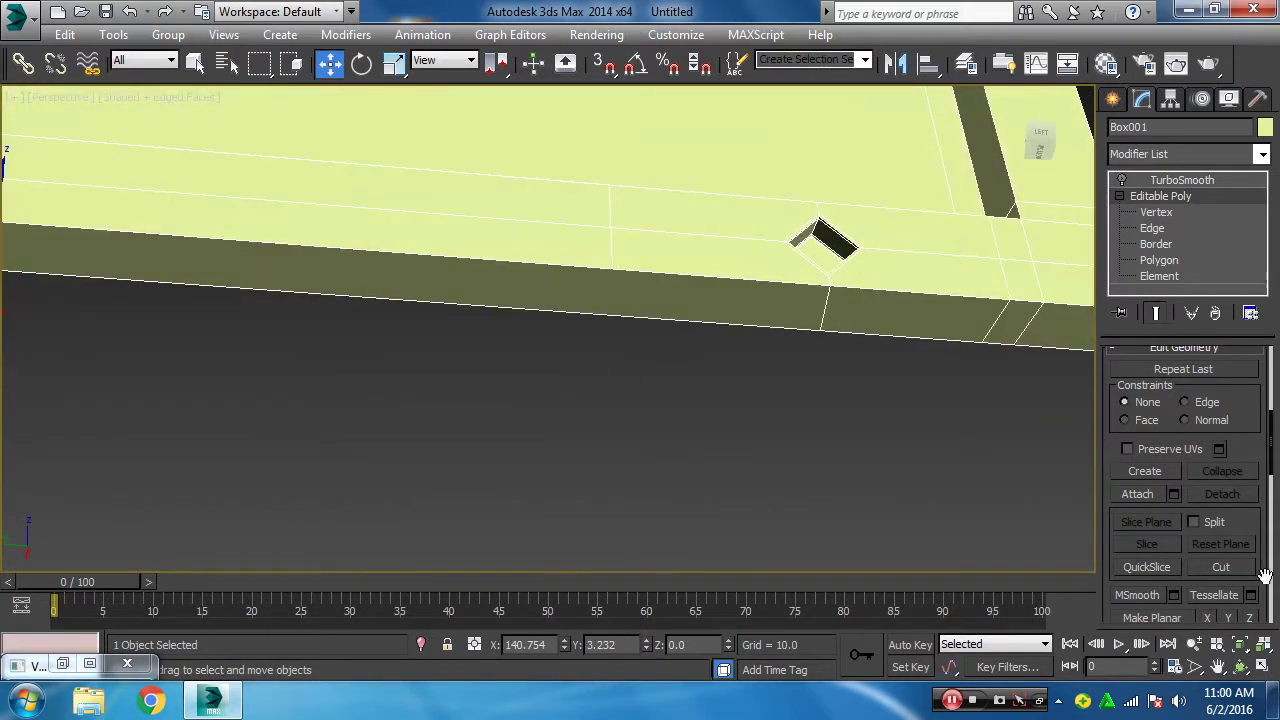
left_click(1222, 567)
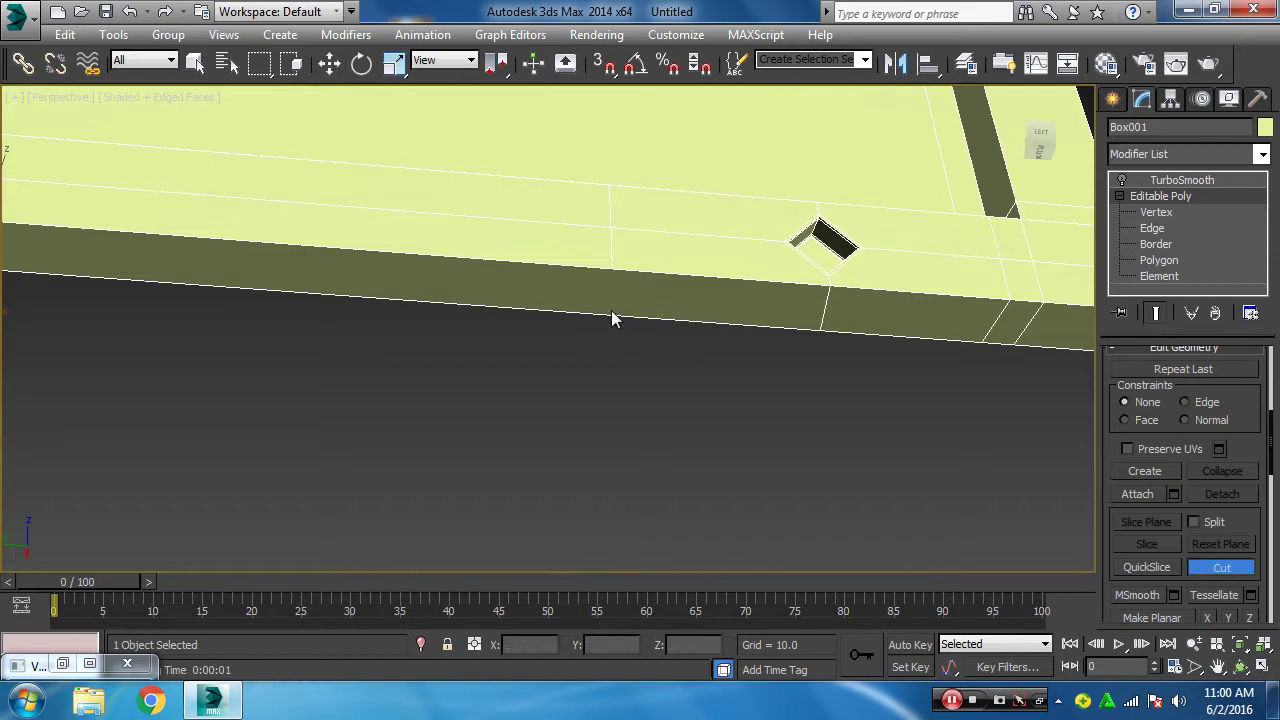
left_click(610, 268)
mouse_move(712, 398)
middle_mouse_down("alt")
mouse_move(615, 336)
mouse_move(617, 460)
middle_mouse_up("alt")
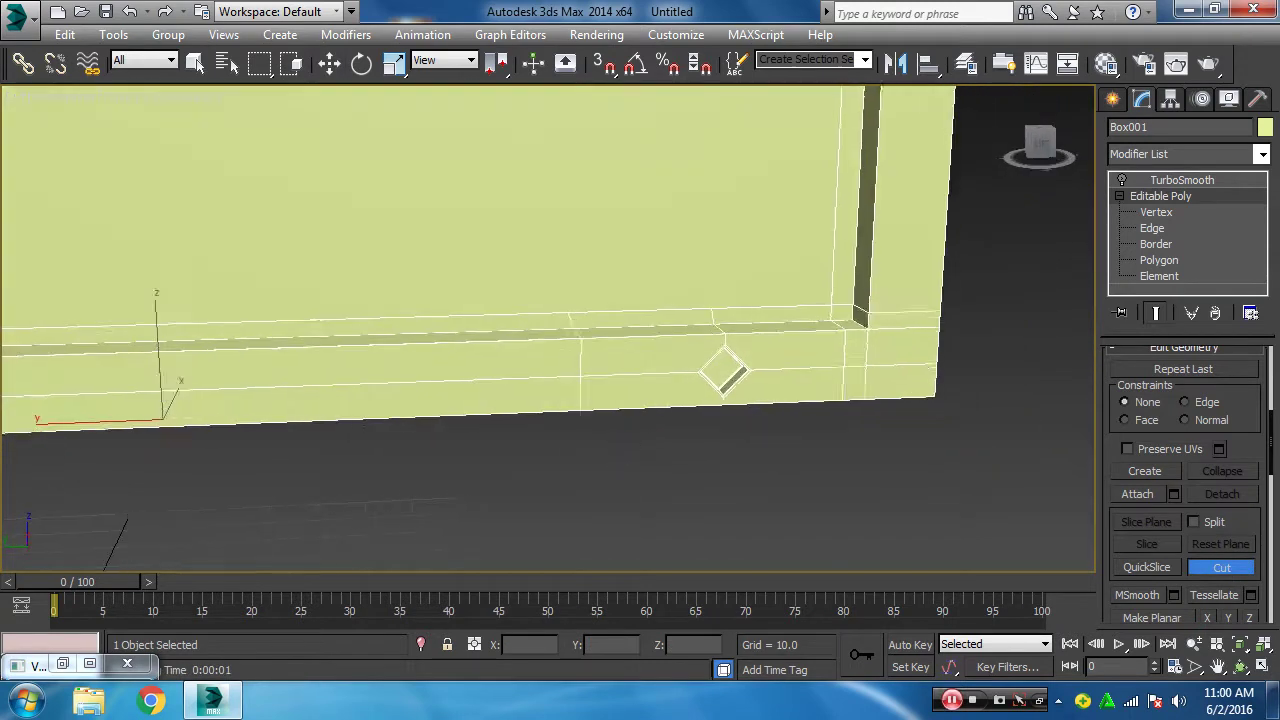
mouse_move(575, 322)
middle_mouse_down("alt")
mouse_move(614, 371)
mouse_move(591, 374)
mouse_move(766, 300)
mouse_move(589, 214)
mouse_move(1122, 567)
middle_mouse_up("alt")
left_click(1199, 569)
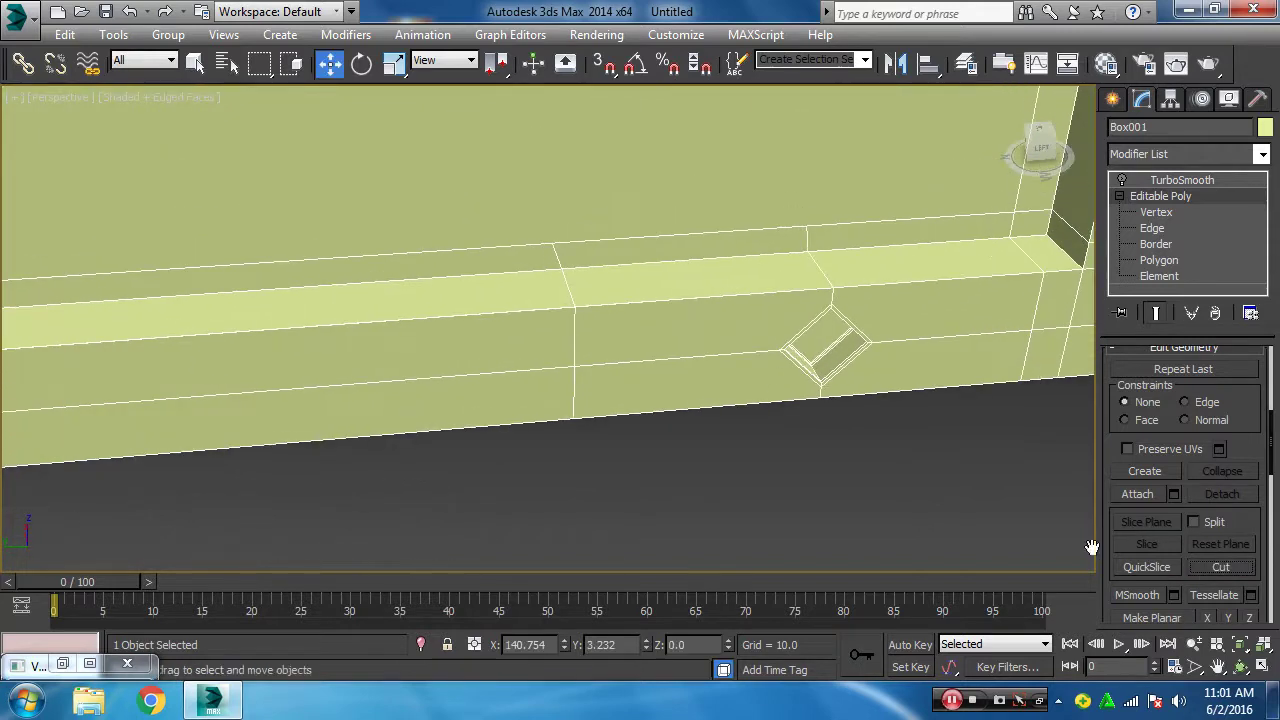
- In Vertex mode, weld the stacked vertices on the ledge edge, then clear the selection
left_click(1156, 208)
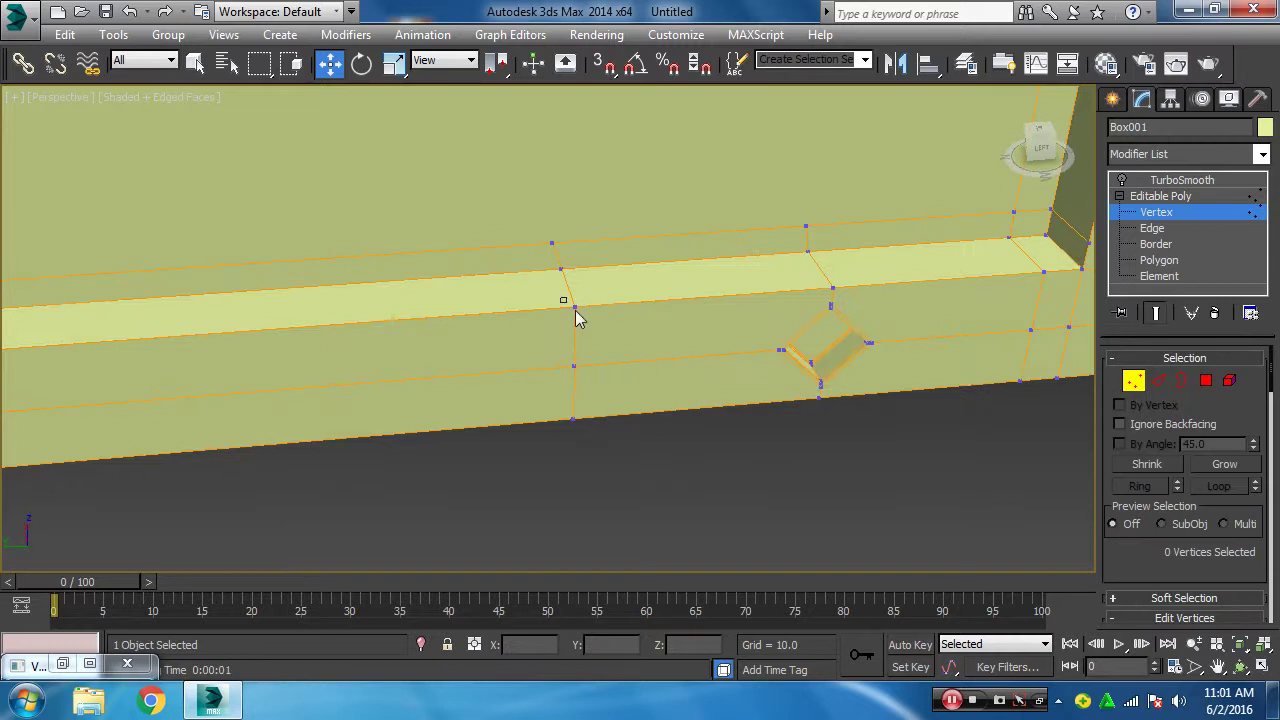
left_click_drag(575, 310, 629, 367)
scroll(1223, 584, "down", 3)
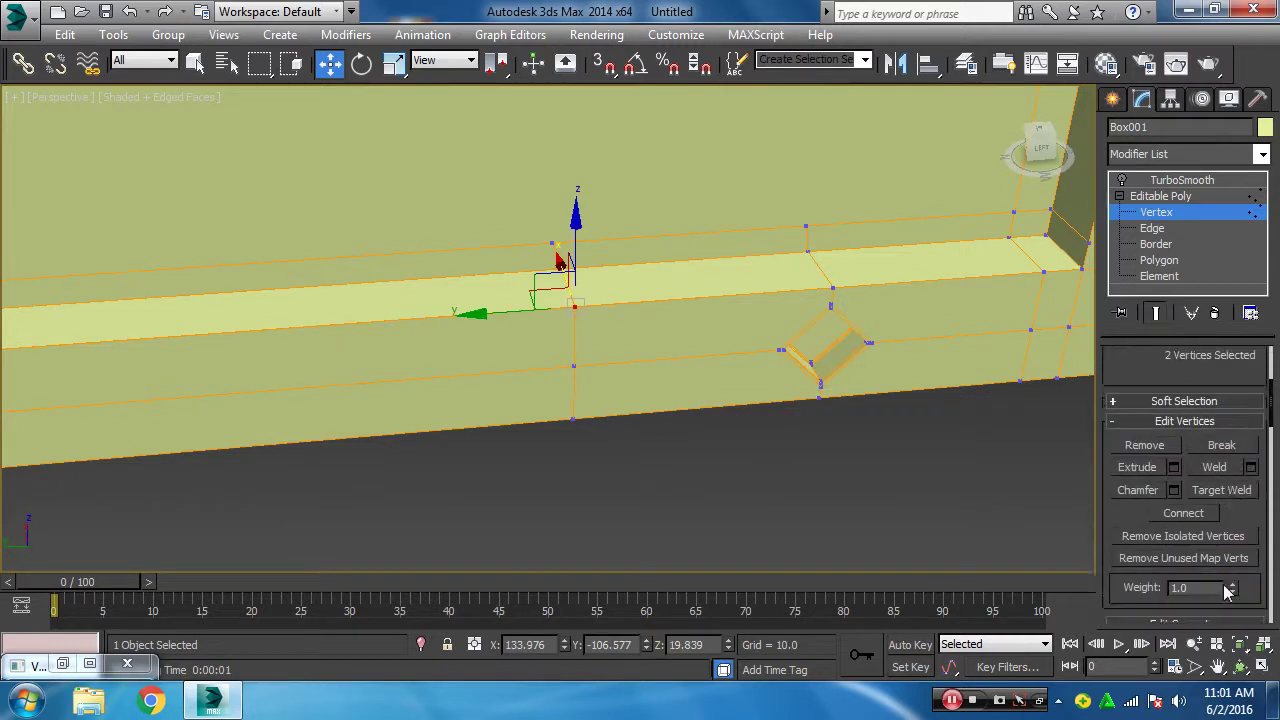
scroll(1223, 584, "down", 2)
left_click(1216, 440)
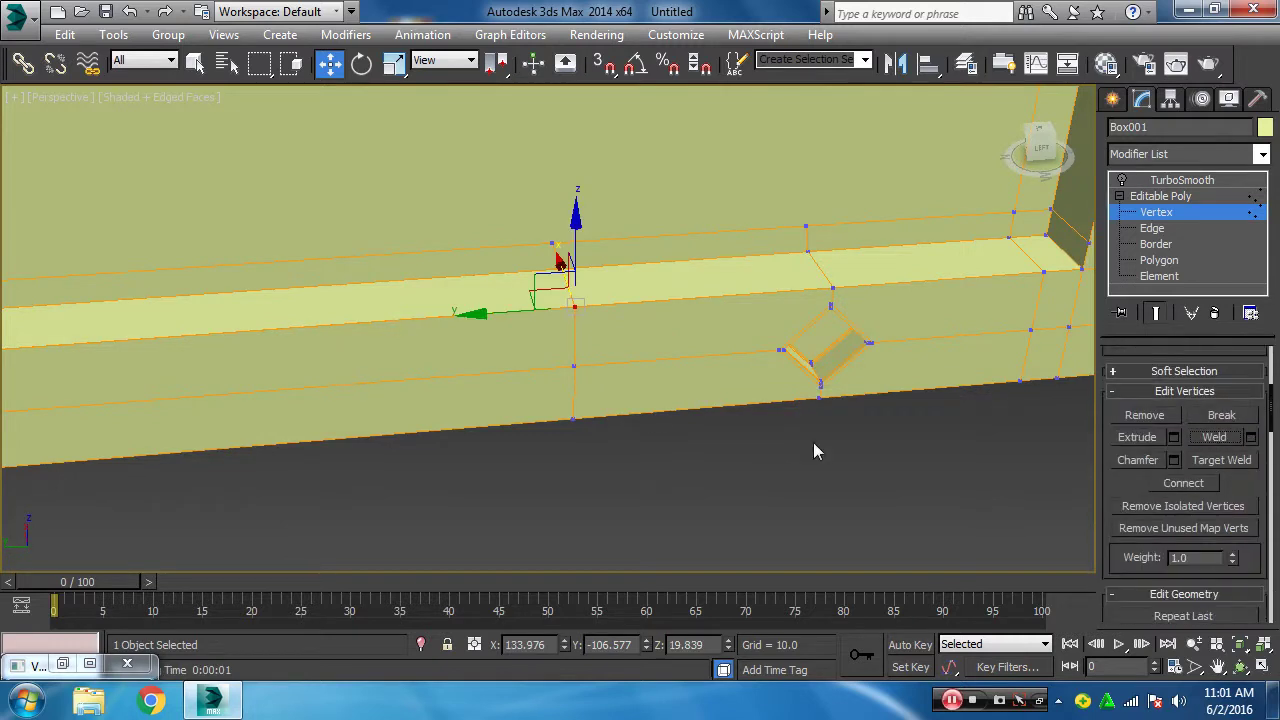
mouse_move(633, 443)
middle_mouse_down("alt")
mouse_move(672, 461)
mouse_move(669, 447)
mouse_move(637, 474)
middle_mouse_up("alt")
left_click_drag(616, 457, 648, 416)
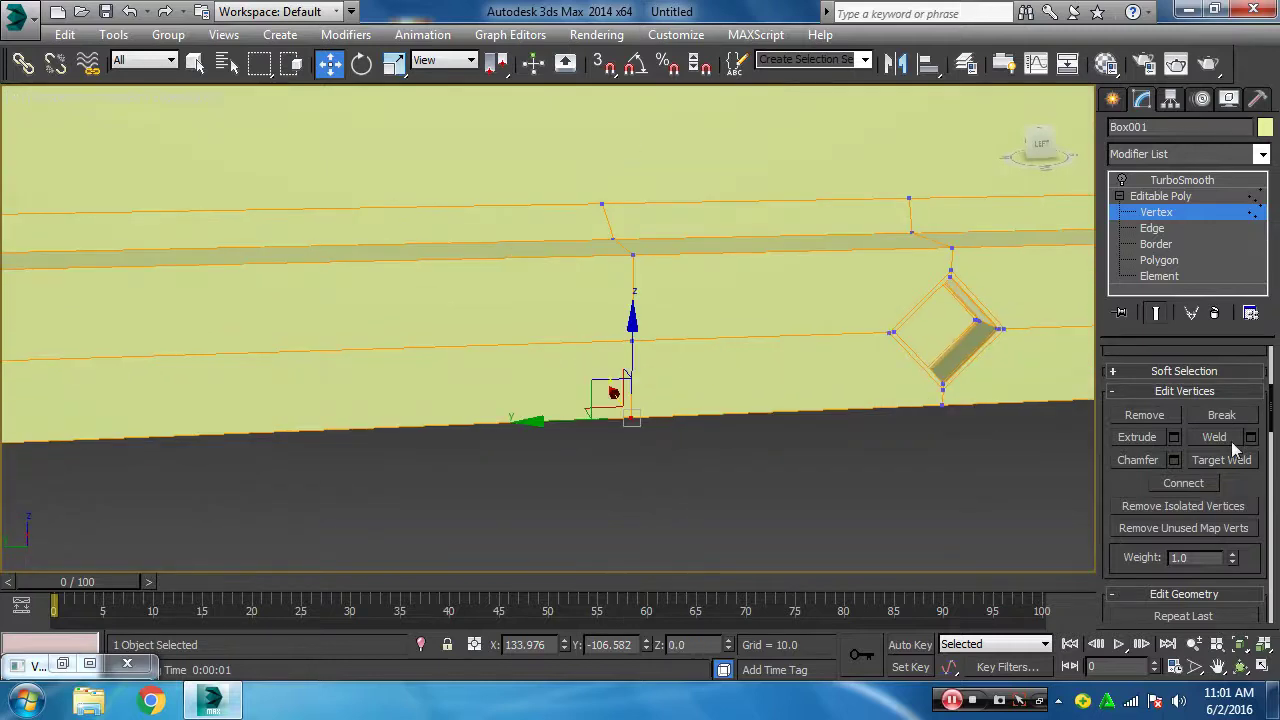
left_click(846, 509)
- Return to the Editable Poly top level, enable TurboSmooth and inspect the smoothed hole from several angles
left_click(1160, 197)
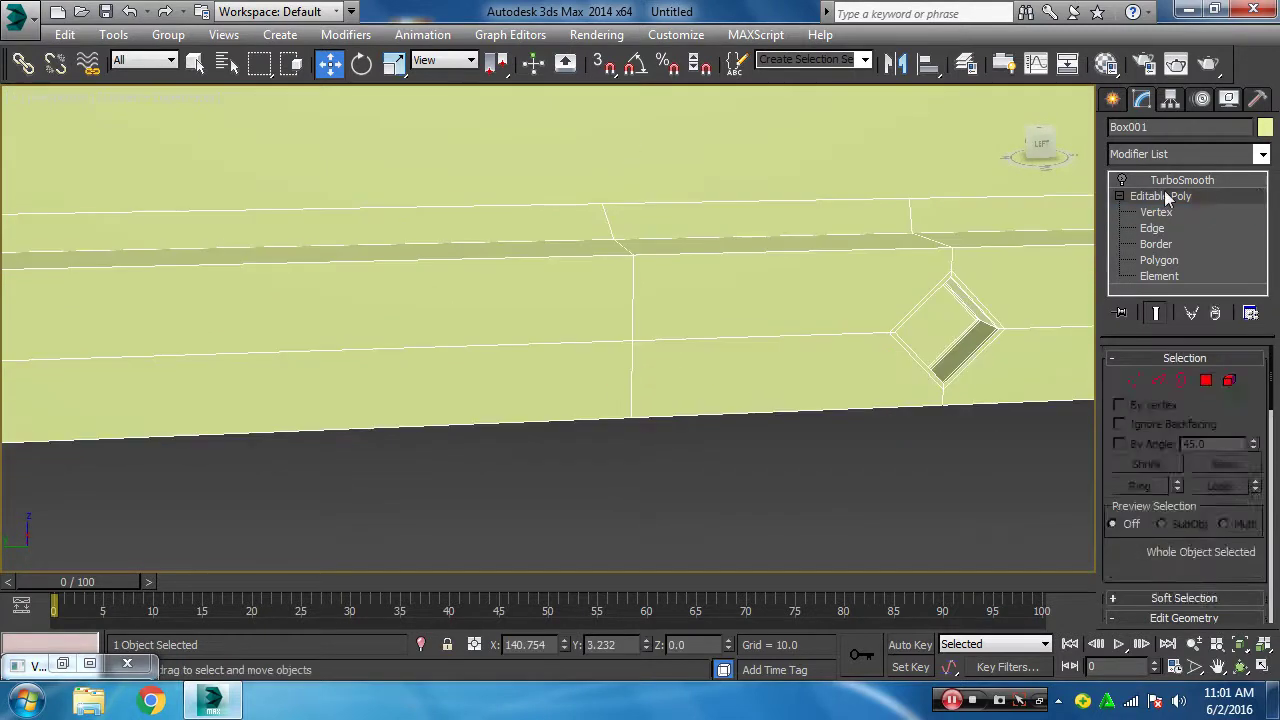
left_click(1172, 182)
left_click(1122, 182)
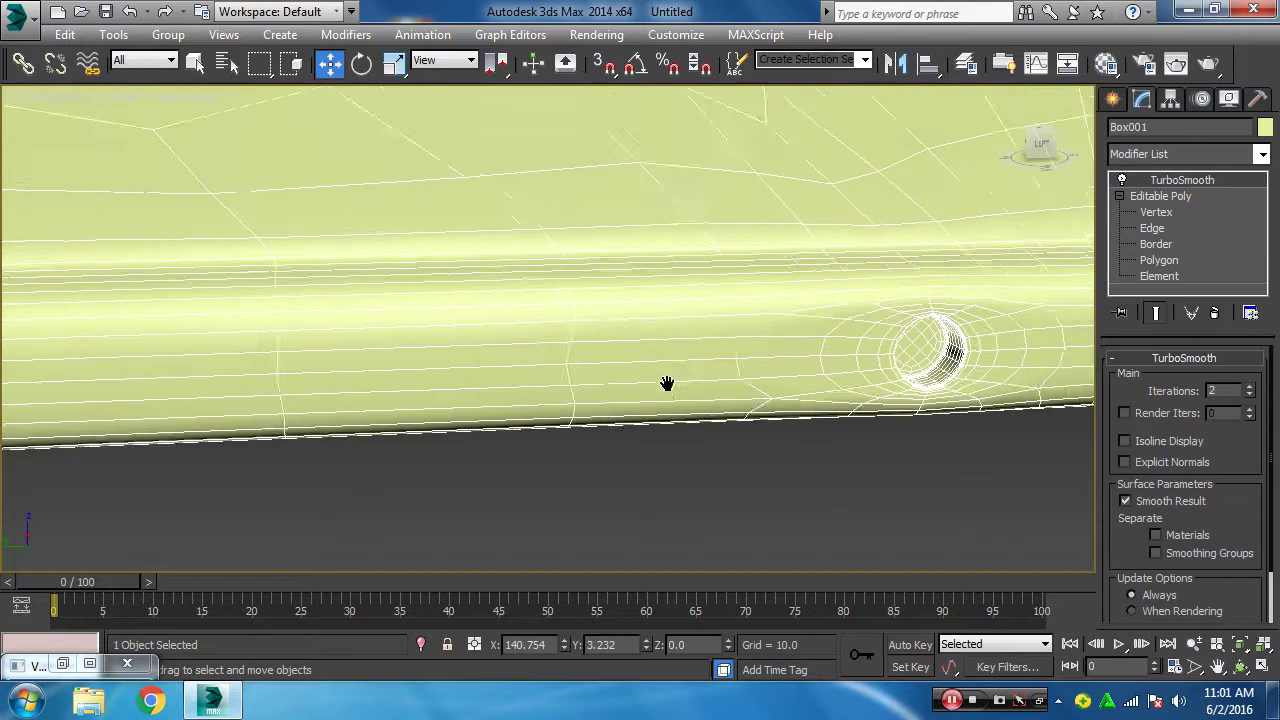
middle_click_drag(668, 380, 728, 423, "alt")
scroll(741, 452, "up", 2)
scroll(741, 452, "up", 3)
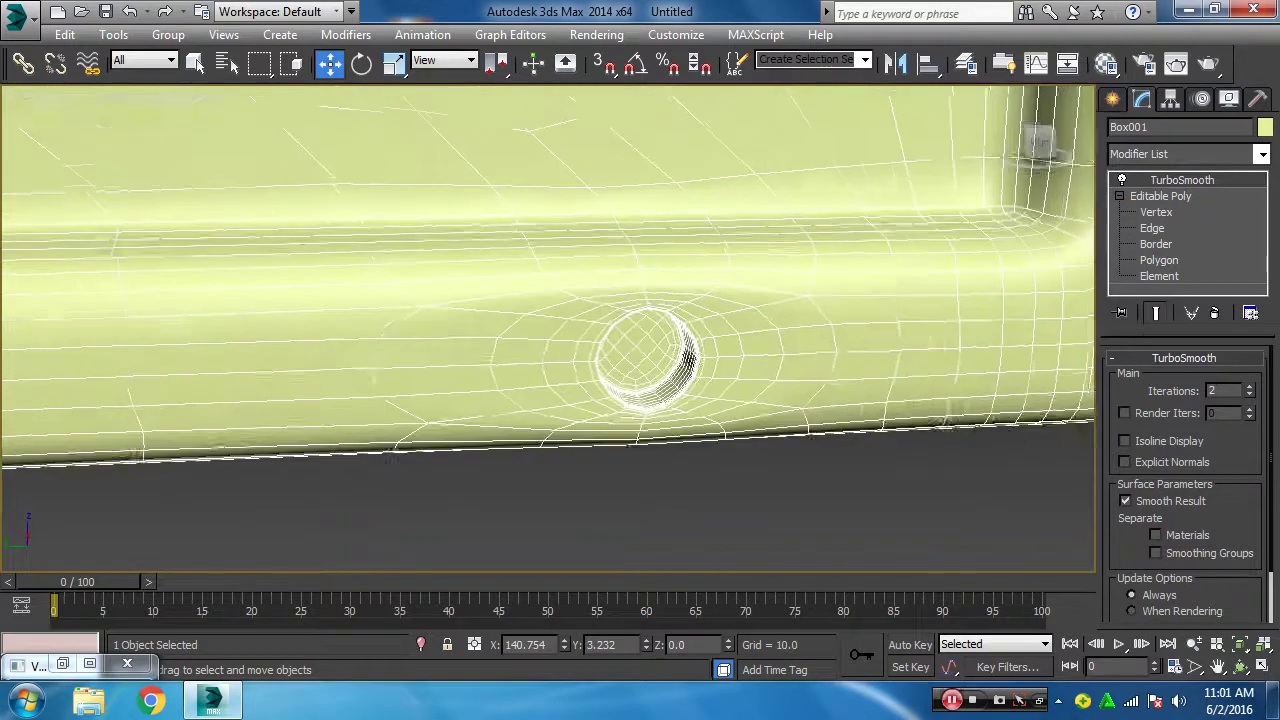
scroll(741, 452, "up", 1)
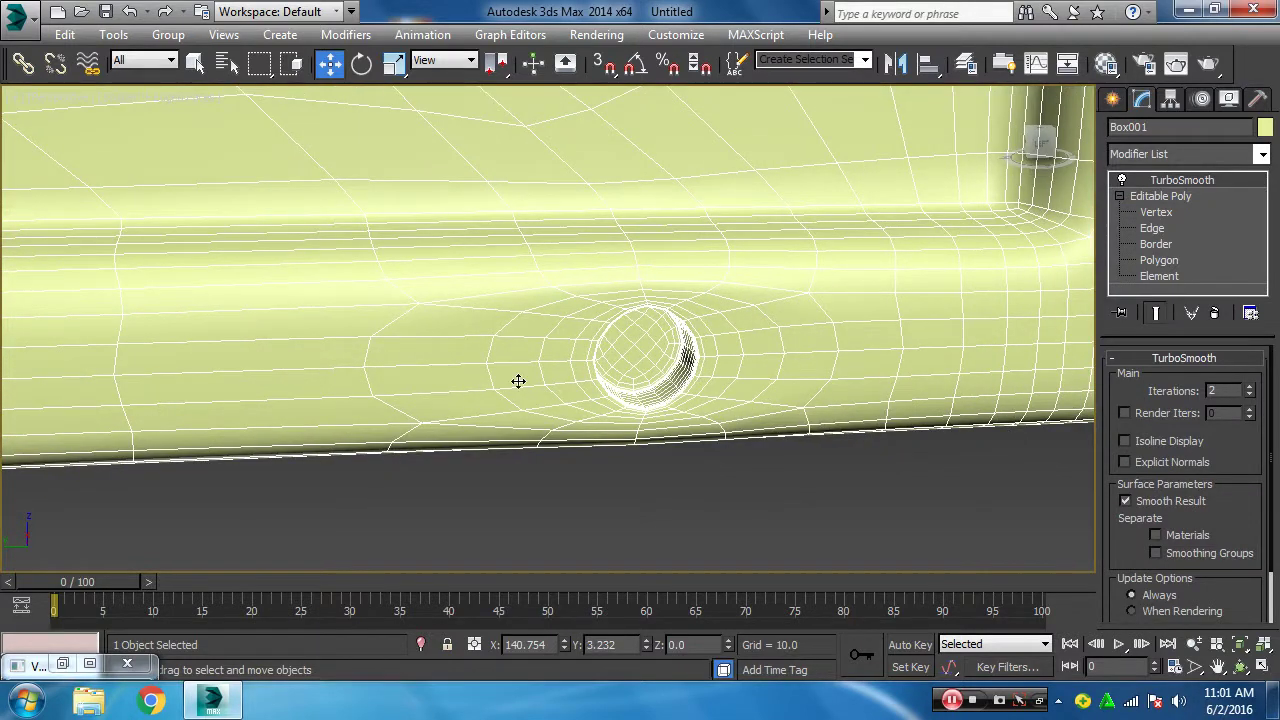
mouse_move(469, 394)
middle_mouse_down()
mouse_move(560, 468)
mouse_move(757, 449)
mouse_move(891, 489)
middle_mouse_up()
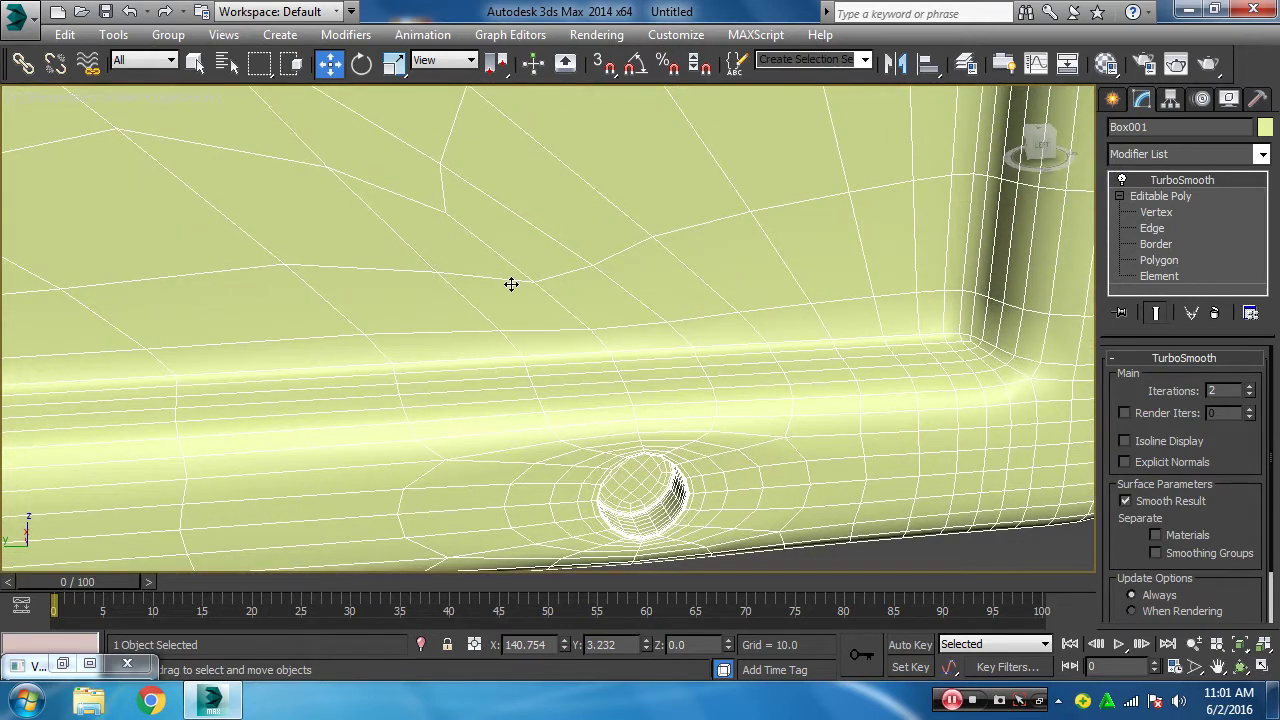
scroll(565, 312, "down", 1)
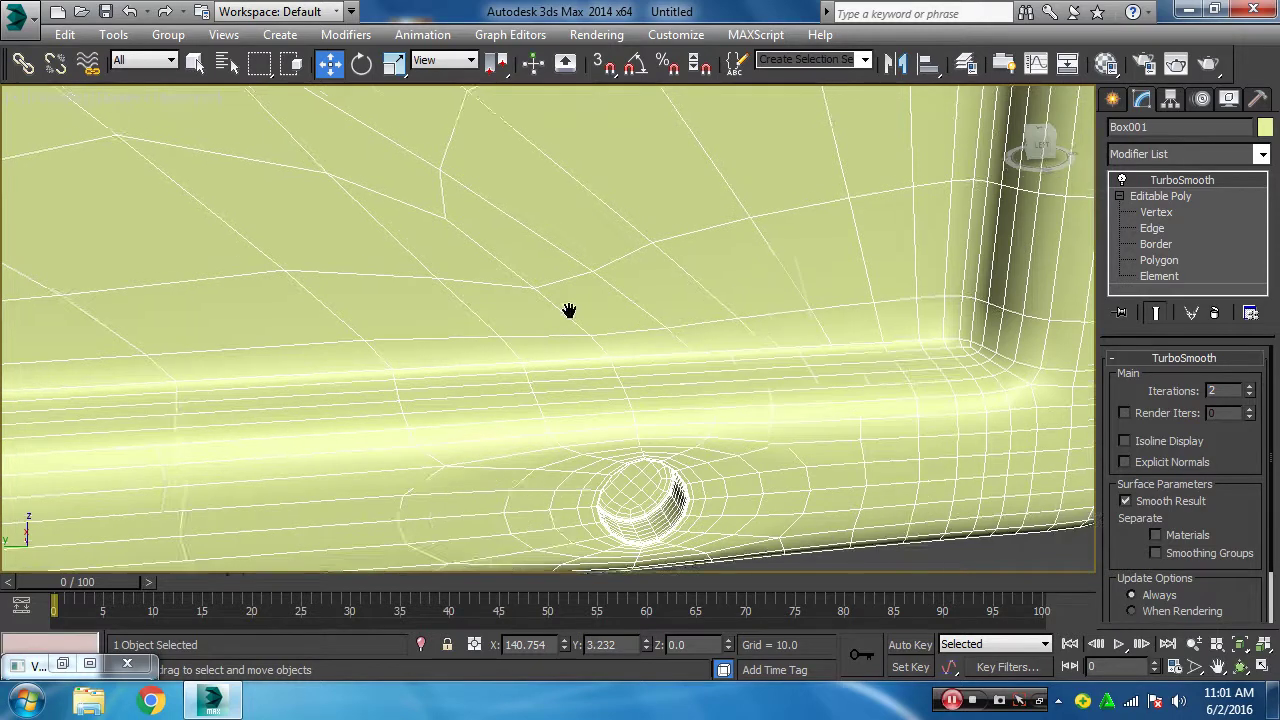
scroll(568, 316, "down", 3)
scroll(568, 321, "down", 3)
mouse_move(528, 343)
middle_mouse_down("alt")
mouse_move(703, 394)
mouse_move(626, 391)
mouse_move(700, 357)
mouse_move(583, 457)
mouse_move(588, 347)
mouse_move(877, 362)
mouse_move(1000, 532)
mouse_move(797, 463)
mouse_move(700, 480)
middle_mouse_up("alt")
- Render the smoothed panel with V-Ray, then close the frame buffer
left_click(1207, 63)
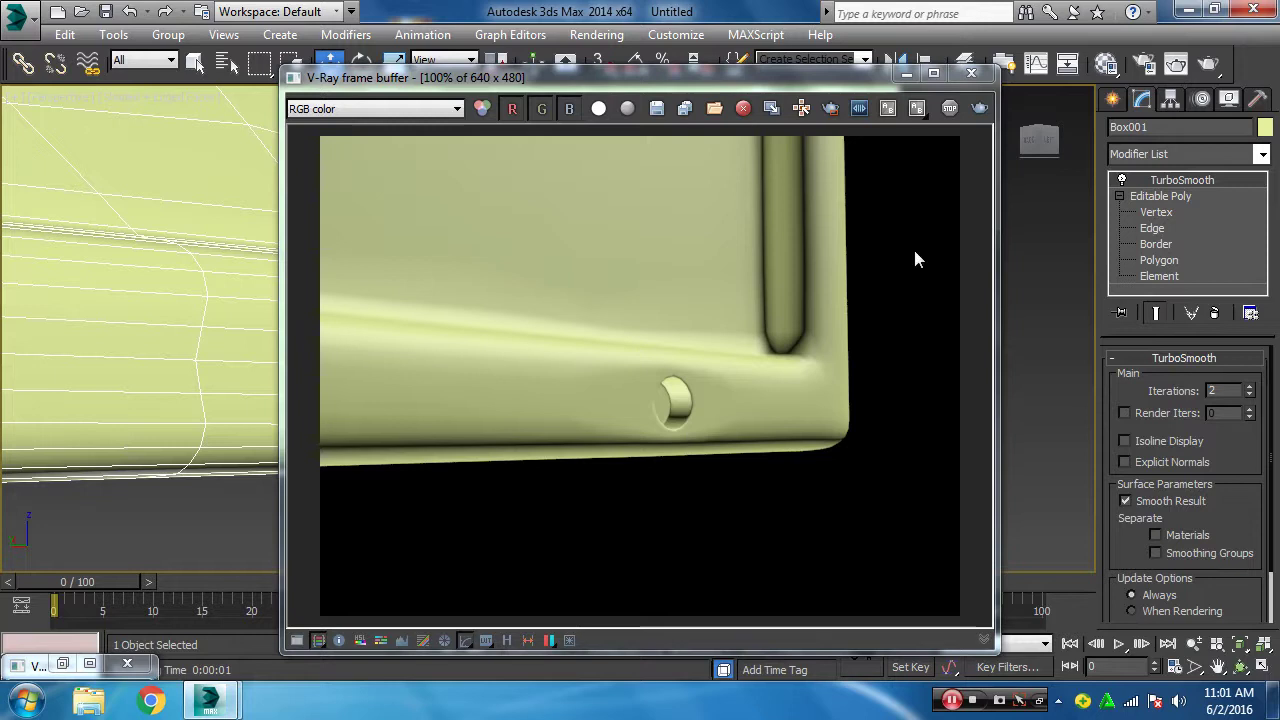
left_click(971, 73)
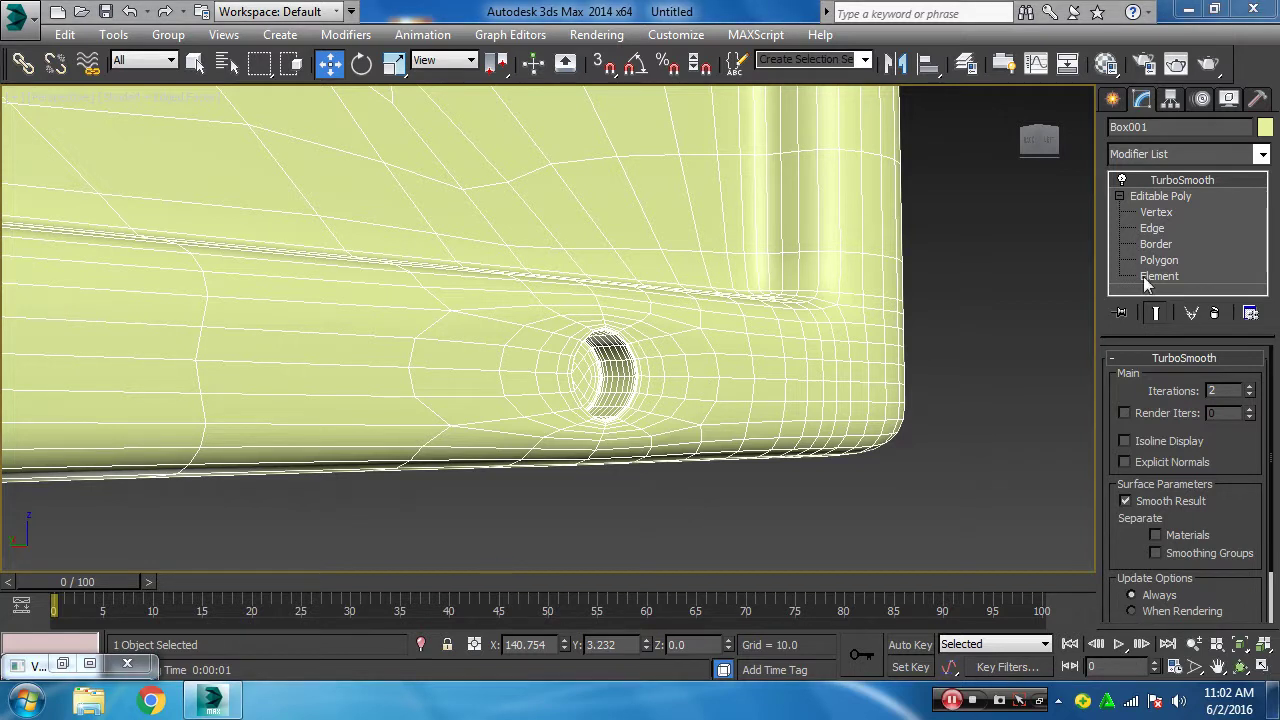
- Remove TurboSmooth and draw a cylinder on the panel face with AutoGrid on
left_click(1214, 313)
mouse_move(801, 366)
middle_mouse_down("alt")
mouse_move(727, 343)
mouse_move(680, 429)
middle_mouse_up("alt")
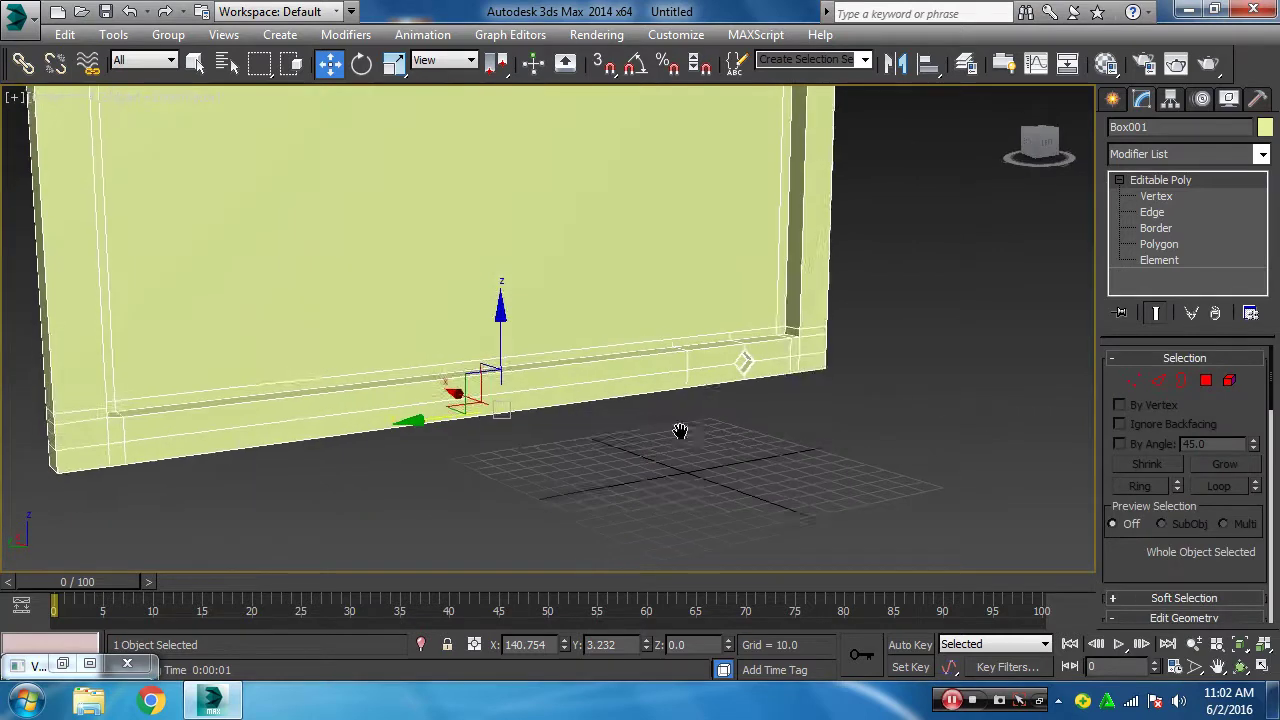
left_click(1115, 101)
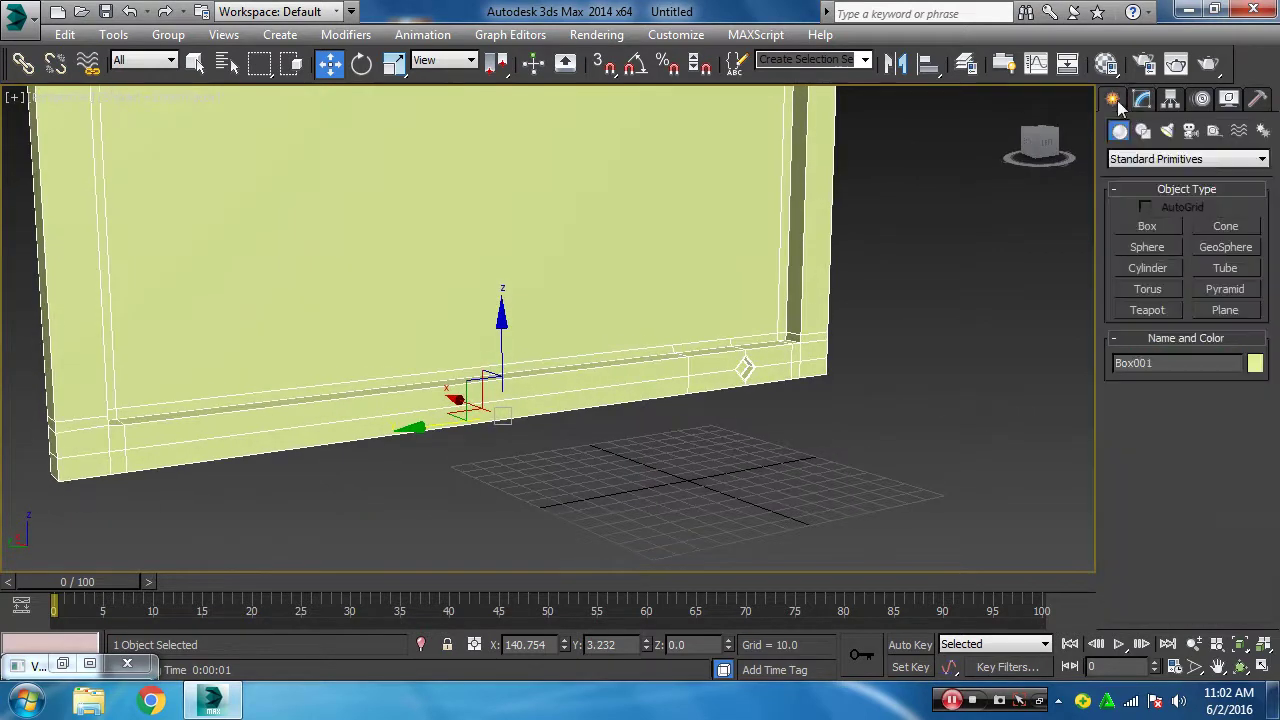
left_click(1149, 268)
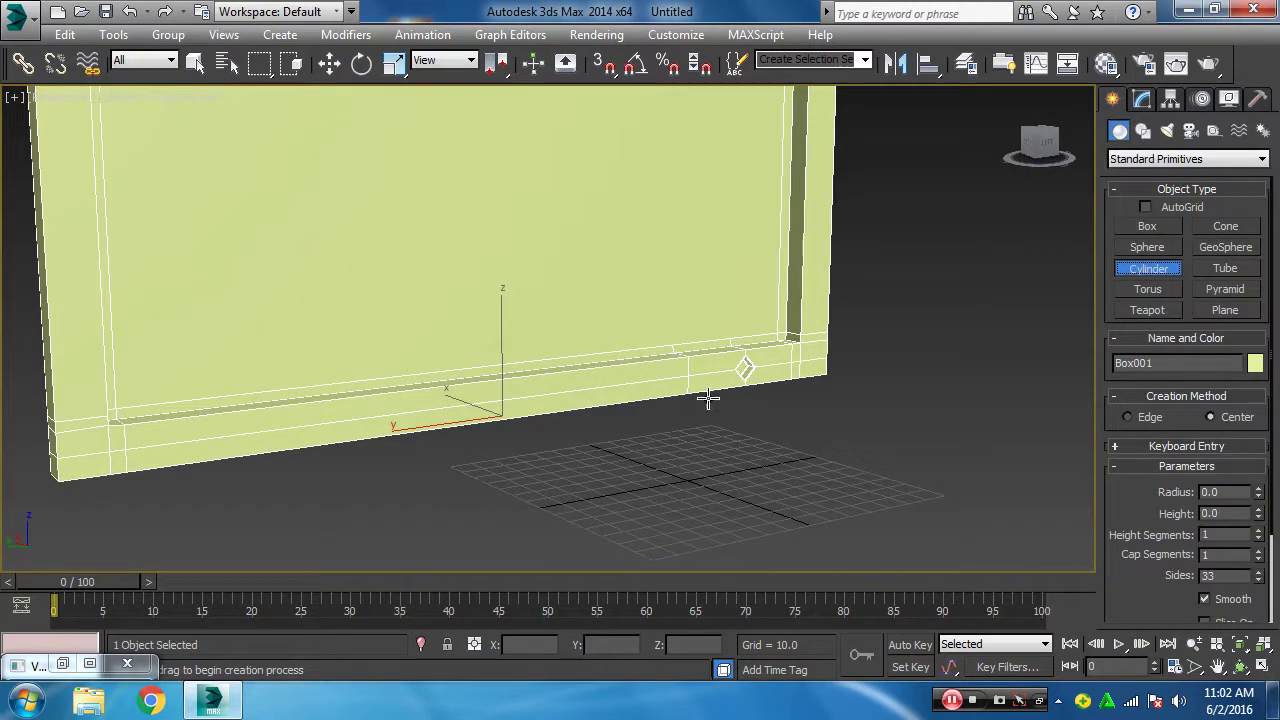
left_click(1145, 208)
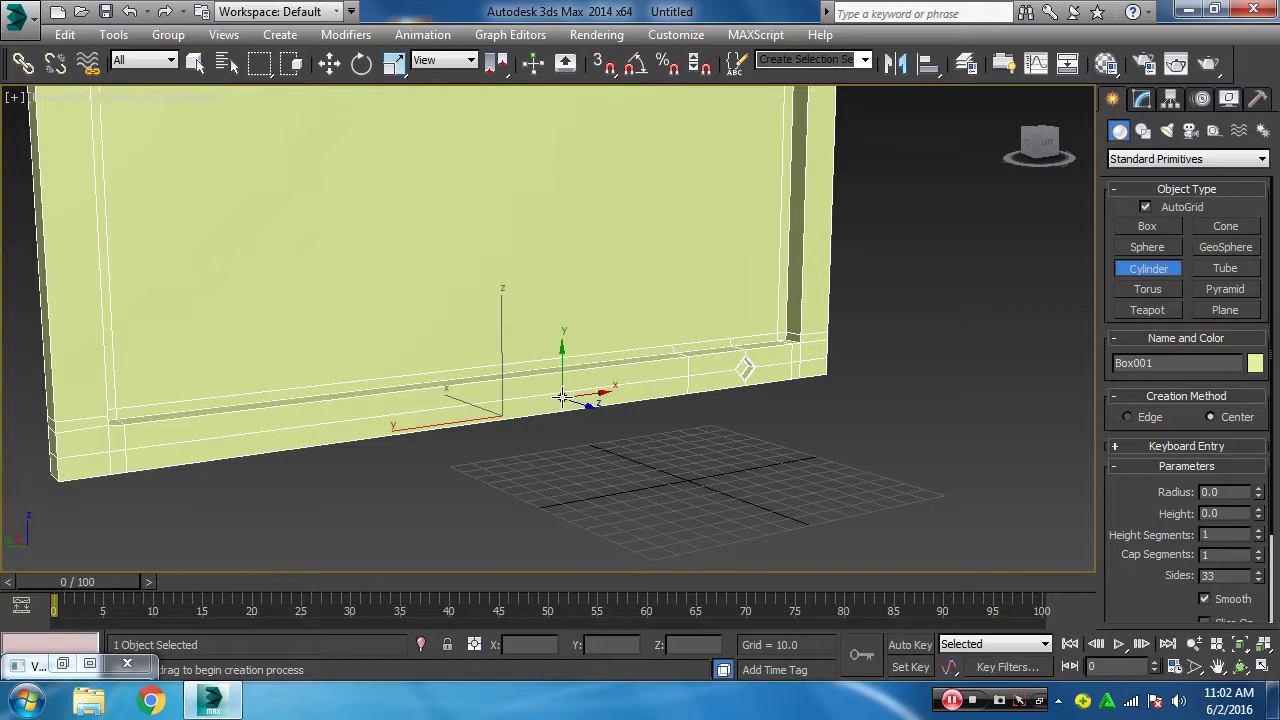
left_click_drag(557, 393, 565, 402)
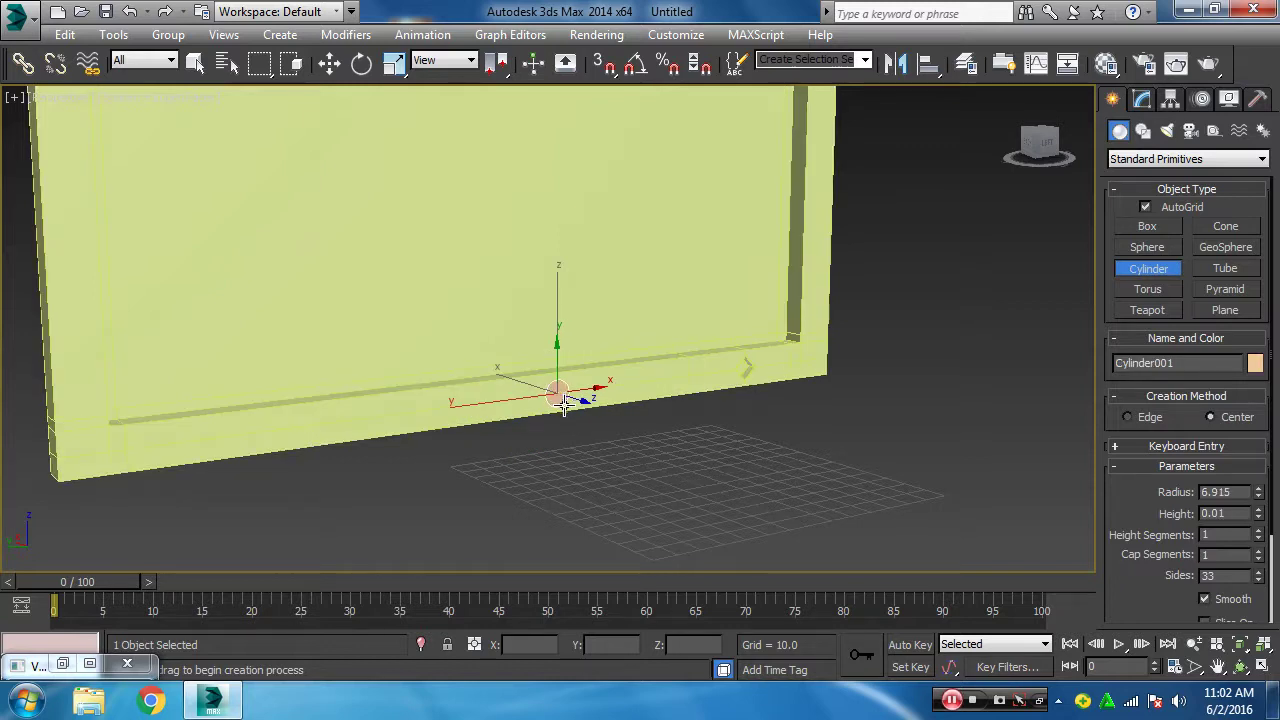
left_click(575, 410)
- Shift the cylinder along the panel and shrink its radius to 5.74, keeping height 19.354
key("w")
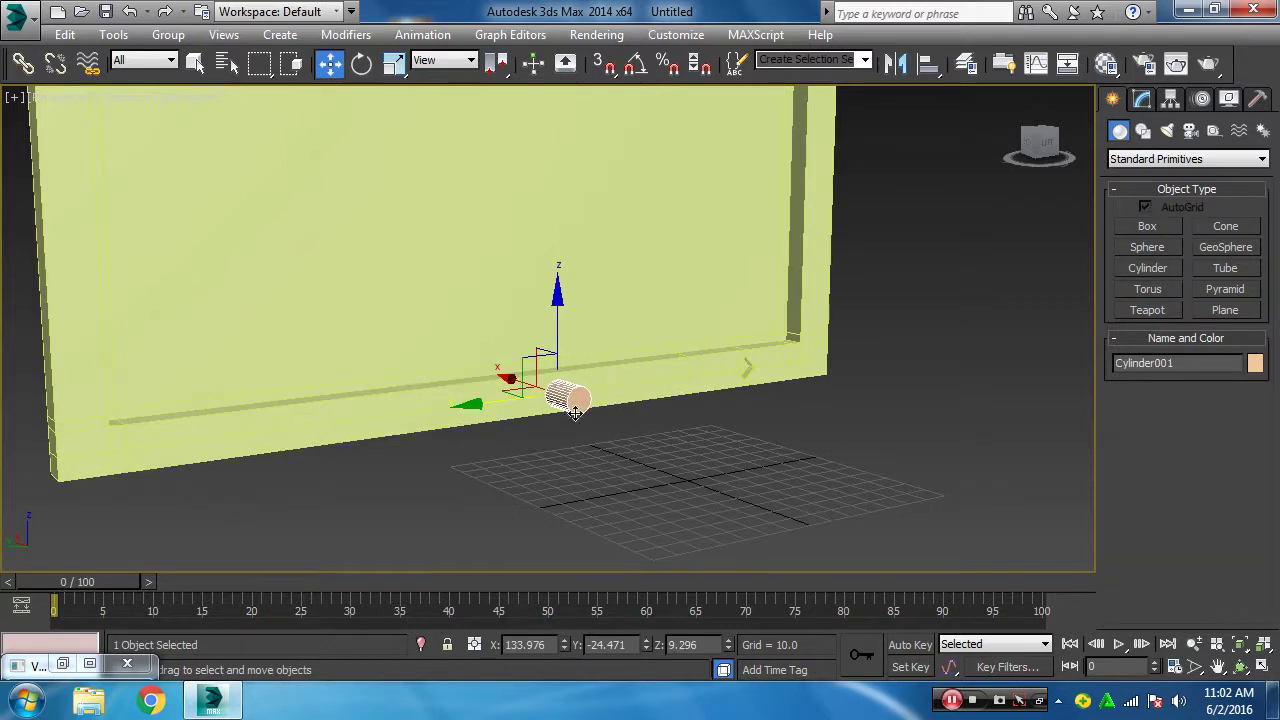
left_click_drag(508, 376, 500, 378)
scroll(649, 466, "up", 3)
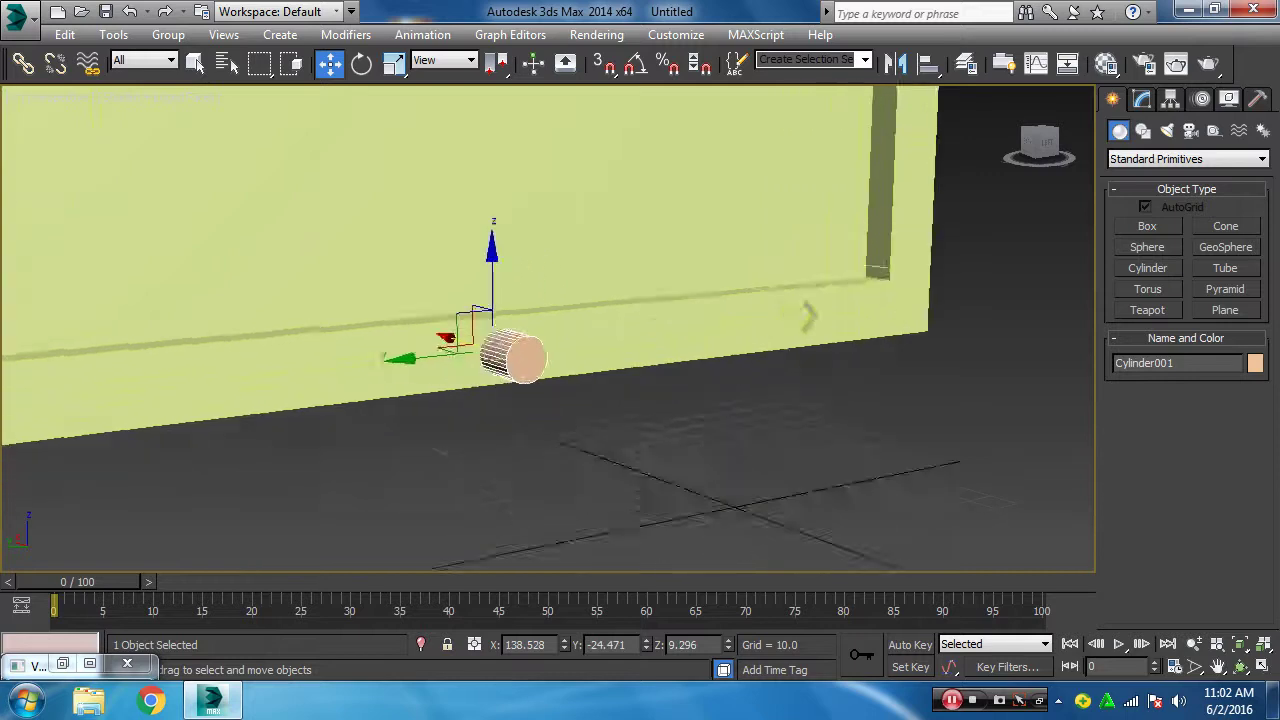
scroll(547, 328, "up", 2)
scroll(547, 328, "up", 2)
scroll(547, 328, "down", 2)
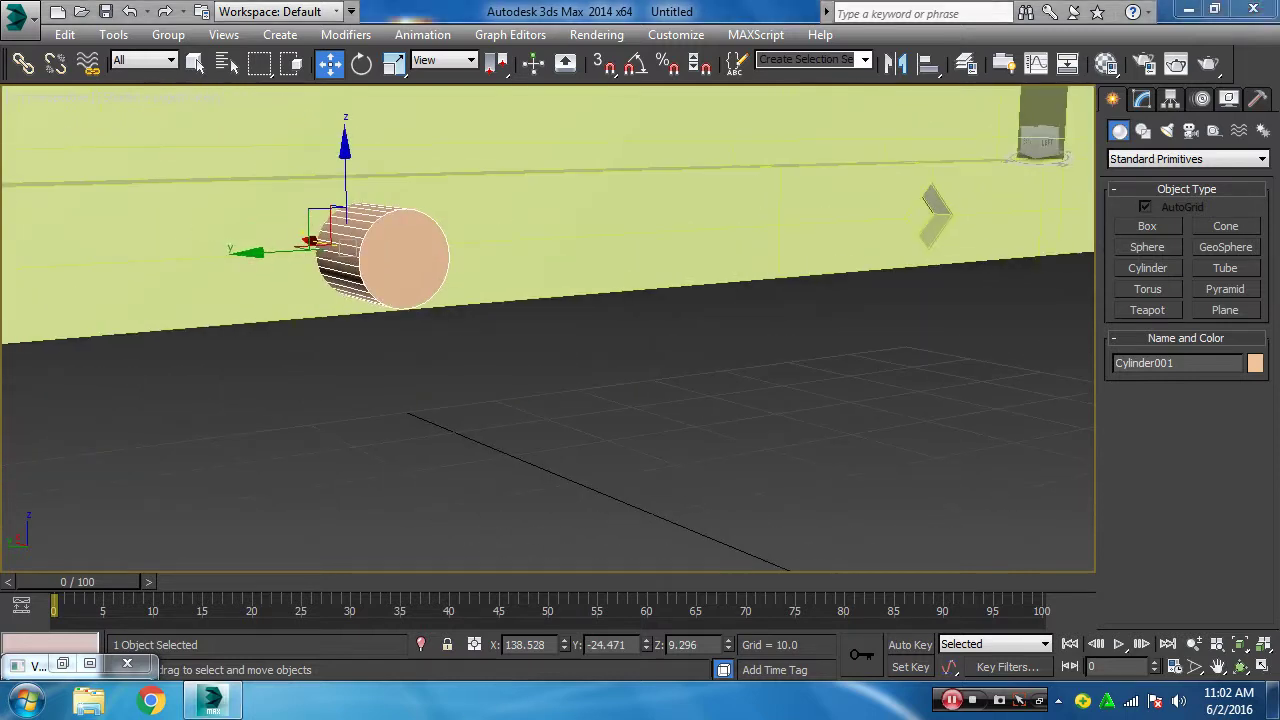
middle_click_drag(333, 440, 600, 560)
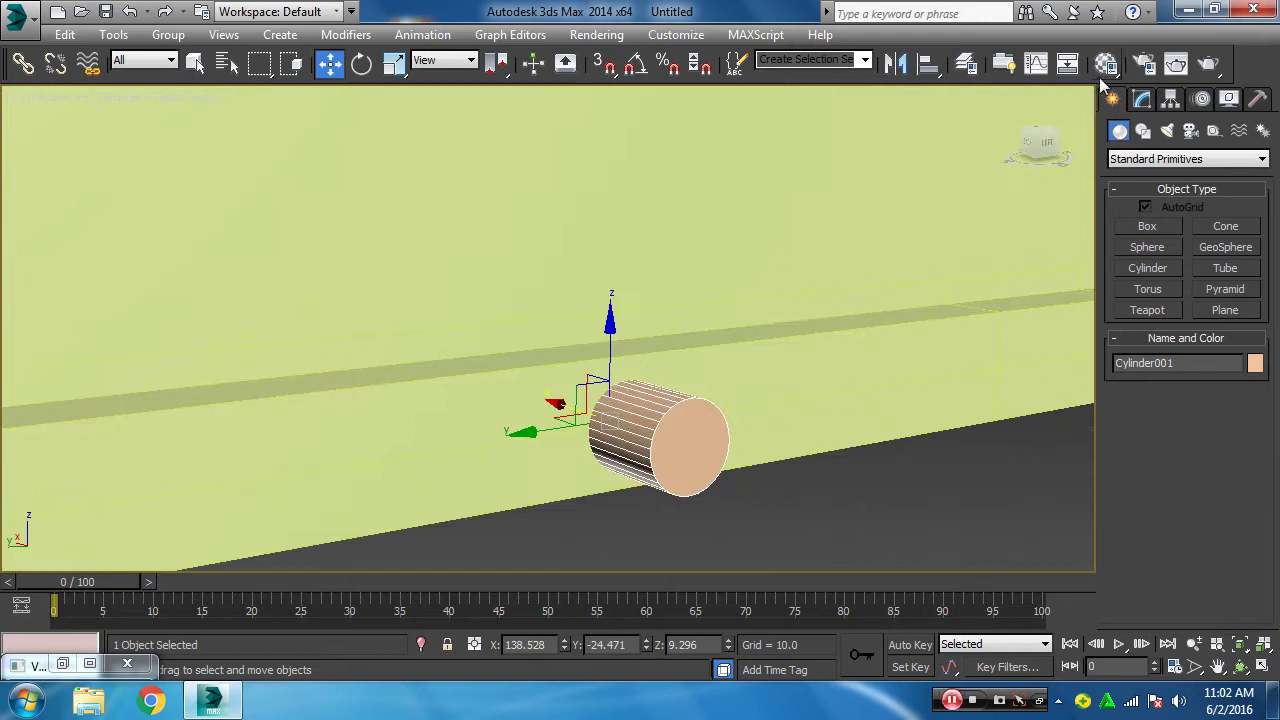
left_click(1144, 104)
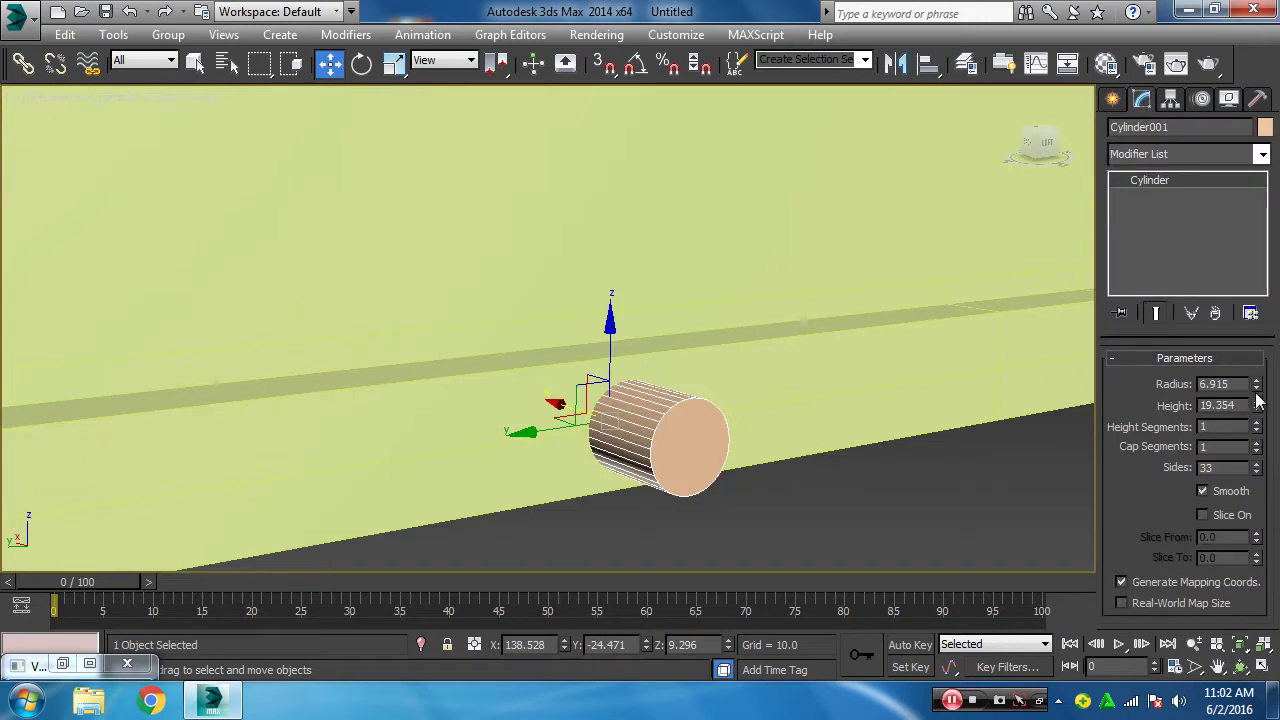
left_click_drag(1256, 387, 1248, 408)
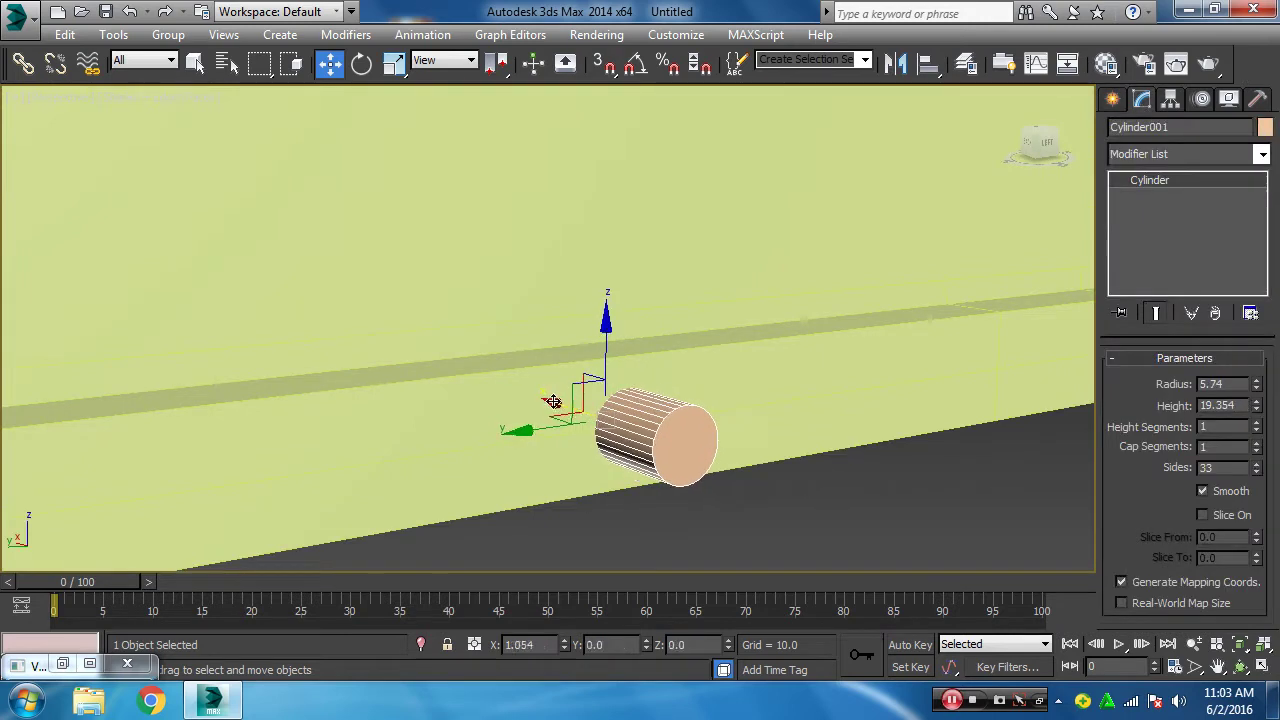
- Subtract Cylinder001 from Box001 using a ProBoolean compound object, then zoom out
left_click(794, 400)
left_click(1113, 99)
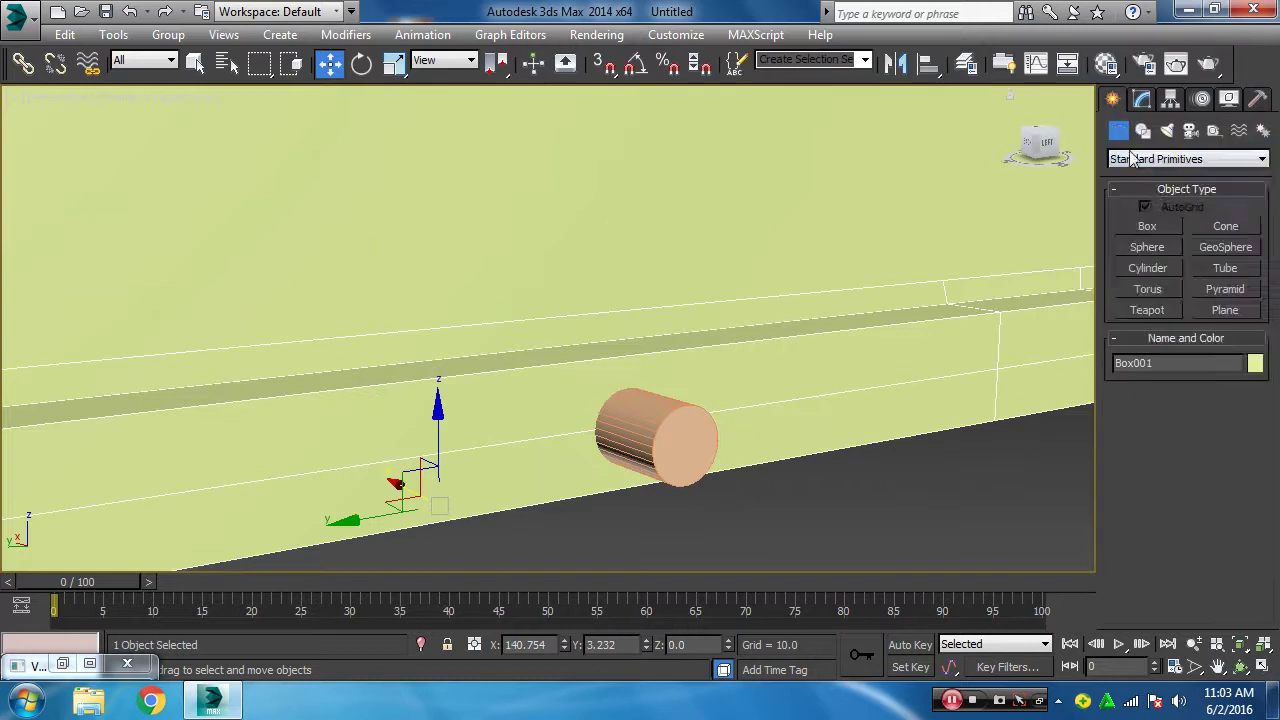
left_click(1140, 159)
left_click(1148, 204)
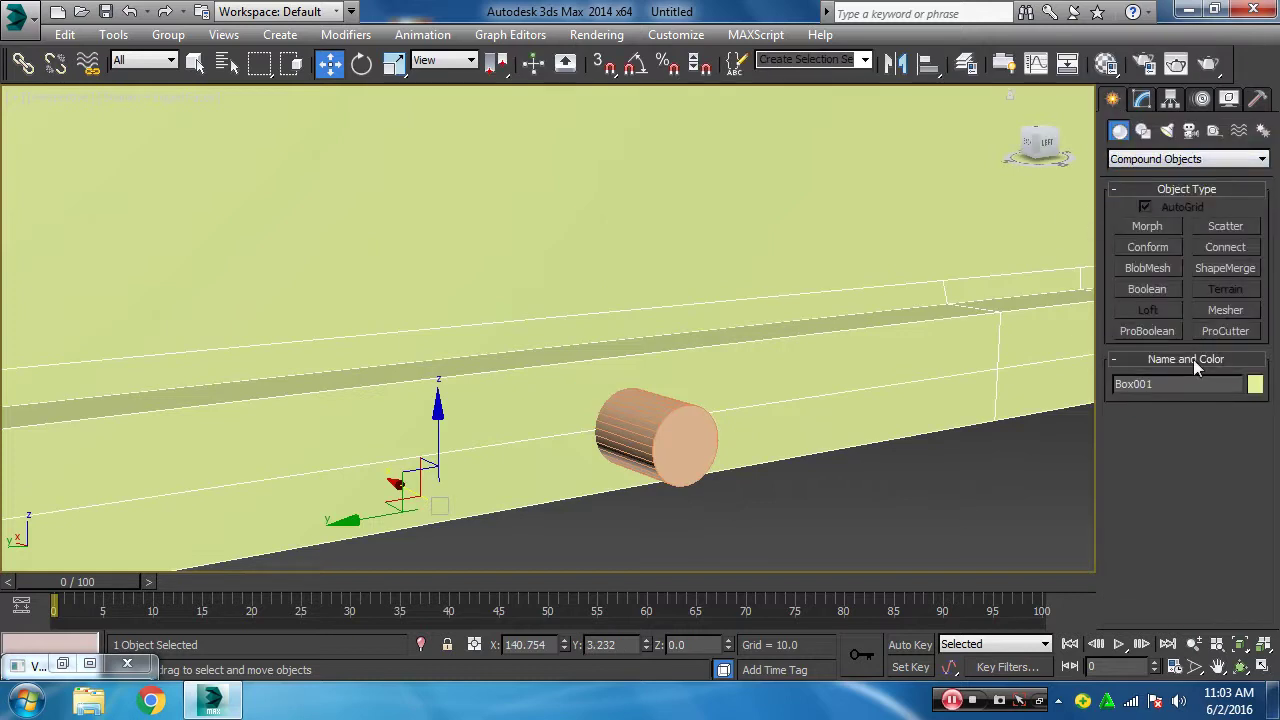
left_click(1146, 331)
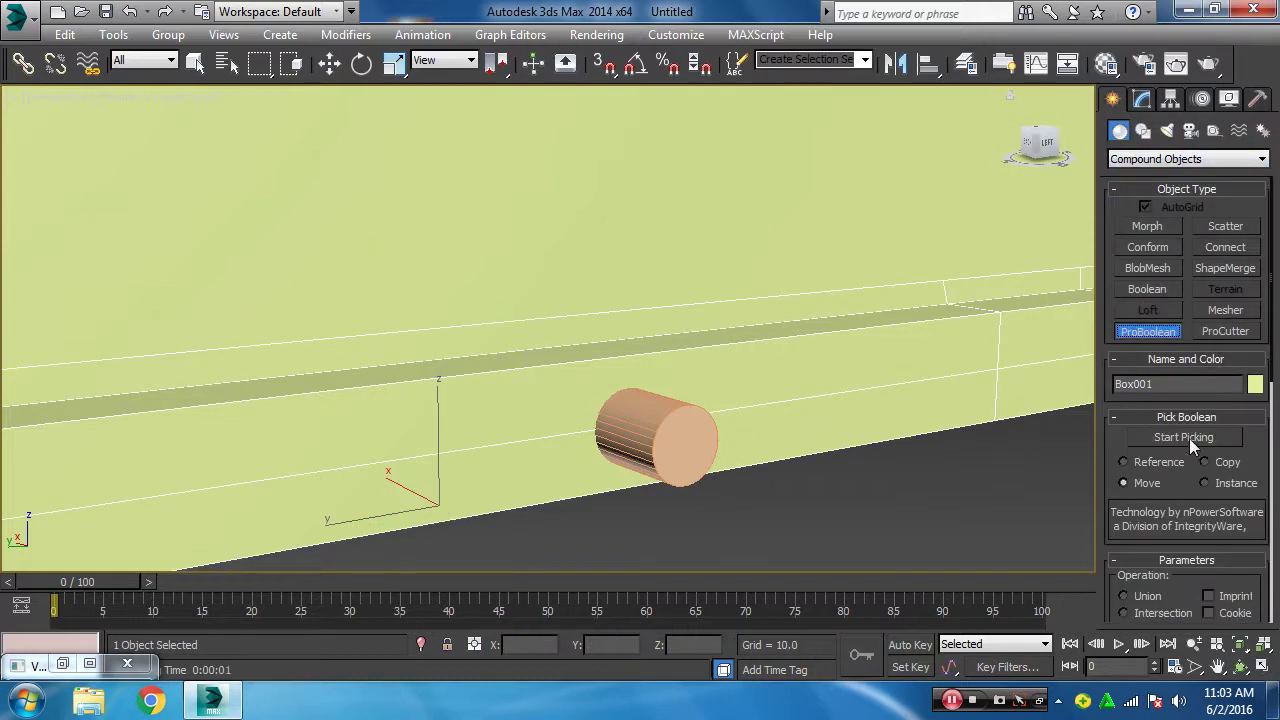
left_click(1189, 438)
left_click(688, 450)
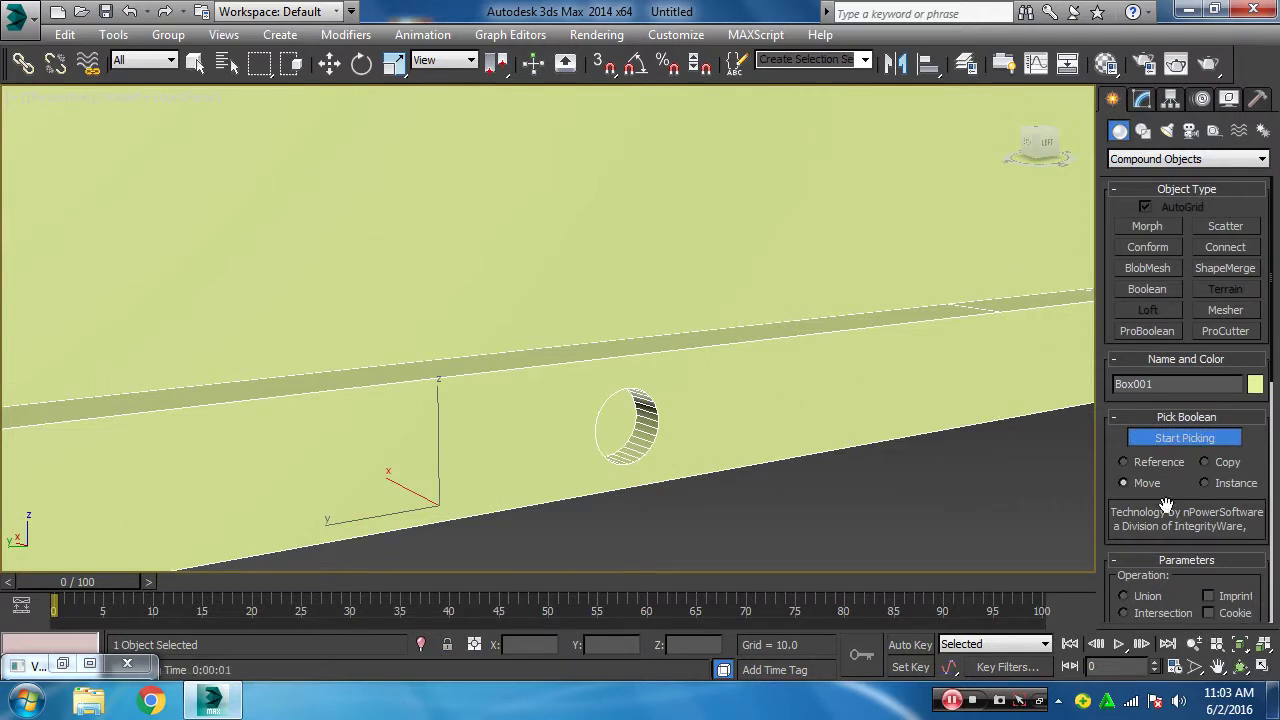
left_click(1173, 444)
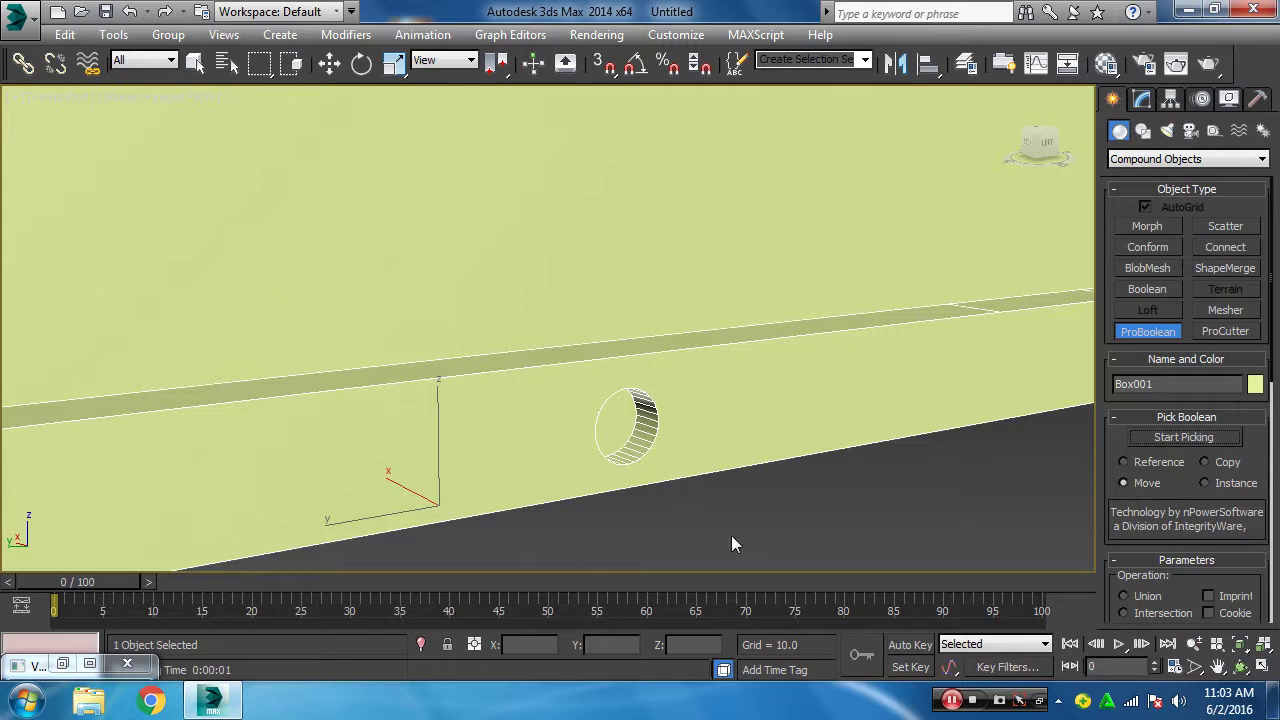
scroll(829, 463, "down", 1)
scroll(827, 459, "down", 2)
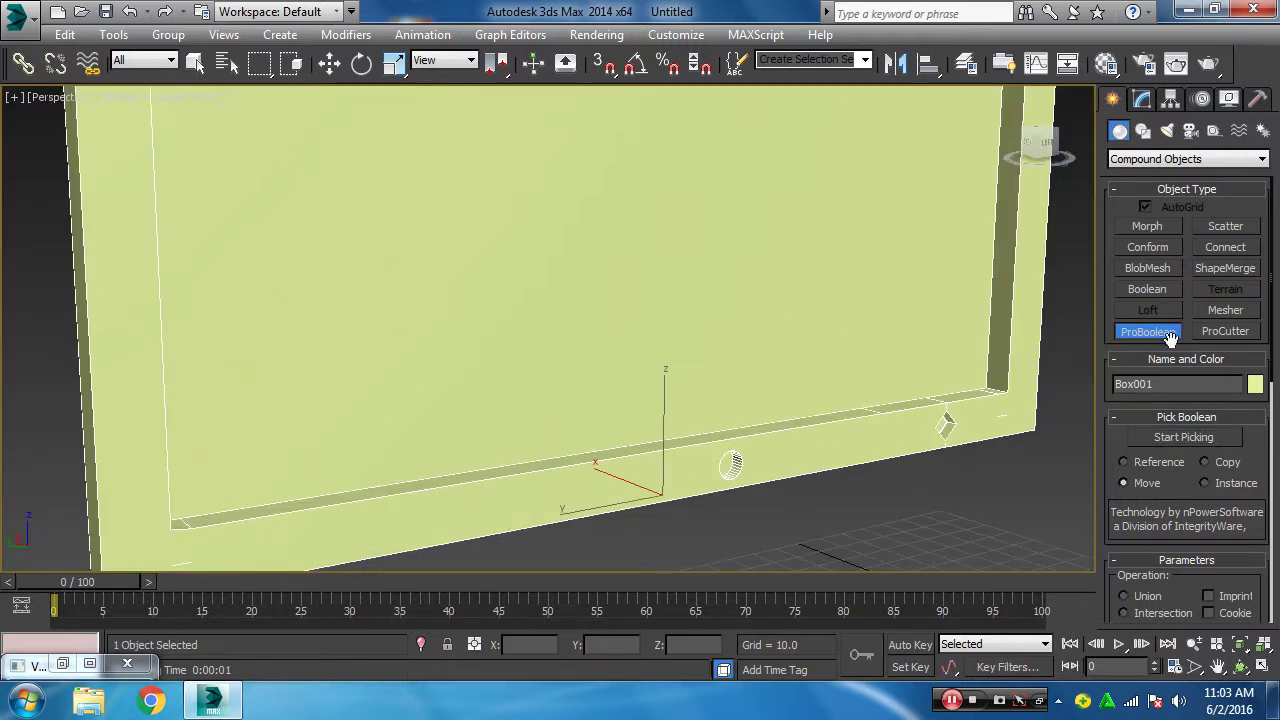